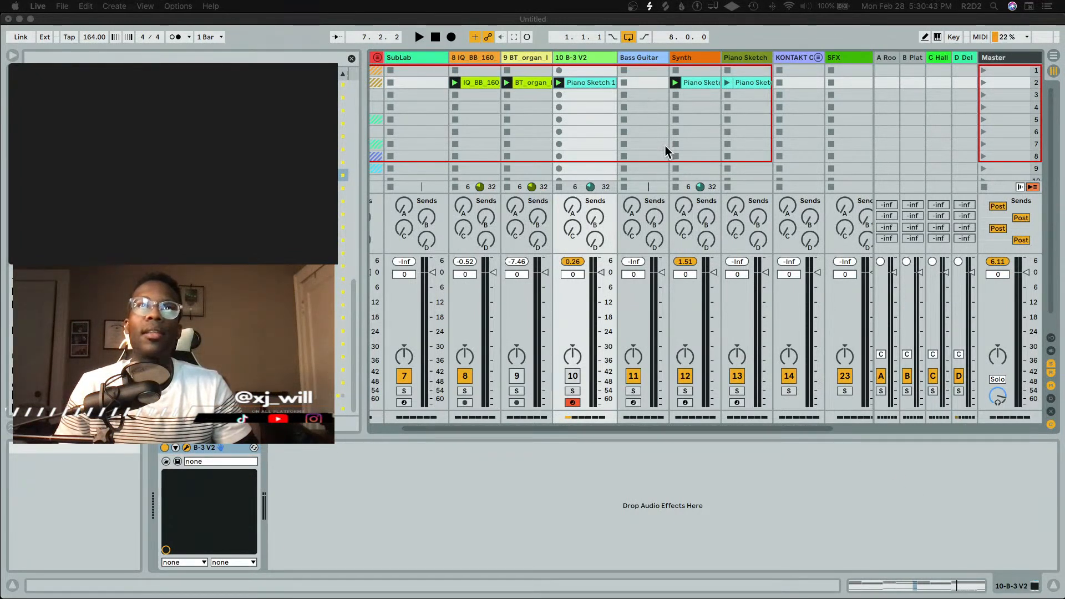
Unfold the Drums group, solo it and audition the drum tracks
scroll(664, 145, "left", 2)
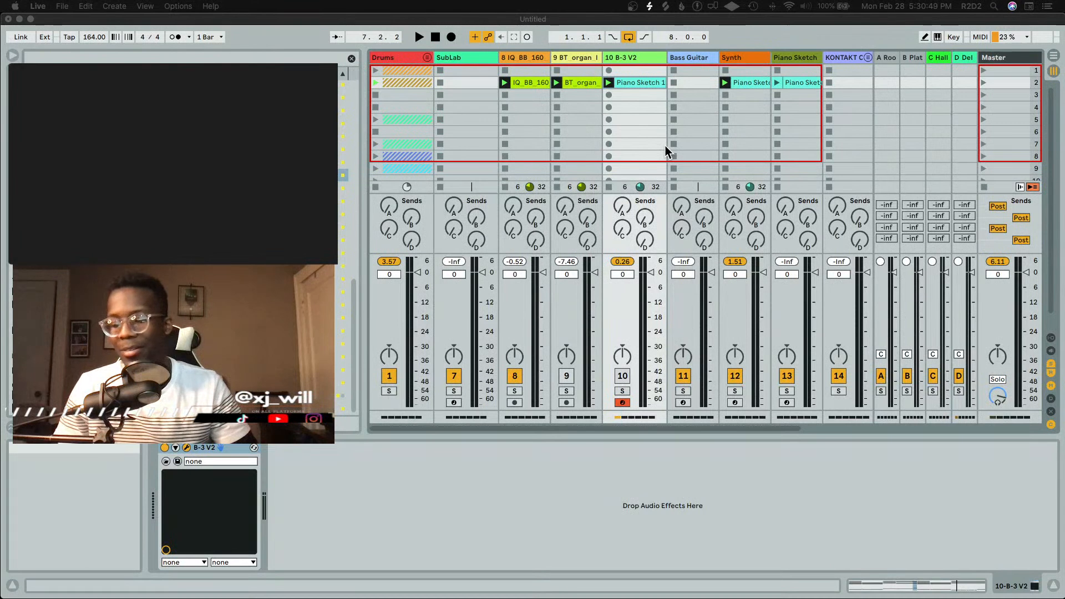
left_click(430, 56)
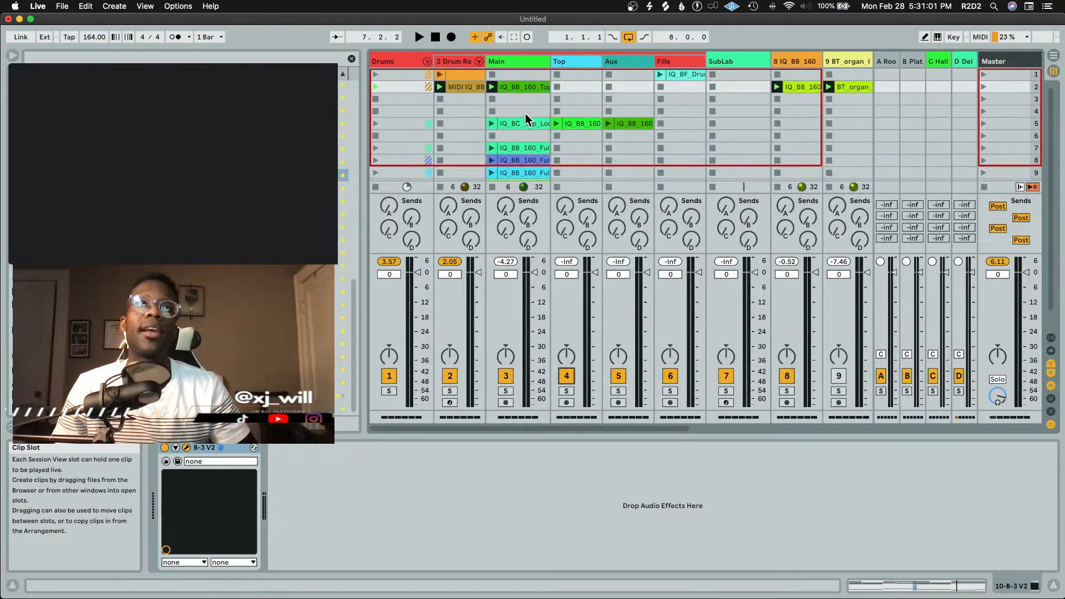
left_click(387, 390)
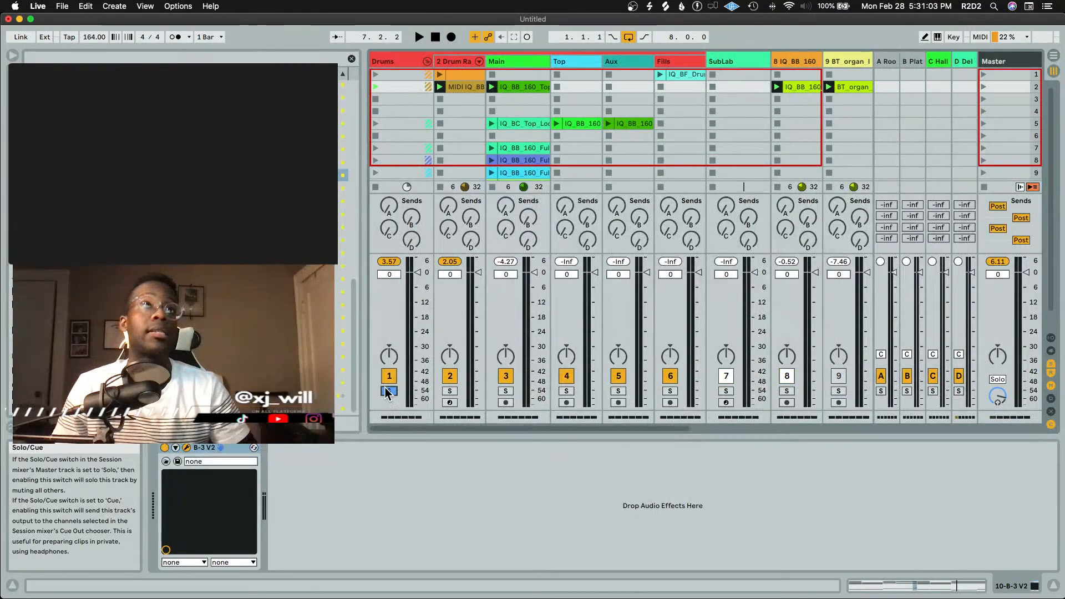
key("space")
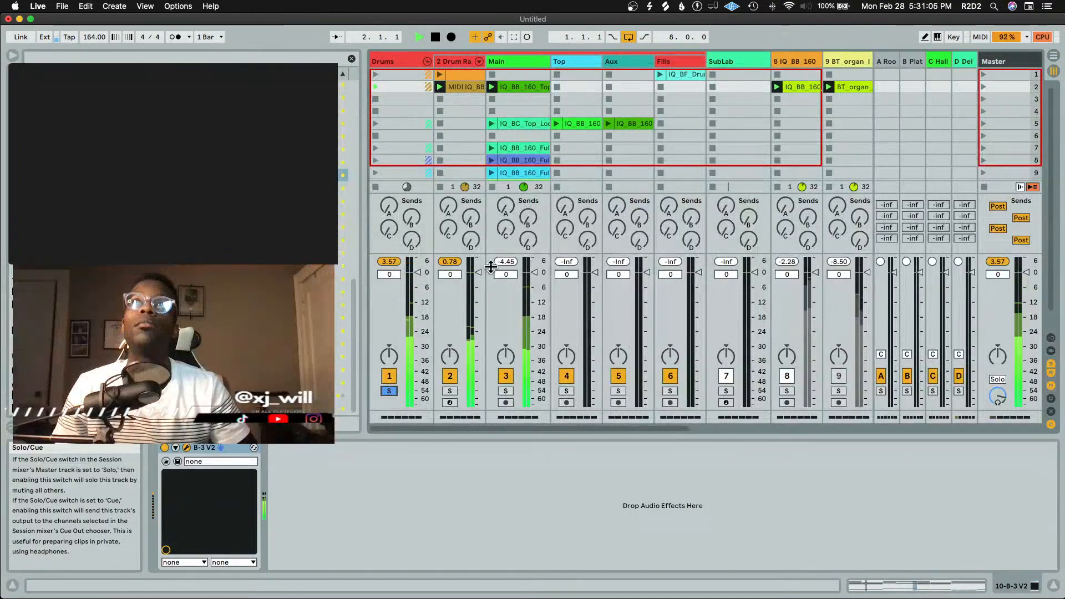
key("space")
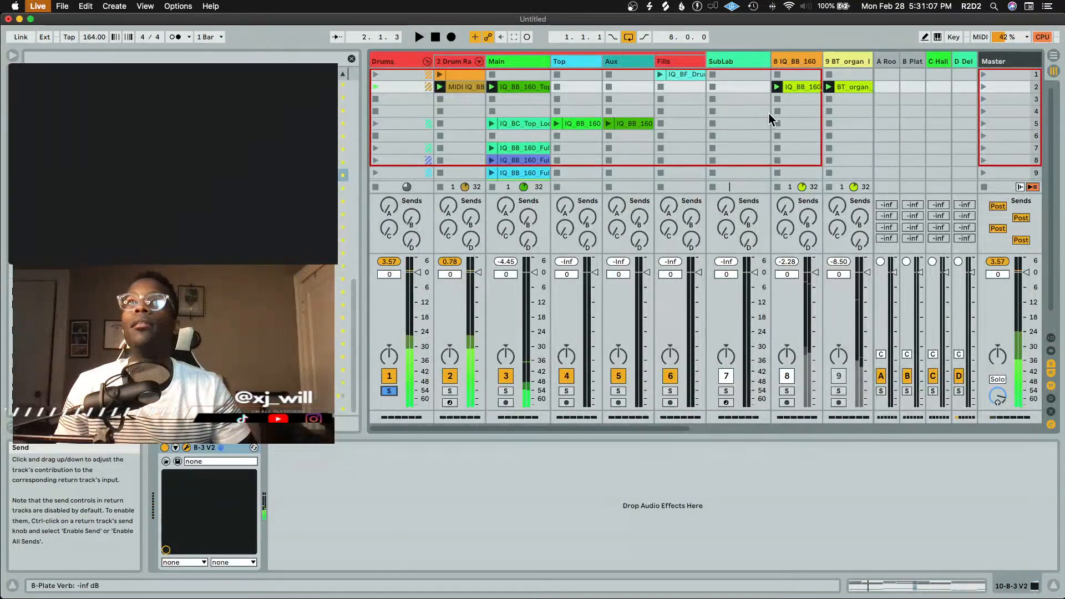
Check the audio device and buffer settings in the preferences, and restart playback
key("super+comma")
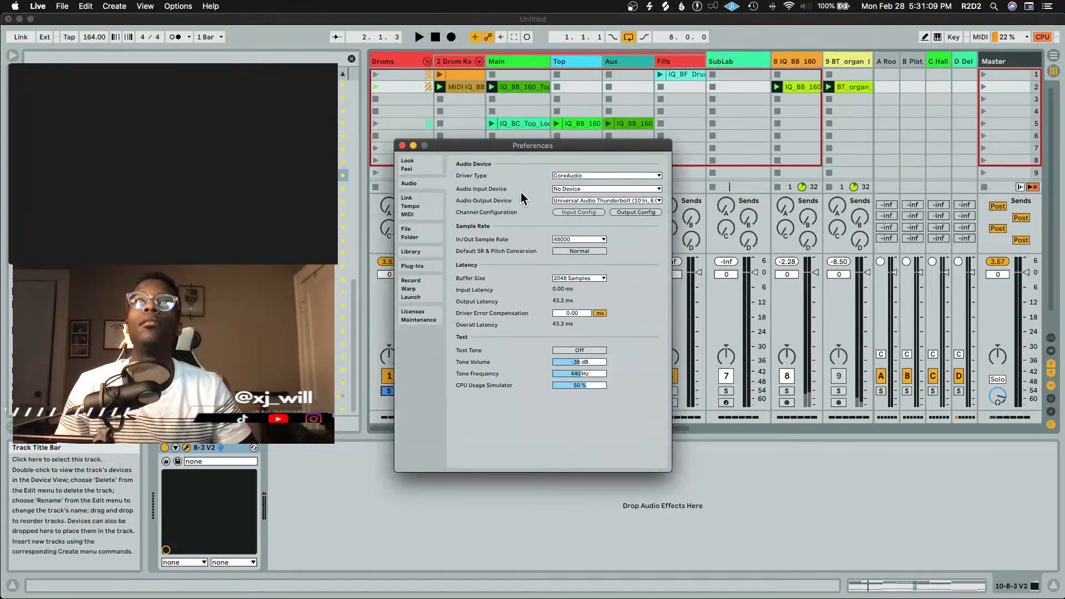
left_click(402, 146)
key("space")
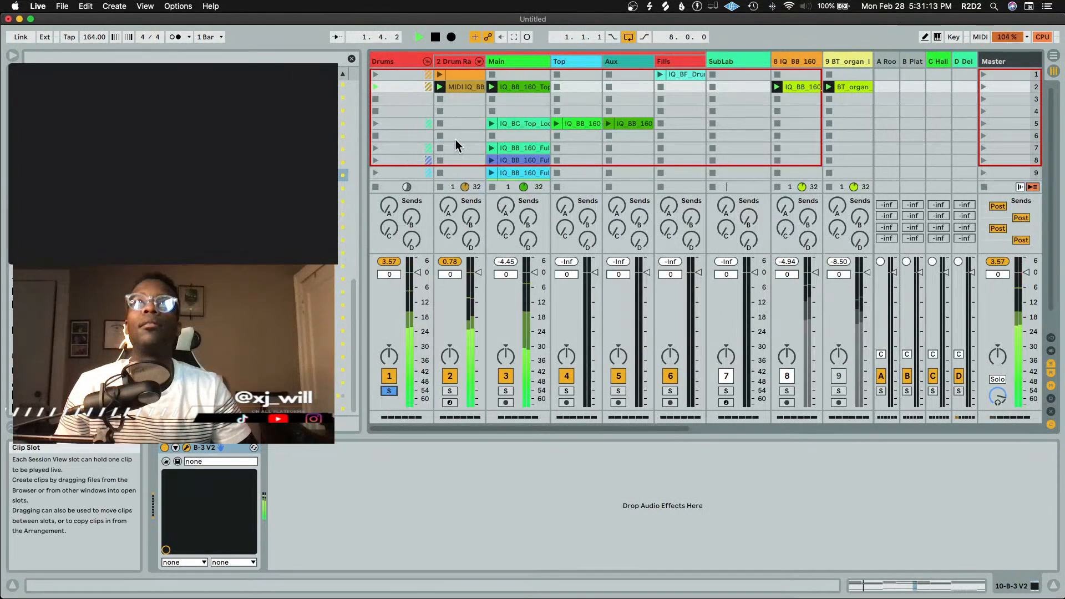
Stop the running Piano Sketch clip on the Synth track and restart playback
scroll(455, 139, "right", 5)
scroll(455, 139, "down", 1)
scroll(454, 139, "right", 2)
left_click(629, 60)
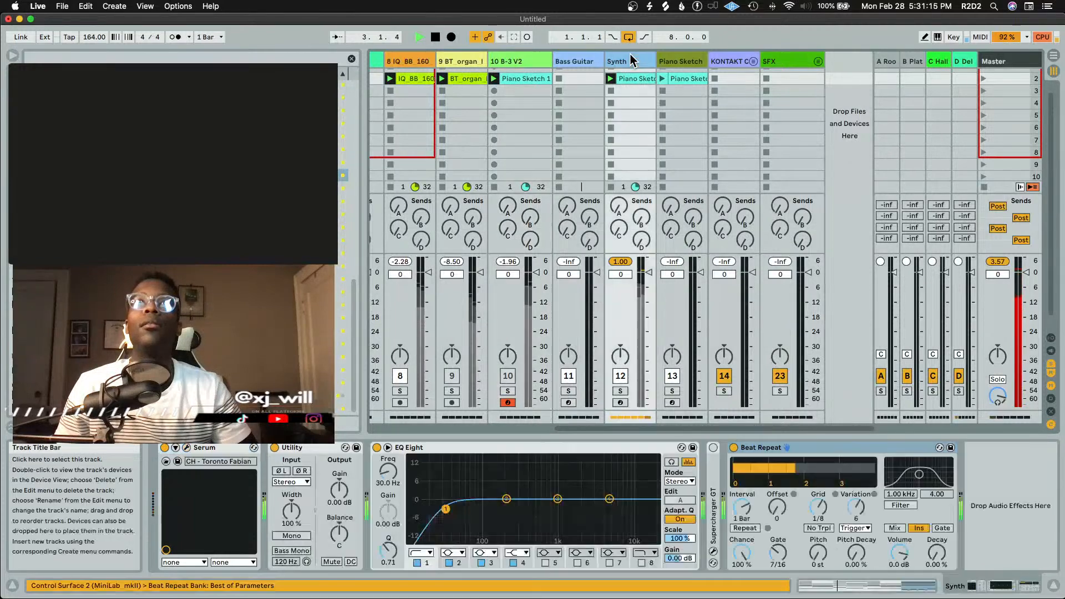
key("space")
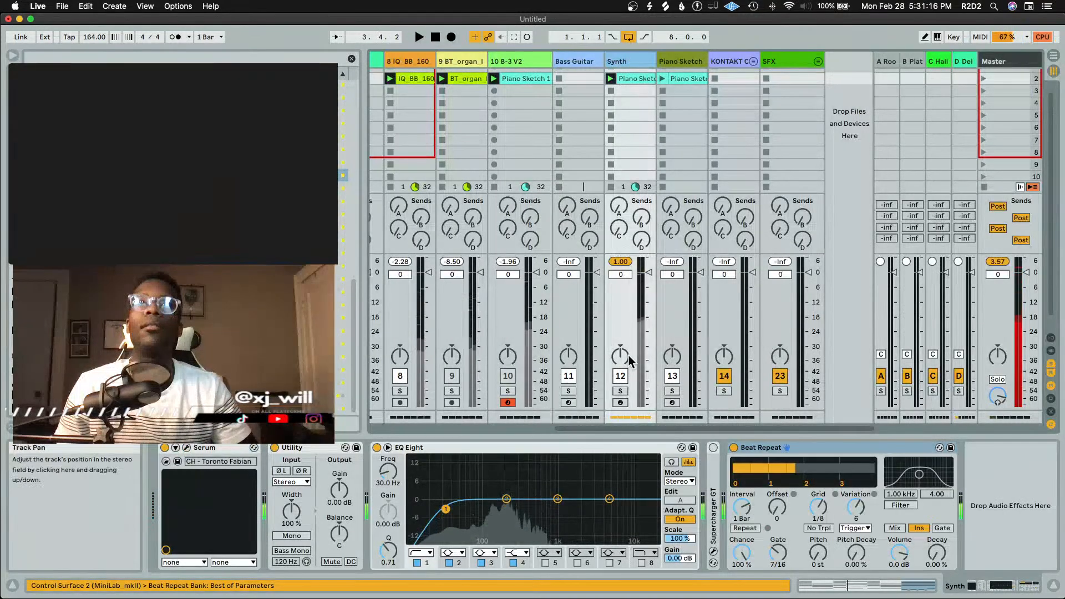
left_click(614, 89)
key("space")
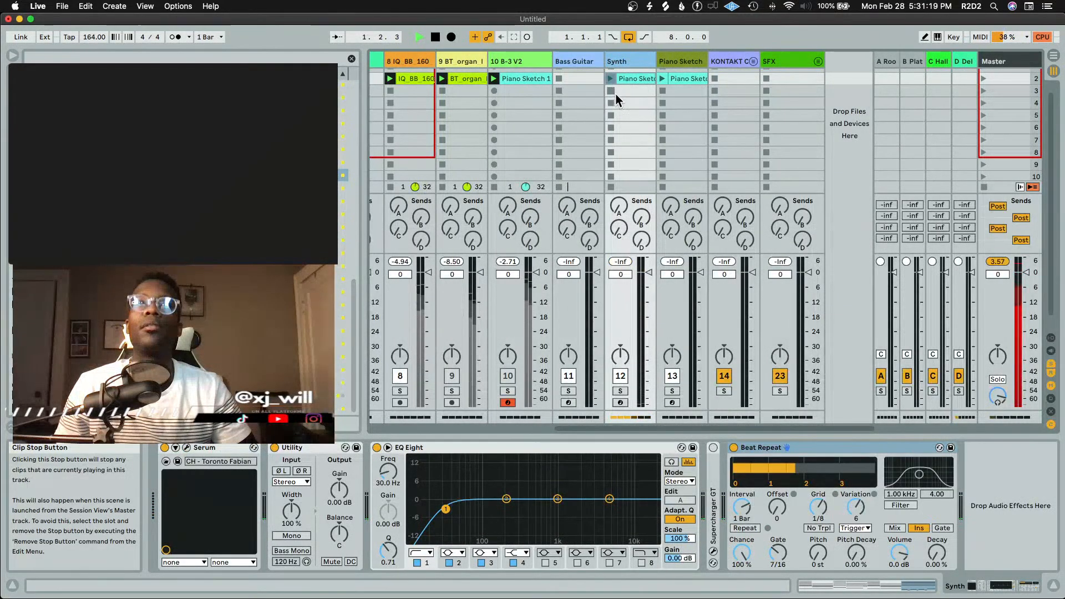
Listen to the soloed drums to the end of the loop and fold the Drums group
scroll(624, 105, "left", 7)
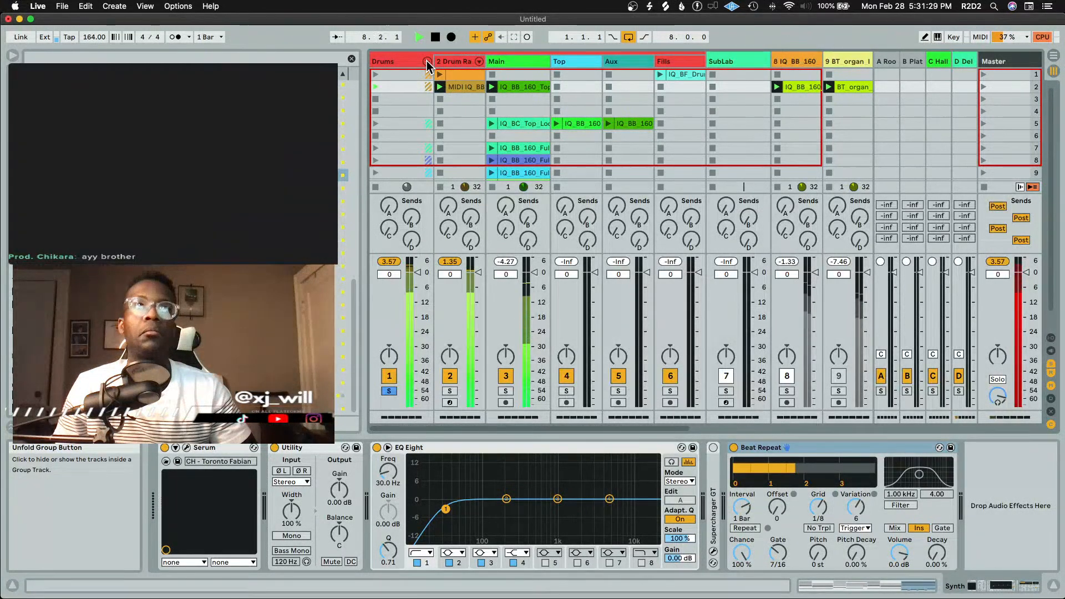
key("space")
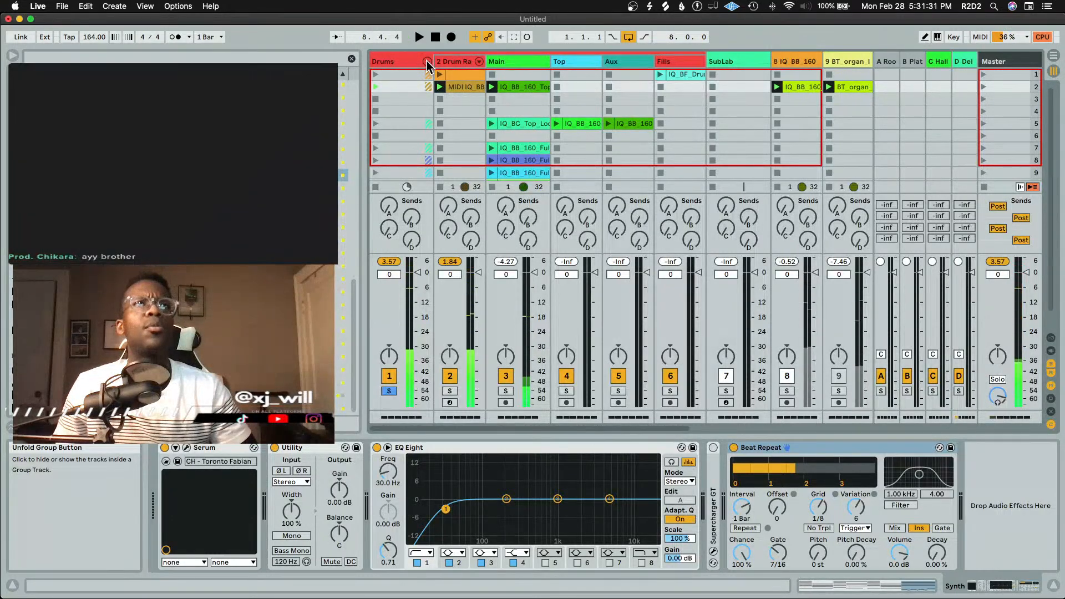
left_click(427, 61)
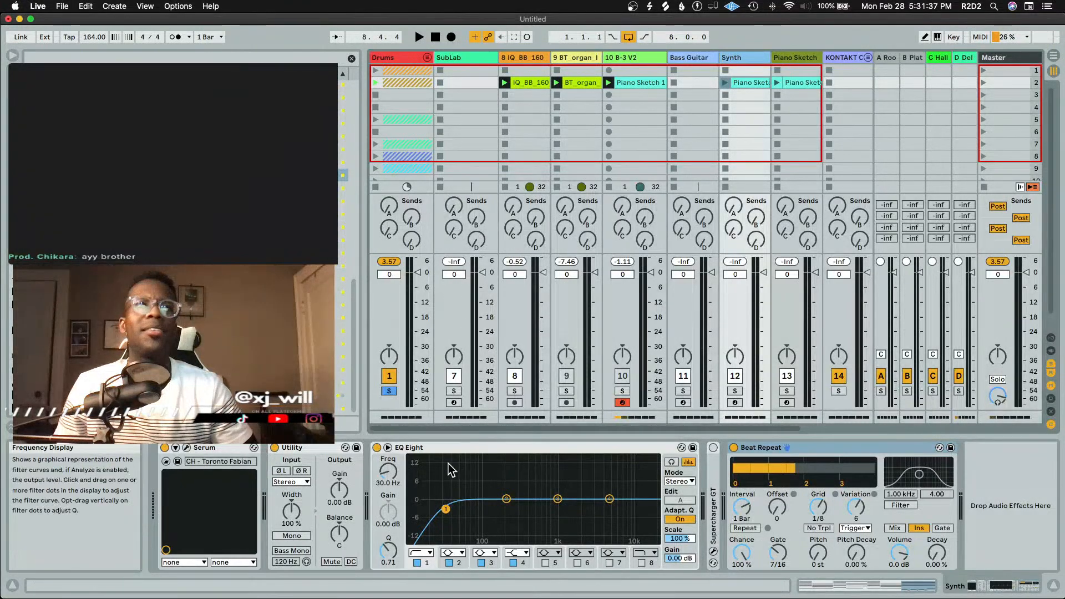
Solo the IQ_BB_160 melody loop on track 8 together with the drums and audition both
left_click(514, 391)
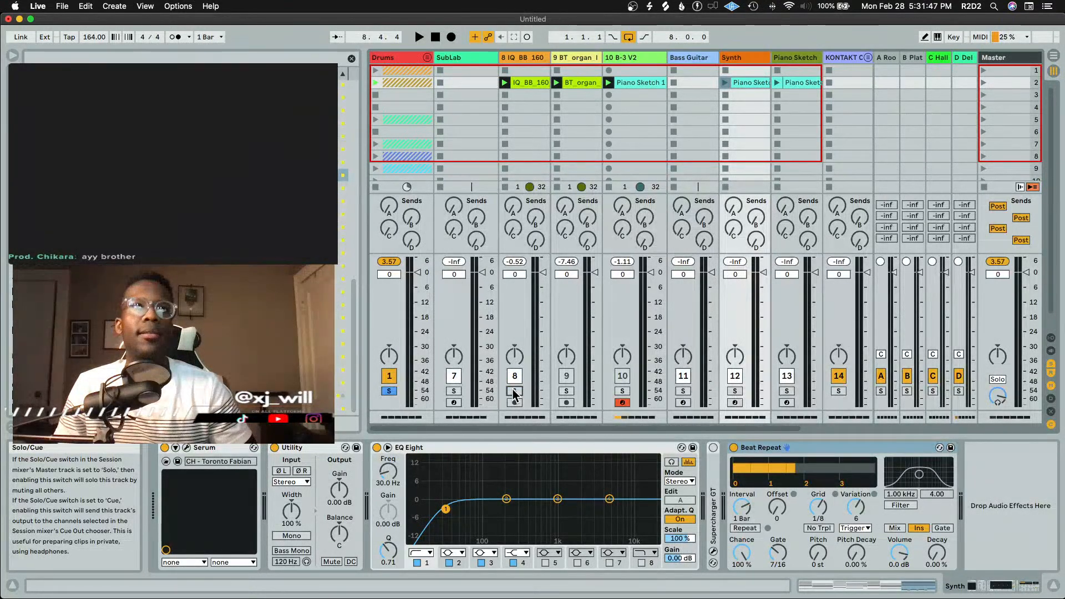
key("space")
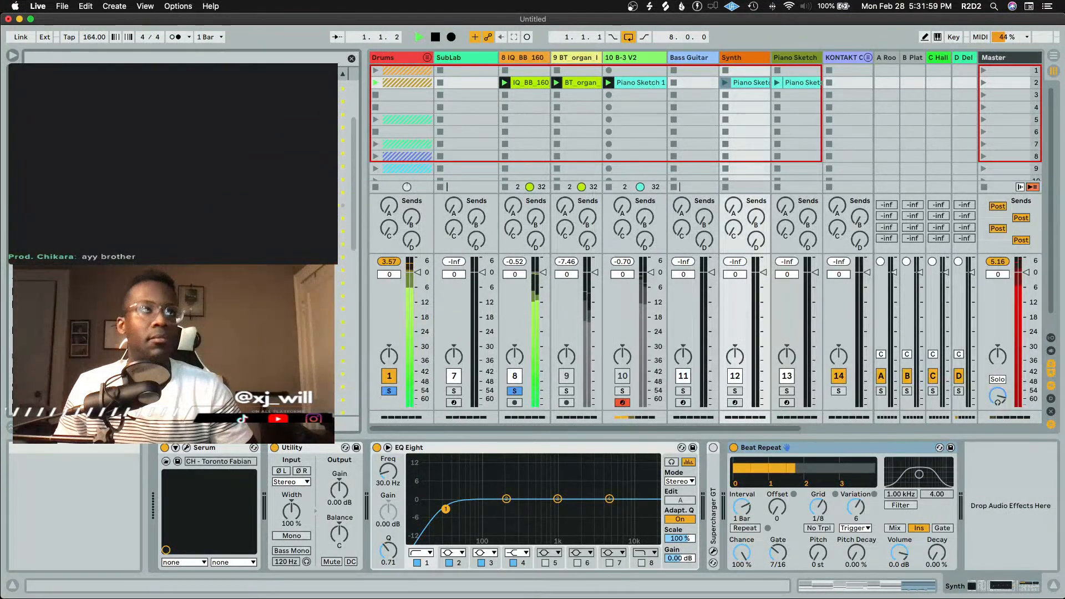
key("space")
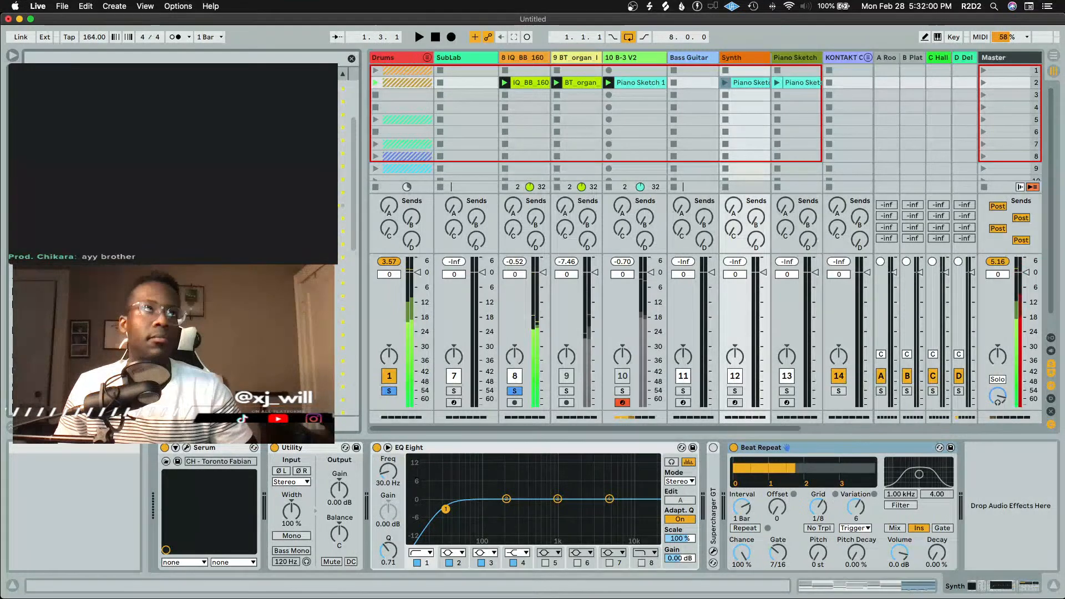
Open Supercharger GT on the IQ_BB_160 melody loop track and set its Character to 4.20
left_click(504, 62)
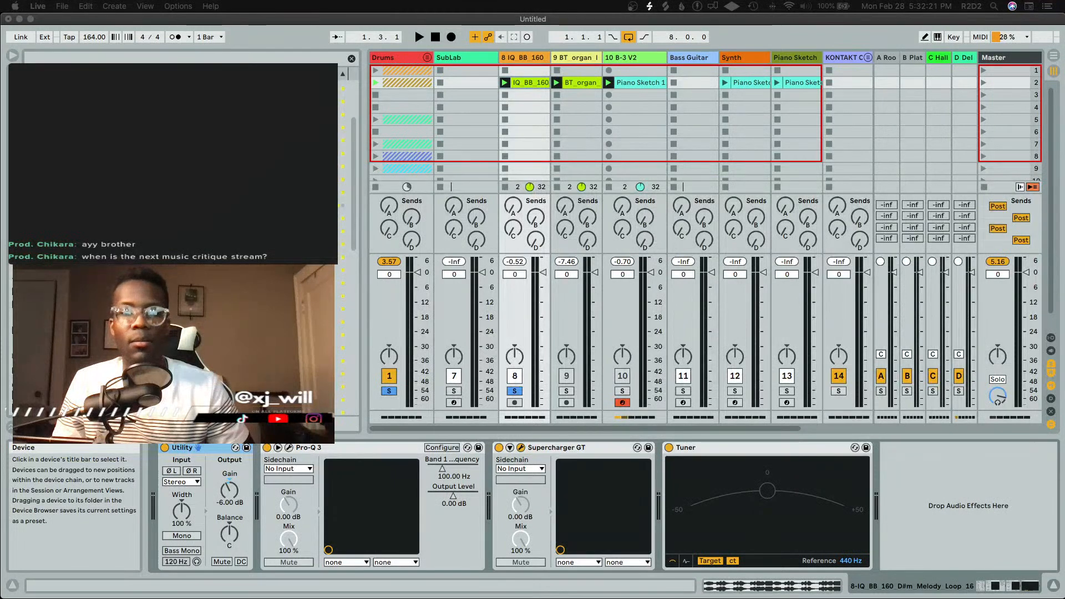
left_click_drag(704, 349, 441, 195)
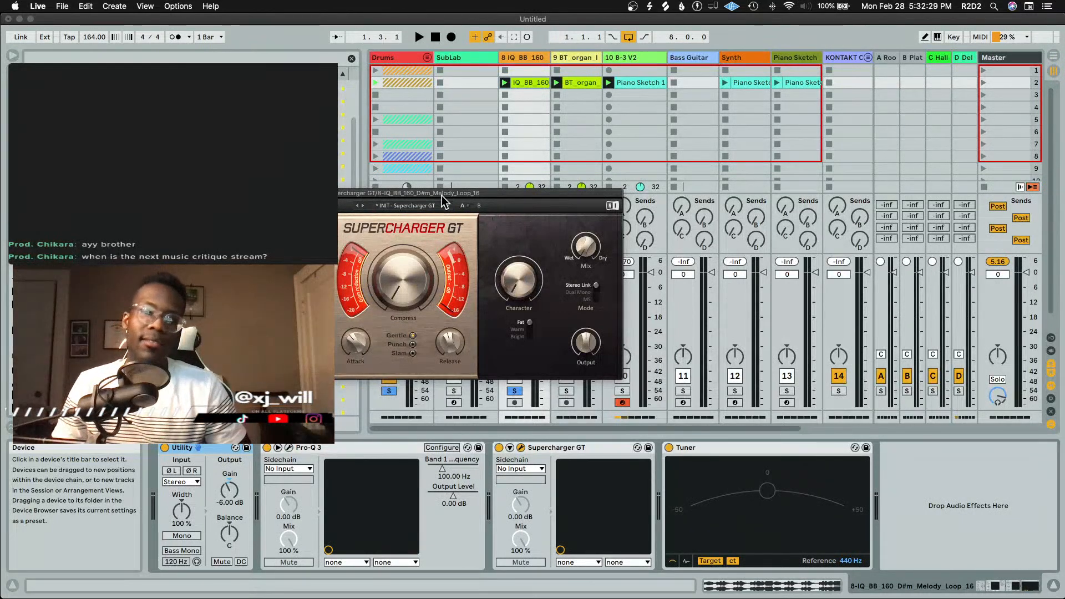
left_click_drag(396, 278, 519, 266)
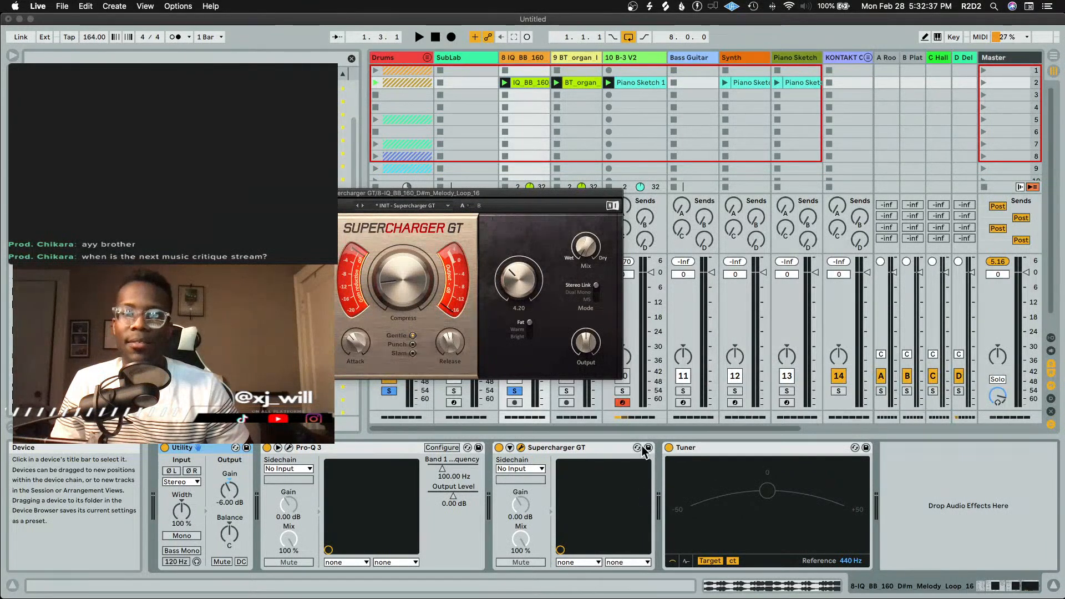
Adjust Supercharger GT's Input Trim while the drums and melody loop play
key("space")
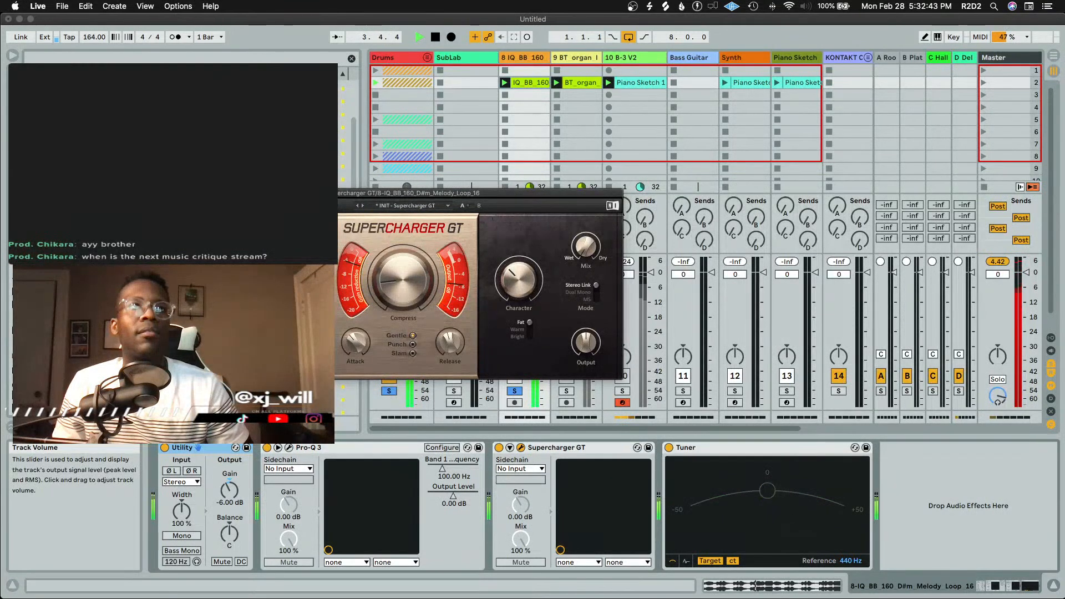
left_click_drag(282, 193, 473, 166)
mouse_move(415, 221)
left_click_drag(414, 220, 415, 230)
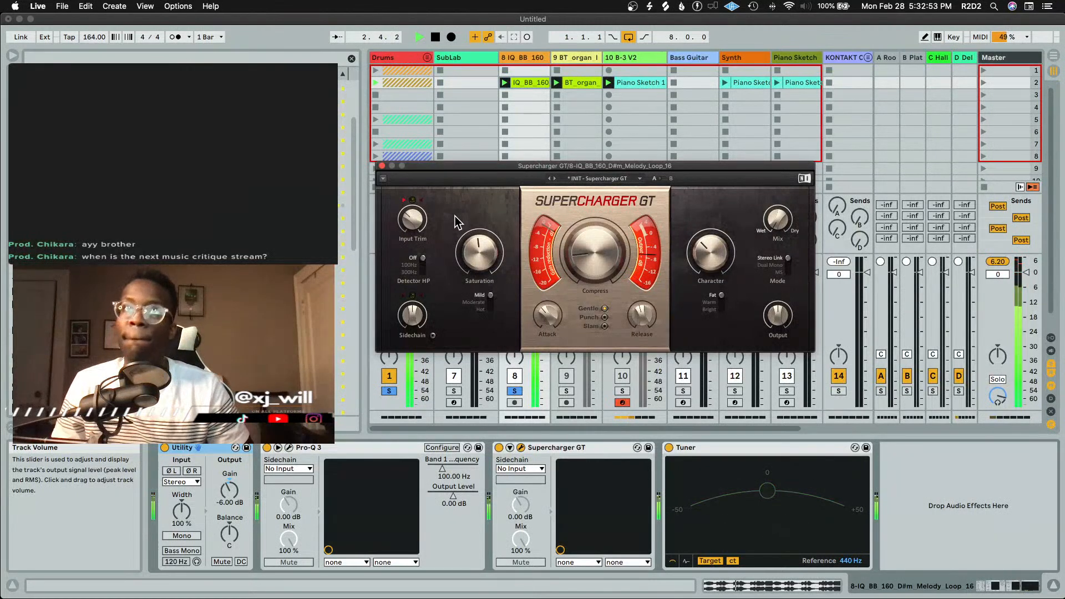
mouse_move(415, 216)
left_click_drag(416, 218, 416, 207)
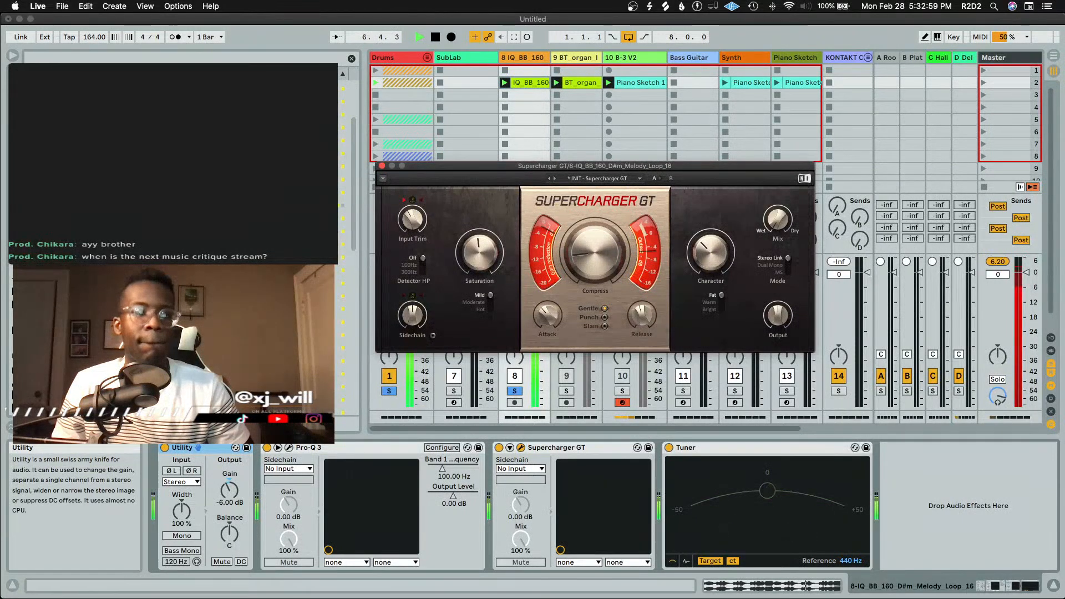
key("space")
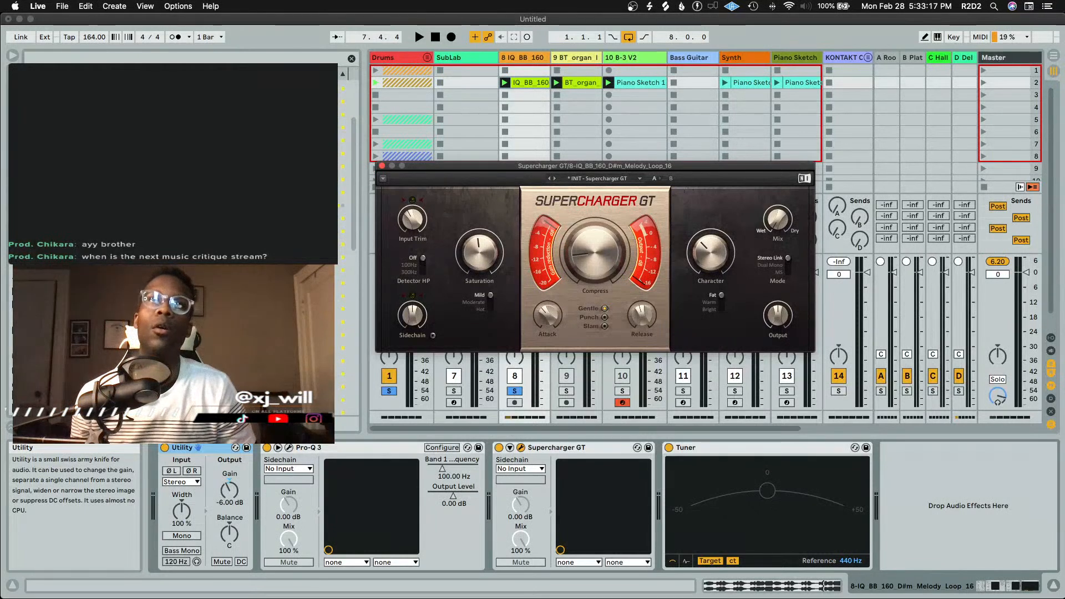
Close Supercharger GT and examine the melody loop's low cut in Pro-Q 3 during playback
left_click(382, 166)
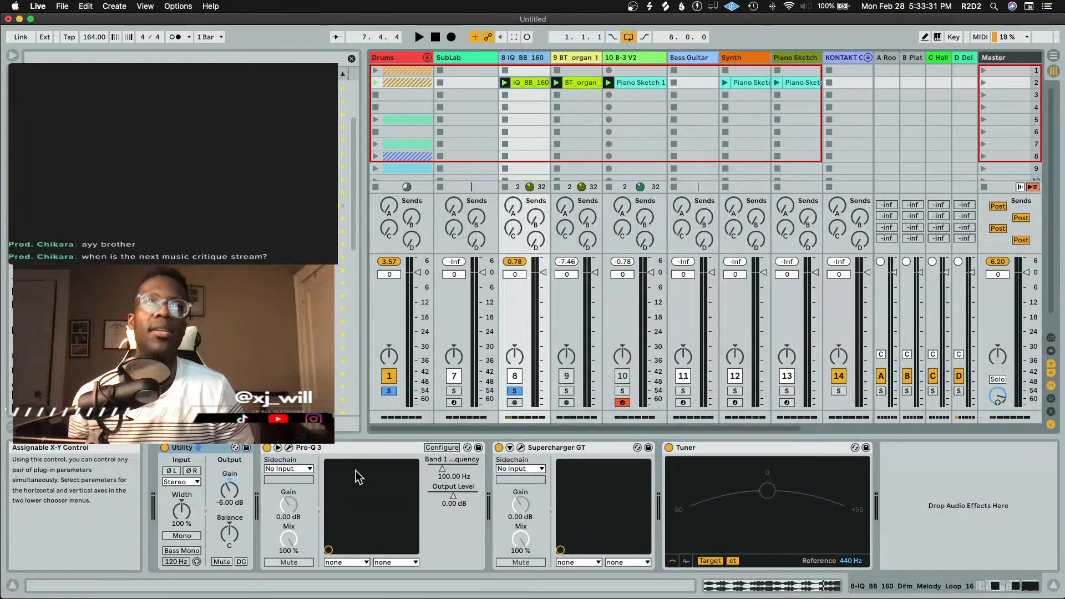
left_click(289, 448)
left_click(697, 219)
key("space")
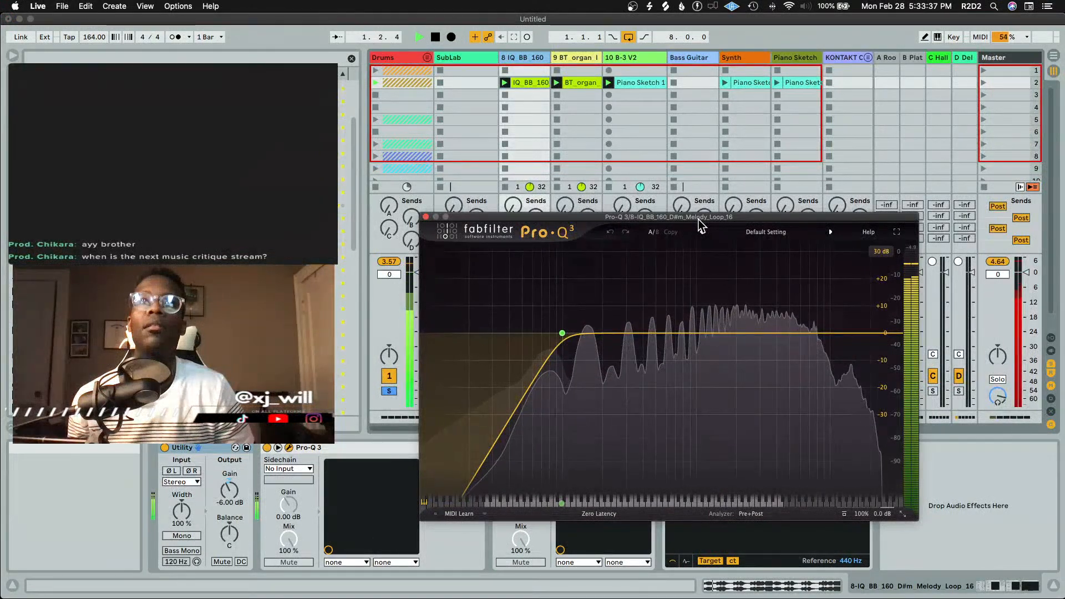
left_click(427, 217)
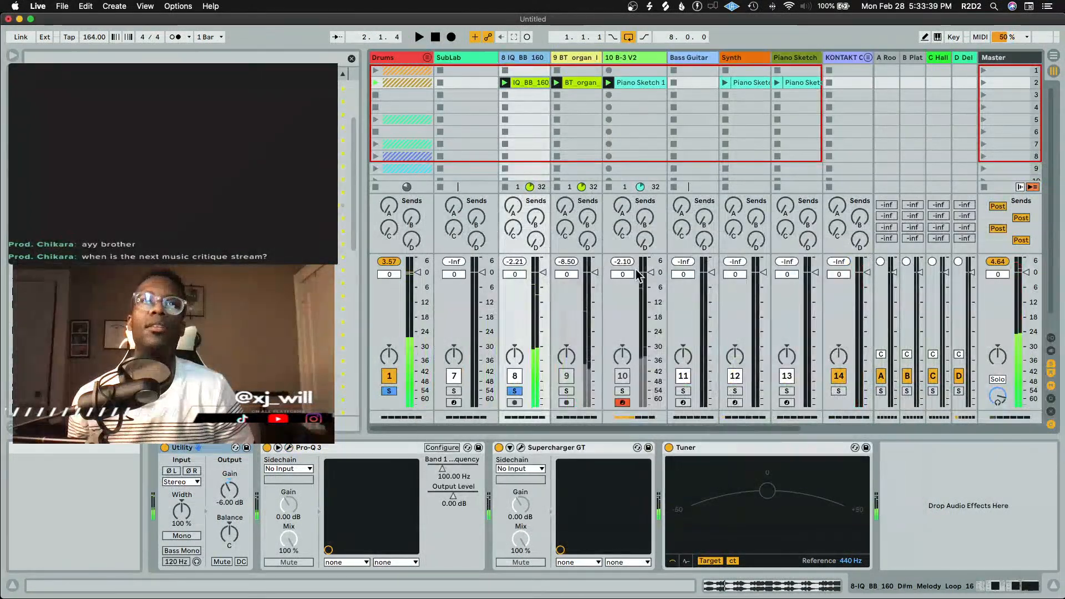
Add the BT organ track to the soloed drums and melody loop, and audition them together
left_click(515, 392)
left_click(567, 391)
key("space")
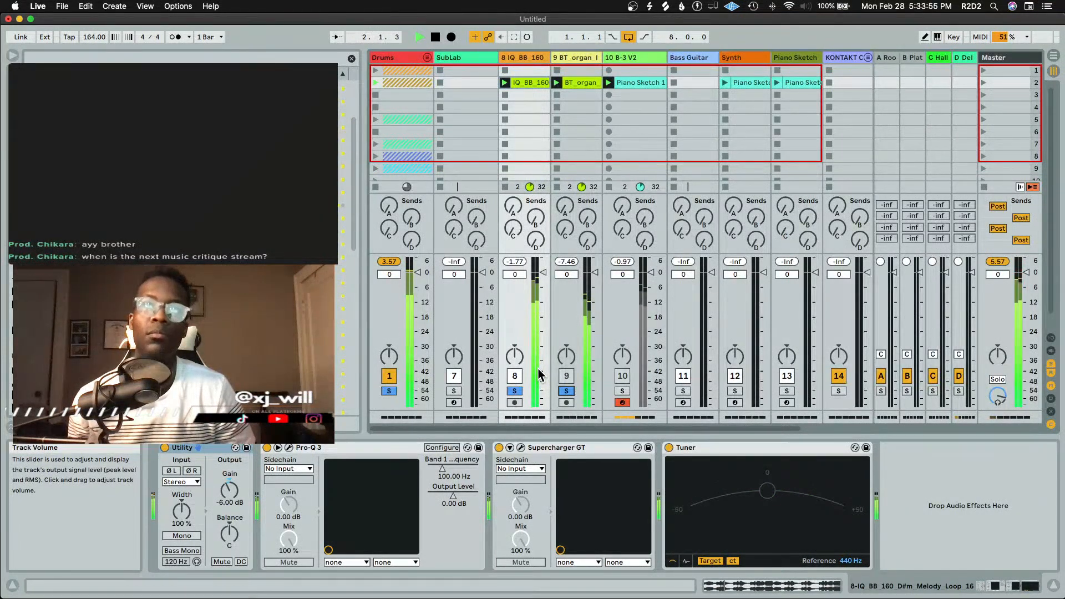
key("space")
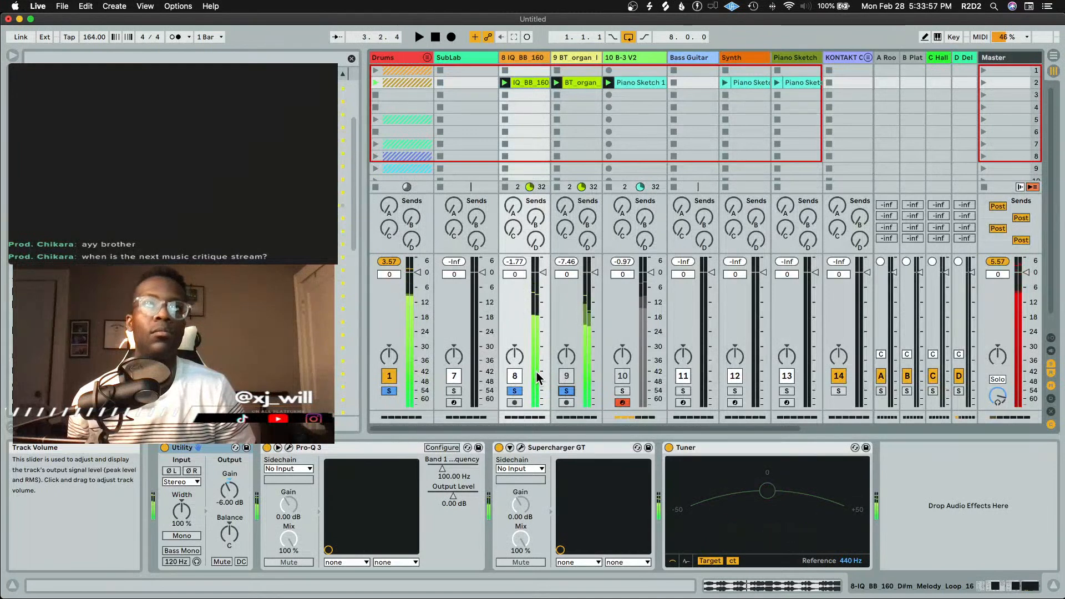
Remove the solo from the Drums group, the IQ_BB_160 melody loop and the BT organ track
left_click(389, 391)
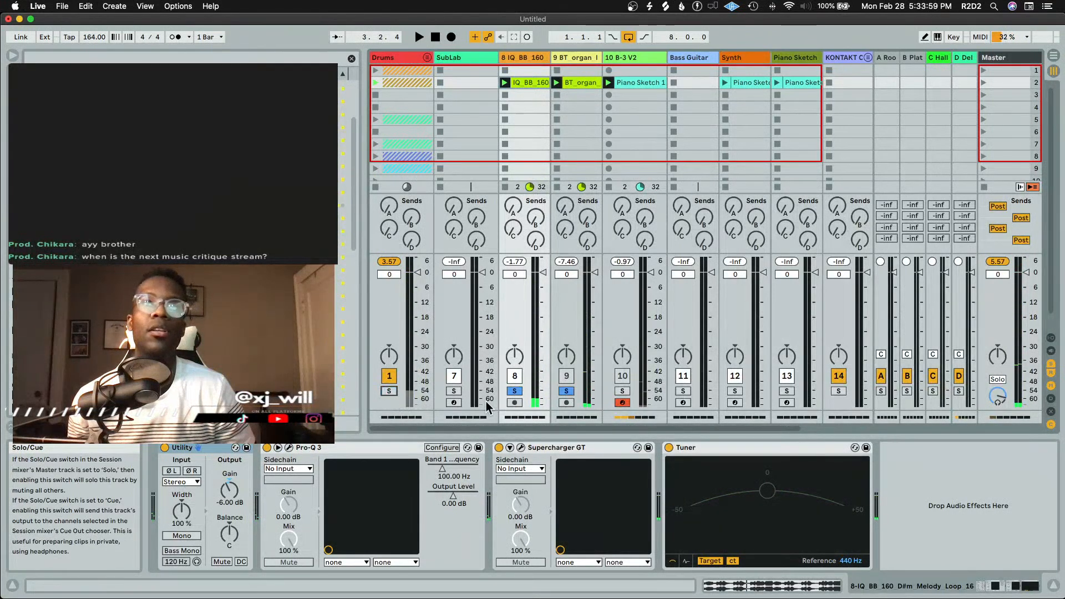
left_click(515, 391)
left_click(566, 391)
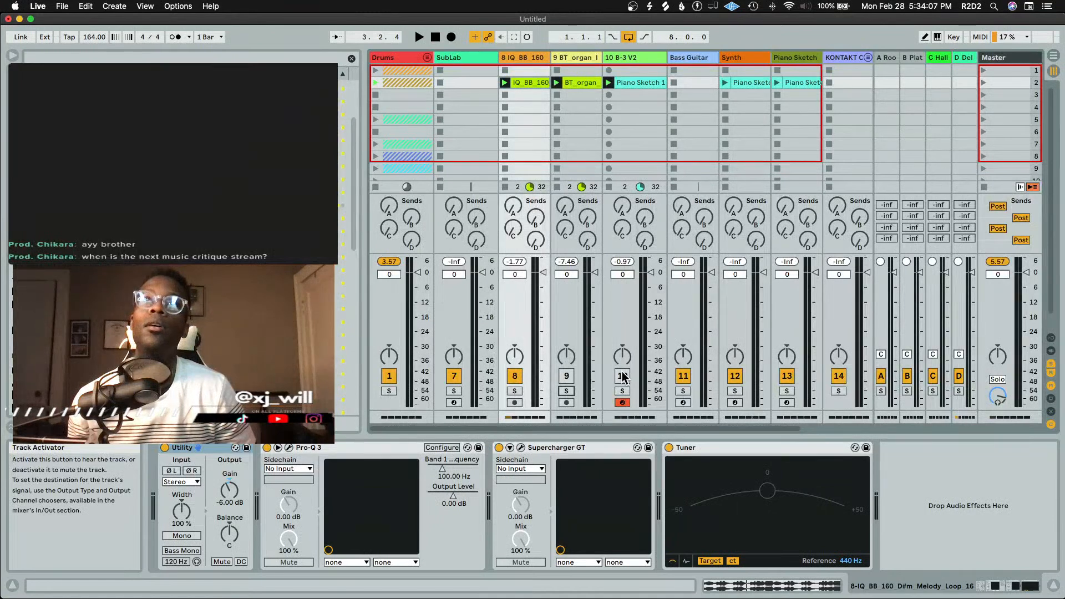
Solo the Synth track and launch its Piano Sketch clip
left_click(744, 57)
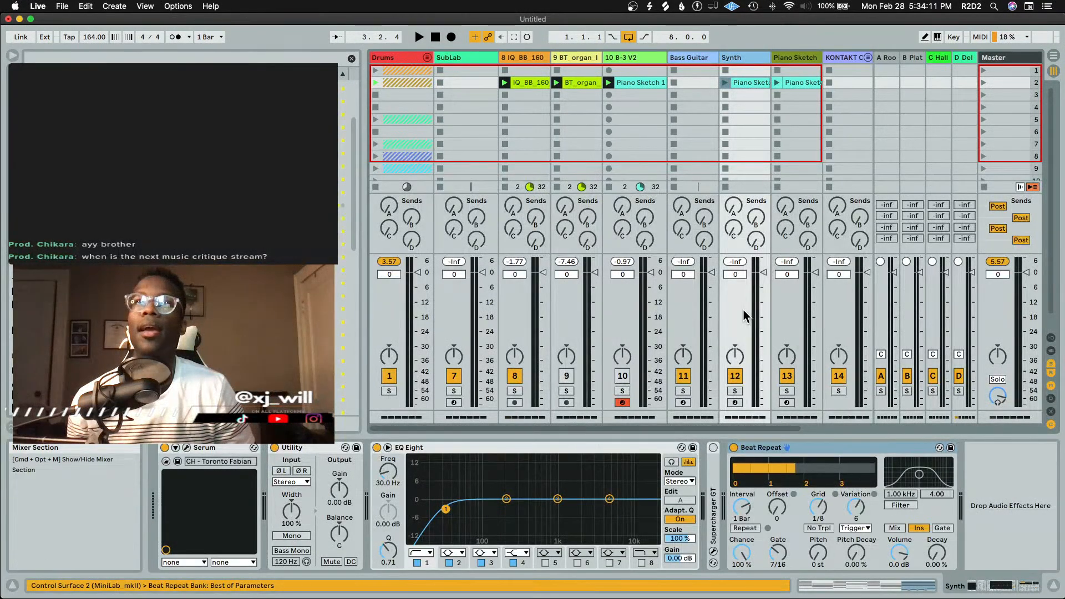
left_click(735, 391)
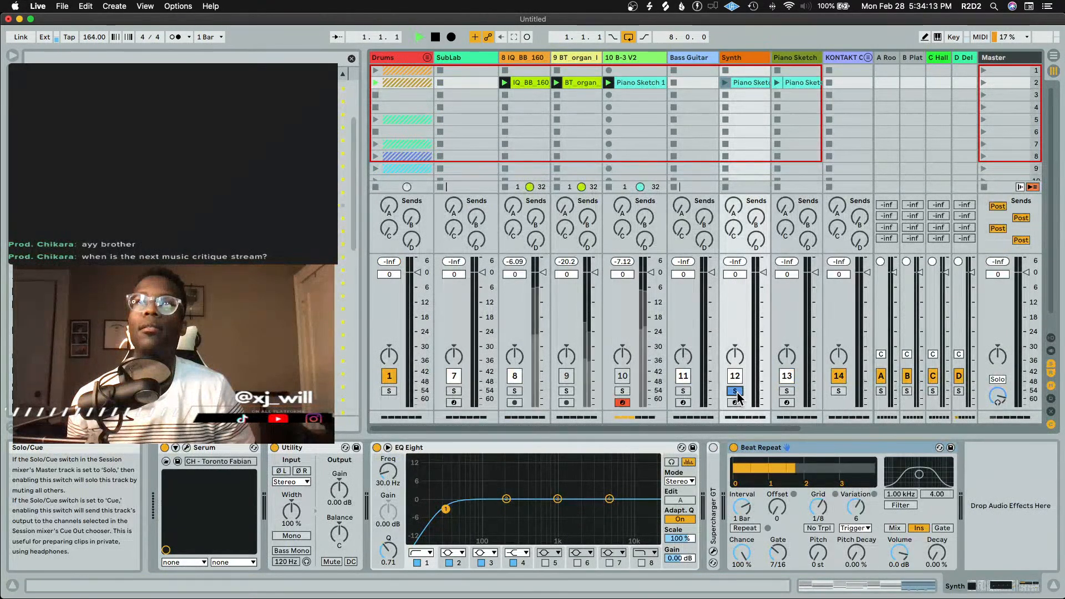
left_click(726, 83)
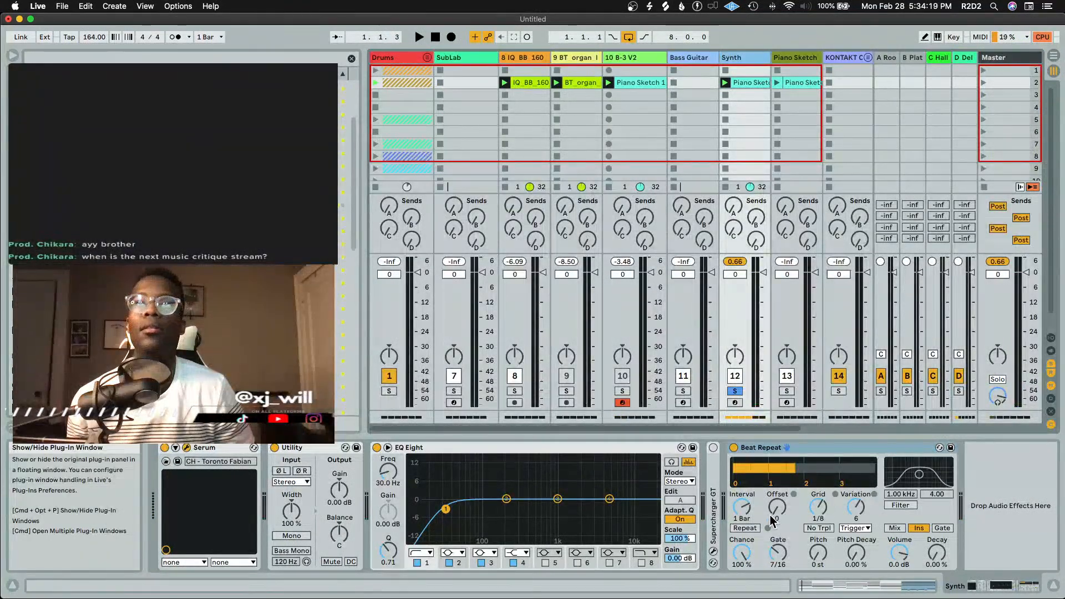
Turn off Beat Repeat on the Synth track and inspect its Piano Sketch clip's notes during playback
left_click(733, 447)
key("space")
double_click(753, 83)
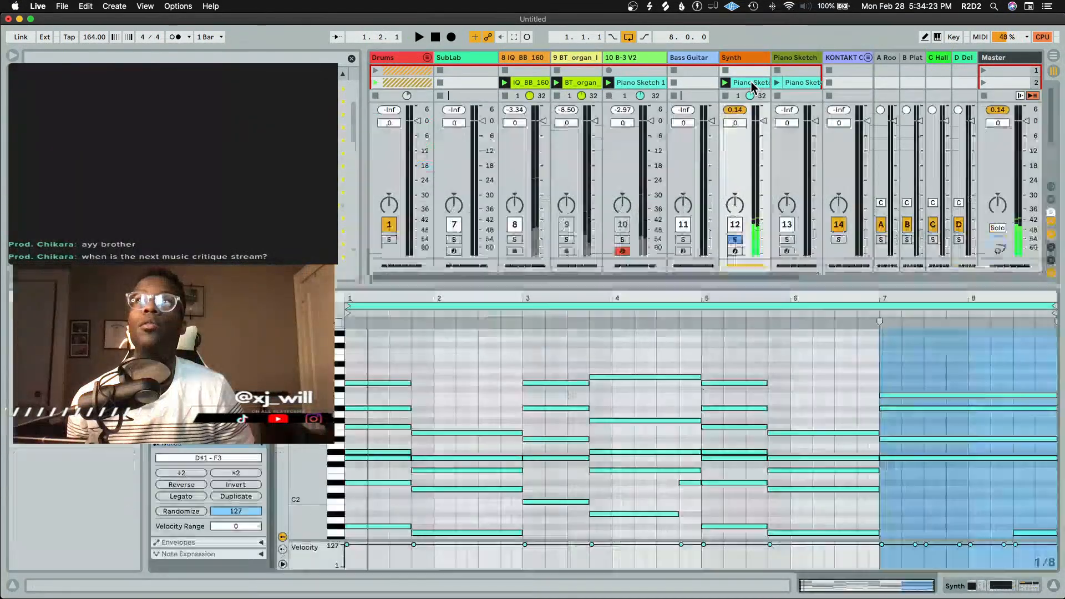
key("shift+Tab")
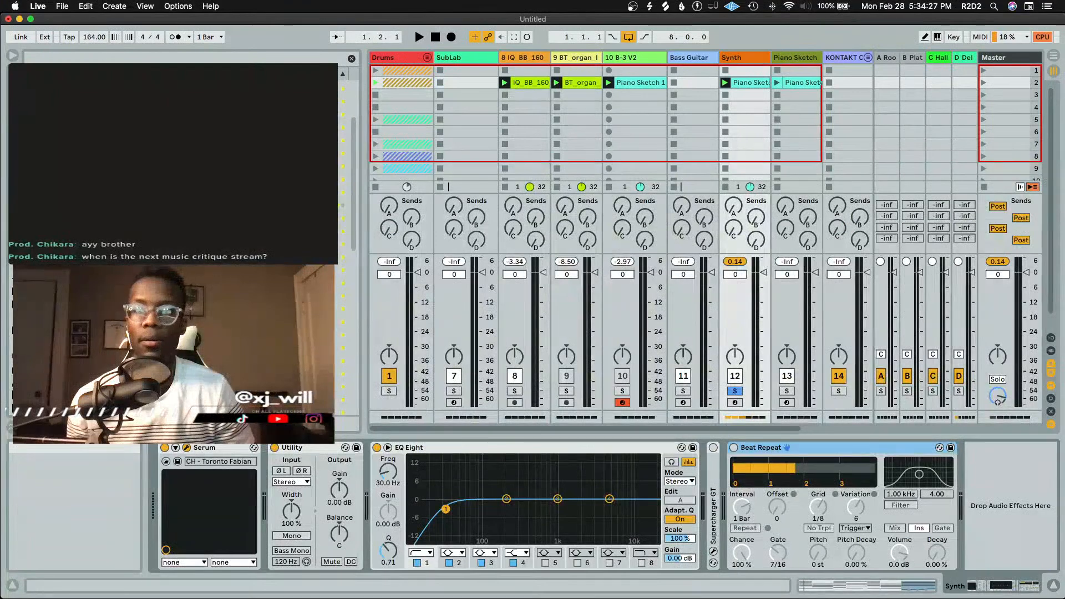
In the Synth track's Serum preset browser, load CH - The Color Red_Fabian and return to CH - Toronto_Fabian
left_click_drag(472, 598, 688, 98)
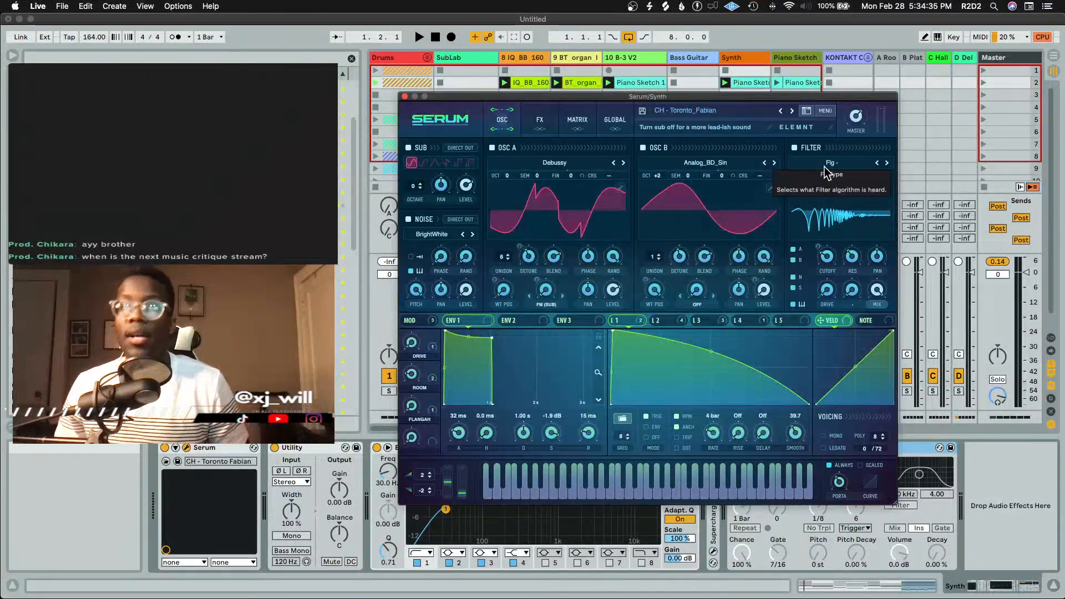
left_click(744, 111)
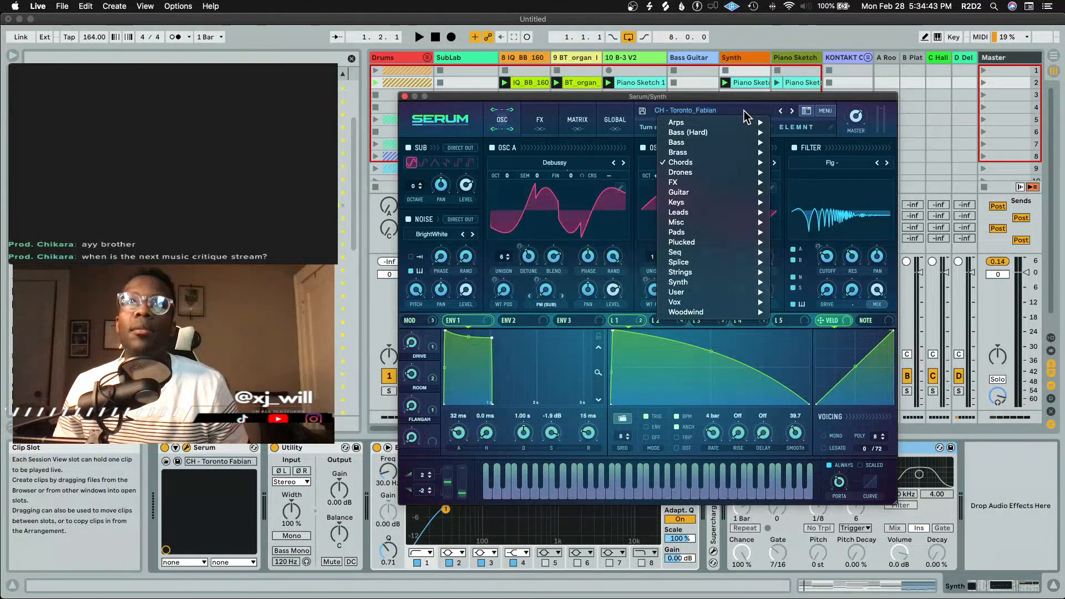
left_click(743, 111)
left_click(806, 112)
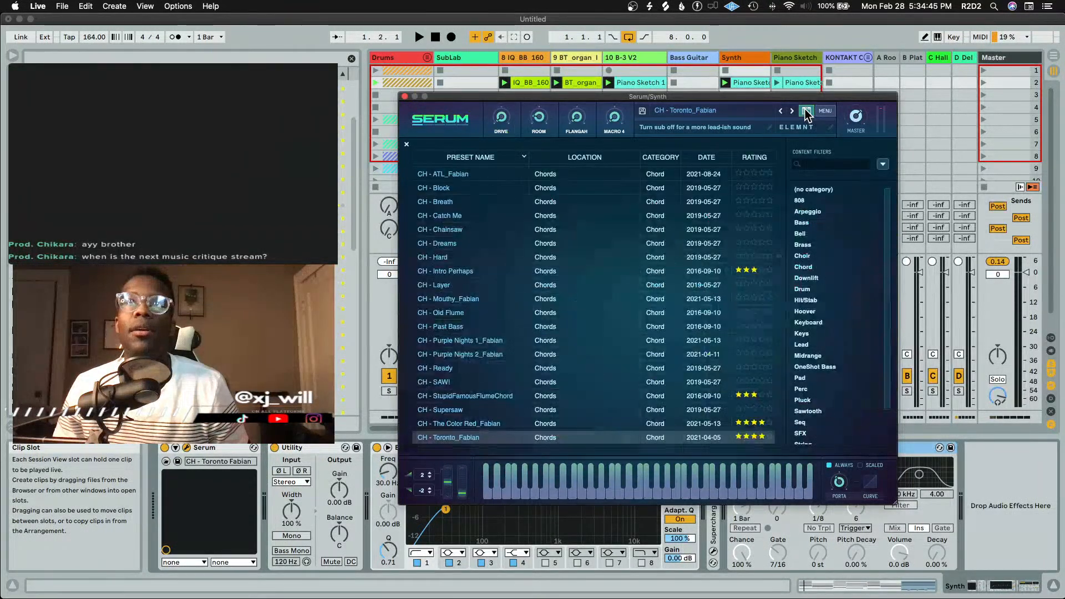
left_click(593, 427)
left_click(594, 434)
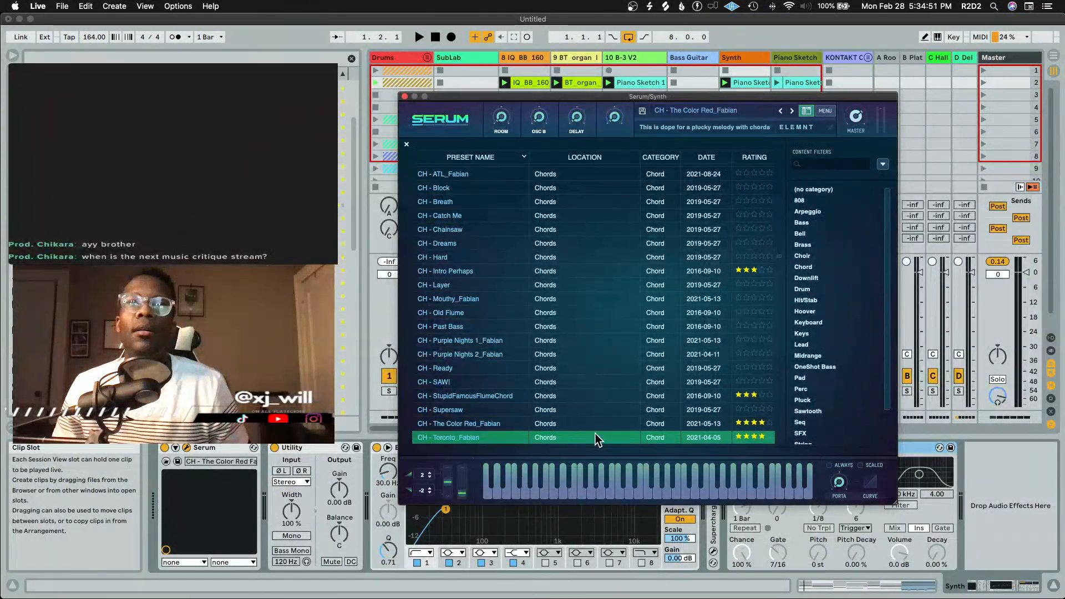
Audition the CH - Toronto_Fabian preset on the Synth track in short bursts of playback
key("space")
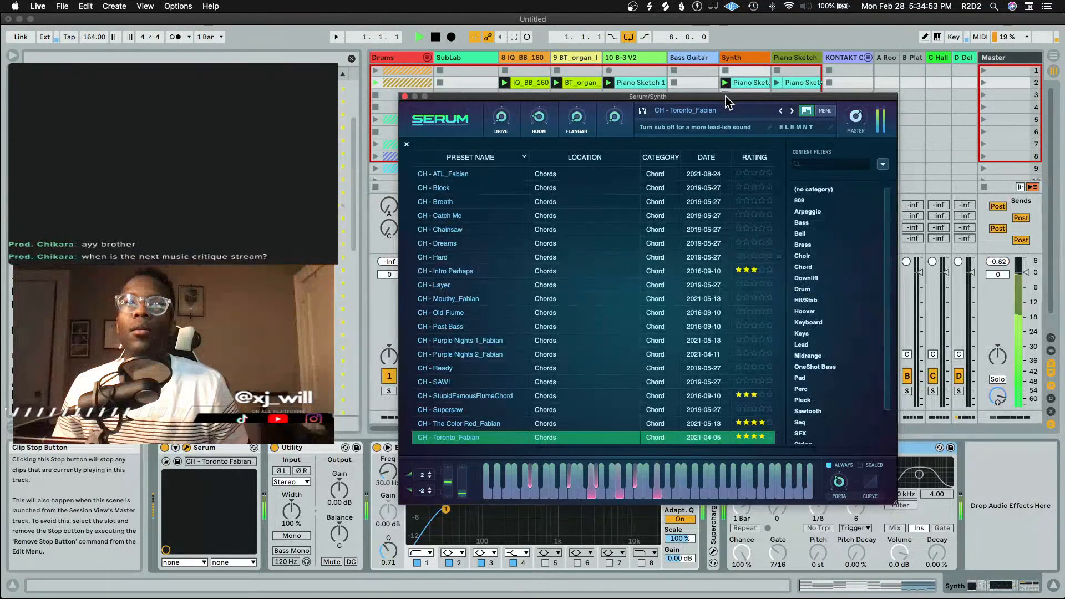
key("space")
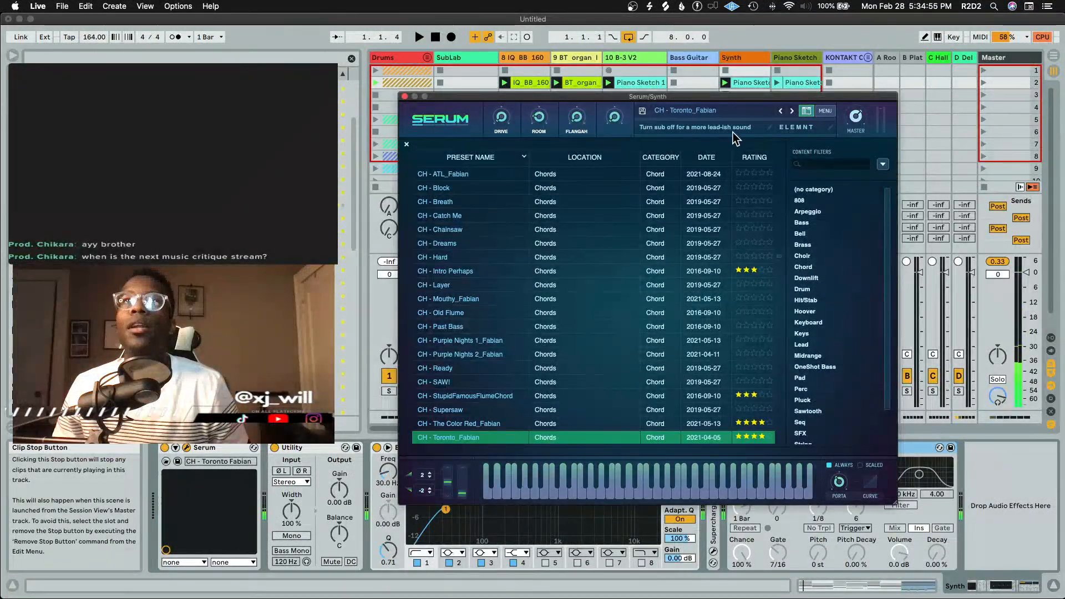
key("space")
key("space")
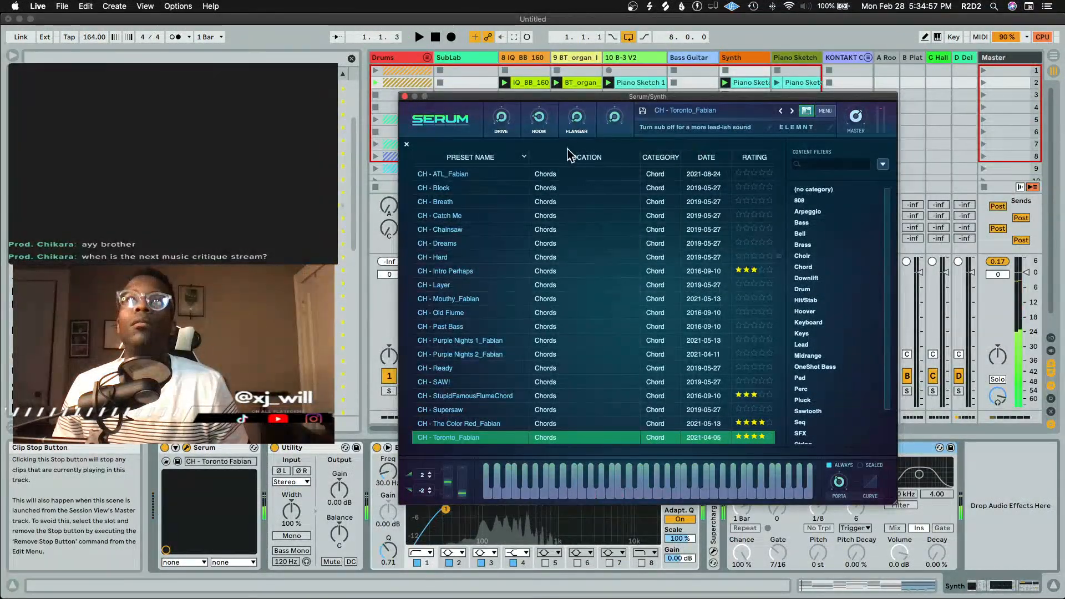
Set oscillator A's unison to 3 voices in the Synth track's Serum, audition it and close the plug-in window
left_click(807, 111)
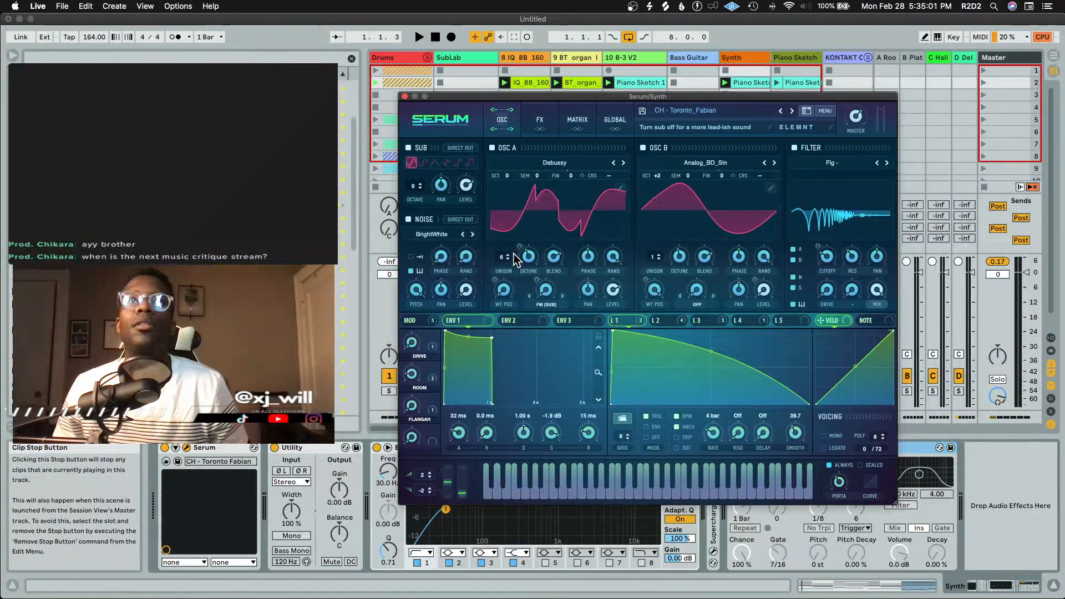
left_click_drag(502, 264, 505, 289)
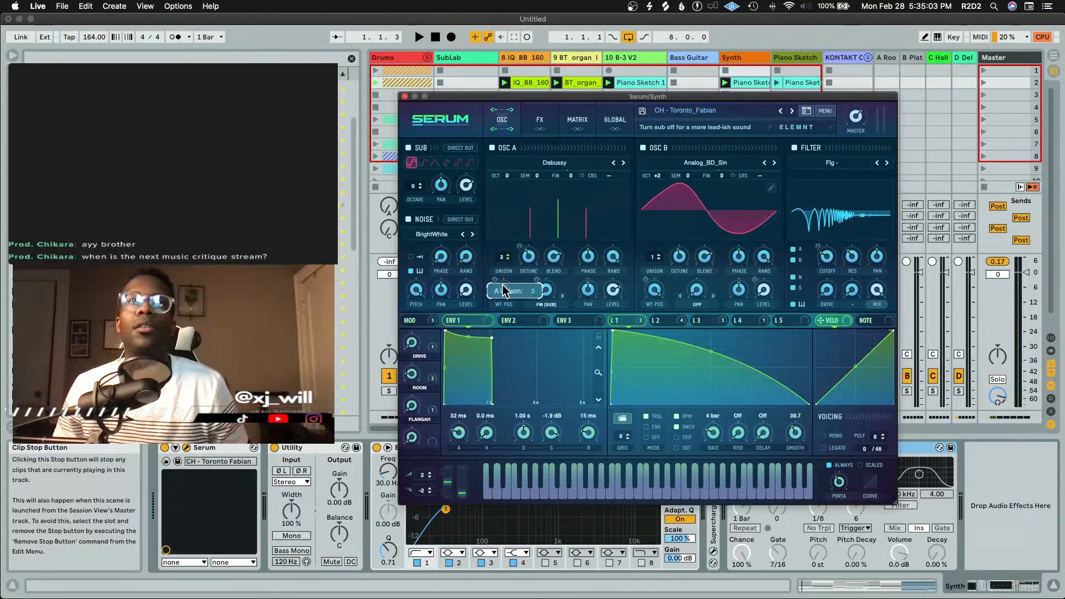
key("space")
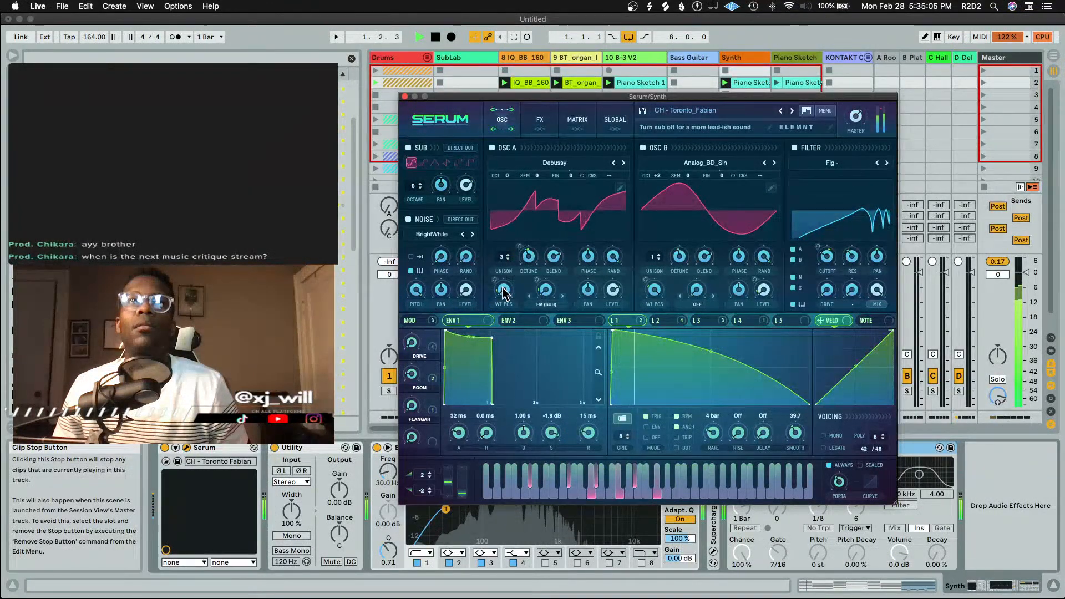
key("space")
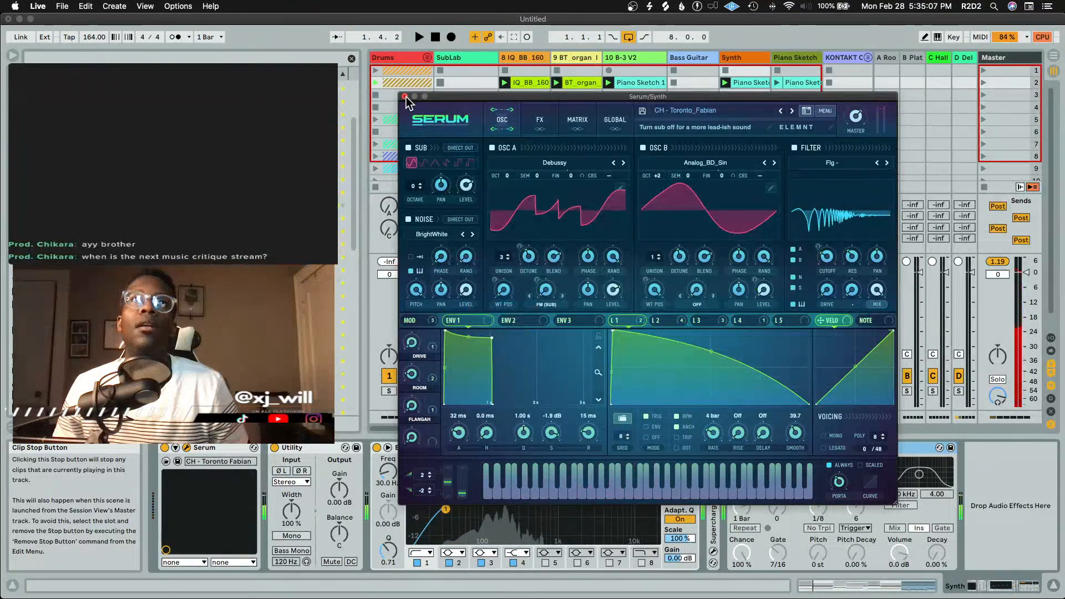
left_click(405, 96)
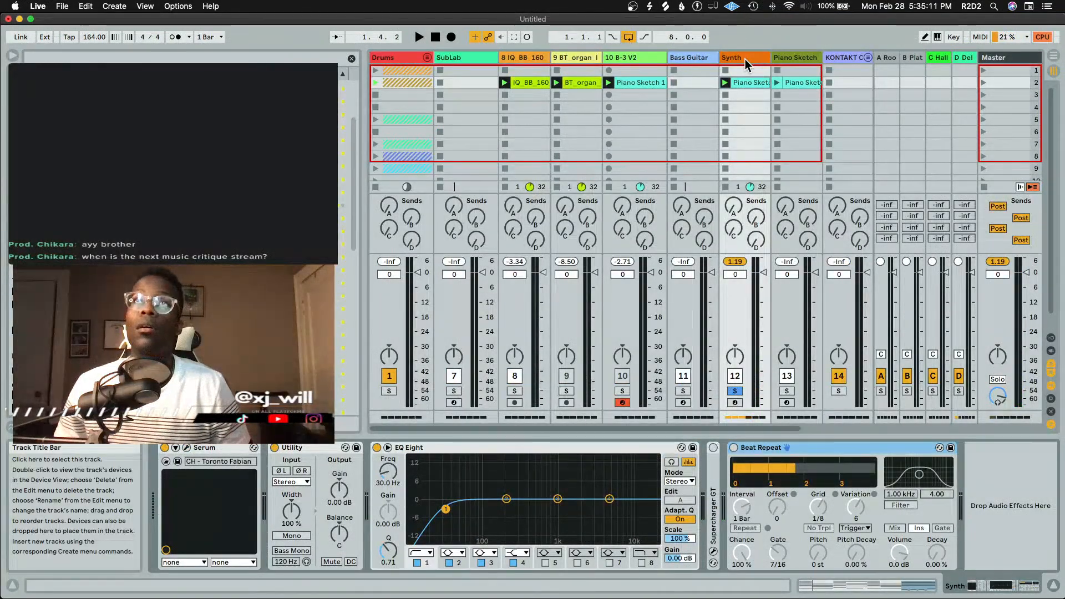
Insert a Serum MIDI track after Synth and audition Synth's Piano Sketch clip on it, moving the solo to the new track
key("shift+super+t")
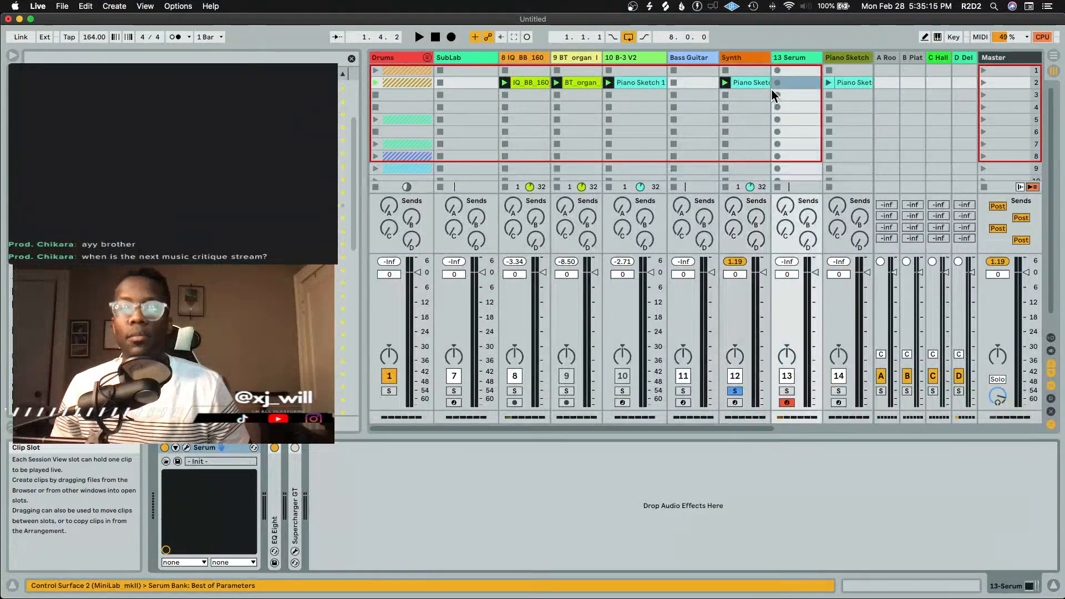
left_click_drag(765, 82, 788, 82)
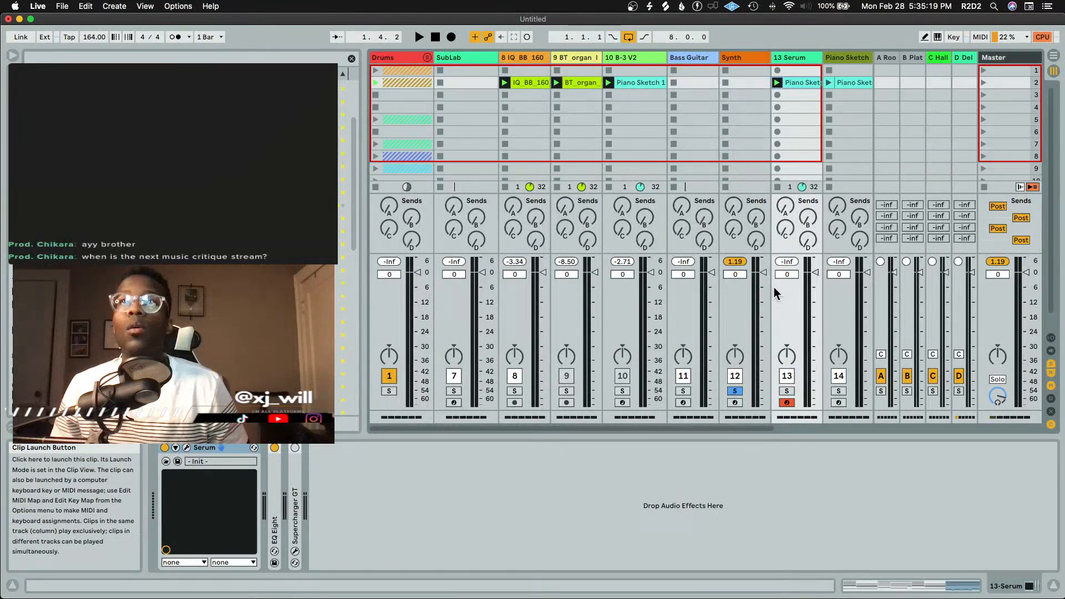
left_click(736, 391)
key("space")
left_click(786, 391)
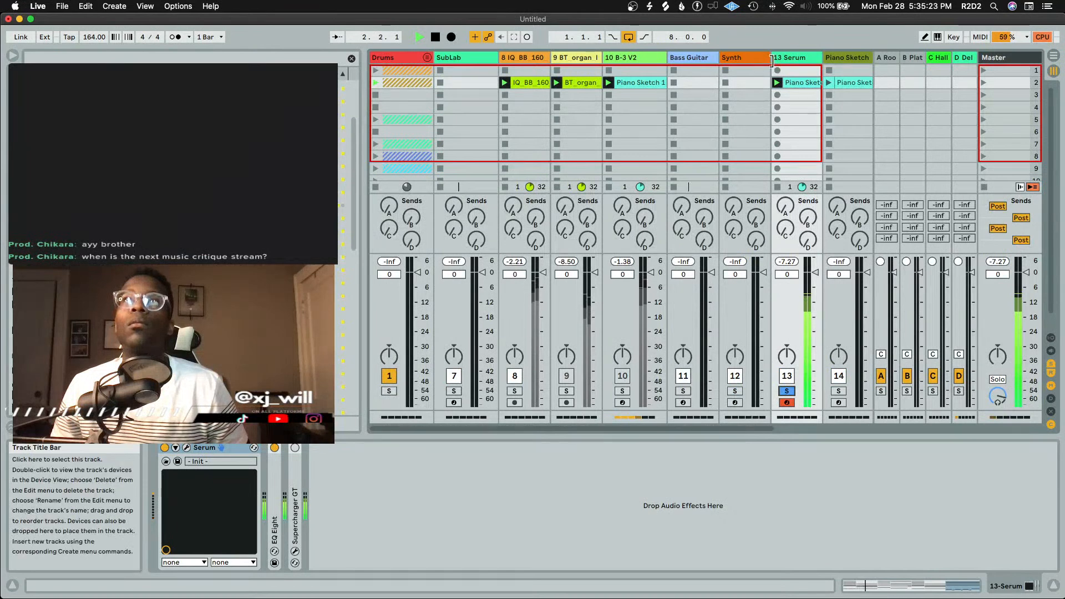
key("space")
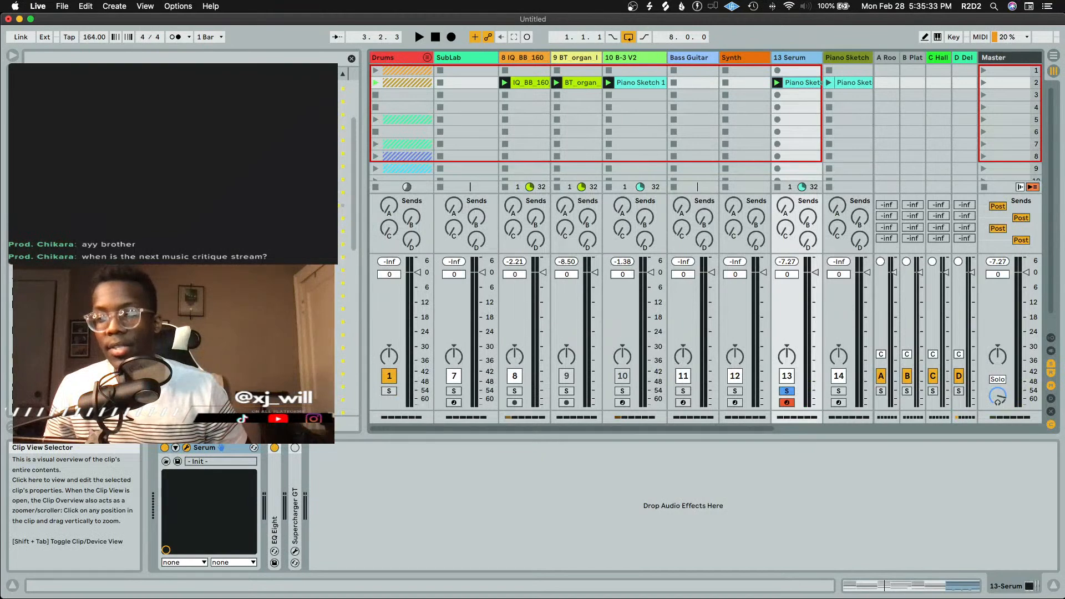
Open the new track's Serum preset browser and filter the presets by "fabian"
left_click_drag(654, 597, 588, 119)
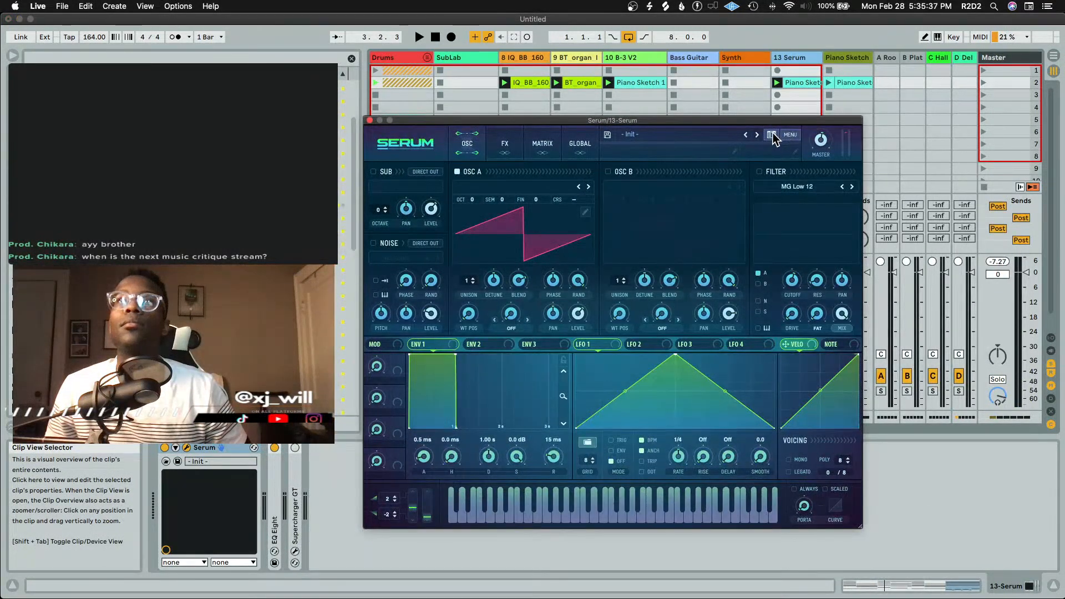
left_click(771, 136)
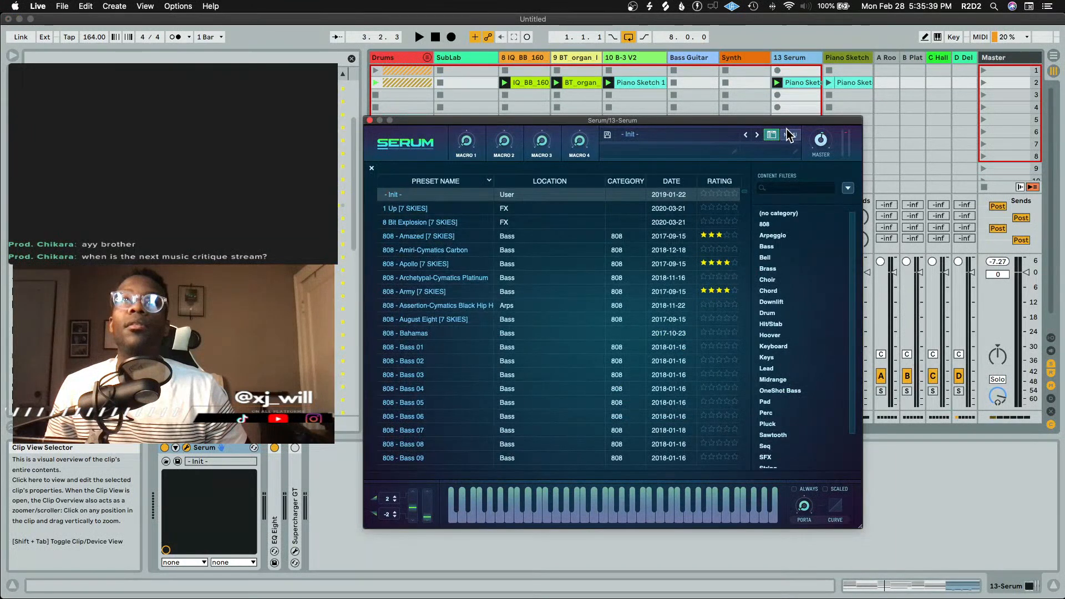
left_click(696, 133)
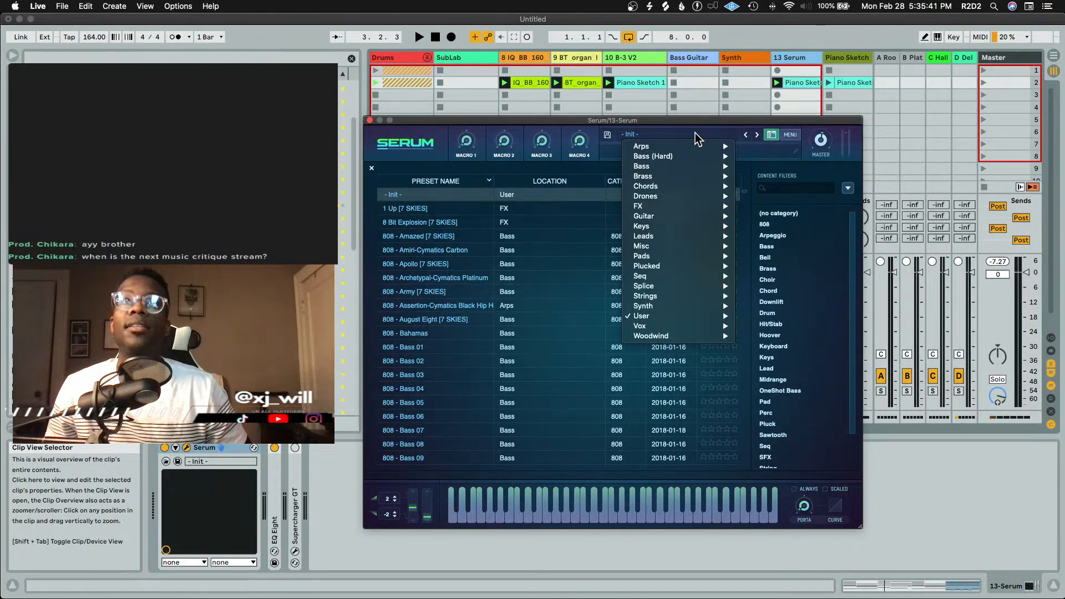
left_click(694, 134)
left_click(797, 189)
type("fabian")
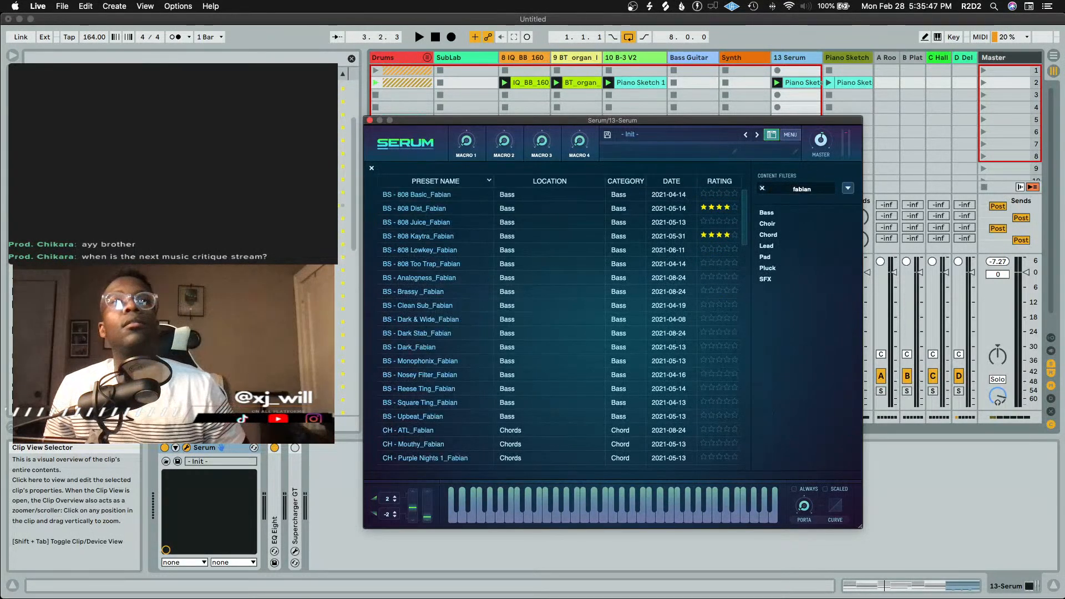
scroll(500, 315, "down", 5)
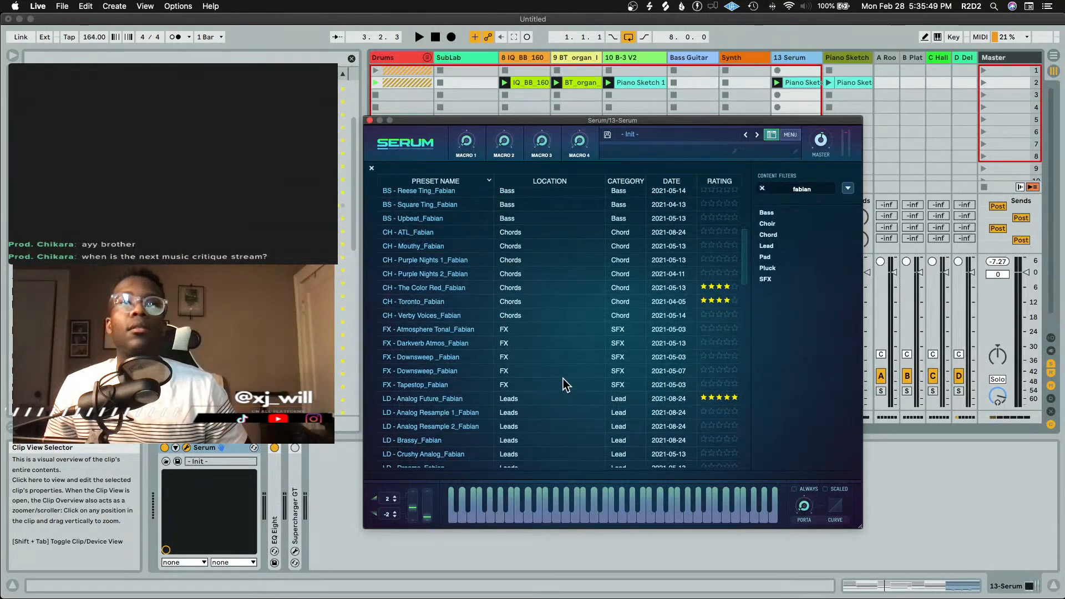
Audition the presets LD - Analog Future_Fabian and CH - Toronto_Fabian, then load and play CH - The Color Red_Fabian
left_click(548, 396)
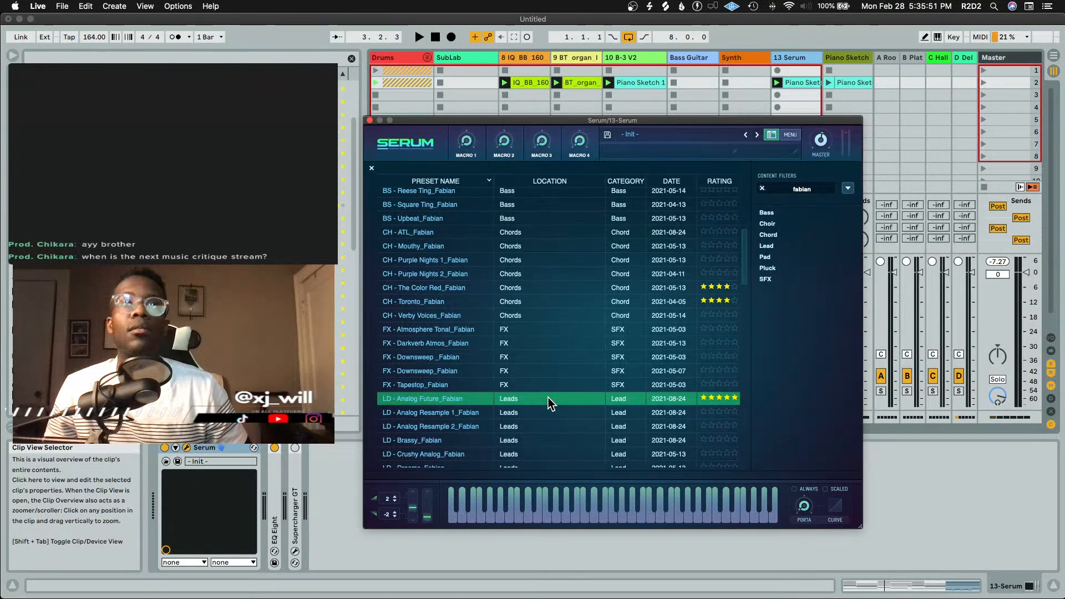
key("space")
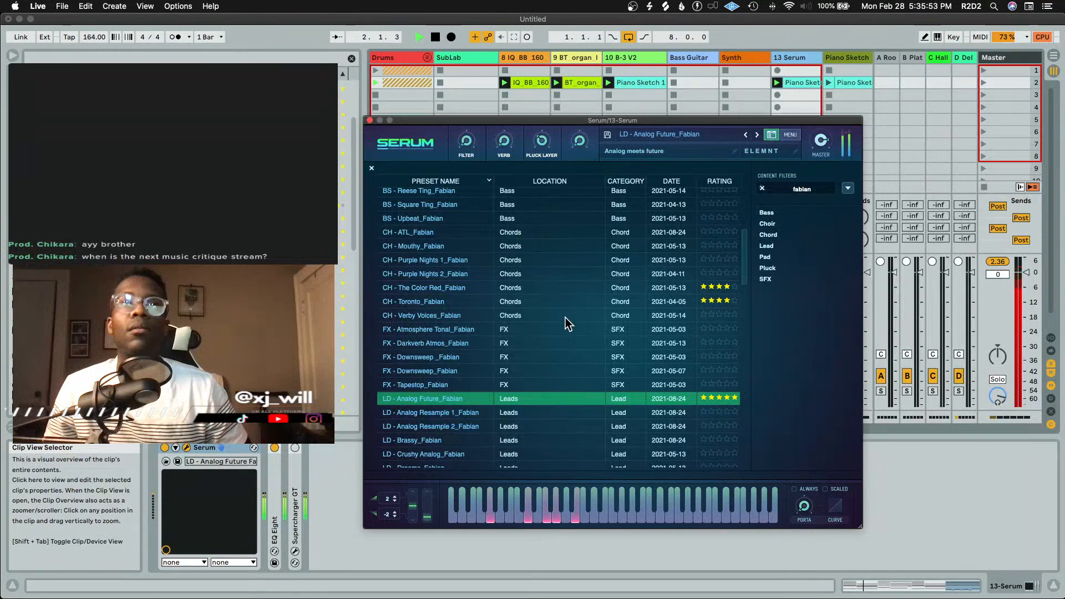
left_click(565, 302)
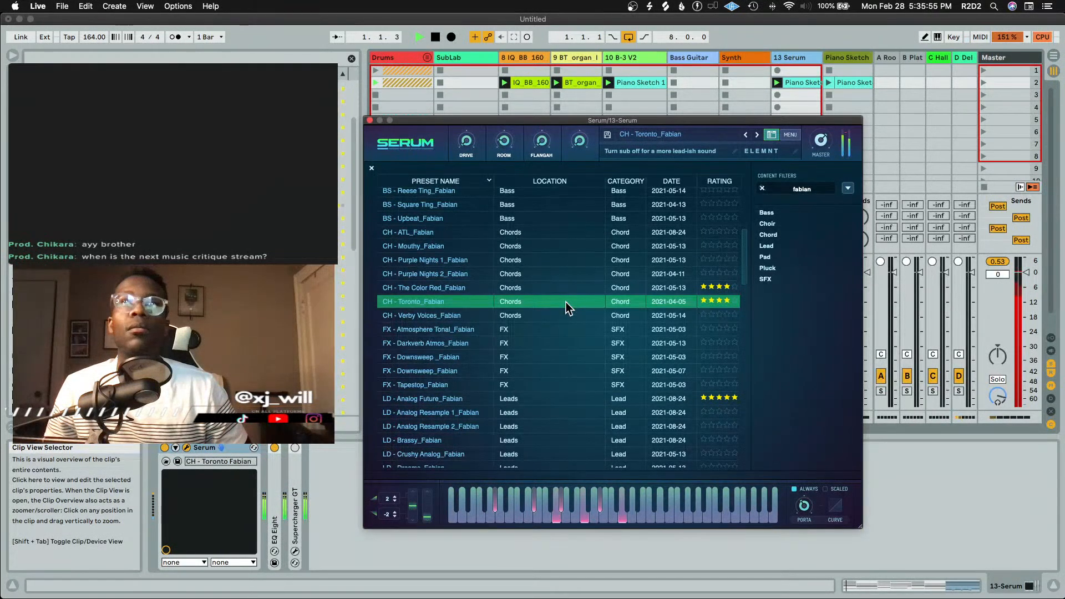
key("space")
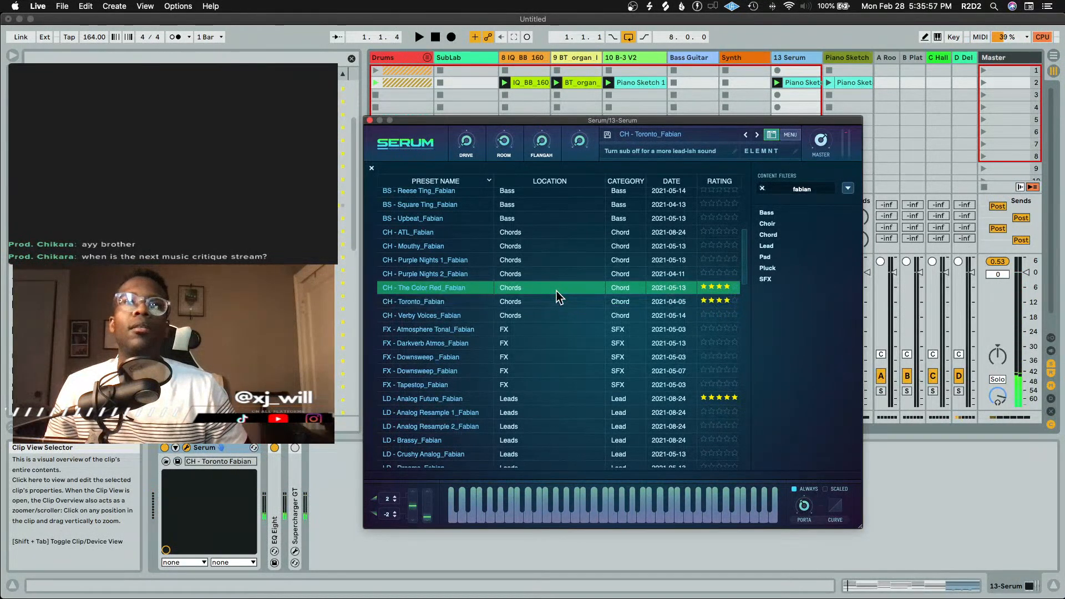
left_click(557, 291)
key("space")
key("space")
Check the CPU load in Turbo Boost Switcher and close the Serum plug-in window
left_click(697, 6)
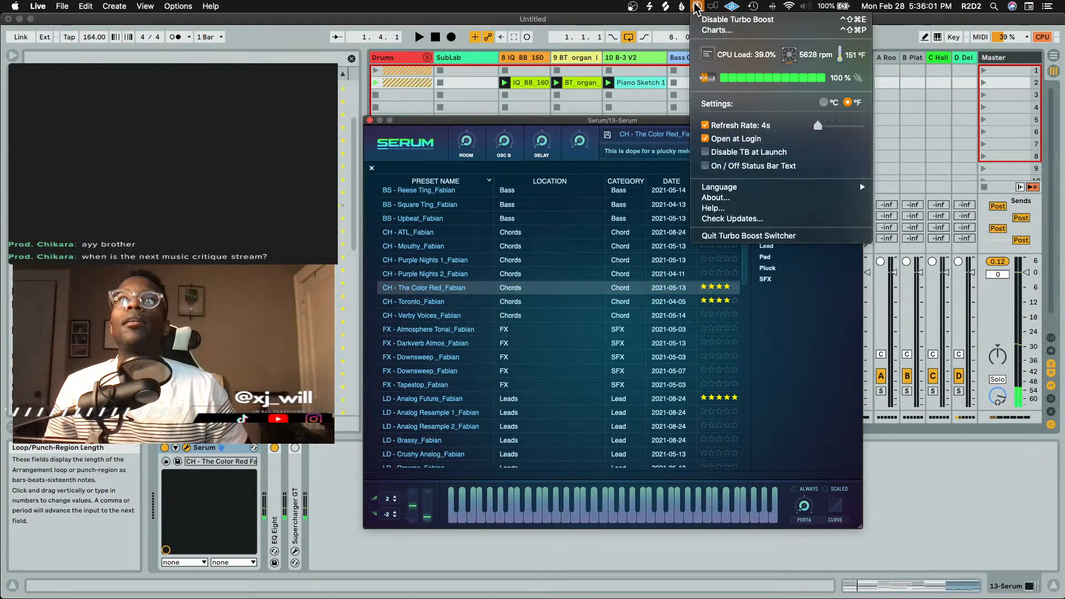
left_click(697, 8)
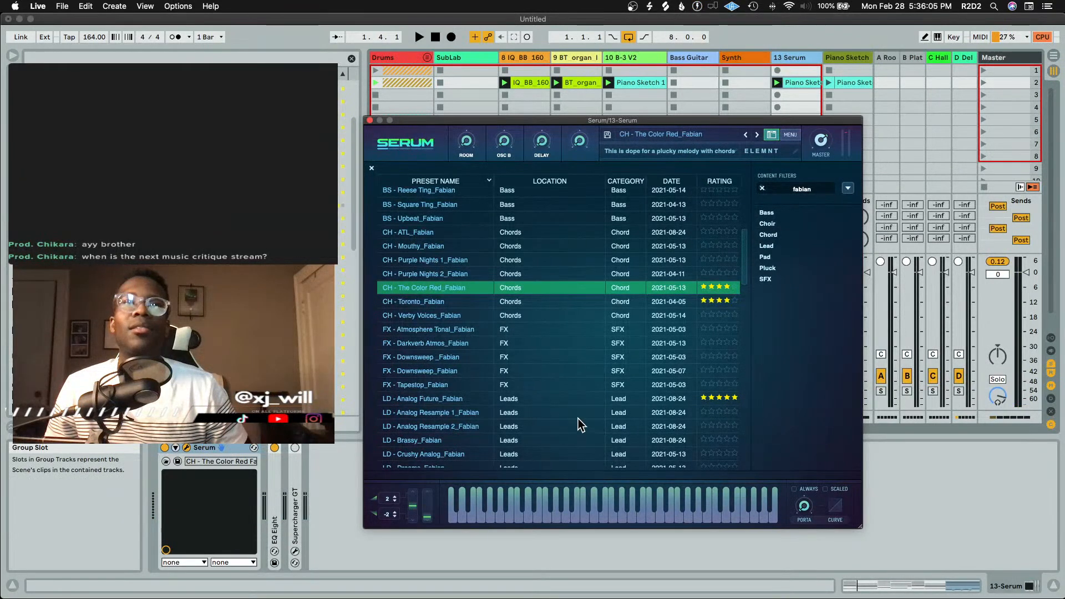
left_click(370, 120)
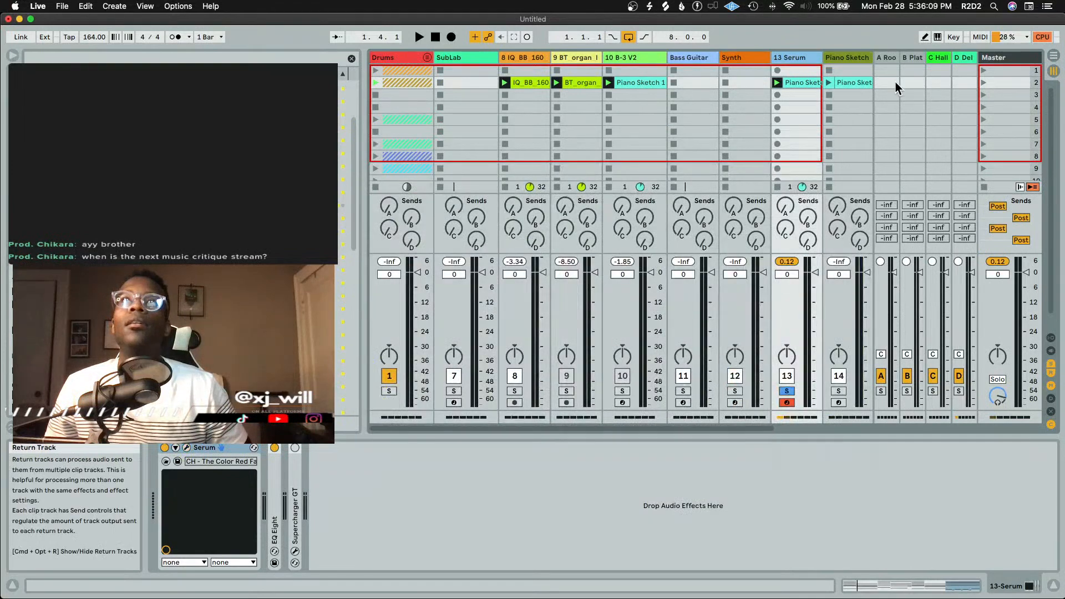
Move the Piano Sketch clip back to the Synth track and insert an audio track after Synth
left_click_drag(804, 84, 764, 83)
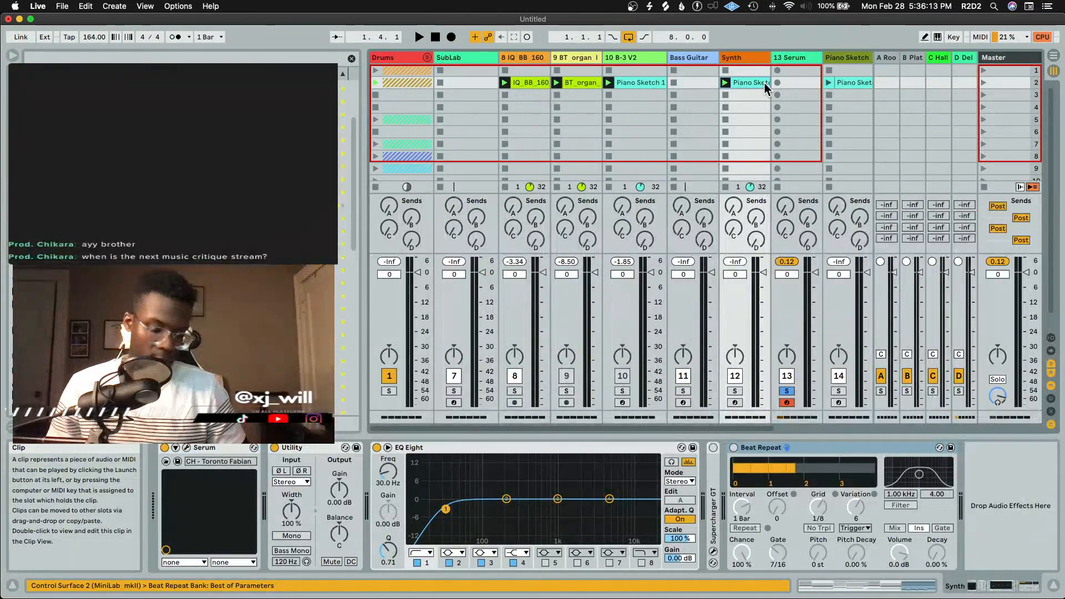
right_click(736, 56)
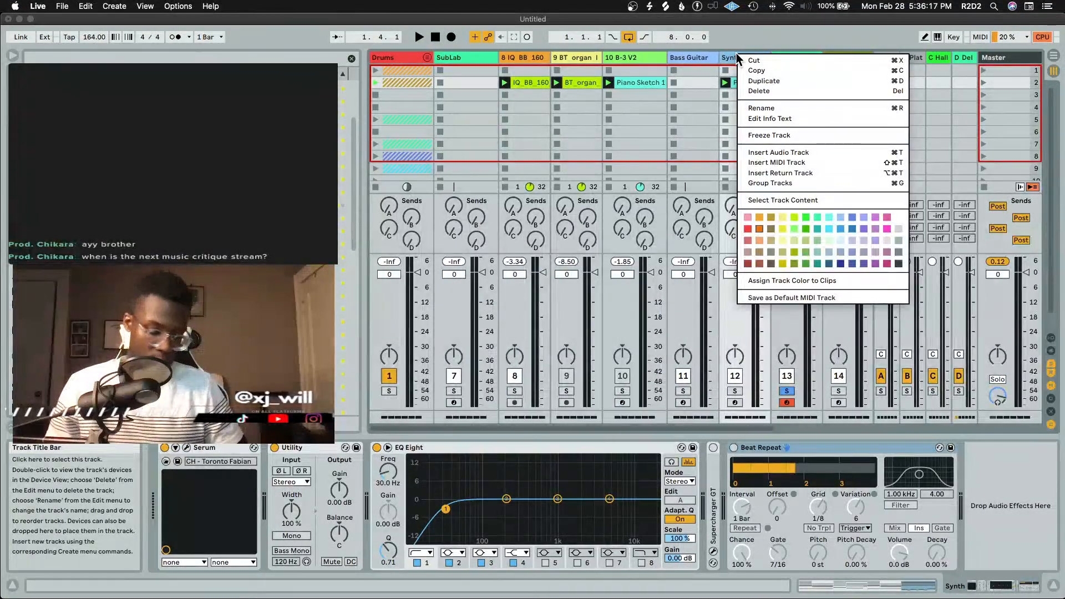
left_click(693, 62)
key("super+shift+t")
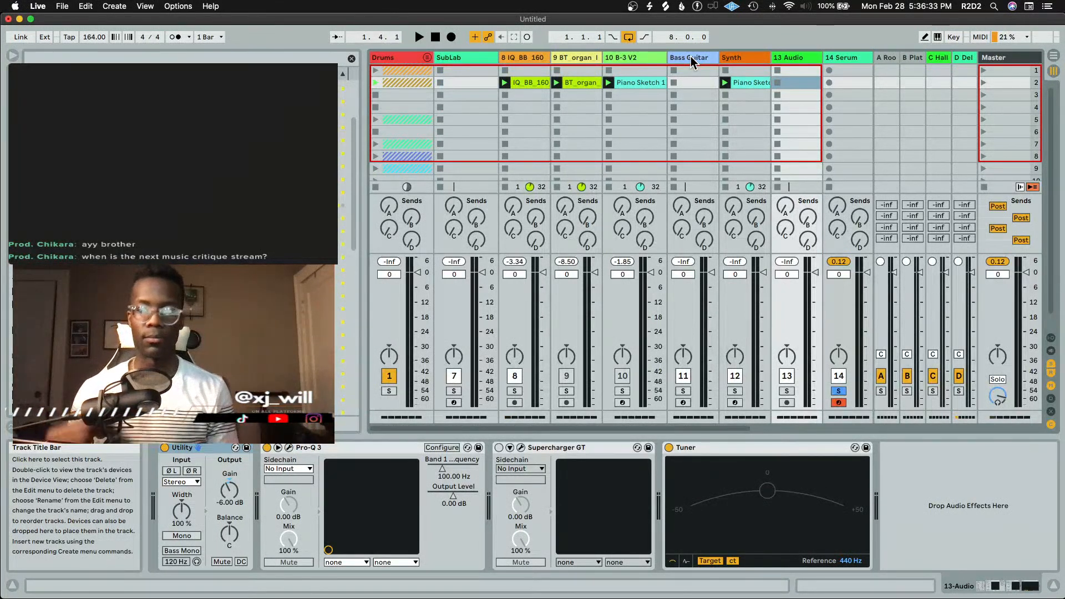
Freeze the Synth track and test its playback
right_click(741, 80)
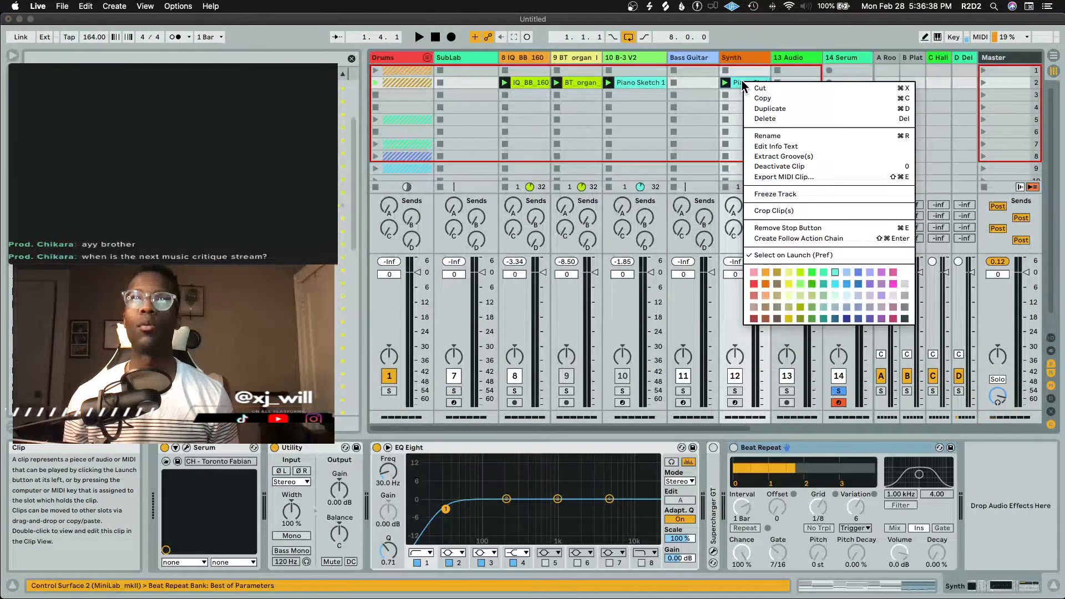
left_click(790, 195)
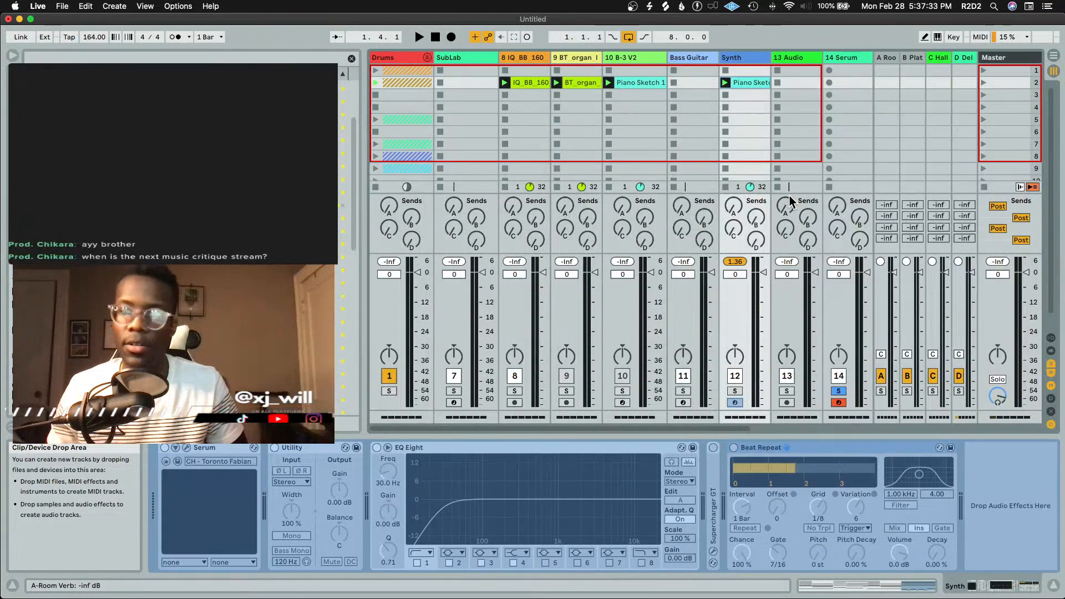
key("space")
key("space")
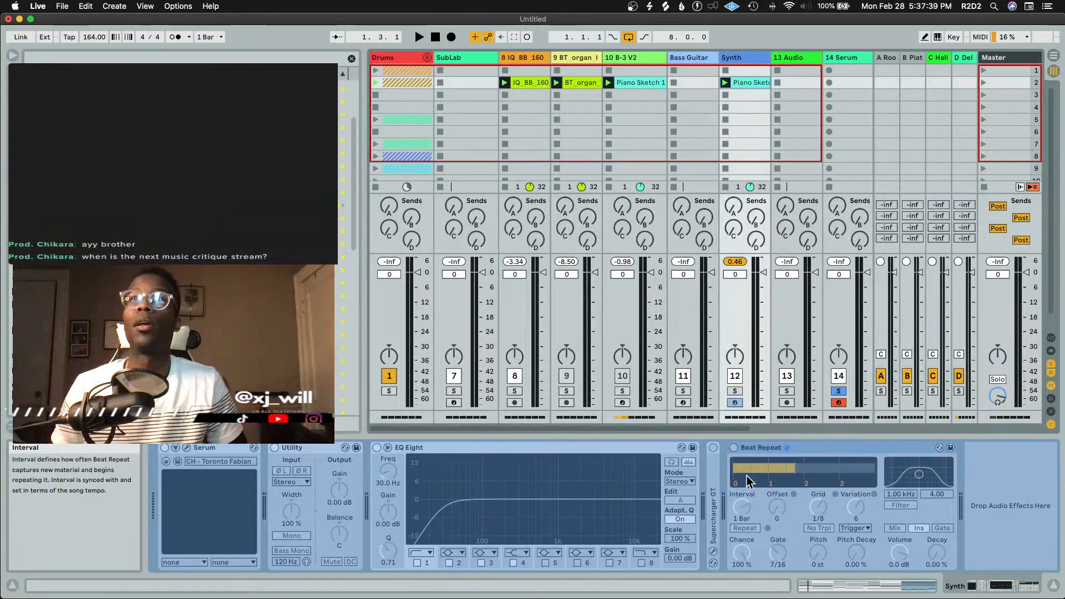
Start playback and move the solo from the Serum track to the frozen Synth track
key("space")
left_click(733, 391)
left_click(840, 391)
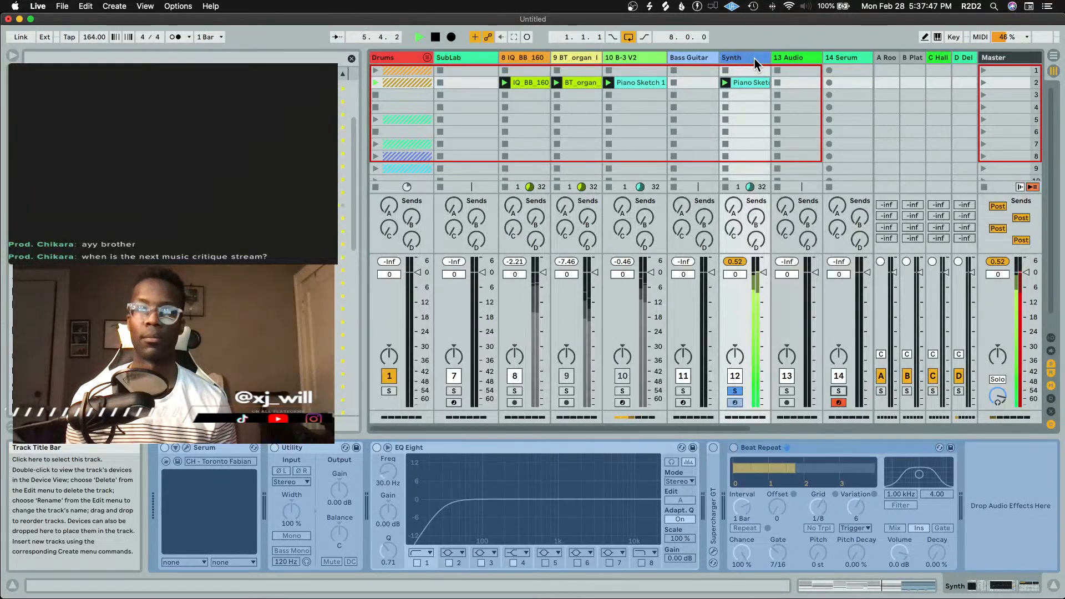
Stop playback and flatten the frozen Synth track to audio
key("space")
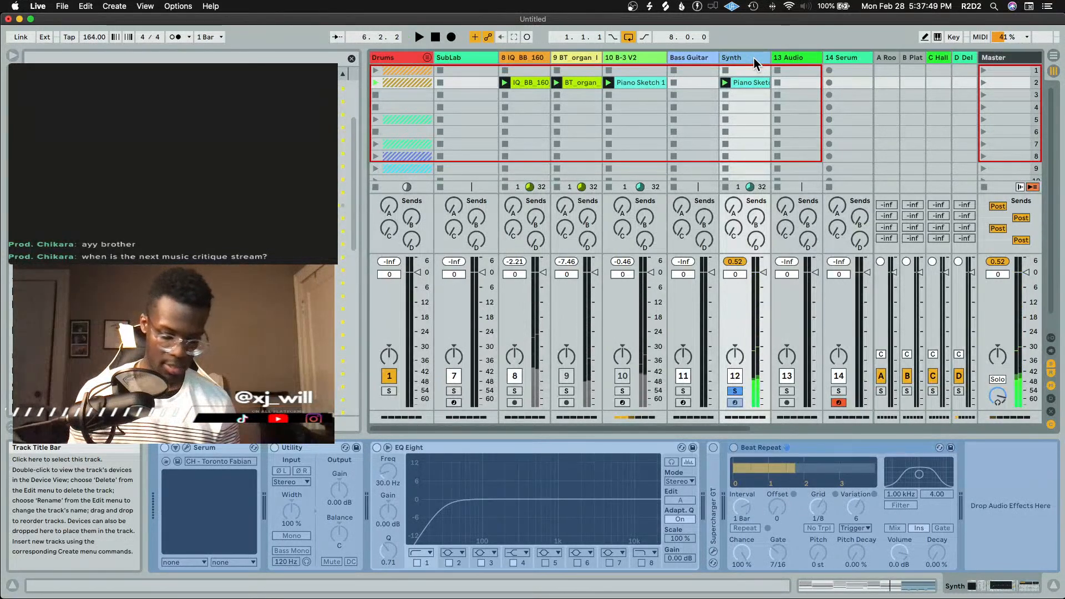
right_click(754, 58)
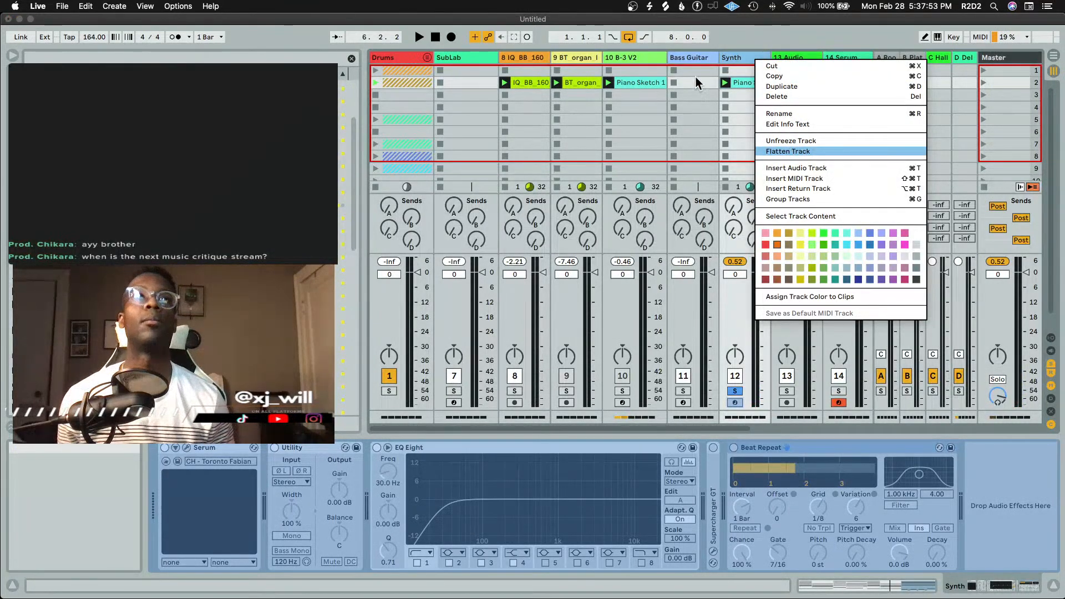
key("Return")
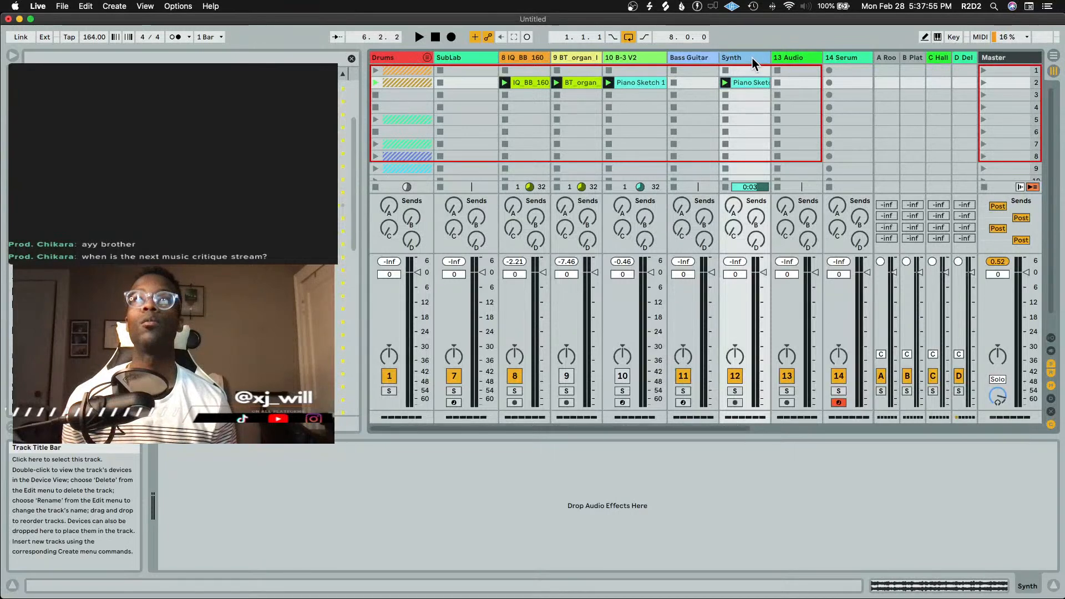
Extend the flattened Synth clip's loop back to bar 1 and set its warp mode to Complex
double_click(744, 82)
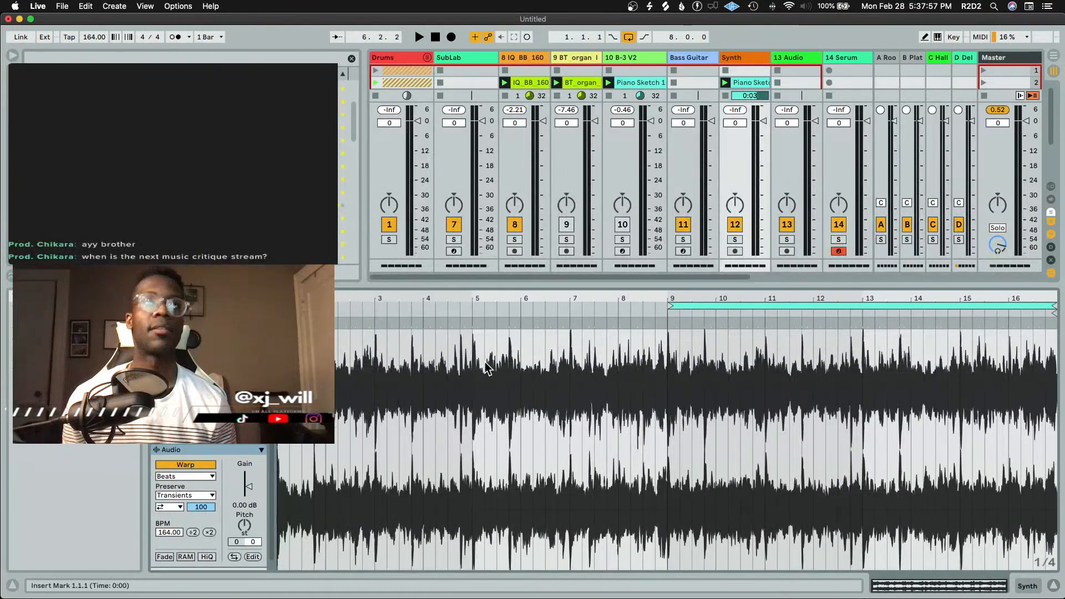
left_click_drag(674, 307, 282, 307)
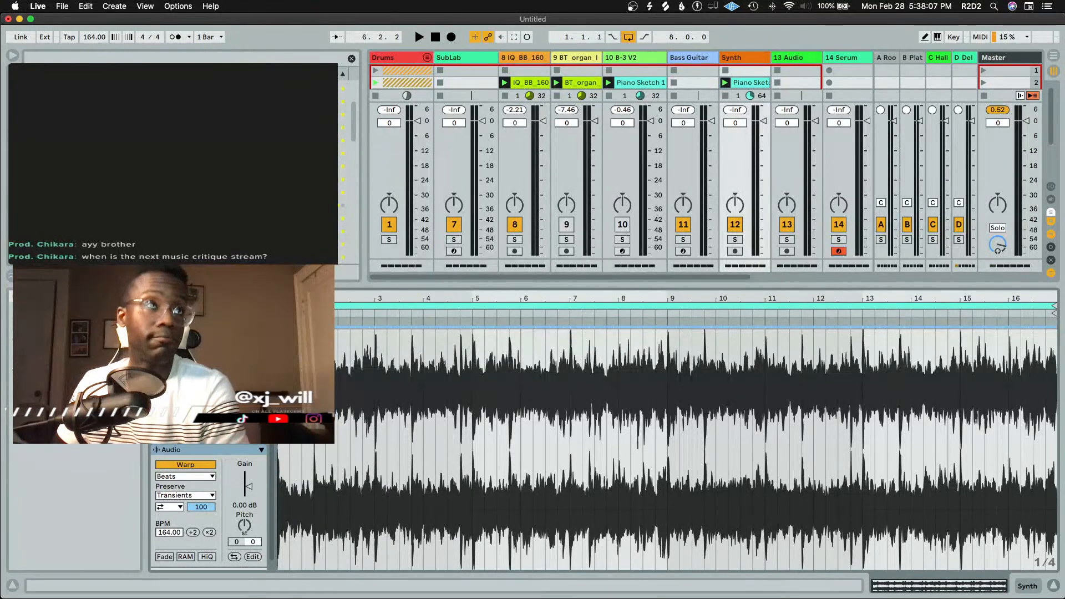
scroll(208, 504, "down", 1)
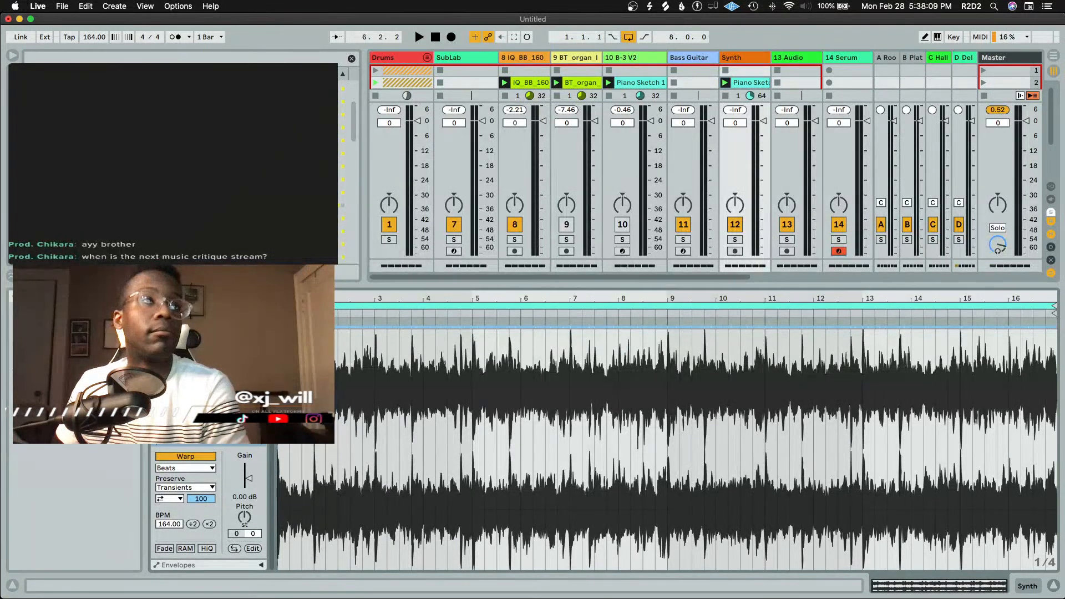
left_click(192, 468)
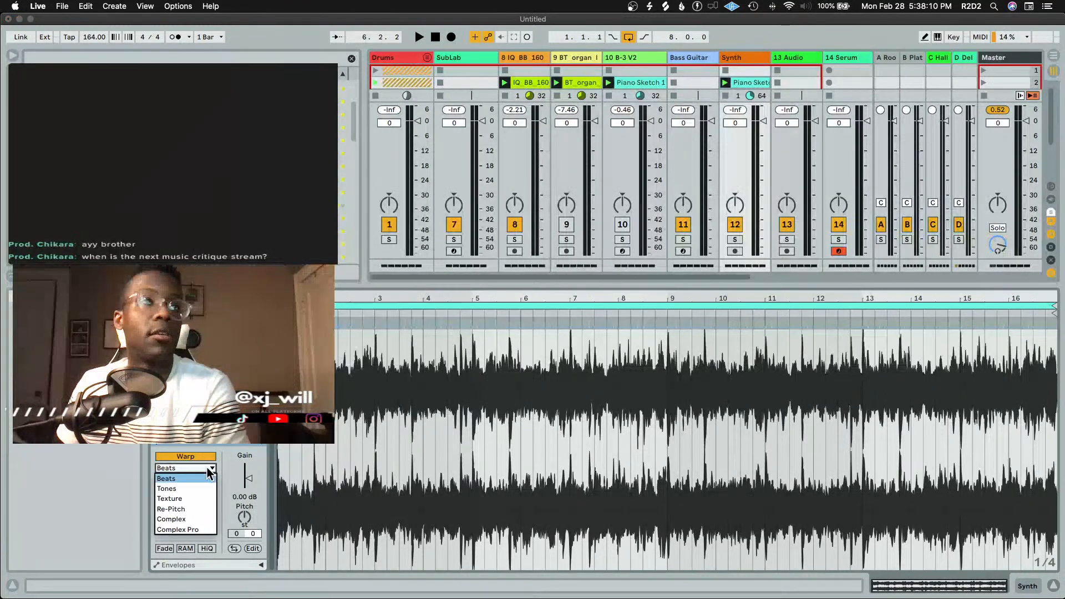
left_click(189, 521)
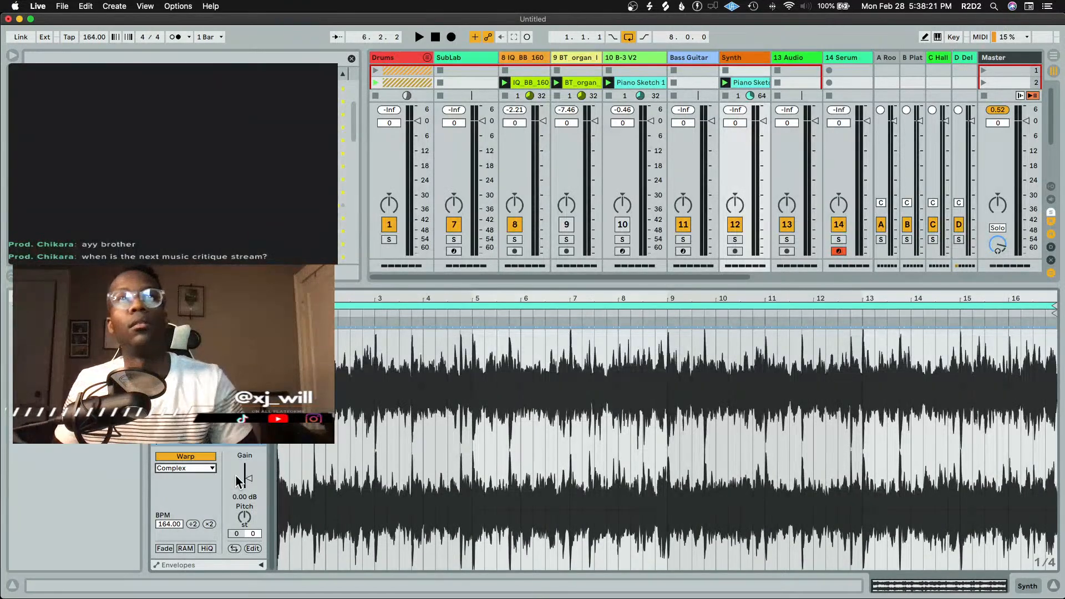
Play the beat, move the Synth track between the IQ_BB_160 and BT_organ tracks, and stop playback
key("shift+Tab")
key("space")
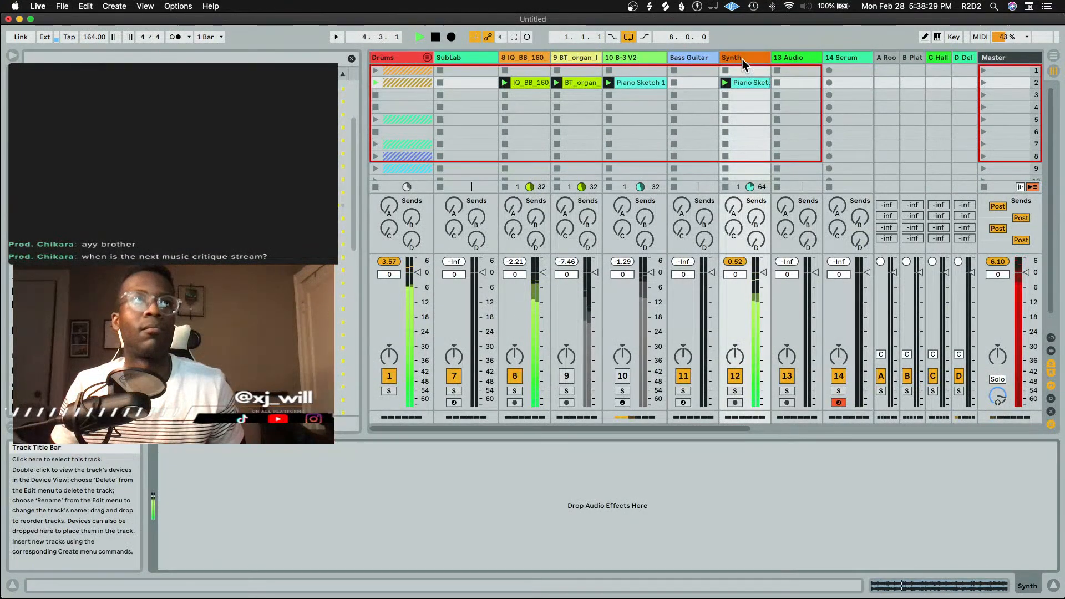
left_click_drag(742, 58, 573, 65)
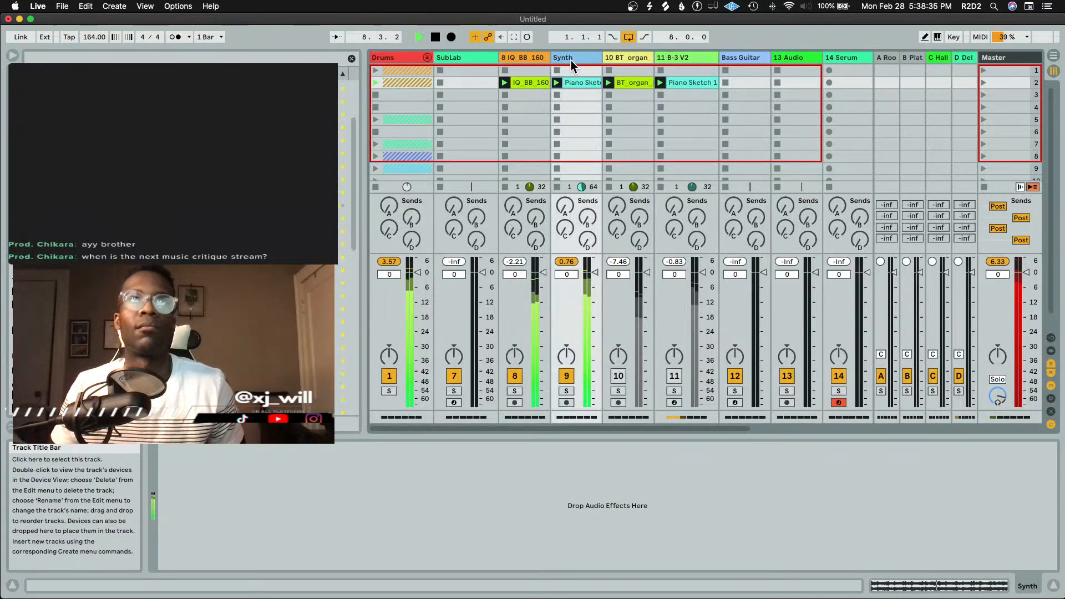
left_click(628, 59)
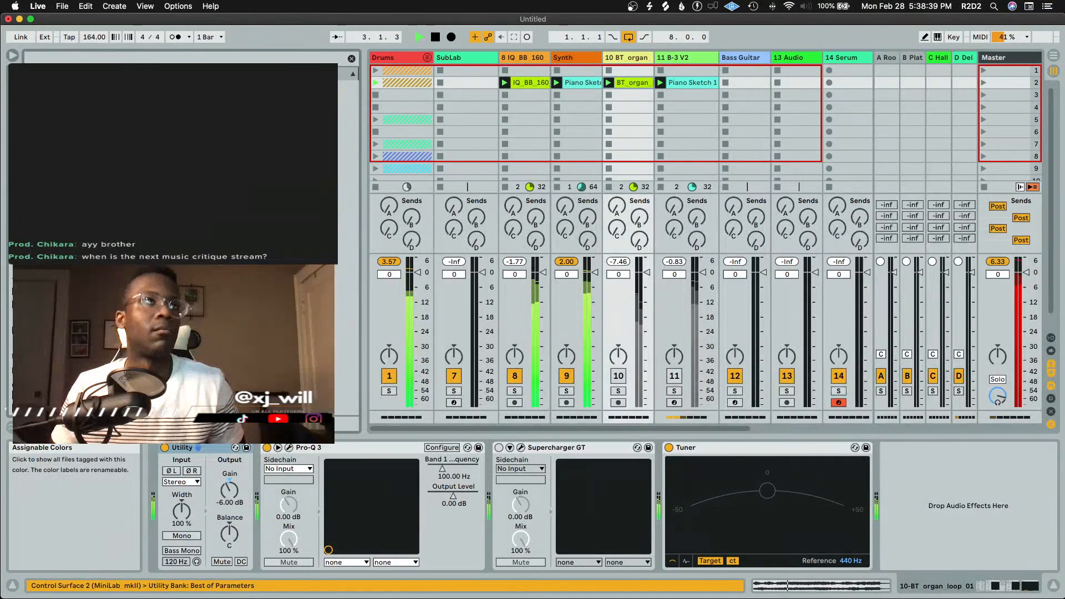
key("space")
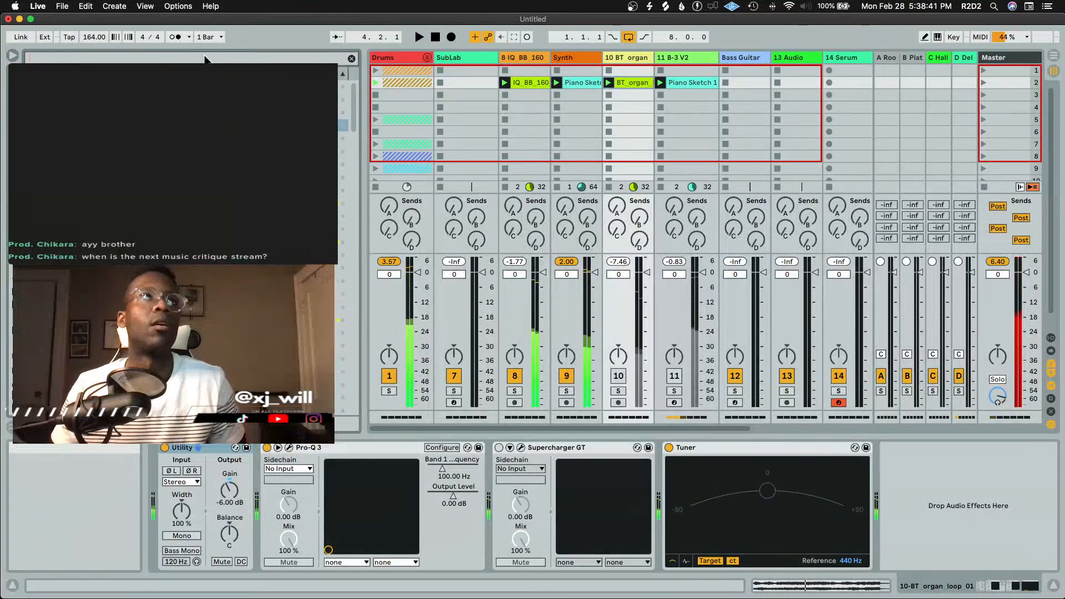
Search the browser for "movement" and load the Movement effect onto the Synth track
type("mov")
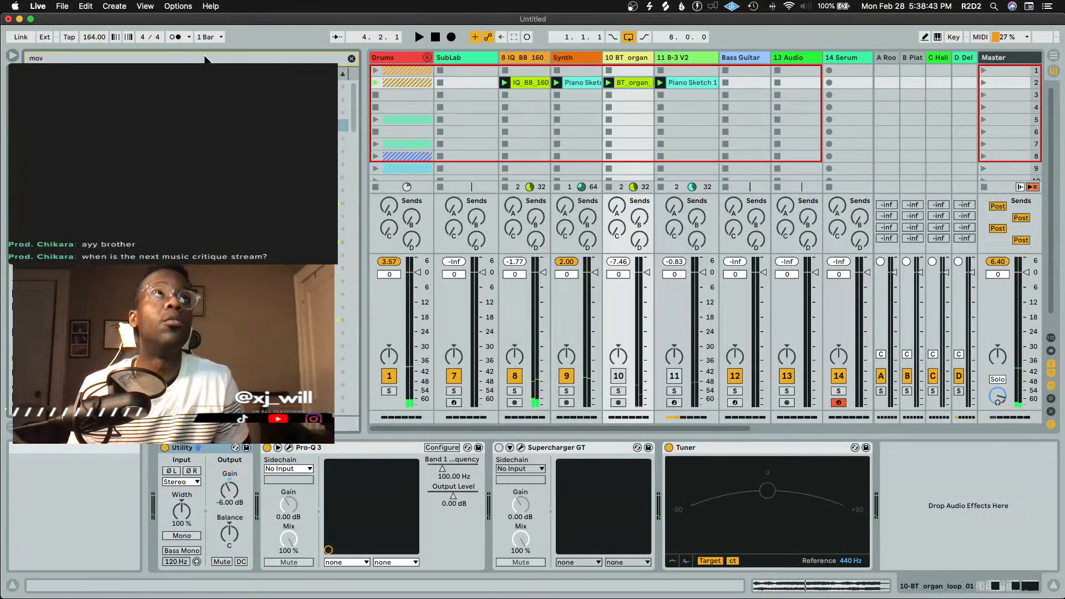
type("ement")
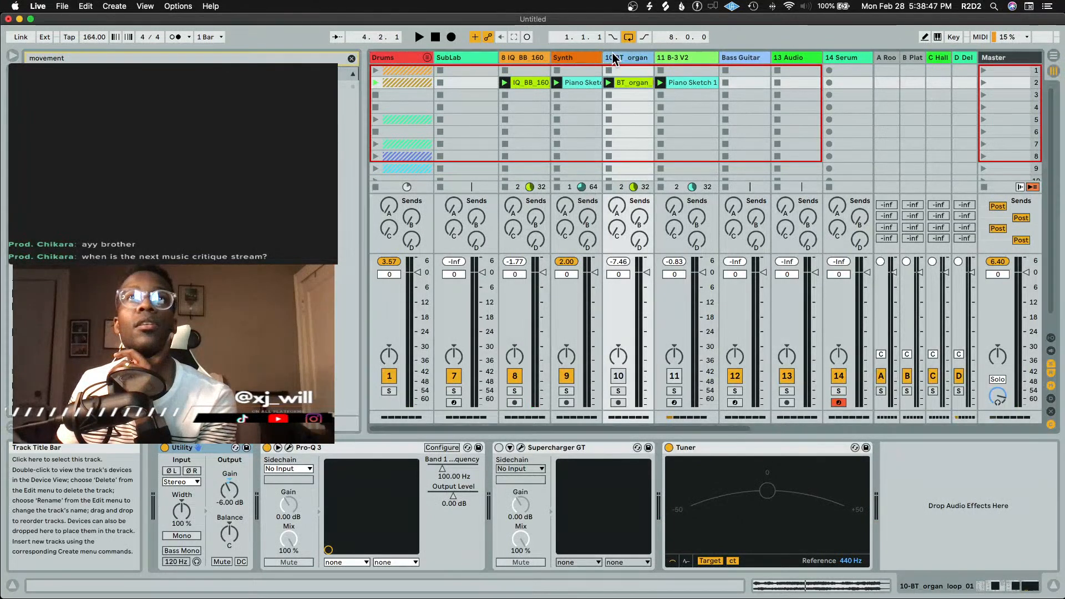
left_click(569, 59)
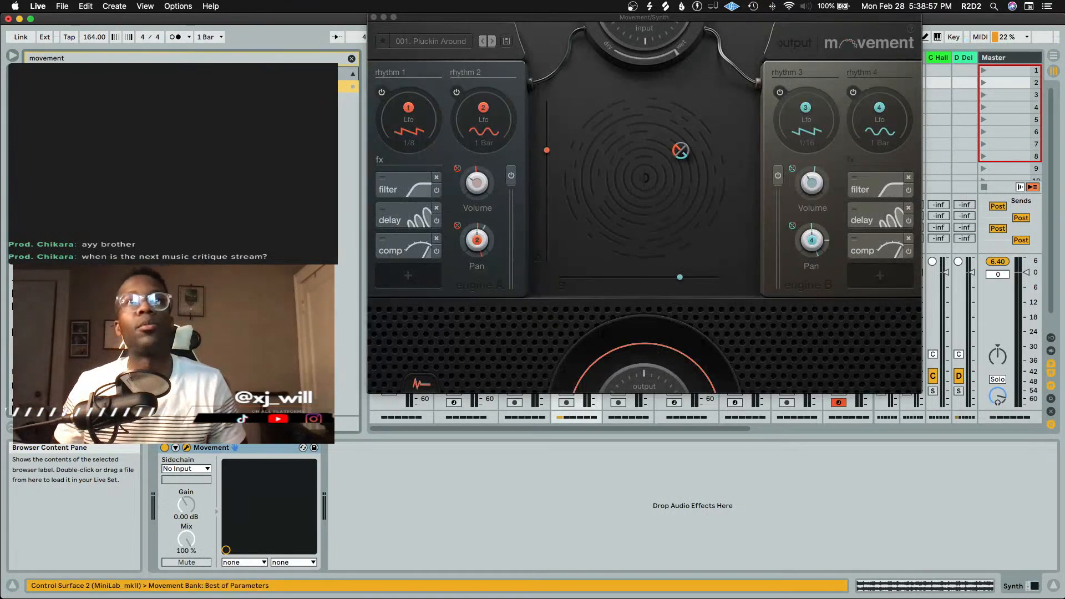
Open Movement's preset menu, load 012. Furiosa Flux'd and play the beat briefly to hear it
left_click_drag(449, 18, 464, 121)
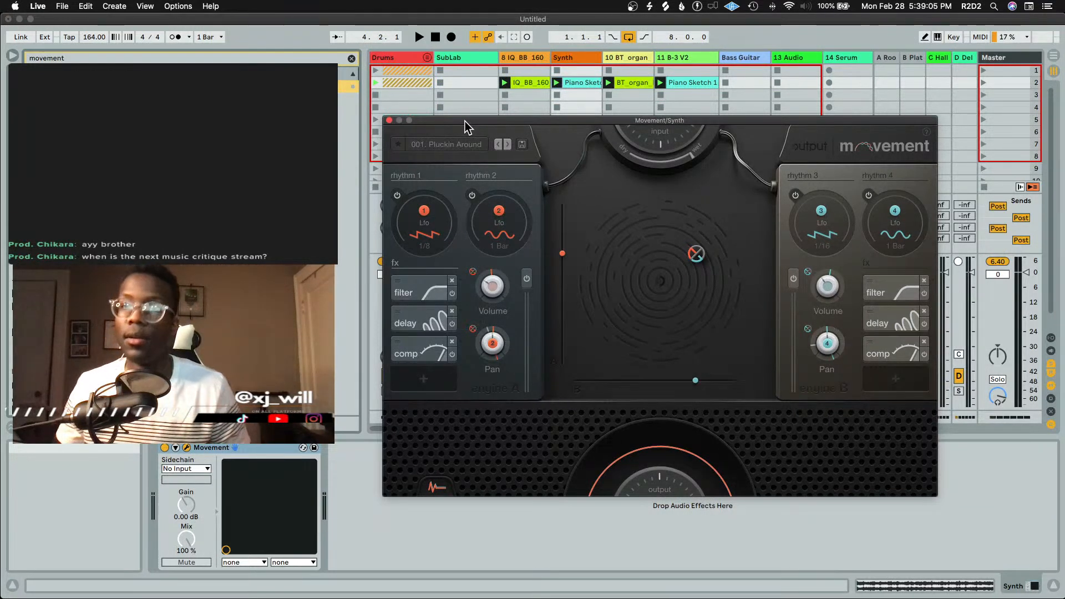
left_click(451, 145)
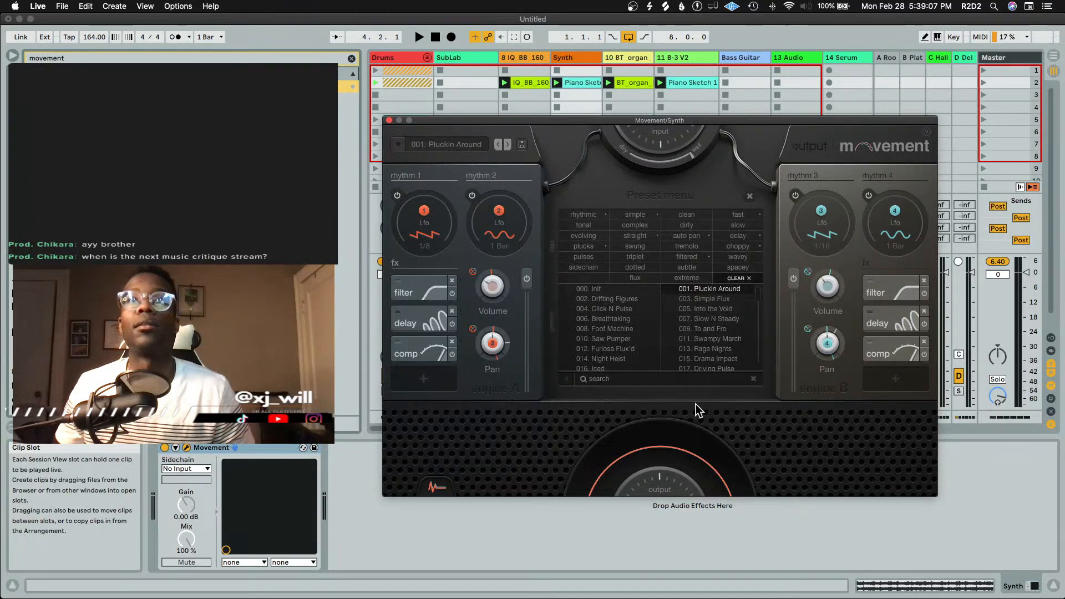
left_click(616, 348)
key("space")
left_click_drag(560, 118, 747, 77)
key("space")
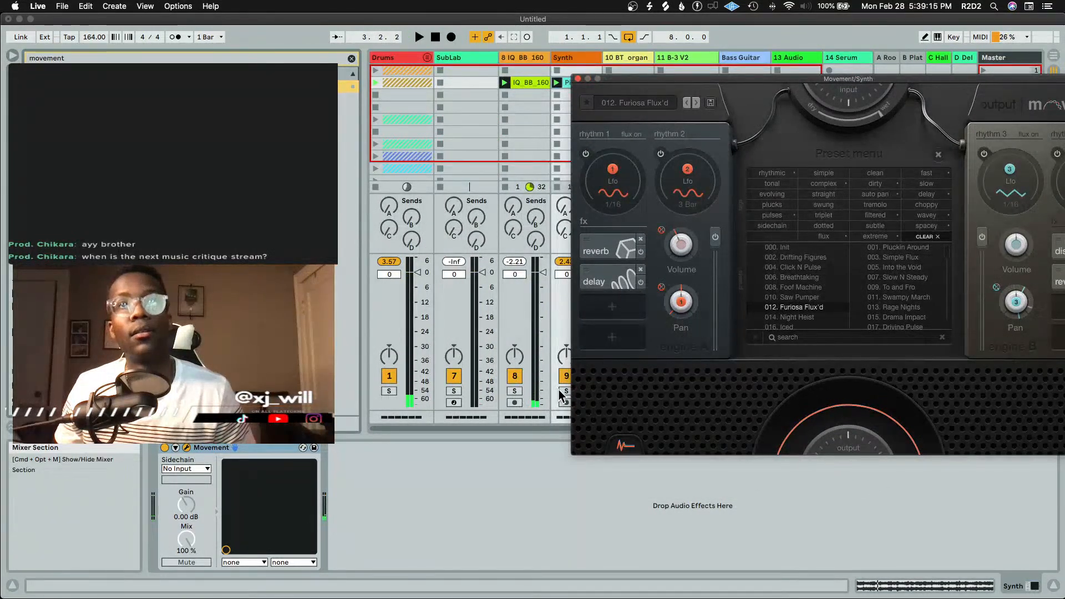
Audition the Movement presets 009. To and Fro, 012. Furiosa Flux'd and 014. Night Heist on the Synth track
left_click_drag(799, 76, 653, 97)
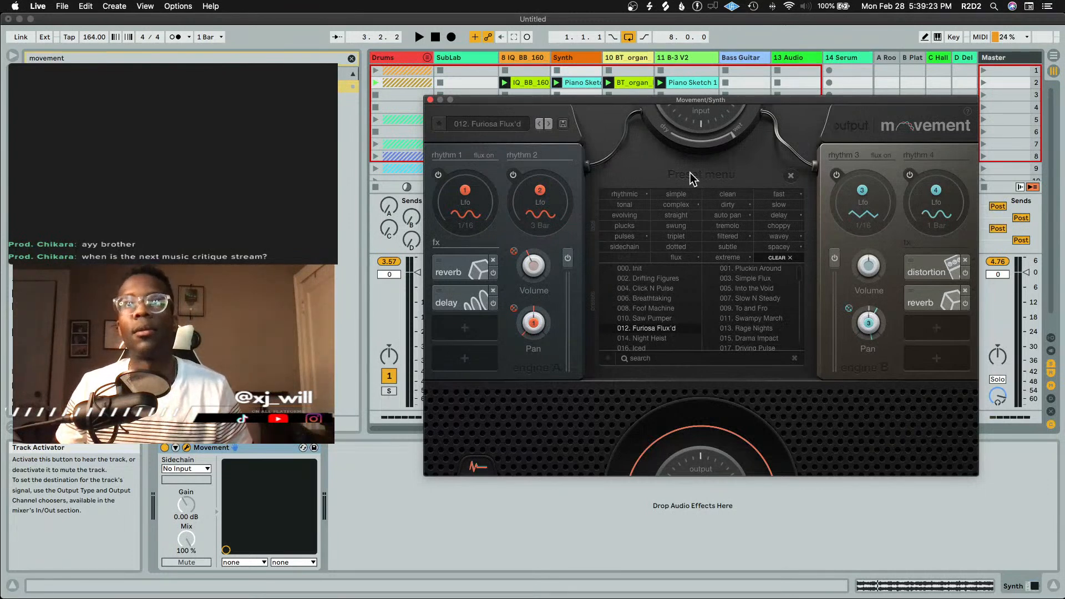
key("space")
left_click(743, 308)
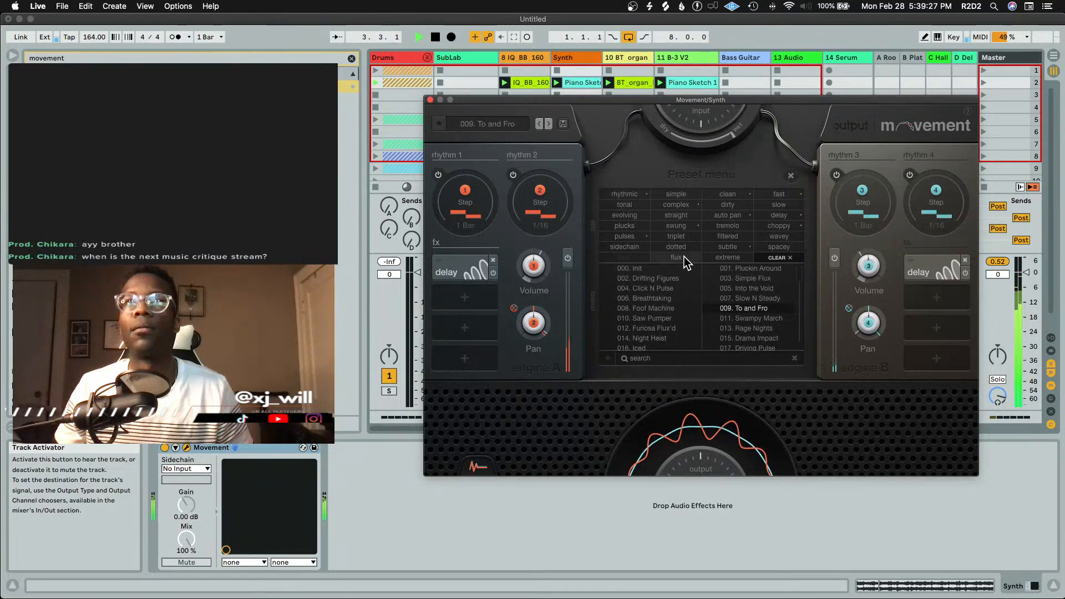
left_click(666, 329)
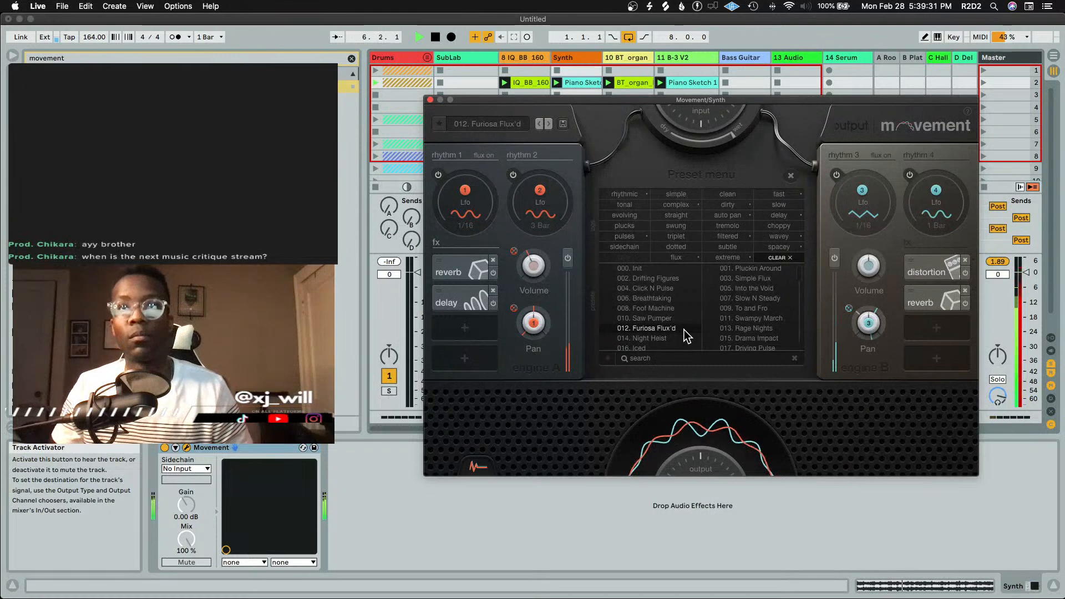
left_click(649, 338)
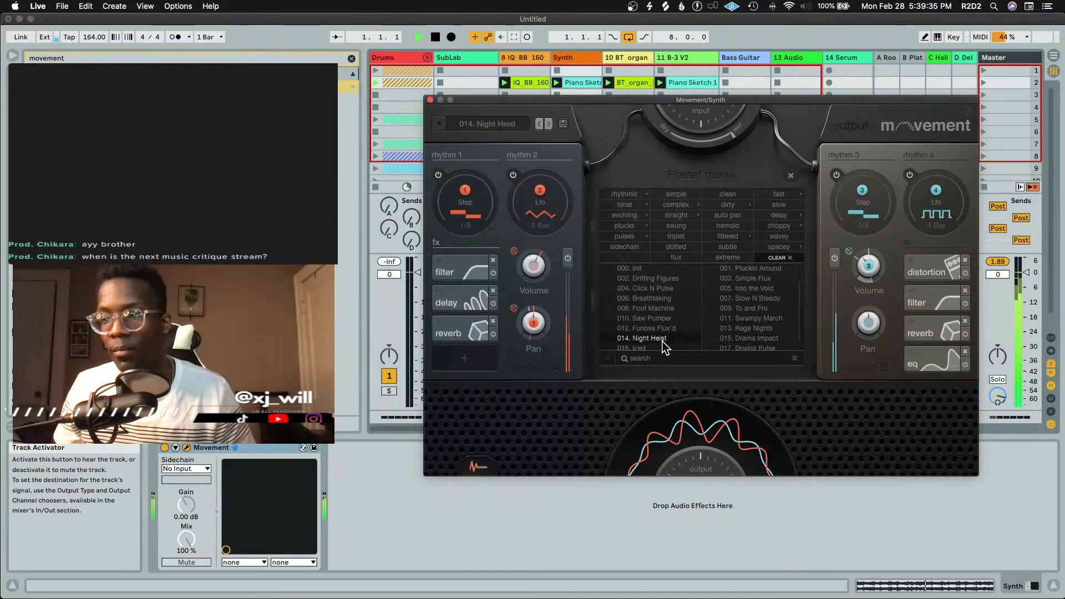
key("space")
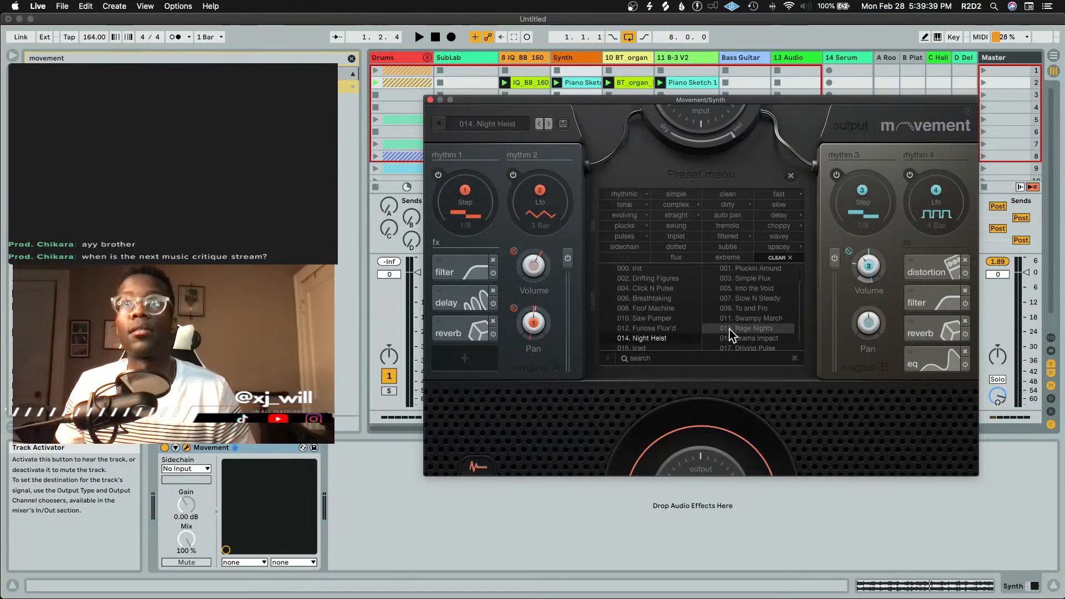
Audition the Movement presets 015. Drama Impact, 017. Driving Pulse and 019. Trippy Soca on the Synth track
scroll(739, 323, "down", 3)
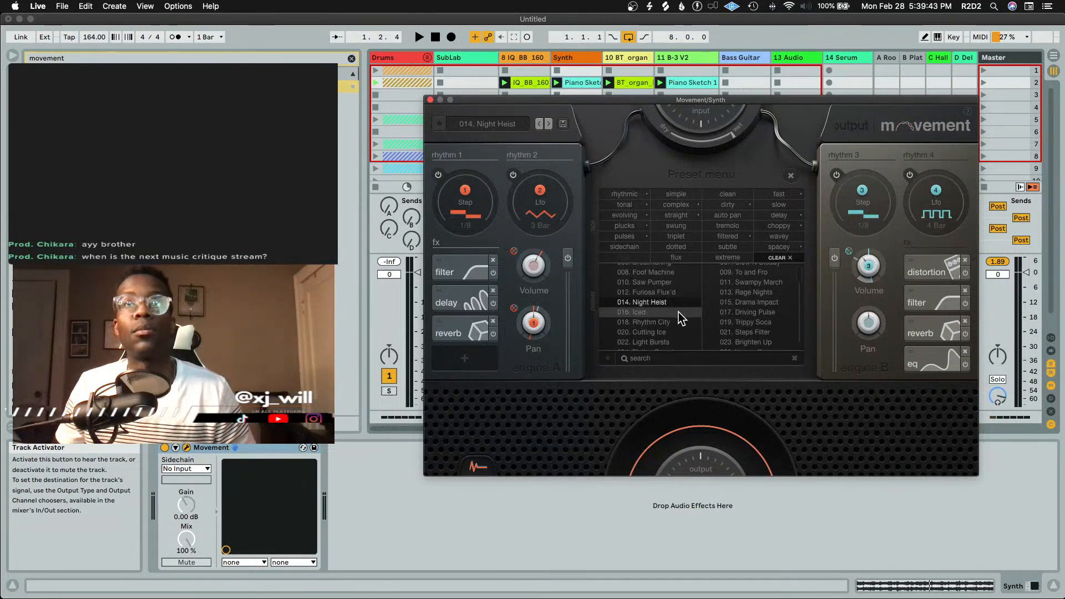
left_click(766, 303)
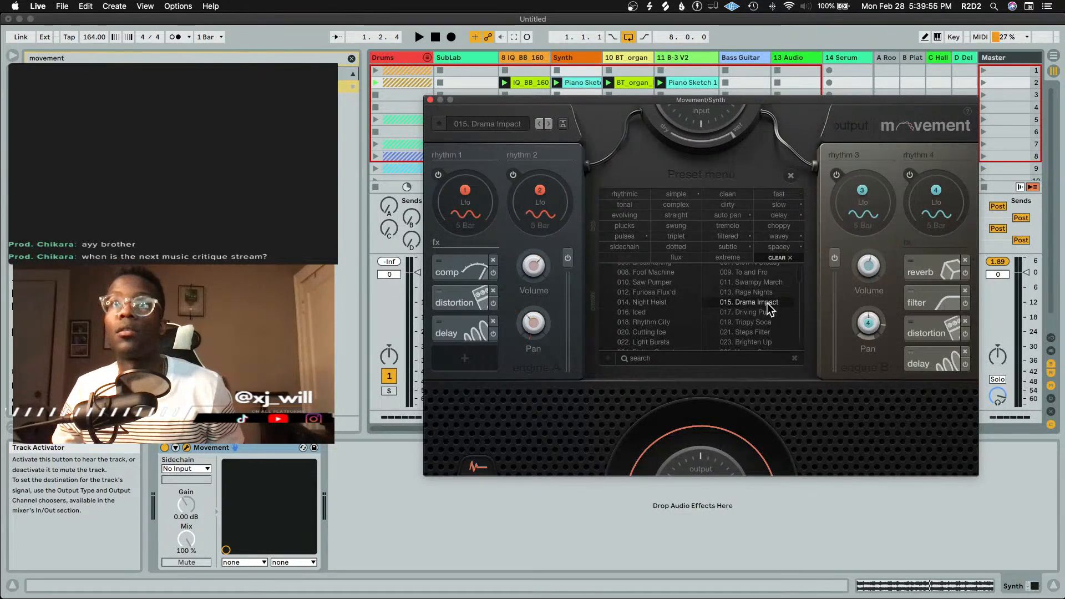
key("space")
key("space")
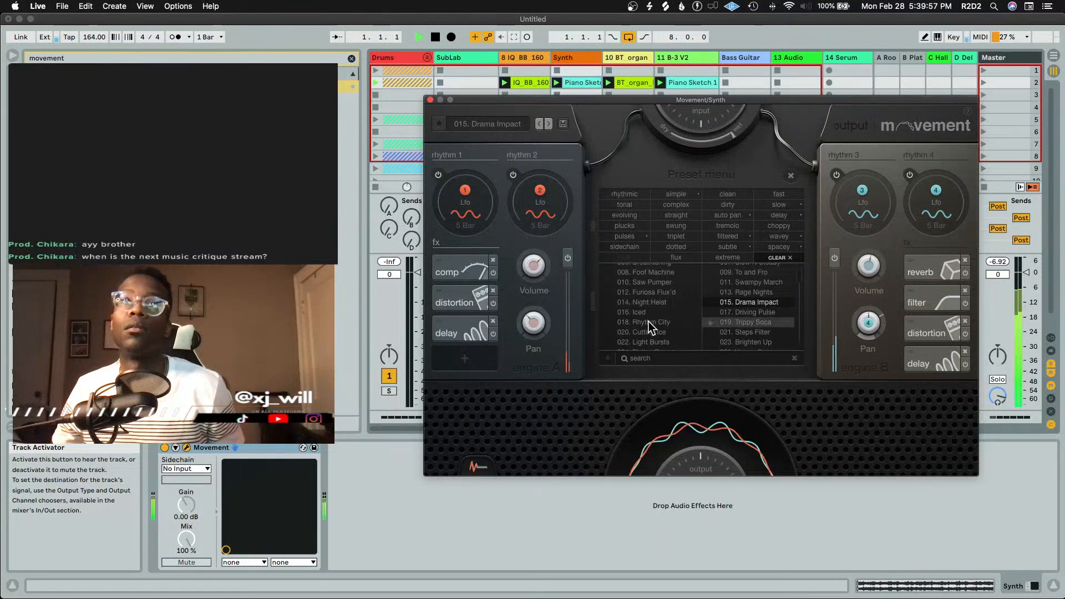
left_click(730, 313)
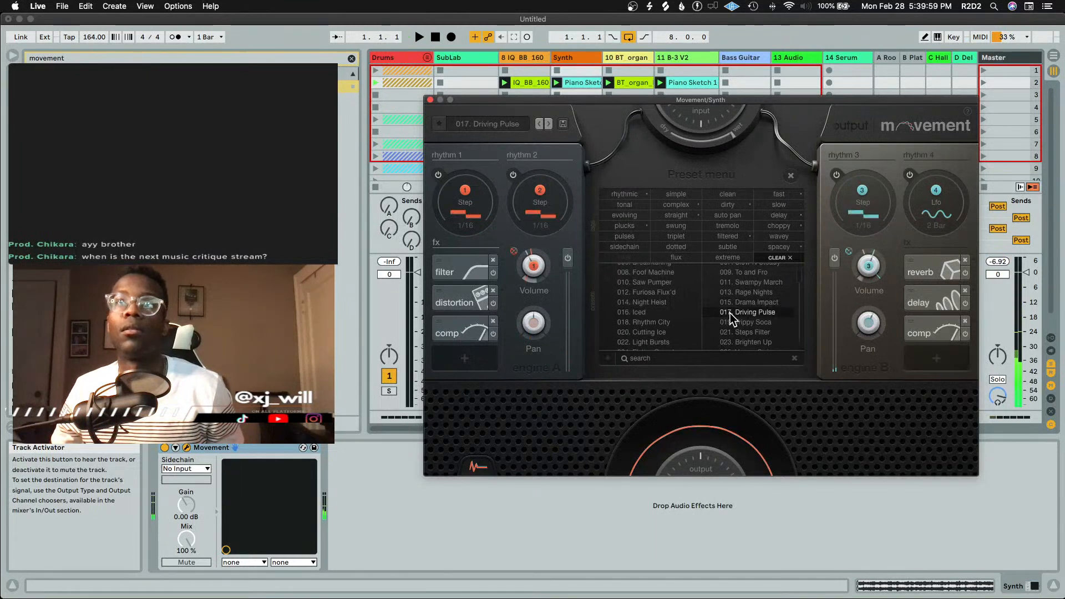
key("space")
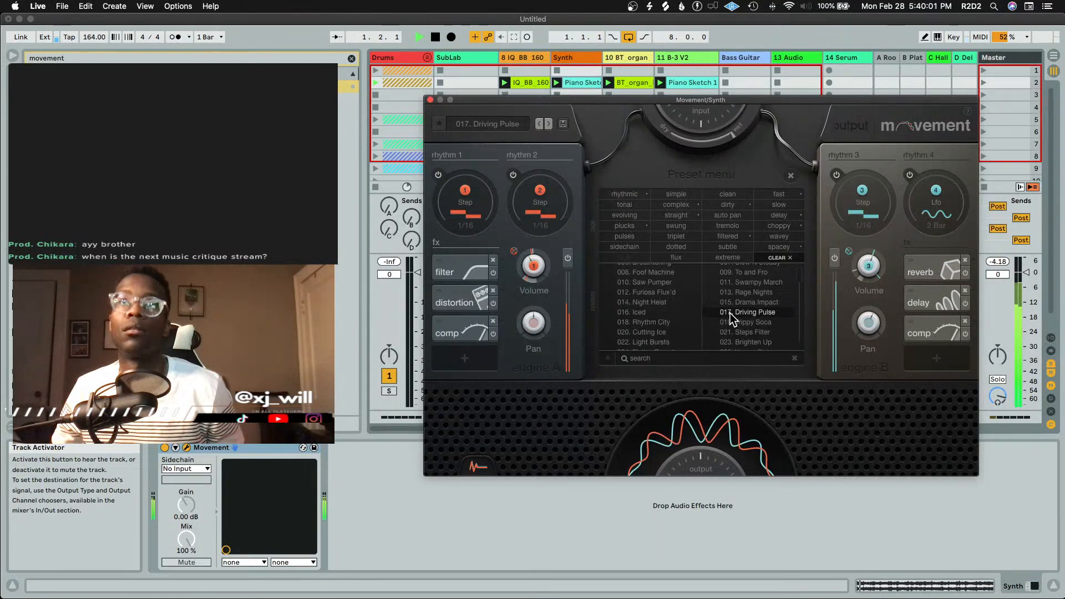
left_click(733, 321)
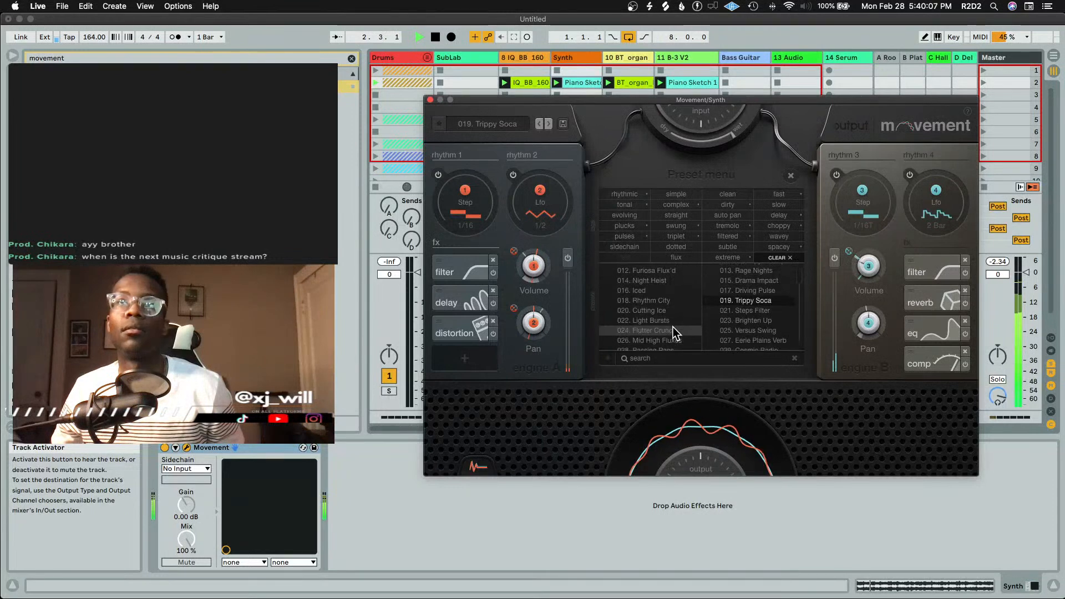
Browse further through Movement's presets and audition 010. Saw Pumper and 233. SC Baby O Rly
scroll(676, 332, "down", 3)
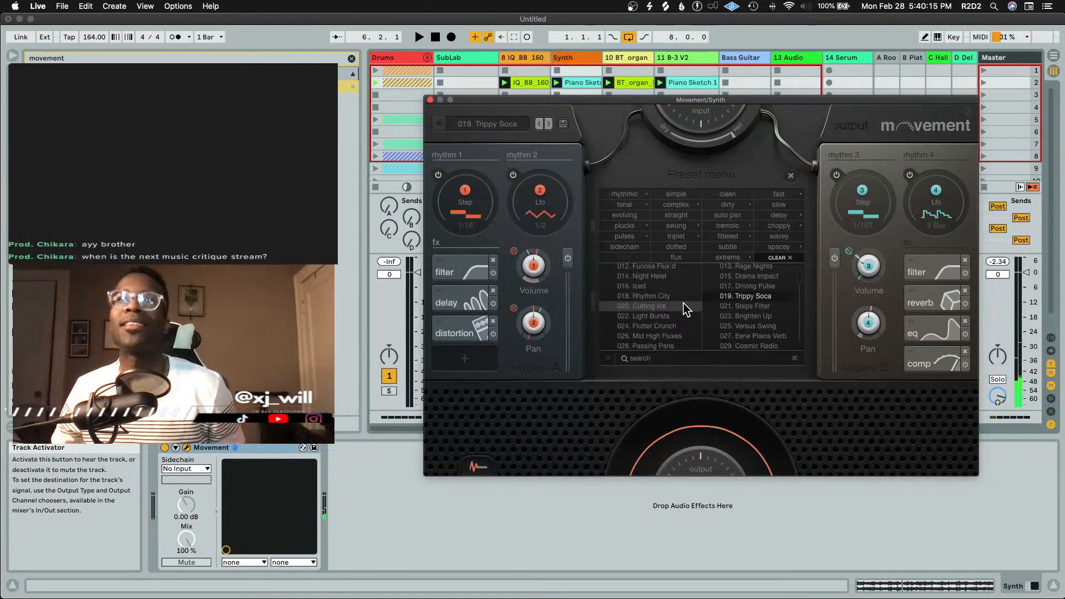
key("space")
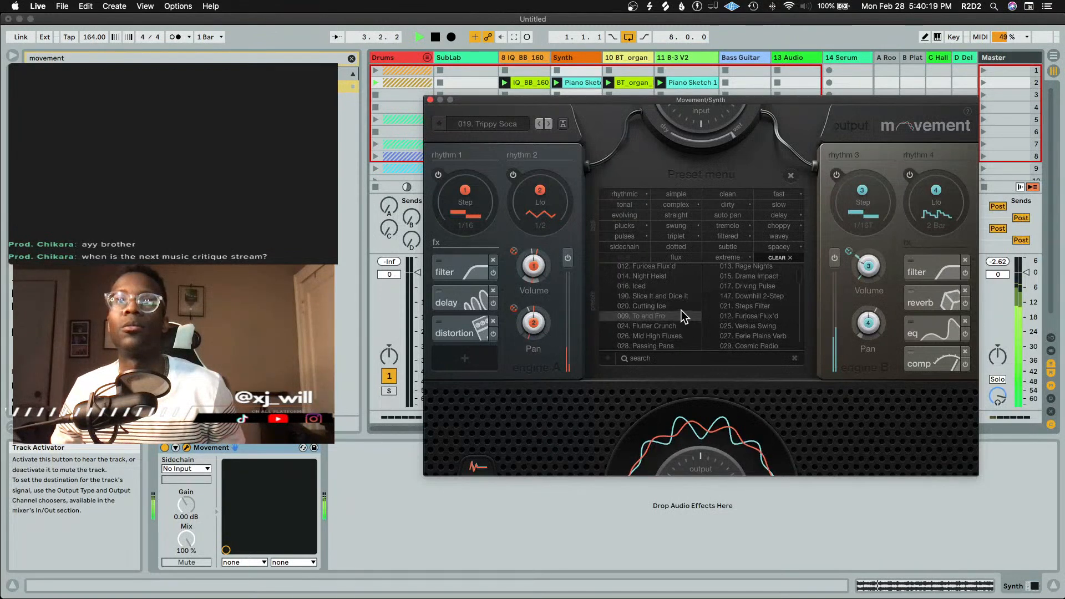
left_click(680, 308)
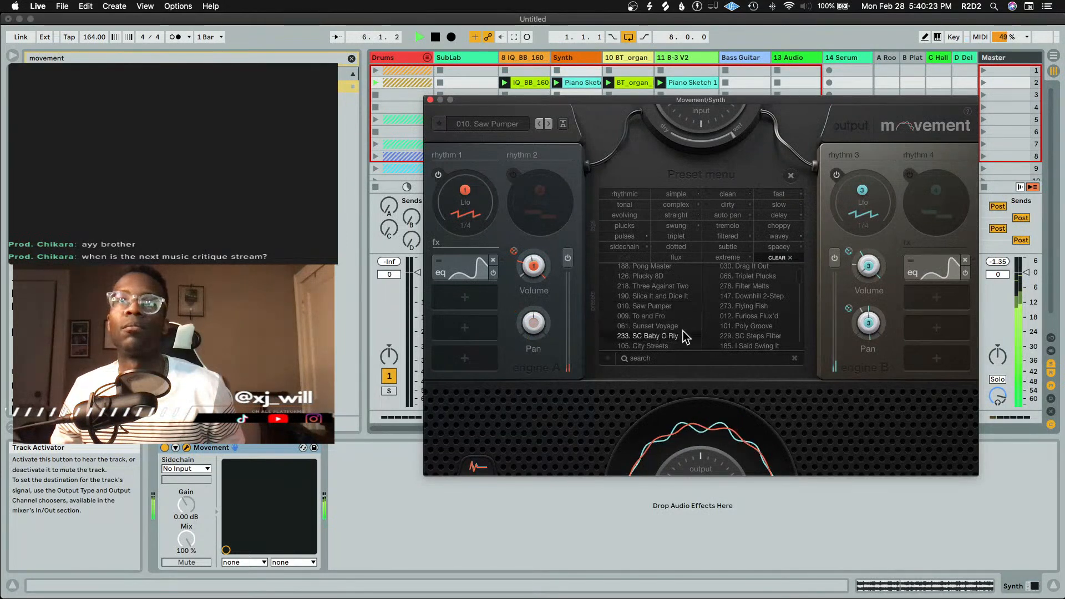
left_click(660, 335)
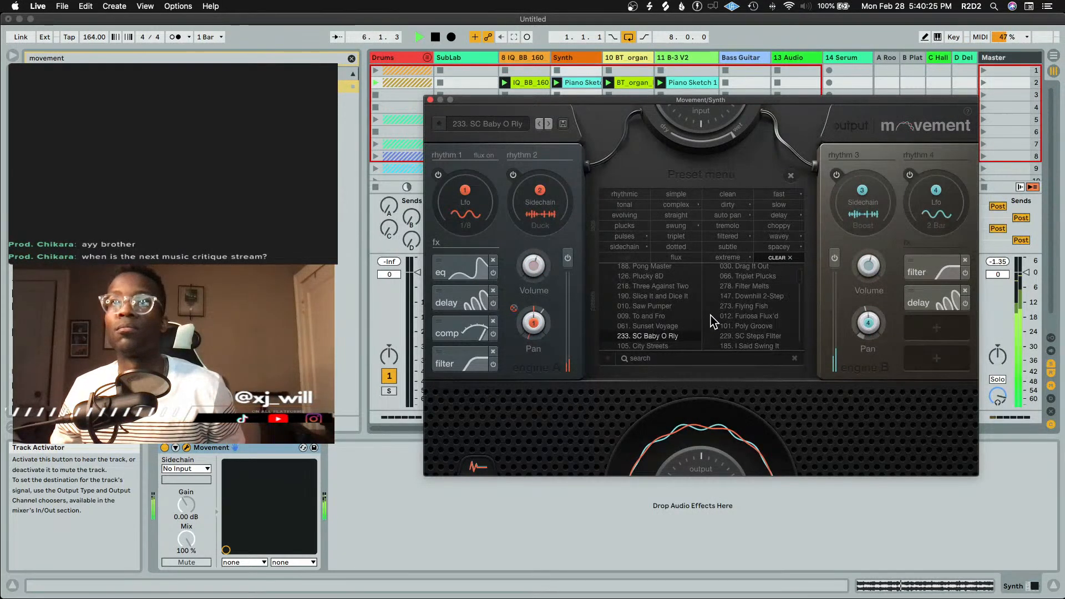
Clear the preset filters, filter Movement's presets by choppy and load 042. Space Age
scroll(737, 325, "down", 3)
scroll(736, 324, "up", 2)
left_click(782, 257)
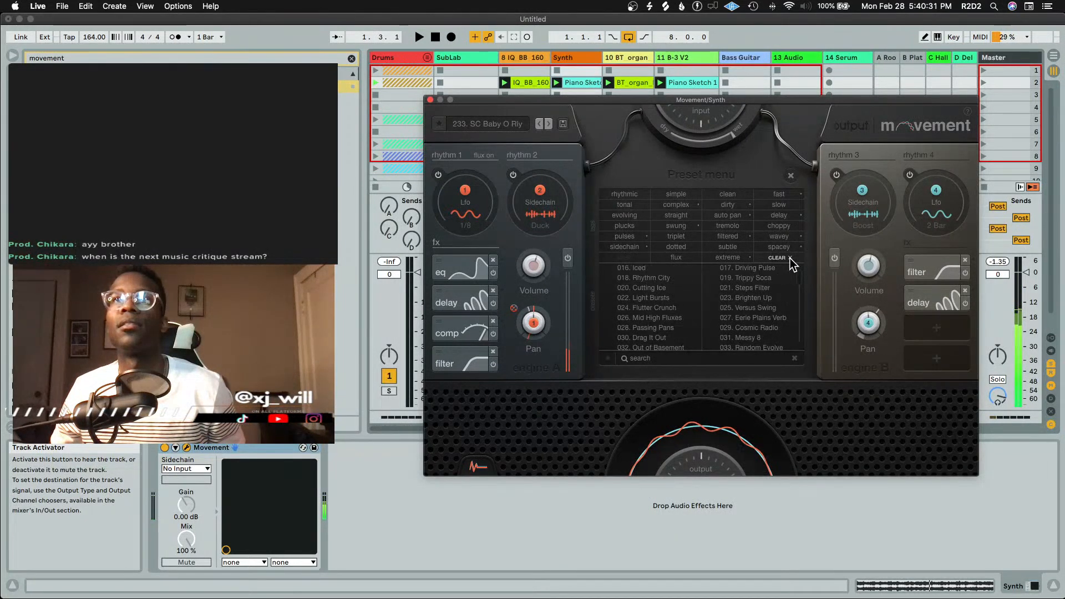
left_click(793, 226)
left_click(745, 318)
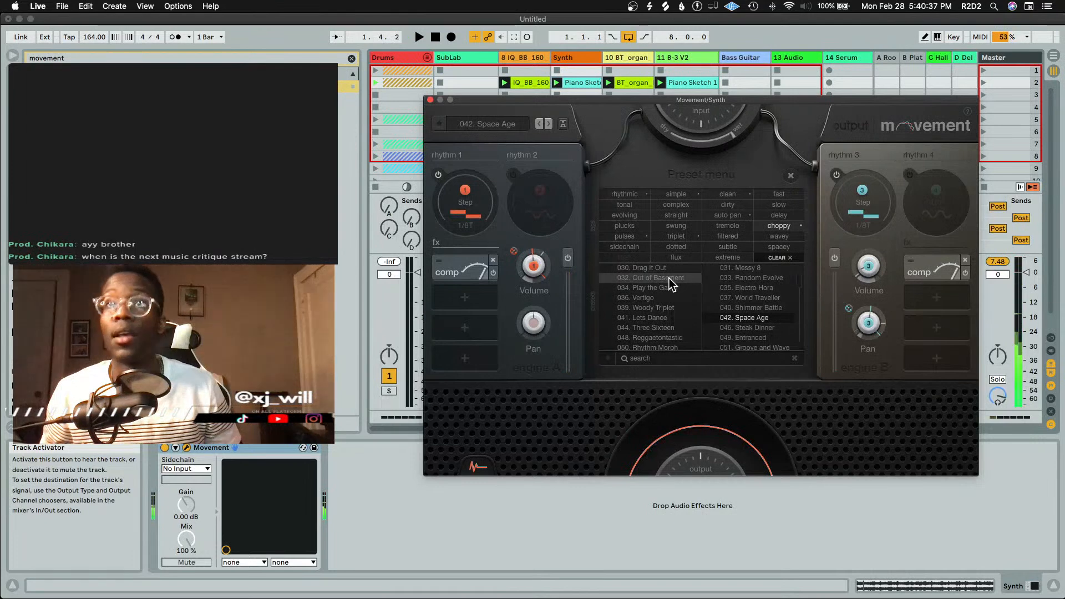
Audition the Movement presets 039. Woody Triplet, 041. Lets Dance and 044. Three Sixteen on the Synth track
left_click(677, 309)
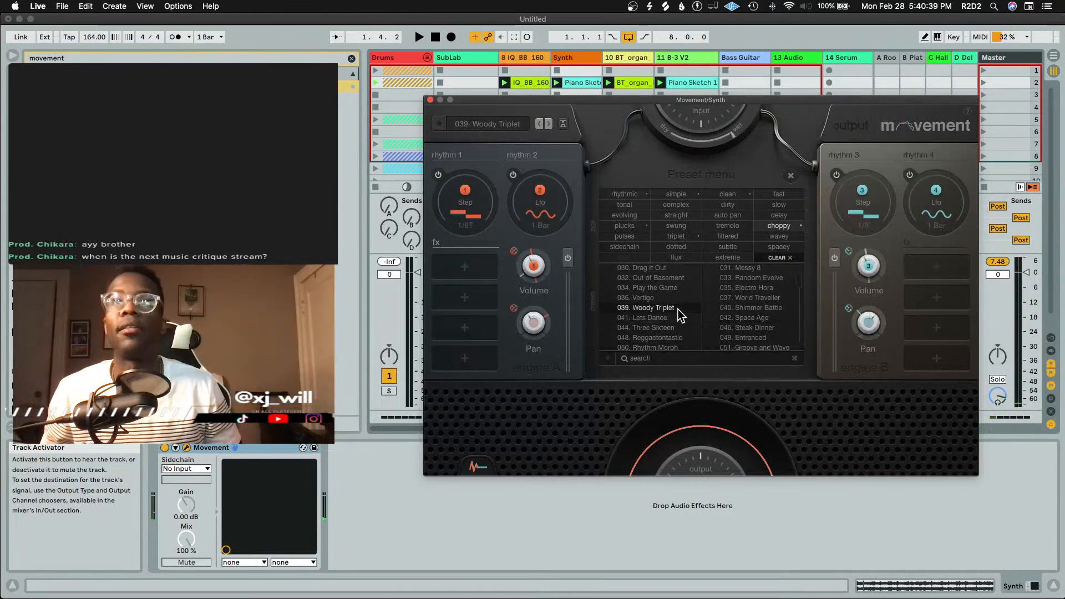
key("space")
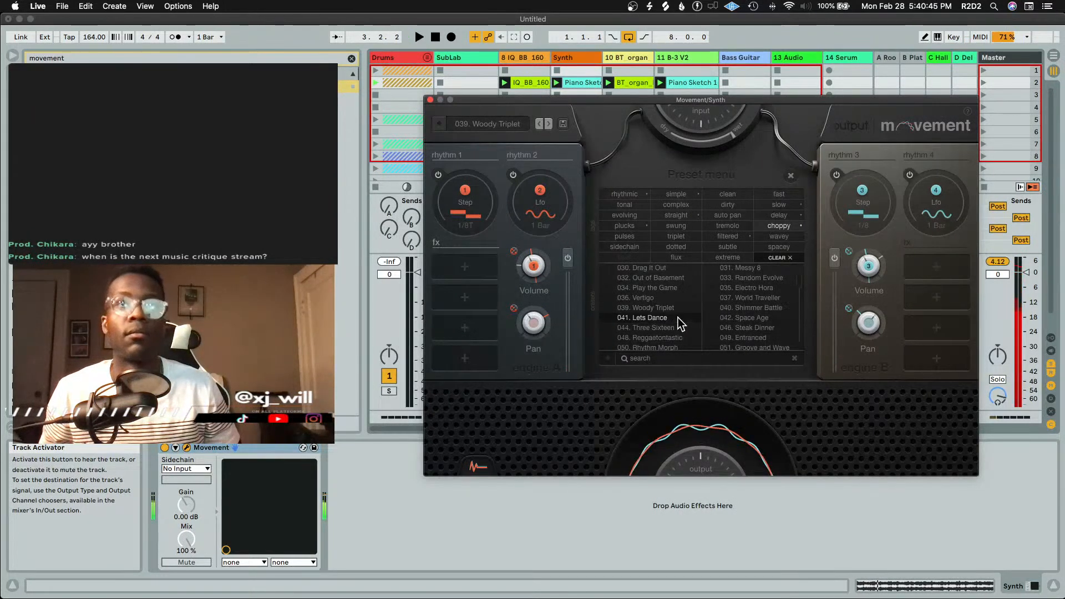
left_click(677, 317)
key("space")
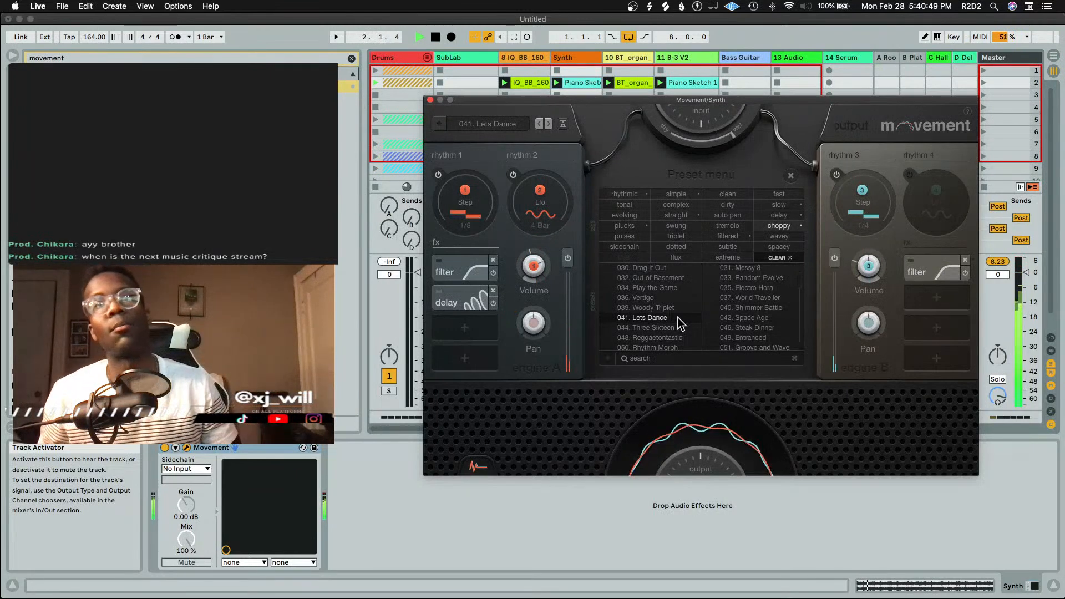
left_click(675, 328)
key("space")
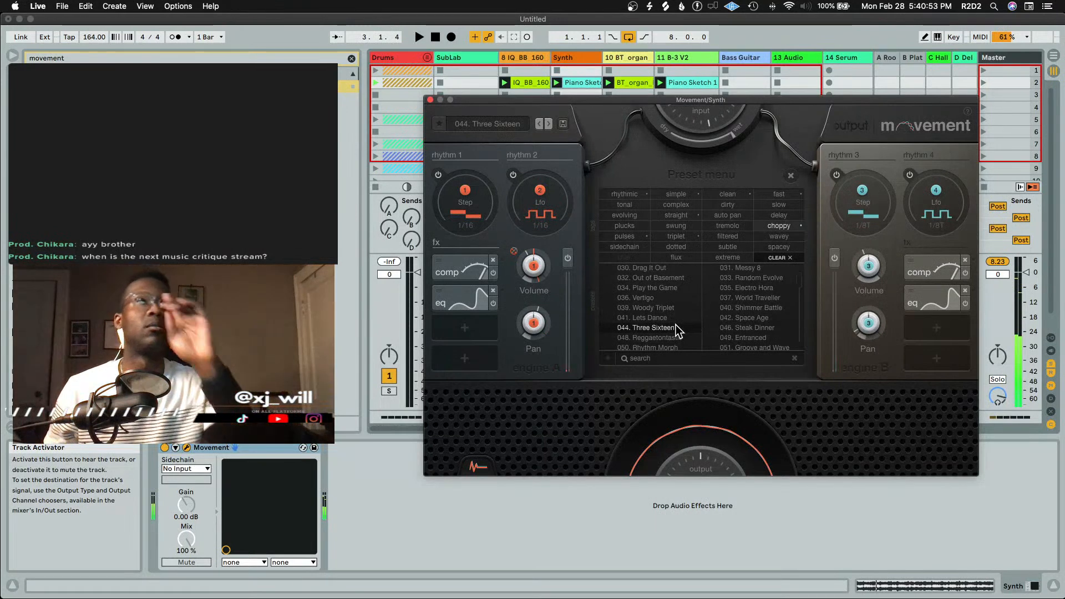
key("space")
key("space")
Audition the choppy Movement presets 048. Reggaetontastic and 053. Pluckz 8D on the Synth track
left_click(690, 338)
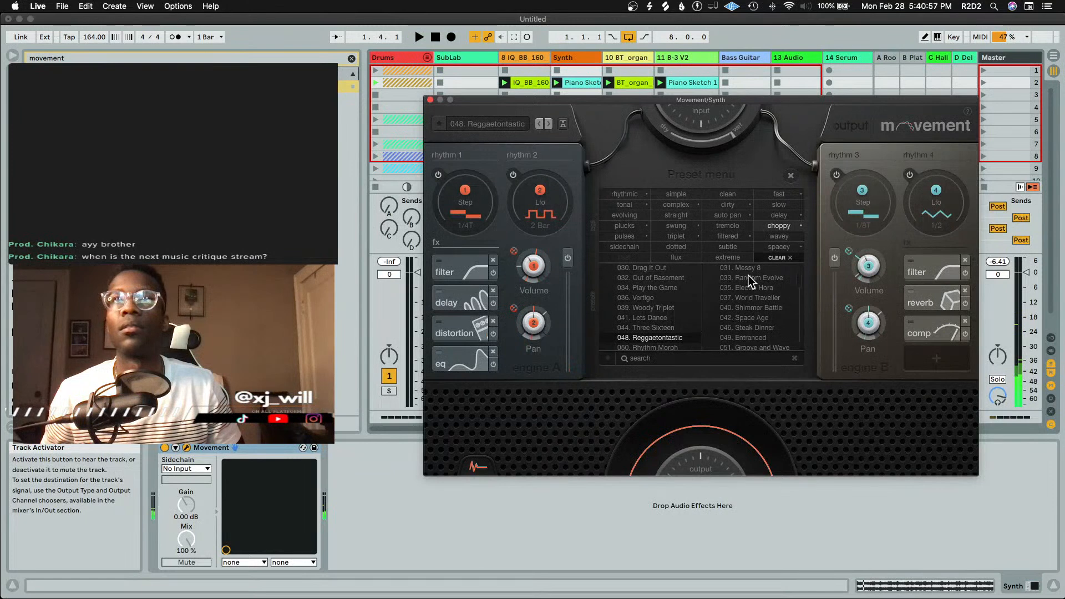
key("space")
scroll(747, 280, "down", 3)
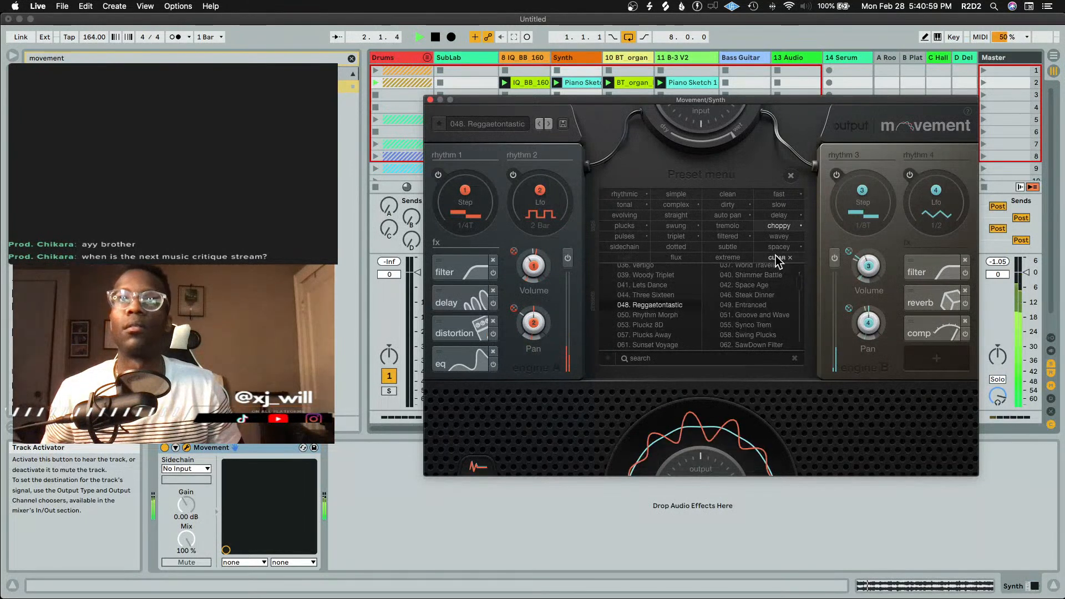
left_click(673, 326)
key("space")
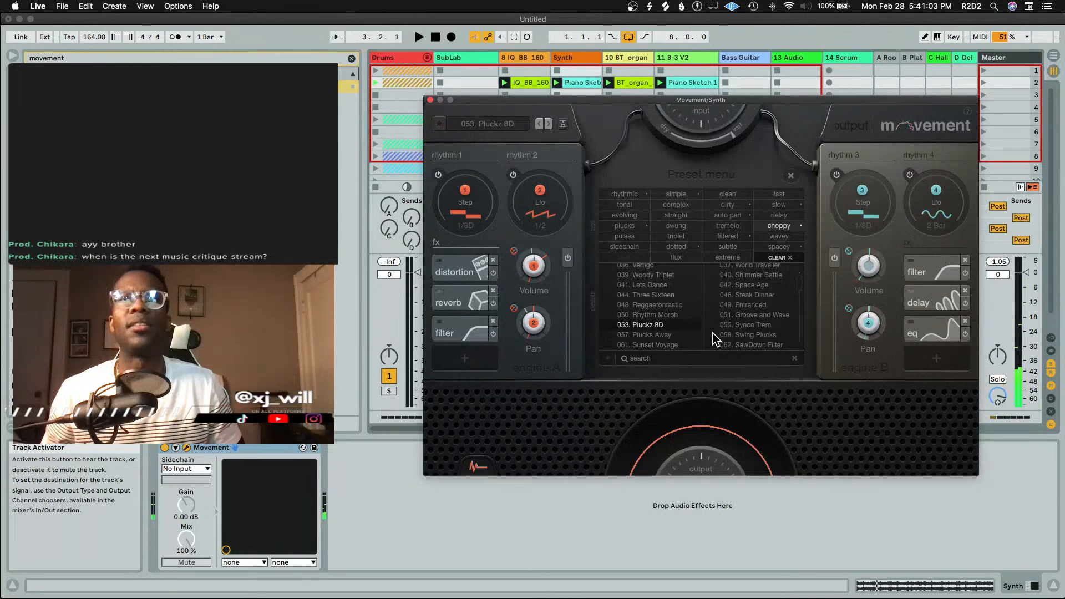
key("space")
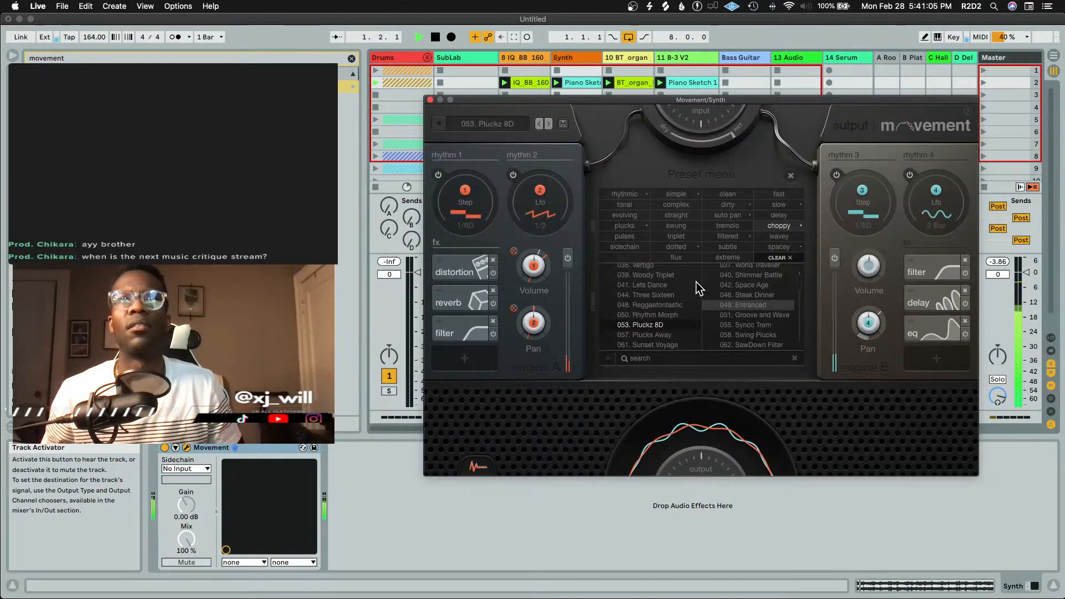
key("space")
Clear the choppy filter, filter Movement's presets by pulses, and audition 049. Entranced and 048. Reggaetontastic
left_click(777, 258)
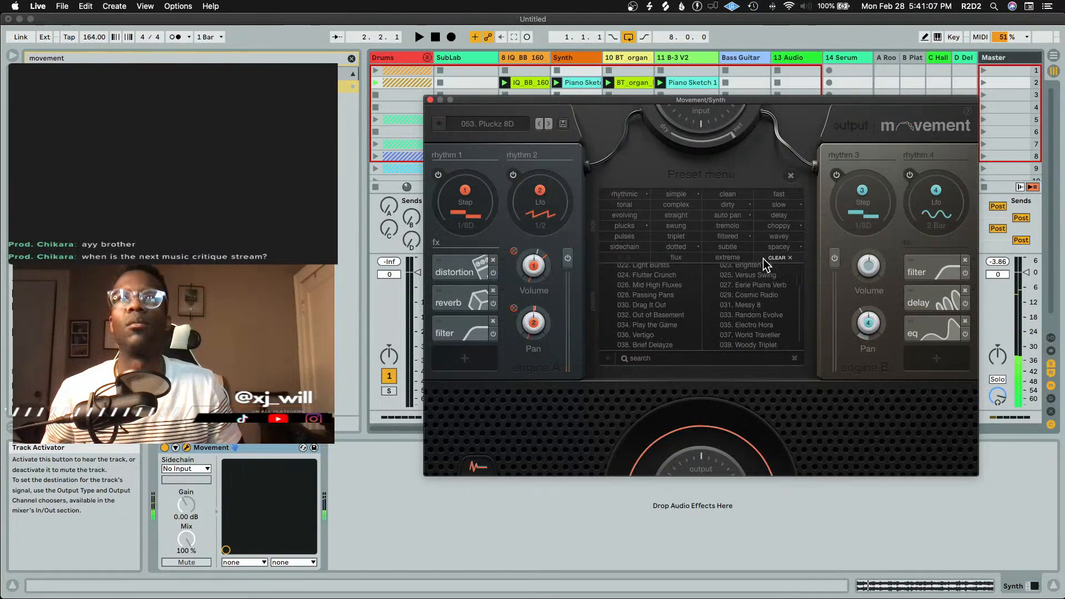
left_click(625, 237)
left_click(746, 314)
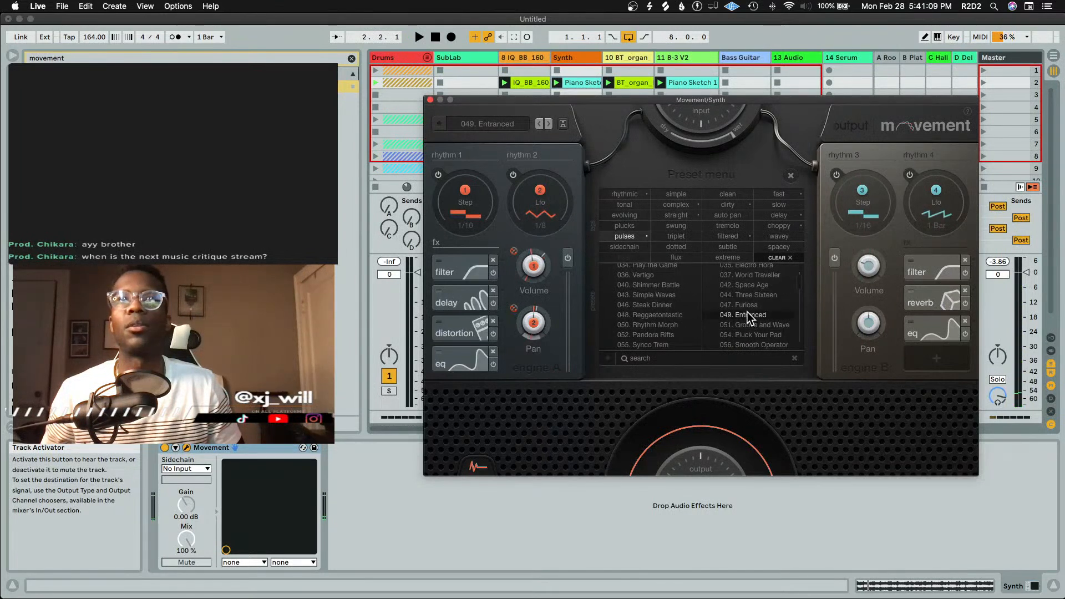
key("space")
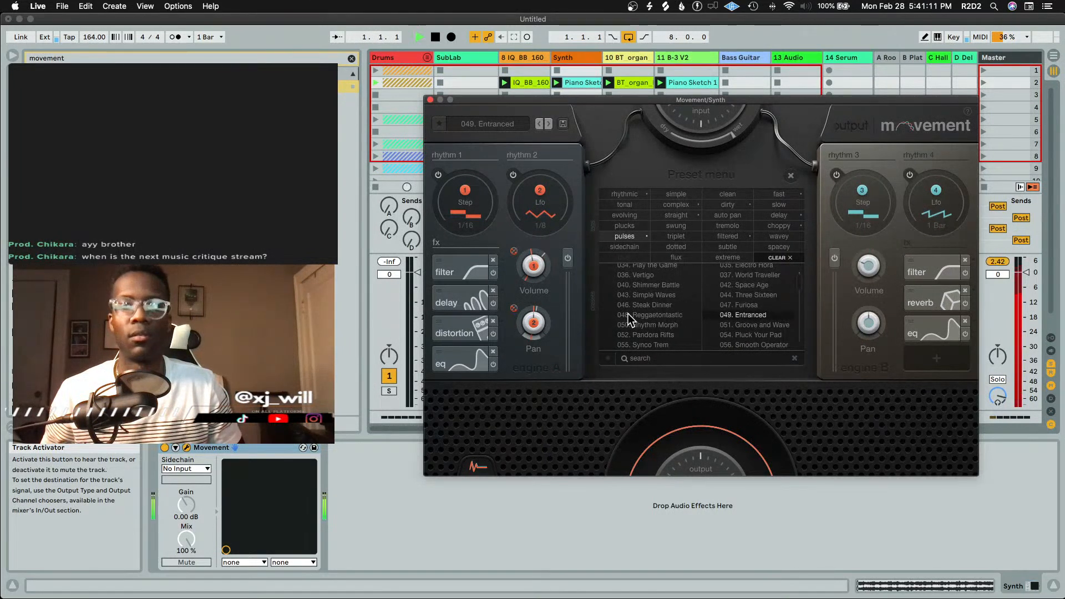
left_click(653, 314)
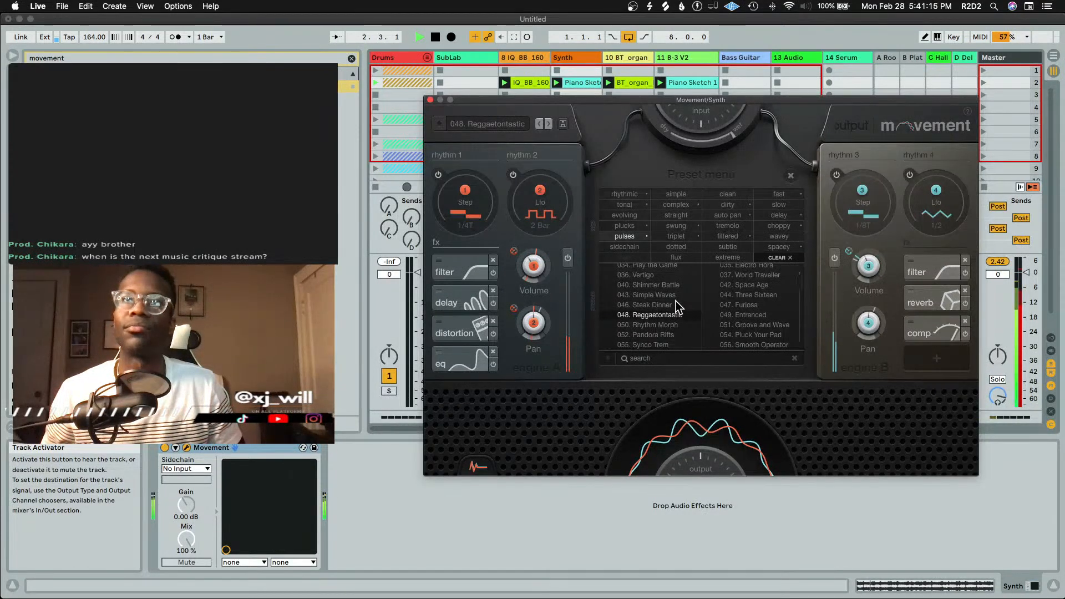
Audition the pulses presets 078. LFO Movin' Gate and 082. Flipping Switches in Movement
scroll(676, 304, "down", 5)
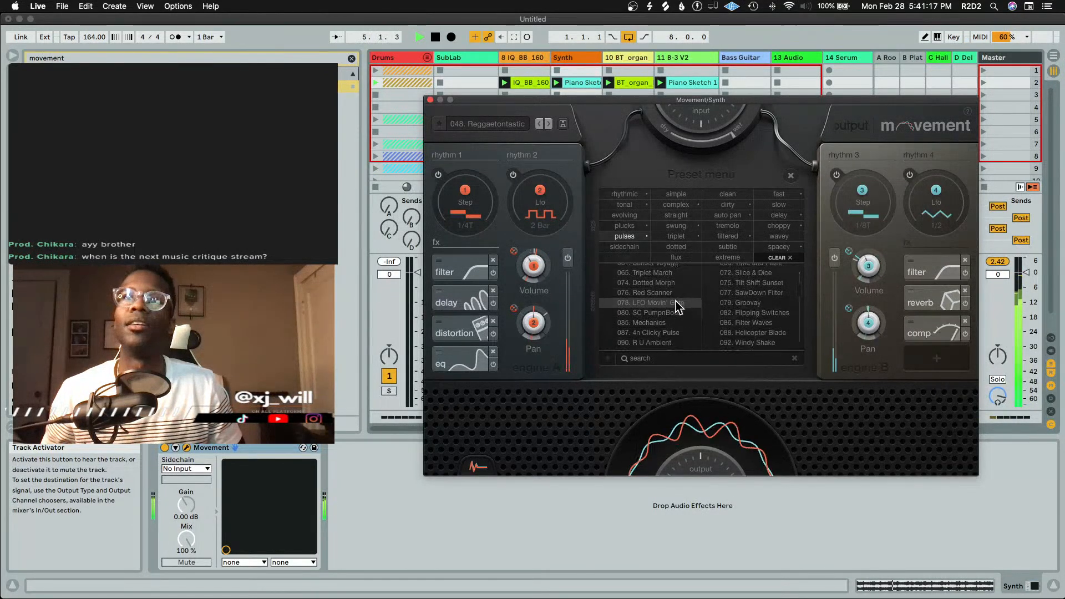
left_click(681, 299)
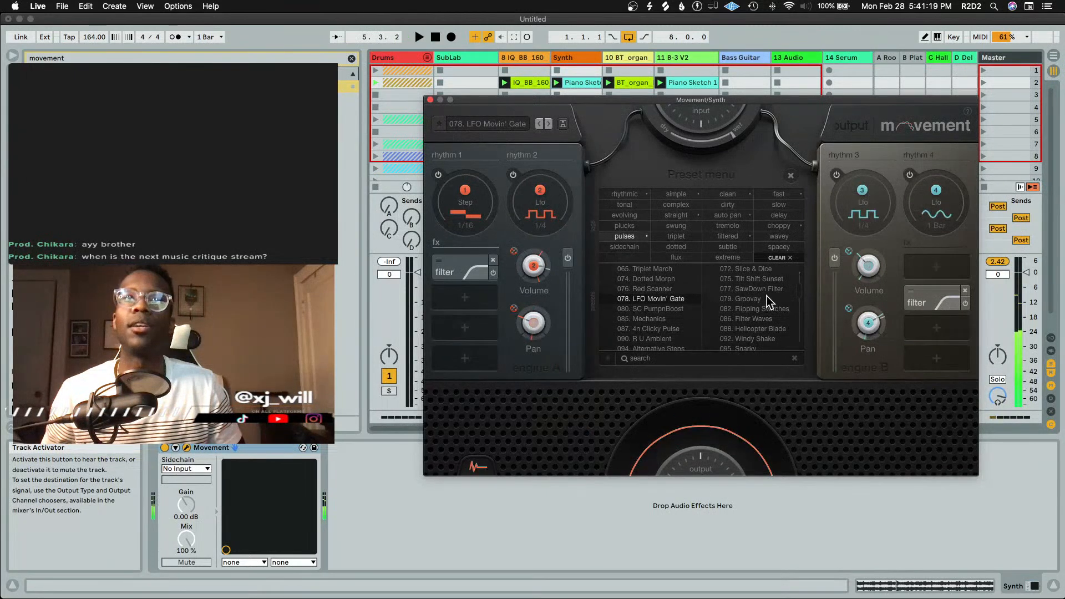
key("space")
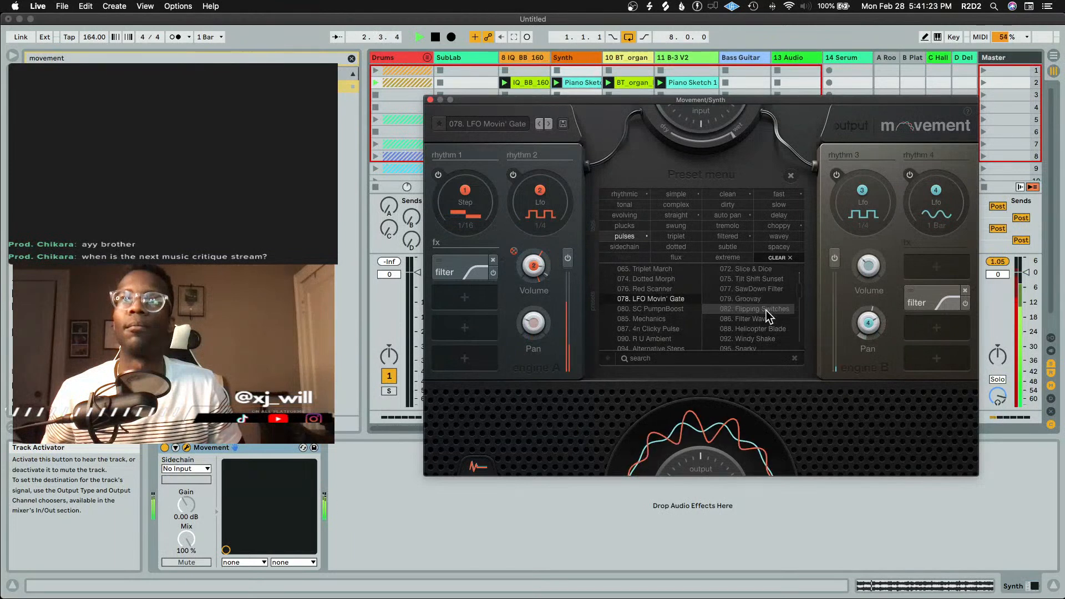
left_click(764, 309)
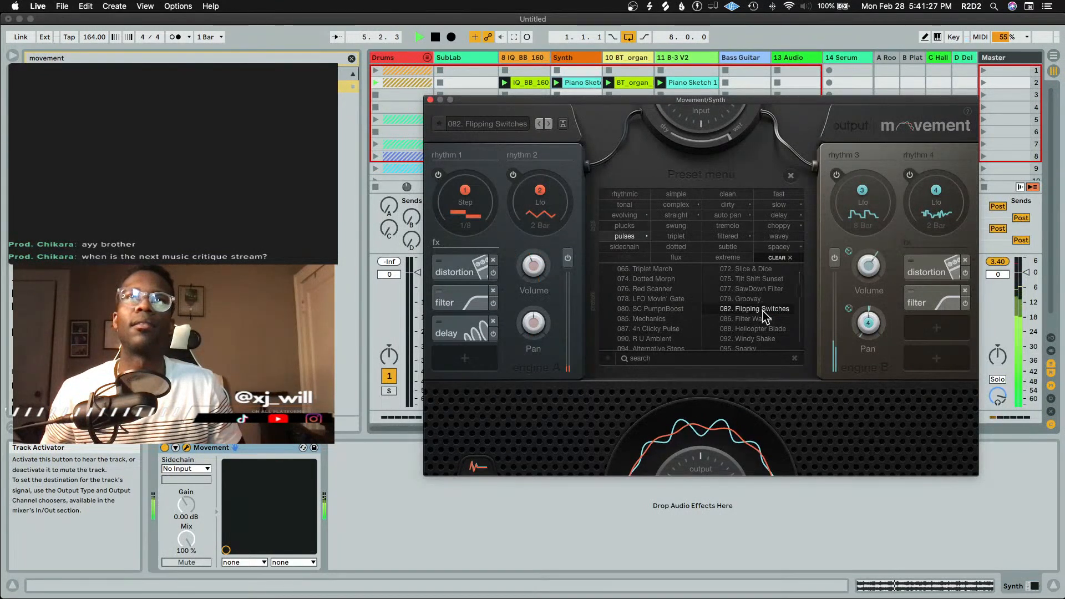
key("space")
Audition the Movement presets 112. Runnin Stairs, 116. Gold Machine and 117. Chaos Dirt Flutters on the Synth track
scroll(694, 314, "down", 4)
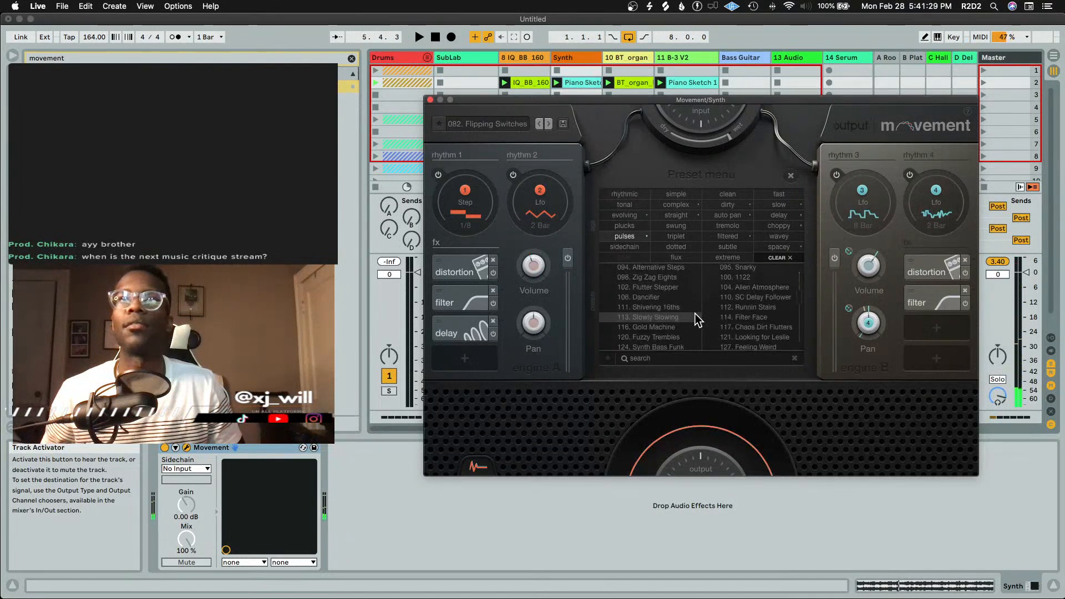
left_click(758, 308)
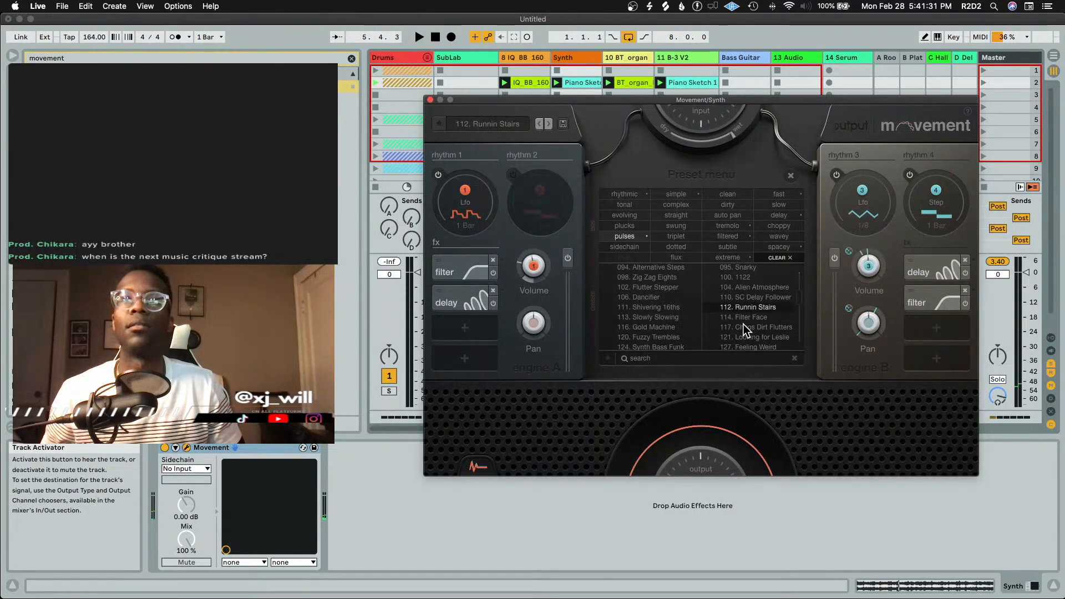
key("space")
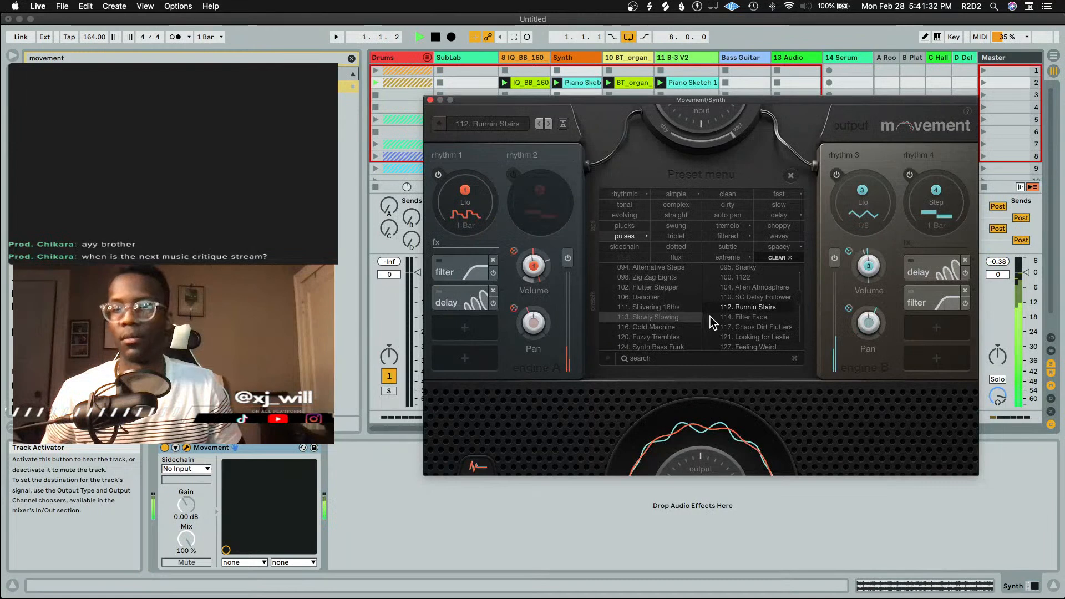
left_click(683, 327)
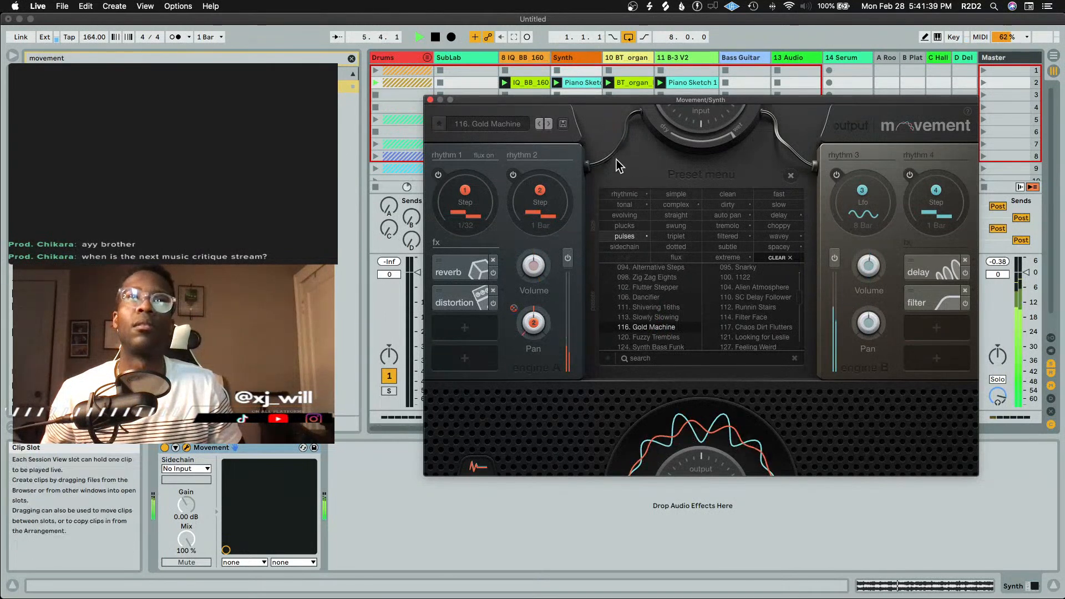
key("space")
left_click(738, 327)
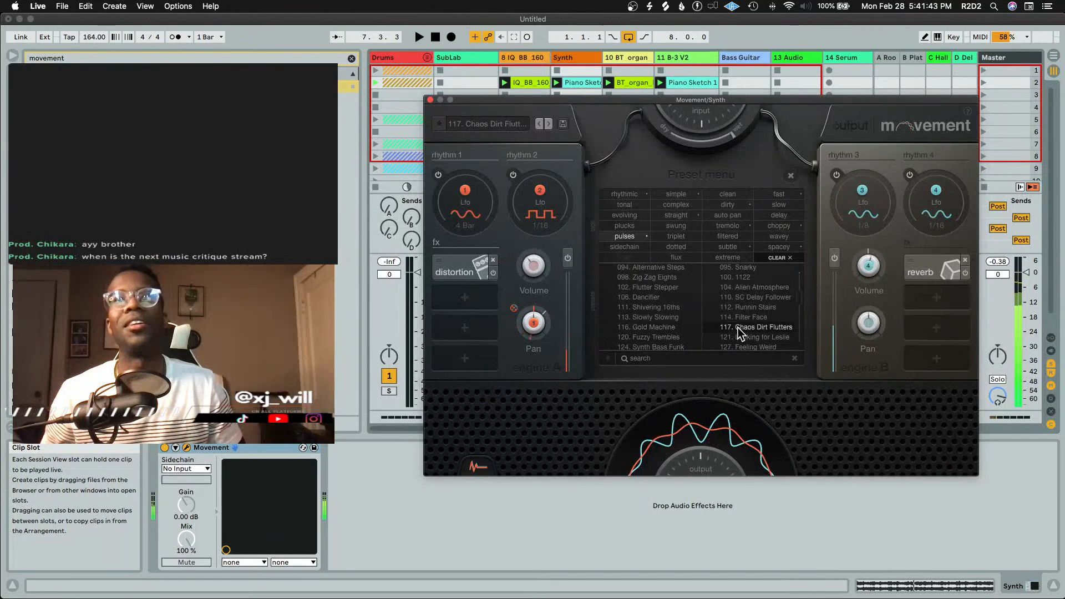
key("space")
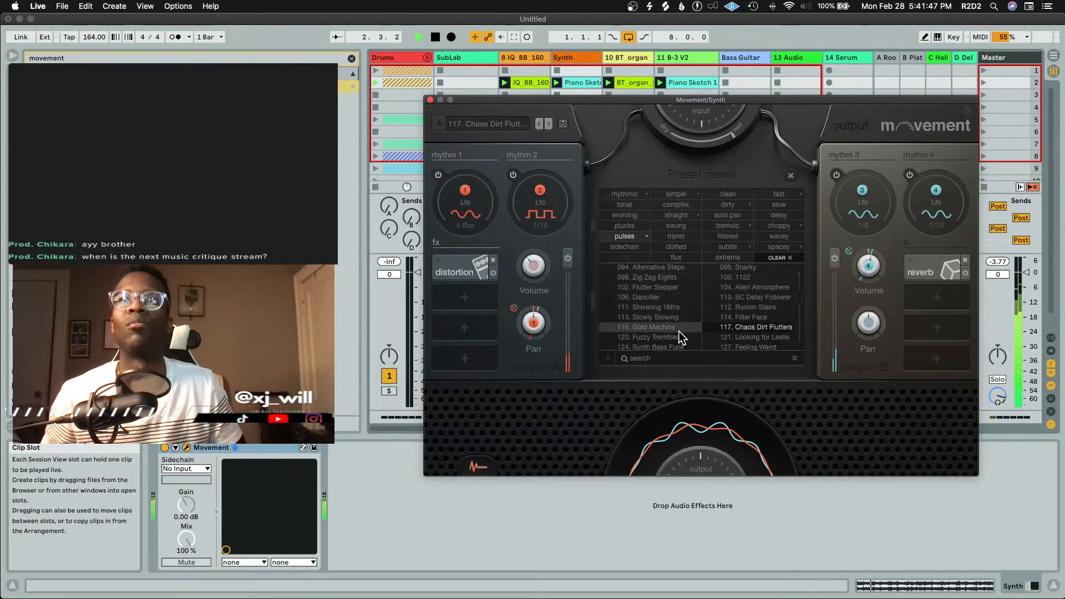
Audition the Movement presets 131. Snake Slither and 133. 4n and 8n on the Synth track
scroll(744, 307, "down", 3)
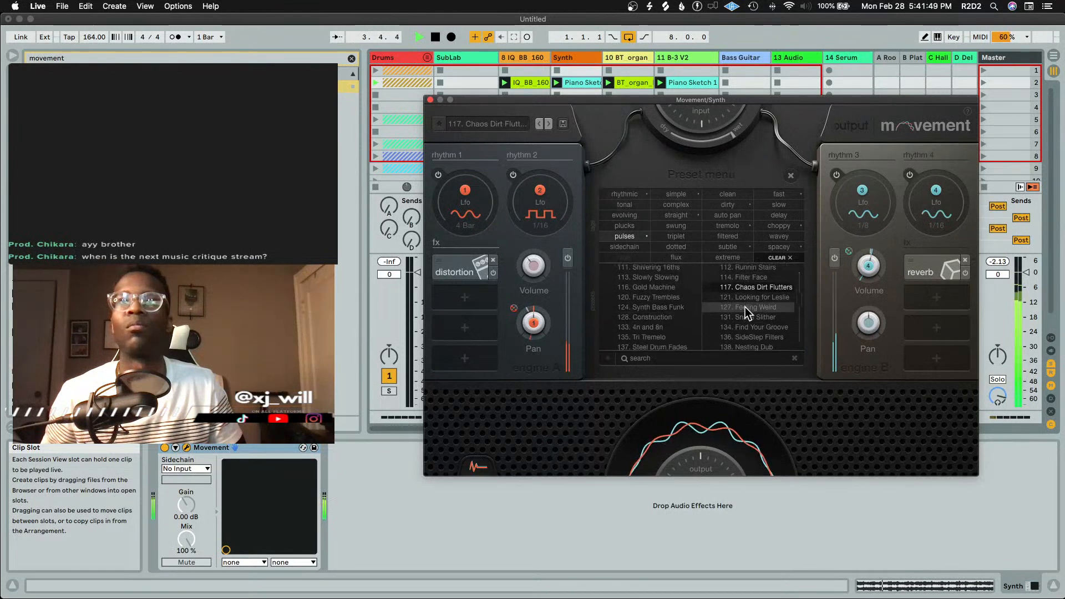
left_click(764, 312)
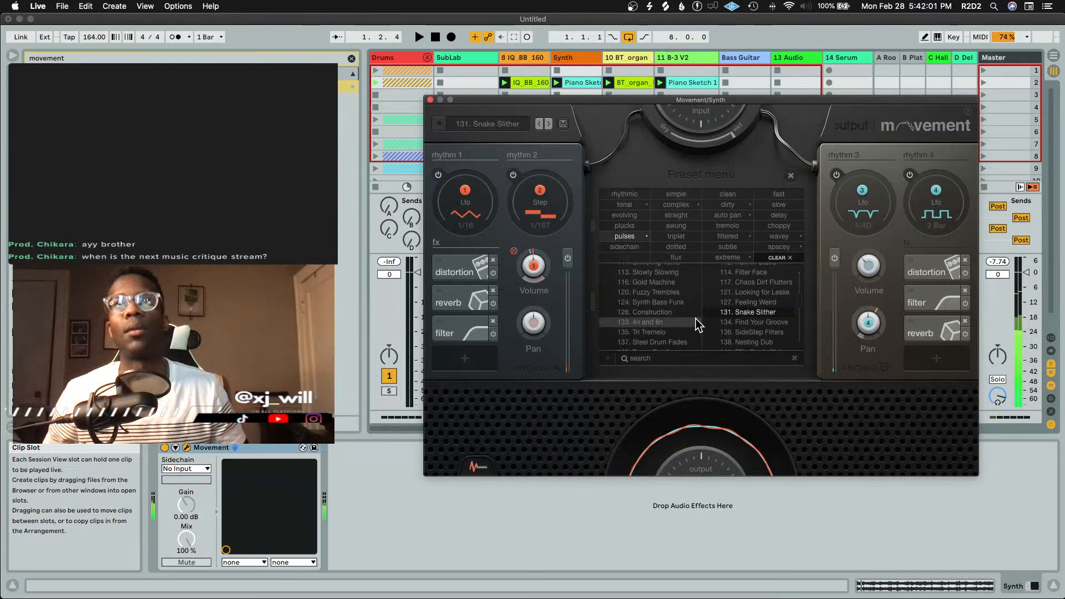
left_click(686, 320)
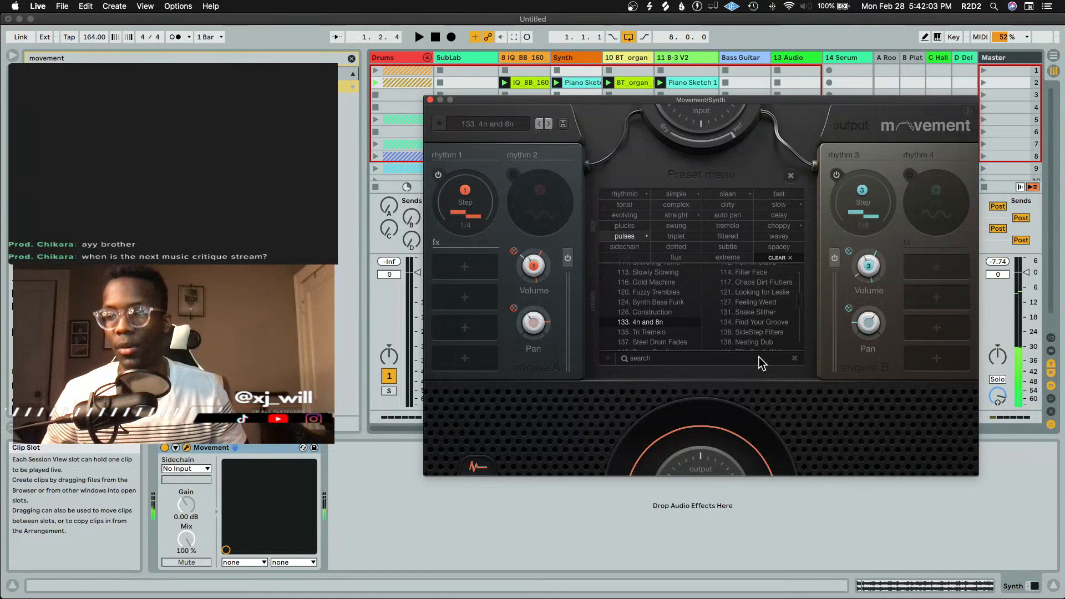
key("space")
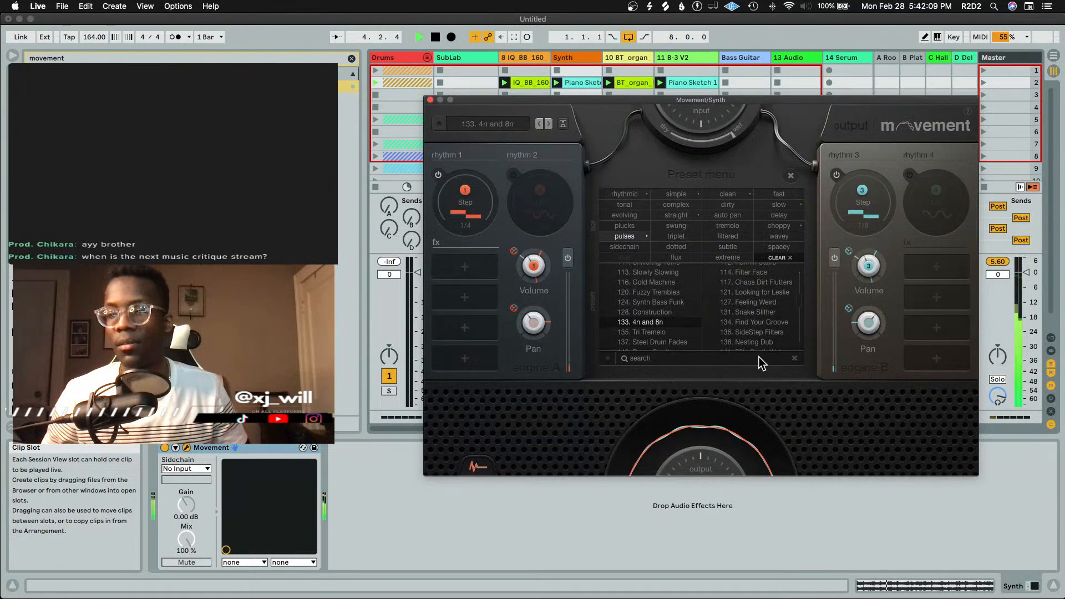
key("space")
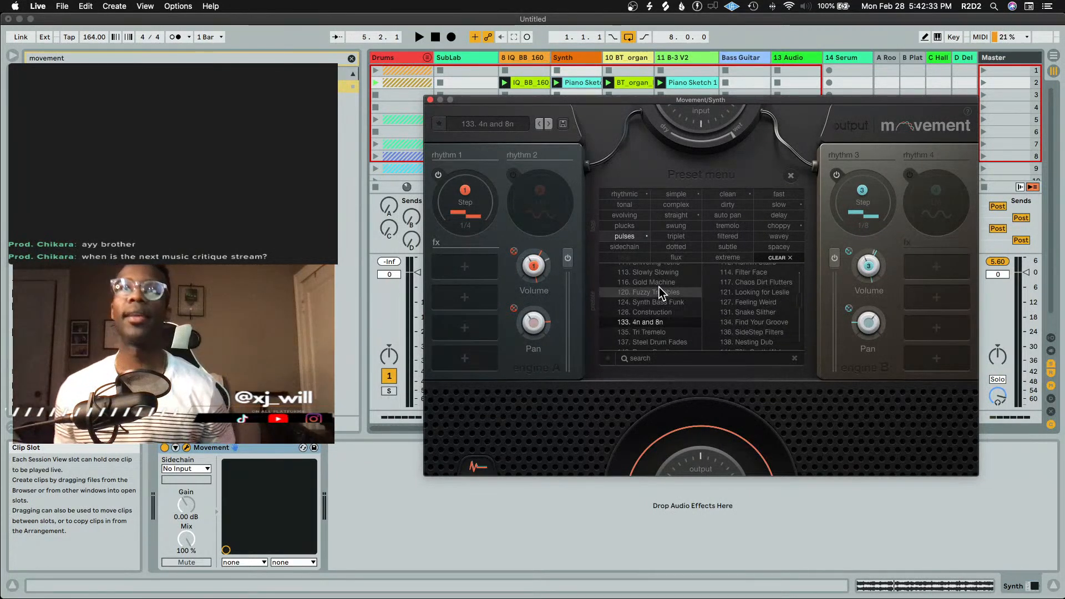
Load Movement's preset 142. Flutter Exchange and audition it on the Synth track
scroll(667, 320, "down", 2)
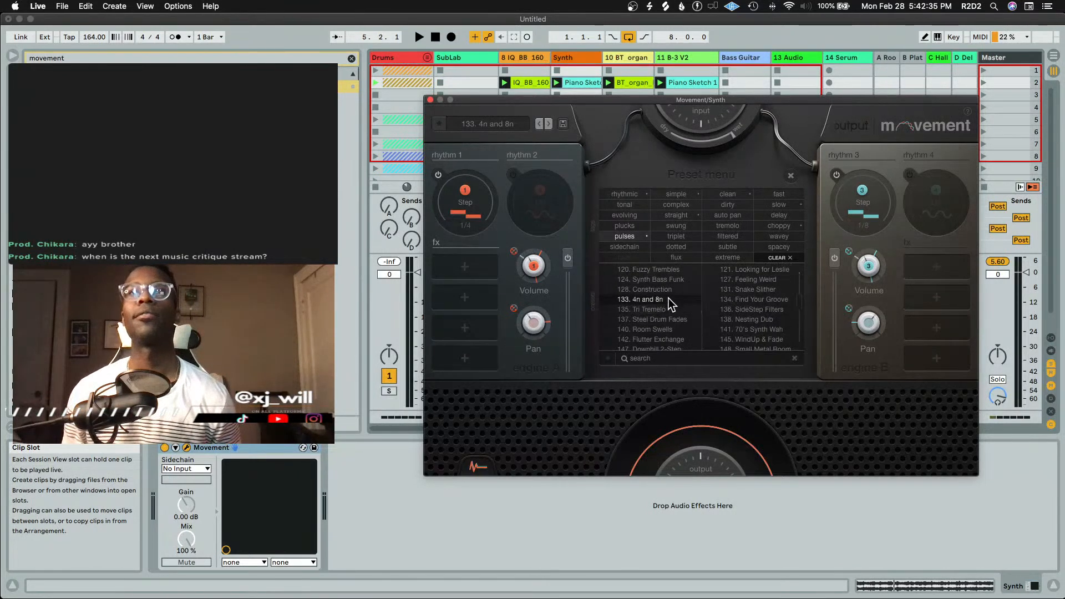
left_click(676, 339)
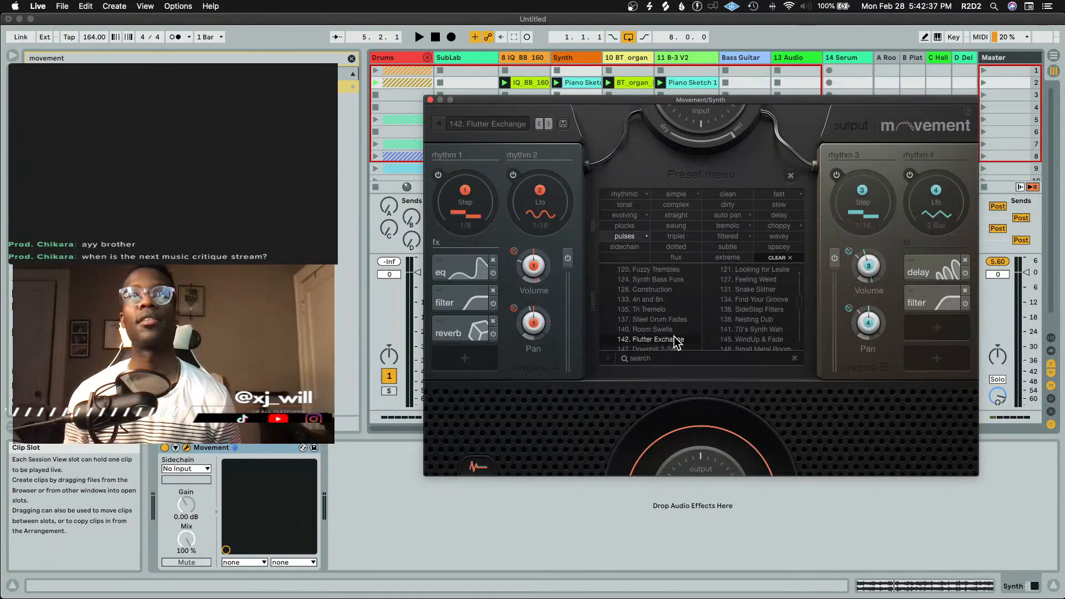
key("space")
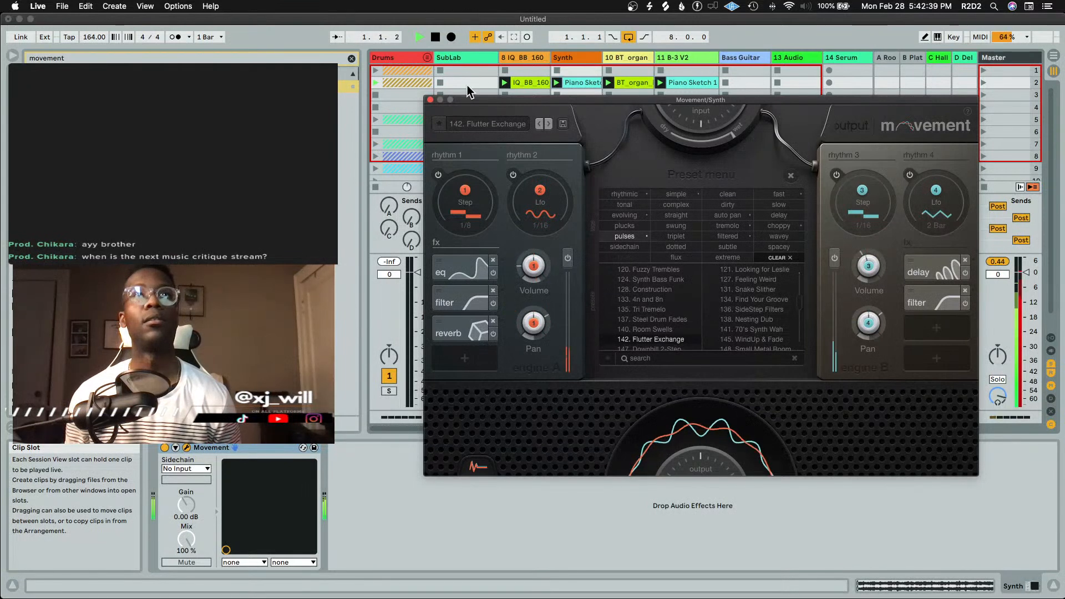
key("space")
Clear the browser search and replace the Movement effect on the Synth track with Effectrix
left_click(431, 100)
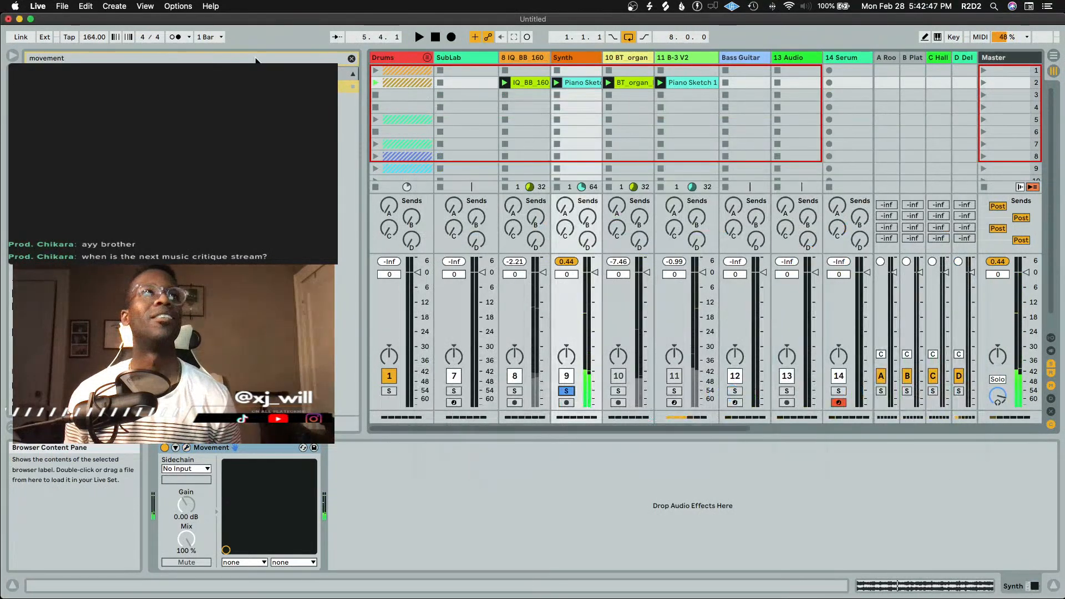
left_click(351, 59)
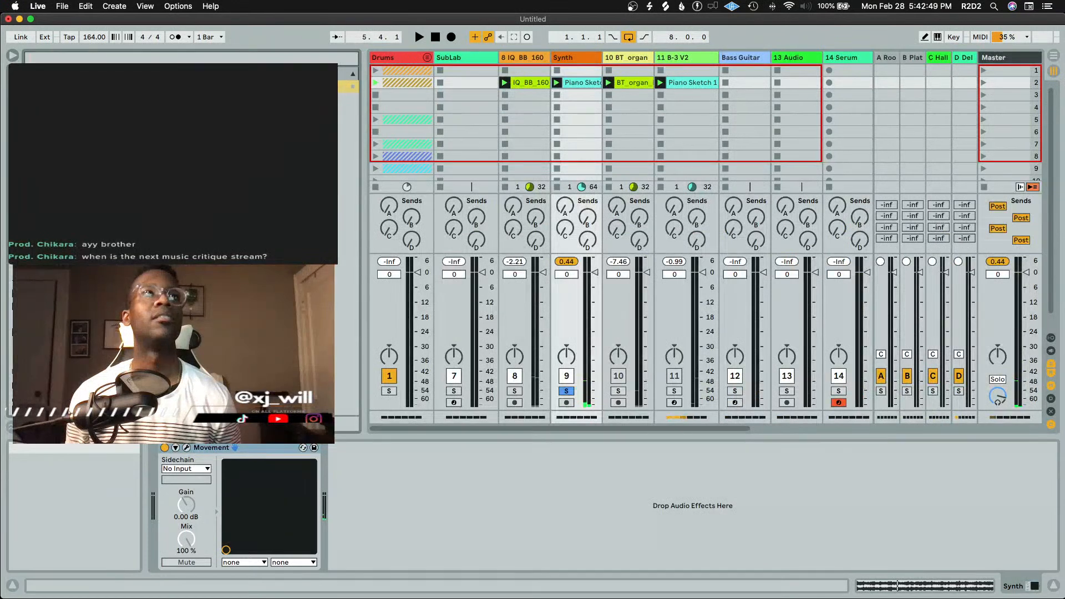
left_click(282, 446)
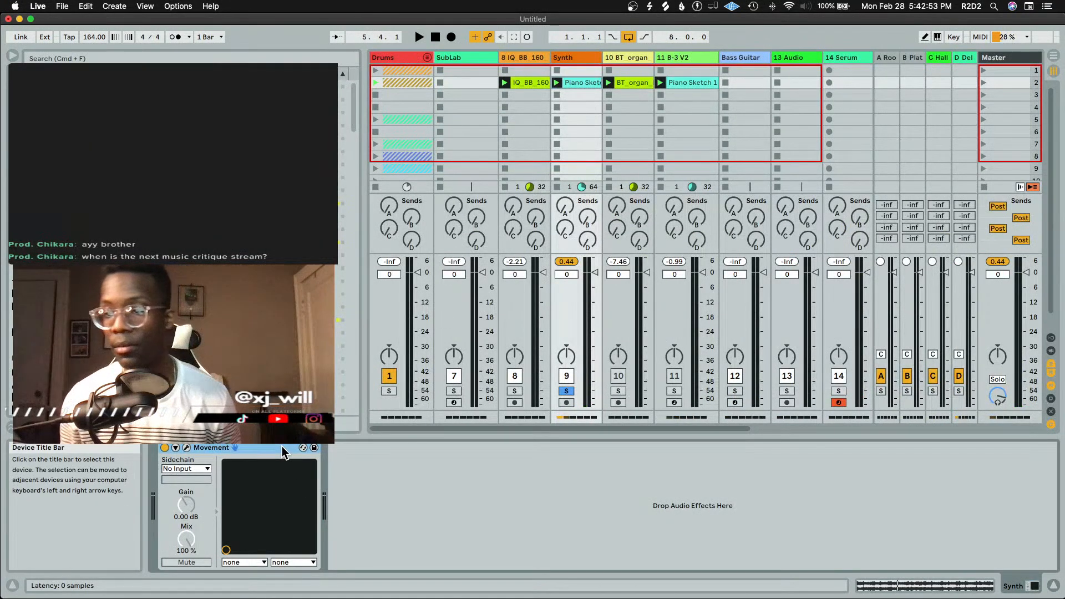
key("Delete")
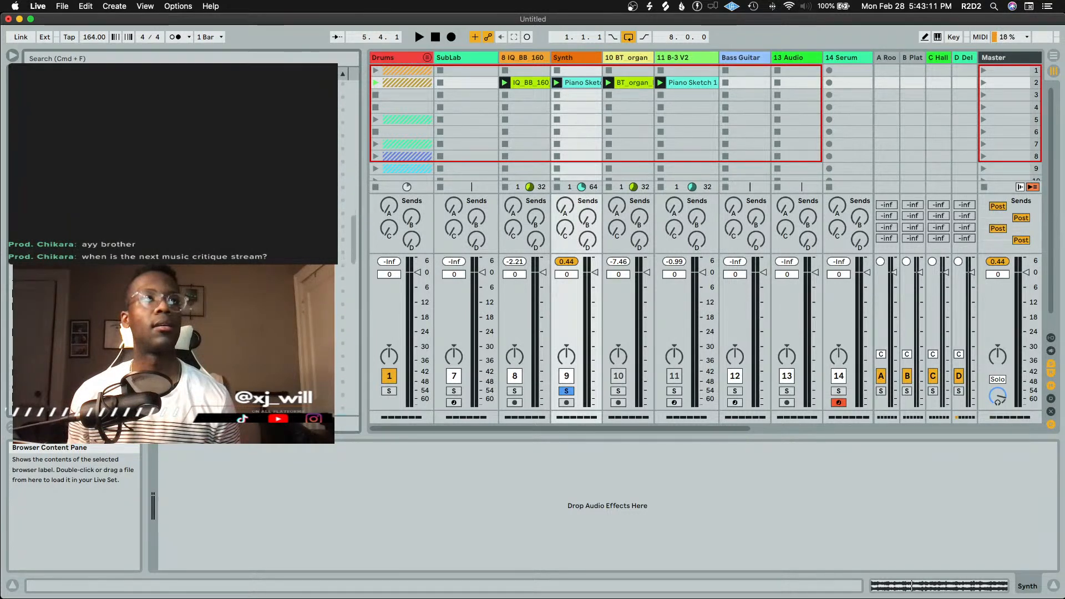
scroll(183, 244, "down", 2)
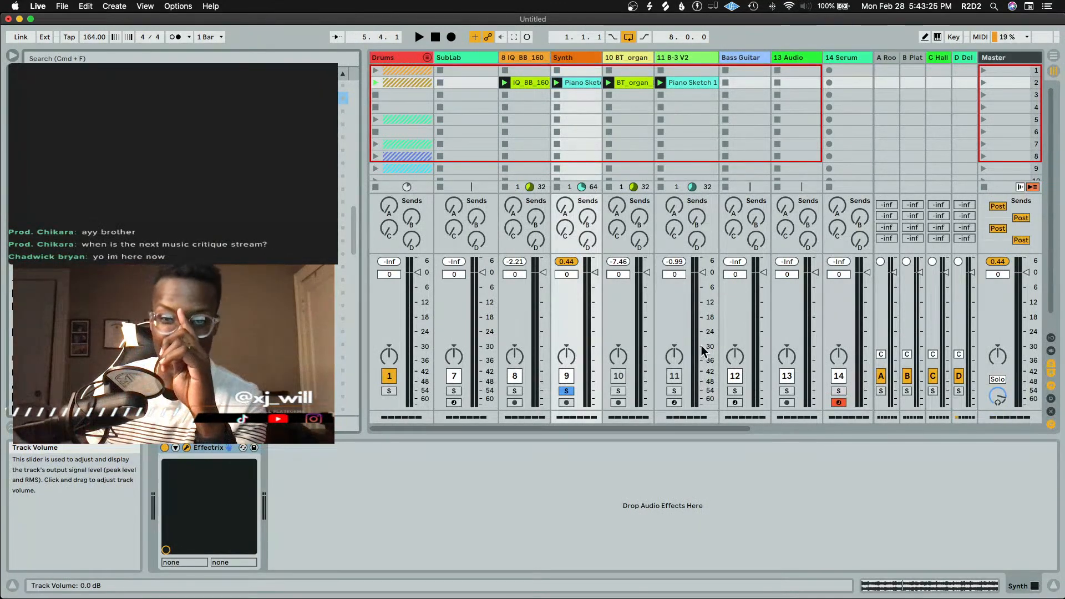
Audition the Effectrix presets Ending Soon, Funny Relooper and Gaterbreak on the Synth track
left_click_drag(571, 598, 560, 148)
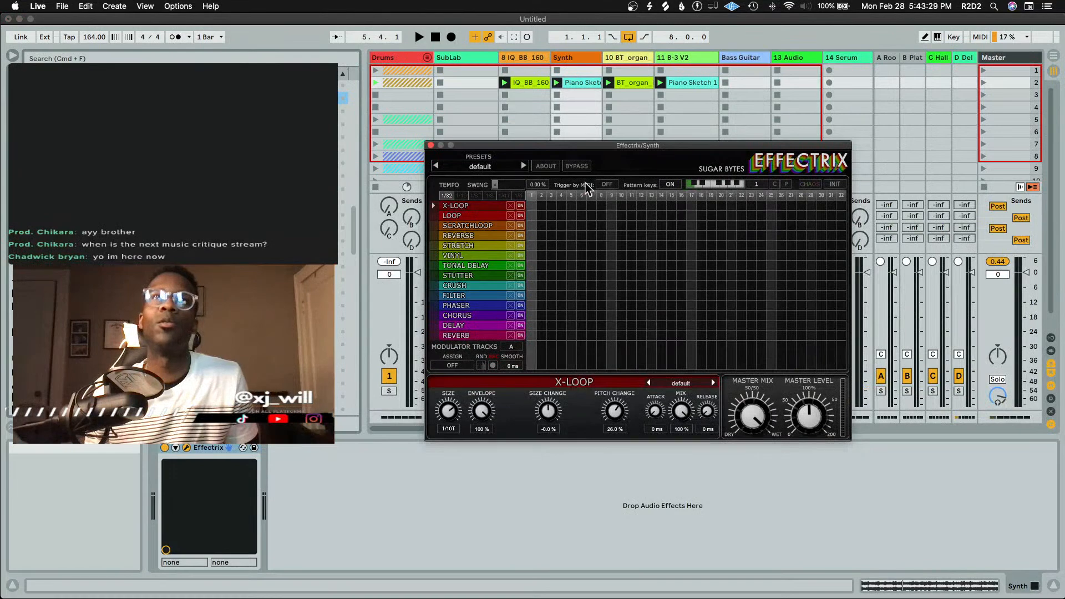
left_click(494, 168)
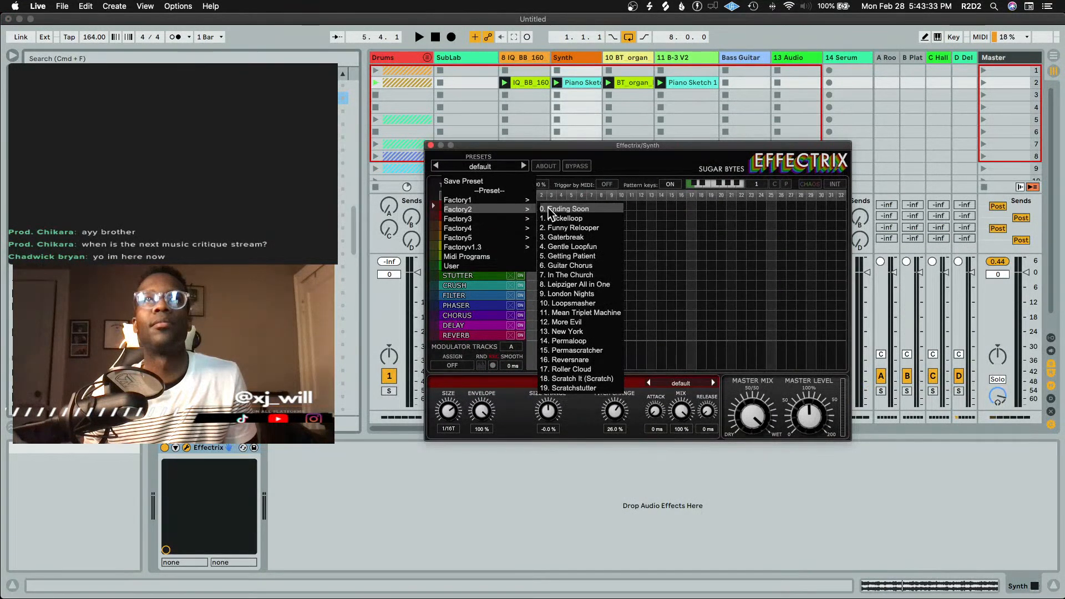
left_click(548, 208)
key("space")
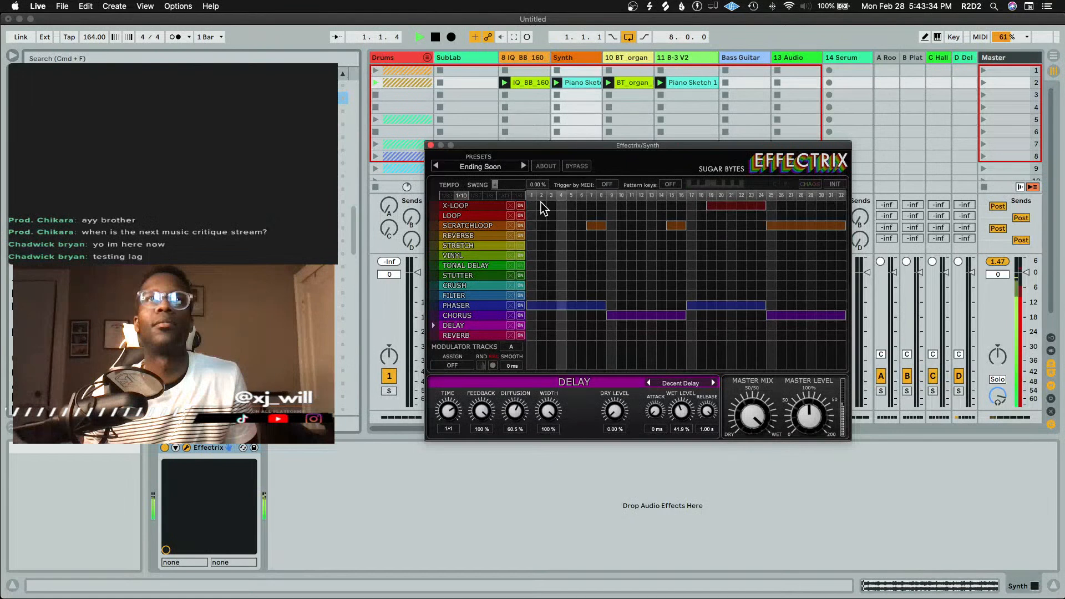
left_click(523, 166)
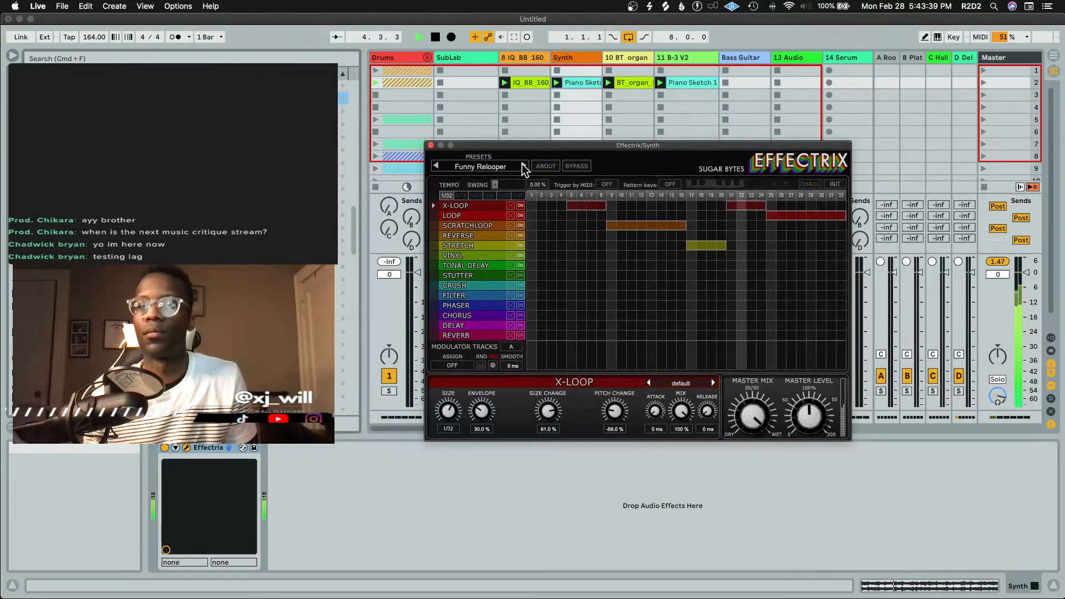
left_click(522, 166)
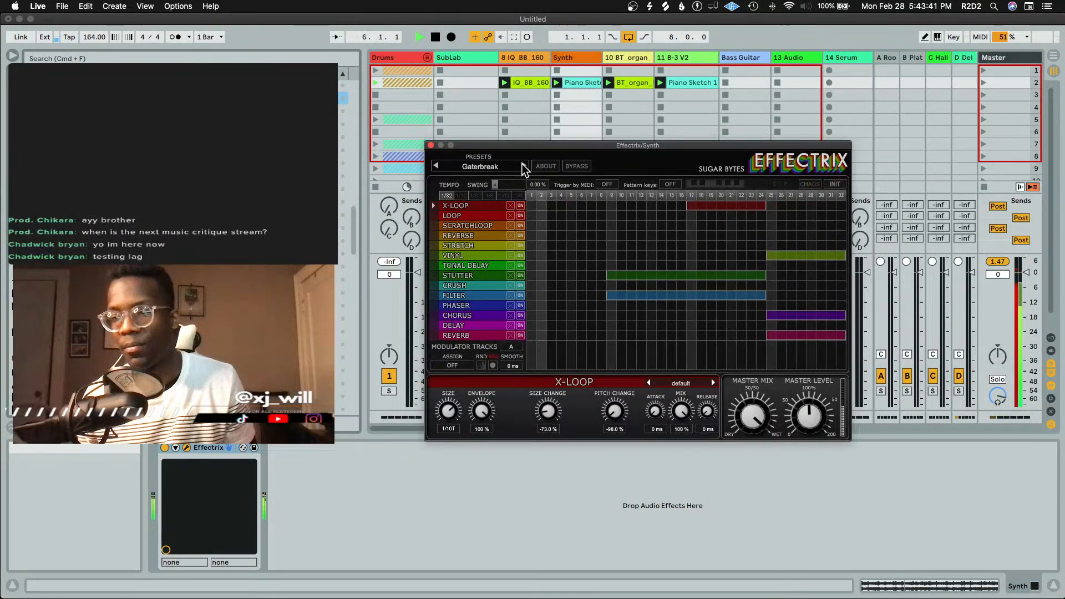
key("space")
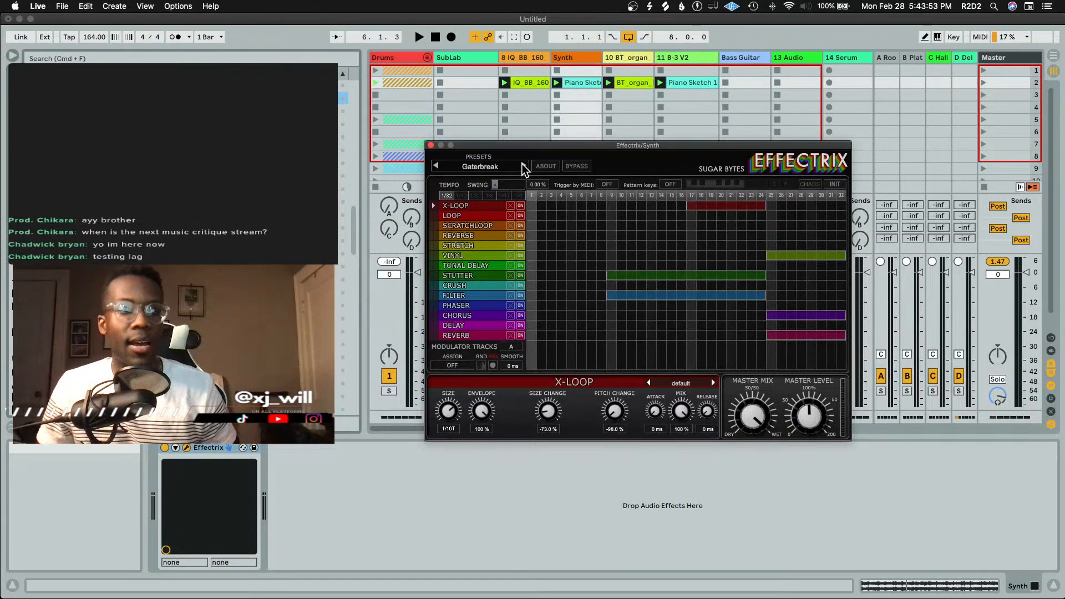
Load the Effectrix preset Gentle Loopfun and audition it on the Synth track
left_click(523, 166)
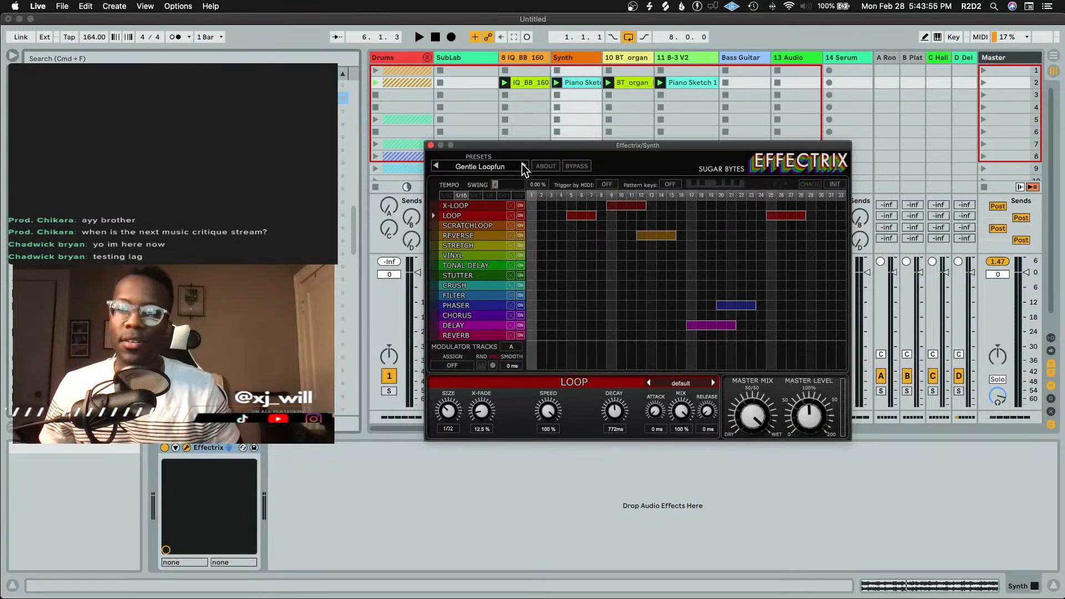
key("space")
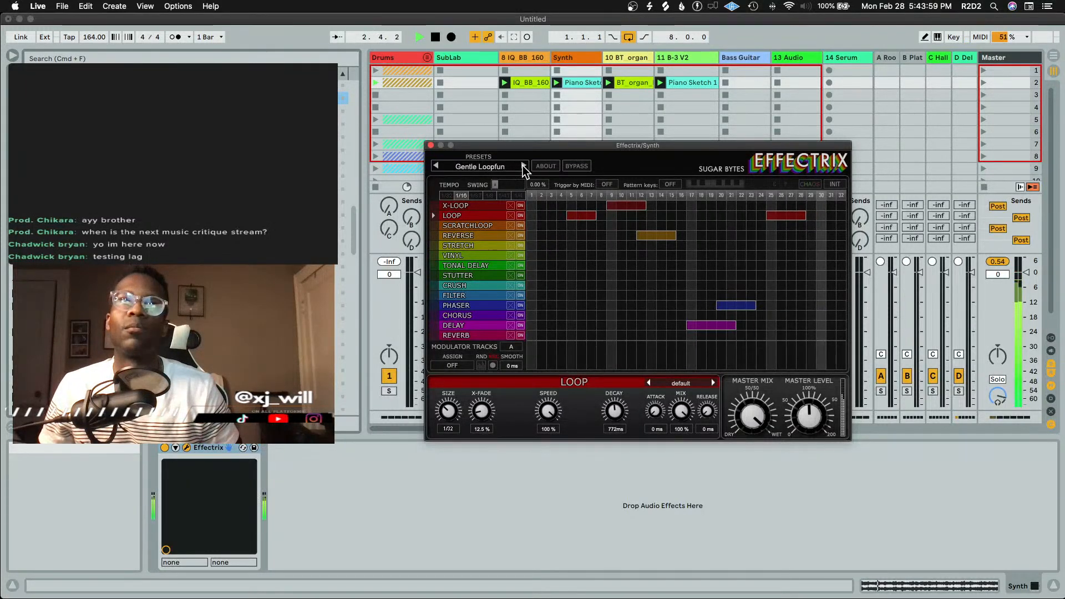
key("space")
Fill Effectrix's Phaser lane across all 32 steps of the Gentle Loopfun pattern and listen to it
left_click(715, 305)
left_click_drag(716, 305, 547, 307)
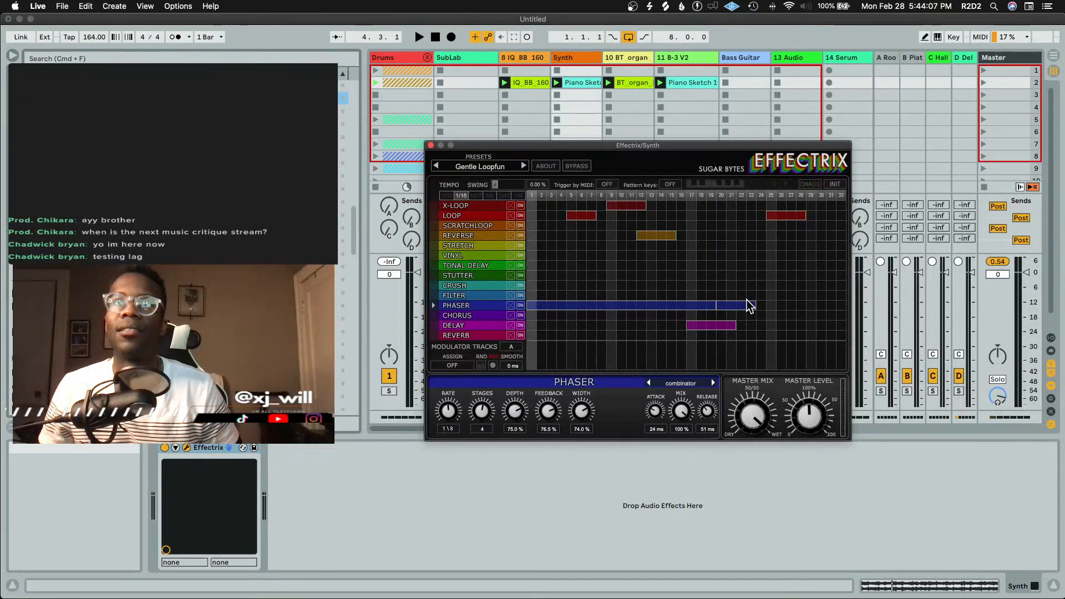
key("space")
left_click_drag(753, 304, 837, 305)
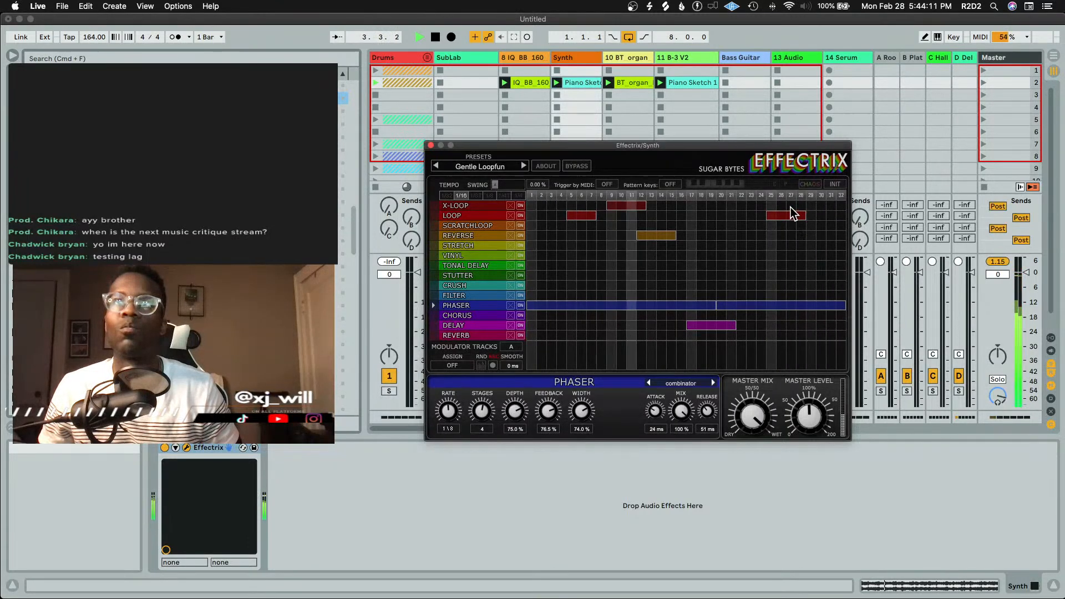
key("space")
Randomize the Effectrix pattern with Chaos, fill the Phaser lane across all 32 steps and play it back
left_click(810, 185)
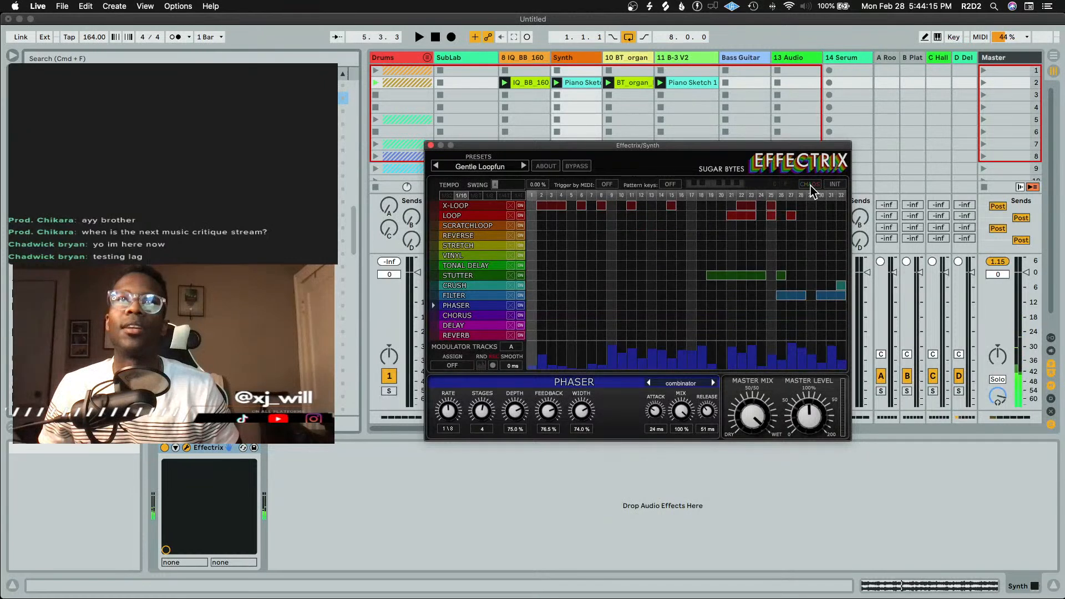
left_click_drag(535, 307, 910, 330)
key("space")
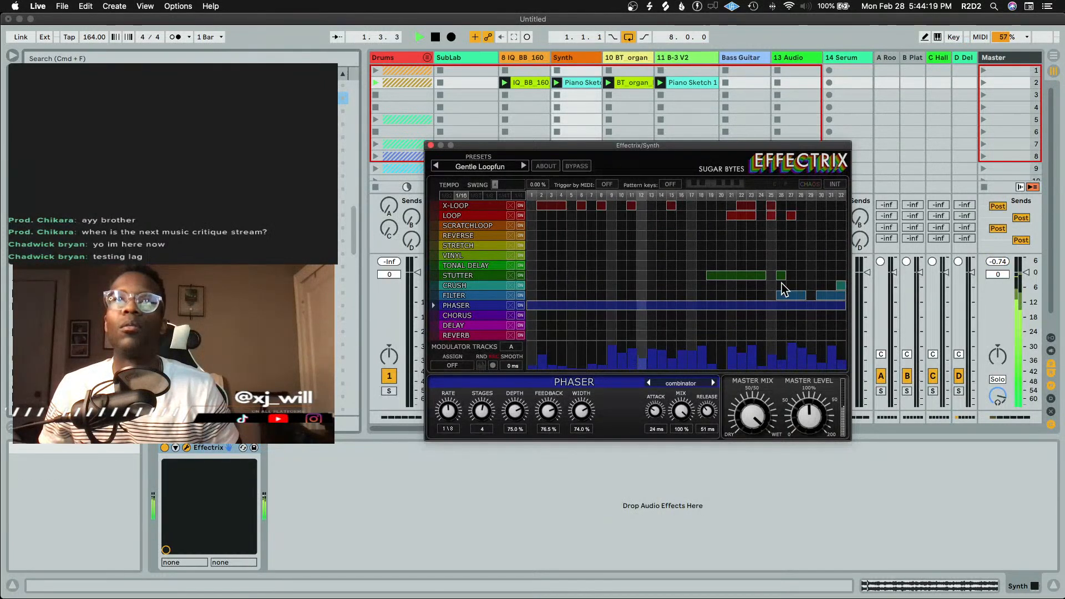
Randomize the Effectrix sequence once more with Chaos and listen to the new pattern
left_click(812, 183)
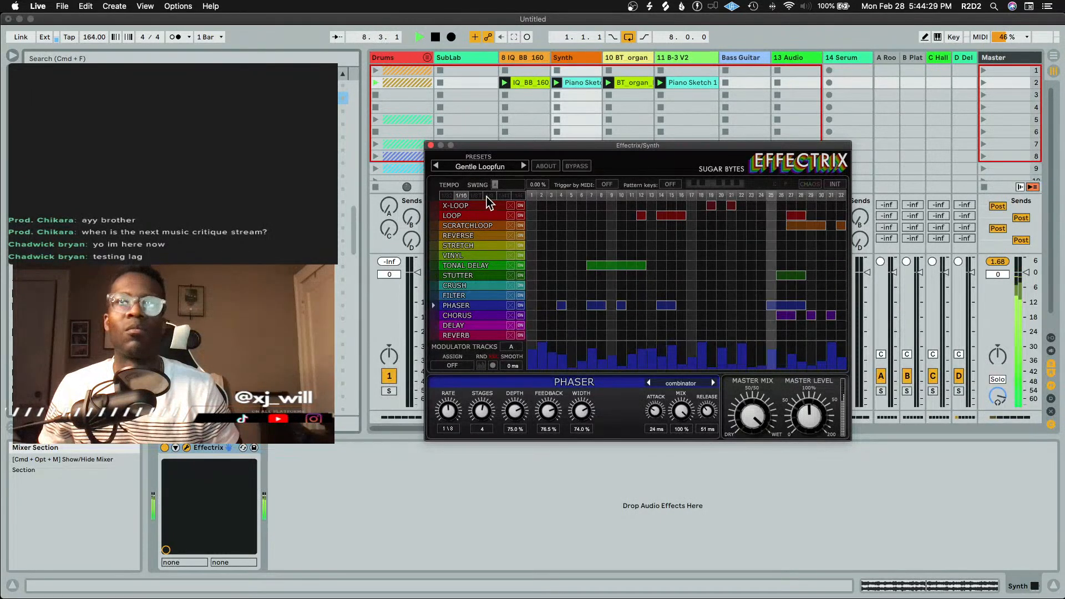
key("space")
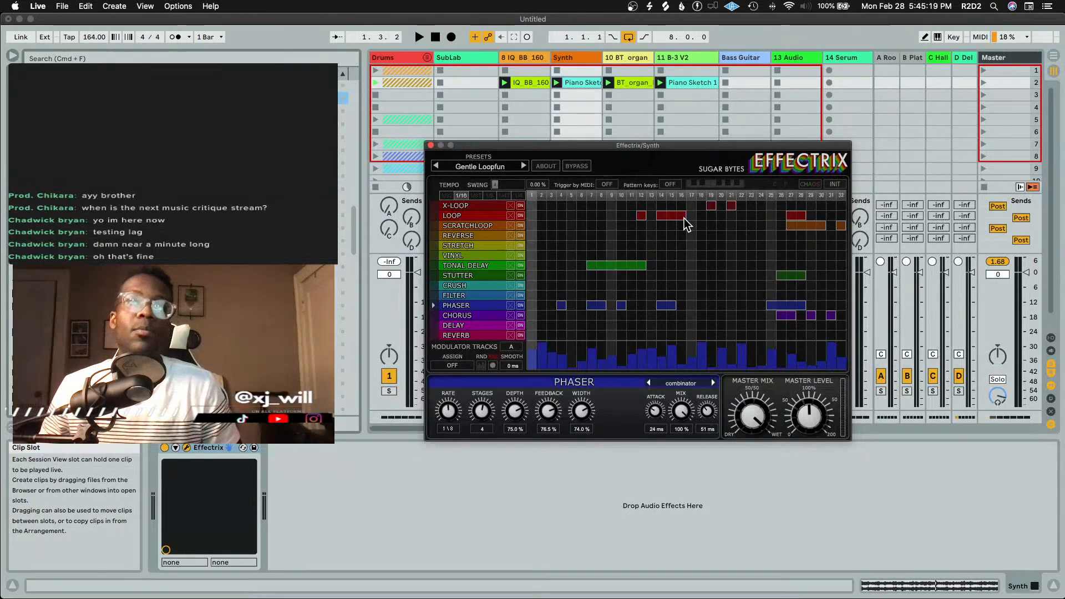
Try Effectrix's sequencer tempo at 1/4 during playback and return it to 1/16
key("space")
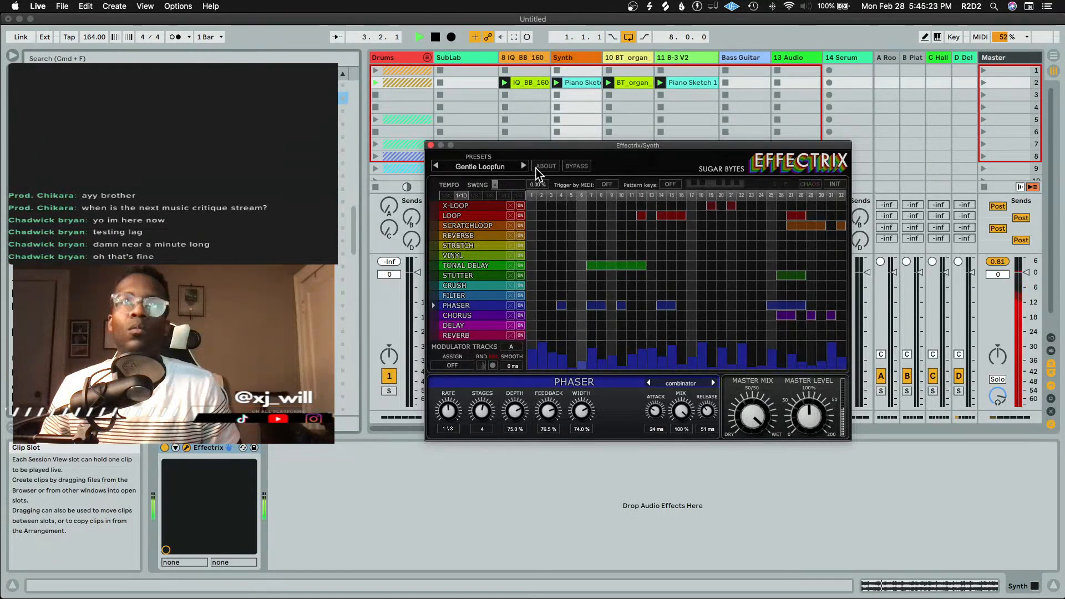
left_click(517, 196)
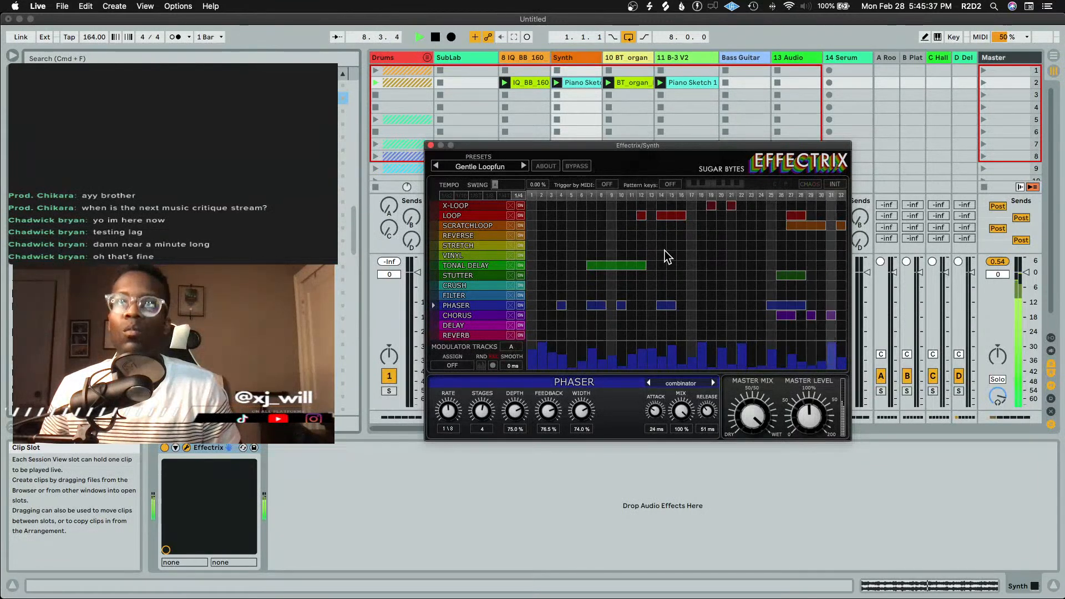
left_click(461, 195)
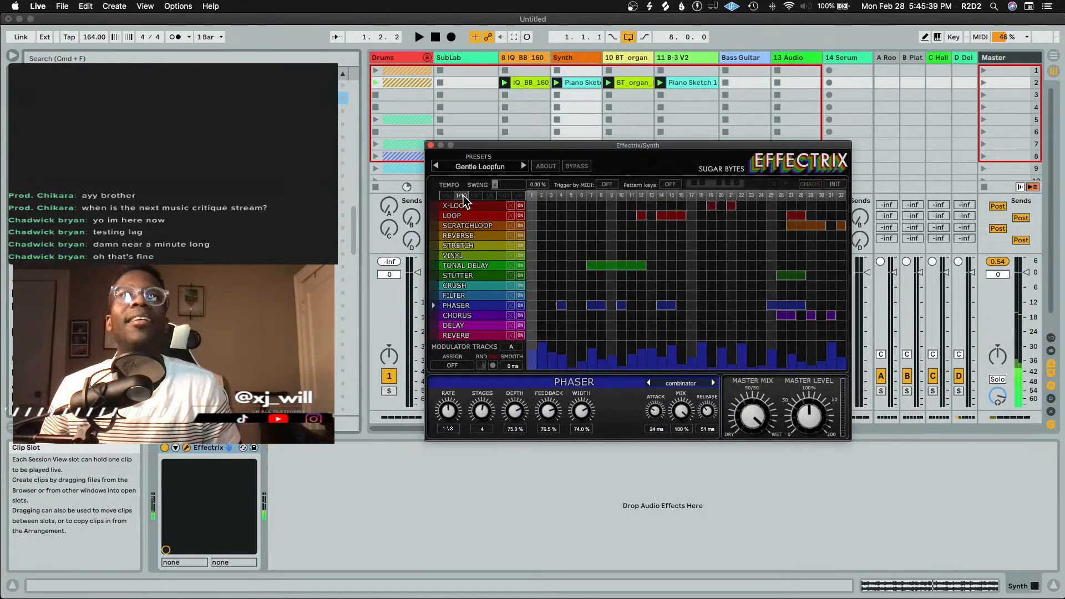
Solo the Drums group along with the Synth track, listen to them together and close the Effectrix window
key("space")
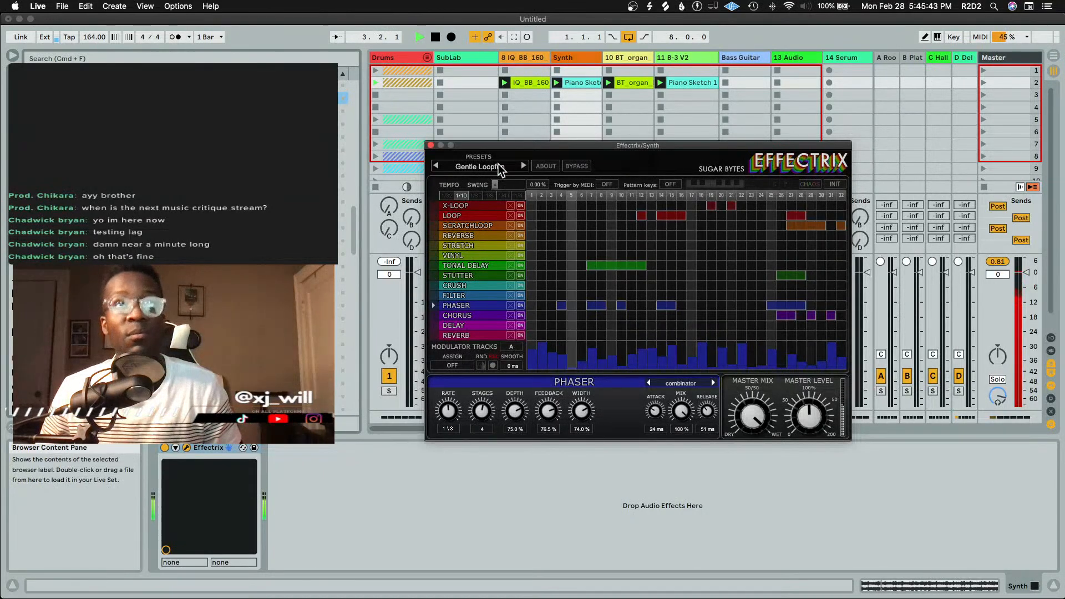
left_click(388, 391)
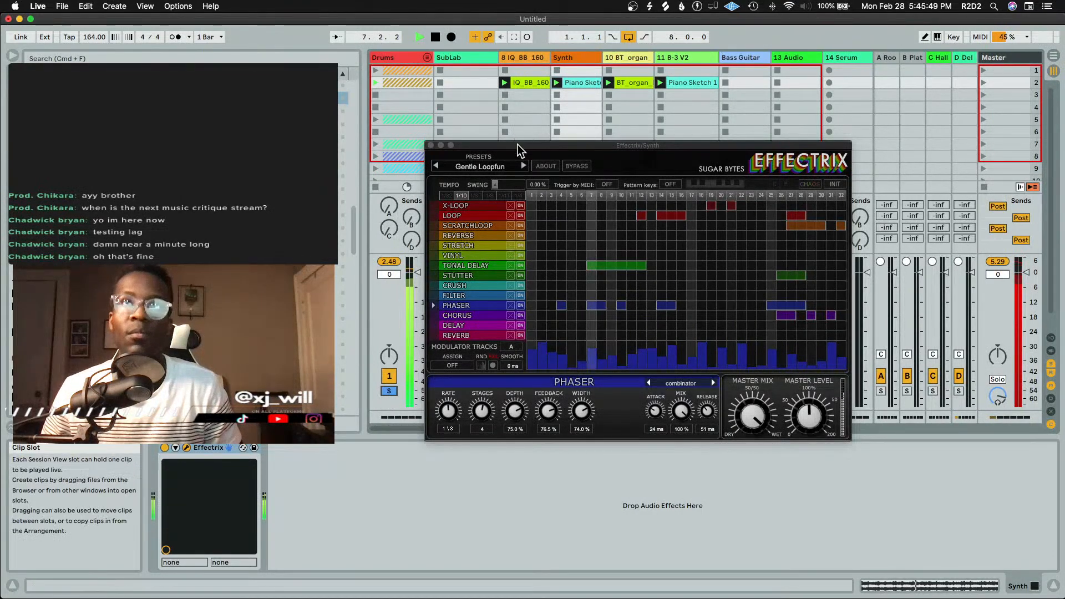
left_click_drag(518, 144, 613, 92)
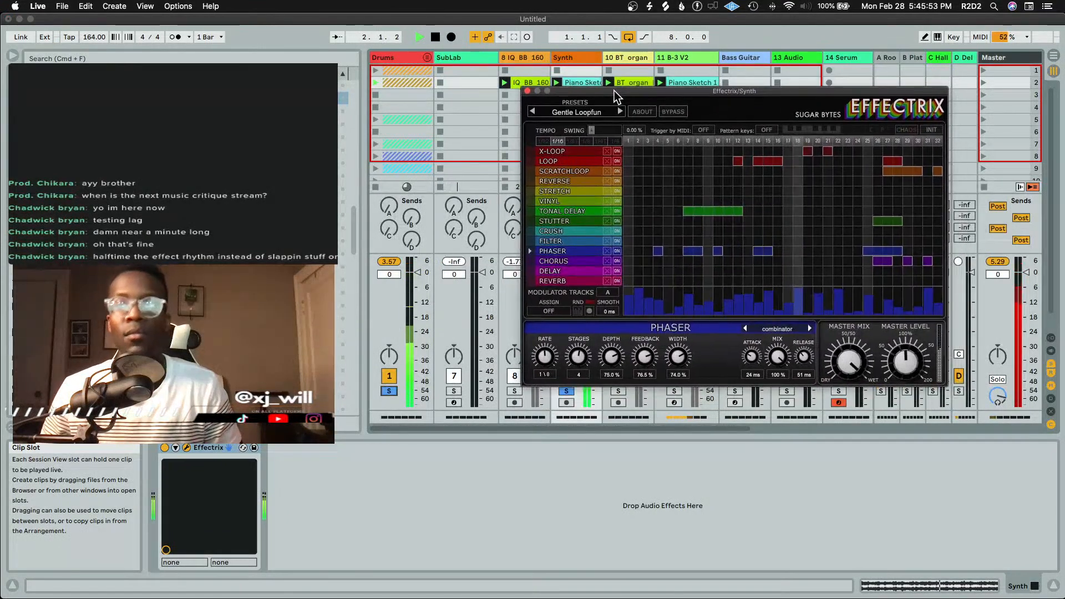
key("space")
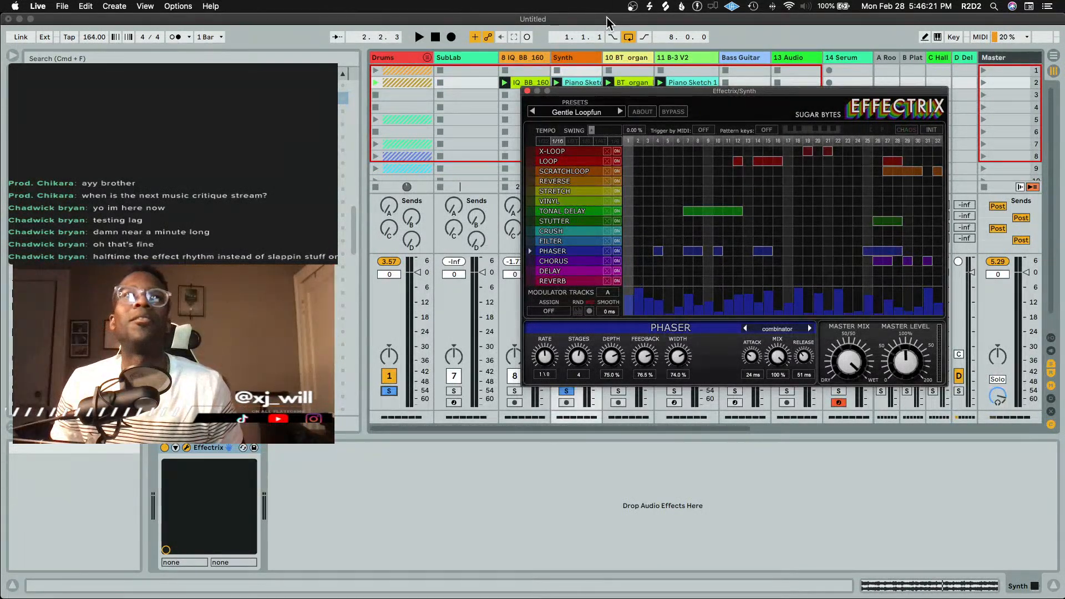
left_click(527, 91)
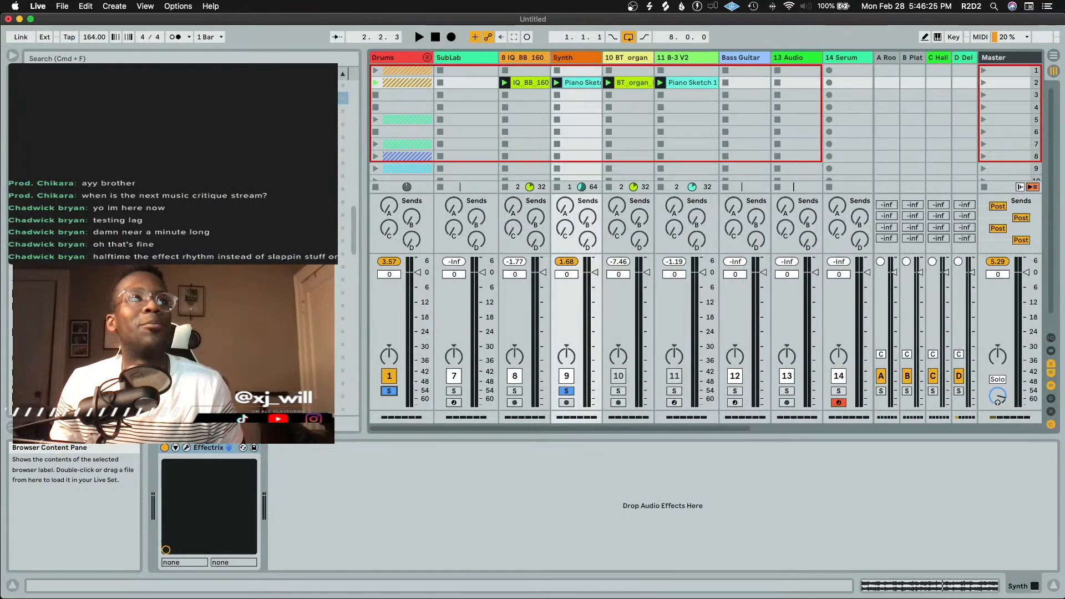
Add HalfTime after Effectrix on the Synth track and play it back at 1 Bar and 2x
left_click(221, 227)
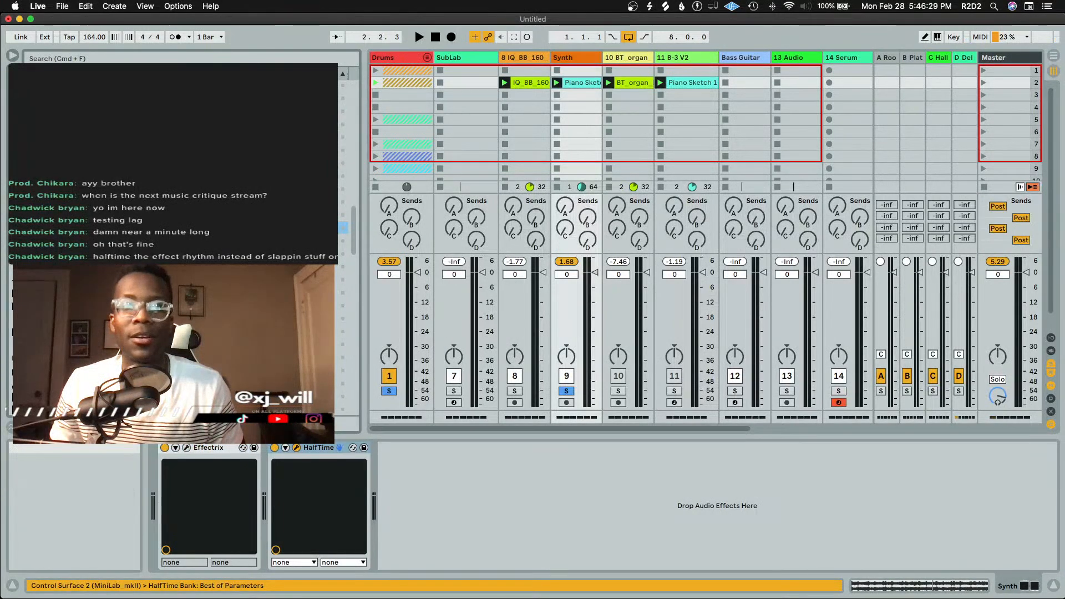
left_click_drag(613, 383, 613, 178)
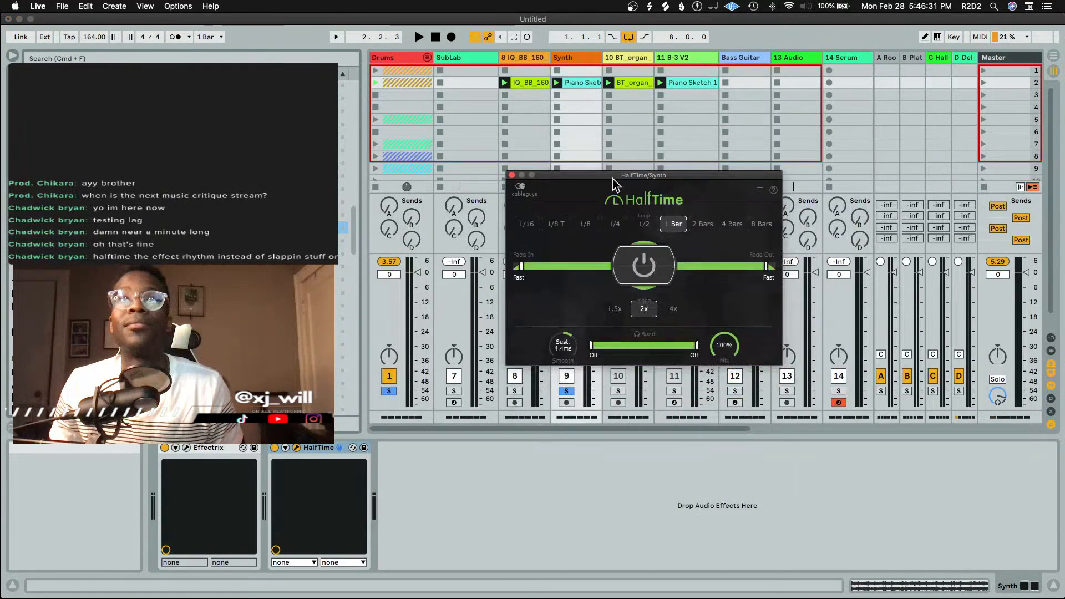
key("space")
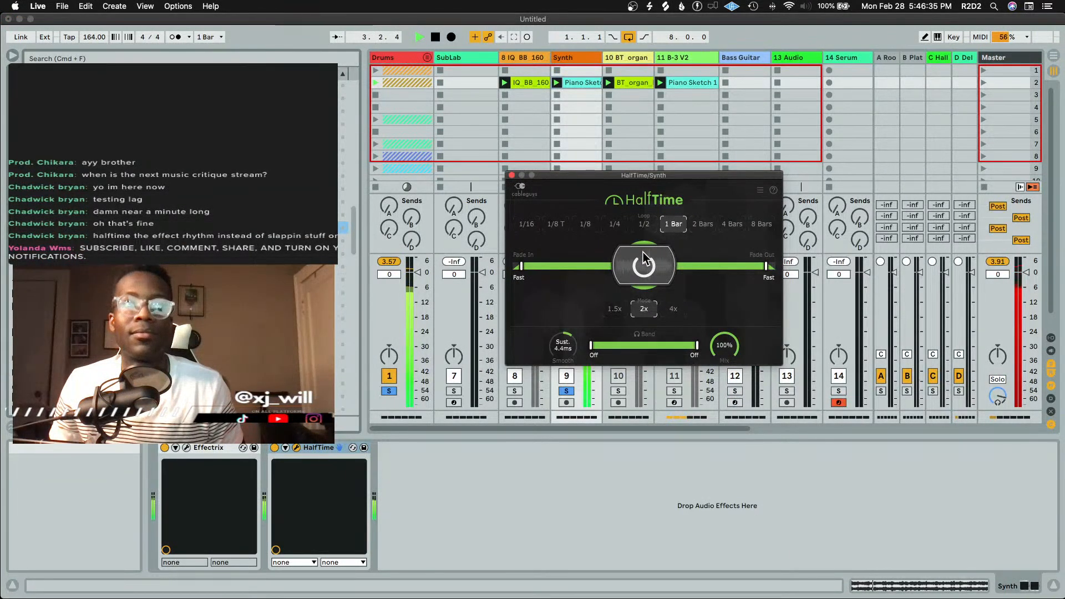
Deactivate Effectrix on the Synth track, listen with only HalfTime active and close the HalfTime window
left_click(164, 447)
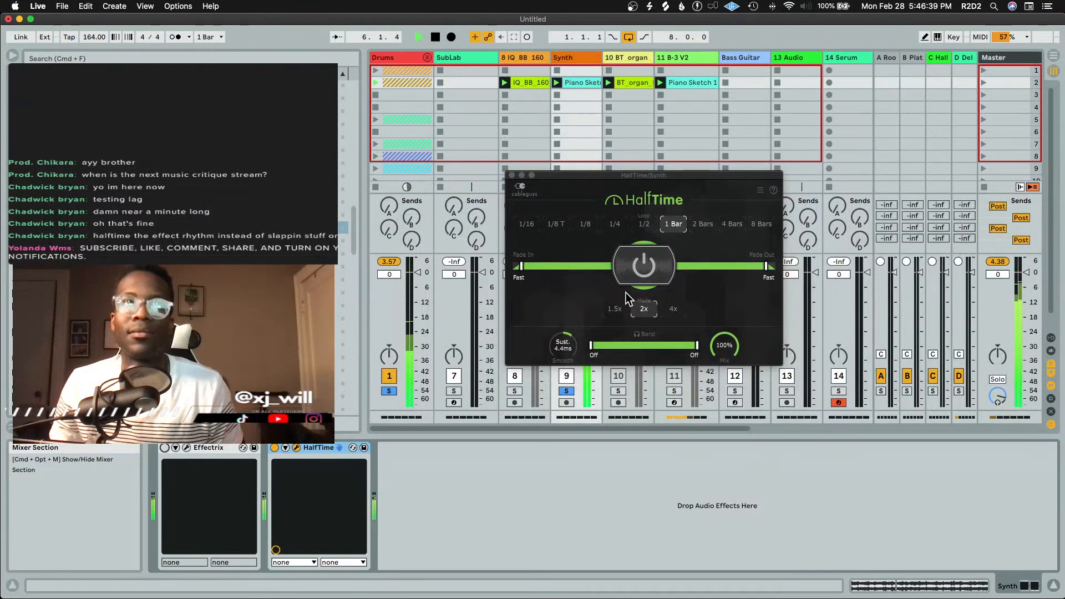
key("space")
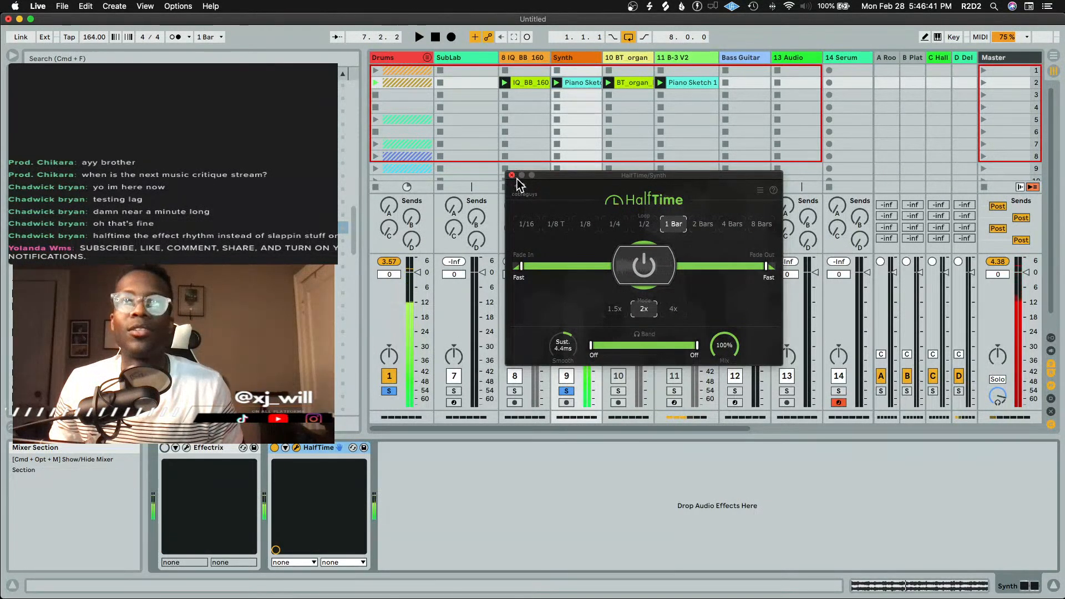
left_click(511, 175)
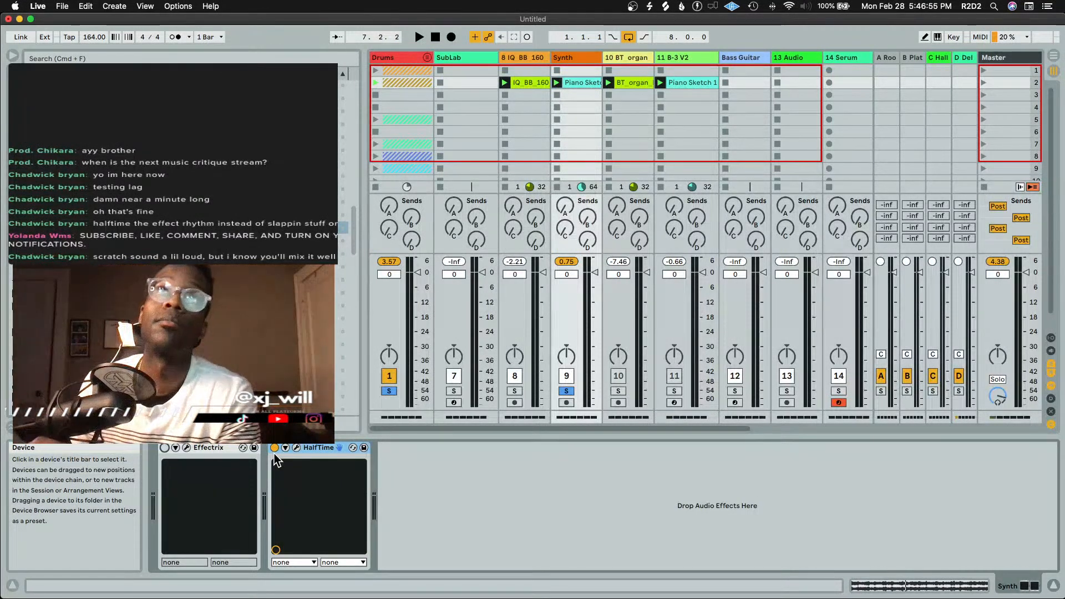
Unsolo the Synth track, set the Drums group's Drum Buss to 21% Crunch and 0.21 Transients, and listen back
key("space")
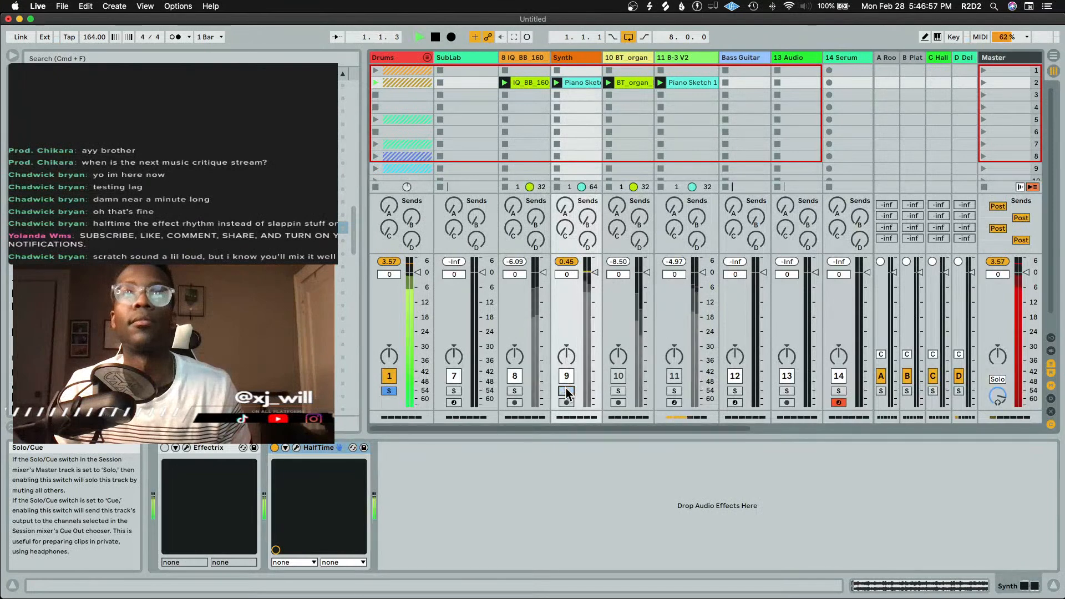
left_click(409, 59)
left_click(164, 448)
left_click_drag(218, 473, 218, 466)
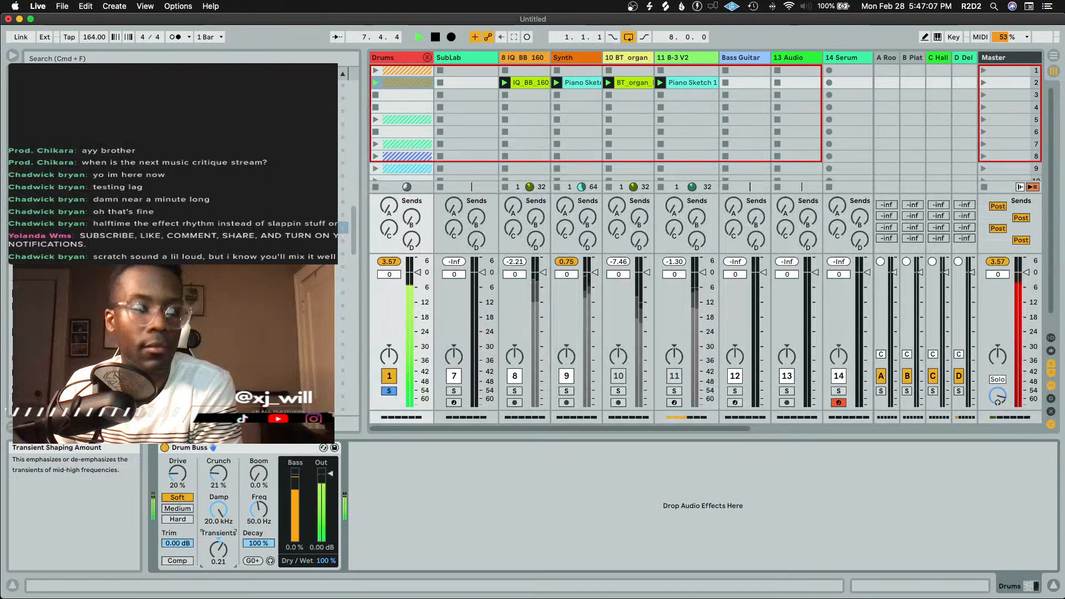
key("space")
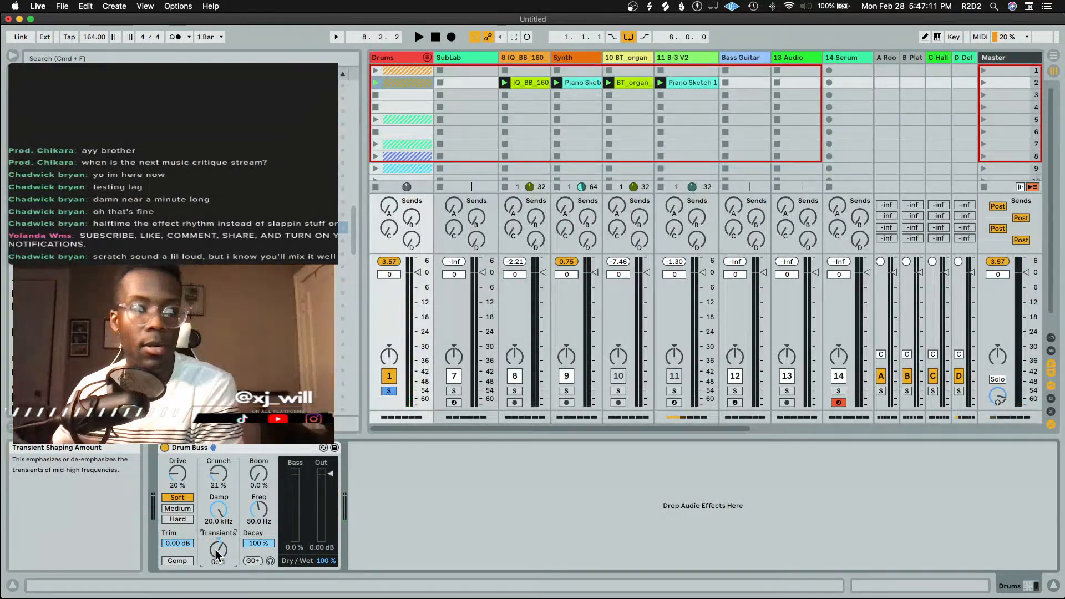
key("space")
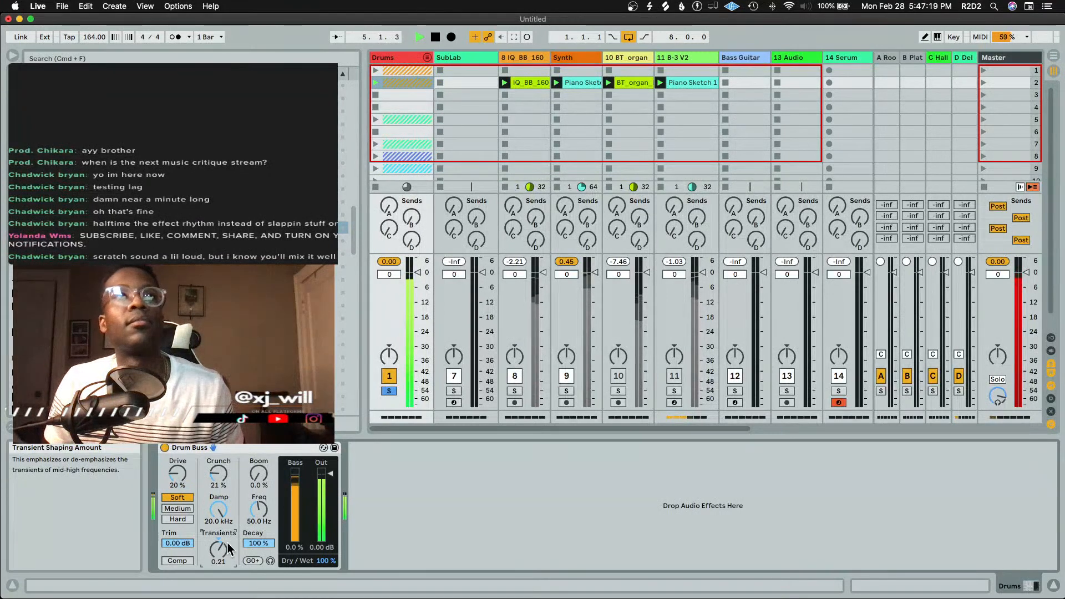
key("space")
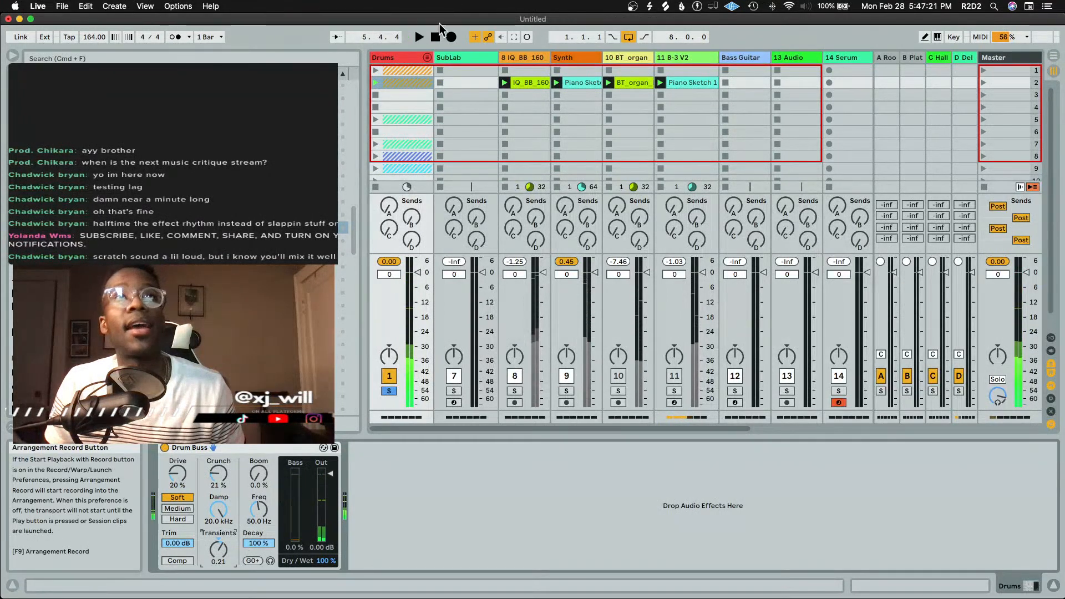
Unfold the Drums group, set the Drum Rack snare sample's transpose to +6 st and listen back
left_click(427, 57)
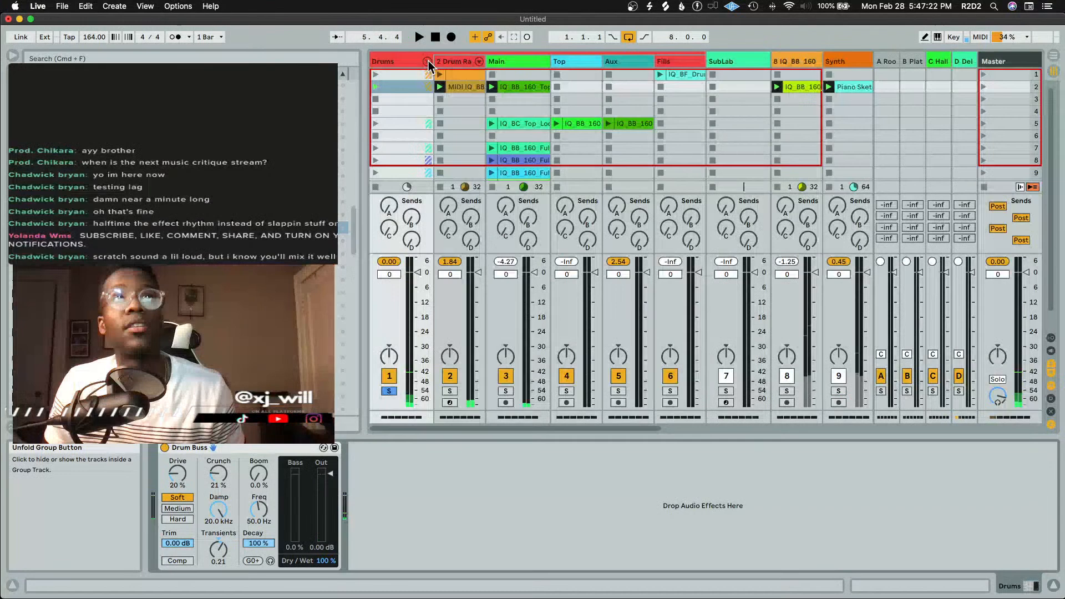
left_click(475, 88)
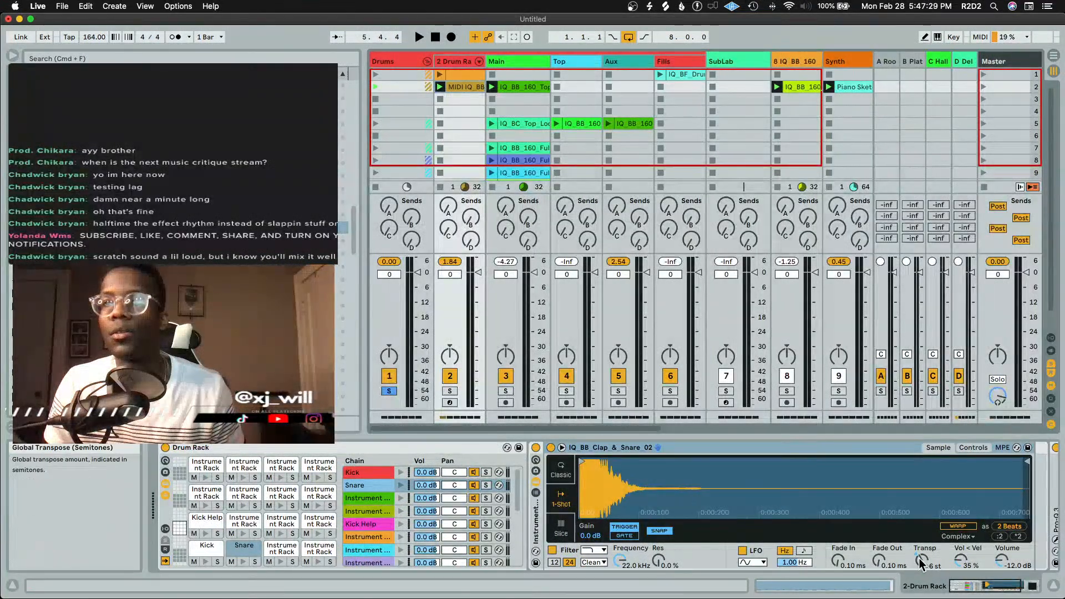
key("space")
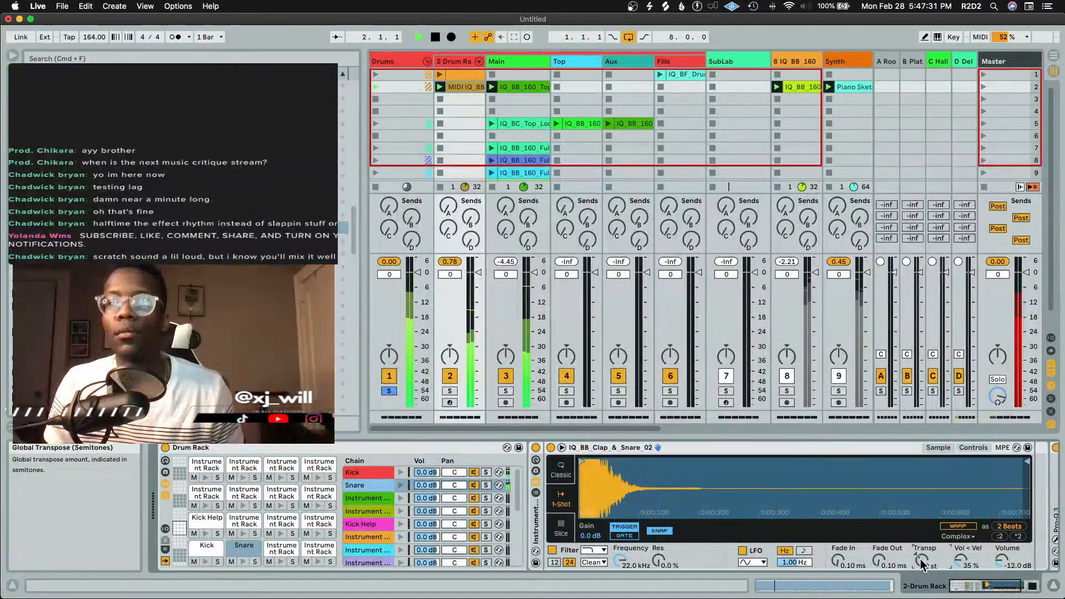
key("space")
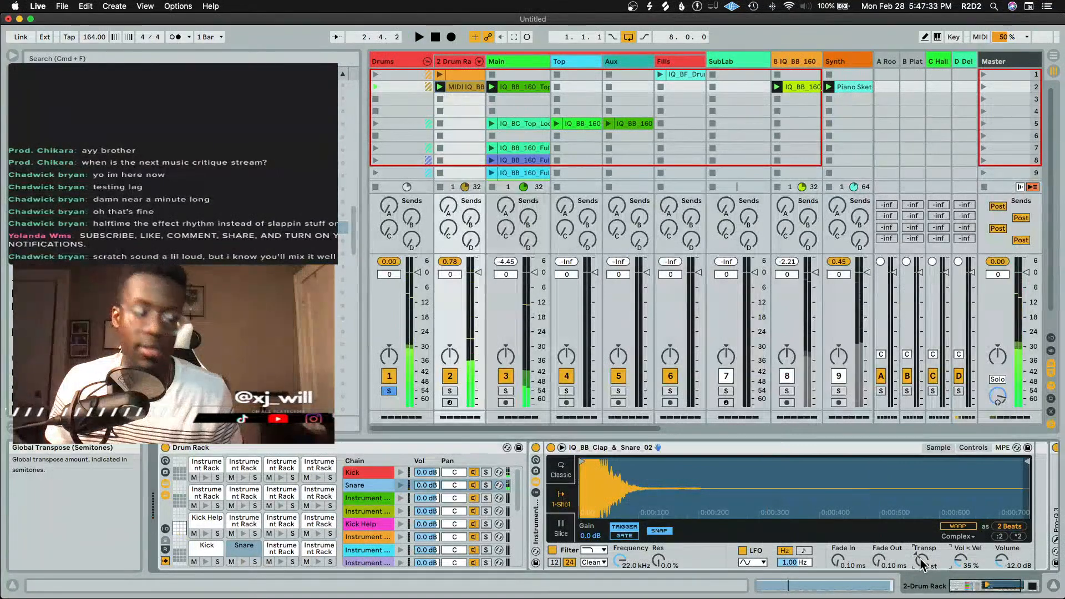
key("space")
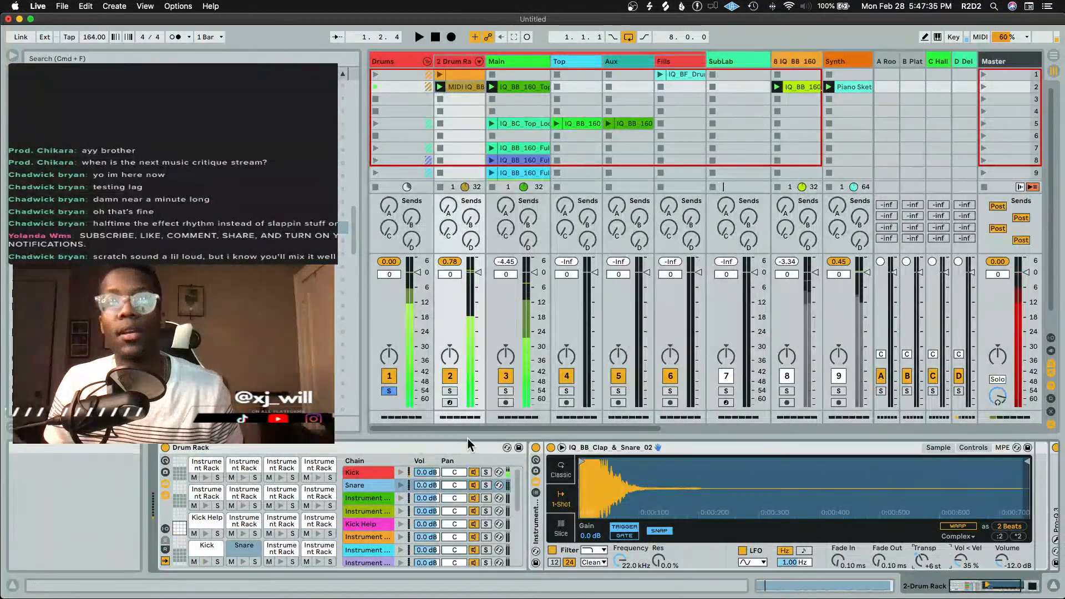
Fold the Drums group, solo the 8 IQ_BB_160 and Synth tracks along with it, and listen to them together
left_click(426, 60)
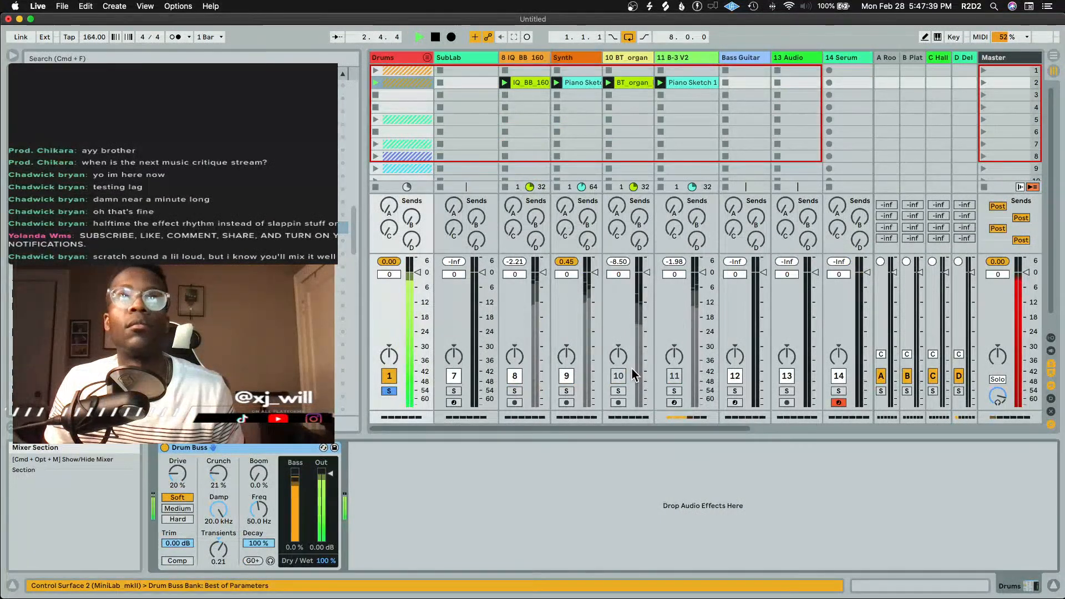
key("space")
left_click(515, 391)
key("space")
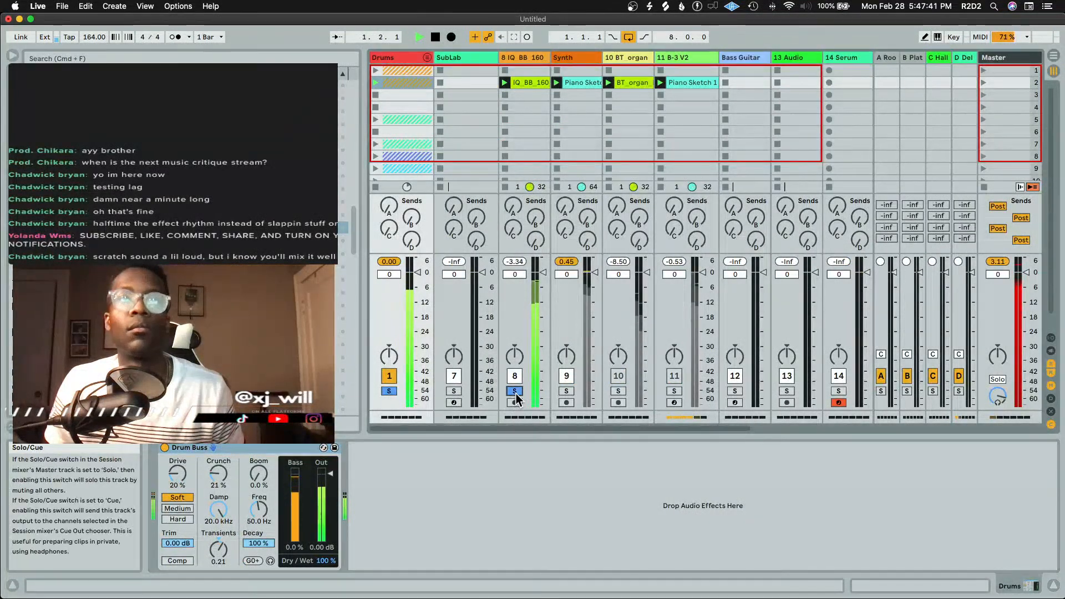
left_click(566, 391)
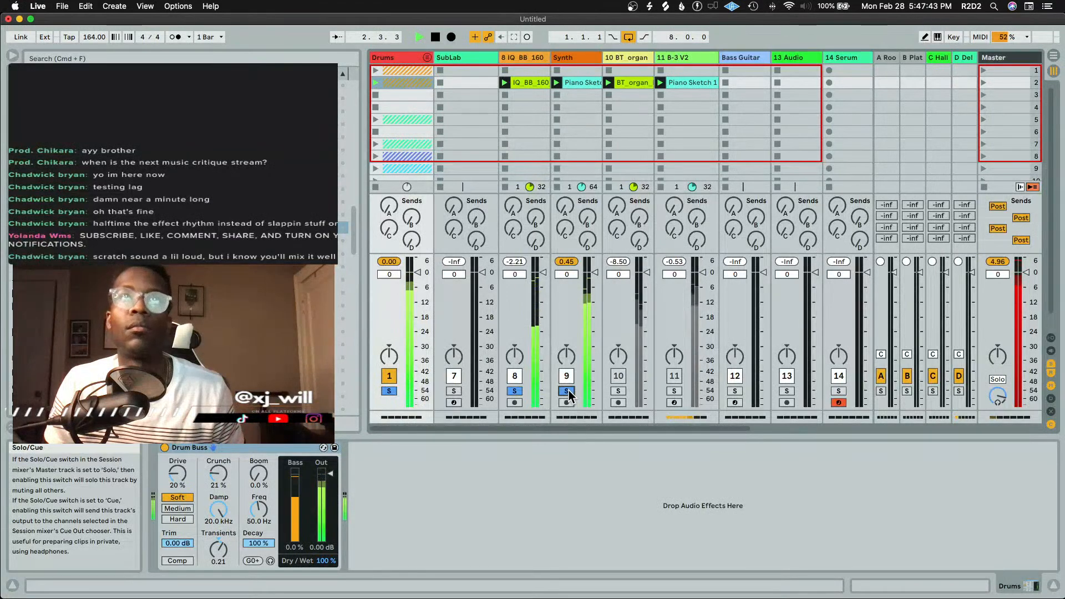
Reactivate Effectrix on the Synth track and remove HalfTime from its device chain
left_click(575, 57)
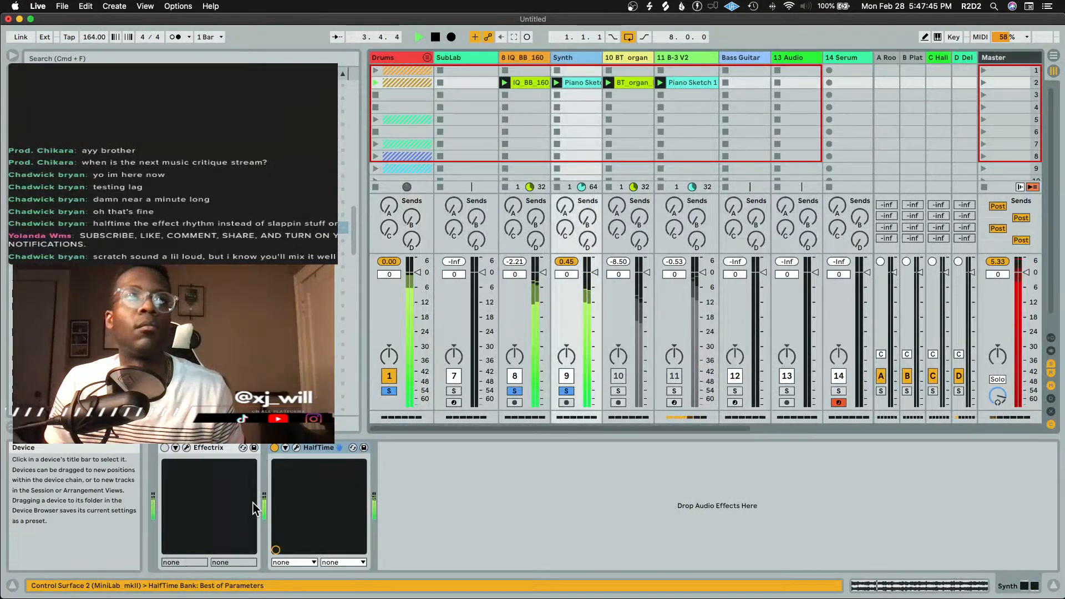
left_click(165, 446)
left_click(274, 447)
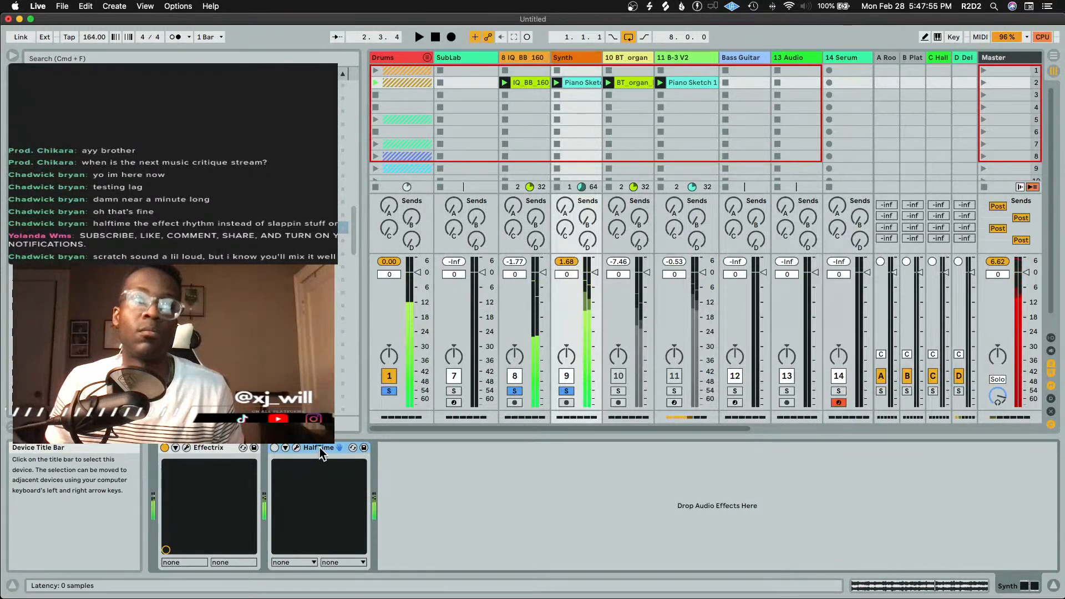
key("Delete")
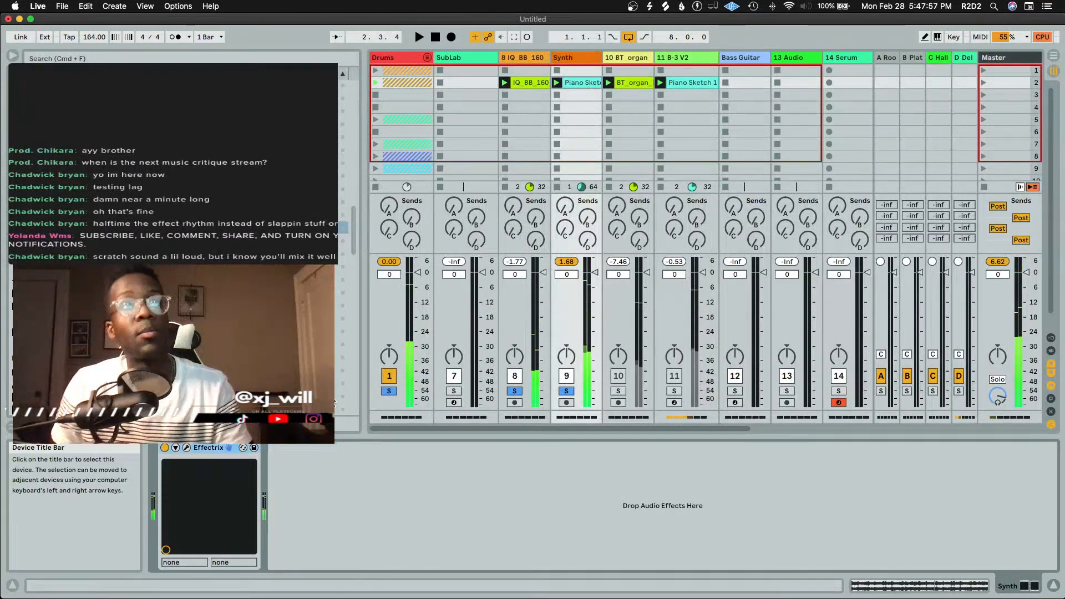
Open Pro-Q 3 on the snare chain of the Drum Rack, solo that chain and play it back
left_click(427, 58)
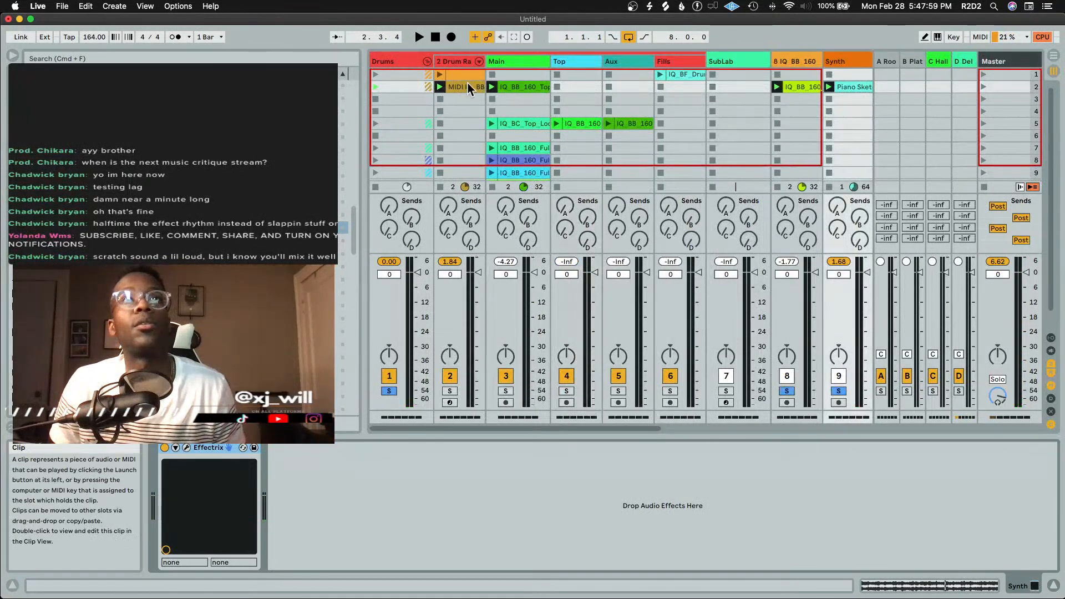
left_click(463, 62)
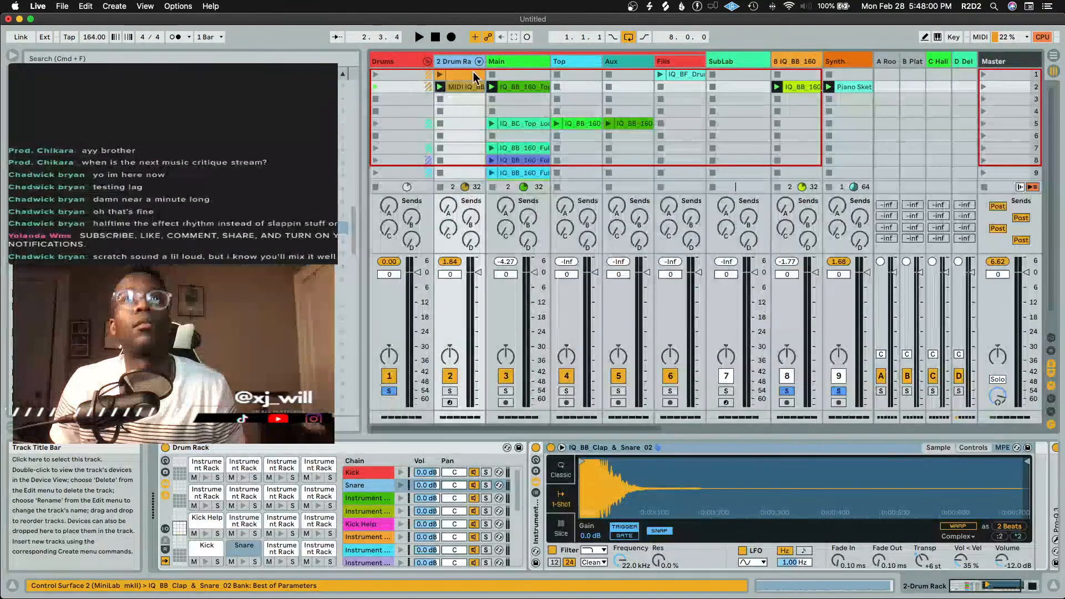
left_click(628, 475)
scroll(630, 475, "right", 5)
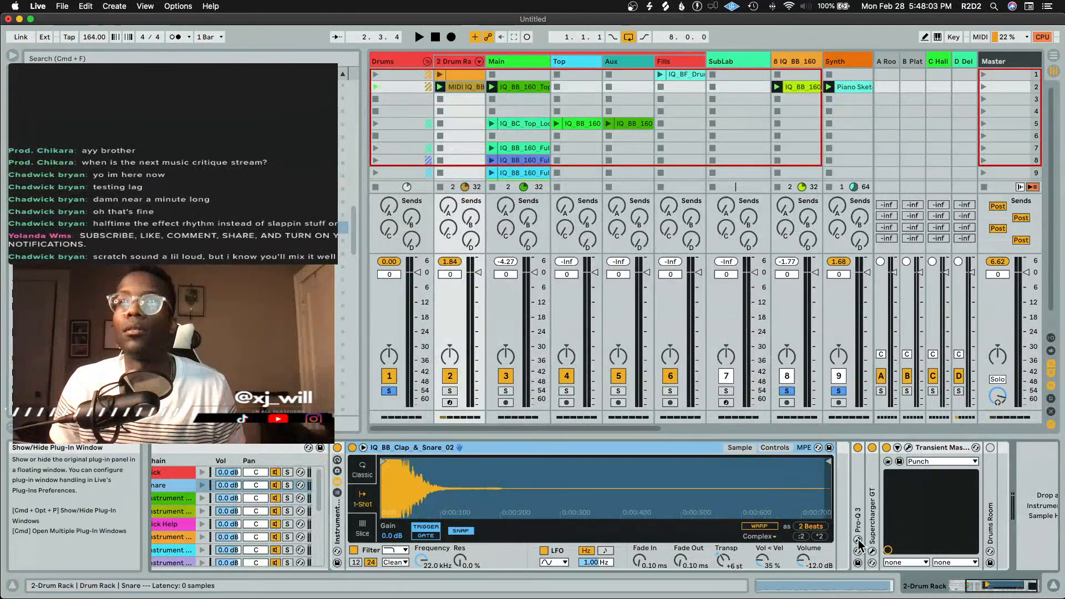
left_click(858, 540)
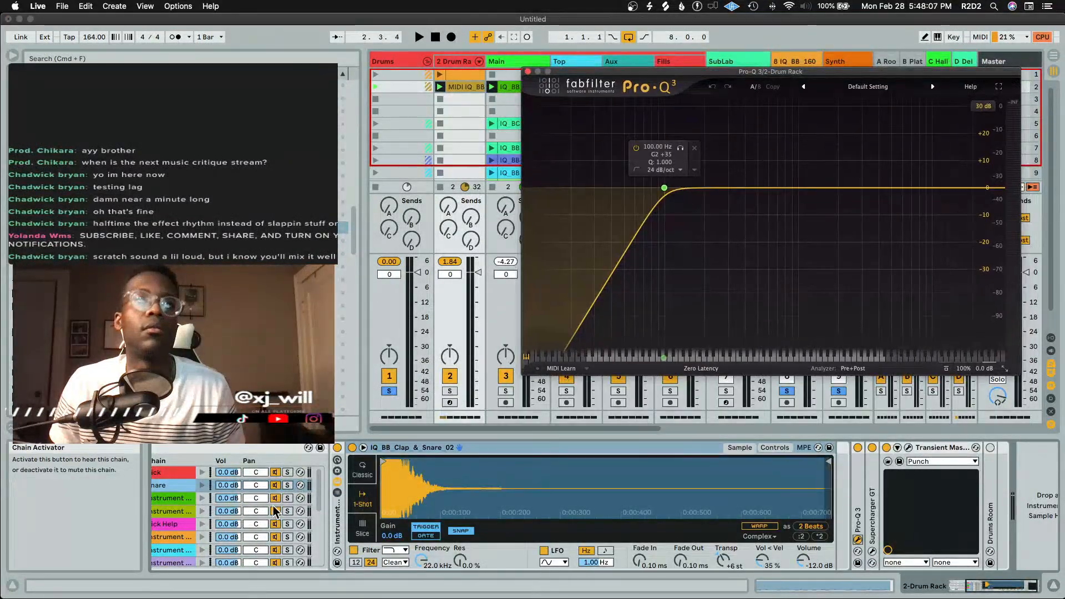
left_click(287, 485)
key("space")
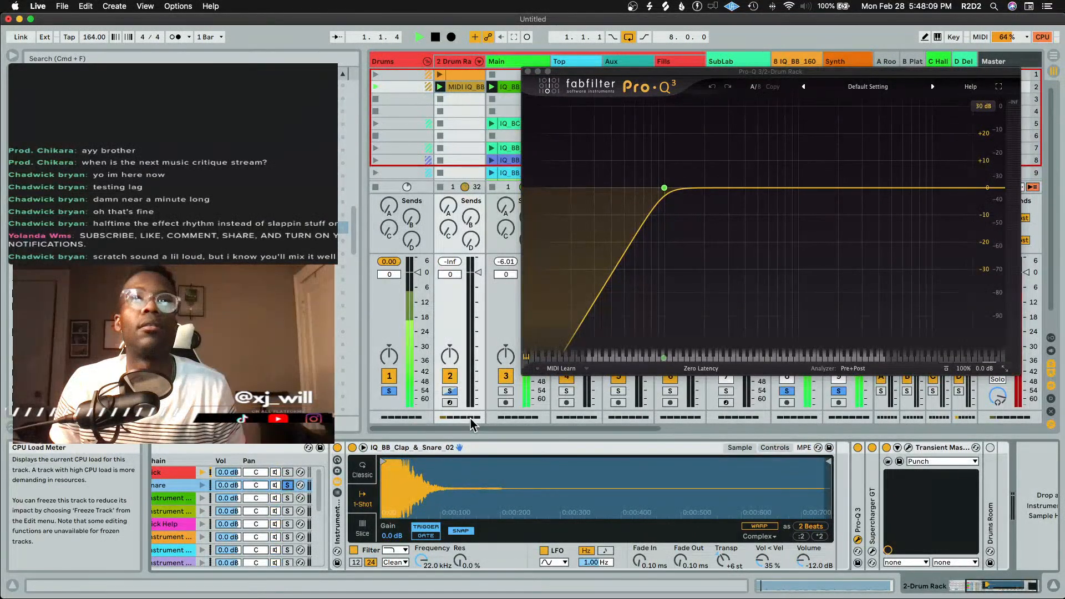
Add two narrow bell cuts at the snare's upper spectrum peaks in Pro-Q 3, one at 3438.4 Hz with -11.16 dB gain
mouse_move(854, 232)
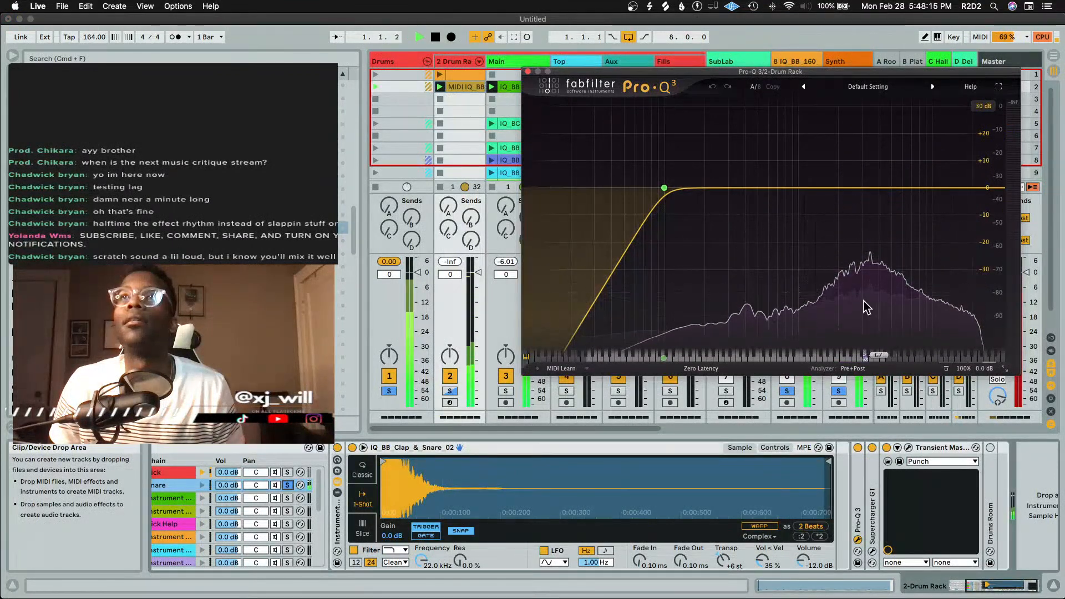
mouse_move(867, 179)
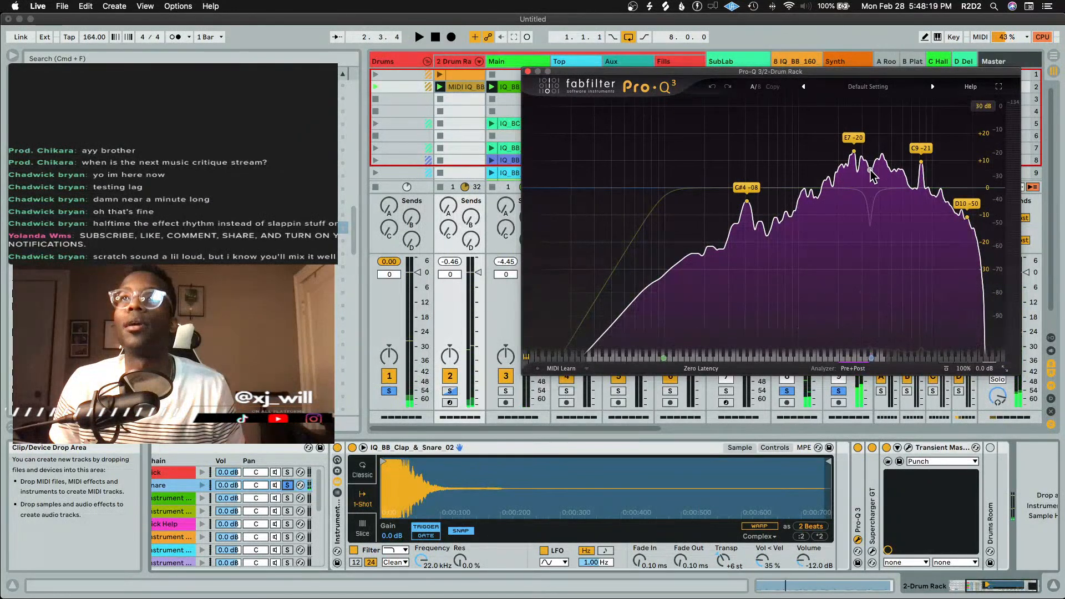
left_click_drag(869, 165, 870, 217)
key("space")
key("space")
key("space")
key("space")
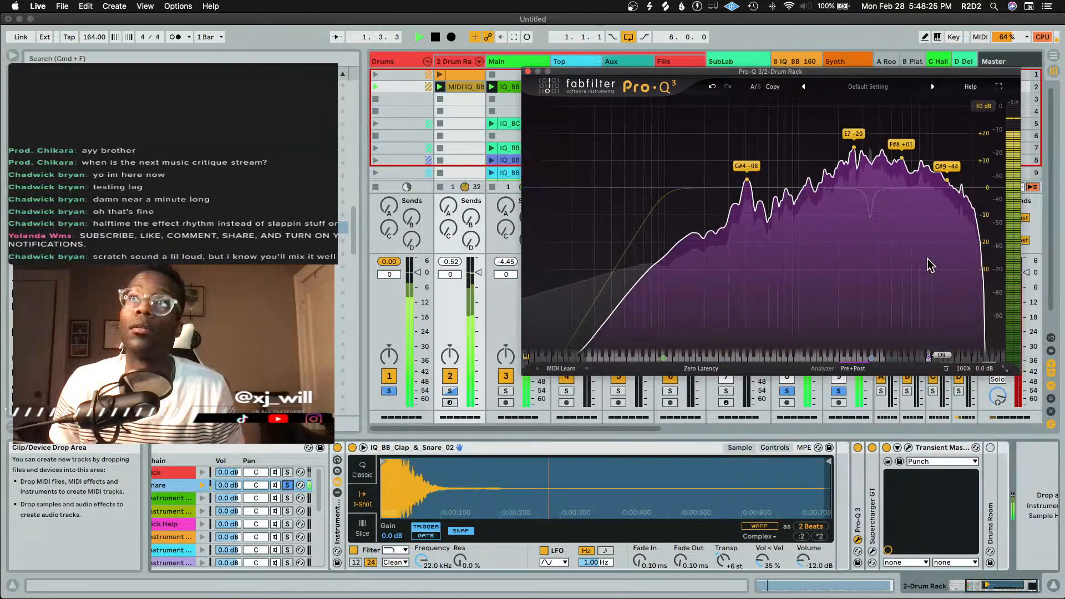
key("space")
left_click_drag(854, 149, 853, 190)
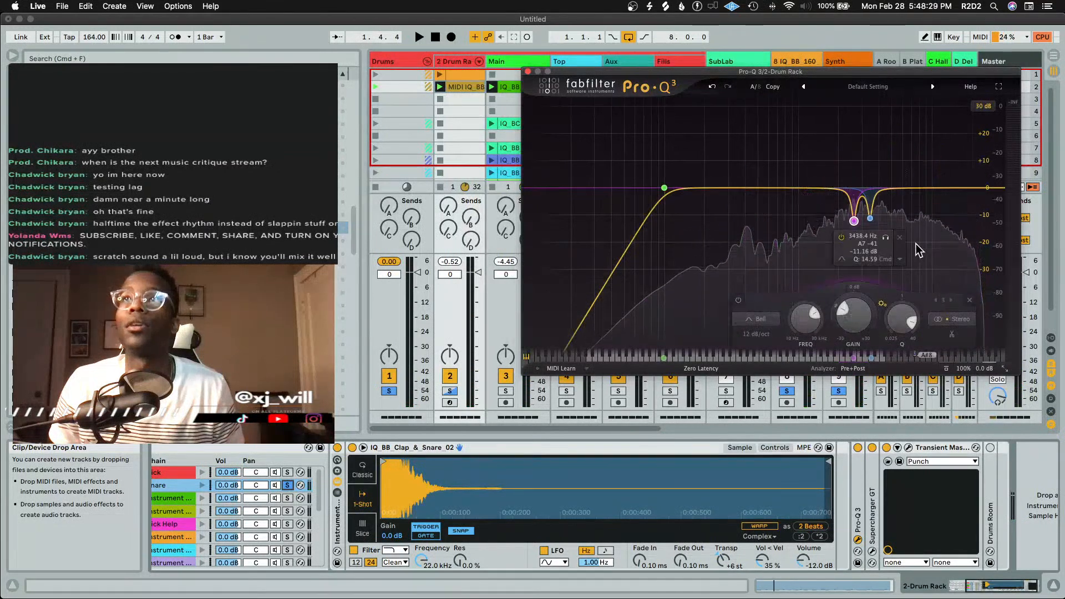
Make both snare bell cuts shallower, add negative dynamic range and narrow their Q together, then close Pro-Q 3
left_click_drag(917, 246, 808, 207)
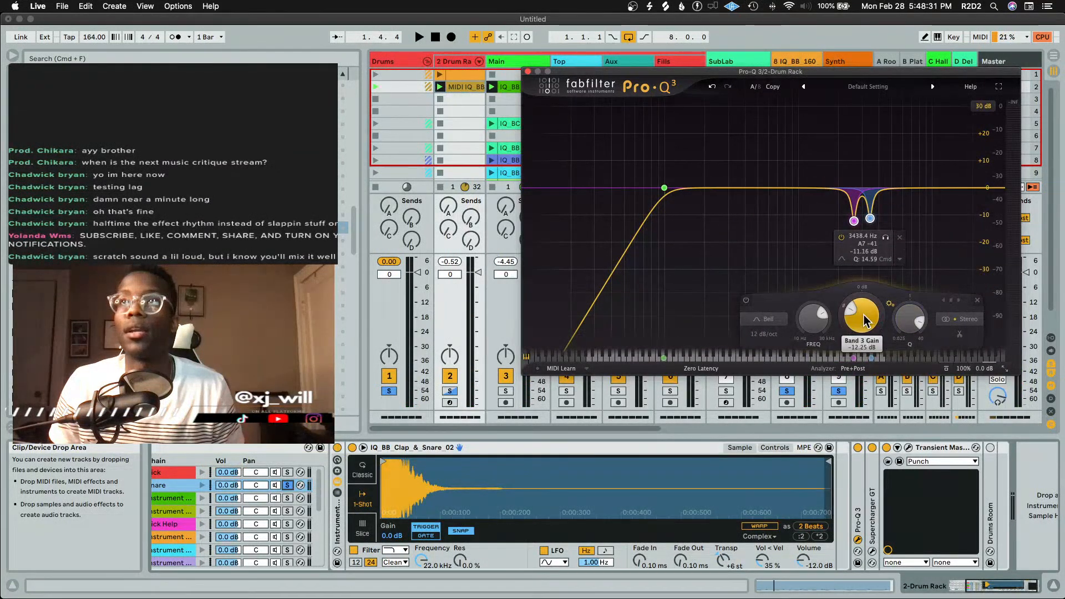
left_click_drag(867, 314, 869, 304)
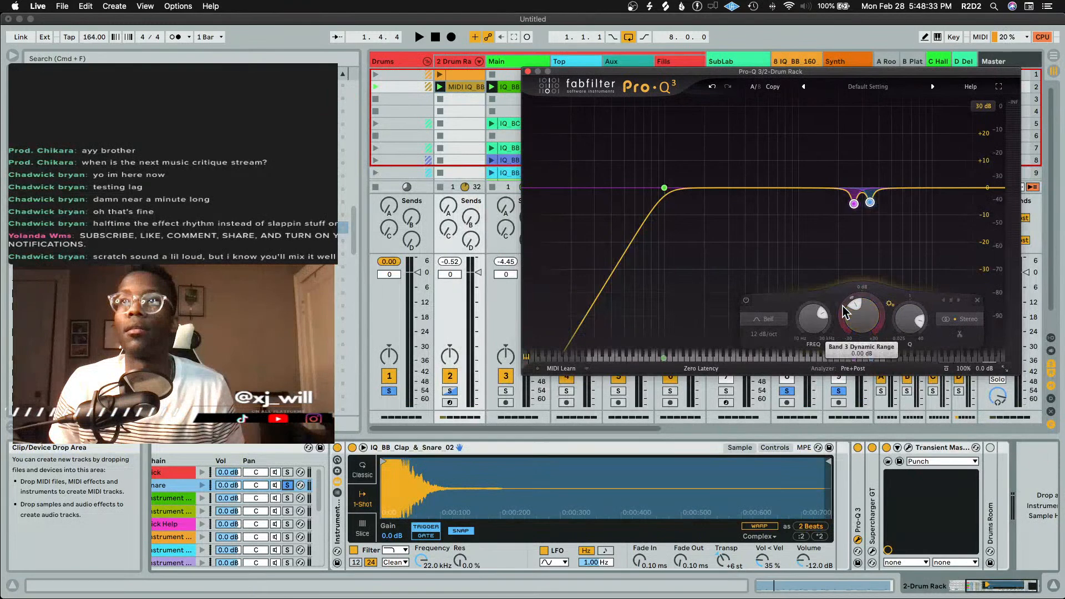
left_click_drag(830, 344, 825, 375)
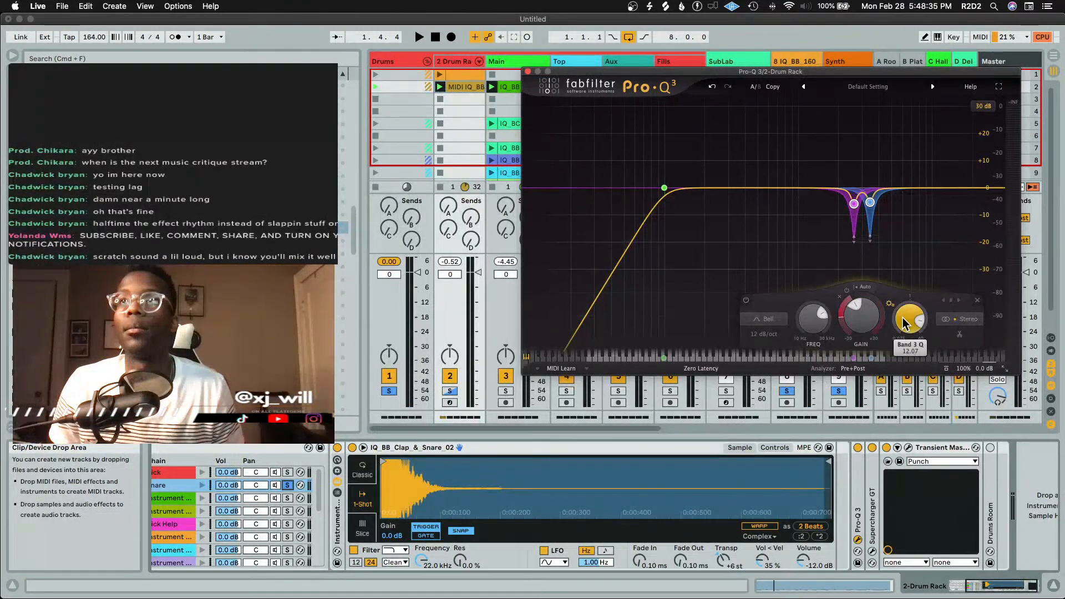
left_click_drag(908, 318, 911, 304)
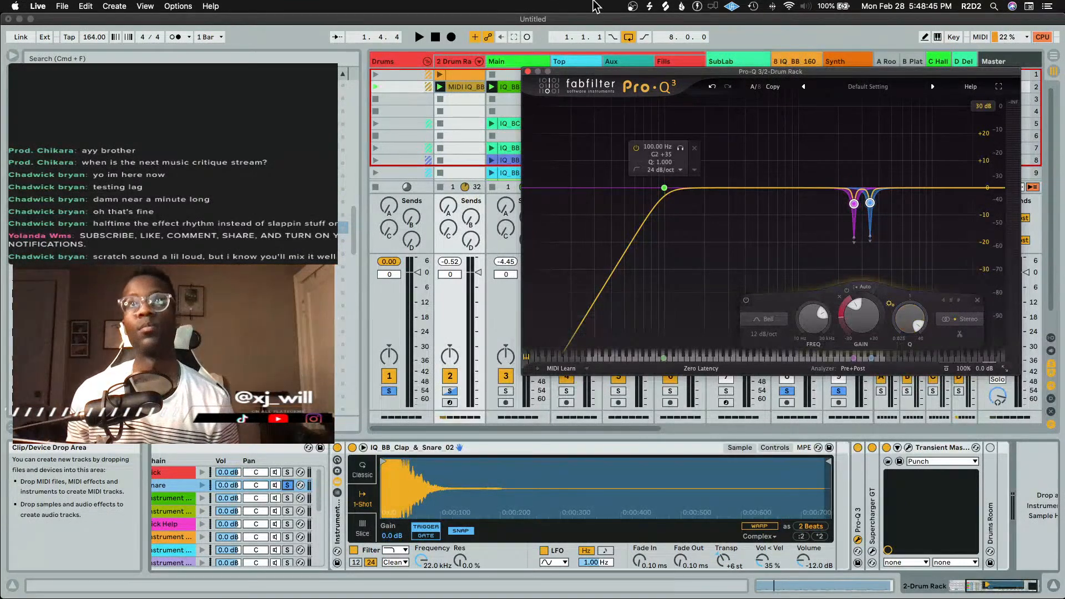
left_click(527, 72)
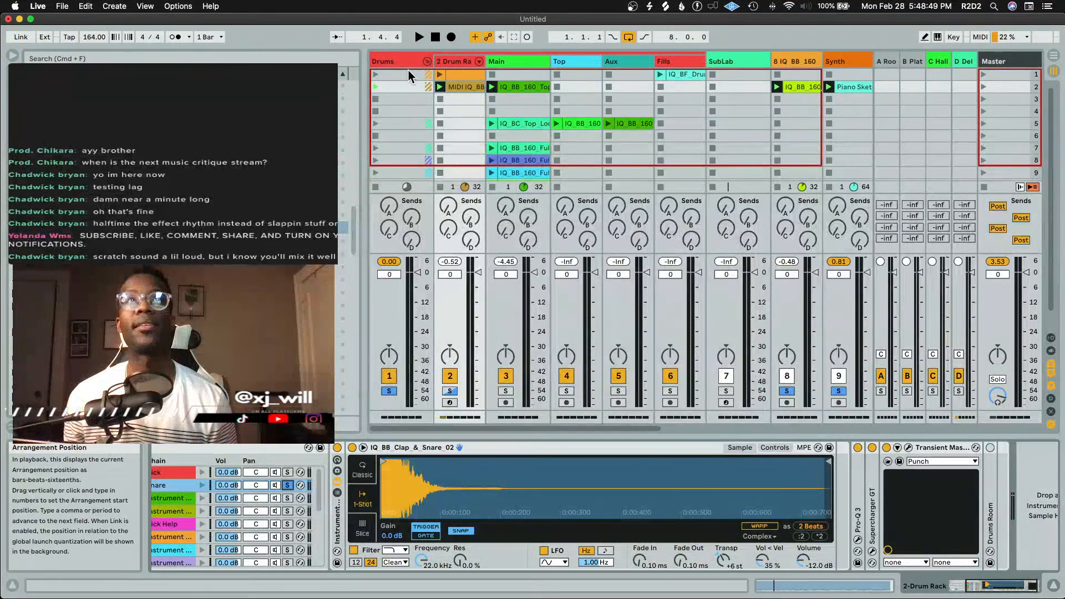
Unsolo the snare chain in the Drum Rack, fold the Drums group and play the soloed tracks together
left_click(427, 61)
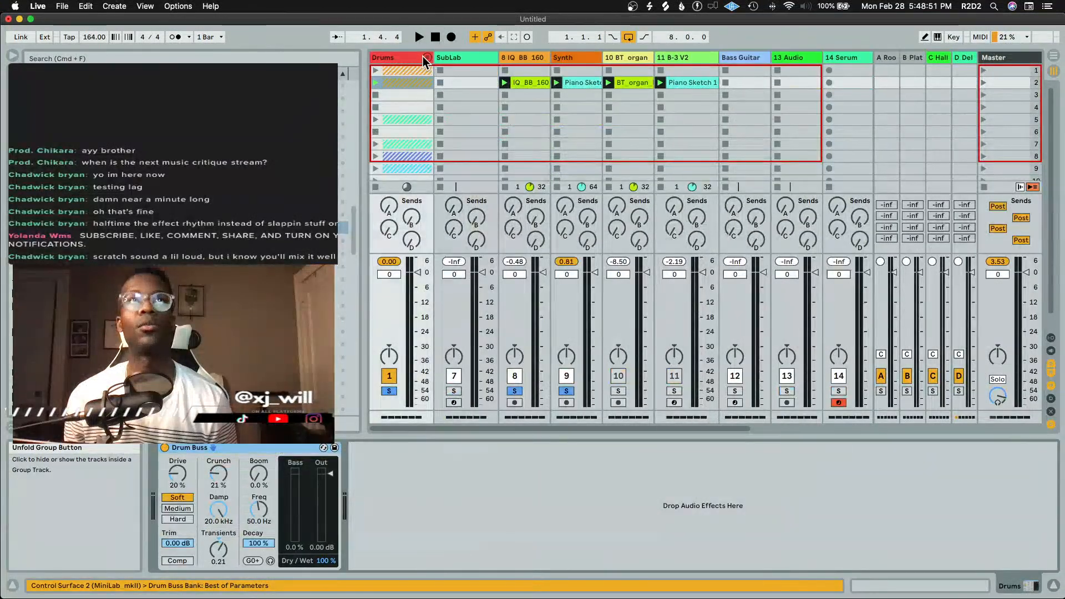
left_click(426, 58)
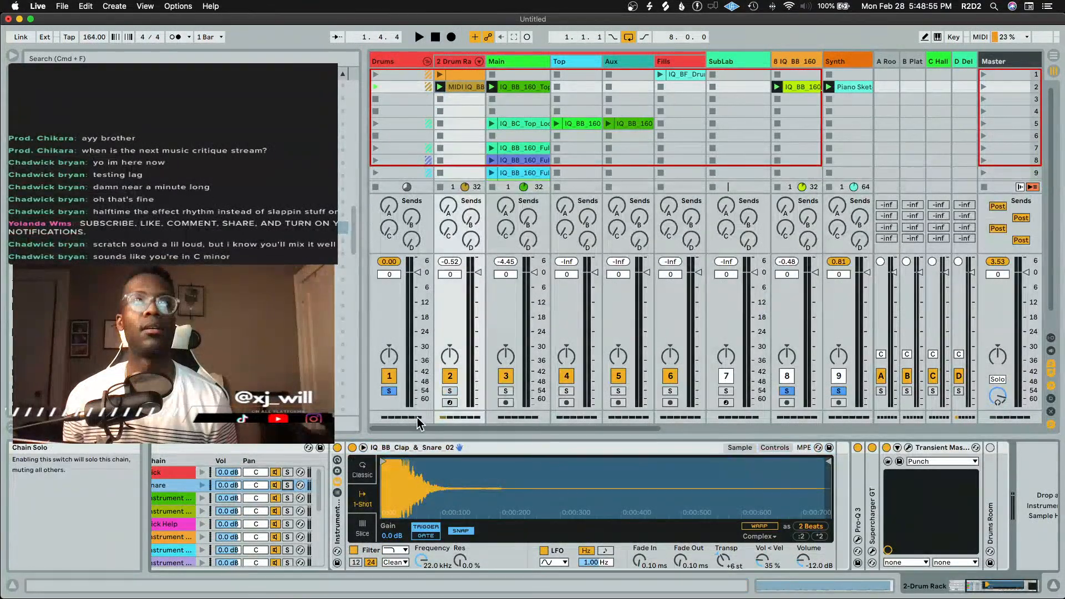
left_click(426, 60)
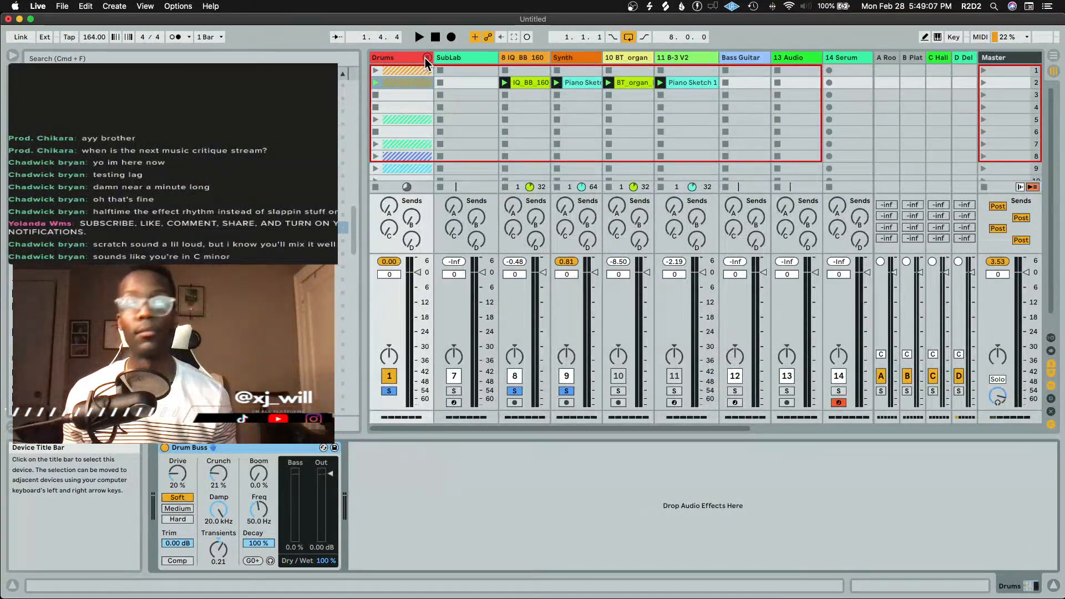
key("space")
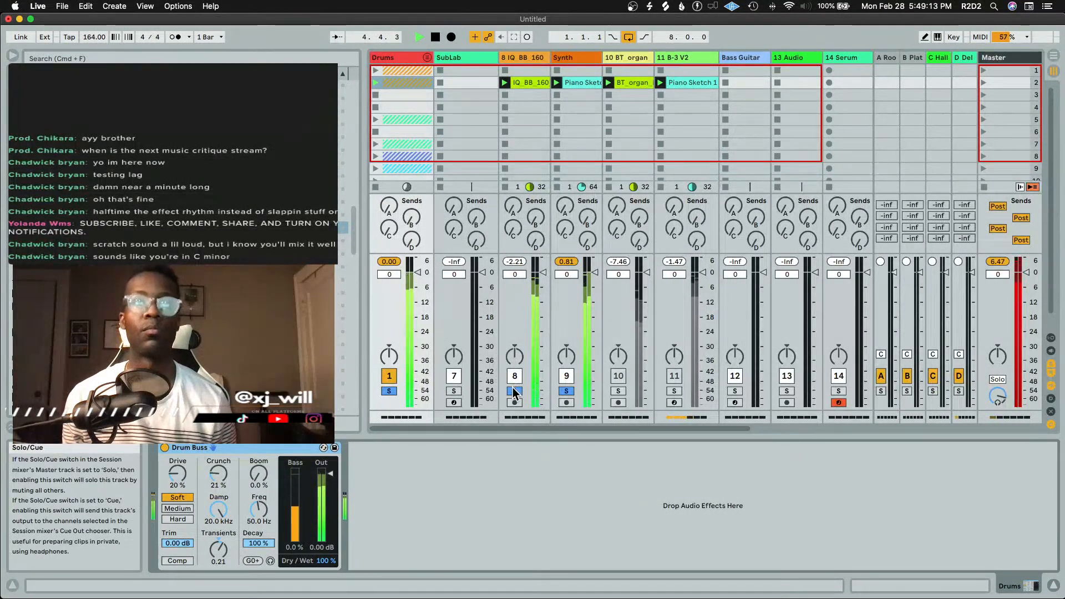
Unsolo the Drums, 8 IQ_BB_160 and Synth tracks and play back the beat
left_click(389, 391)
key("space")
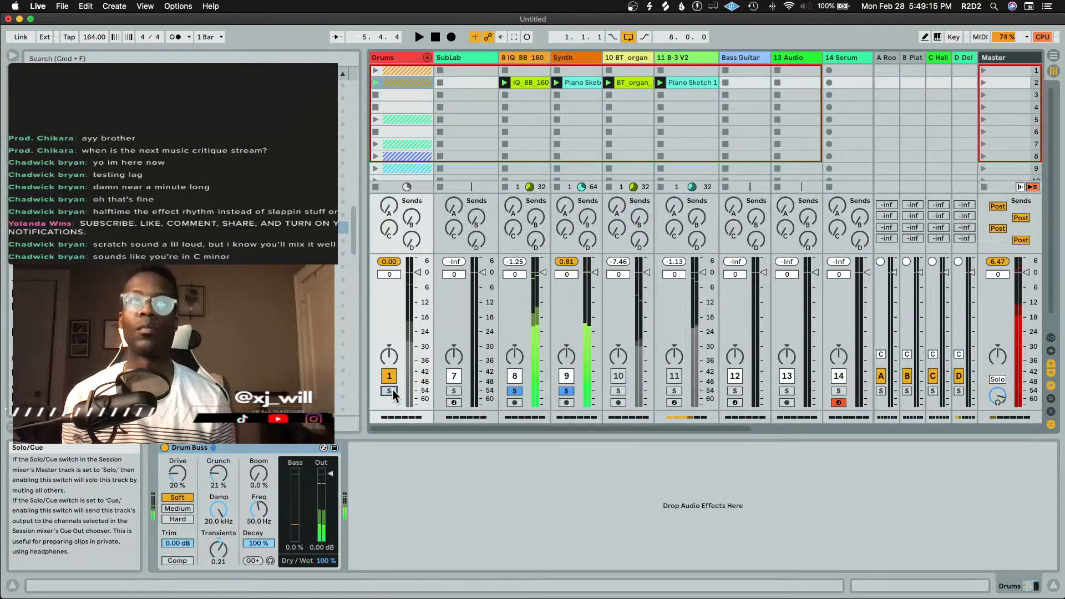
left_click(567, 391)
key("space")
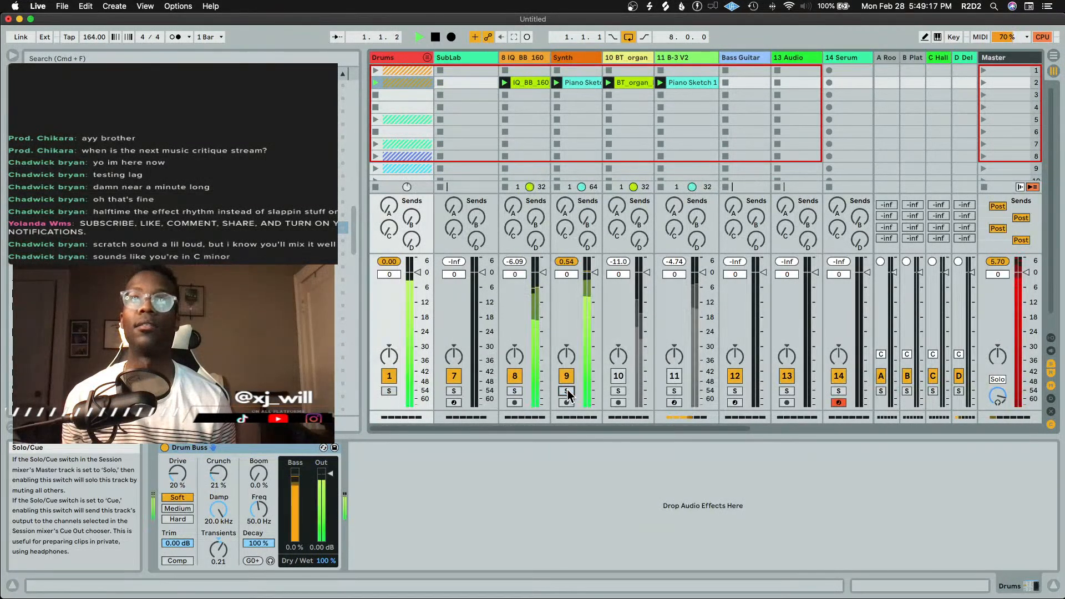
Solo the 11 B-3 V2 track, add the Decap Sat rack with Decapitator after the instrument and show the plug-in window
left_click(674, 391)
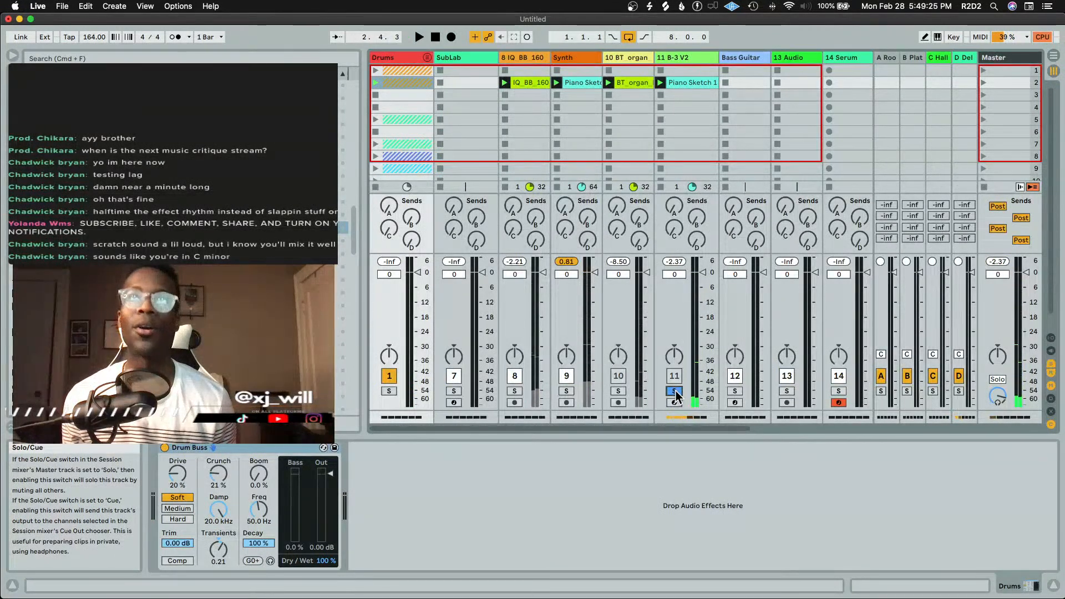
left_click(688, 58)
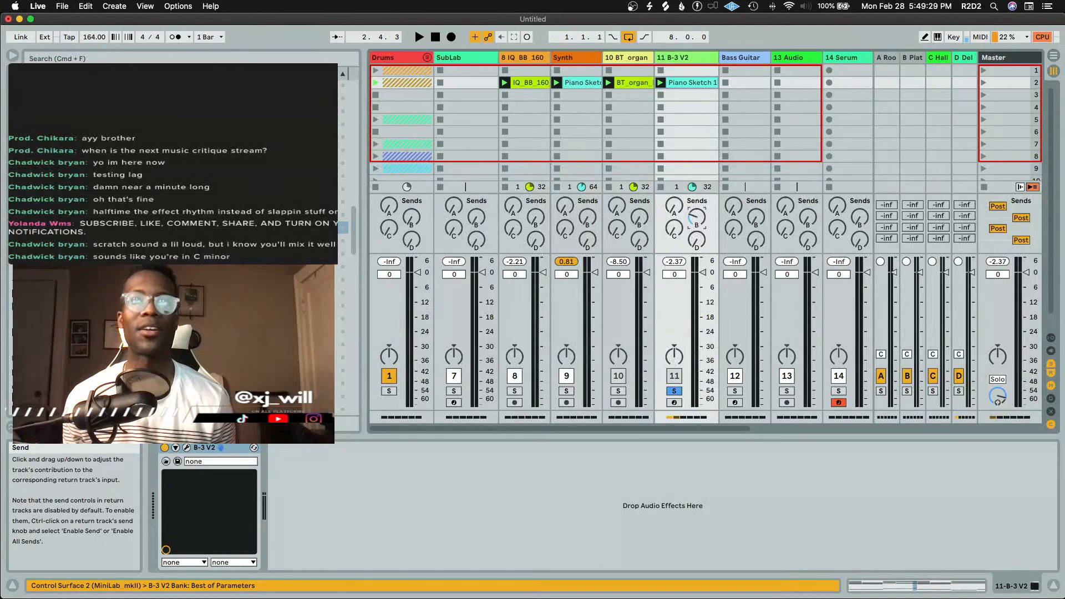
left_click(304, 488)
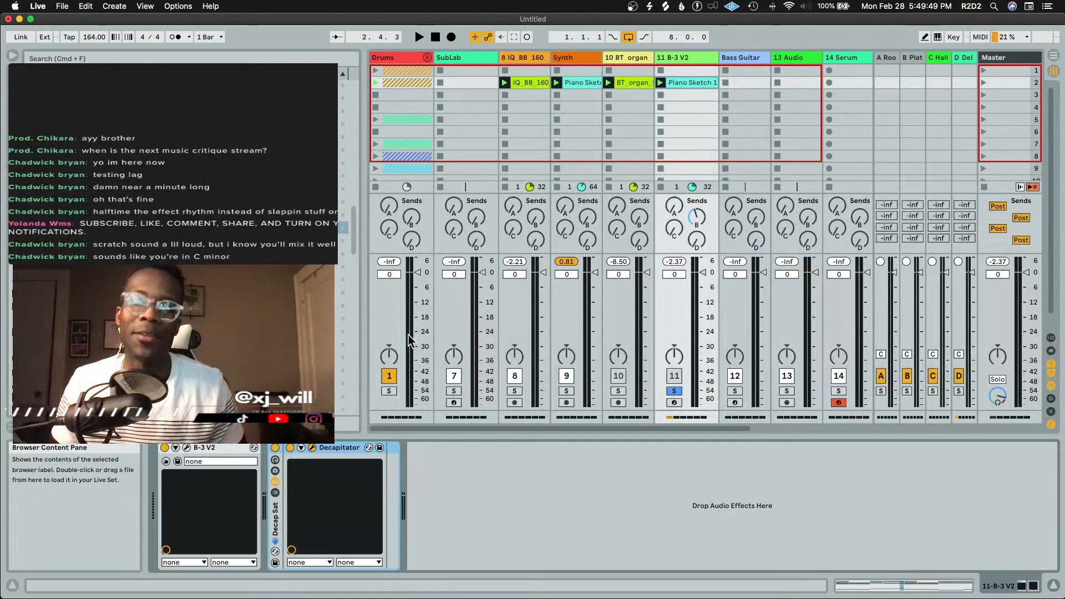
left_click_drag(477, 598, 631, 200)
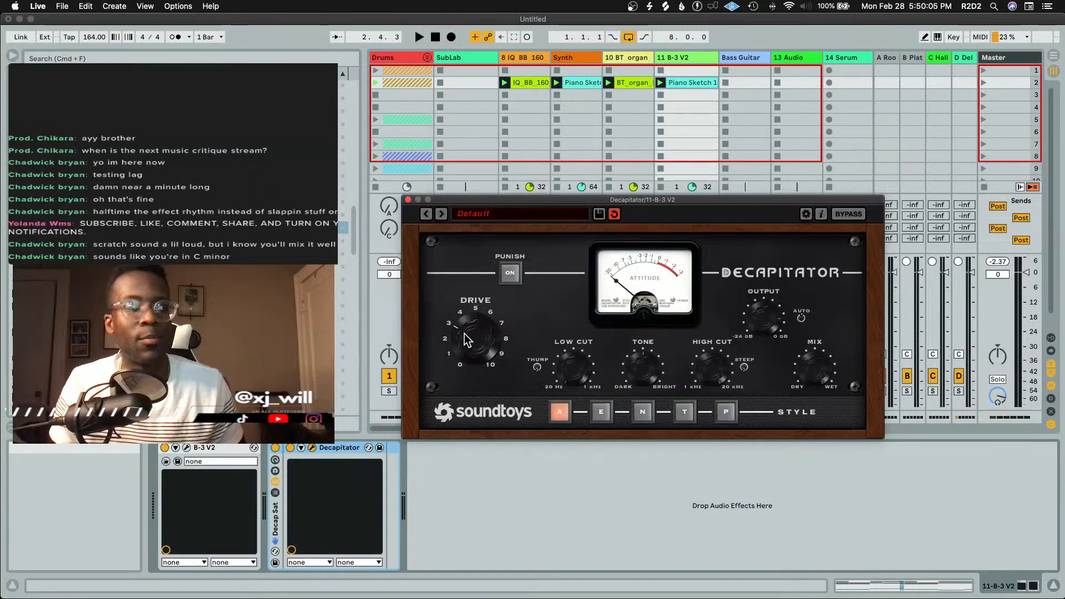
Adjust the organ's Decapitator drive during playback, compare the E style and return to A, then close the plug-in
left_click_drag(466, 335, 466, 339)
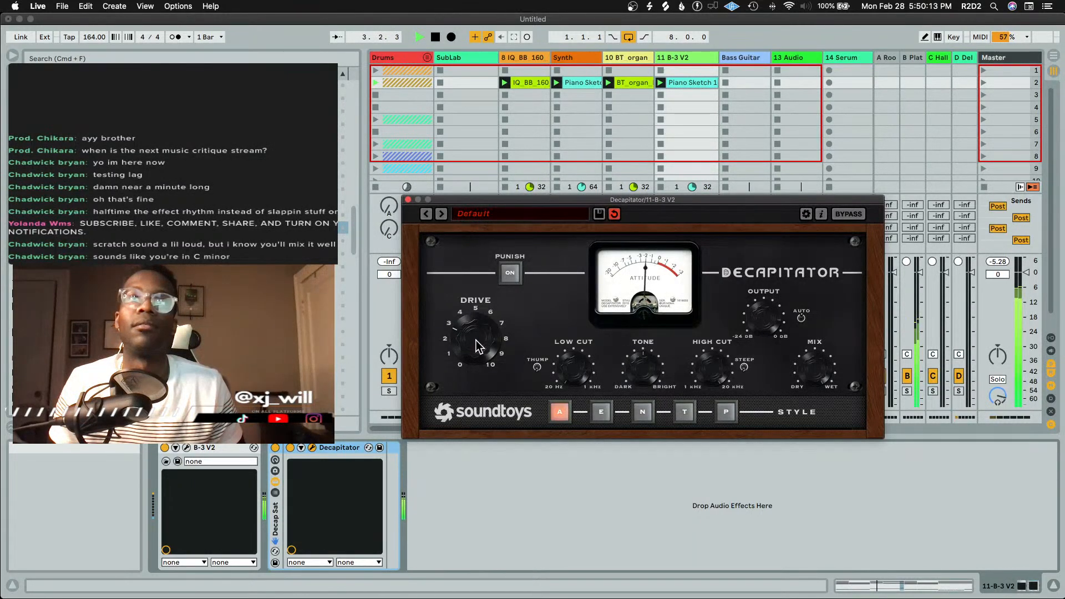
key("space")
key("space")
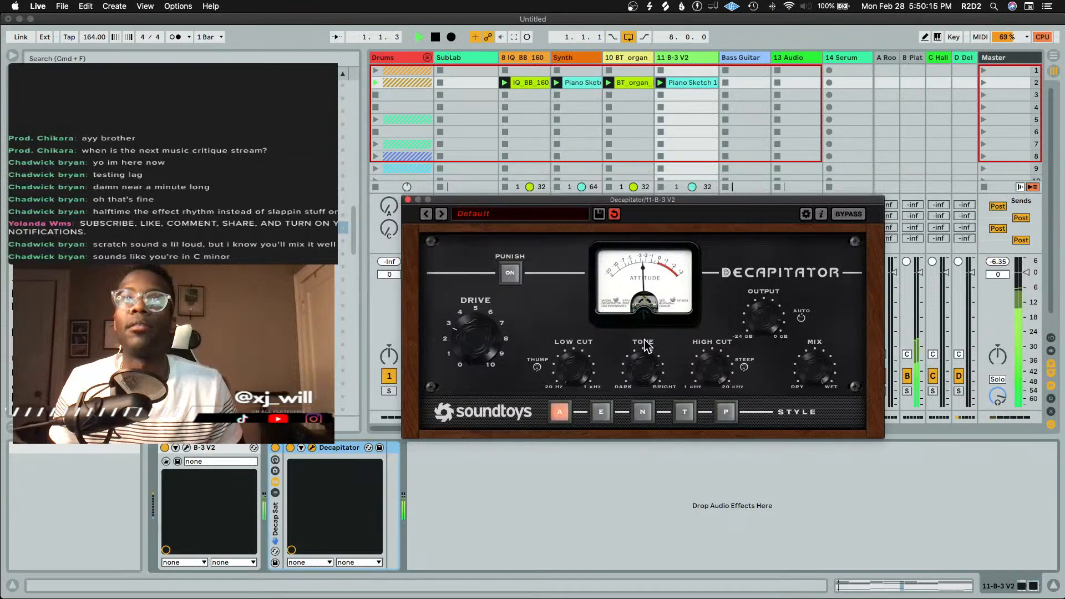
left_click(600, 413)
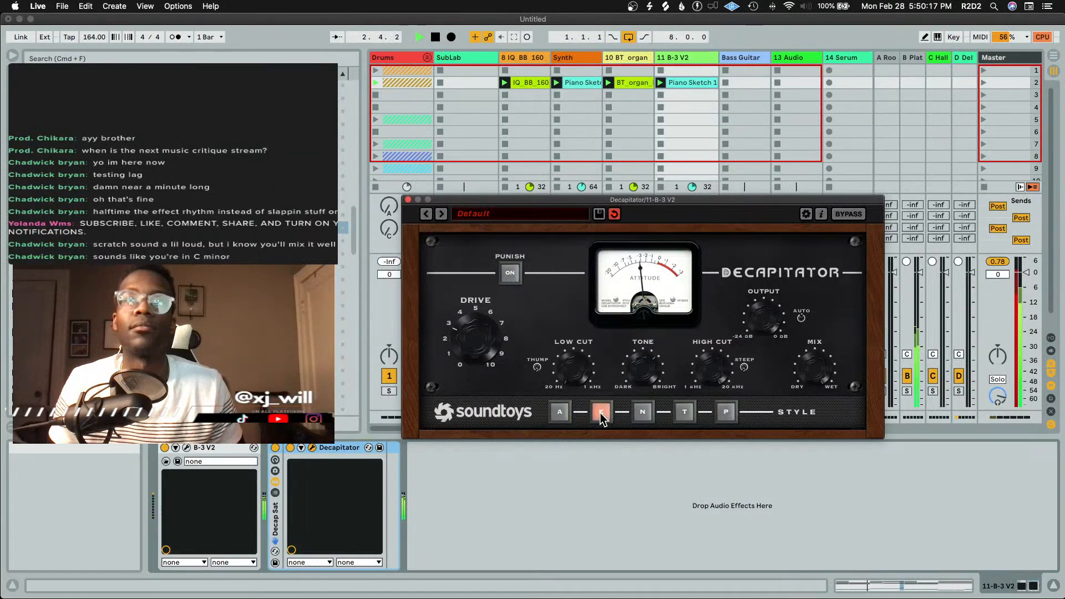
left_click(566, 412)
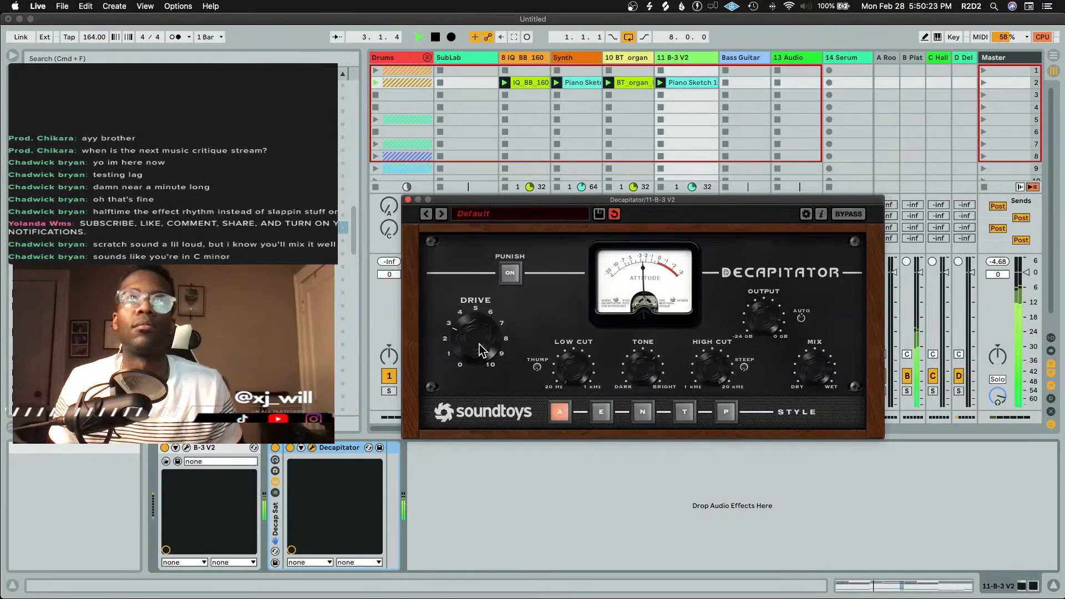
key("space")
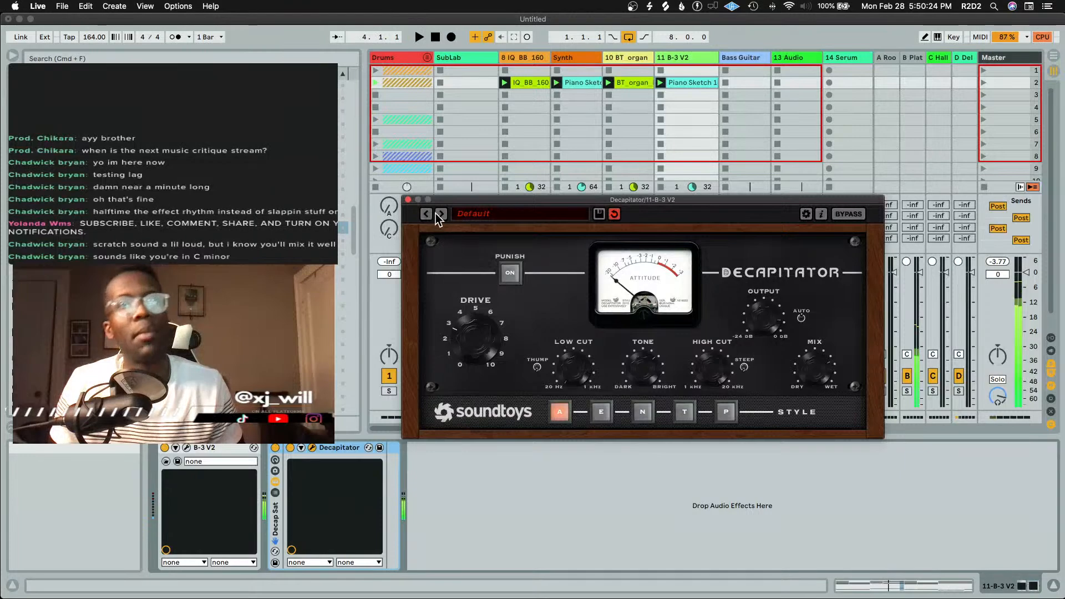
left_click(408, 199)
Play the organ alone, unsolo the 11 B-3 V2 track and play back the full beat
key("space")
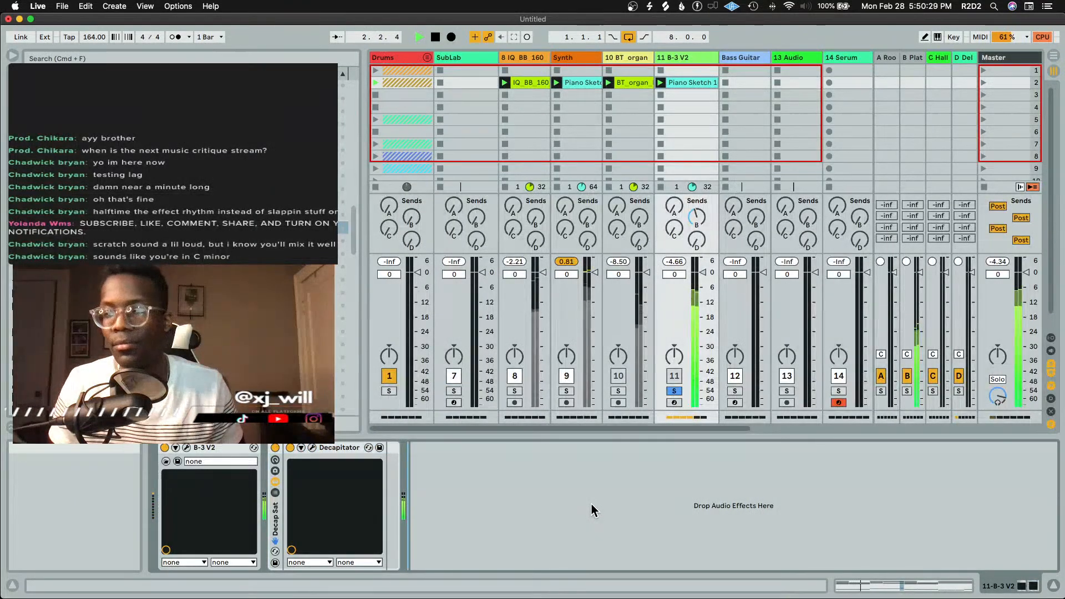
key("space")
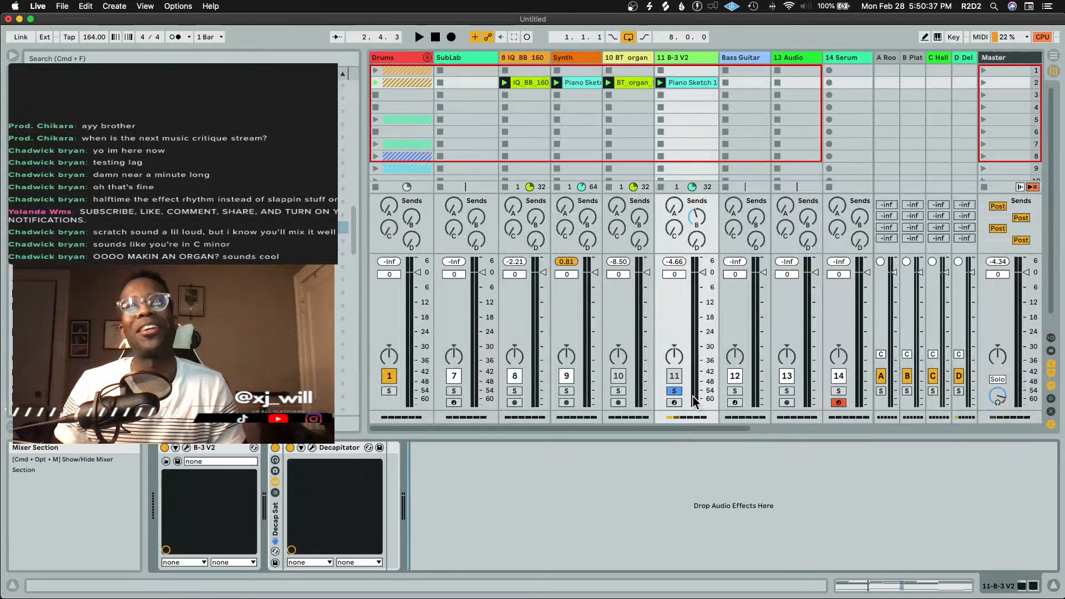
key("space")
left_click(674, 390)
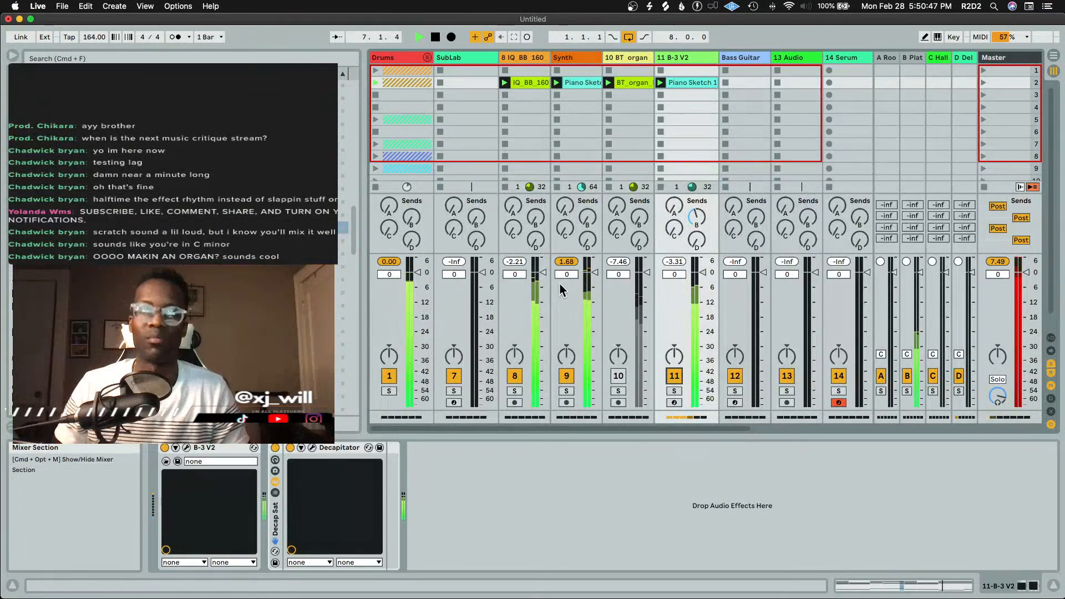
key("space")
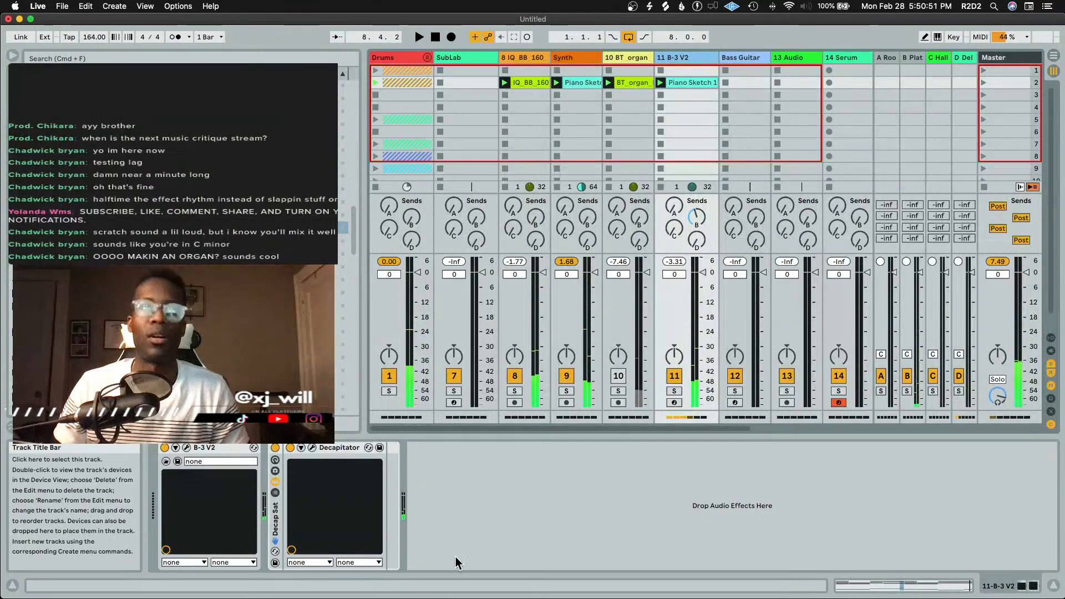
left_click(446, 513)
key("super+v")
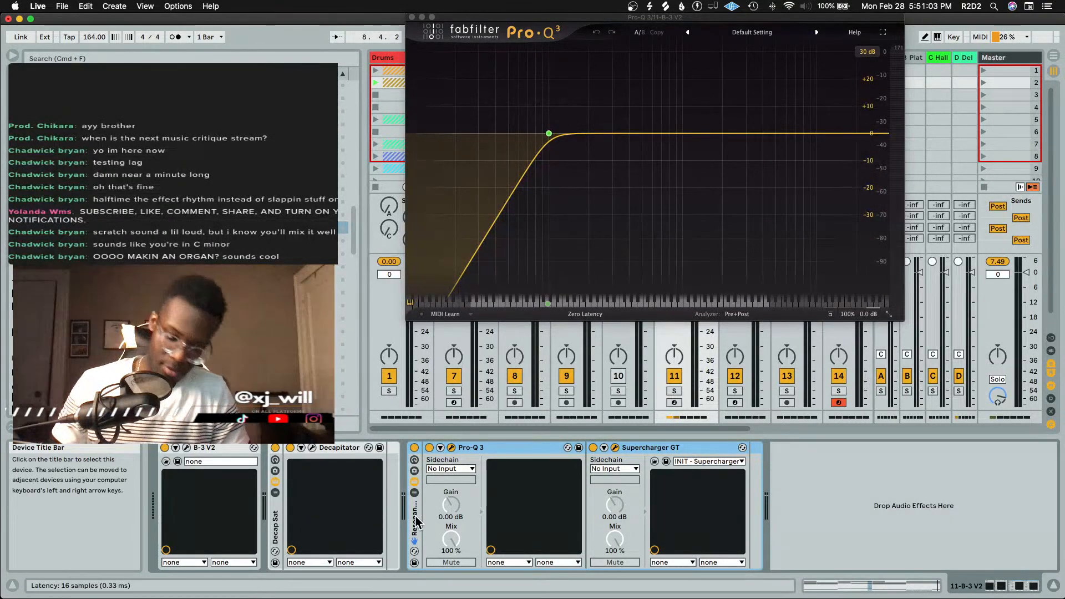
key("Delete")
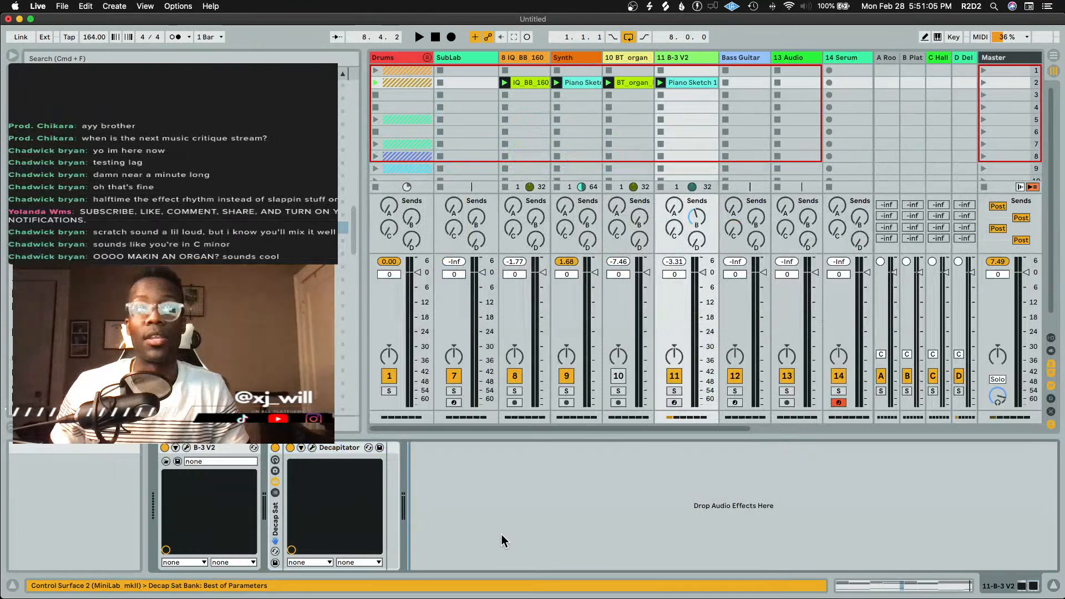
Add a Mono utility after Decapitator on the organ track, turn Mono off, lower its gain to -7.22 dB and play back
left_click_drag(500, 535, 501, 536)
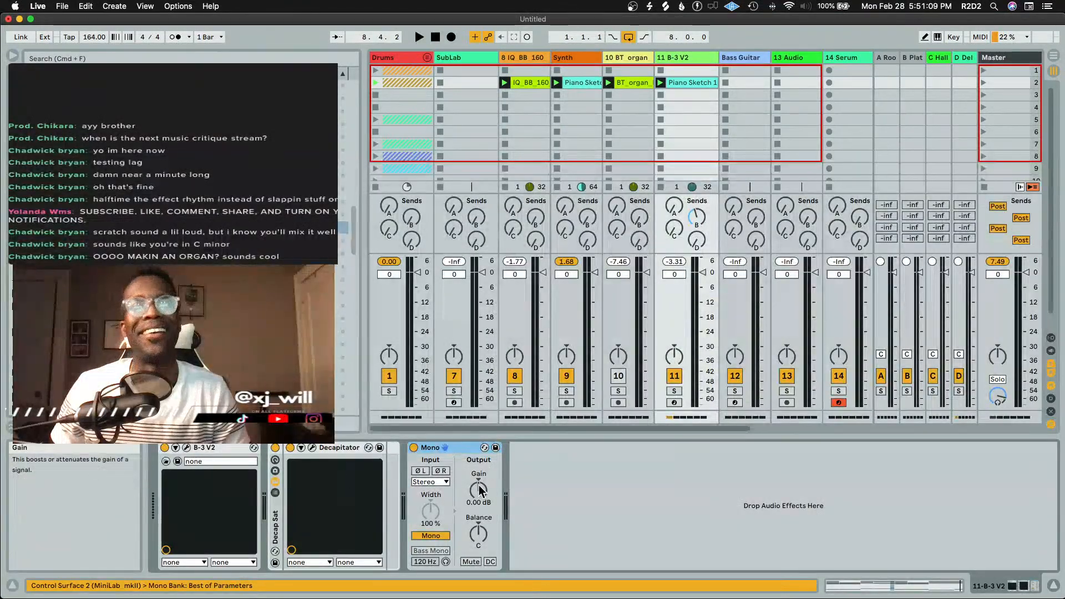
left_click(431, 536)
left_click_drag(478, 492, 478, 505)
key("space")
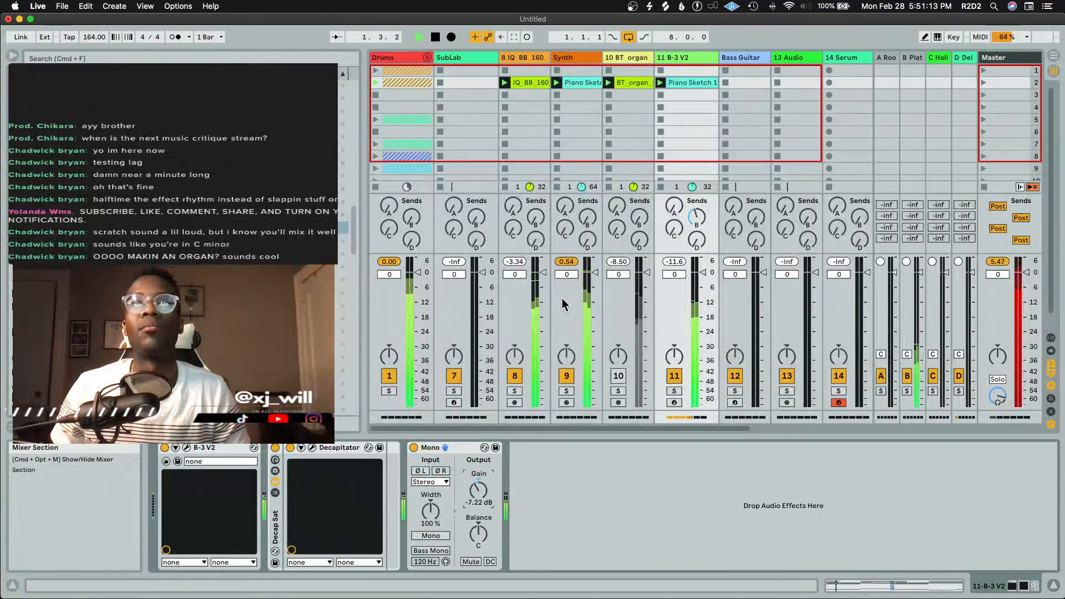
Solo the Synth track, add the Decap Sat rack after Effectrix, raise Decapitator's drive and select the E style
left_click(566, 392)
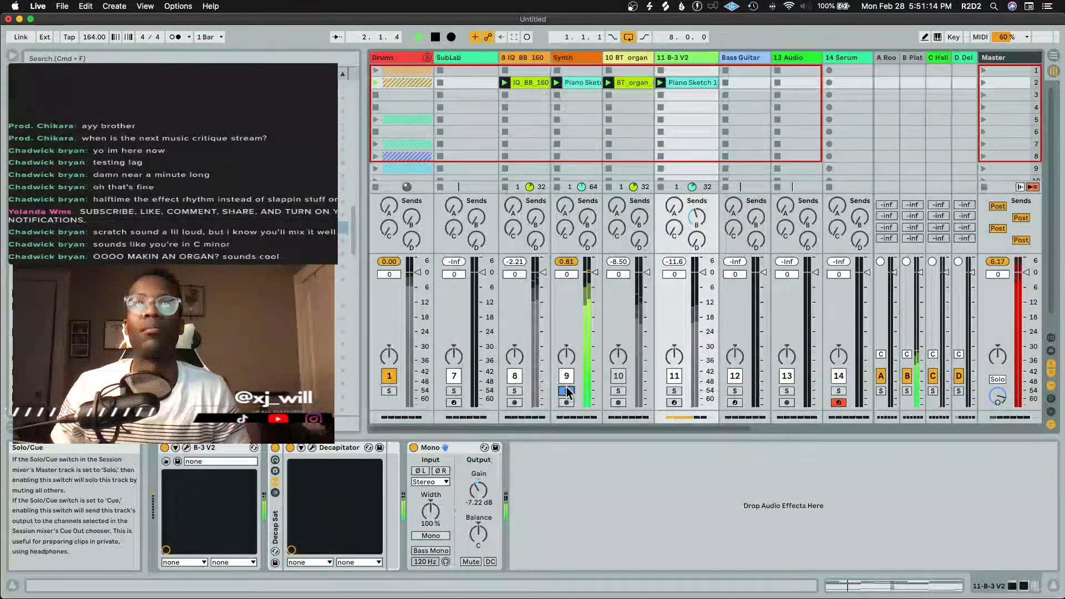
left_click(585, 57)
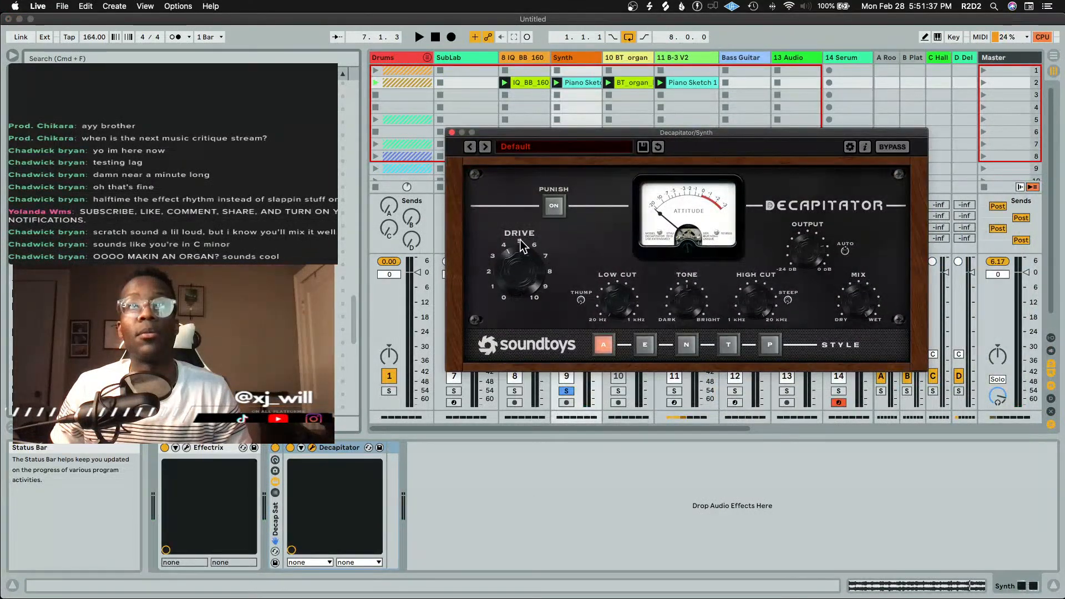
key("space")
left_click_drag(519, 281, 521, 263)
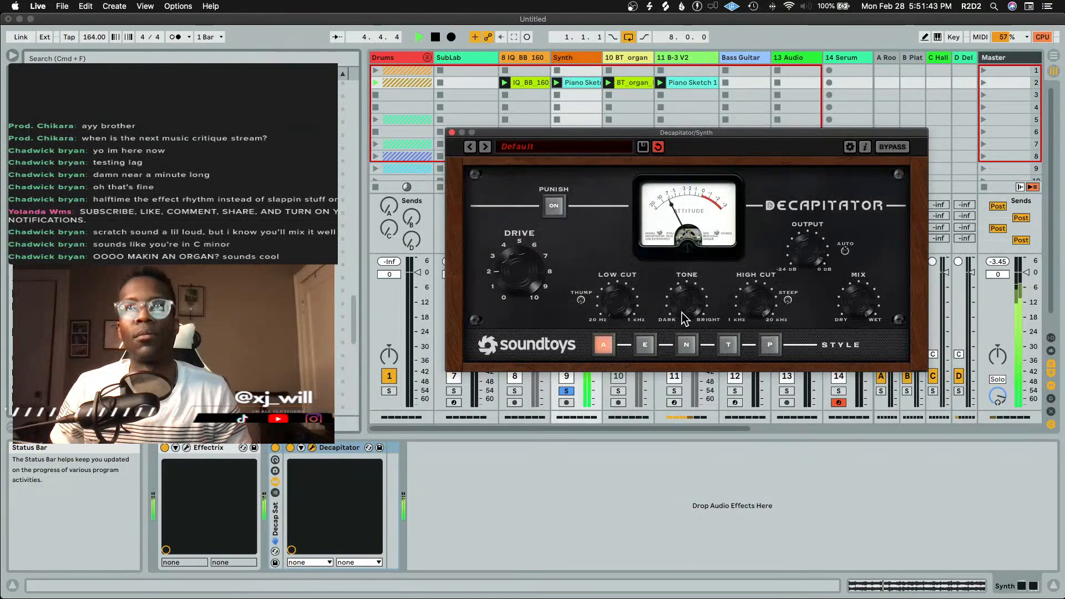
left_click(645, 343)
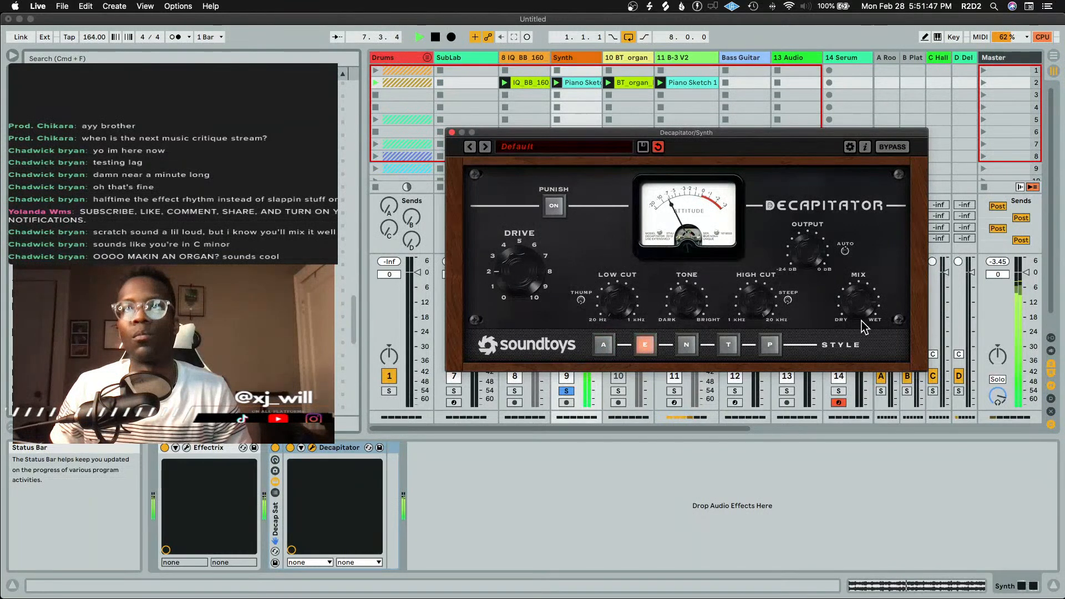
left_click(451, 132)
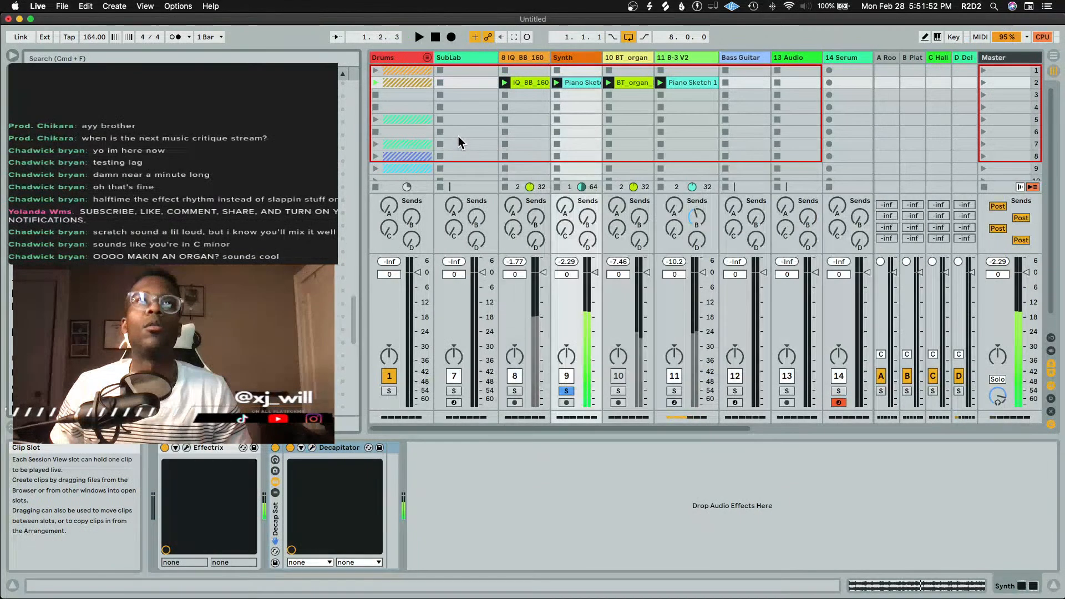
Unsolo the Synth track and freeze it
left_click(566, 391)
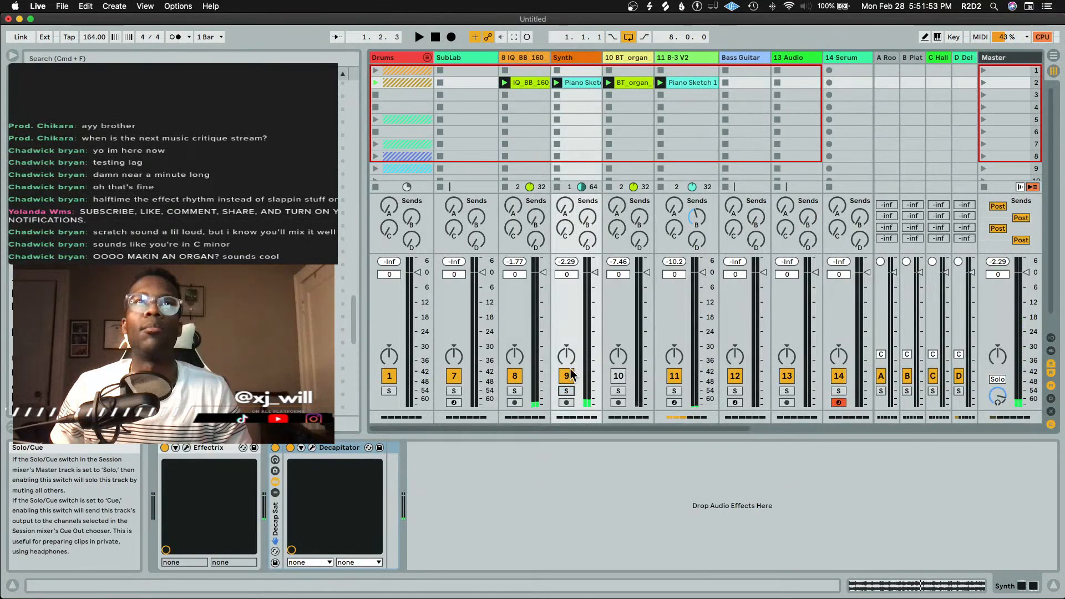
right_click(583, 56)
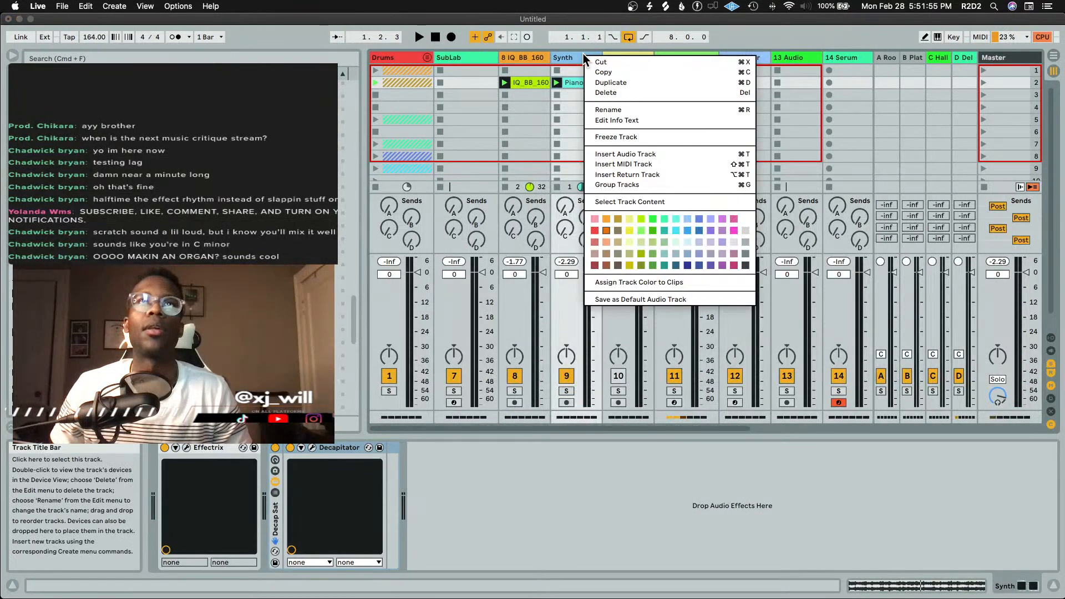
left_click(624, 133)
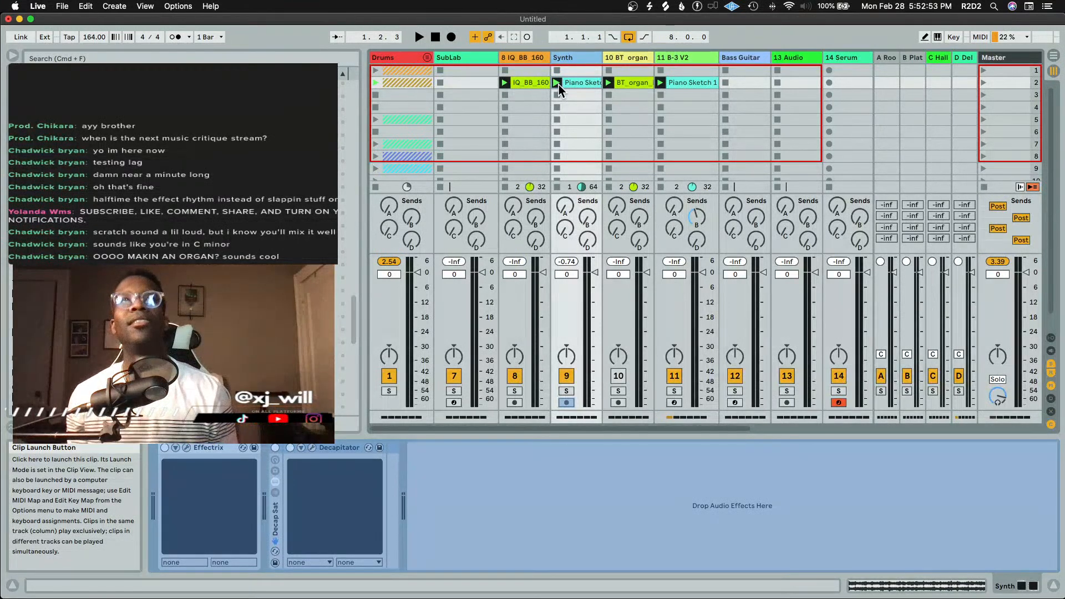
Insert a new audio track after Synth and place the frozen Piano Sketch 1 clip on it at bar 1 in Arrangement View
key("super+shift+t")
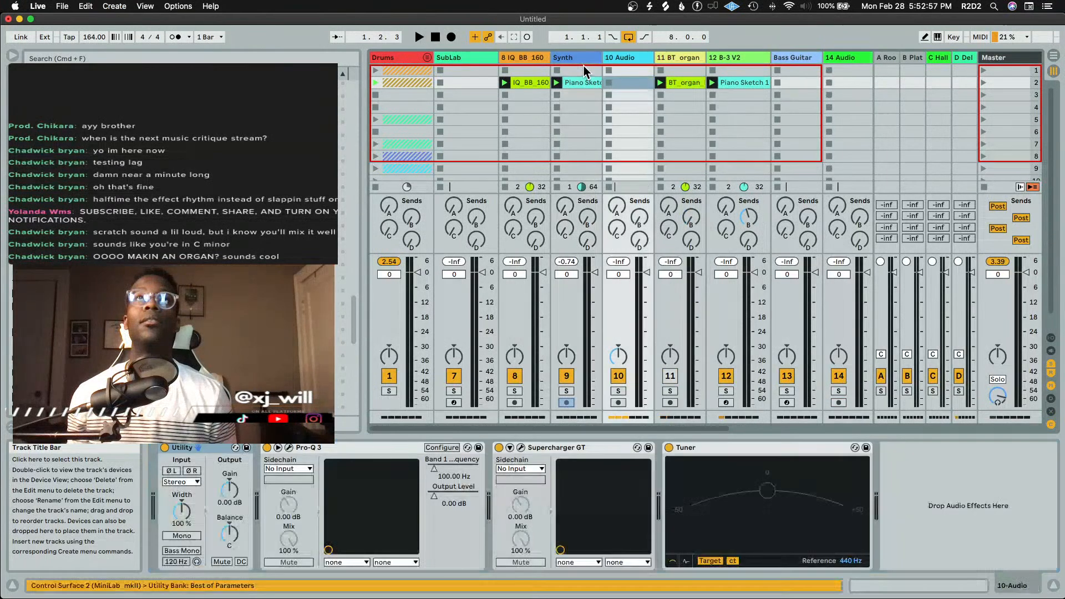
key("Tab")
key("Tab")
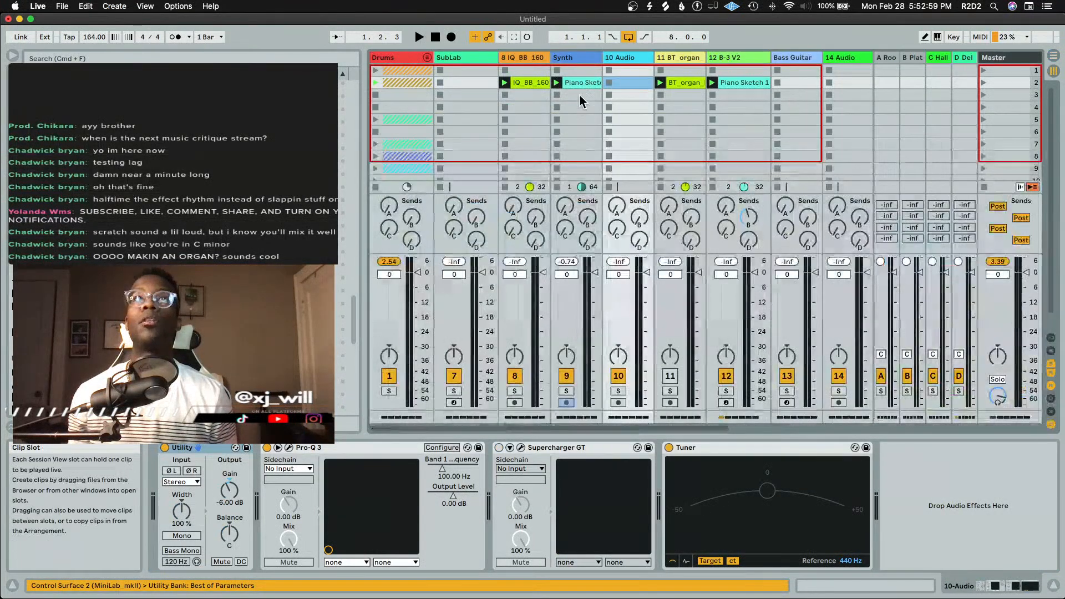
mouse_move(585, 78)
left_mouse_down()
mouse_move(466, 304)
mouse_move(433, 340)
mouse_move(433, 263)
mouse_move(379, 239)
left_mouse_up()
key("Tab")
left_click(504, 207)
left_click_drag(503, 207, 502, 206)
Extend the arrangement loop to 16 bars and solo the 10 Piano Sketch 1 track during playback
scroll(584, 235, "down", 5)
scroll(584, 235, "right", 3)
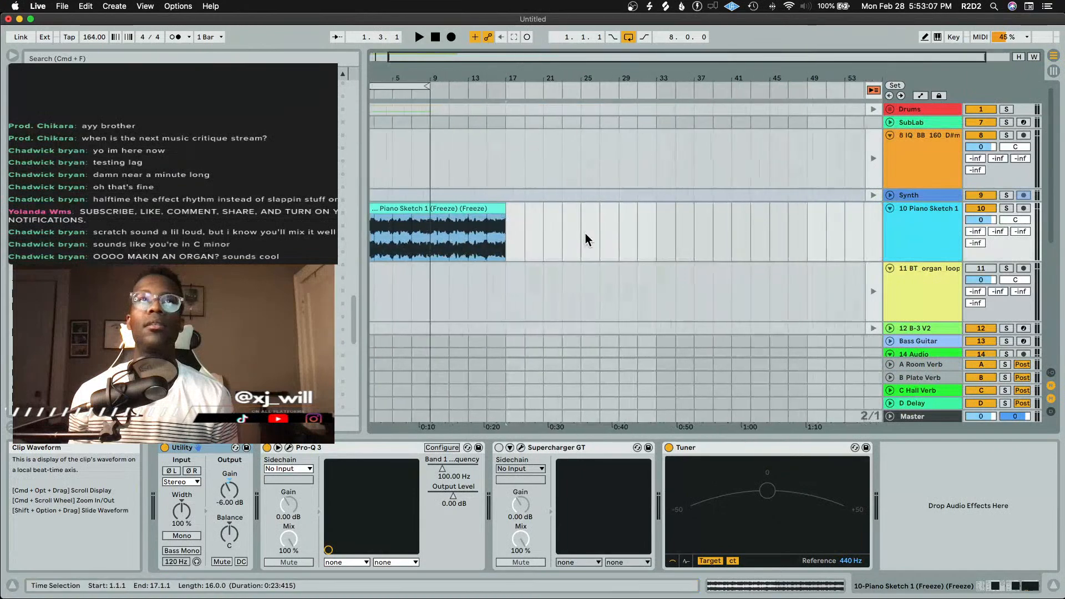
scroll(586, 238, "left", 3)
left_click_drag(468, 87, 562, 88)
key("space")
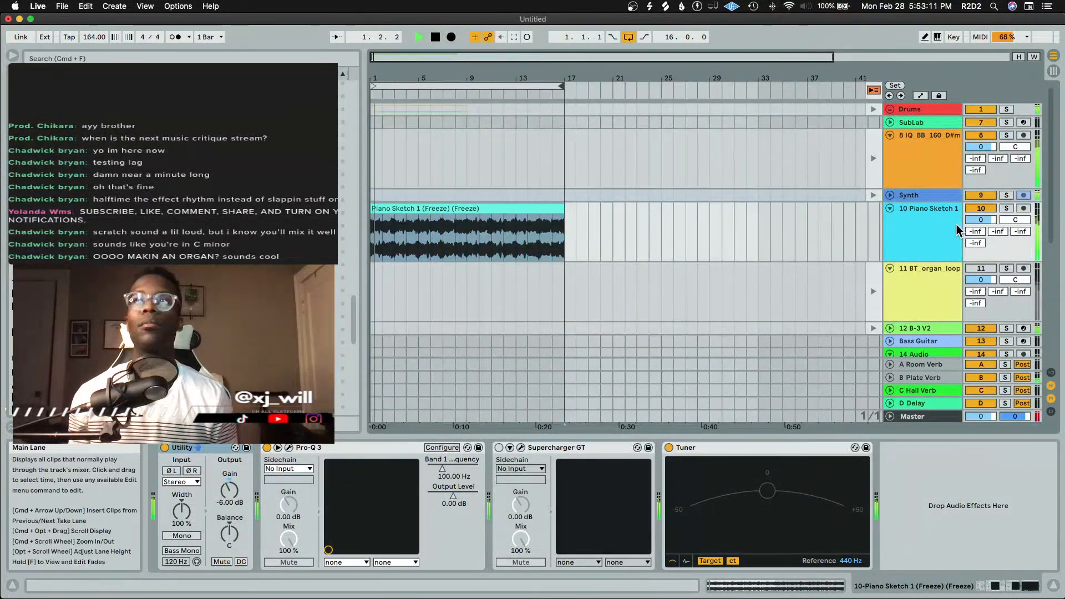
left_click(1007, 208)
Audition the Piano Sketch 1 clip's opening and delete its section from 1.3.1 to 2.1.1
left_click(432, 238)
scroll(433, 238, "up", 5)
scroll(434, 236, "left", 3)
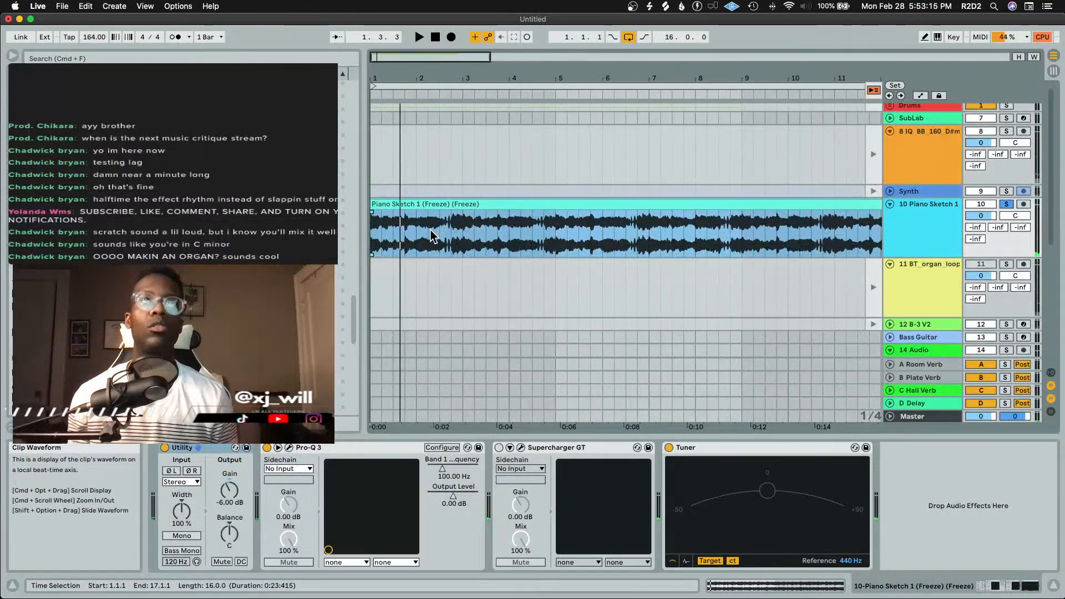
left_click(386, 203)
key("space")
key("space")
left_click_drag(393, 233, 413, 233)
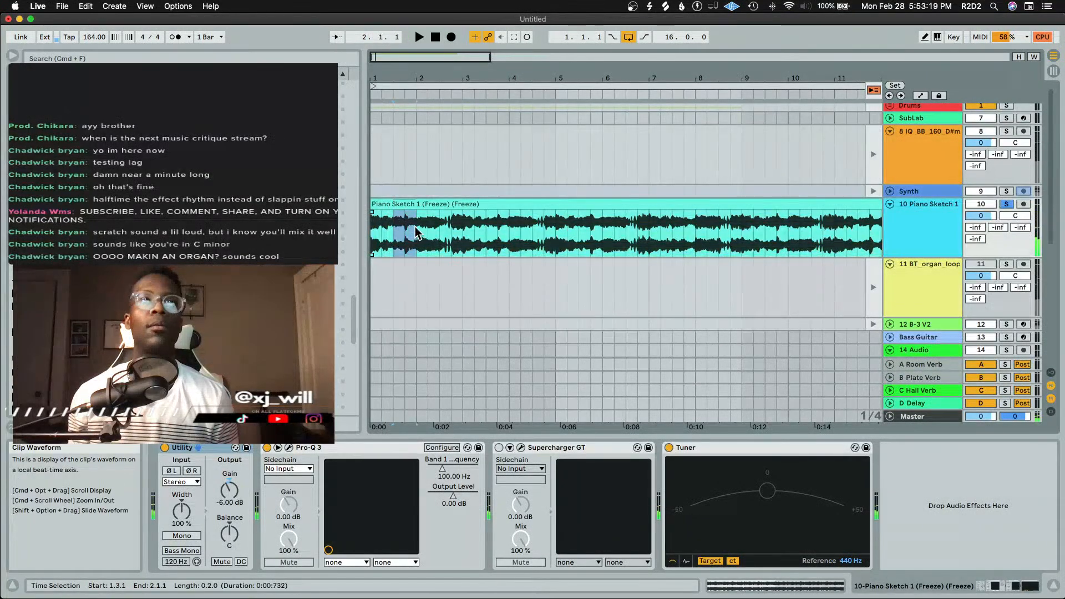
key("Delete")
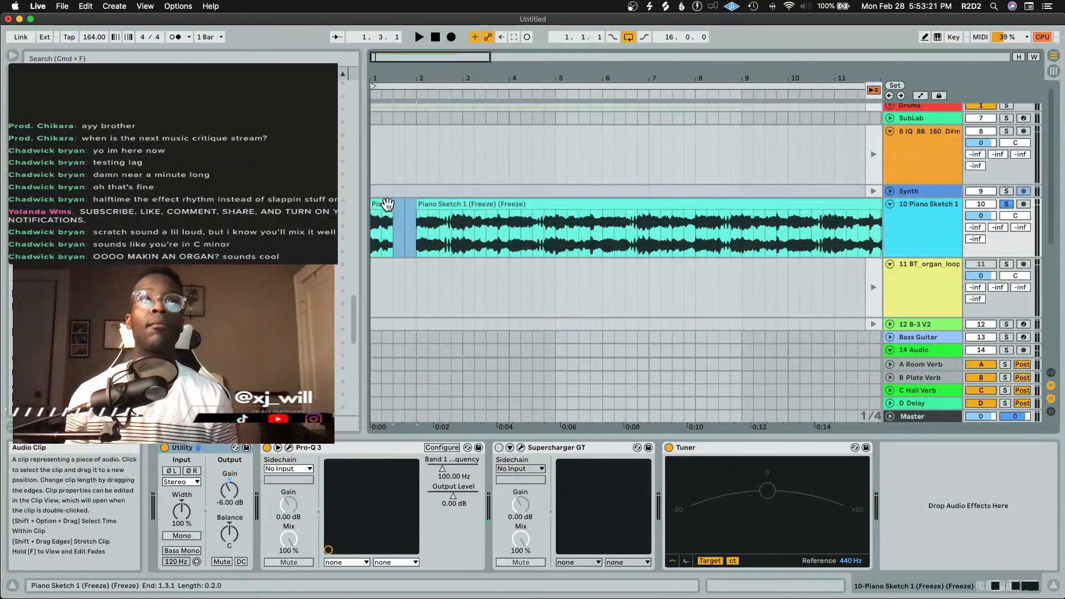
Play the cut, extend the second Piano Sketch 1 clip's start back to 1.4.1 and play it again from bar 1
left_click(383, 202)
key("space")
key("space")
left_click_drag(420, 204, 409, 204)
left_click(385, 204)
key("space")
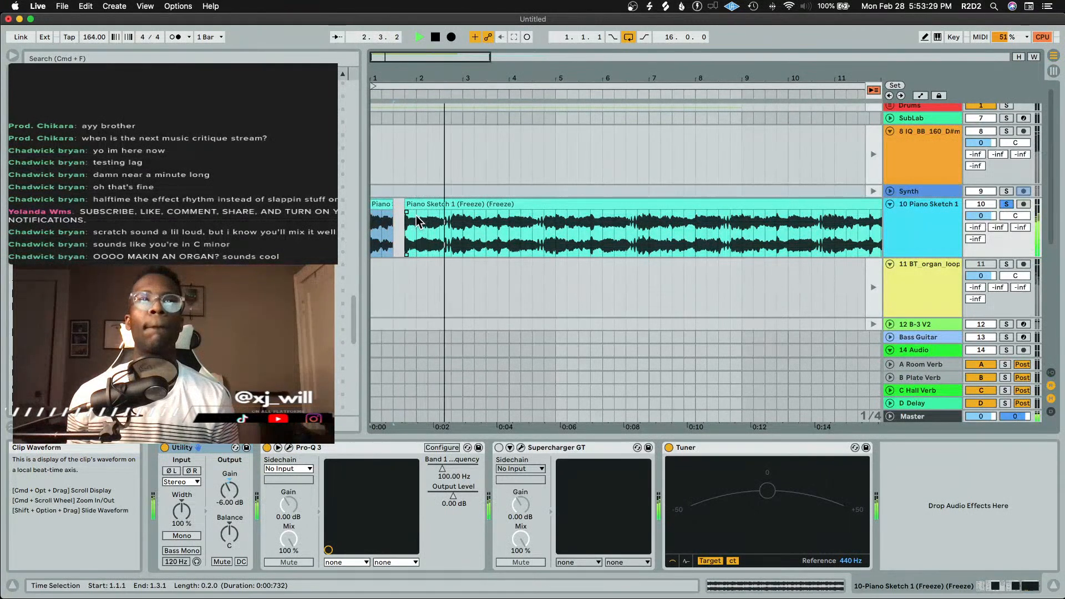
key("space")
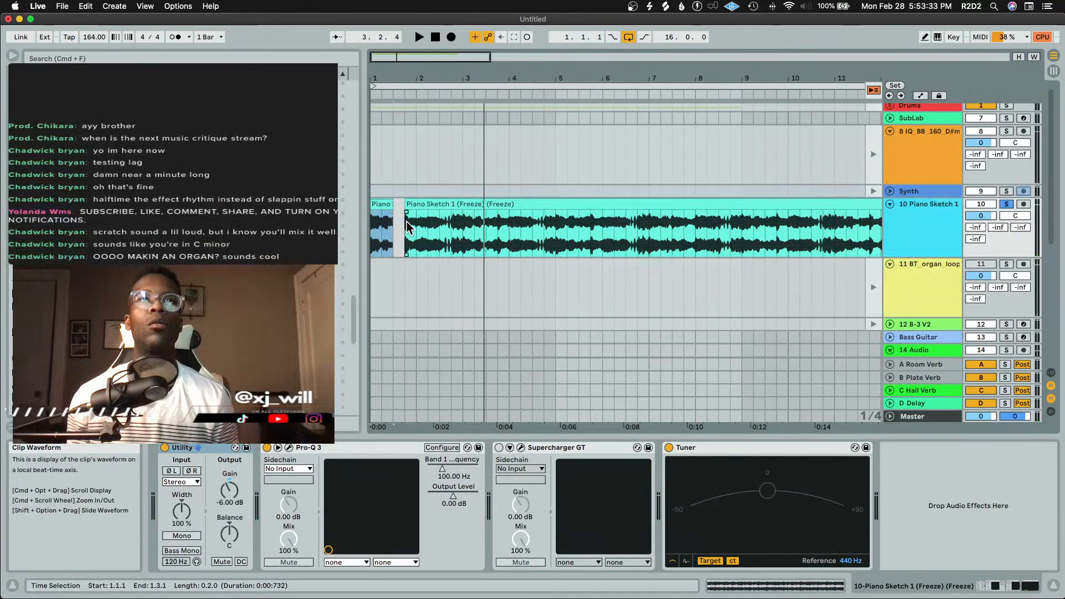
Play the second Piano Sketch 1 clip with the gap, then extend its start back to 1.3.1
left_click_drag(418, 226, 415, 225)
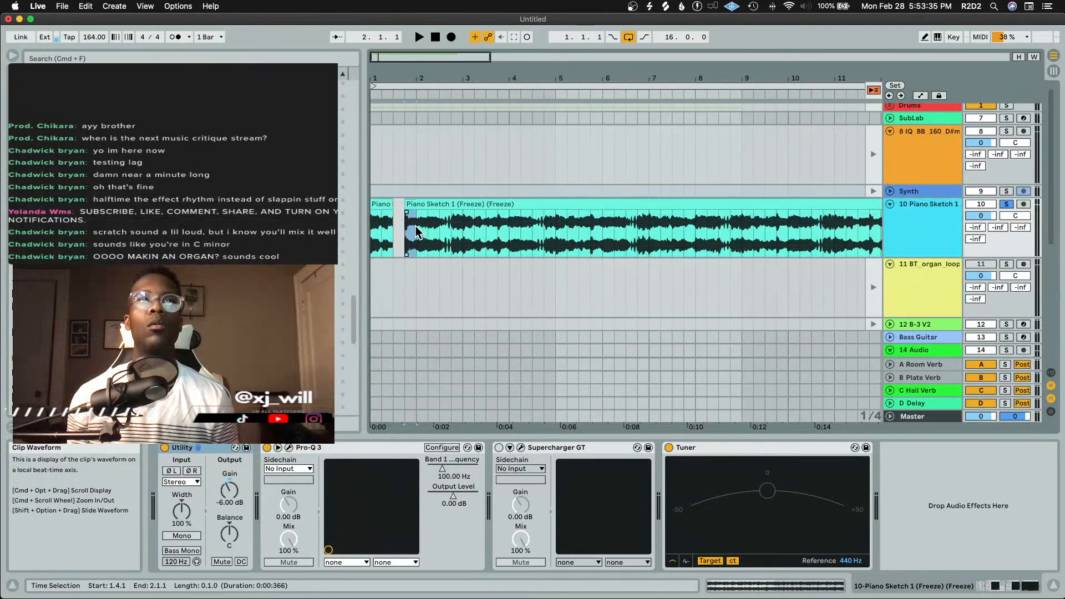
left_click(416, 207)
key("space")
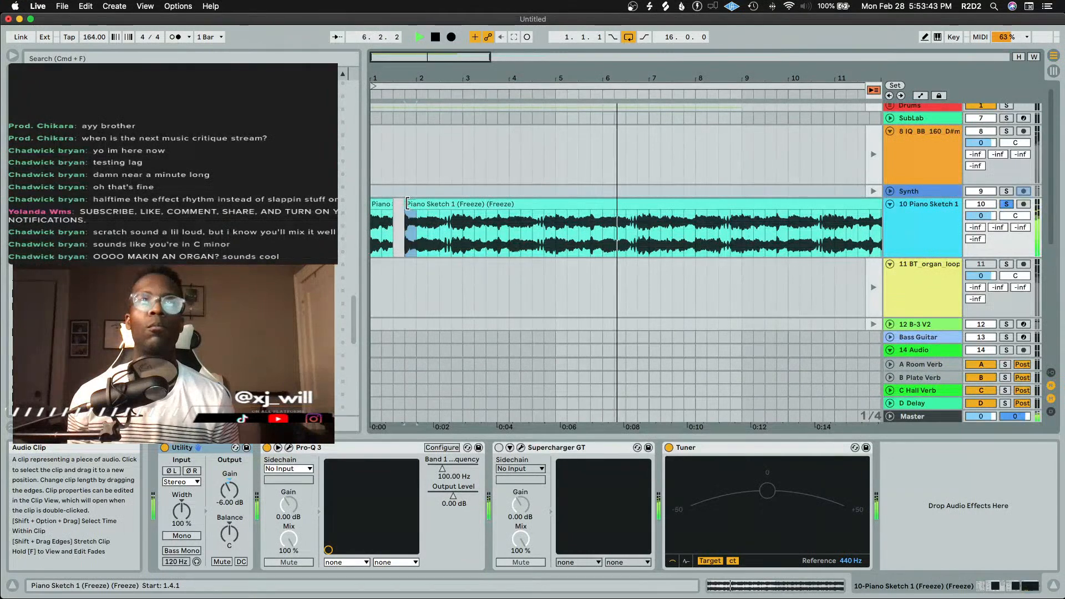
key("space")
left_click_drag(406, 202, 395, 202)
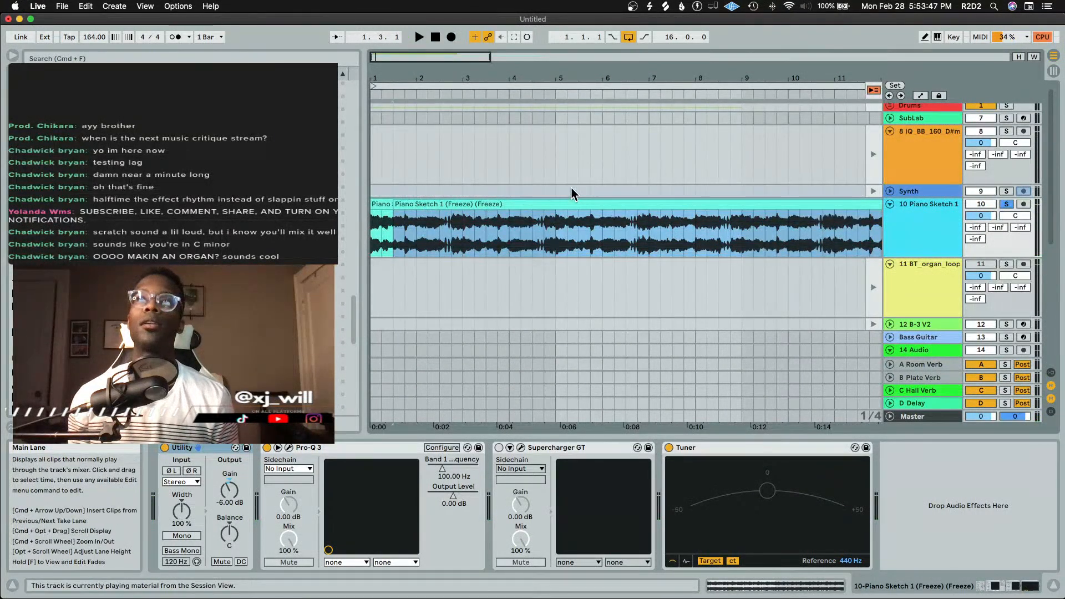
Unfreeze the Synth track in Session View and deactivate its Effectrix device and Decapitator rack
scroll(571, 188, "down", 6)
key("Tab")
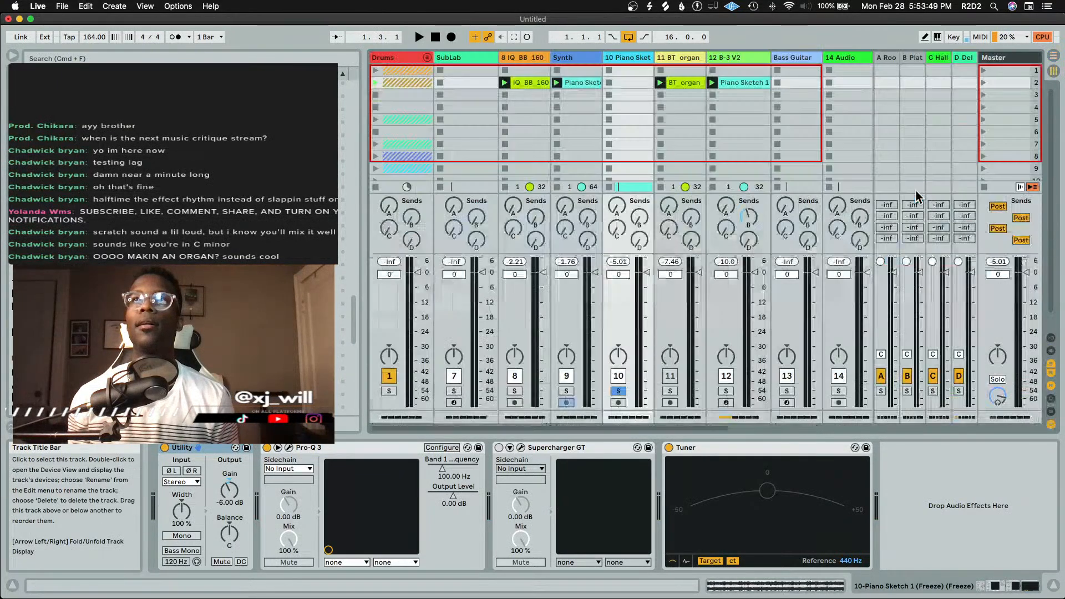
right_click(579, 57)
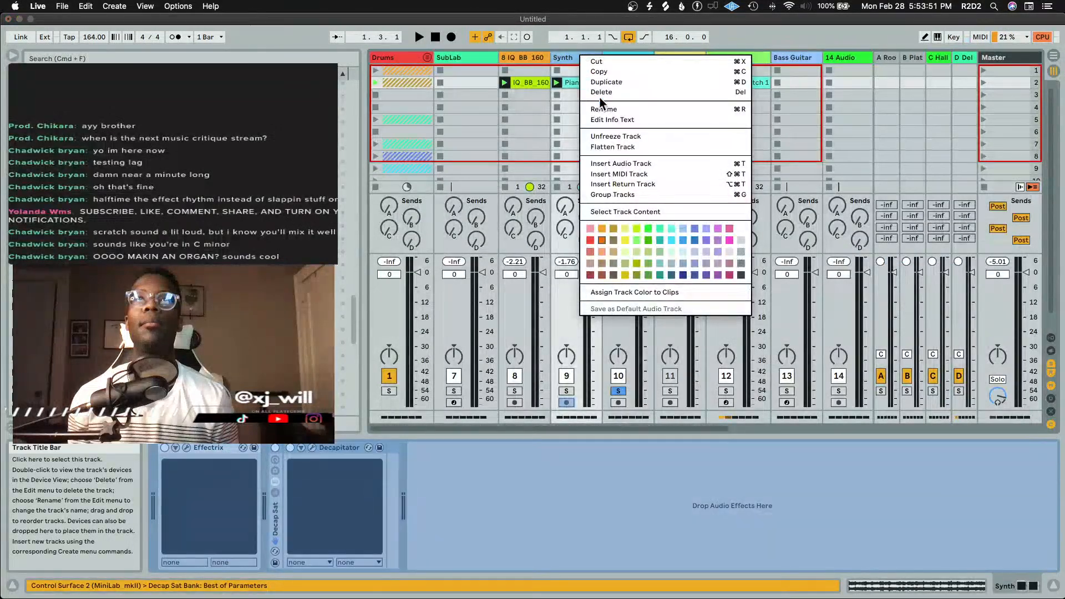
left_click(616, 134)
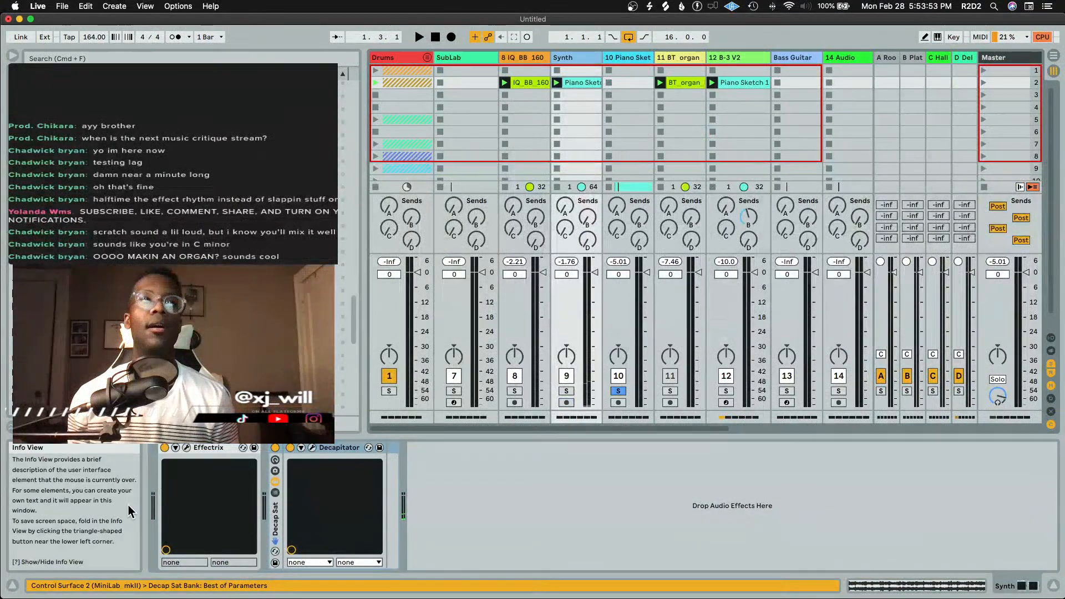
left_click(164, 448)
left_click(274, 448)
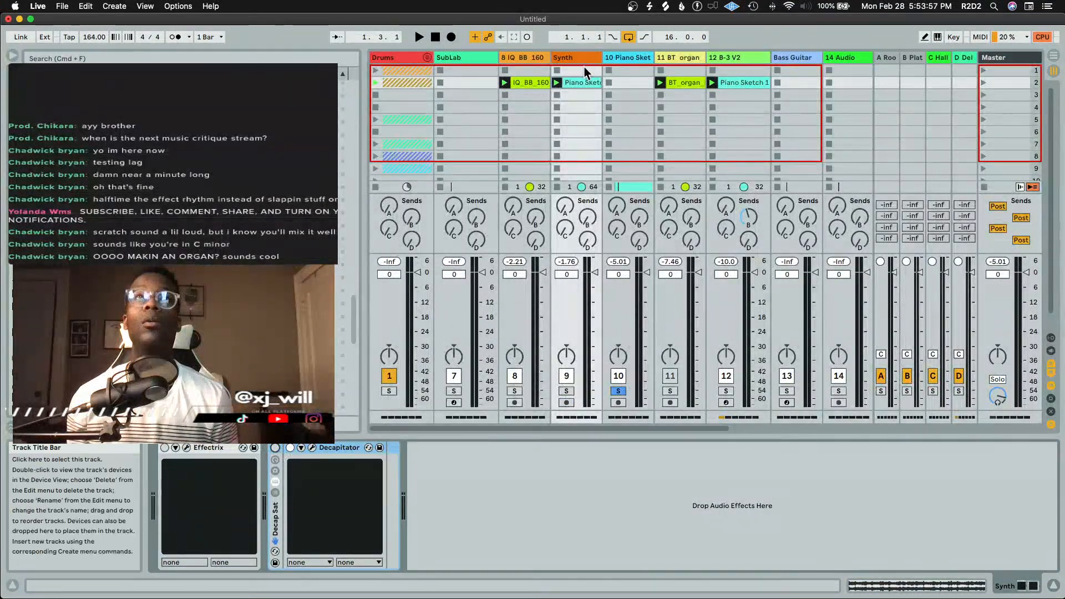
Solo the Synth track, play it and check its Piano Sketch 1 clip's waveform
left_click(566, 391)
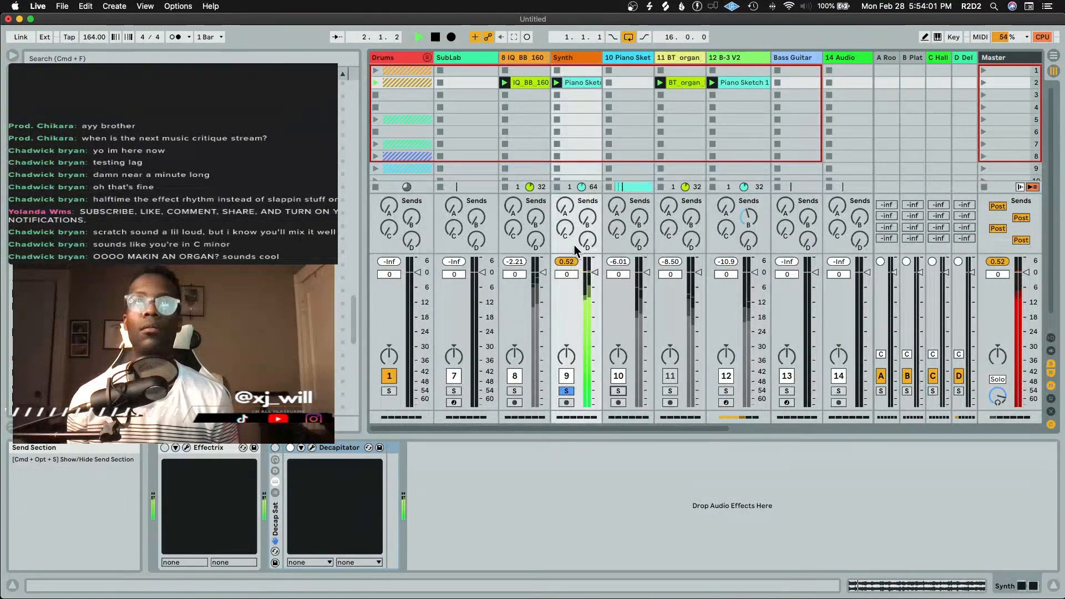
left_click(584, 82)
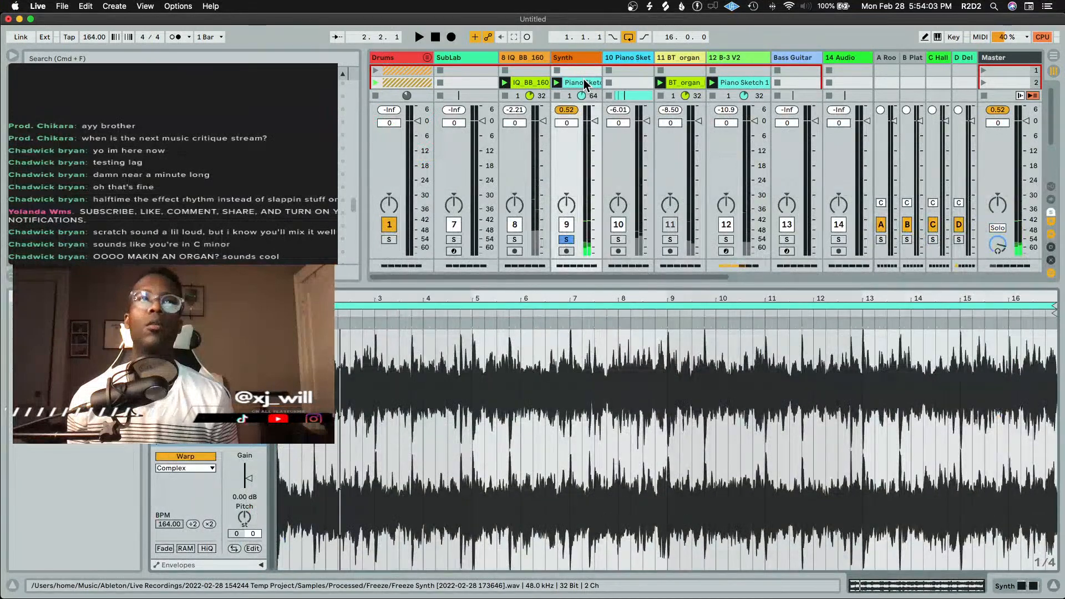
key("shift+Tab")
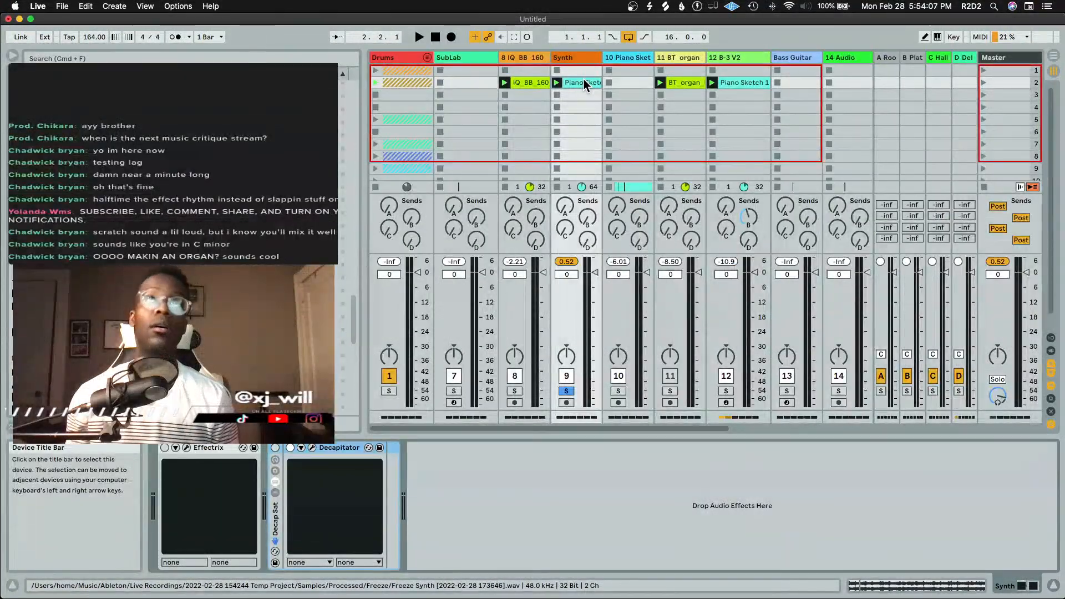
Place the Synth's Piano Sketch 1 clip at 1.1.1 on the Synth track in Arrangement View and return the unfolded track to arrangement playback
key("Tab")
mouse_move(584, 82)
left_mouse_down()
mouse_move(574, 131)
mouse_move(478, 206)
mouse_move(376, 195)
left_mouse_up()
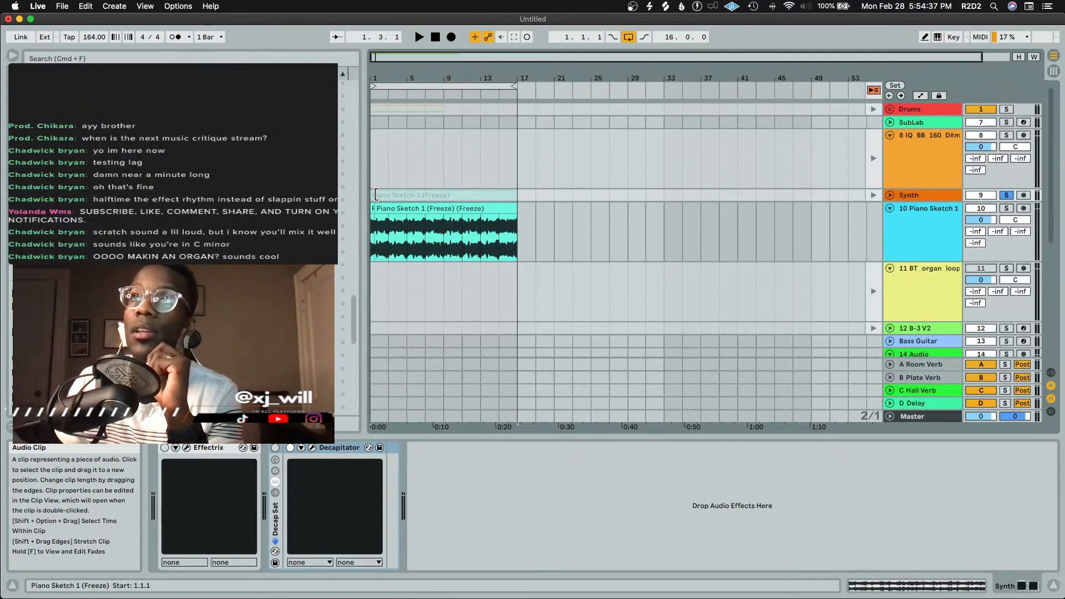
scroll(635, 172, "down", 5)
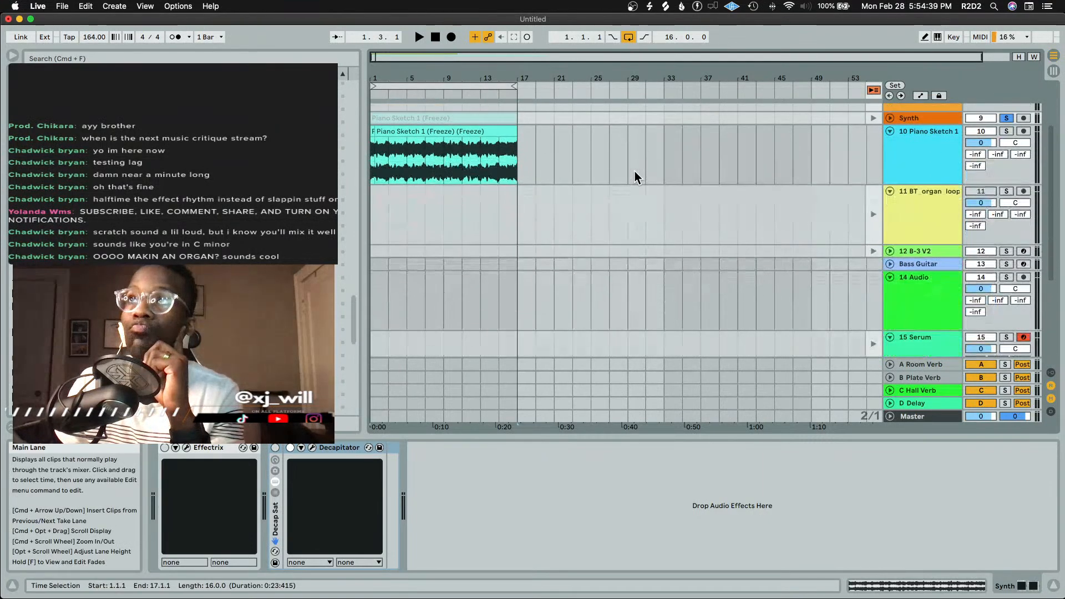
scroll(635, 172, "down", 2)
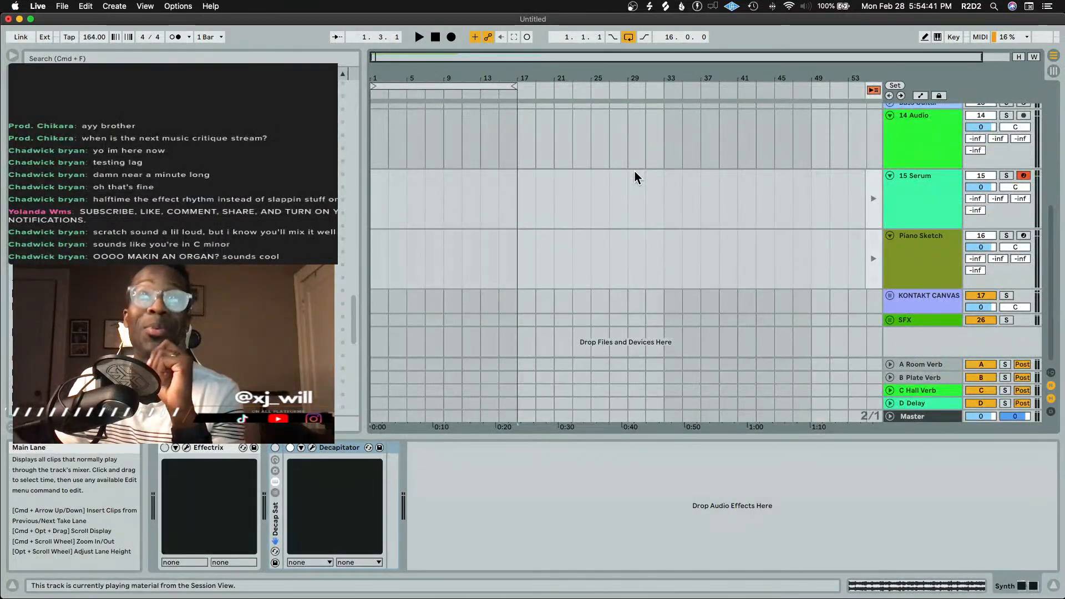
scroll(634, 171, "up", 8)
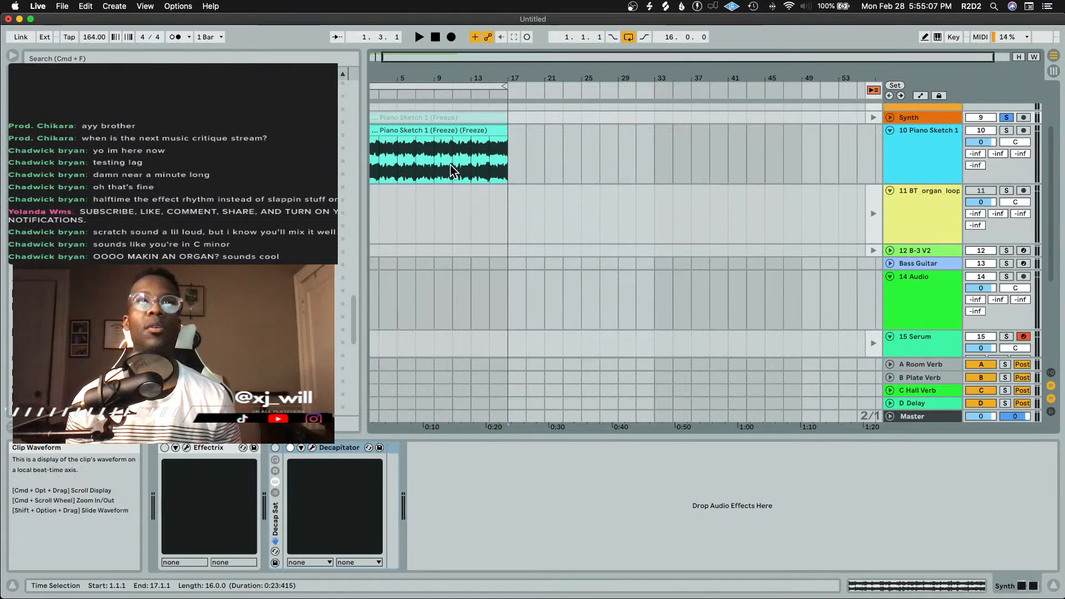
scroll(417, 146, "up", 5, "super")
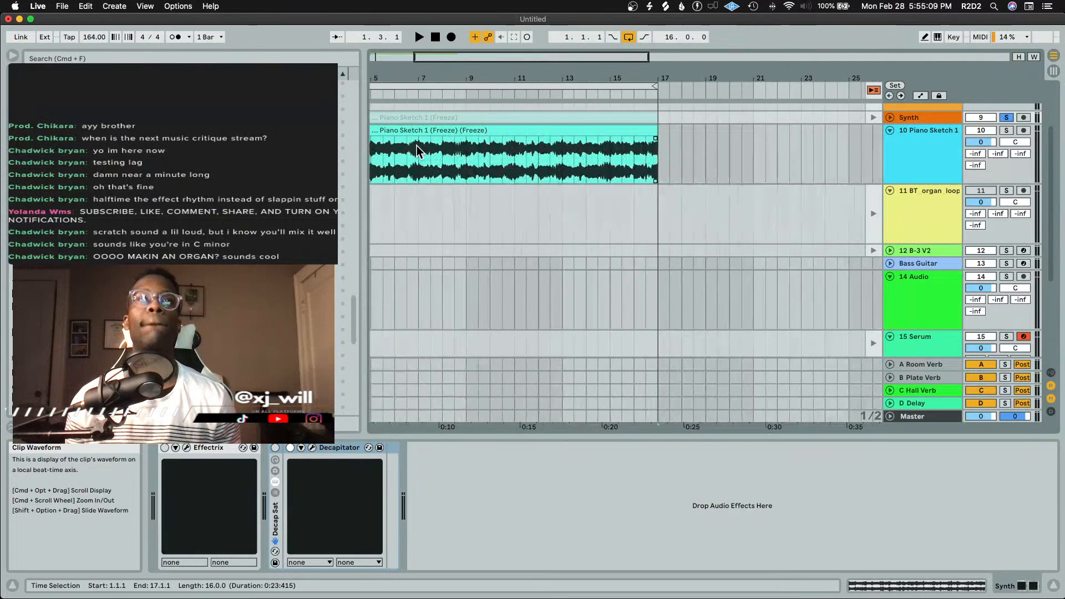
scroll(417, 146, "up", 2)
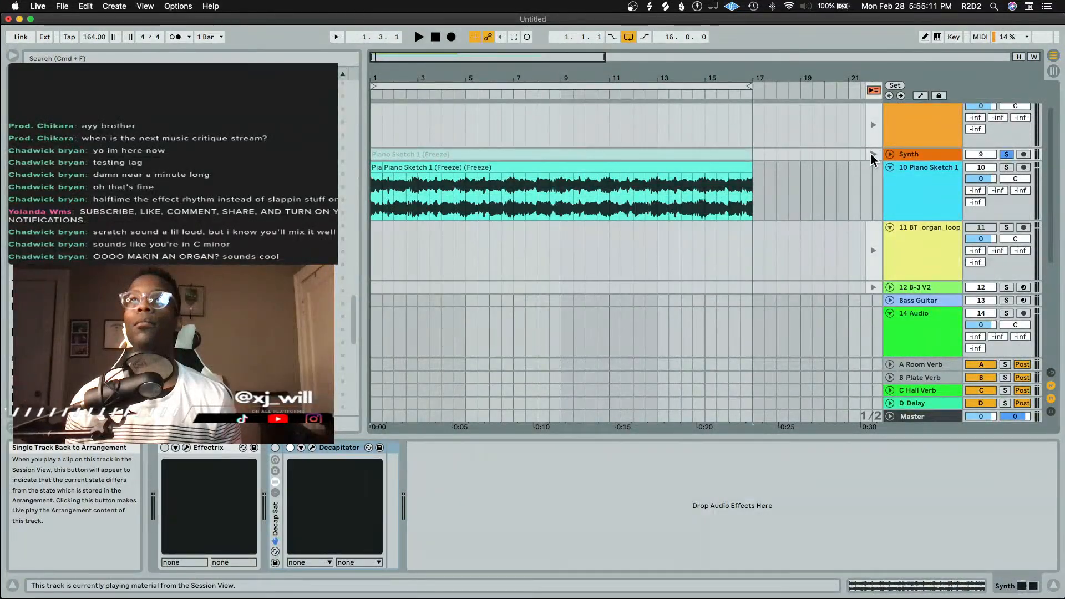
left_click(872, 154)
left_click(889, 153)
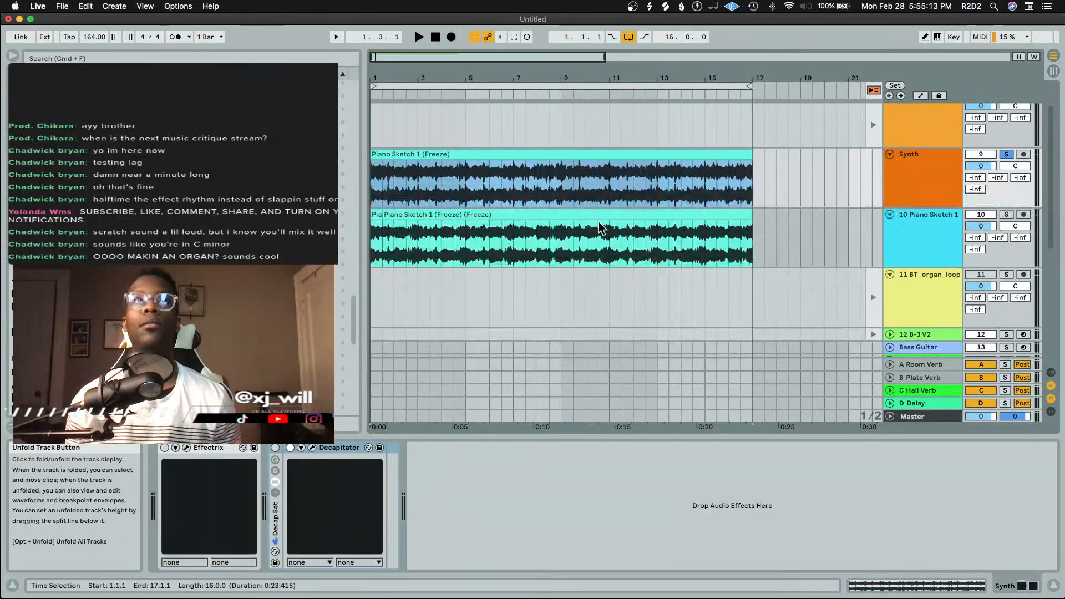
Play the Synth clip from the start, switching the solo to the 10 Piano Sketch 1 track for comparison
scroll(588, 222, "up", 3, "super")
scroll(589, 222, "up", 1)
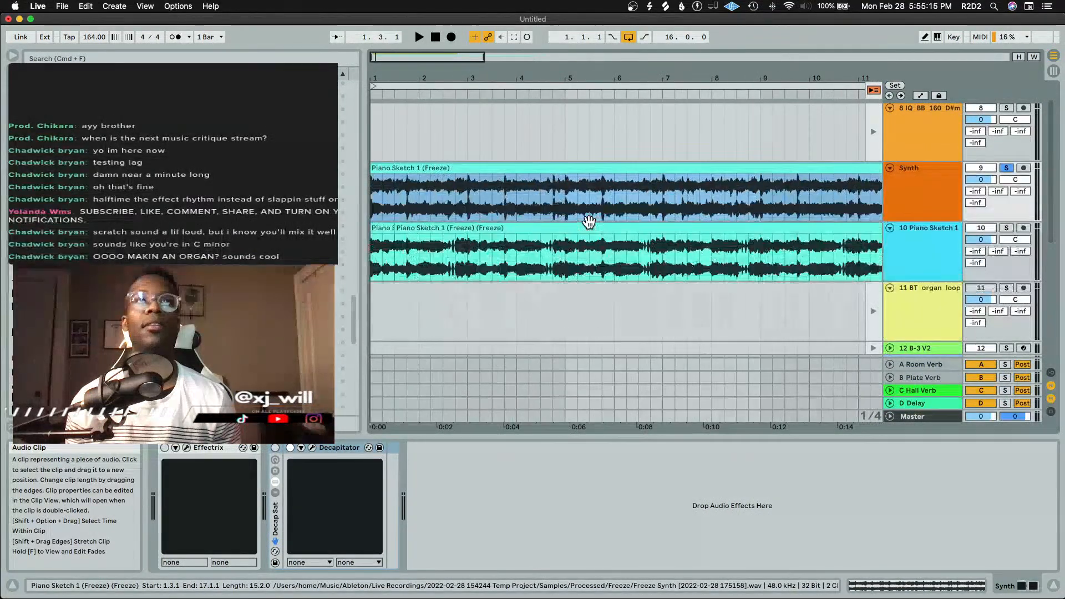
key("space")
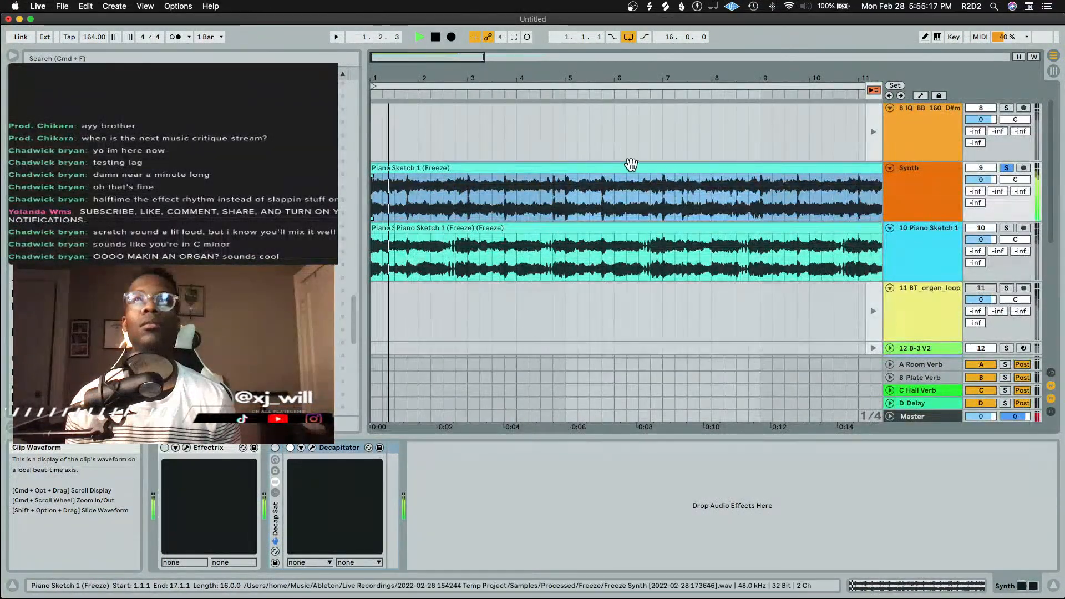
left_click(1006, 228)
key("space")
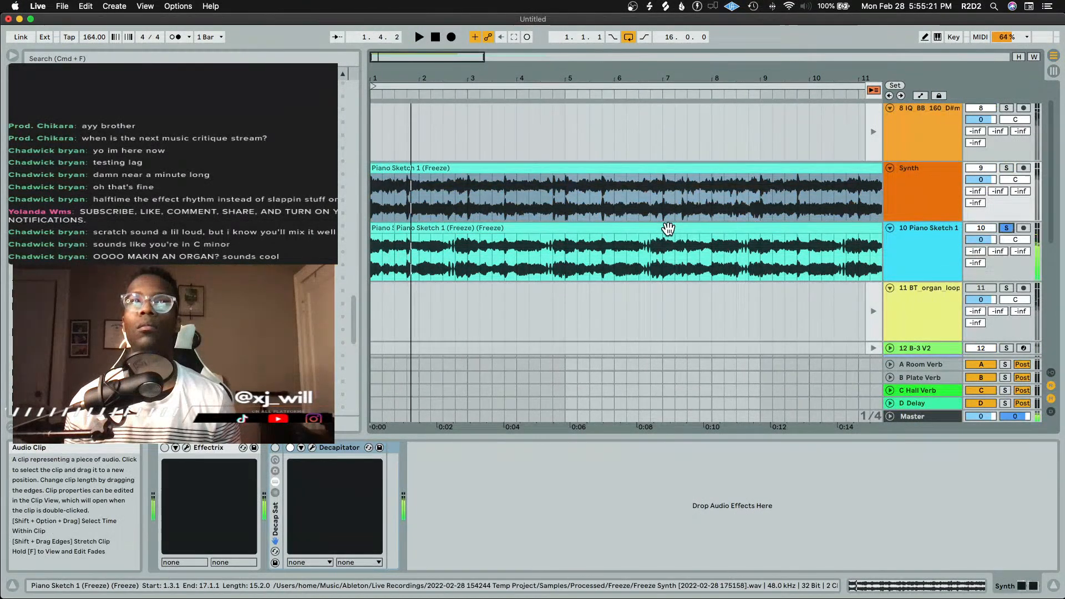
Place a one-beat slice at 2.1.1 on track 10, trim the preceding clip to start at 1.4.1 and play the edit
left_click(416, 210)
left_click_drag(409, 206, 423, 230)
left_click(397, 230)
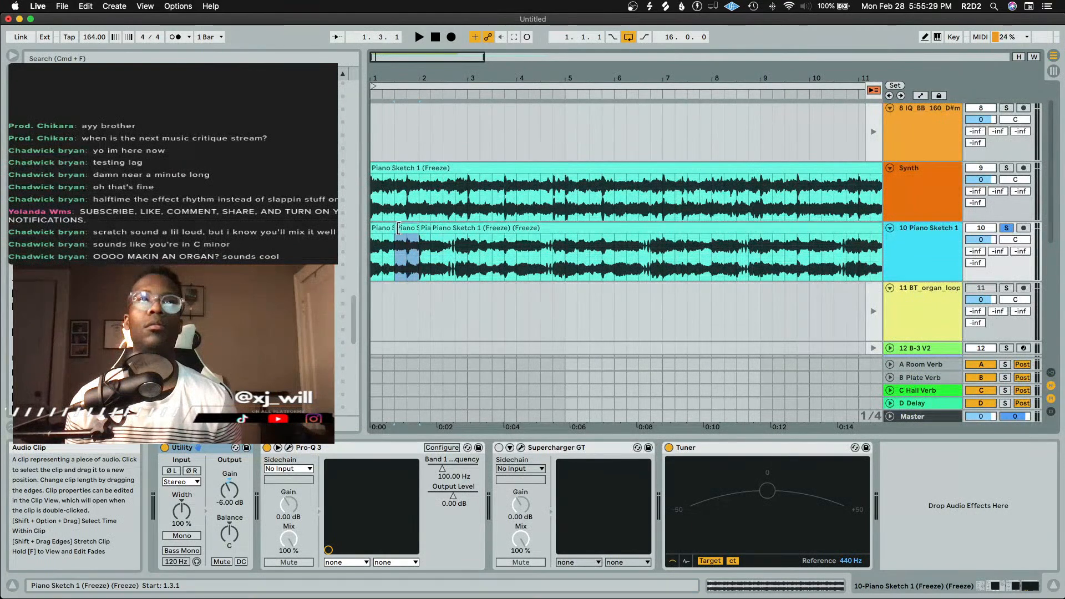
left_click_drag(399, 228, 383, 228)
key("space")
key("space")
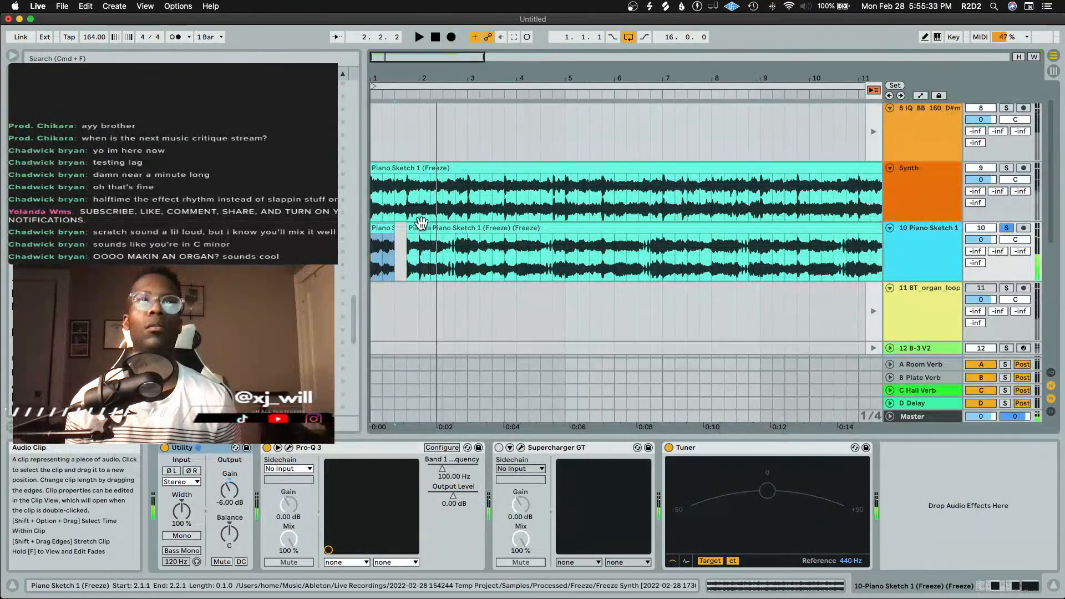
Duplicate the one-beat slice at 2.1.1 twice in succession and play the repeats from 1.4.1
left_click(424, 226)
key("super+d")
key("super+d")
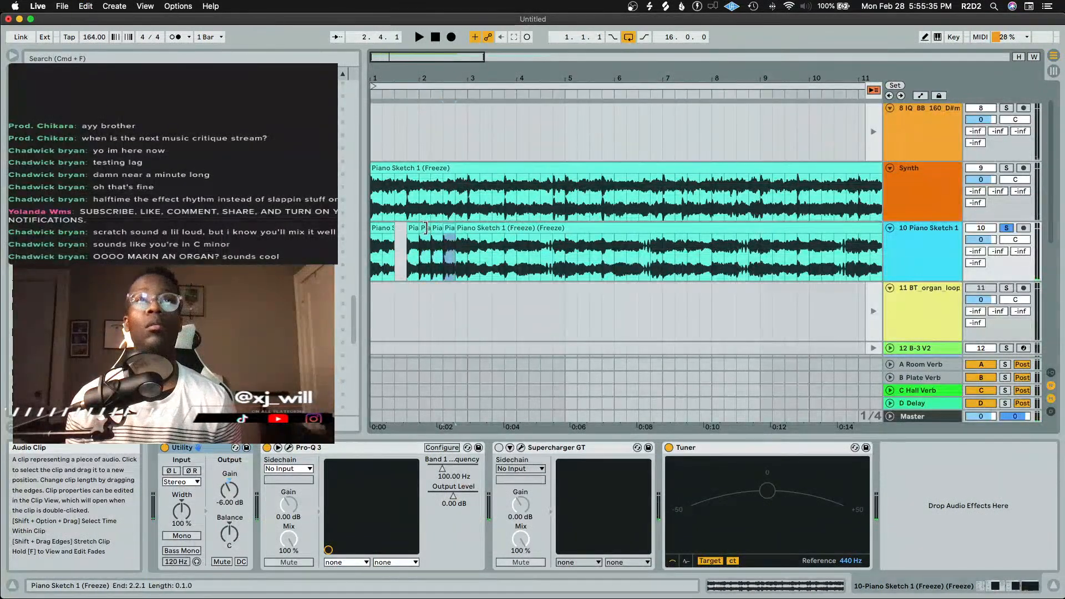
left_click(411, 228)
key("space")
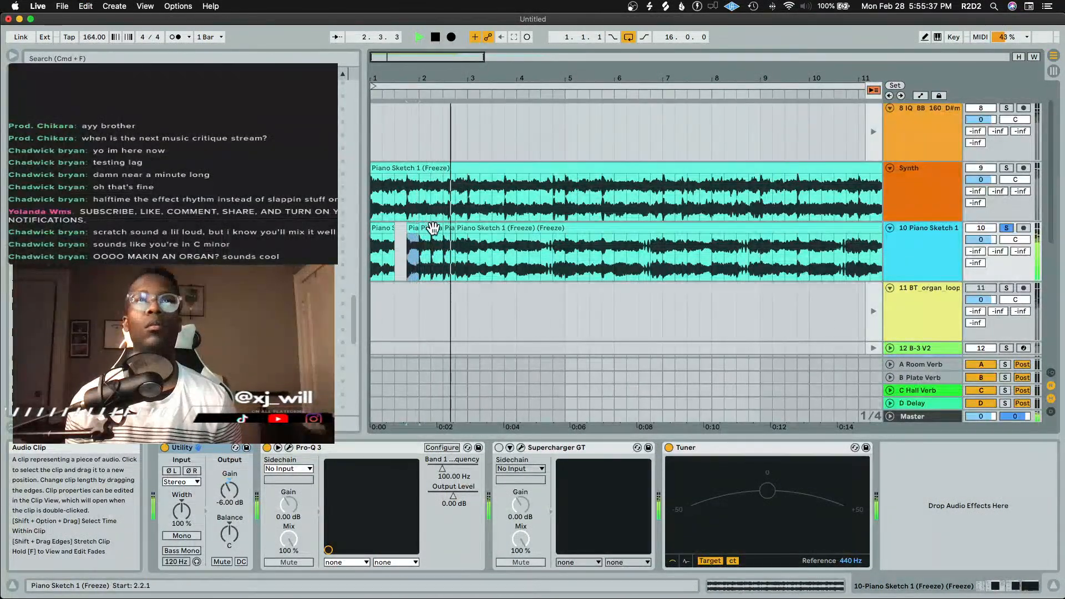
Tighten the repeated slices to start at 2.1.1, 2.1.3 and 2.2.1, with the long clip starting at 2.3.1
scroll(427, 221, "up", 5)
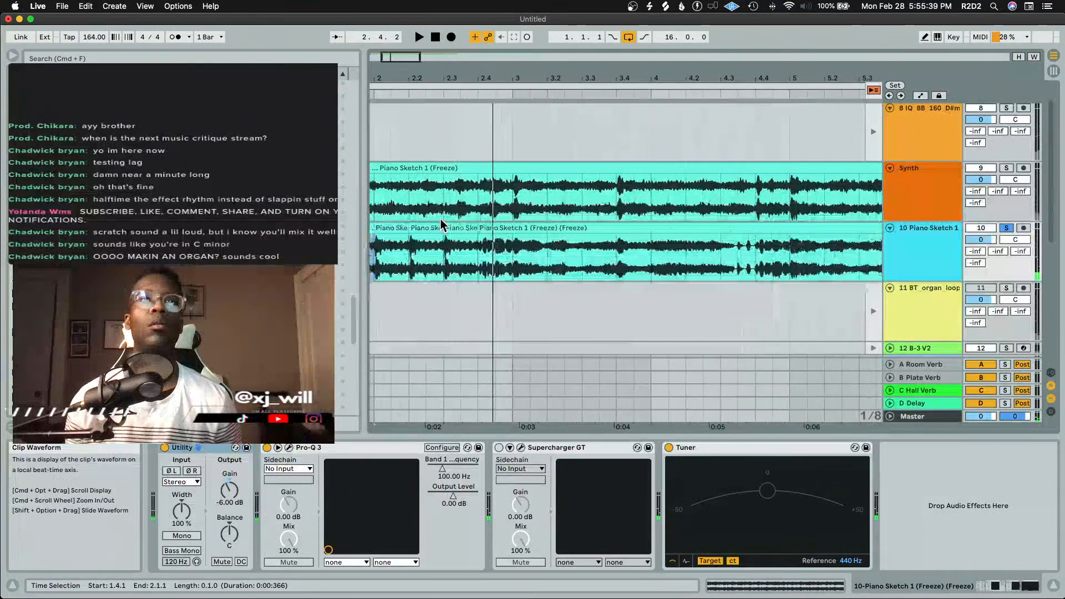
scroll(443, 261, "left", 2)
mouse_move(488, 233)
left_mouse_down()
mouse_move(469, 244)
mouse_move(488, 245)
left_mouse_up()
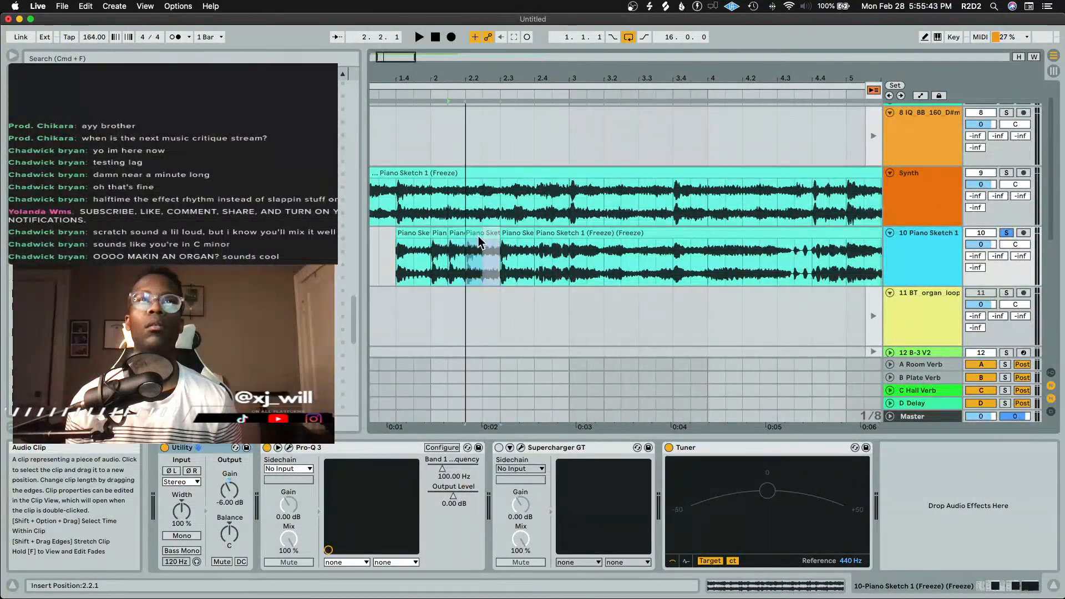
left_click(536, 233)
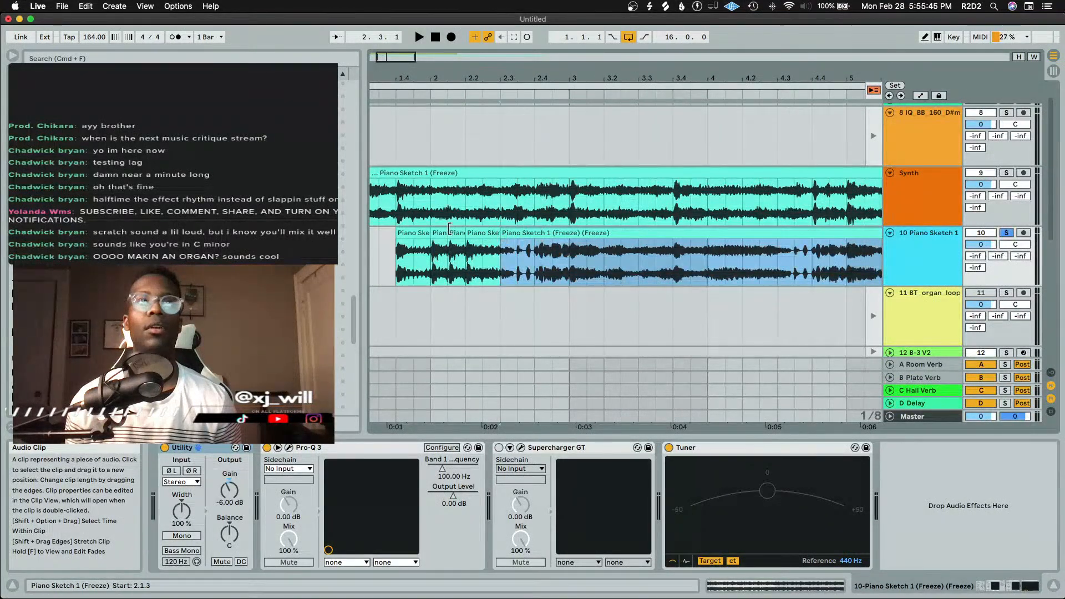
Play the half-beat stutter on track 10 from 1.4.1 into bar 3
left_click(421, 234)
key("space")
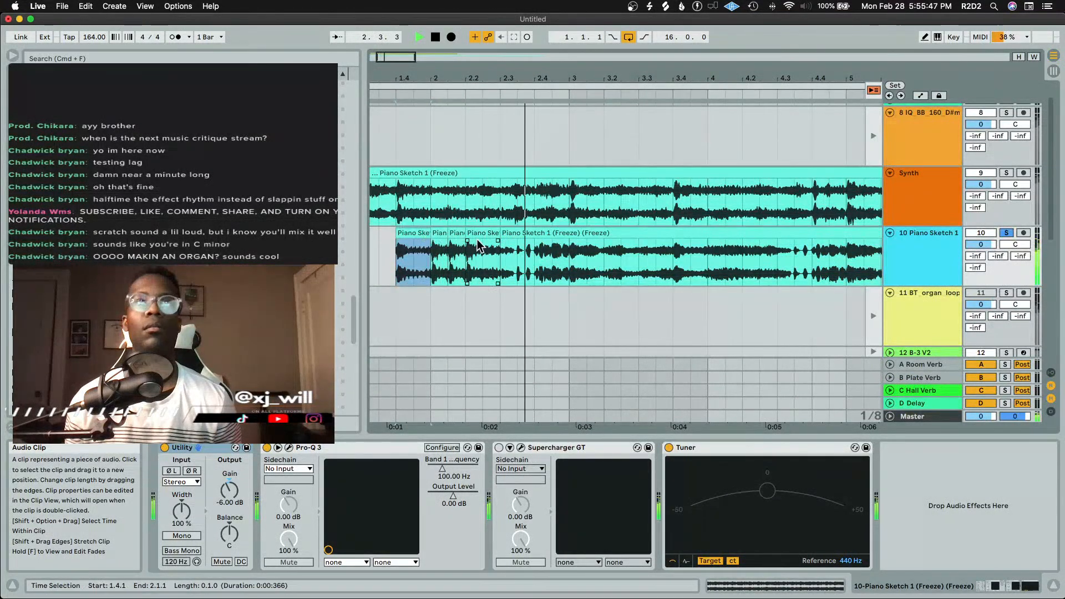
key("space")
scroll(524, 240, "down", 5)
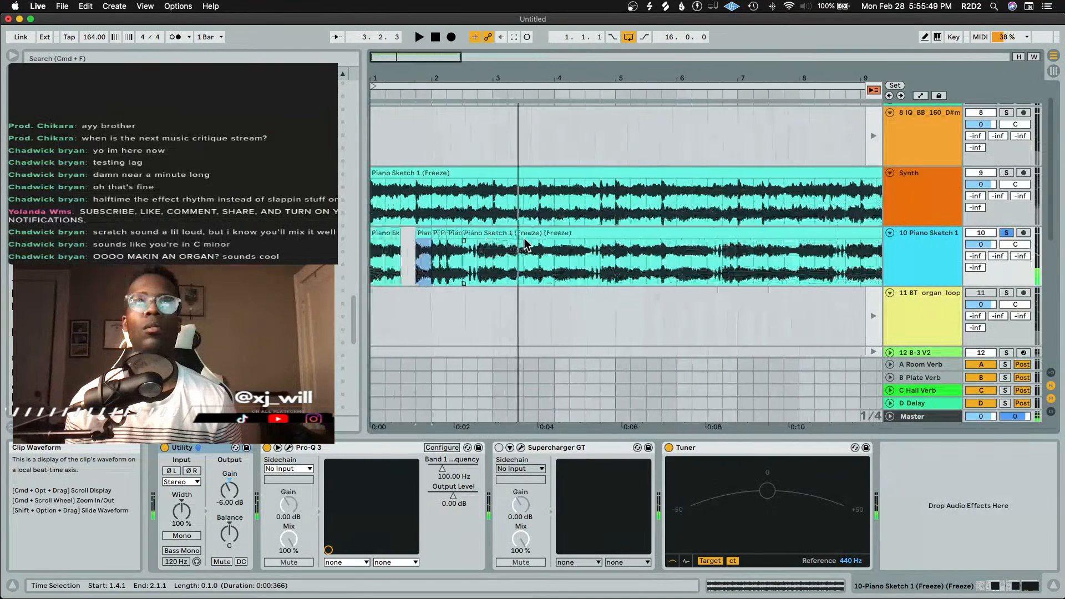
Solo the Drums alongside 10 Piano Sketch 1 and play the chopped section from bar 1
left_click(388, 230)
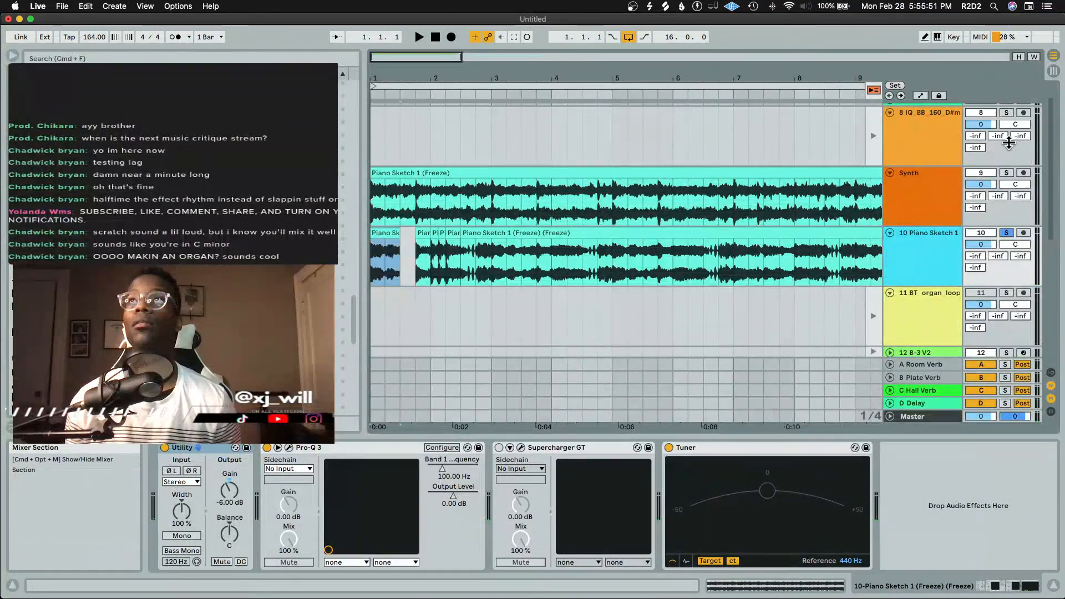
scroll(1010, 146, "up", 1)
left_click(1007, 109)
key("space")
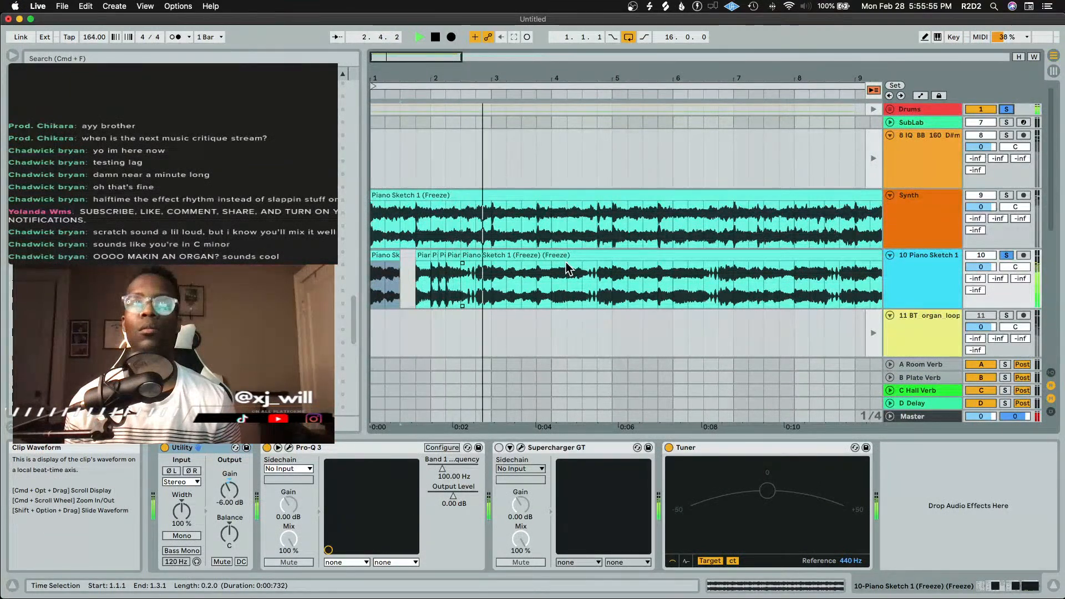
key("space")
left_click(422, 228)
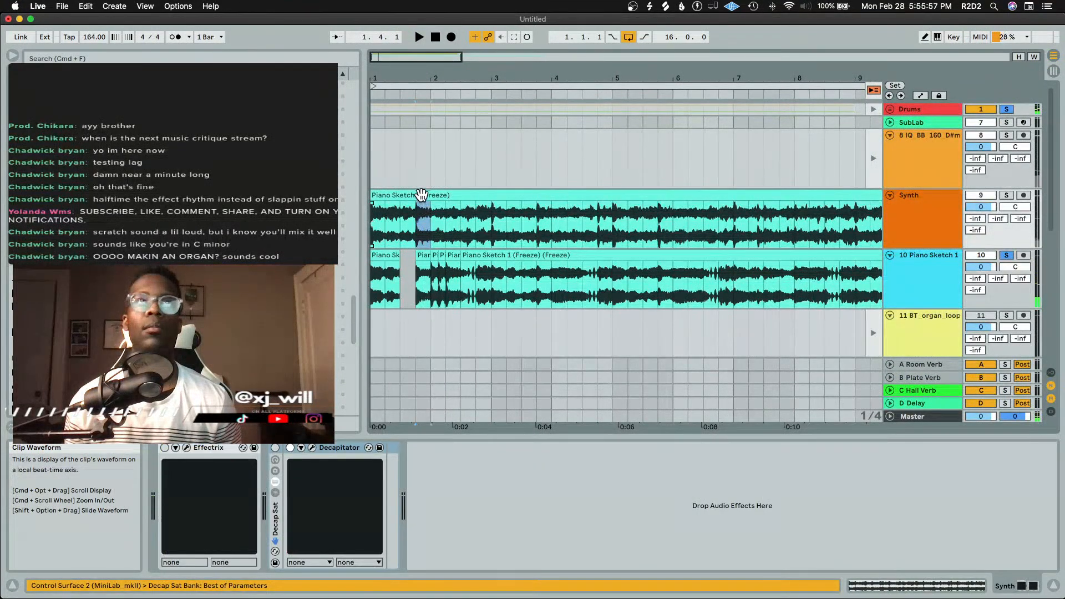
left_click(386, 256)
key("space")
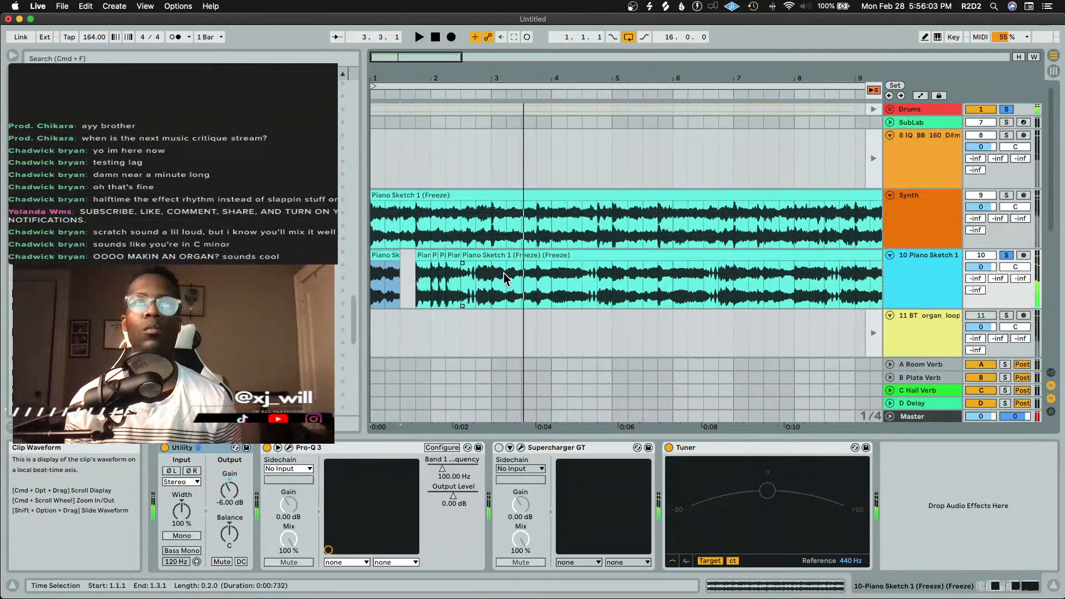
Delete the 3.3.1 to 3.4.1 section of the long clip on track 10 and play across the gap
left_click_drag(522, 278, 535, 286)
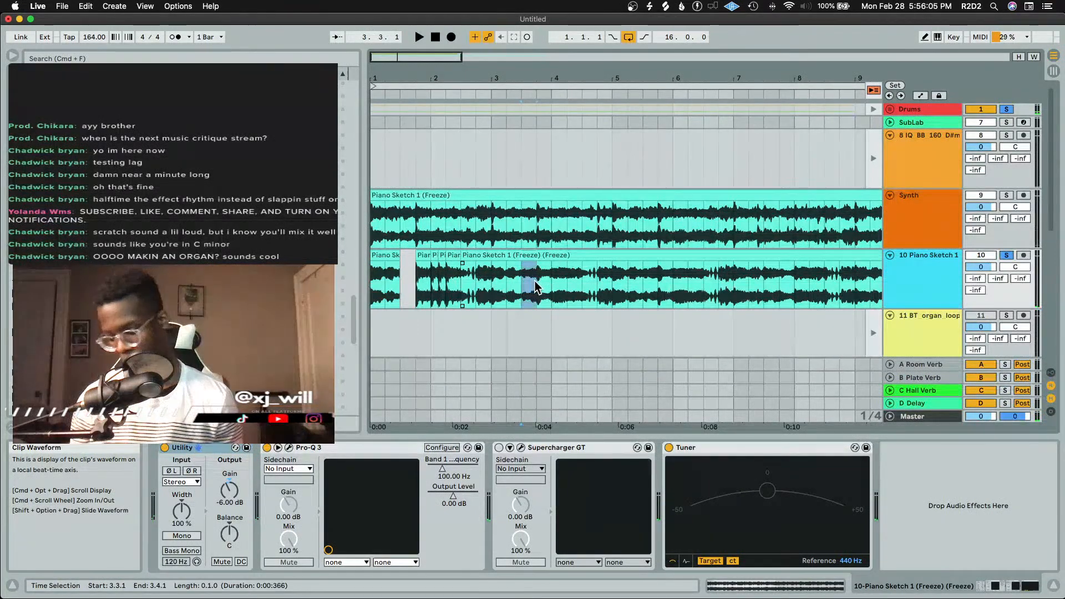
key("super+e")
key("space")
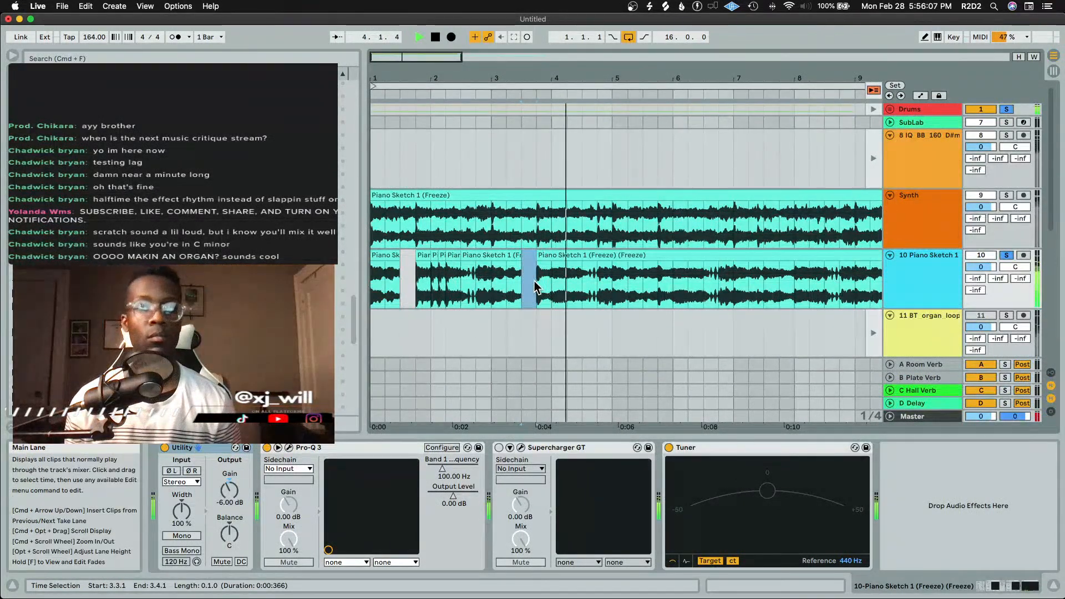
Select the whole Synth clip and replay the chopped arrangement with the drums from bar 1
left_click(569, 198)
key("space")
key("space")
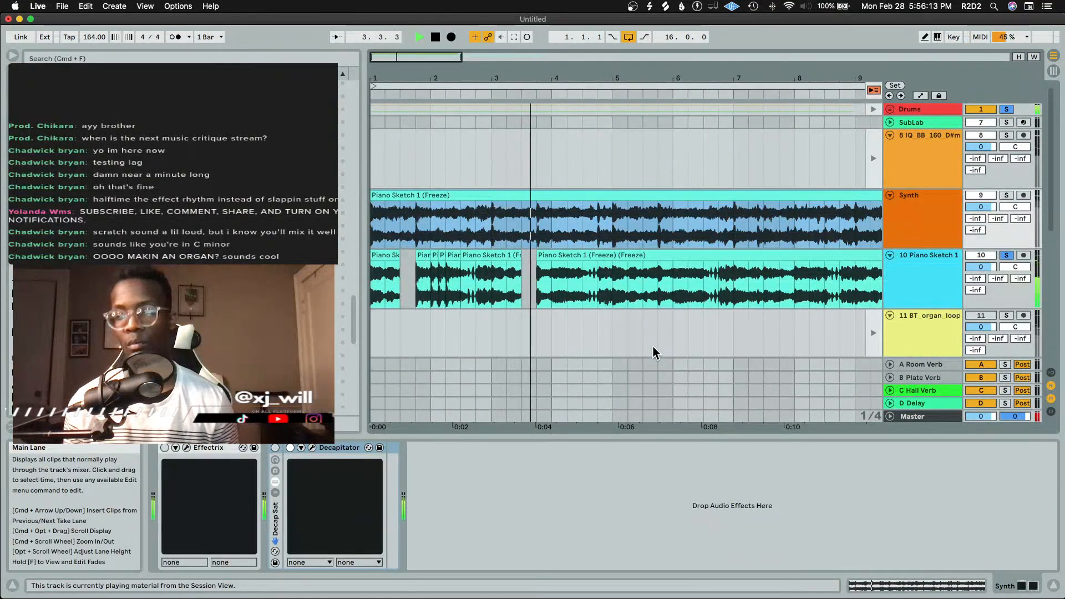
key("space")
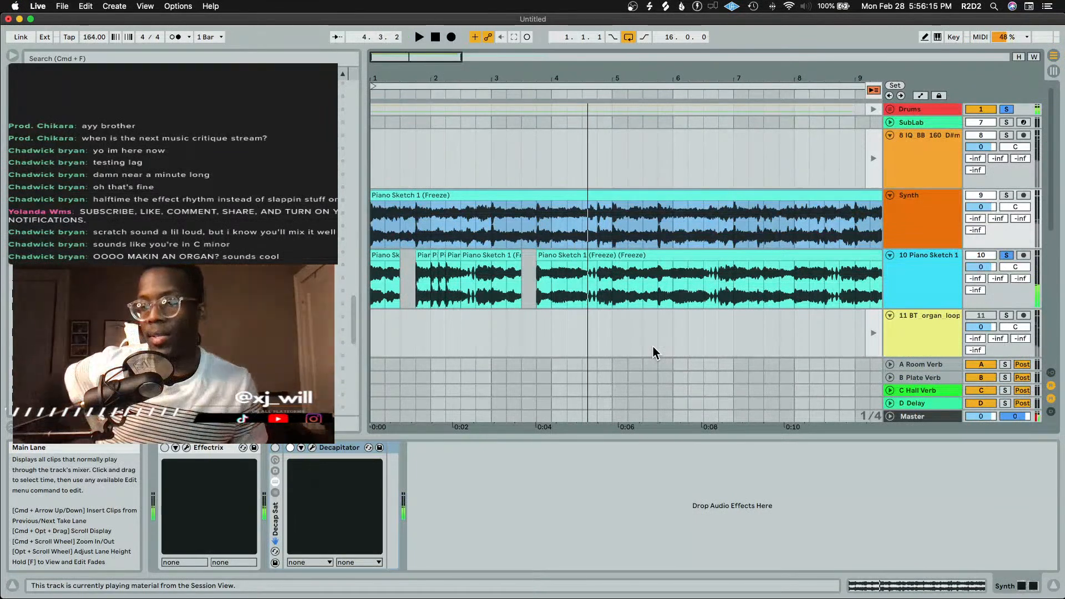
key("space")
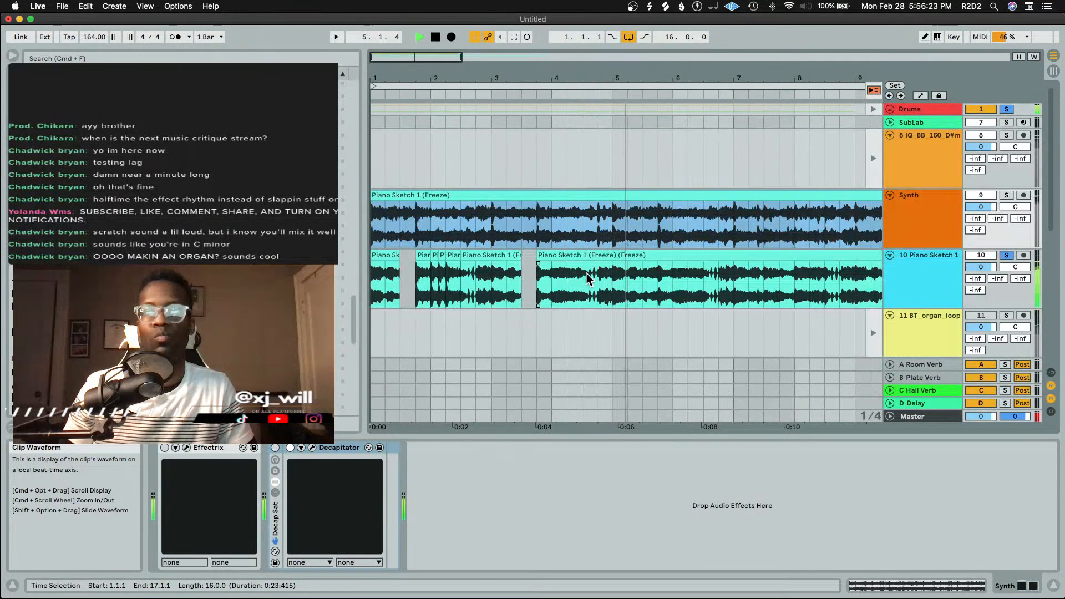
Delete the section from bar 5 to bar 7 of the long clip on track 10
scroll(596, 272, "down", 5)
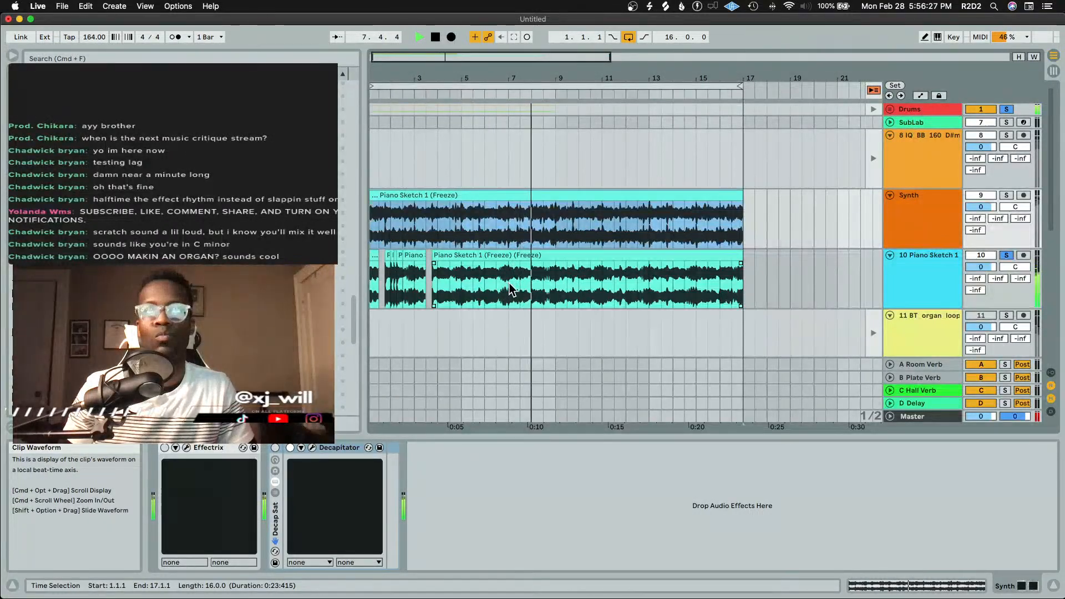
key("space")
left_click_drag(509, 286, 465, 290)
key("Delete")
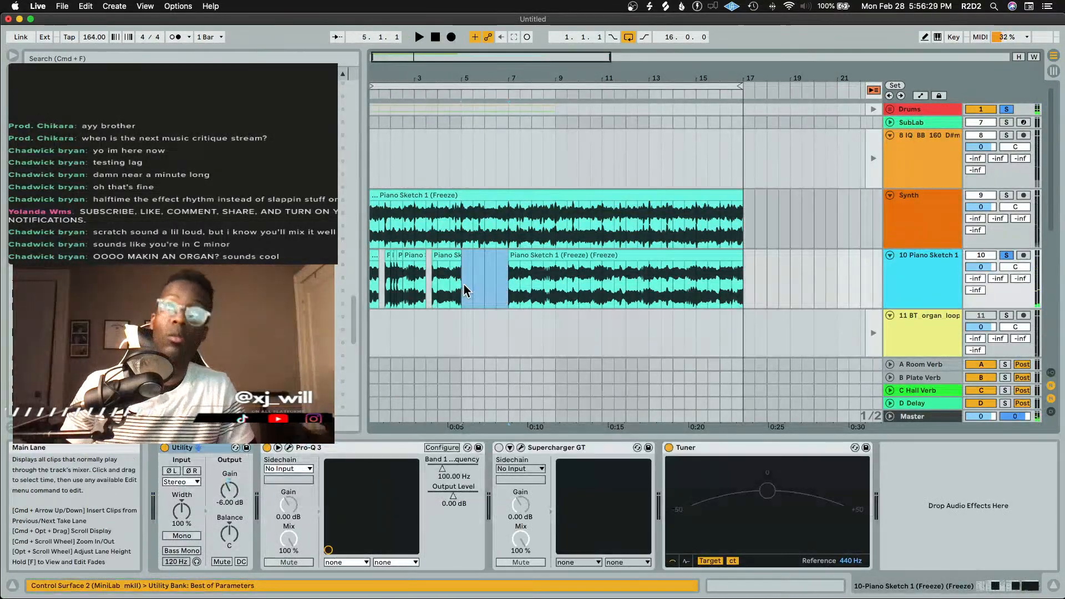
Play track 10 with the drums from bar 1 into the two-bar gap at bar 5
scroll(420, 278, "up", 2)
scroll(420, 282, "up", 3)
scroll(422, 283, "left", 3)
left_click(381, 253)
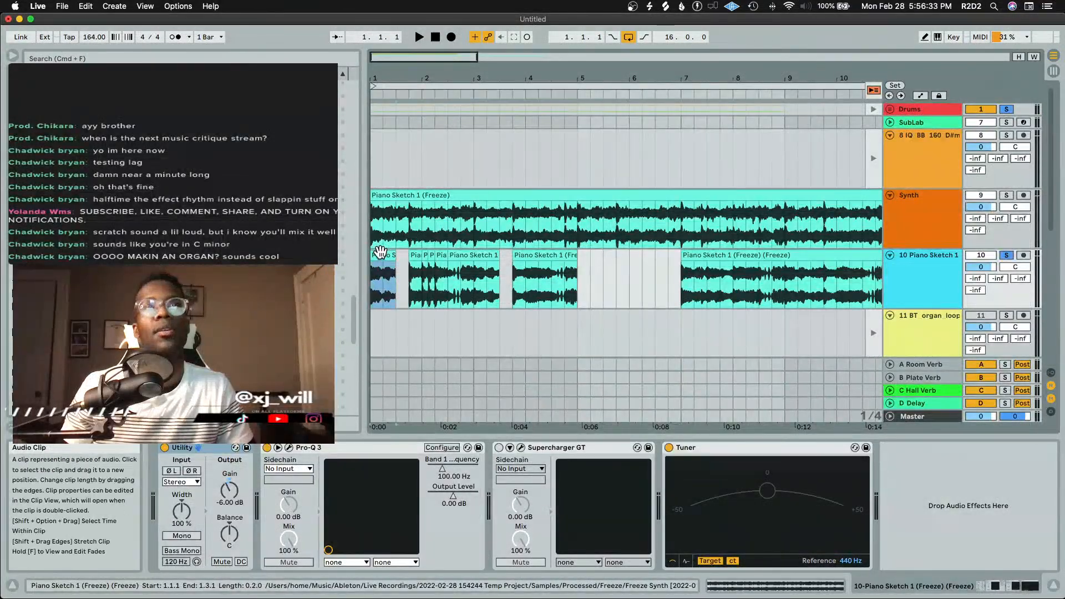
key("space")
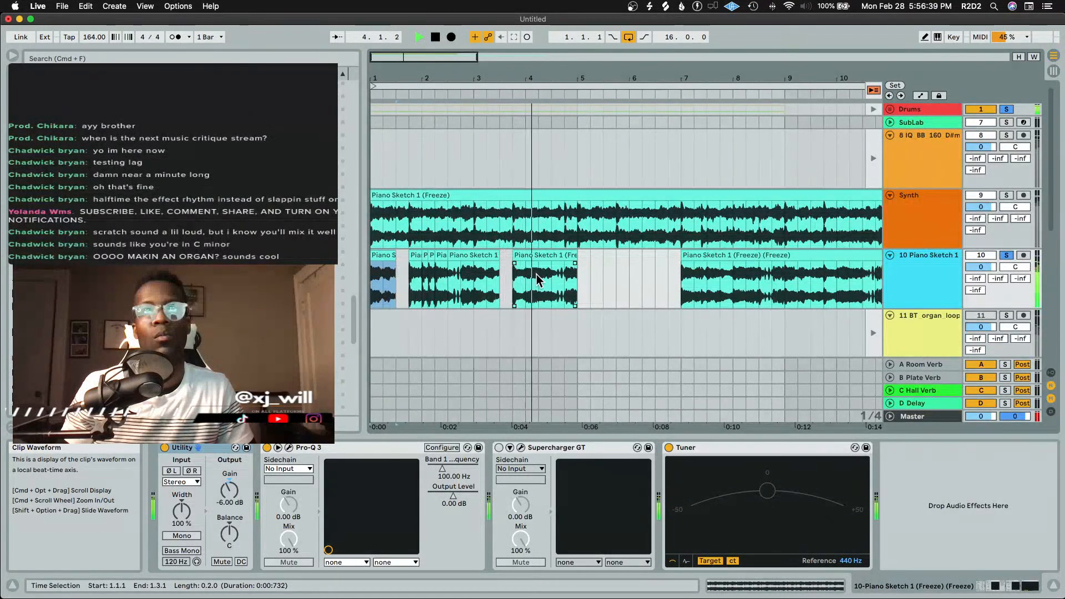
key("space")
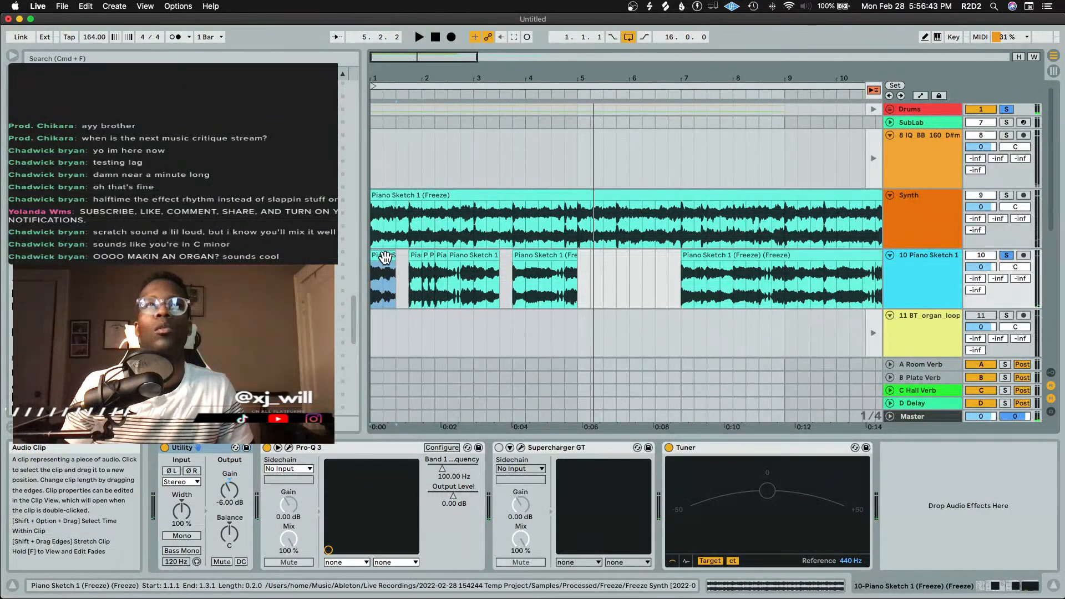
Extend the clip after the gap on track 10 back to 5.1.1 and remove its 5.3.1 to 5.4.1 section
mouse_move(686, 256)
left_mouse_down()
mouse_move(579, 262)
mouse_move(633, 284)
mouse_move(621, 289)
left_mouse_up()
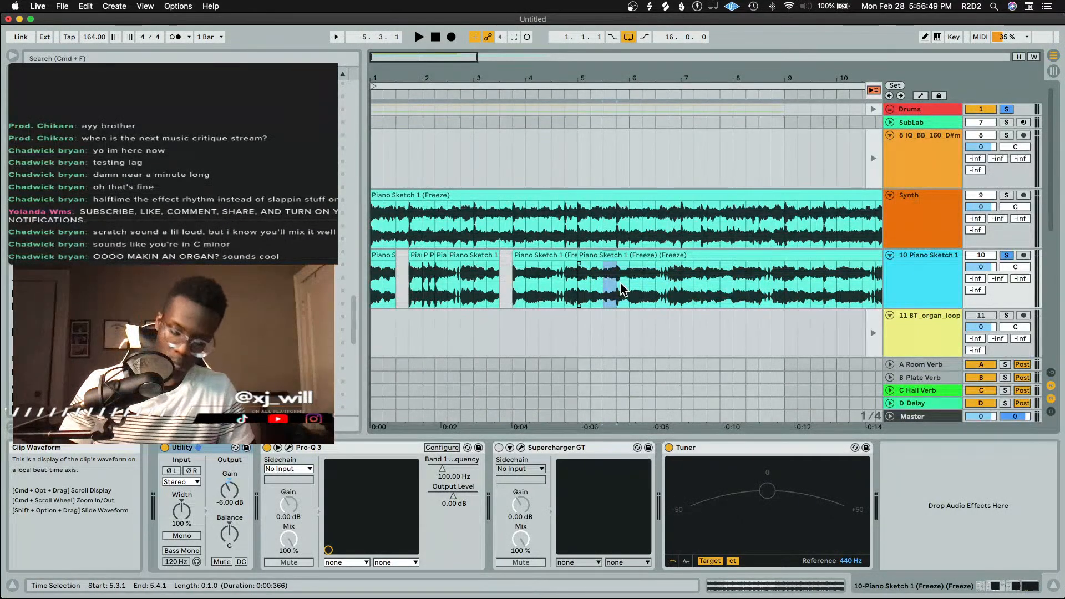
key("super+e")
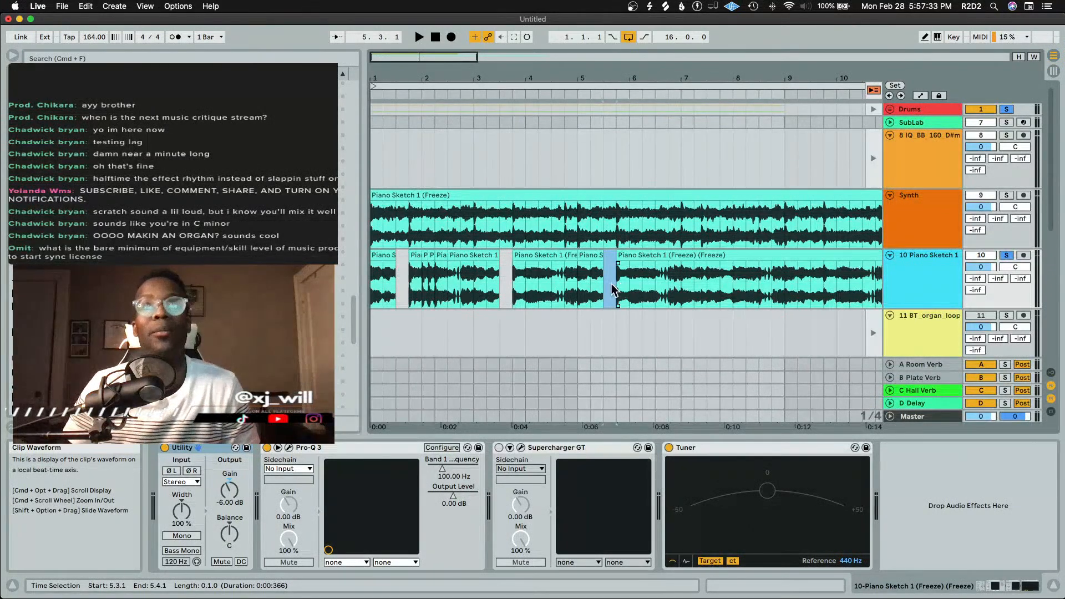
Play the chopped track 10 arrangement with the drums from bar 1 into bar 5
left_click(385, 258)
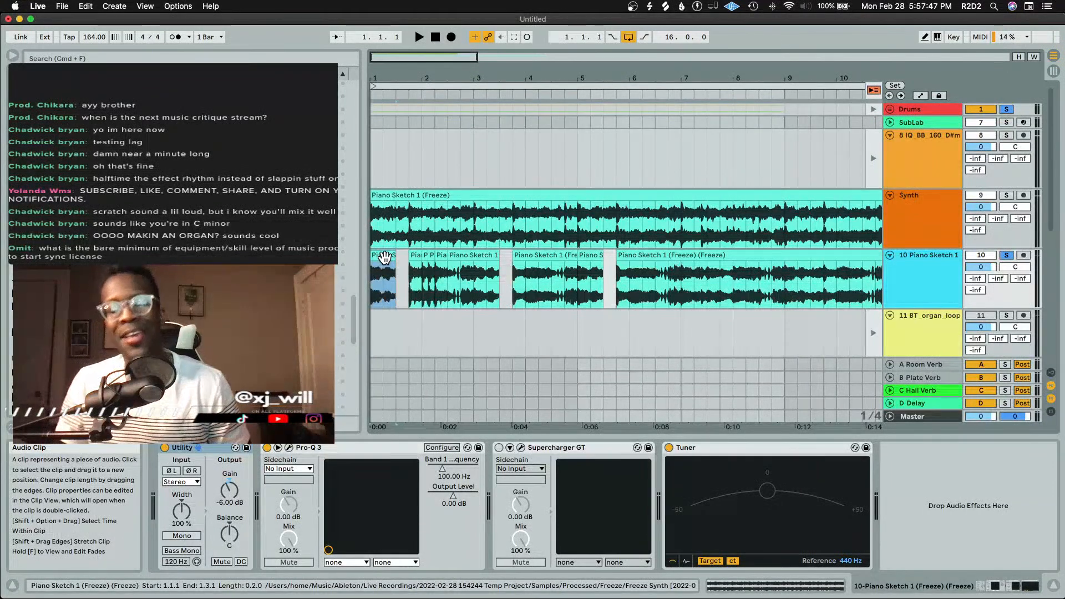
key("space")
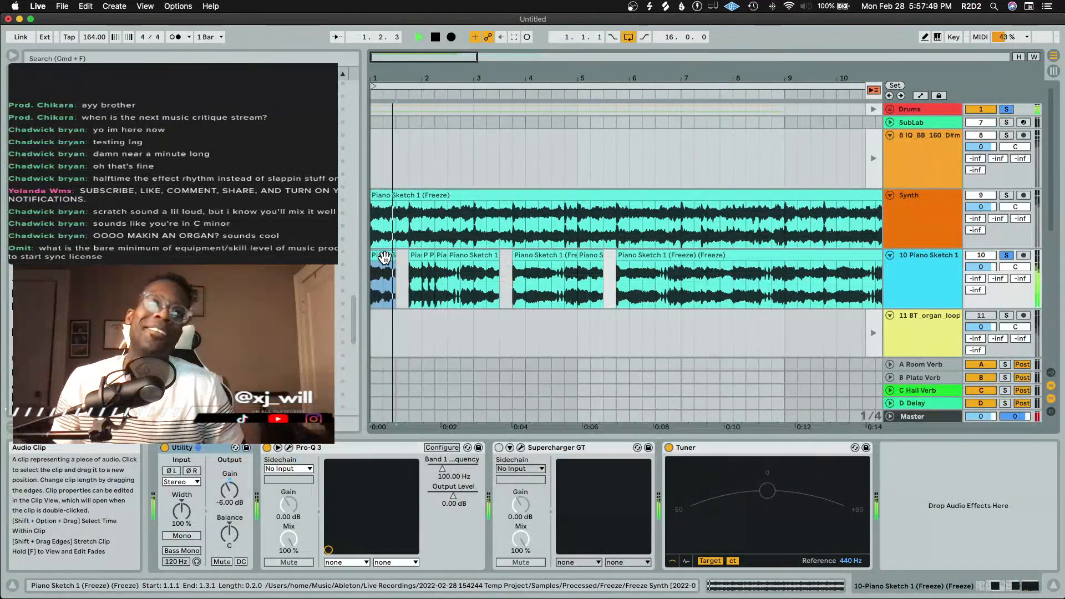
key("space")
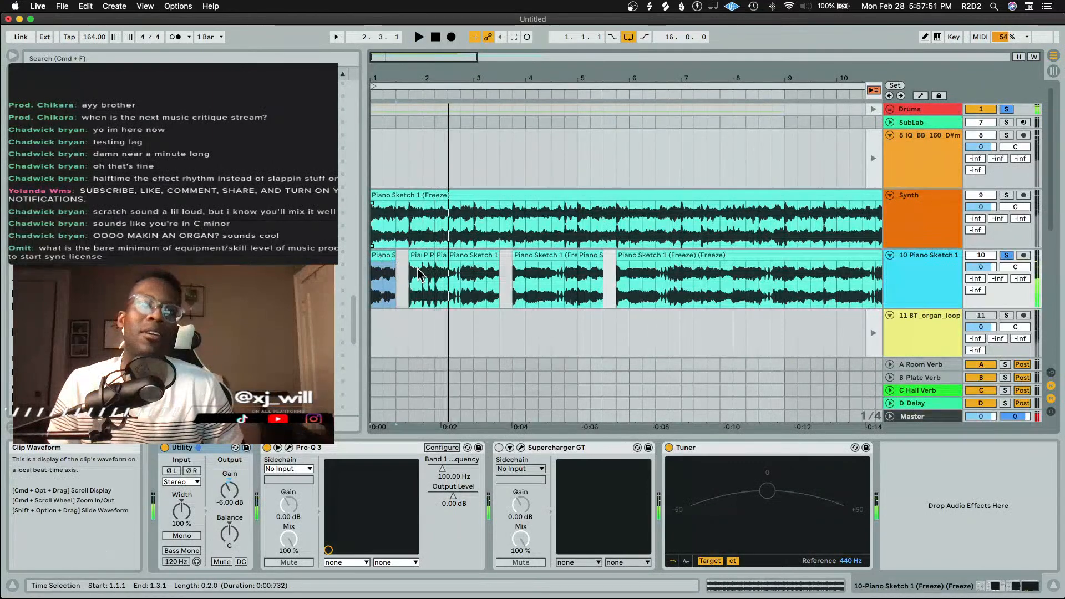
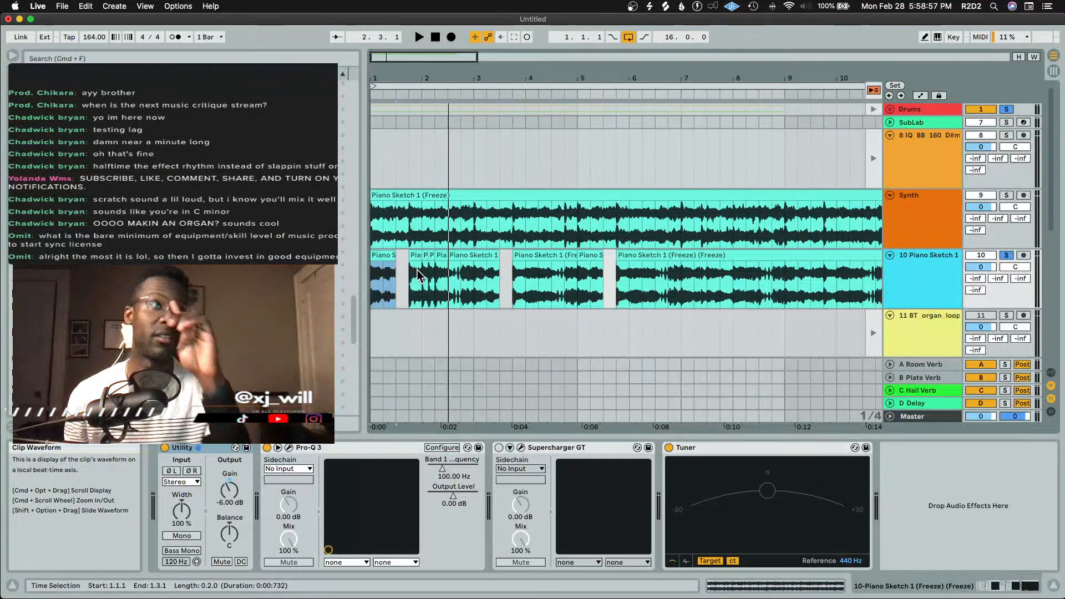
key("space")
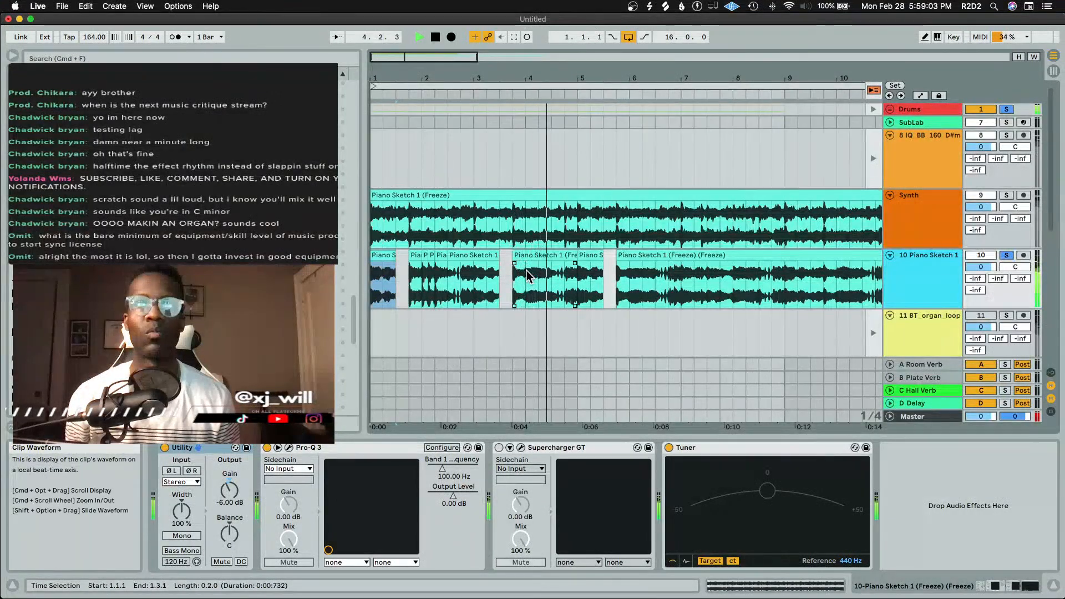
key("space")
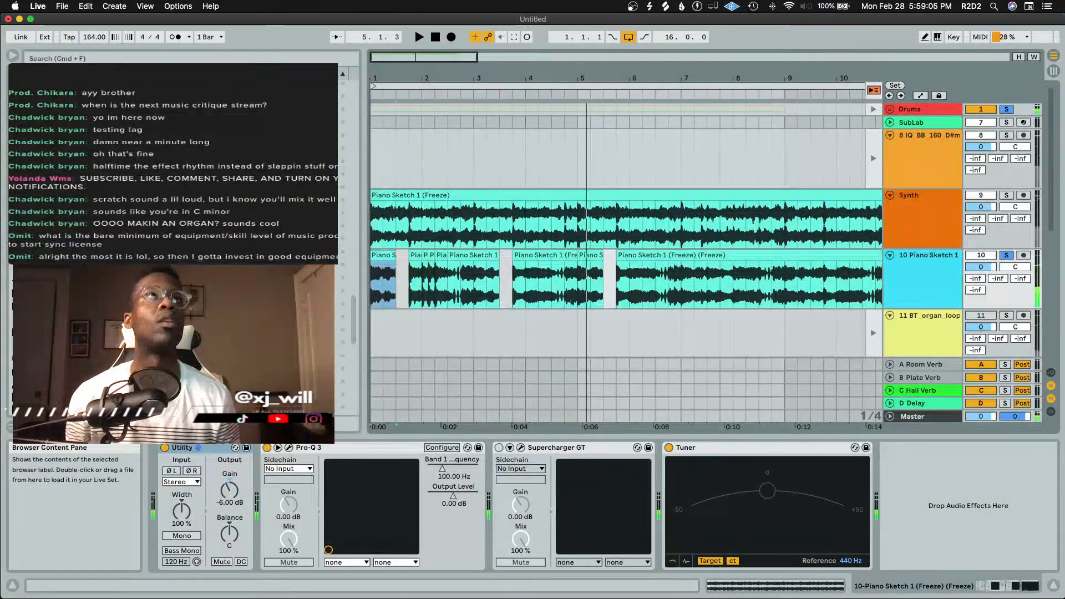
Add ShaperBox 2 at the end of track 10's device chain and fold the Supercharger GT and Tuner devices
scroll(183, 250, "down", 10)
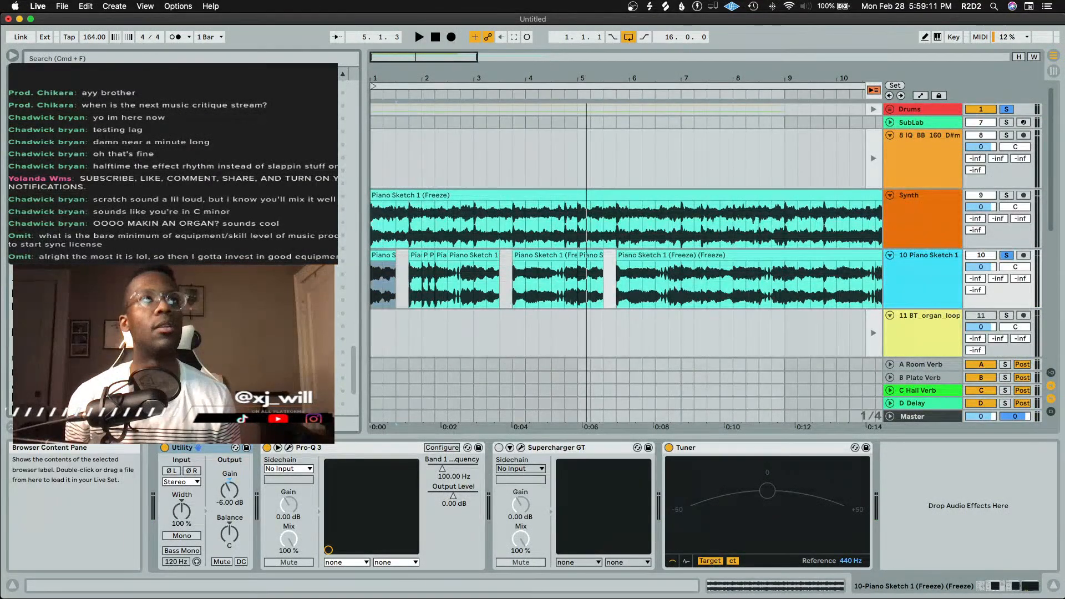
scroll(183, 249, "up", 2)
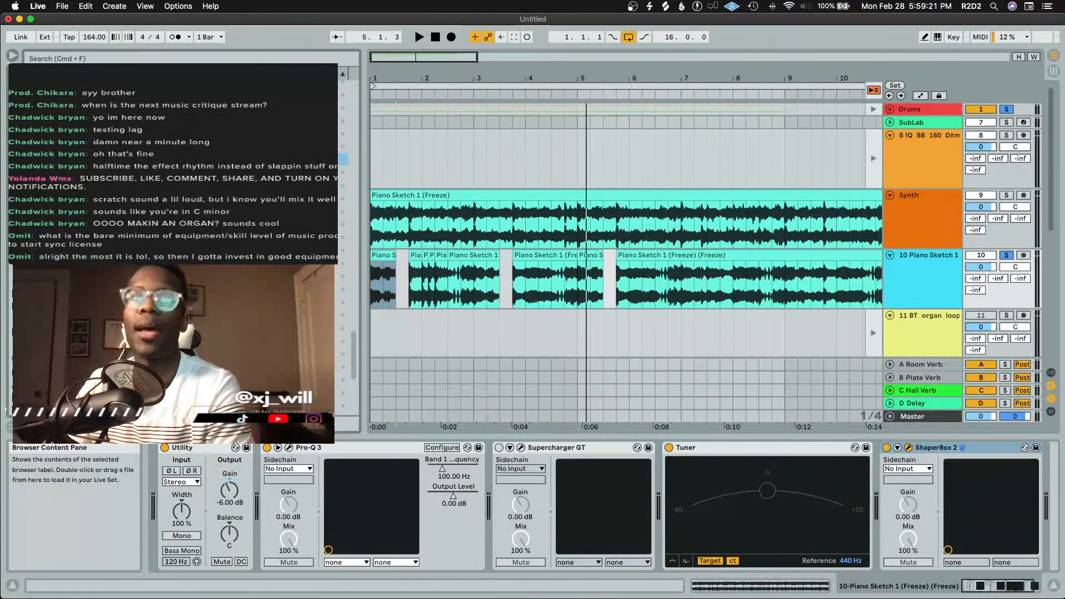
double_click(581, 450)
double_click(581, 451)
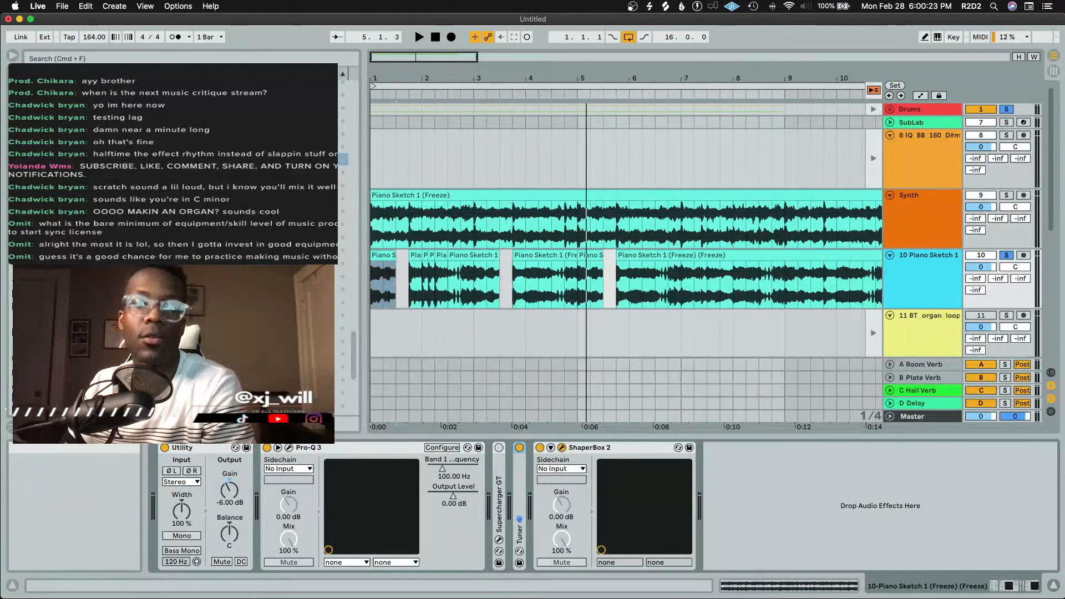
left_click_drag(351, 239, 494, 147)
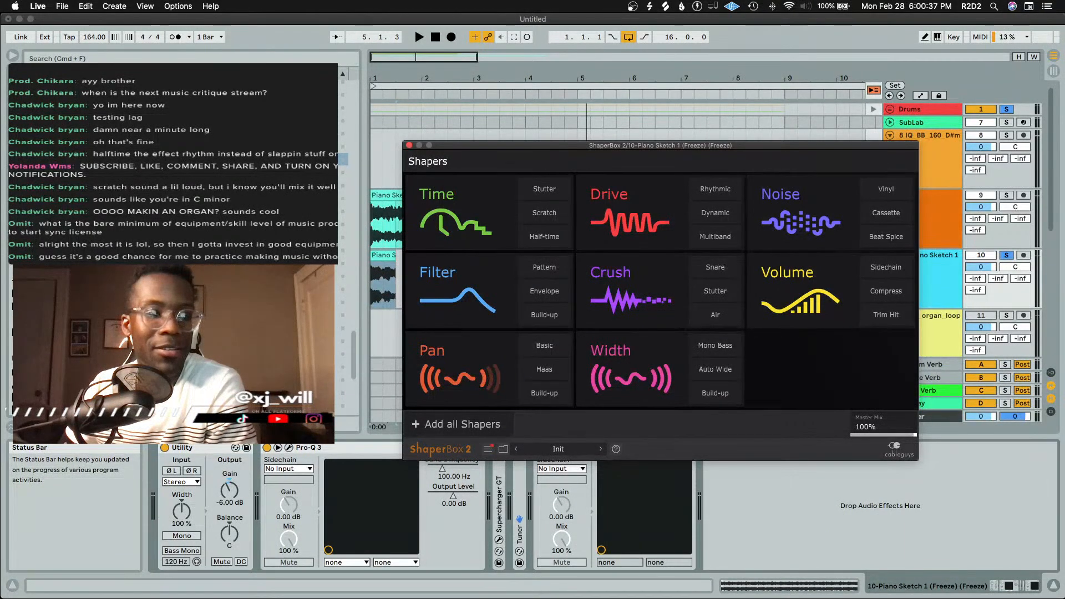
Play from bar 1 and filter the ShaperBox 2 preset library to the Chop / Repeat pack
key("super+Tab")
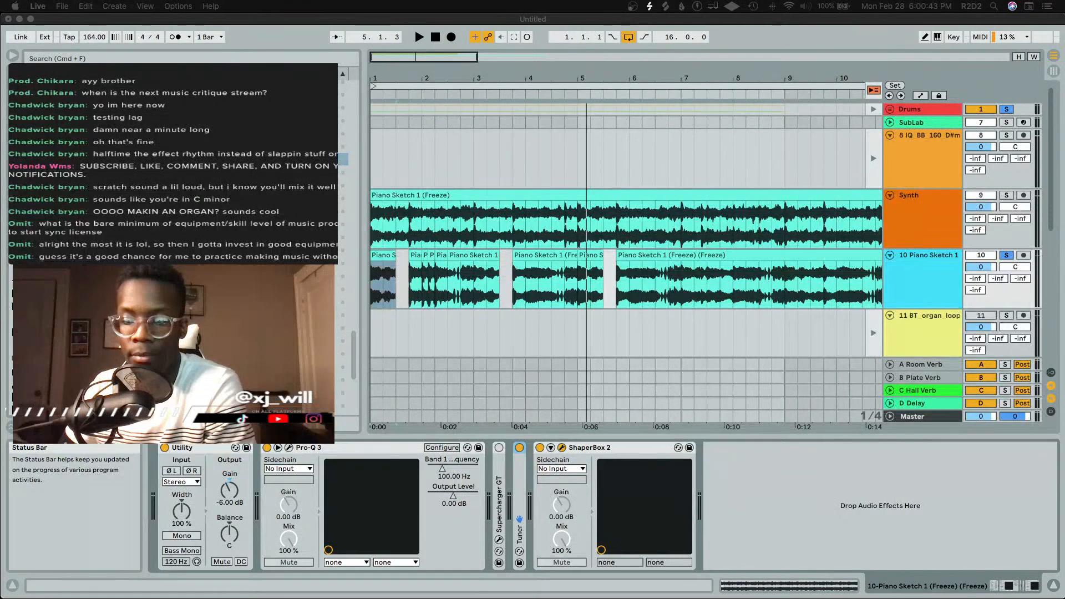
left_click(391, 255)
key("space")
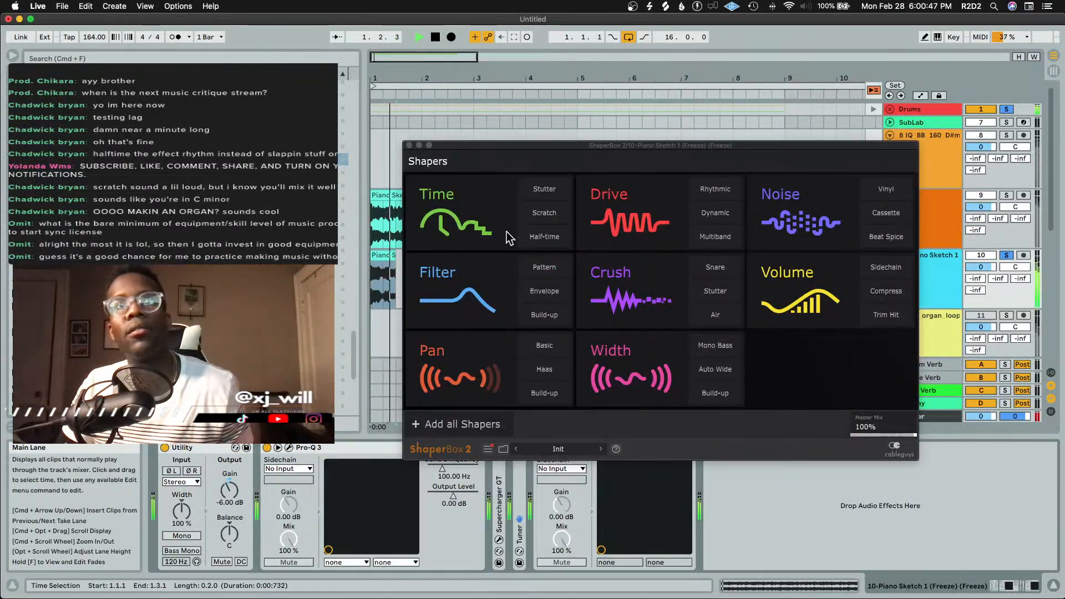
left_click(568, 448)
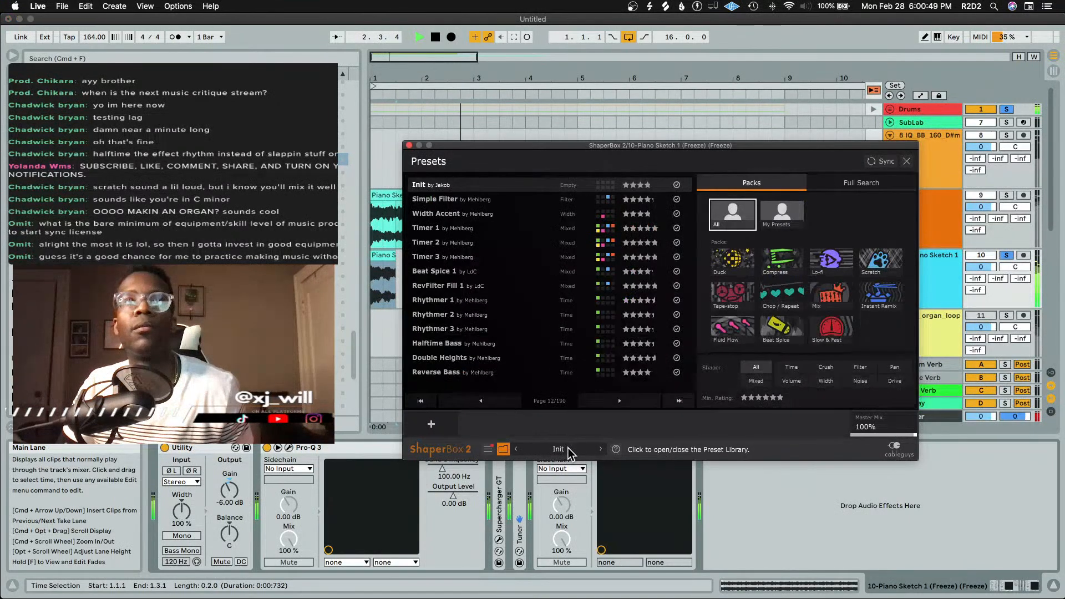
left_click(782, 297)
key("space")
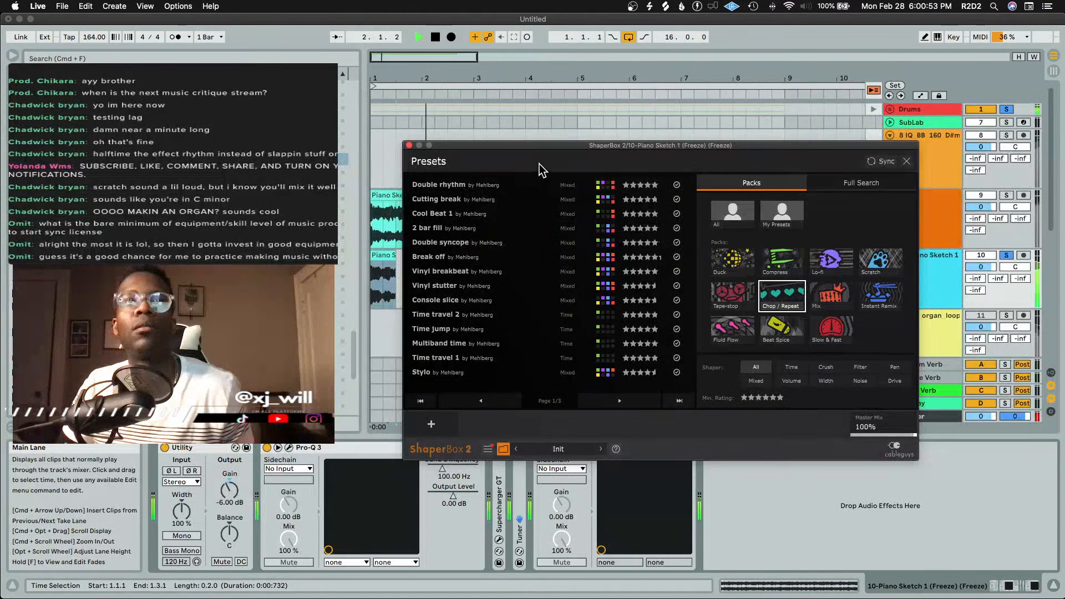
Load the Double rhythm preset in ShaperBox 2 and audition it on track 10 from bar 1
left_click_drag(547, 148, 374, 121)
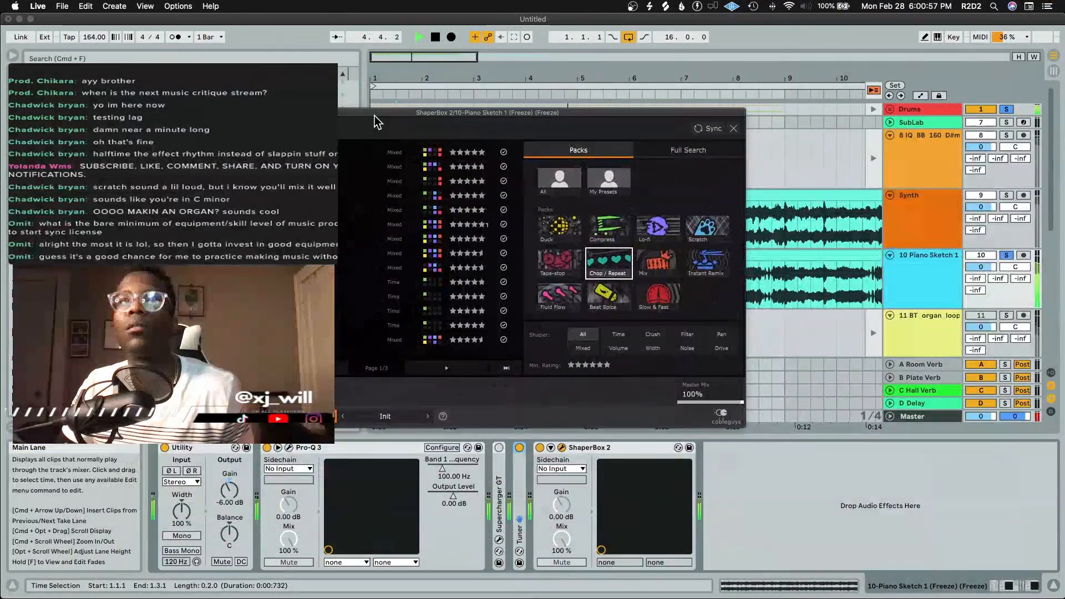
left_click(921, 266)
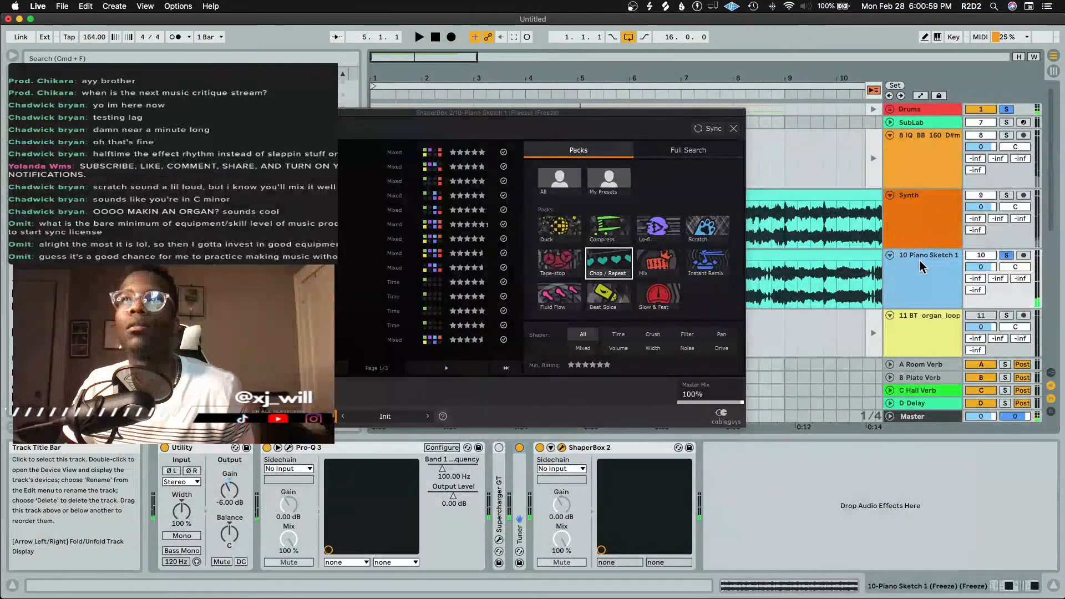
key("space")
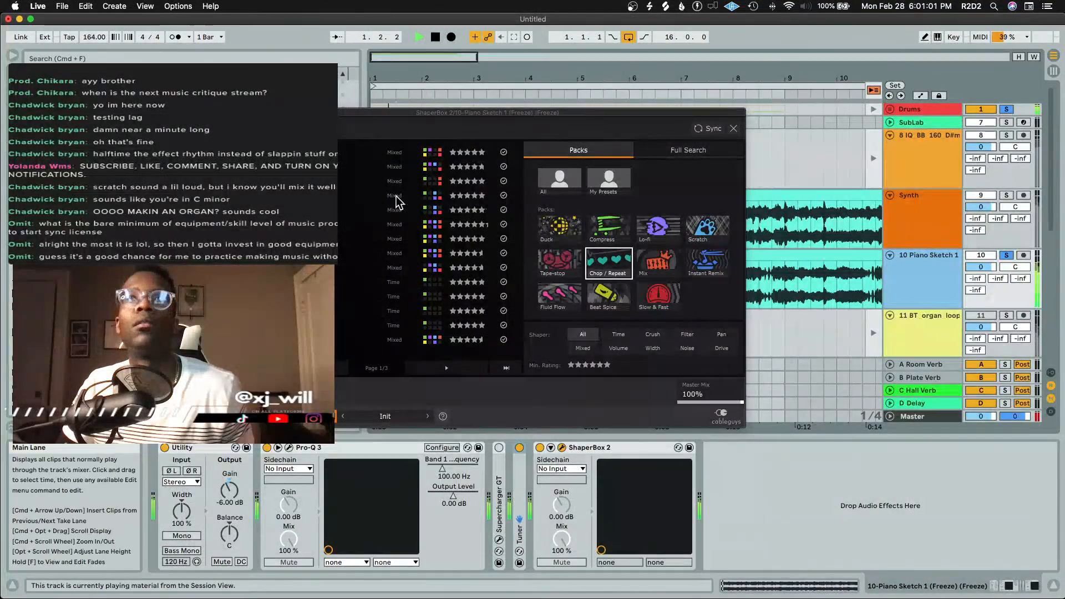
left_click(405, 153)
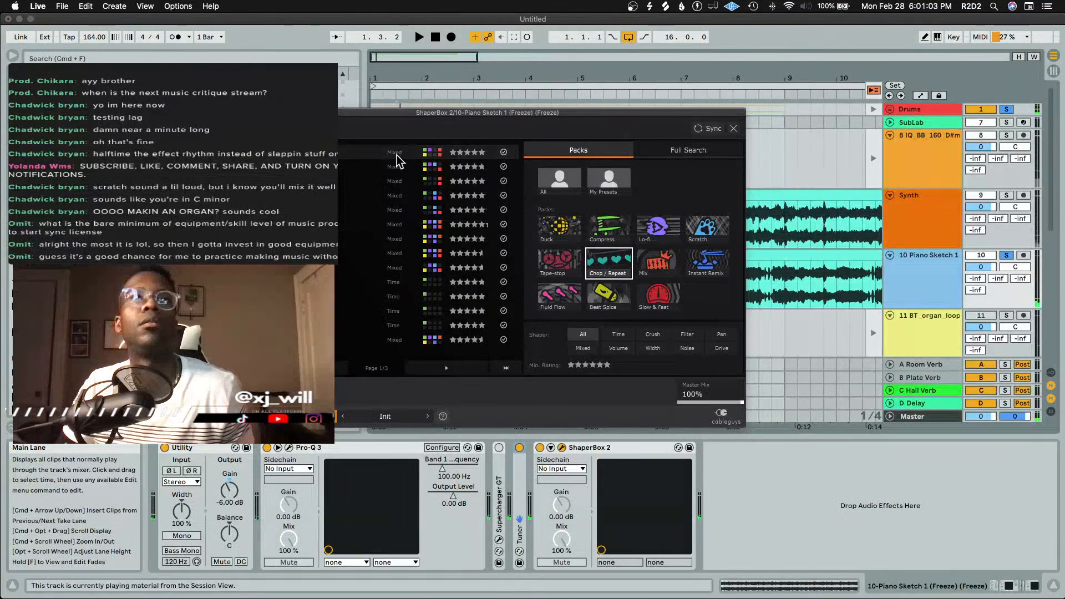
left_click(350, 160)
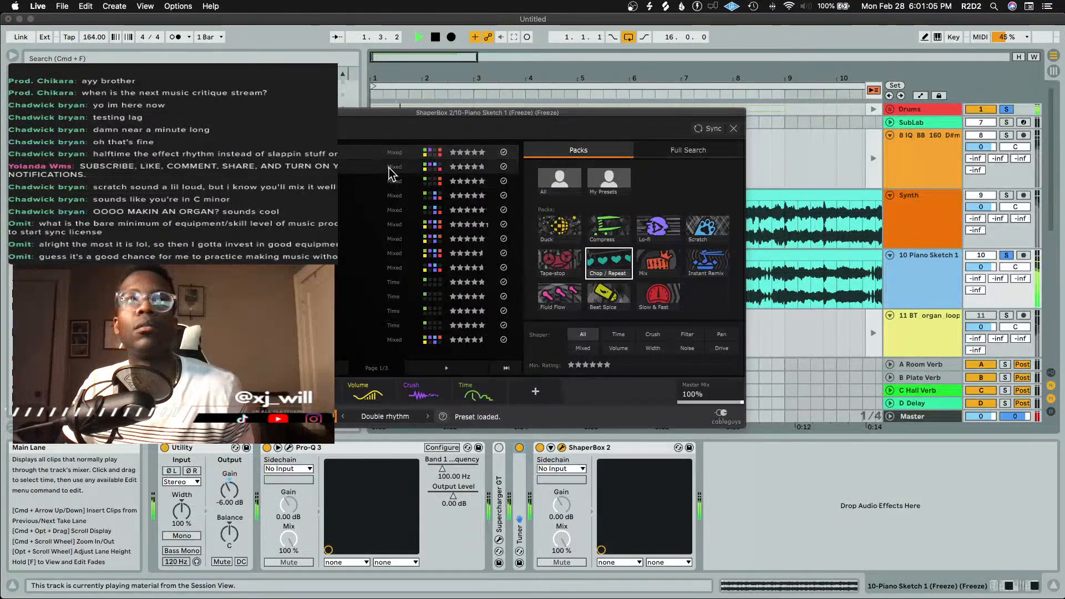
left_click_drag(381, 111, 530, 103)
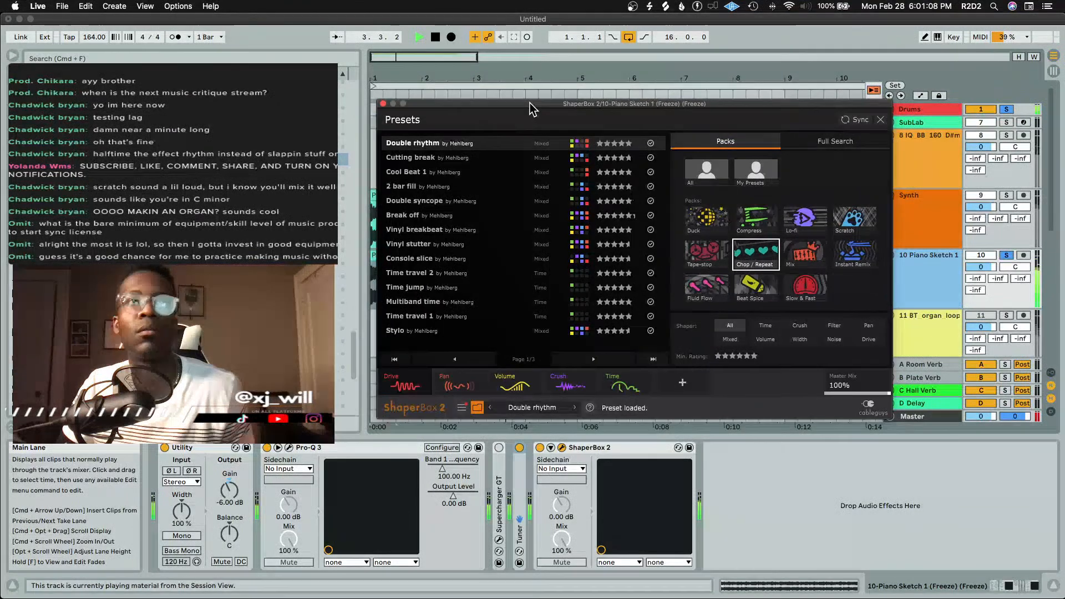
Audition the Cutting break and Cool Beat 1 presets on track 10
left_click(498, 157)
key("space")
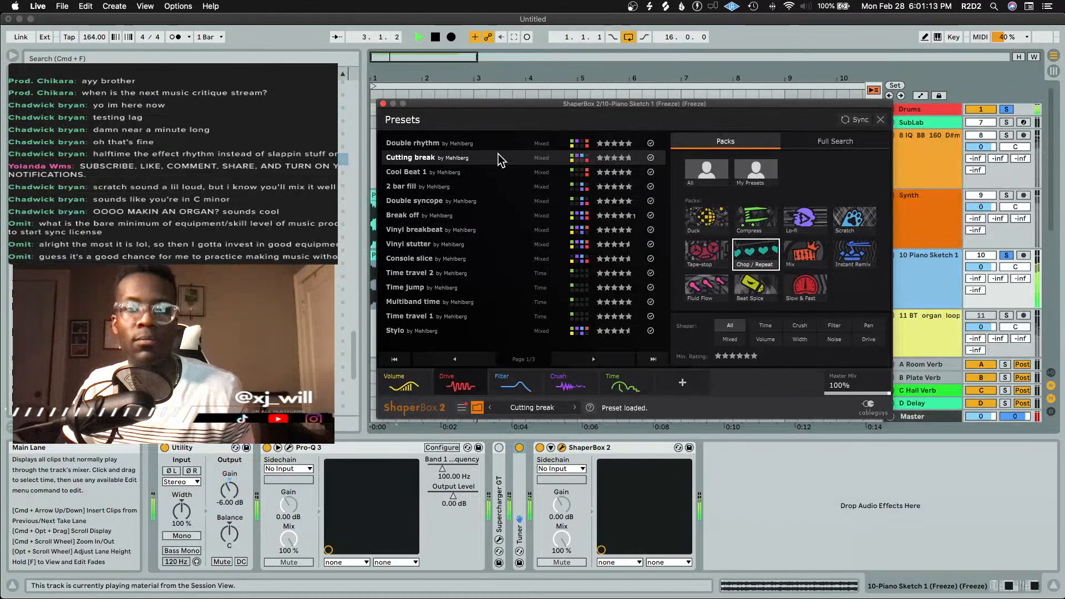
key("space")
left_click(504, 172)
key("space")
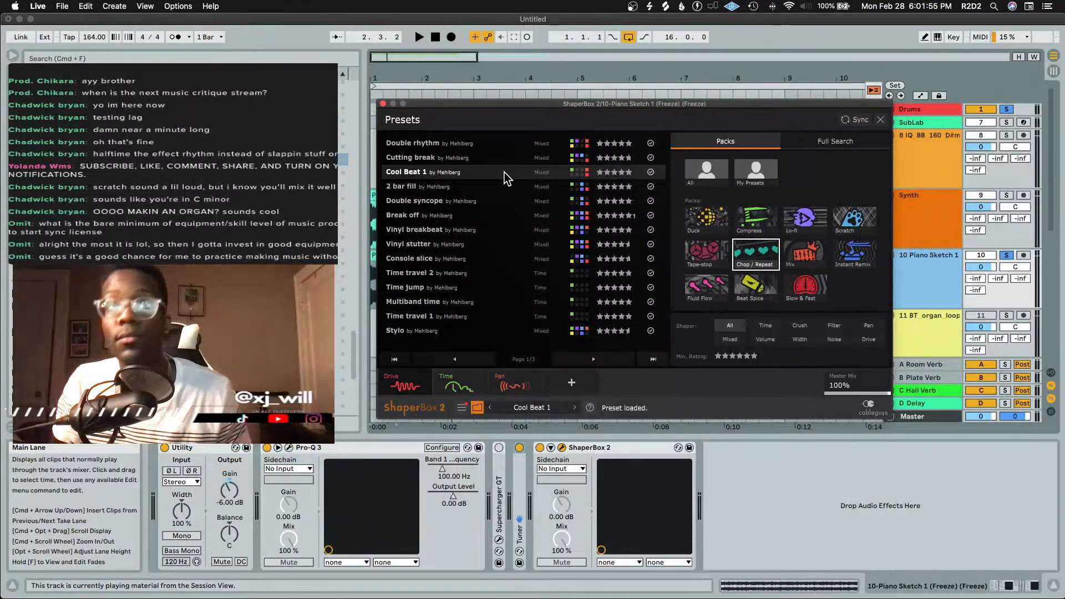
Audition the 2 bar fill preset from bar 1, and load Double syncope for comparison
left_click(500, 193)
key("space")
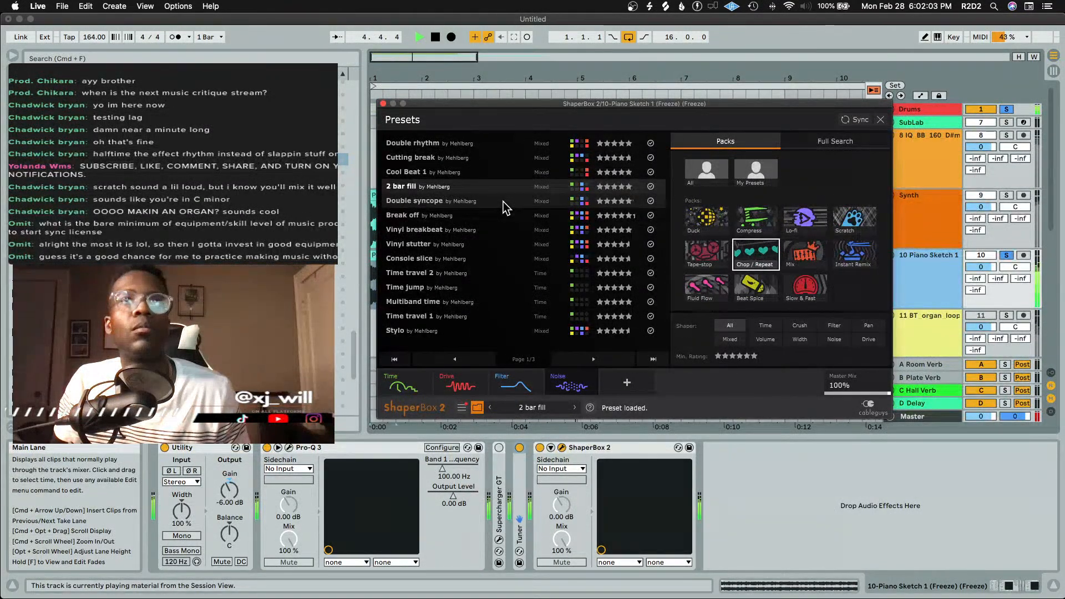
key("space")
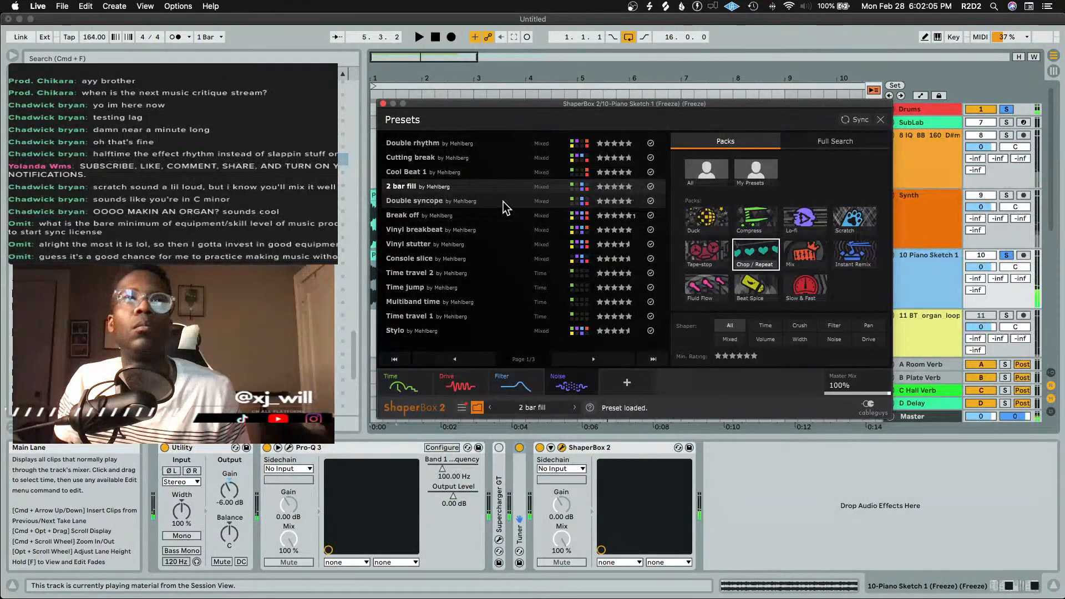
left_click(504, 203)
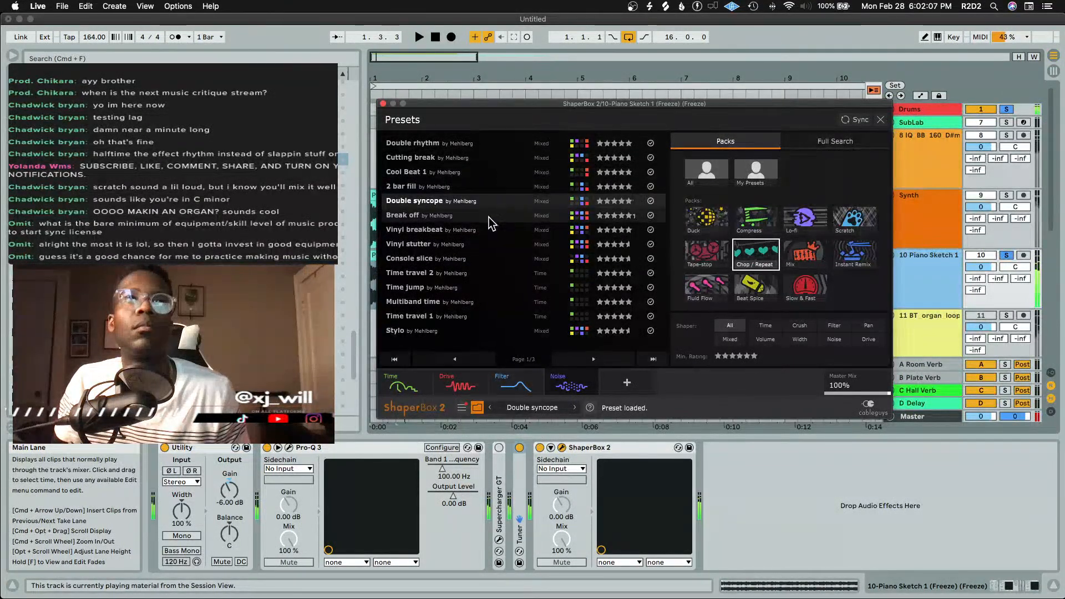
Audition the Break off and Vinyl stutter presets on track 10
left_click(489, 217)
key("space")
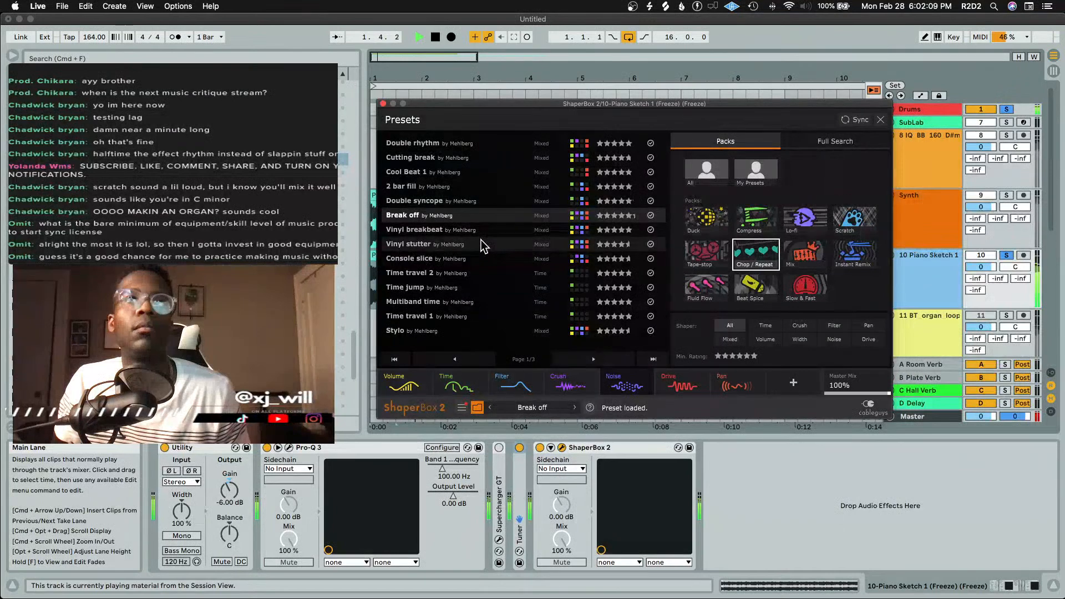
left_click(494, 245)
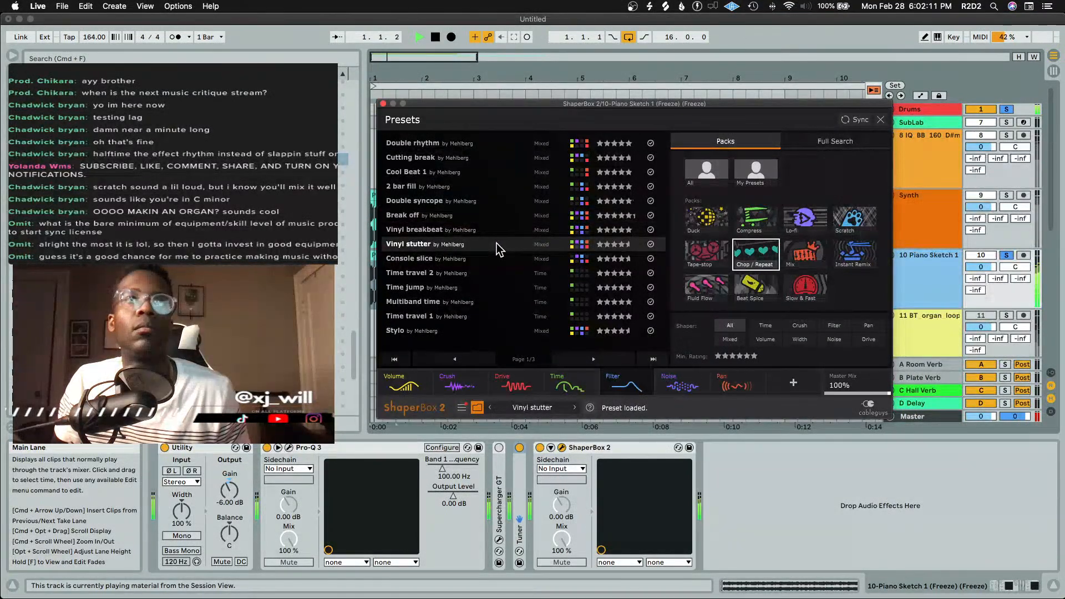
key("space")
Load the Time travel 2 preset in ShaperBox 2 and play track 10 with the drums from bar 1
left_click(506, 274)
key("space")
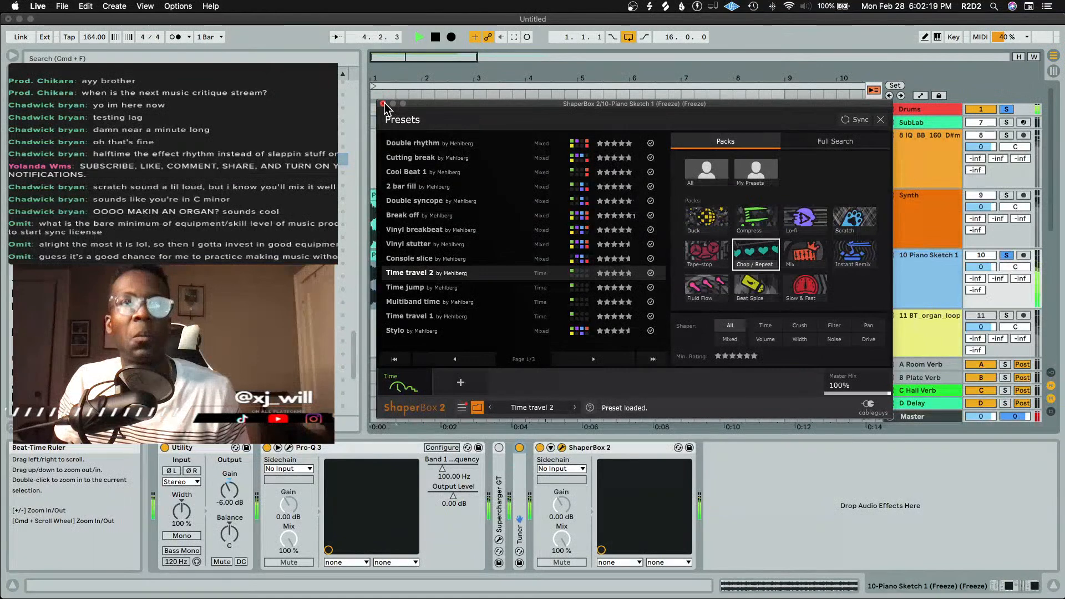
Move the ShaperBox 2 window clear of the track 10 clips and play the chops with the drums
key("space")
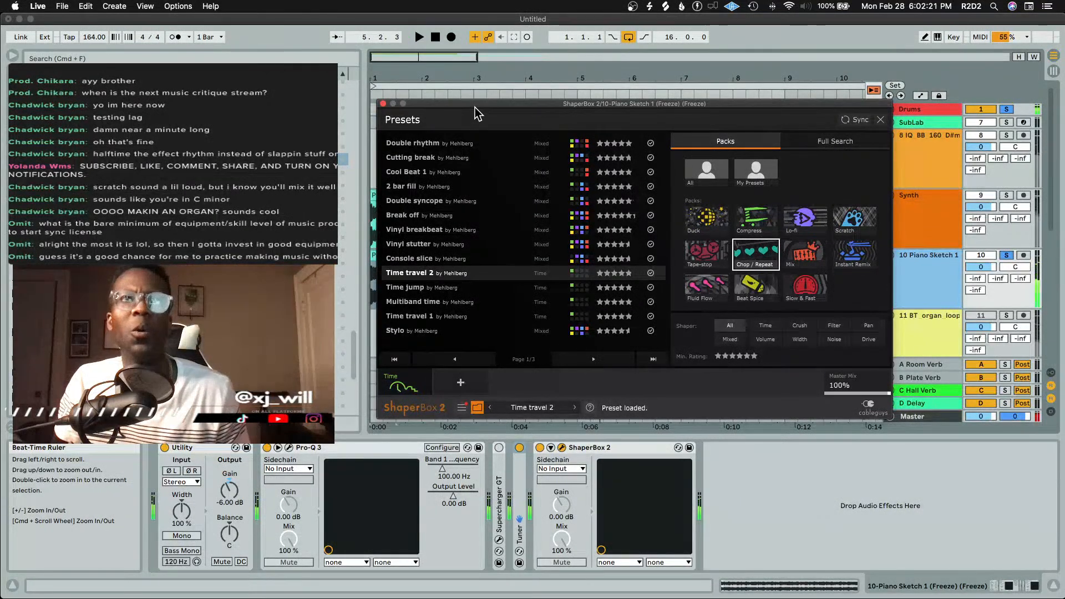
left_click_drag(474, 105, 497, 342)
key("space")
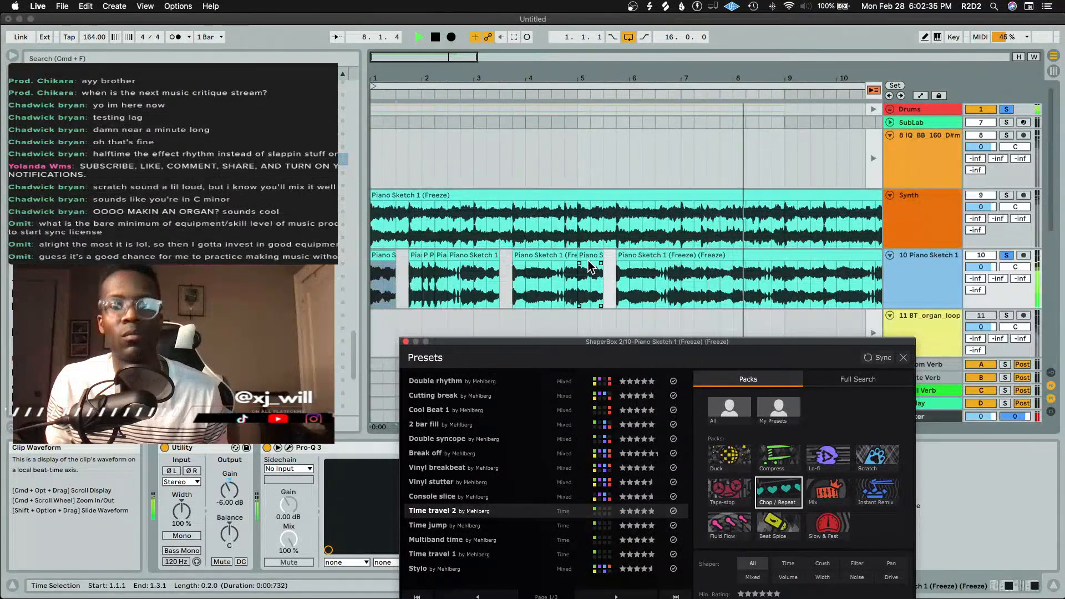
key("space")
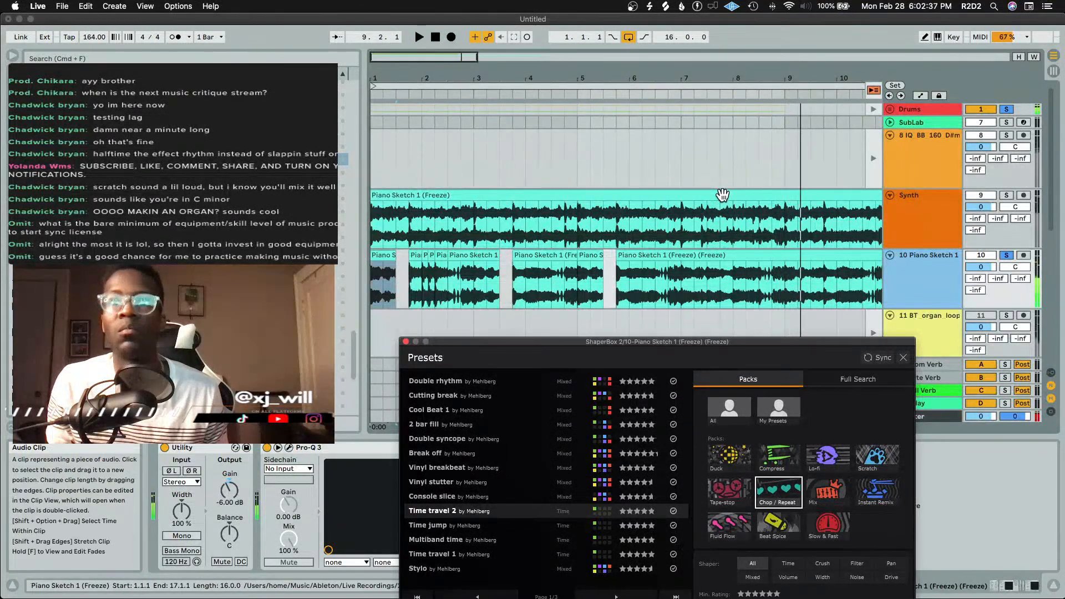
Shorten the last track 10 clip so that it ends at bar 9
left_click(723, 195)
key("minus")
key("minus")
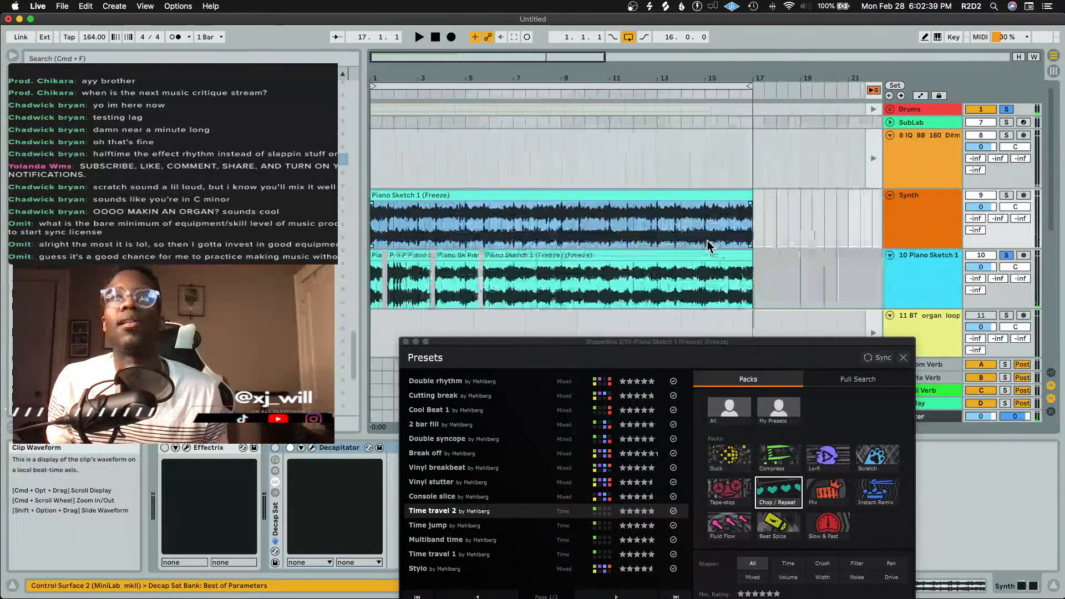
left_click_drag(638, 275, 501, 281)
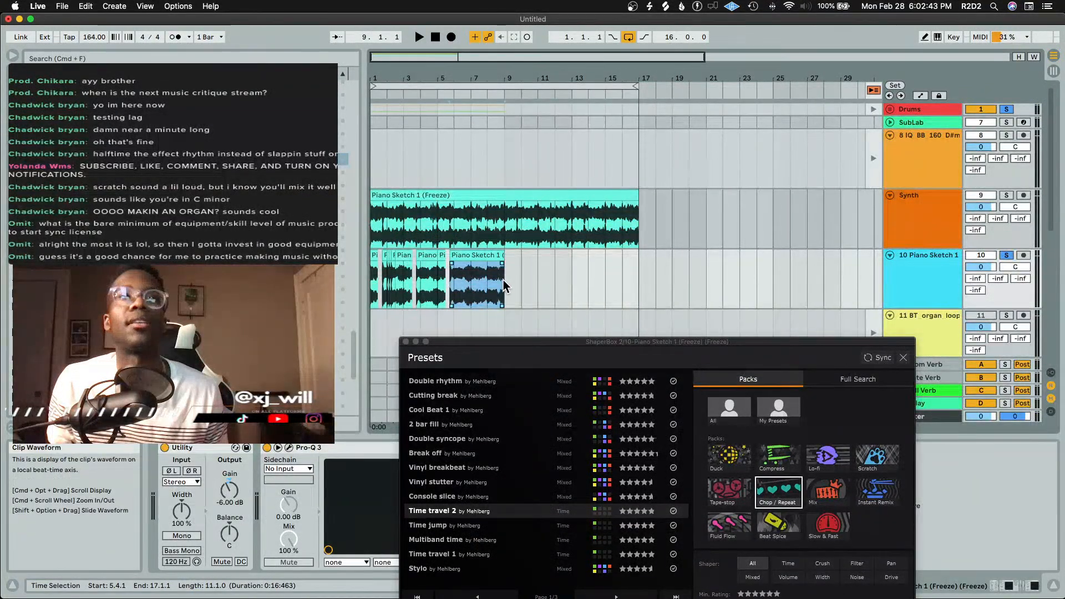
Copy the first two bars of chops on track 10 to bars 5 and 6
scroll(503, 287, "up", 5)
scroll(504, 287, "left", 5)
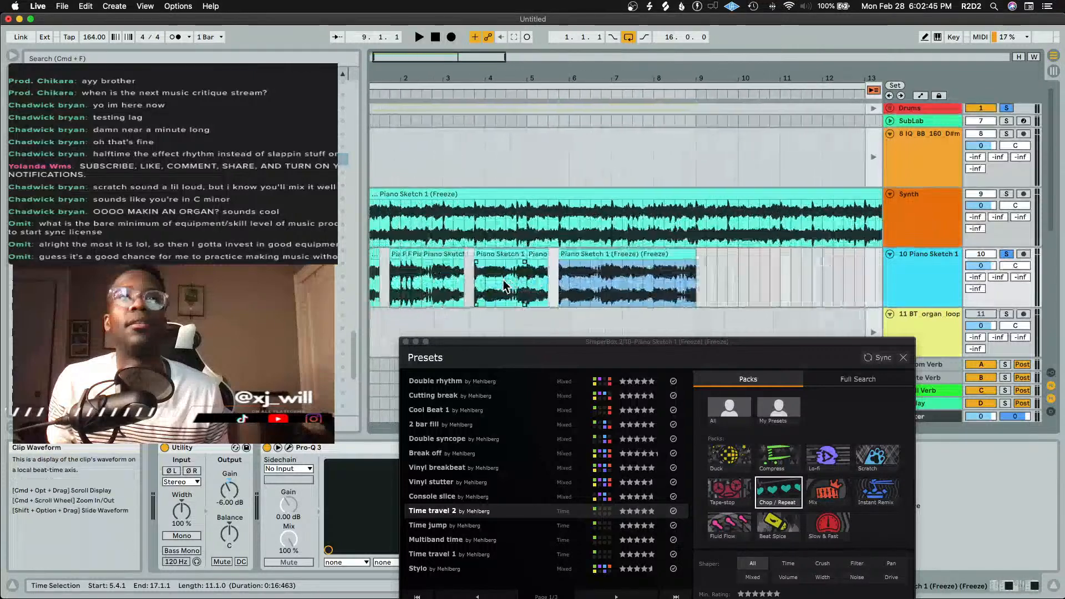
left_click(535, 280)
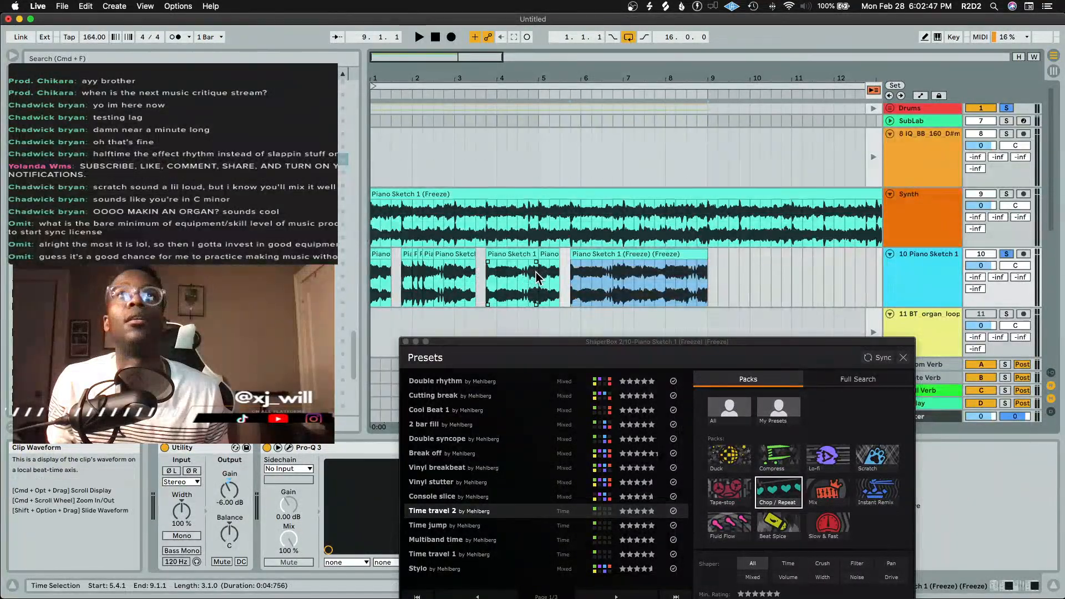
left_click(537, 280)
left_click(451, 268)
mouse_move(451, 280)
left_mouse_down()
mouse_move(366, 278)
mouse_move(554, 282)
left_mouse_up()
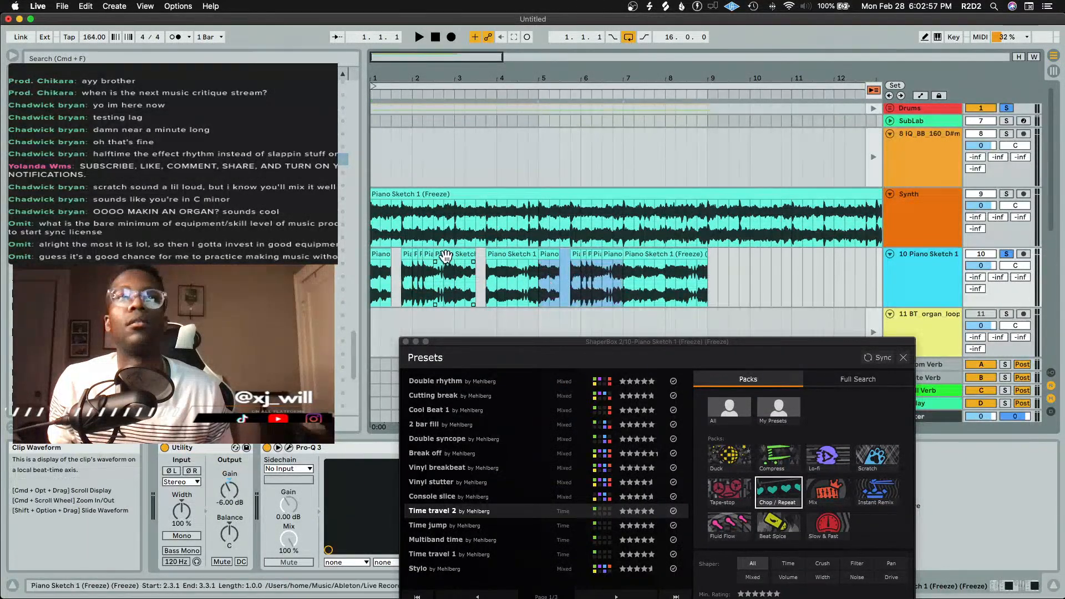
Play track 10 with the drums from bar 1 and shorten the arrangement loop to 8 bars, ending at bar 9
key("space")
left_click(377, 256)
key("space")
key("space")
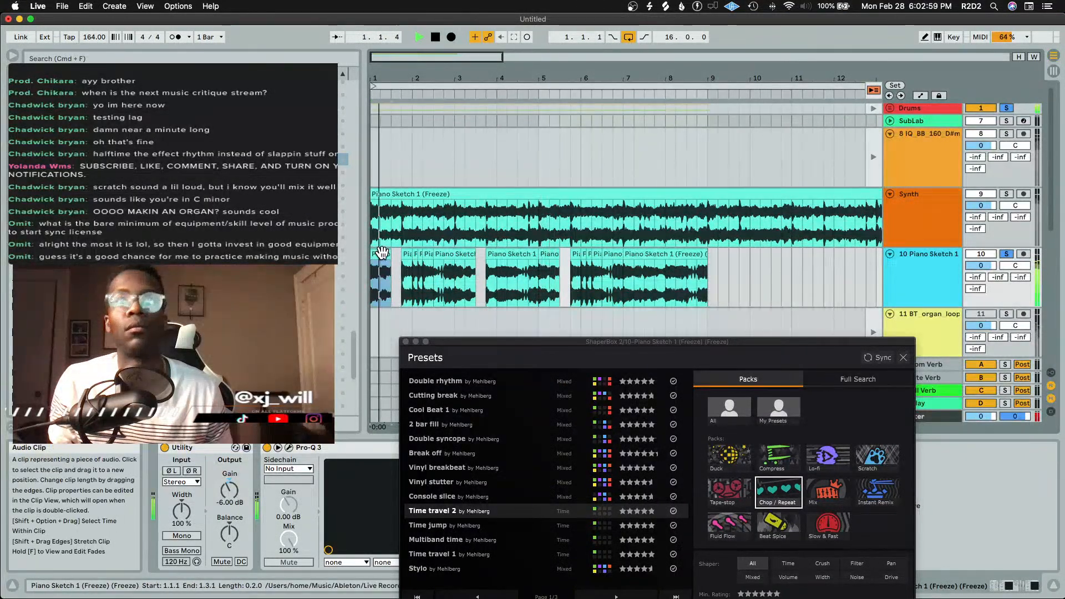
key("minus")
key("minus")
mouse_move(790, 87)
left_mouse_down()
mouse_move(579, 161)
mouse_move(582, 174)
left_mouse_up()
Open the Time shaper's curve in ShaperBox 2, set its LFO length to 4 Bars, and play the loop
left_click_drag(683, 340, 688, 280)
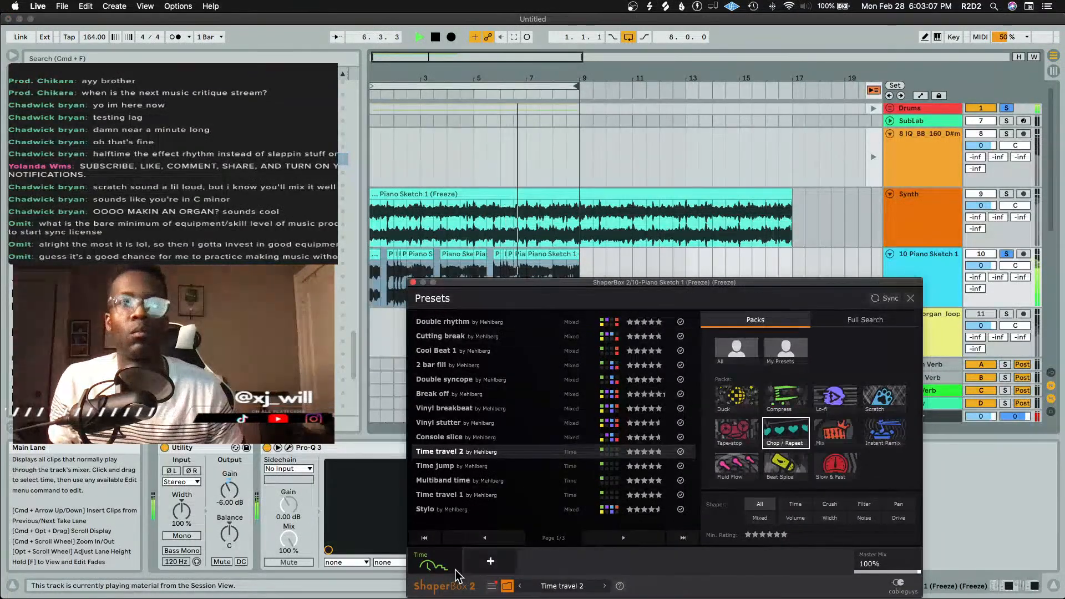
left_click(432, 571)
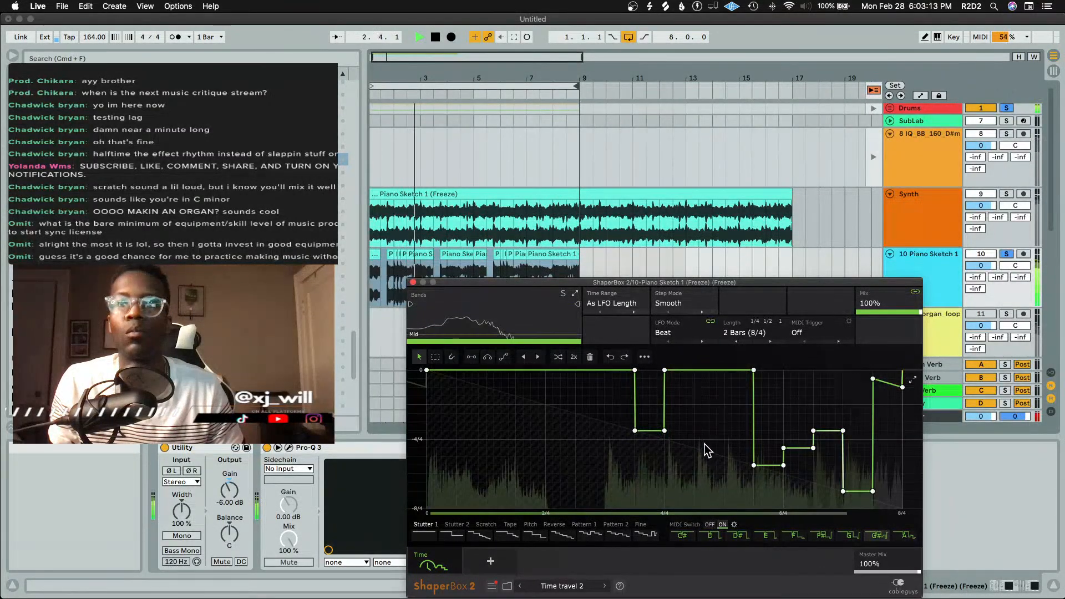
key("space")
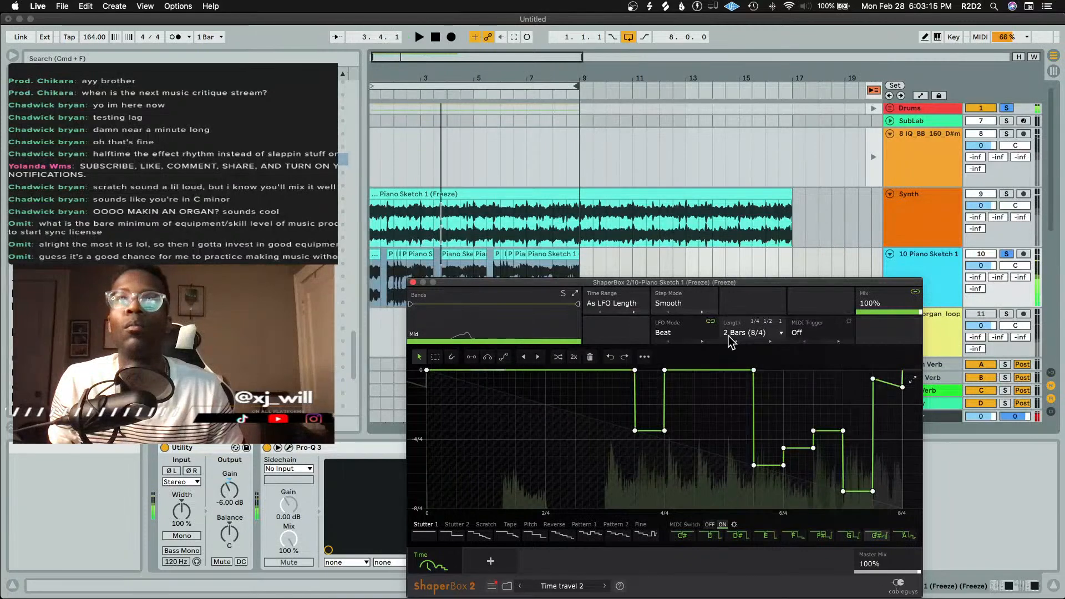
scroll(751, 347, "down", 1)
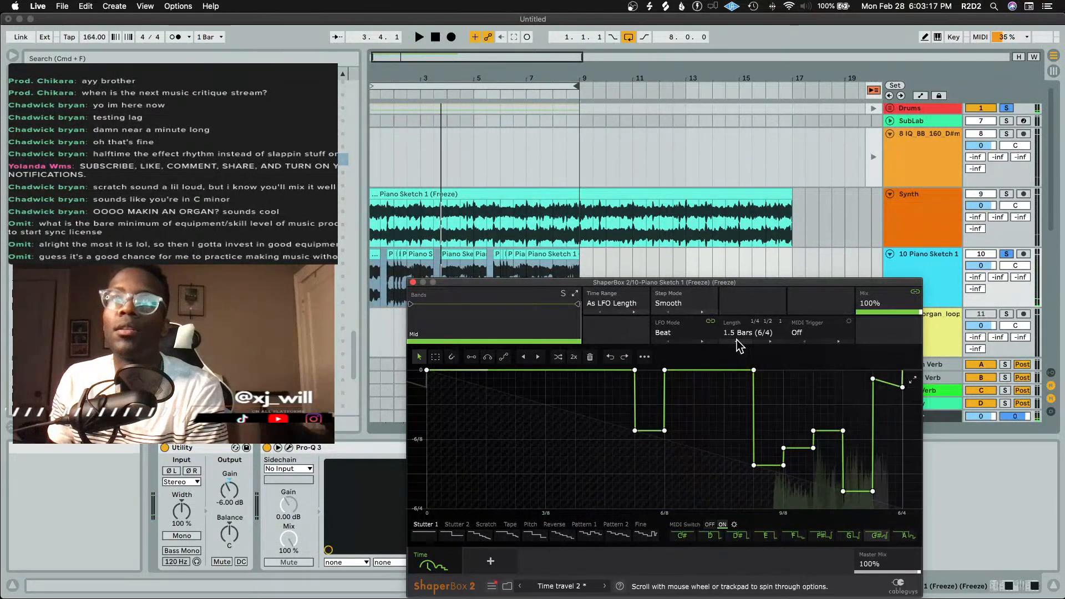
scroll(767, 351, "up", 2)
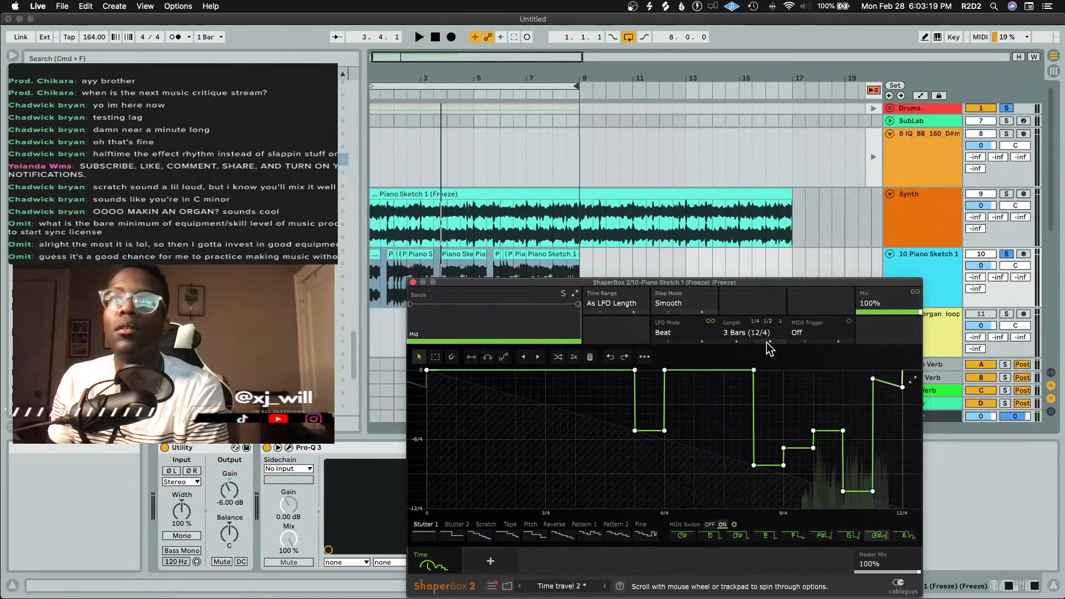
scroll(768, 348, "up", 1)
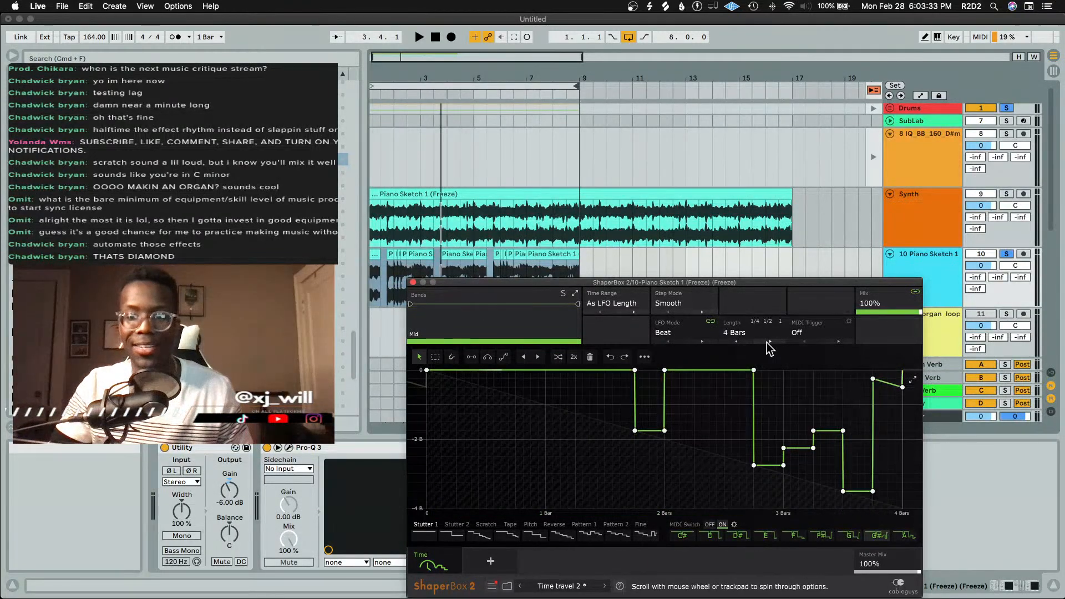
key("space")
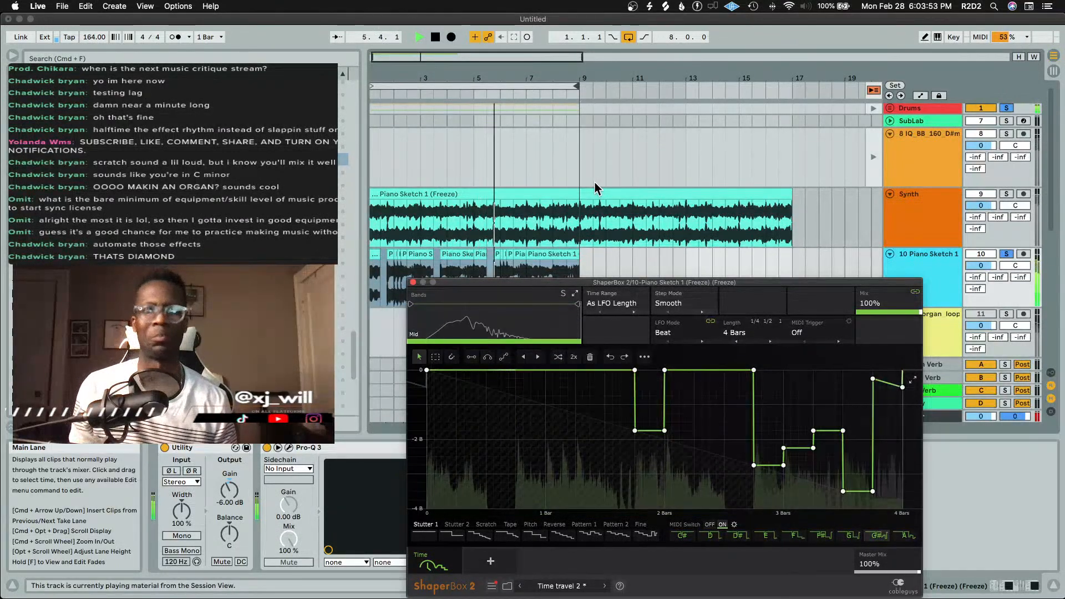
key("space")
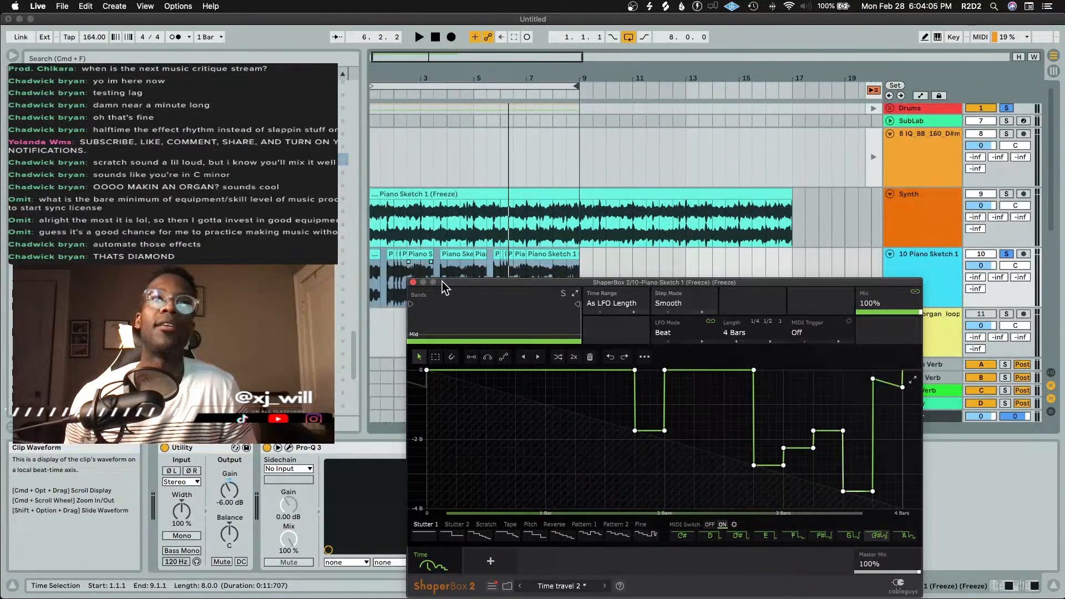
Duplicate ShaperBox 2 on track 10 and set the copy's LFO length to 2 Bars
left_click_drag(454, 281, 167, 86)
left_click(593, 449)
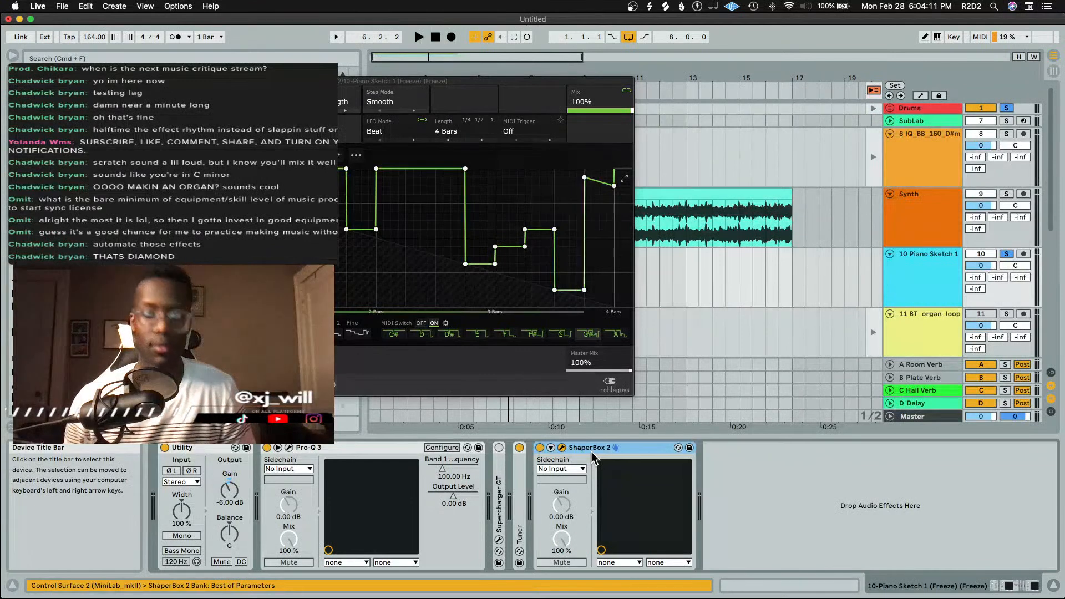
key("super+c")
key("super+v")
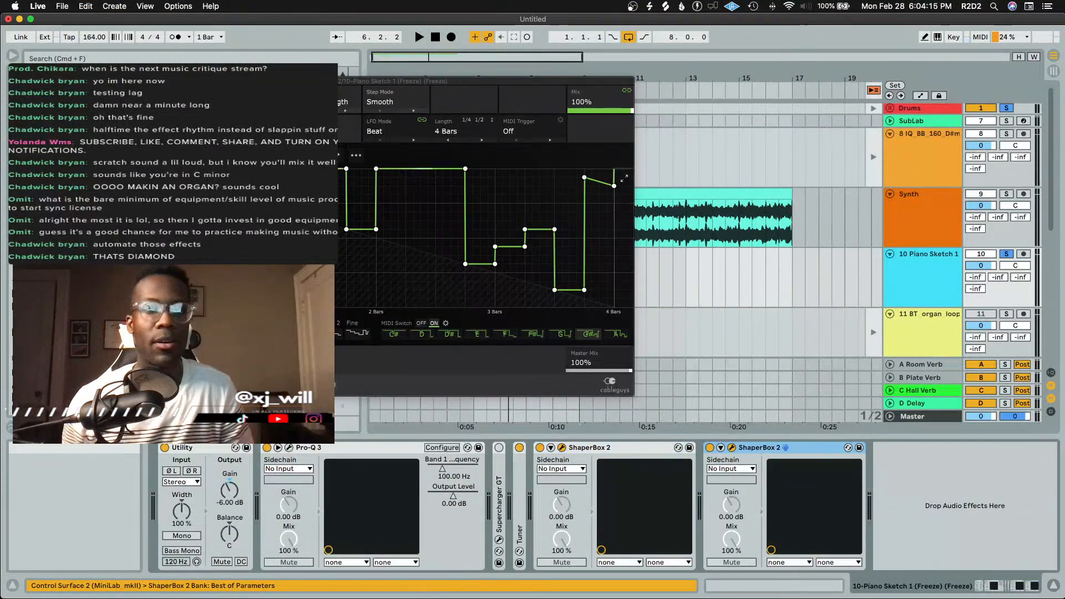
left_click_drag(803, 0, 740, 175)
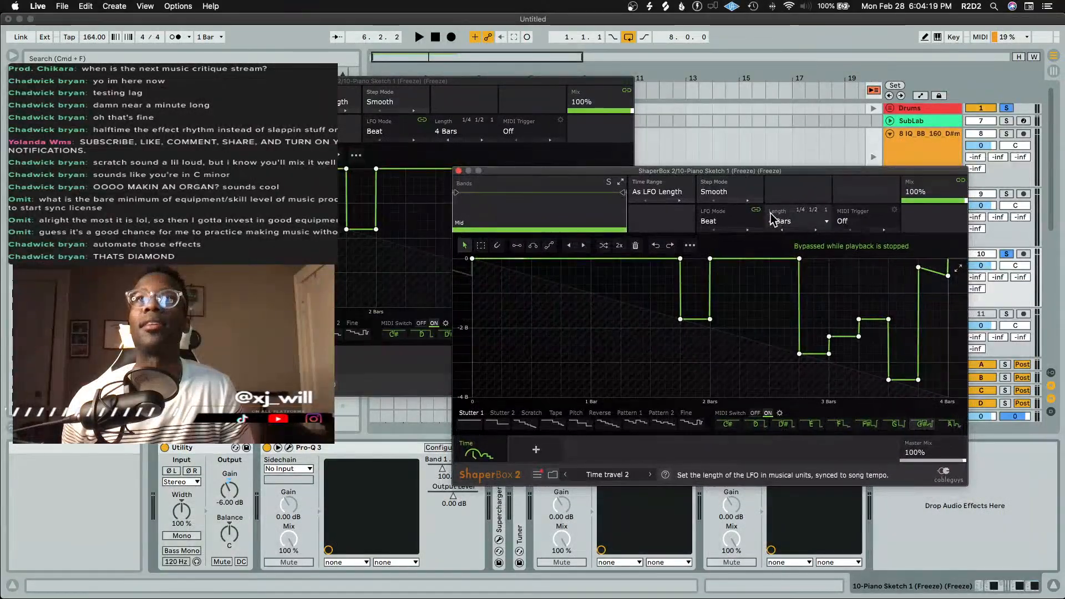
left_click(781, 229)
left_click(782, 231)
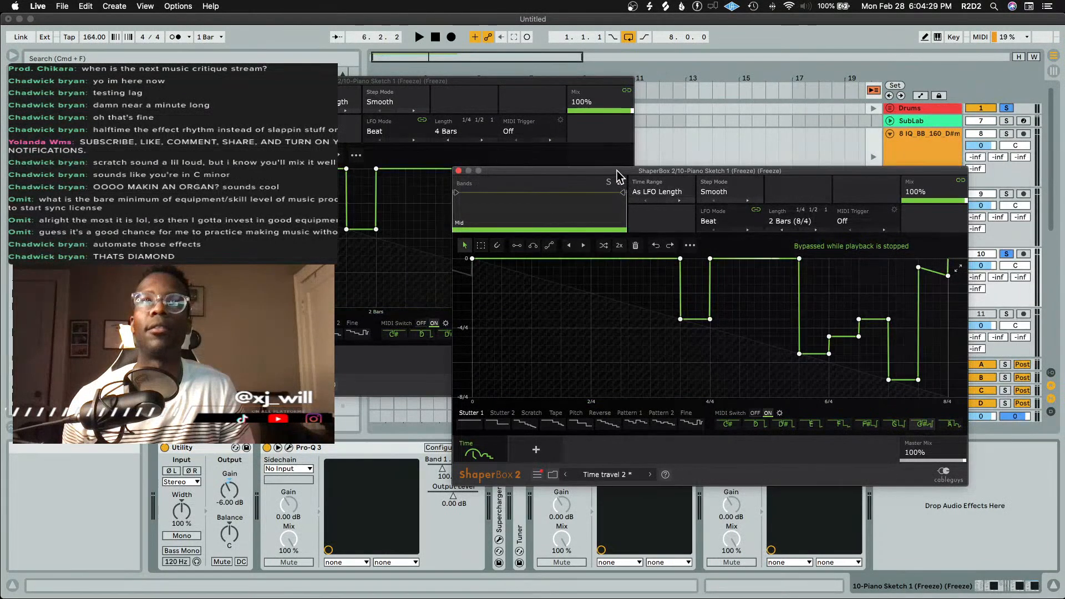
Deactivate the original ShaperBox 2 and audition the 2 Bars copy with the drums
left_click_drag(614, 172, 754, 67)
left_click(559, 401)
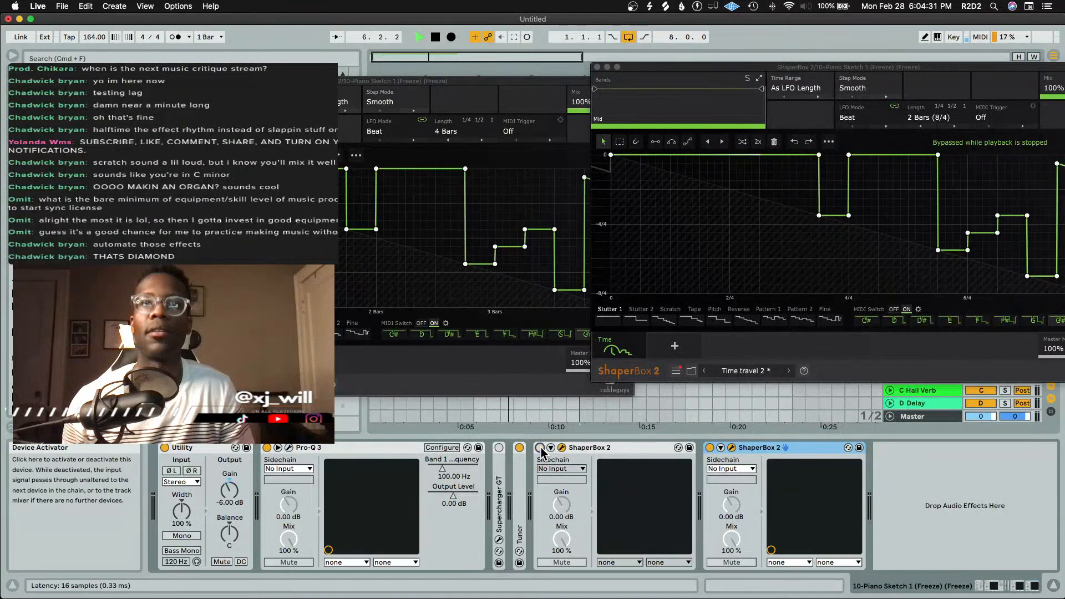
key("space")
left_click_drag(808, 66, 687, 89)
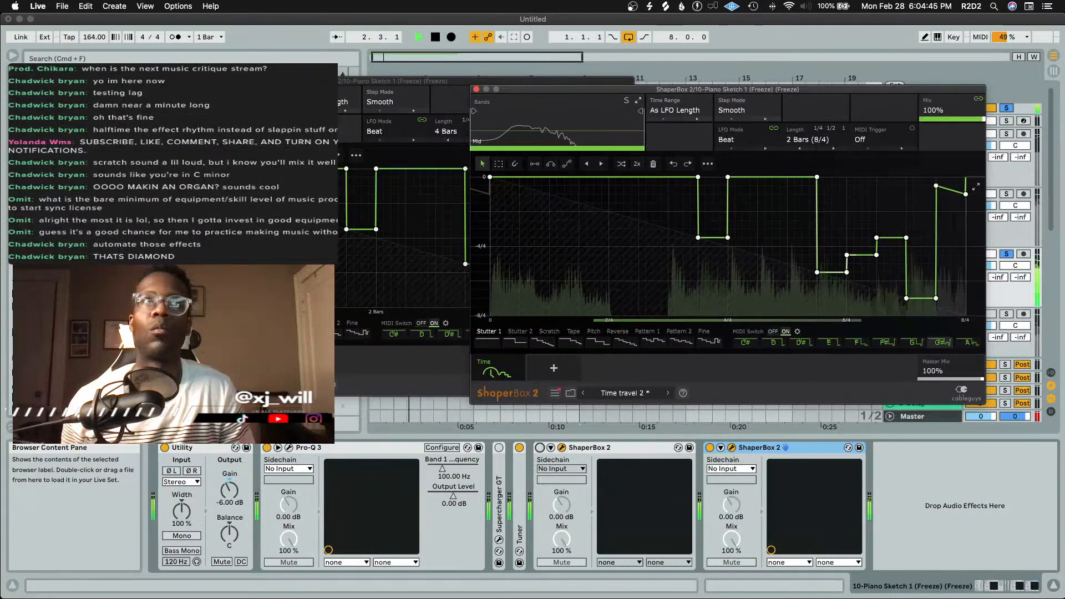
left_click(124, 81)
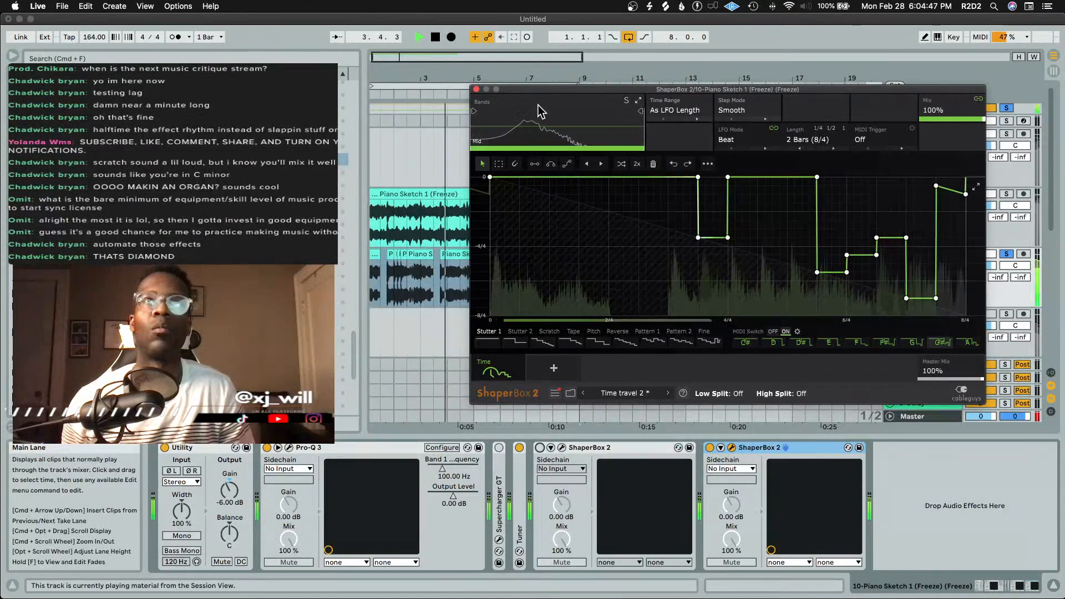
left_click_drag(556, 91, 613, 90)
key("space")
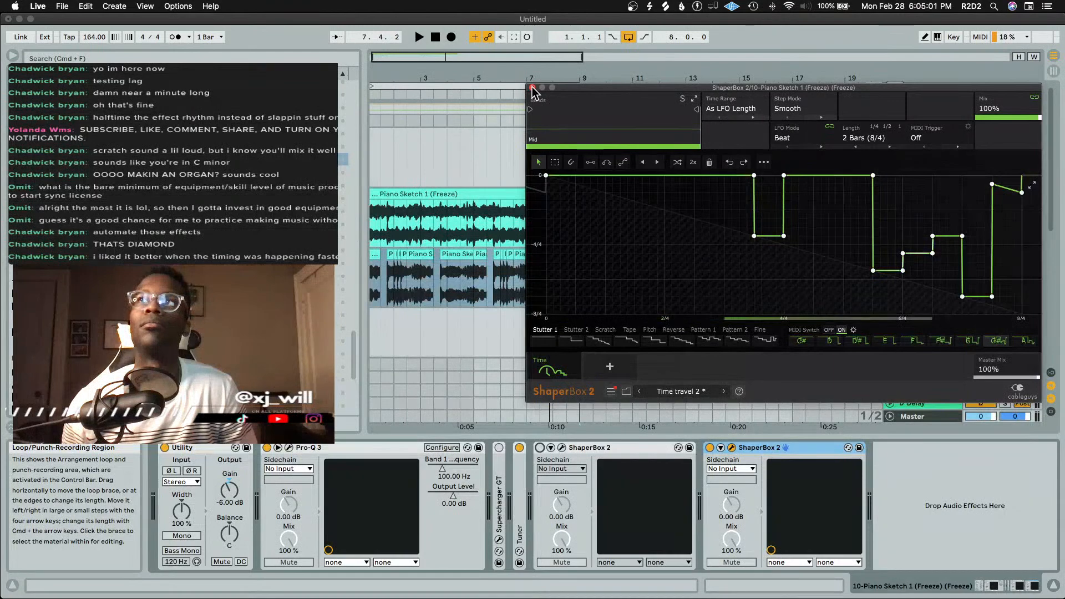
Compare by playing the loop with only the original 4 Bars ShaperBox 2 active, and delete the 2 Bars copy
left_click(441, 288)
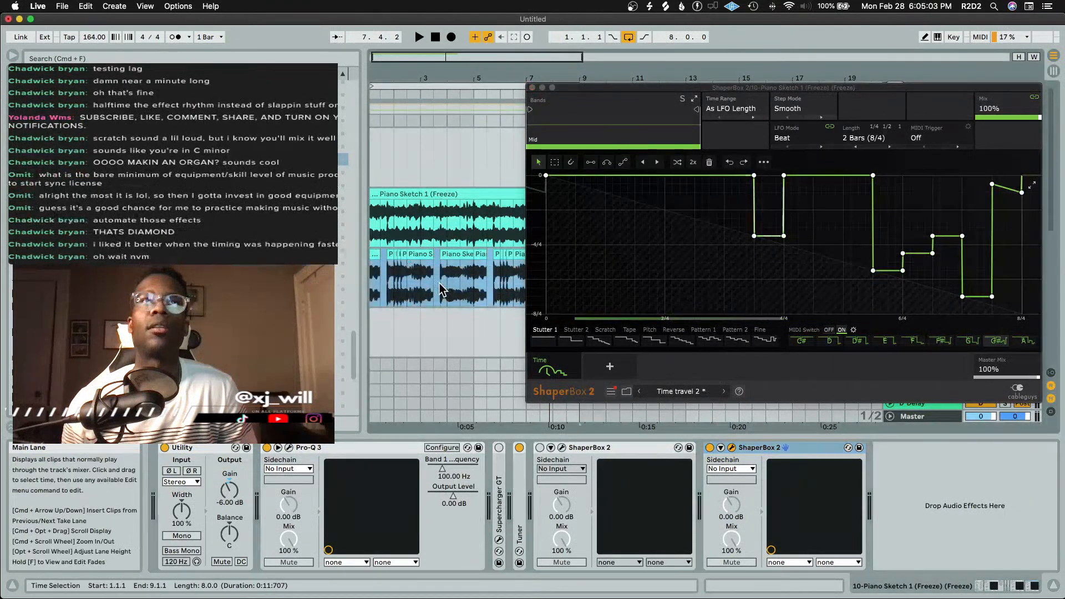
scroll(414, 253, "left", 1)
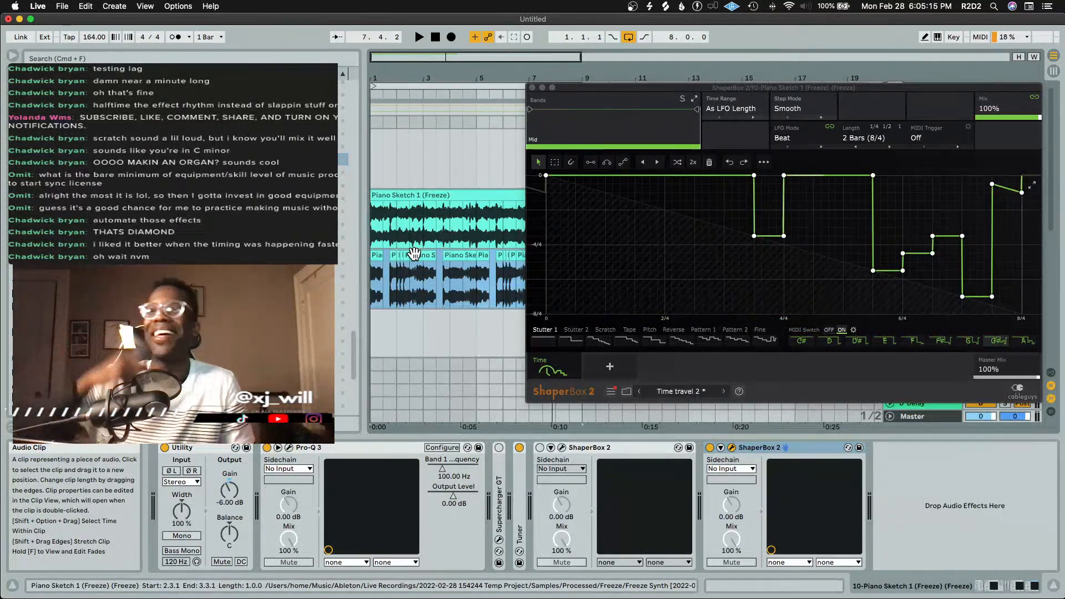
left_click(540, 449)
key("space")
left_click(709, 448)
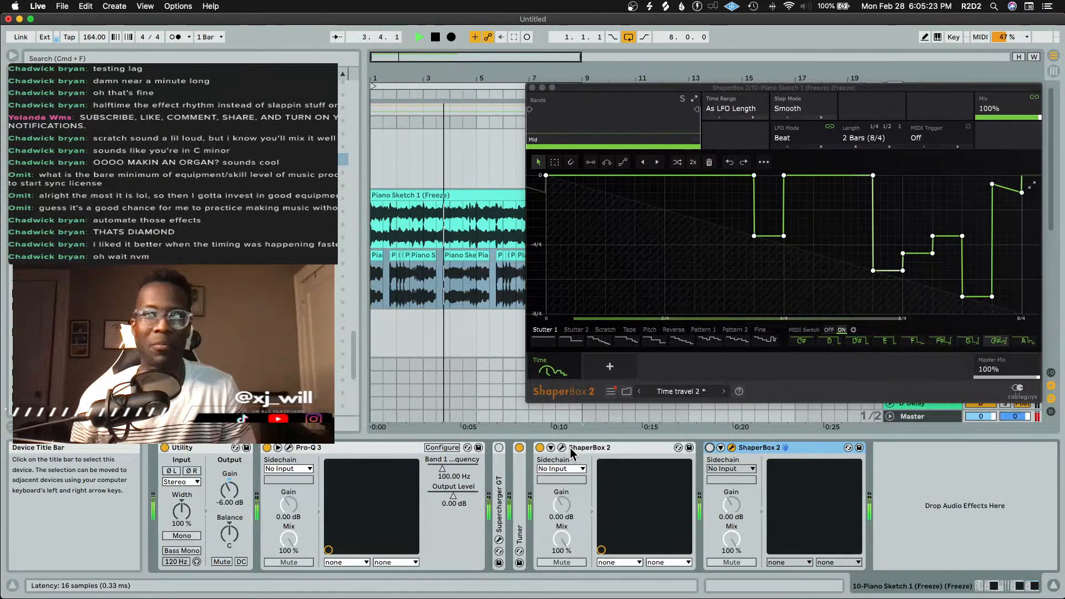
left_click(732, 448)
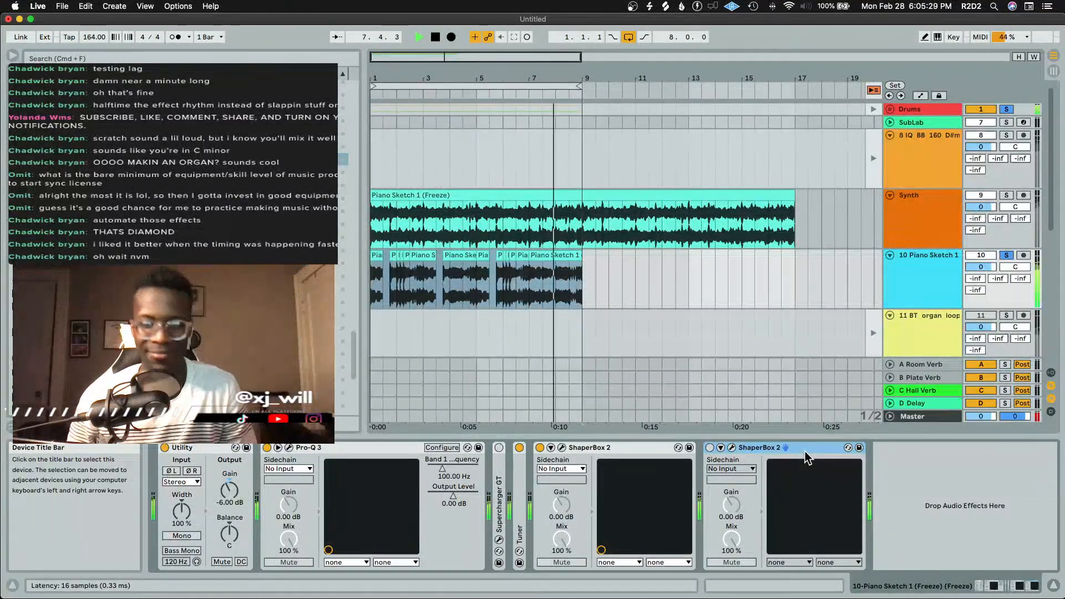
key("space")
key("Delete")
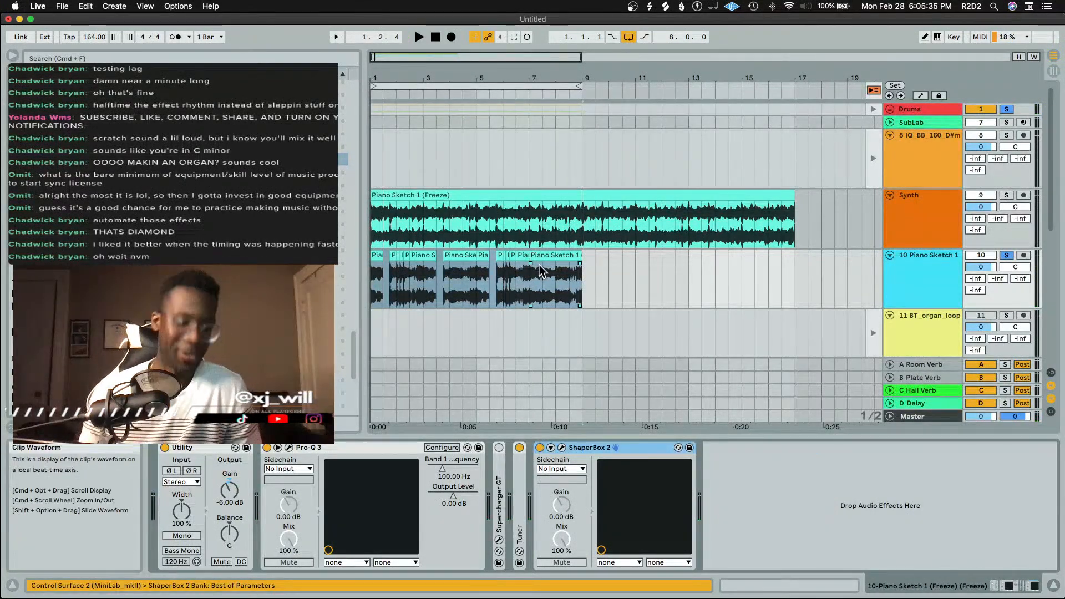
Consolidate all the chops on track 10 from bar 1 to bar 9 into one clip
key("shift+Tab")
key("shift+Tab")
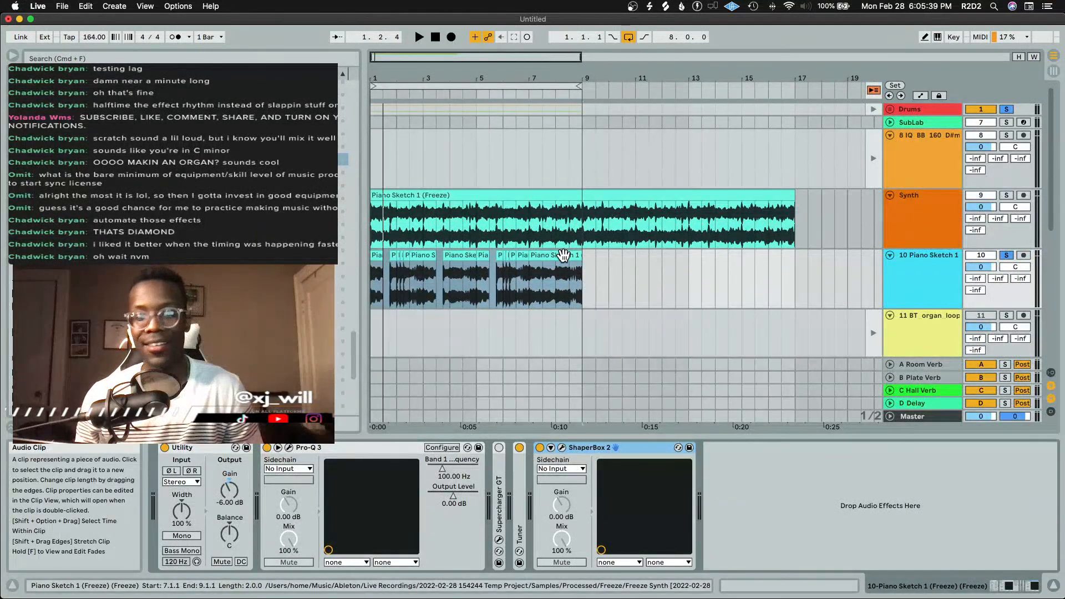
left_click(562, 256)
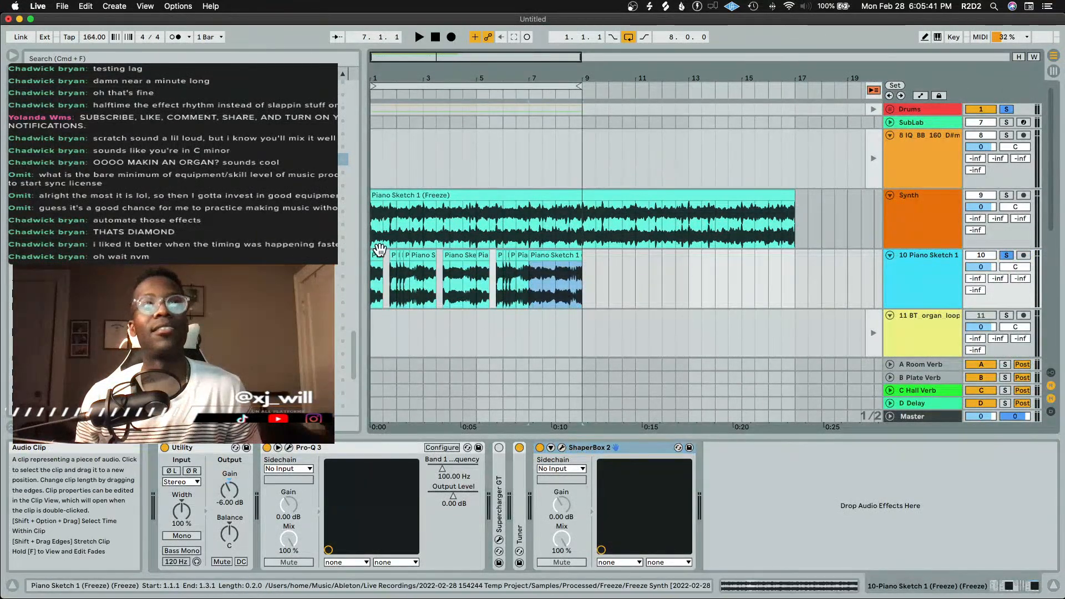
left_click(380, 251, "shift")
key("super+j")
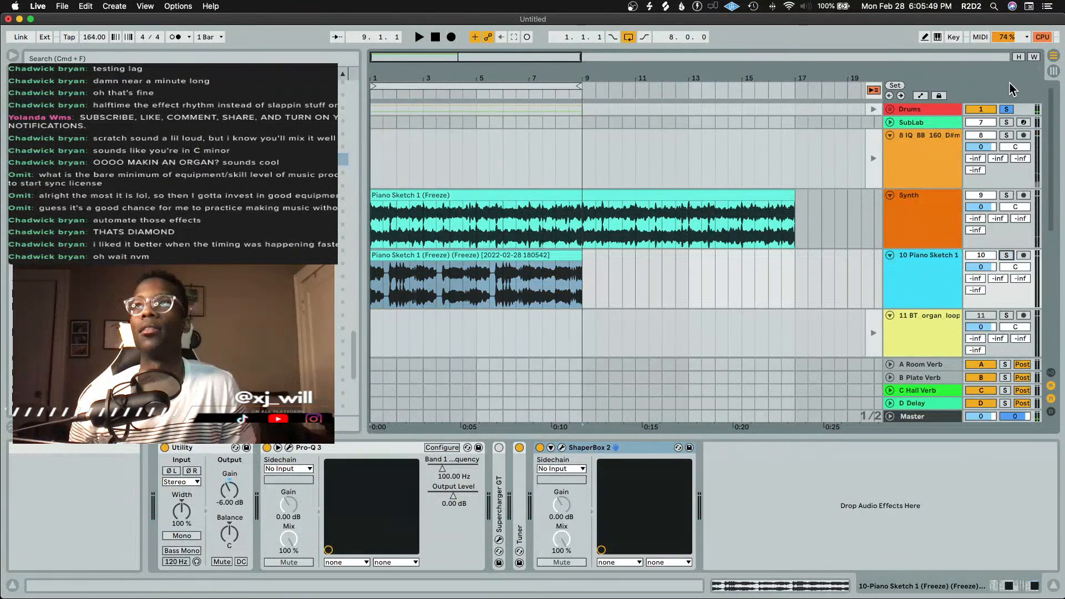
Unsolo the Drums track, toggle the Synth track's mute, and select the consolidated clip on track 10
left_click(1005, 109)
left_click(419, 256)
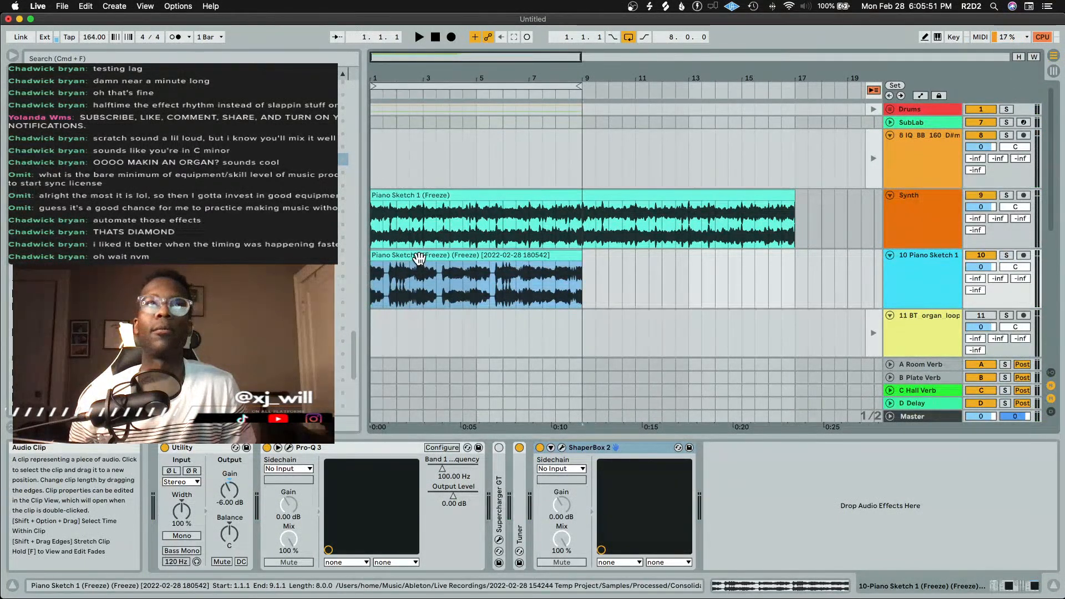
left_click(980, 195)
left_click(380, 253)
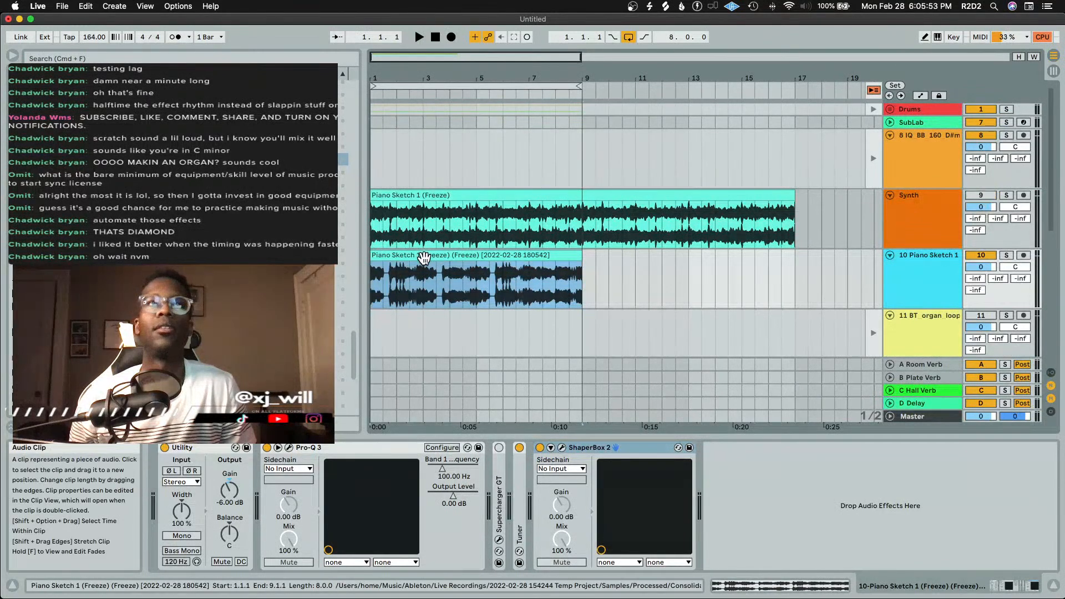
Copy the Synth clip into its scene 6 slot and the consolidated clip into track 10's scene 2 slot, and launch the consolidated one
key("Tab")
mouse_move(536, 181)
left_mouse_down()
mouse_move(607, 74)
mouse_move(567, 84)
mouse_move(578, 131)
left_mouse_up()
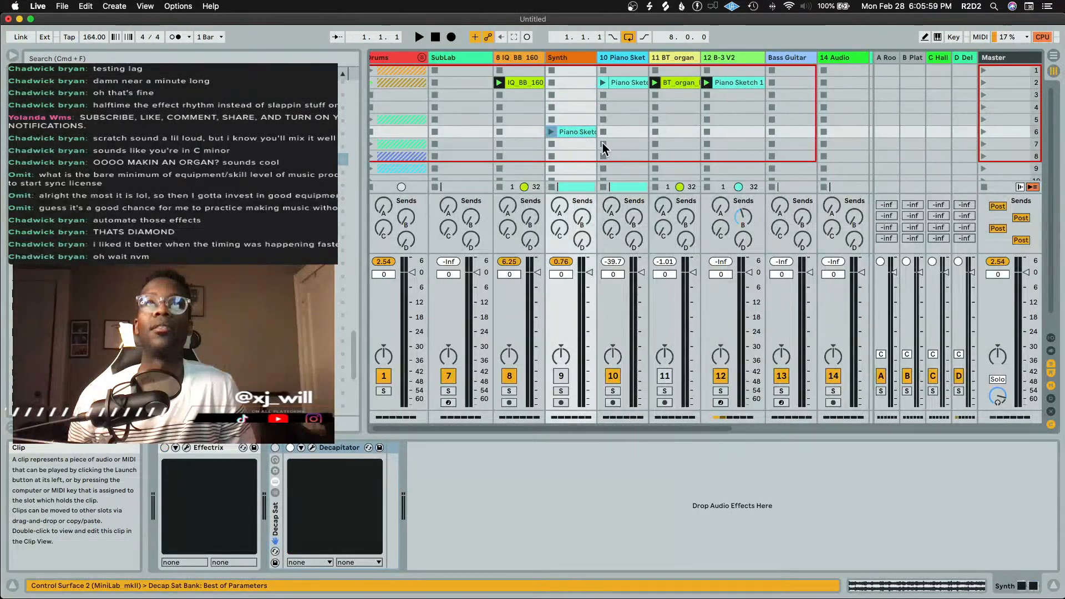
left_click(603, 82)
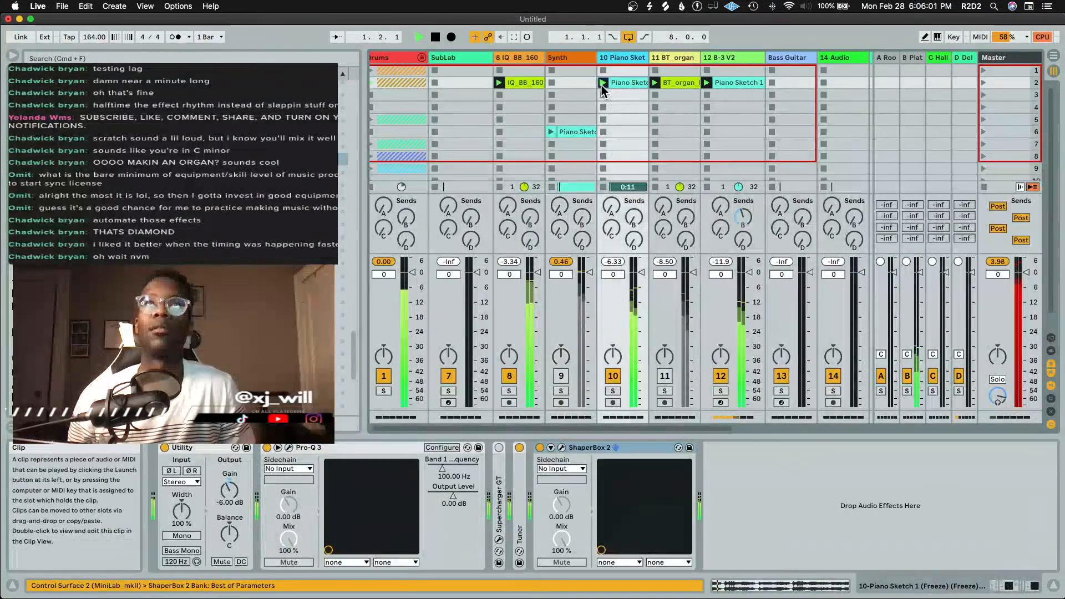
Turn on looping for the consolidated clip in track 10's session slot
double_click(620, 81)
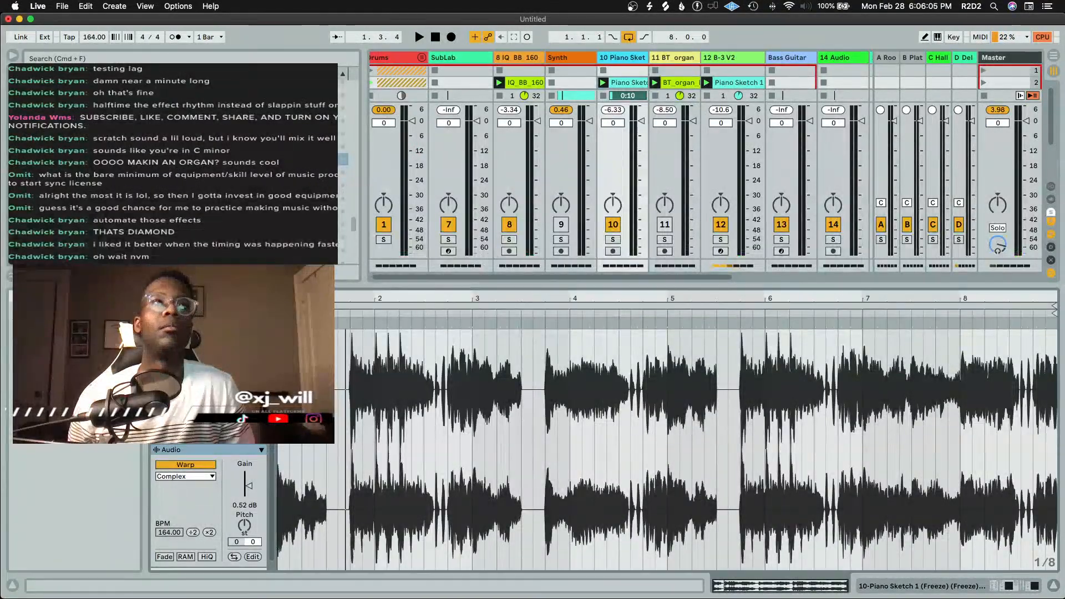
left_click(185, 353)
key("shift+Tab")
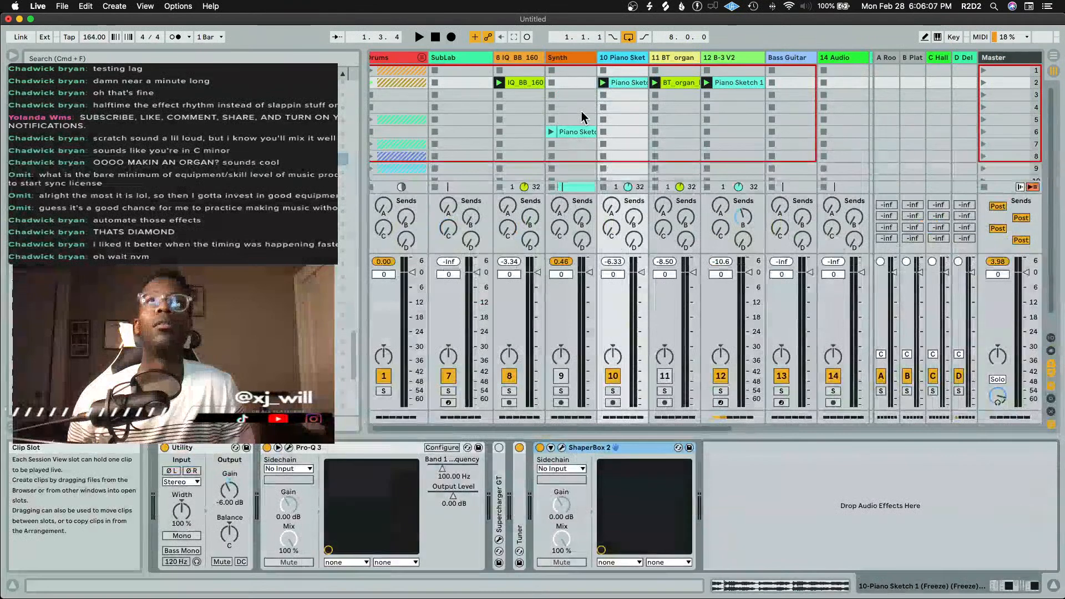
Delete the long frozen audio clip from the Synth track in the arrangement and play the session clips
key("Tab")
left_click(646, 192)
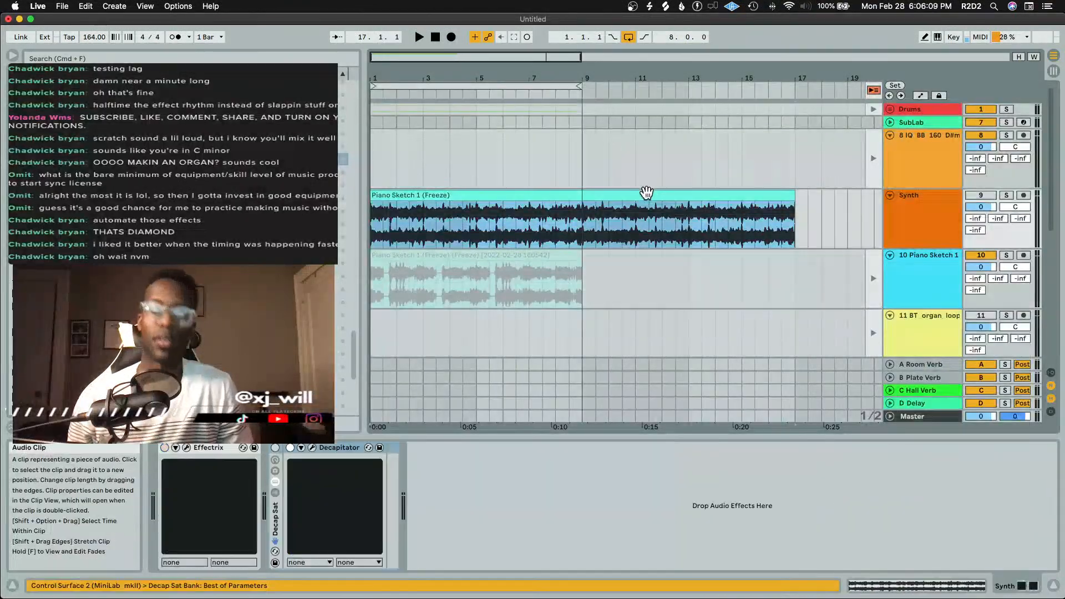
key("Delete")
key("Tab")
key("space")
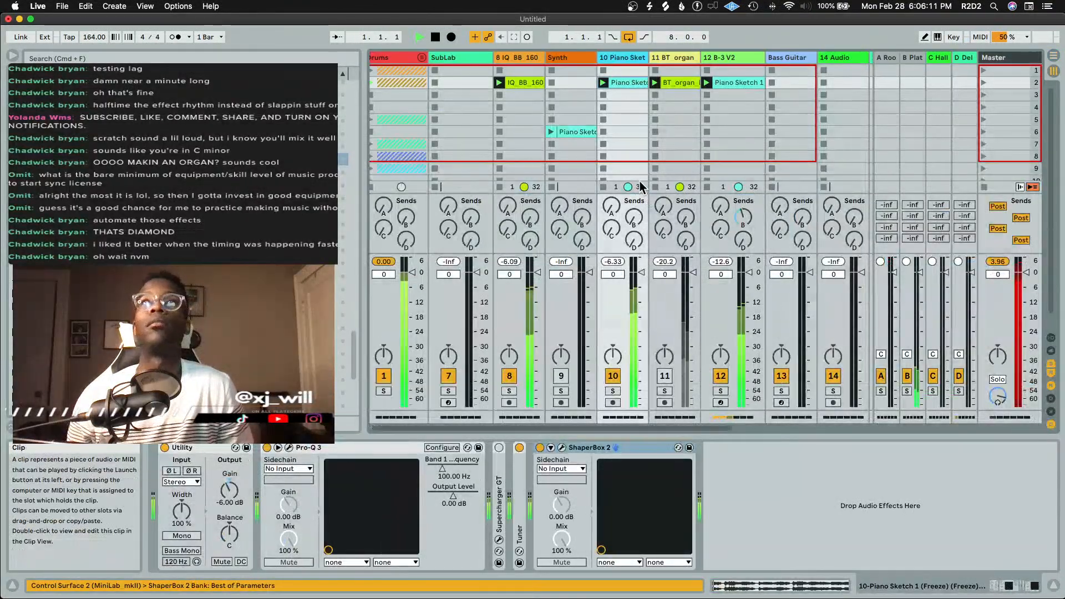
Audition the layers by adding solo on track 10, track 8, BT organ, Drums and B-3 V2 during playback
left_click(612, 391)
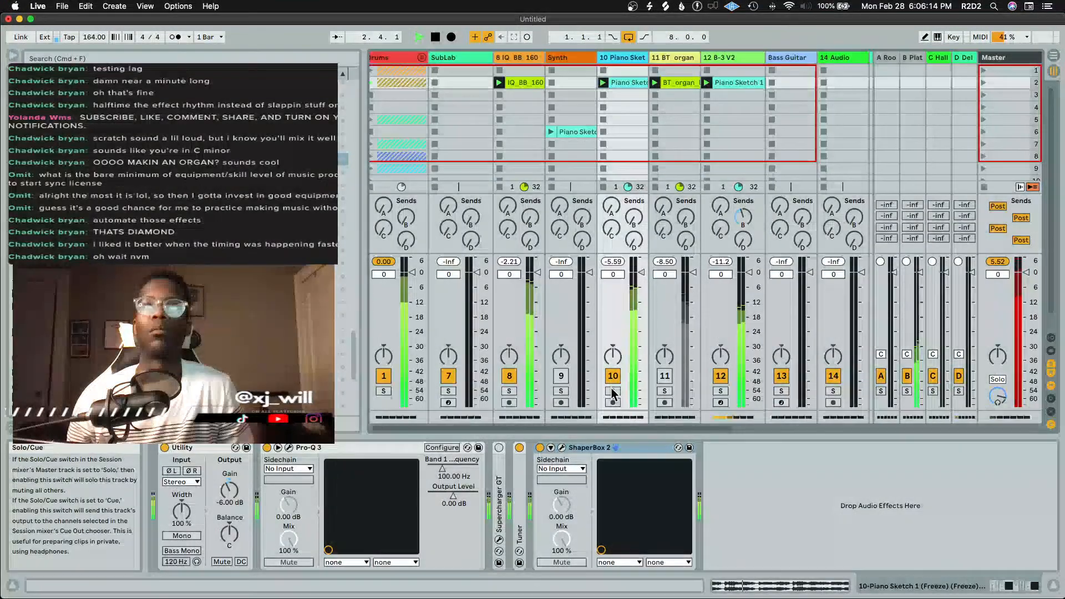
left_click(508, 391)
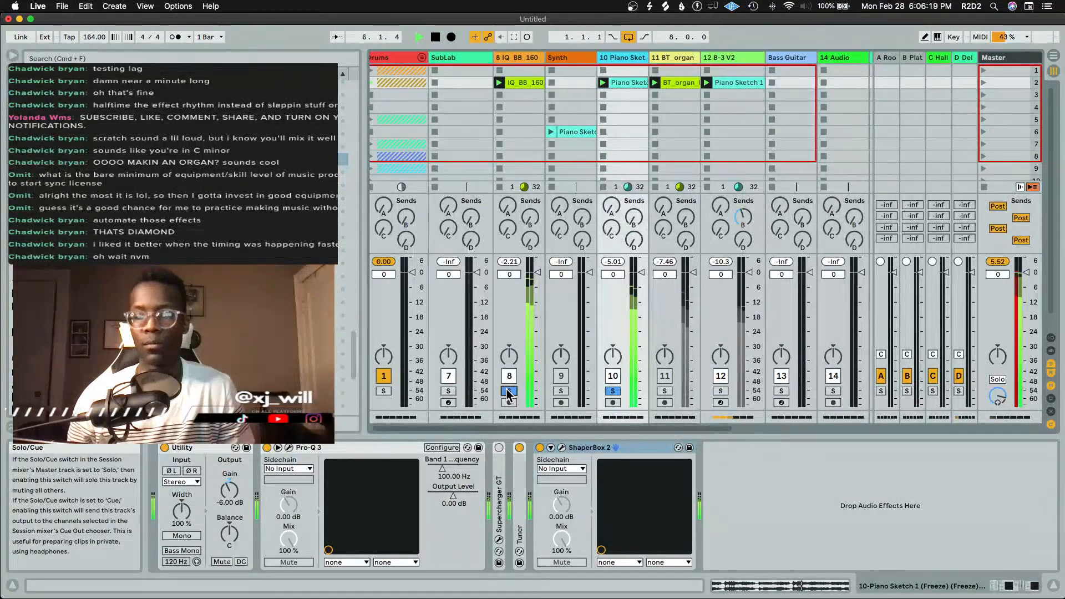
left_click(524, 83)
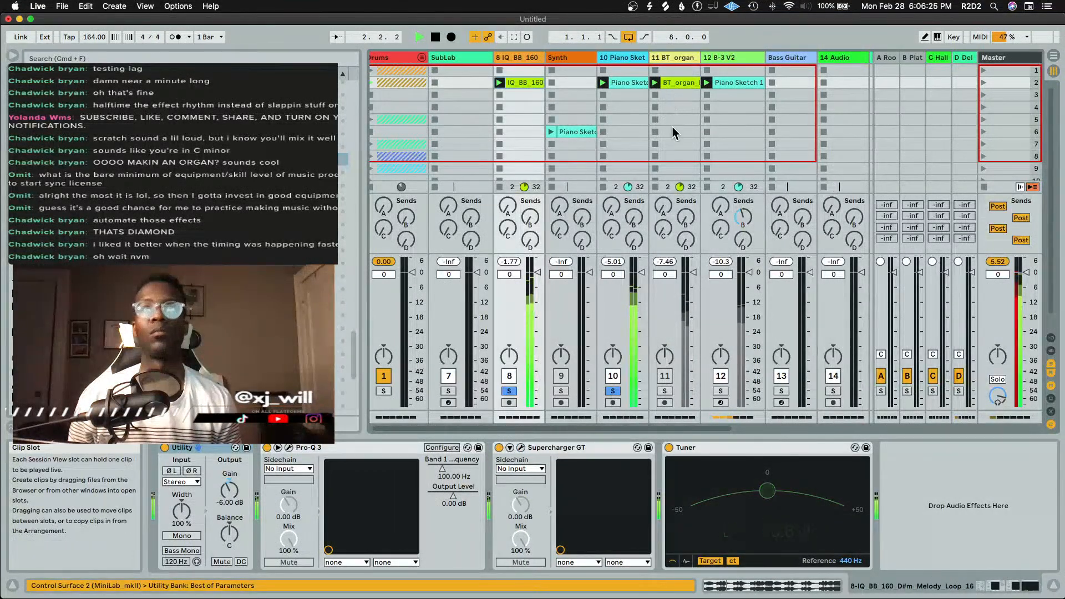
left_click(665, 391)
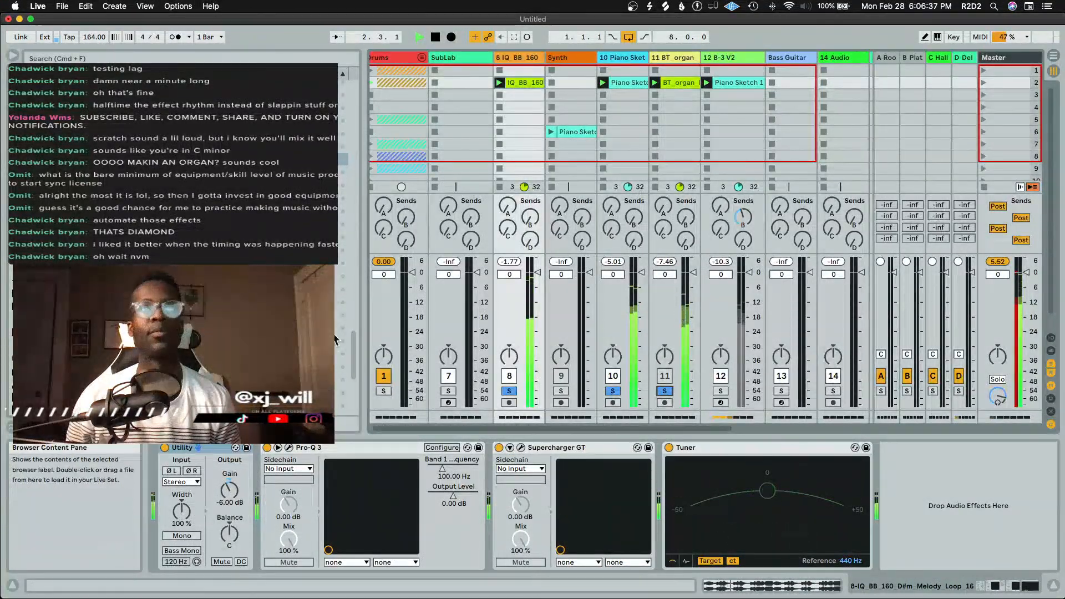
left_click(388, 392)
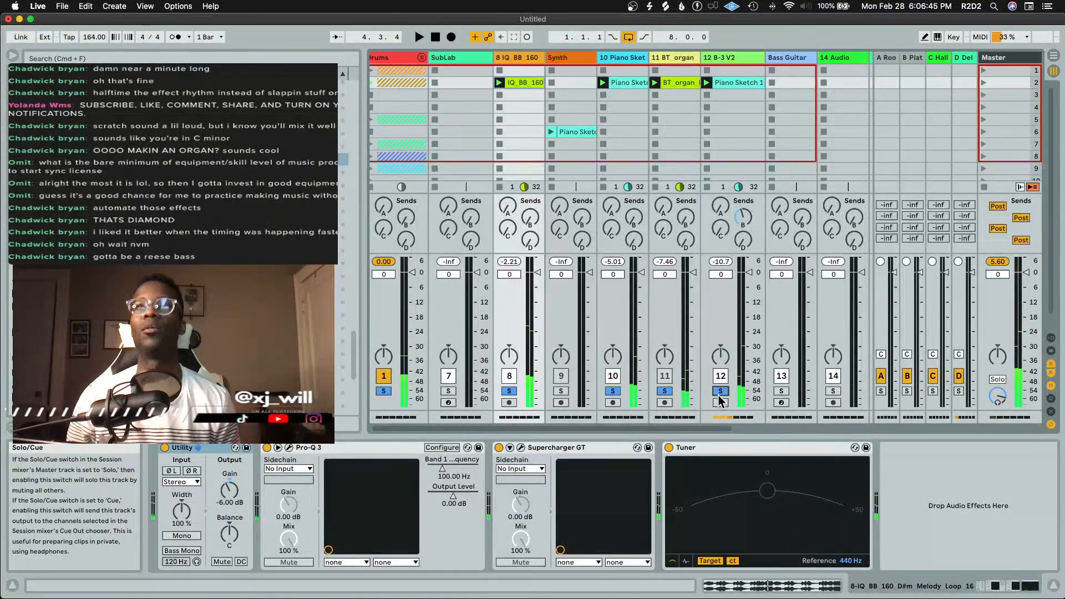
Unsolo BT organ, track 10, track 8 and Drums, and play the B-3 V2 track alone
key("space")
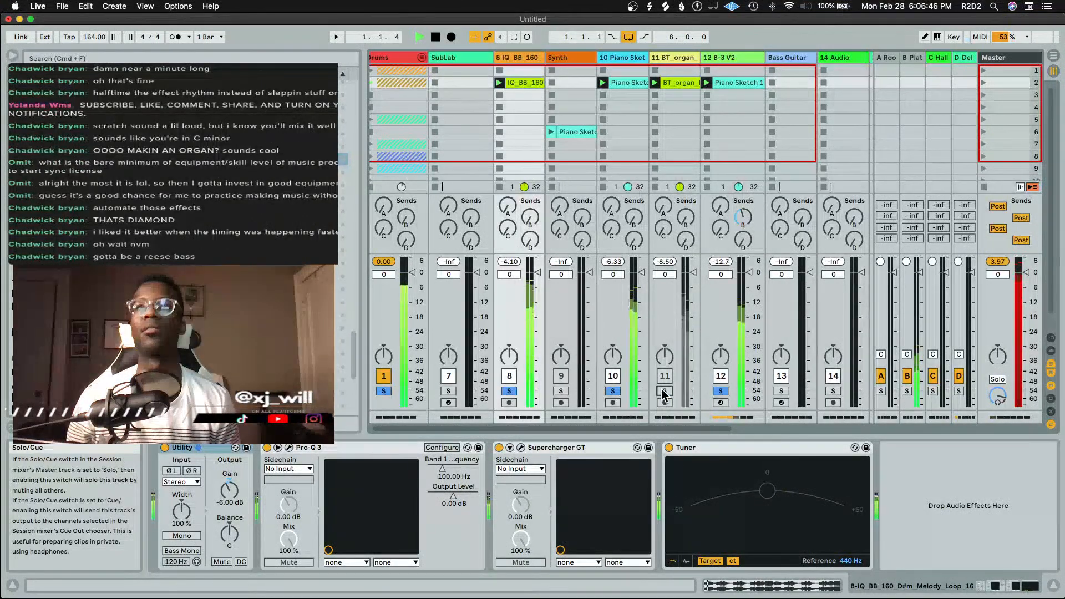
left_click(613, 391)
left_click(509, 391)
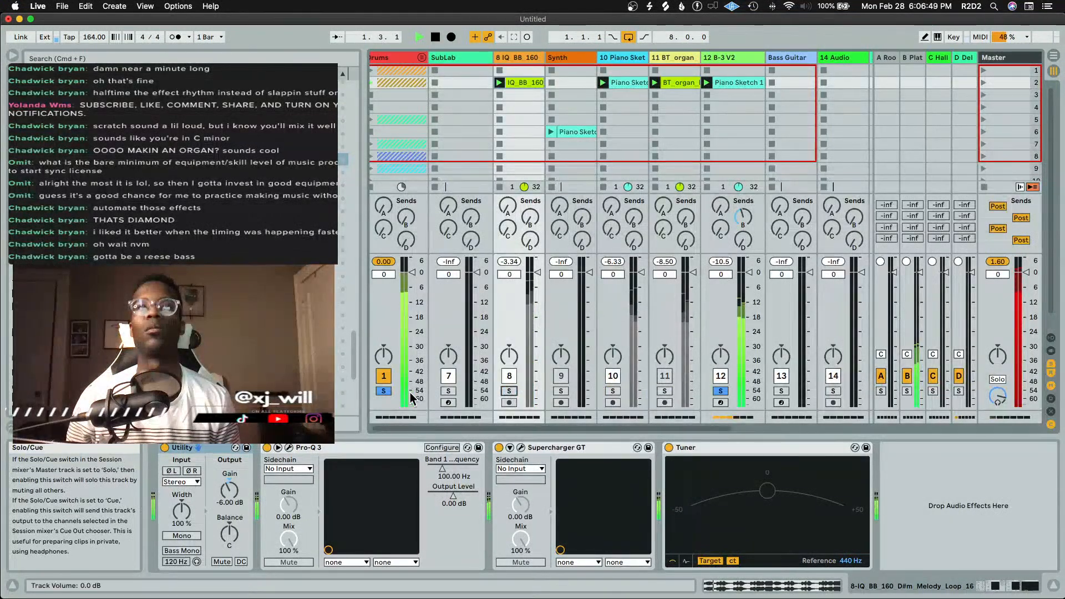
left_click(387, 391)
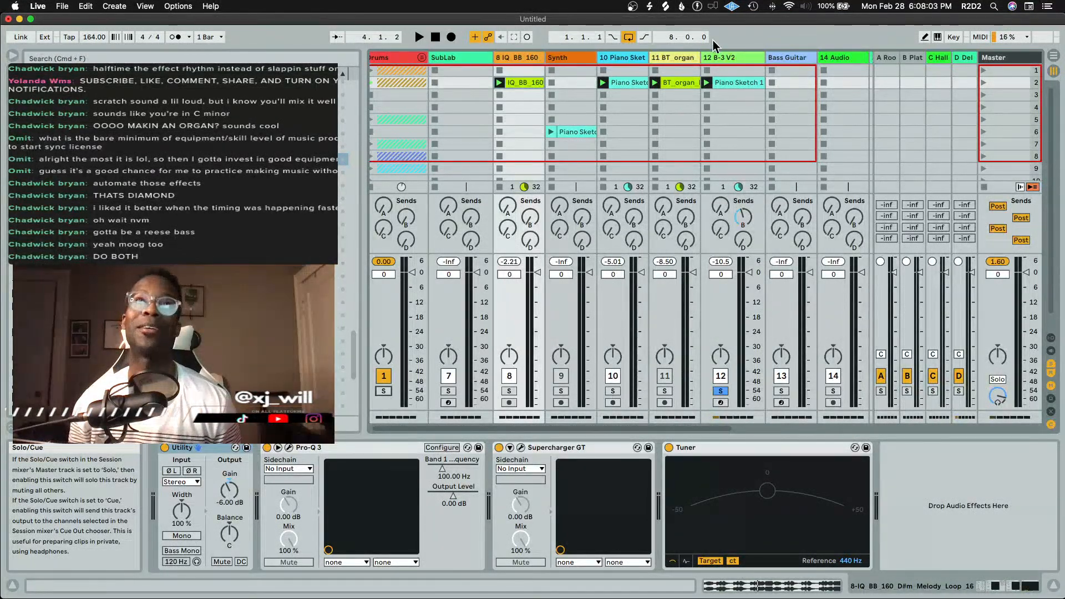
key("space")
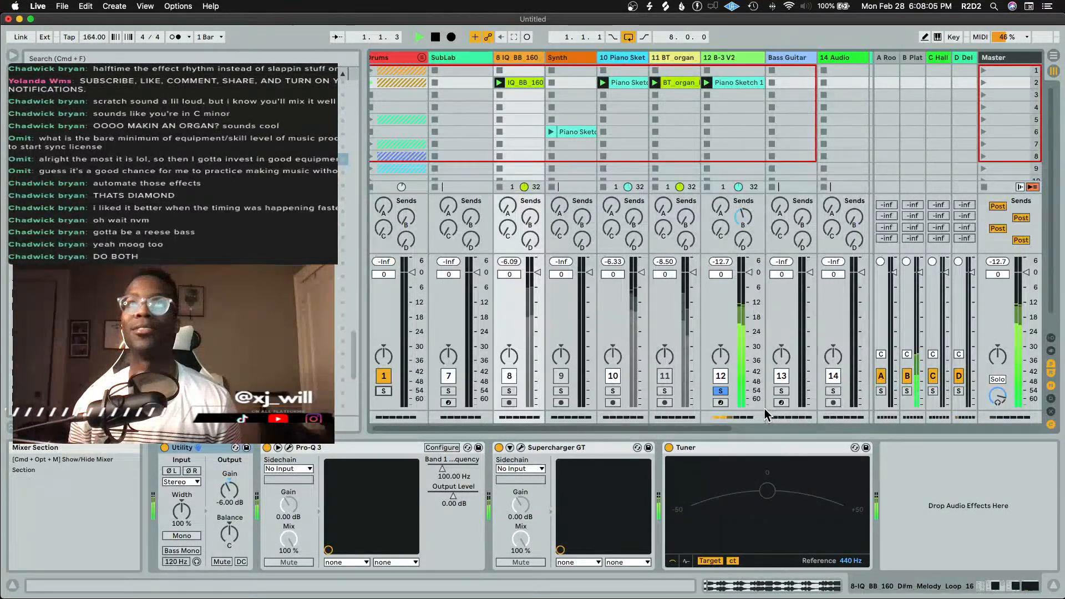
key("space")
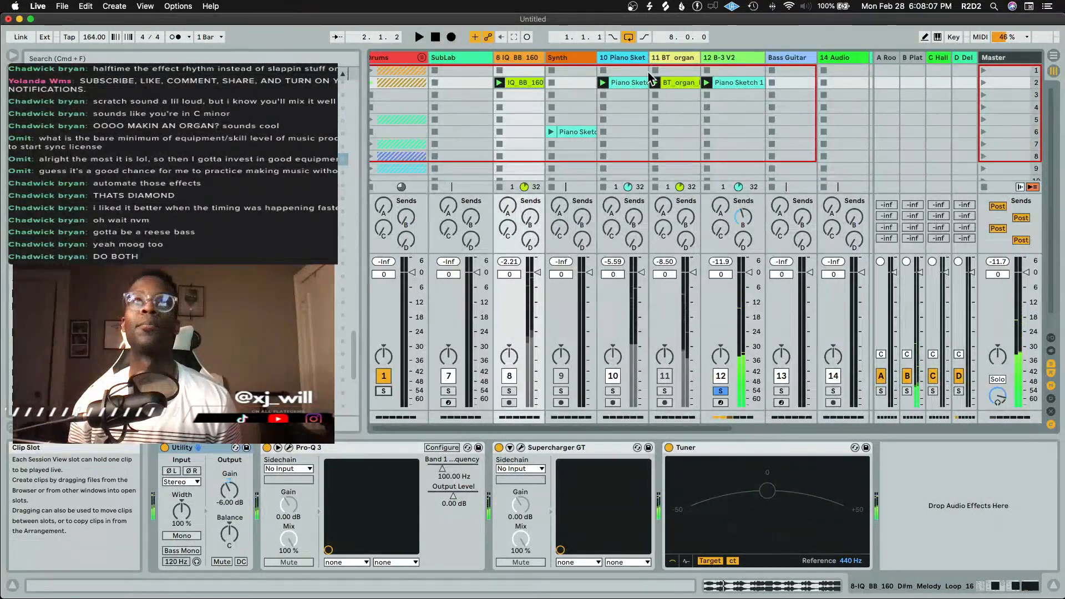
Solo track 10 together with the B-3 V2 track and play the two briefly
left_click(739, 75)
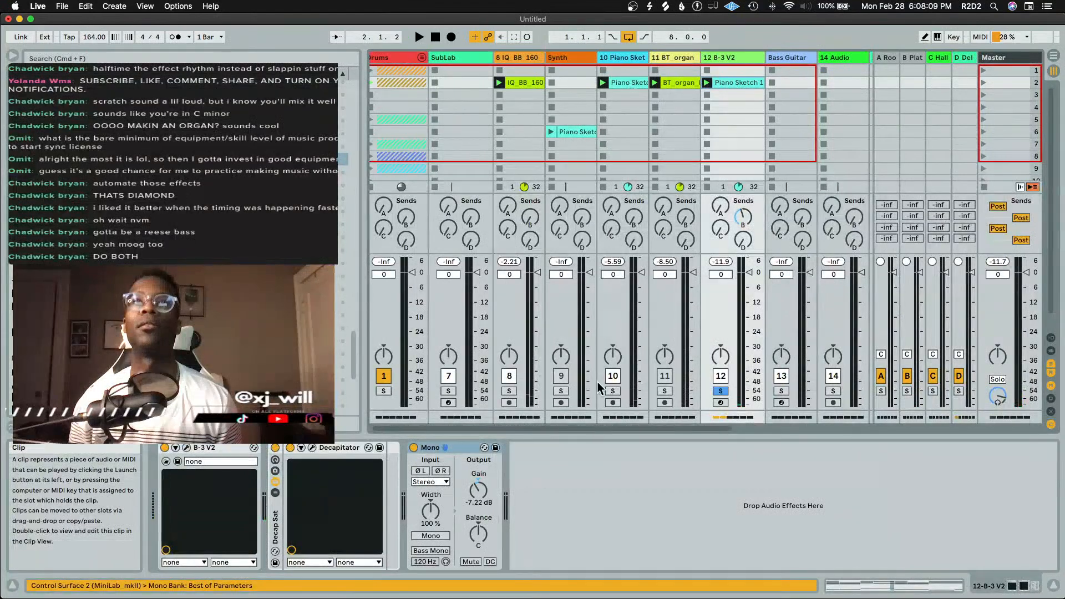
left_click(611, 391, "super")
key("space")
key("space")
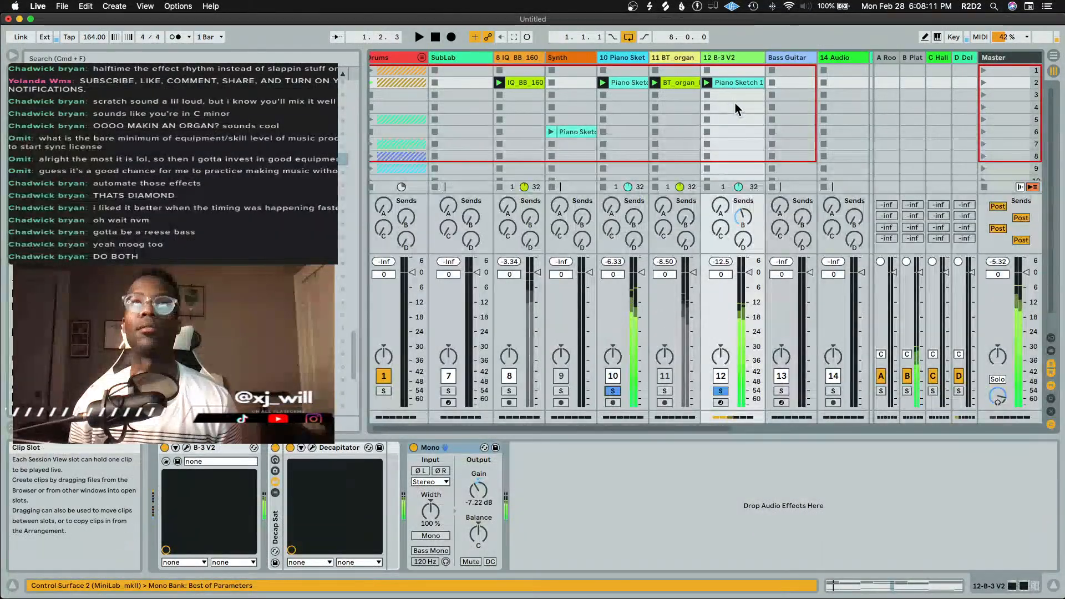
Examine the MIDI notes of the B-3 V2 bass line clip and bring the 15 Serum track into view
double_click(732, 86)
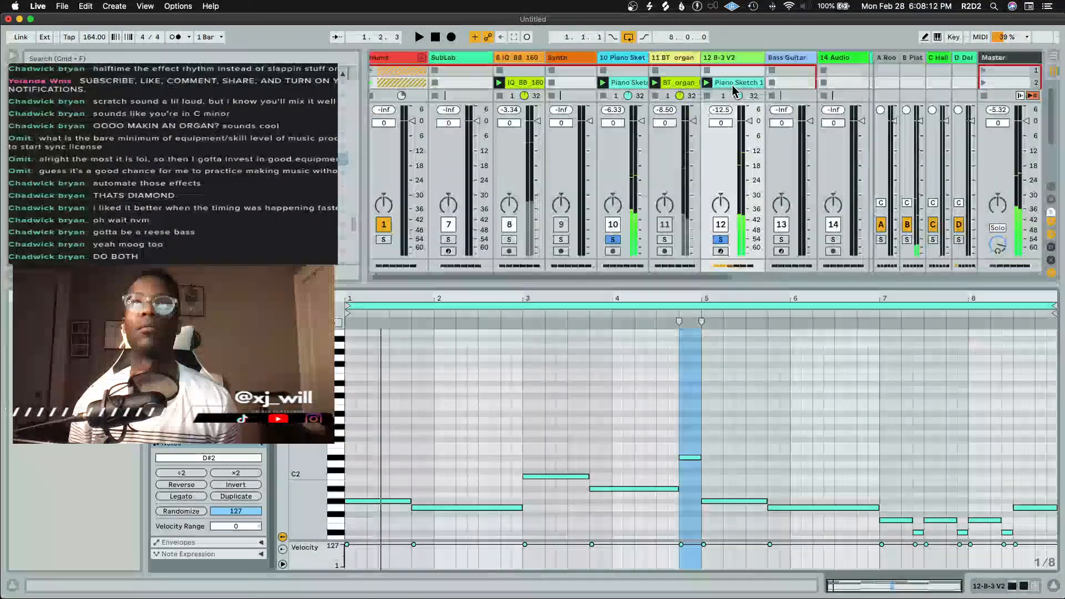
left_click(589, 397)
scroll(454, 408, "down", 3)
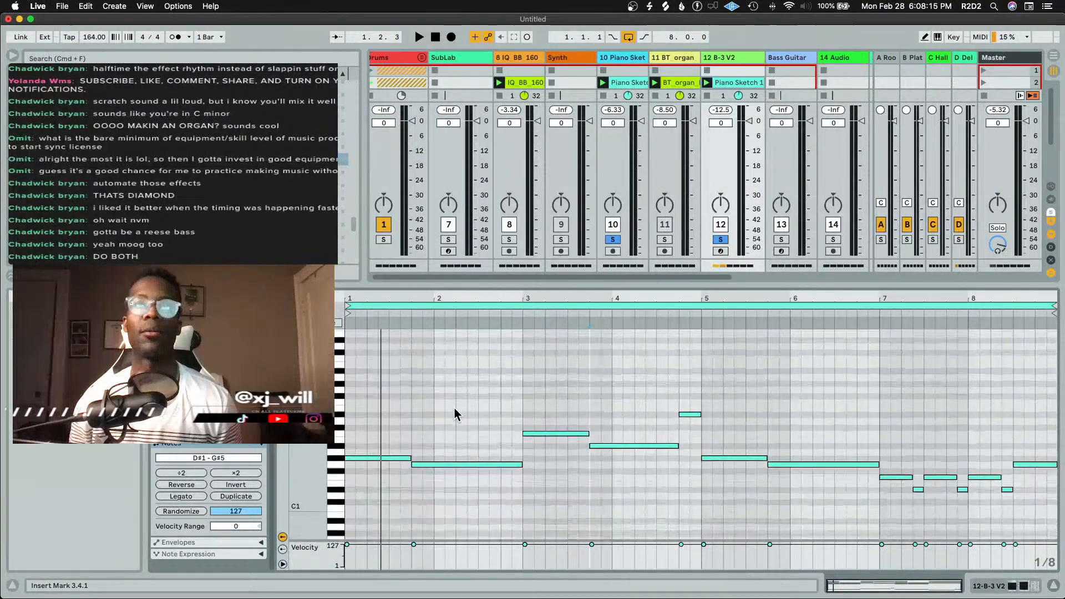
key("shift+Tab")
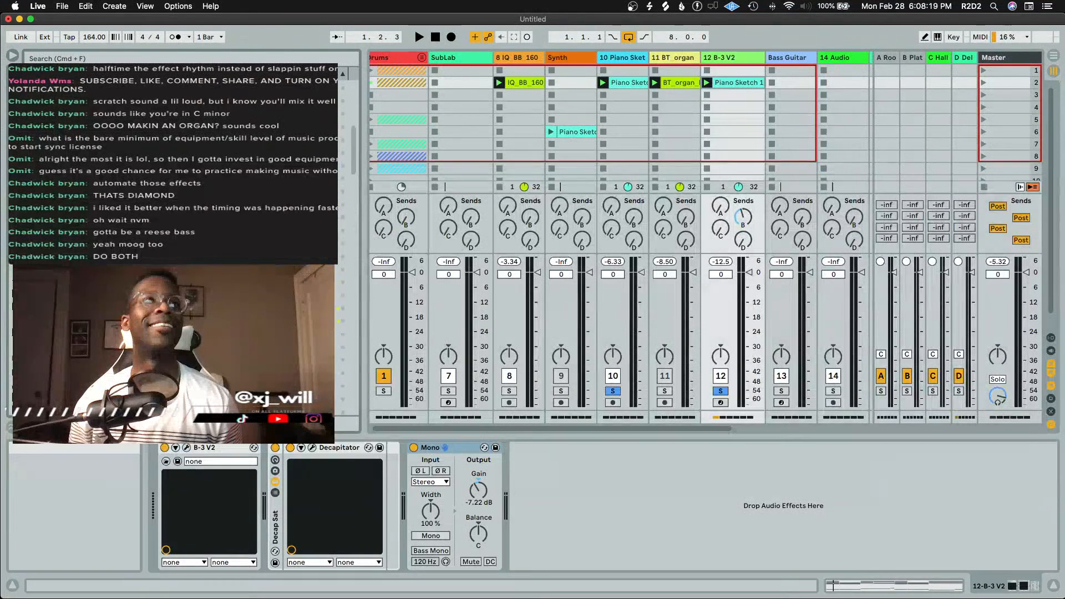
scroll(571, 173, "right", 5)
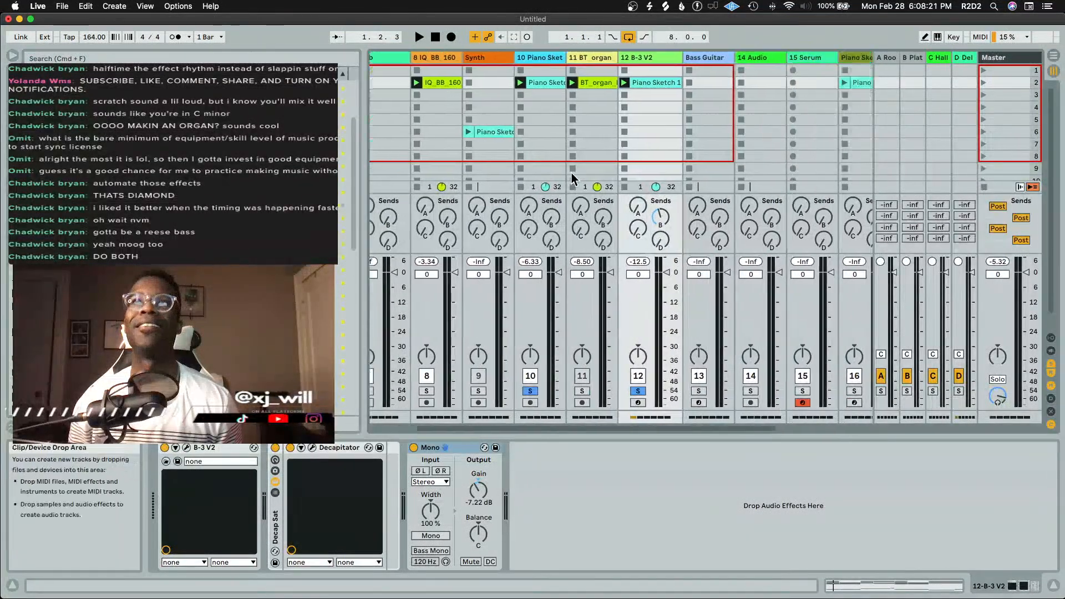
Load the Custom Moog instrument onto a new track and place it directly after the B-3 V2 track
scroll(571, 173, "right", 1)
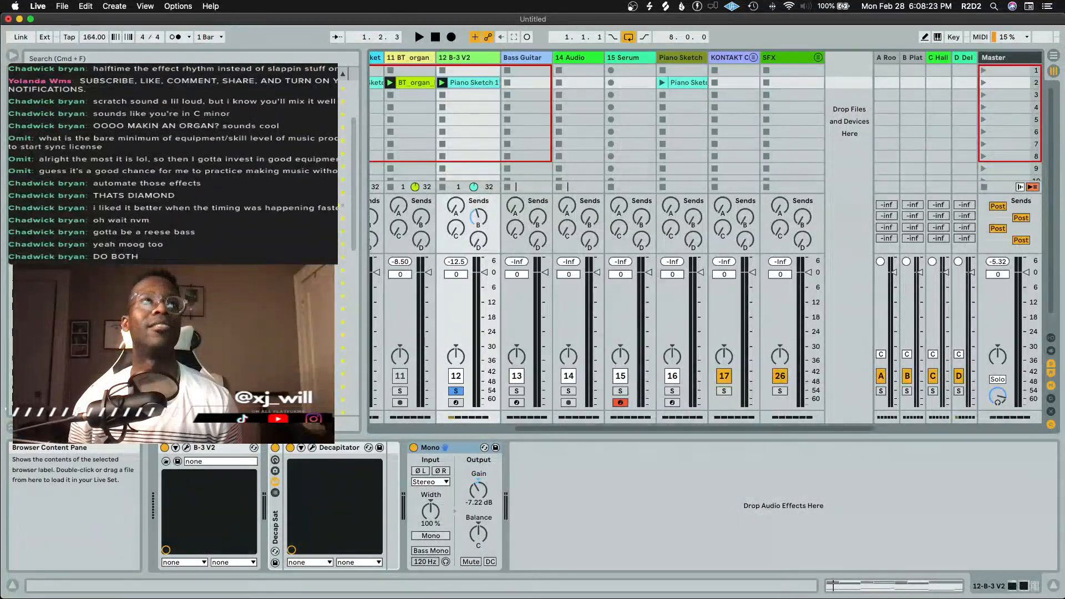
left_click_drag(222, 141, 846, 127)
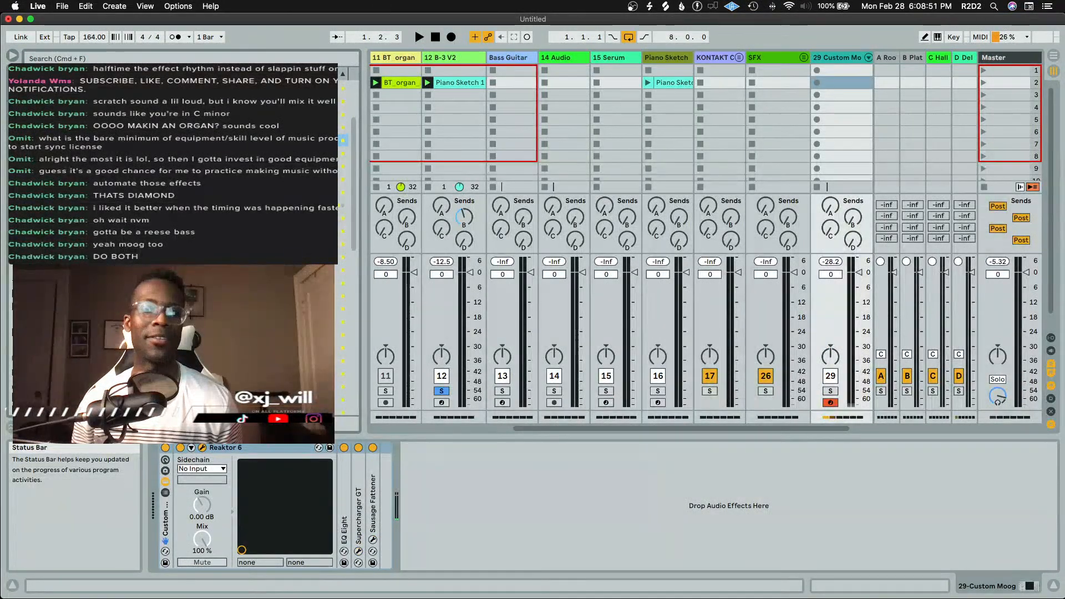
left_click_drag(837, 57, 491, 59)
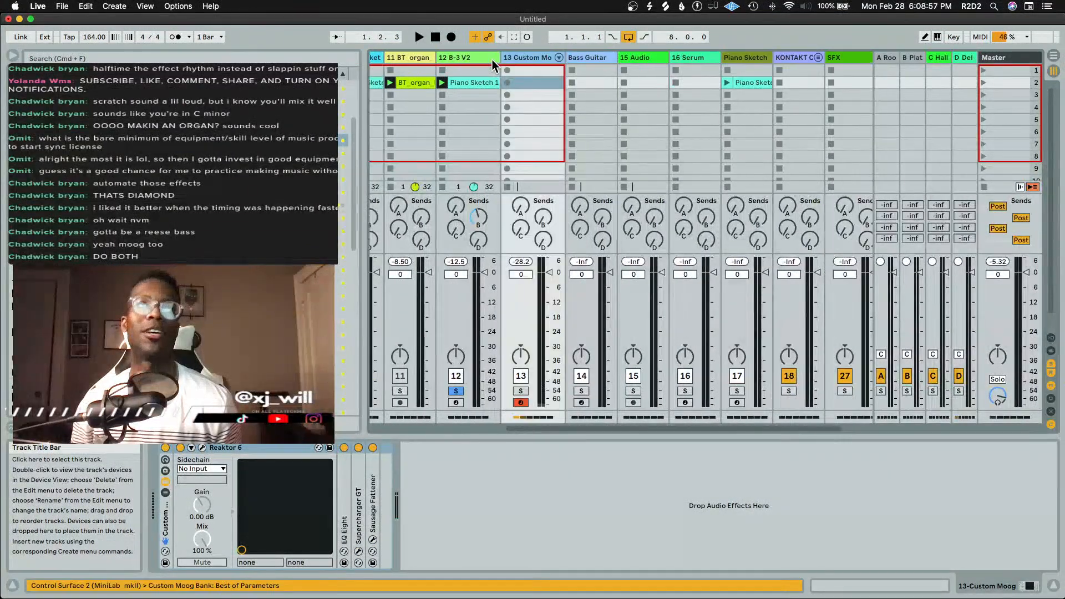
Copy the B-3 V2 track's Piano Sketch clip to the Custom Moog track and delete its upper notes, keeping only the D#1–D#2 bass line
scroll(533, 108, "left", 5)
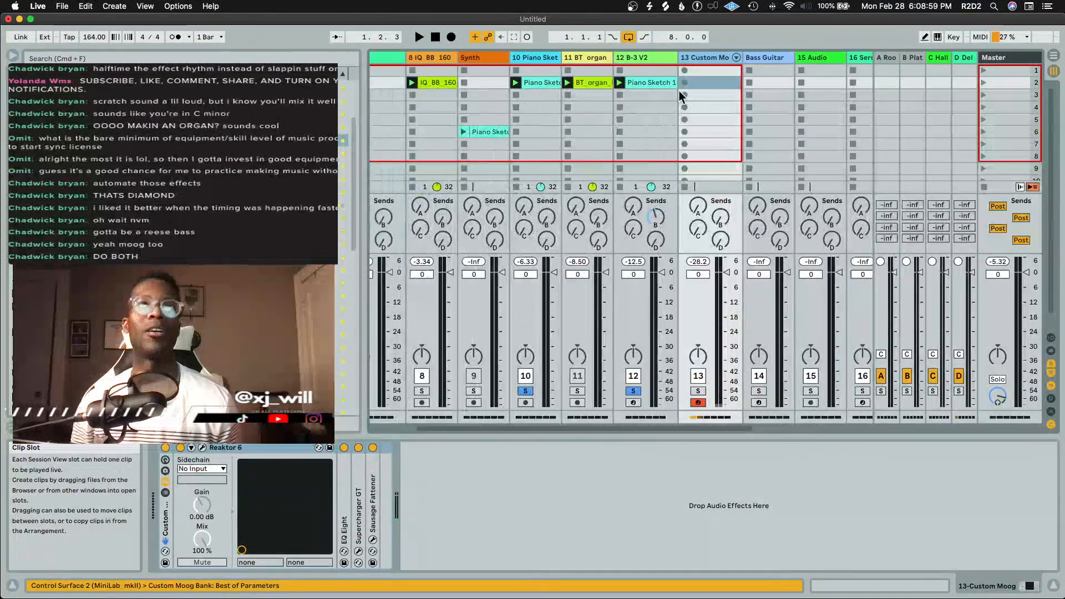
left_click_drag(654, 82, 688, 87)
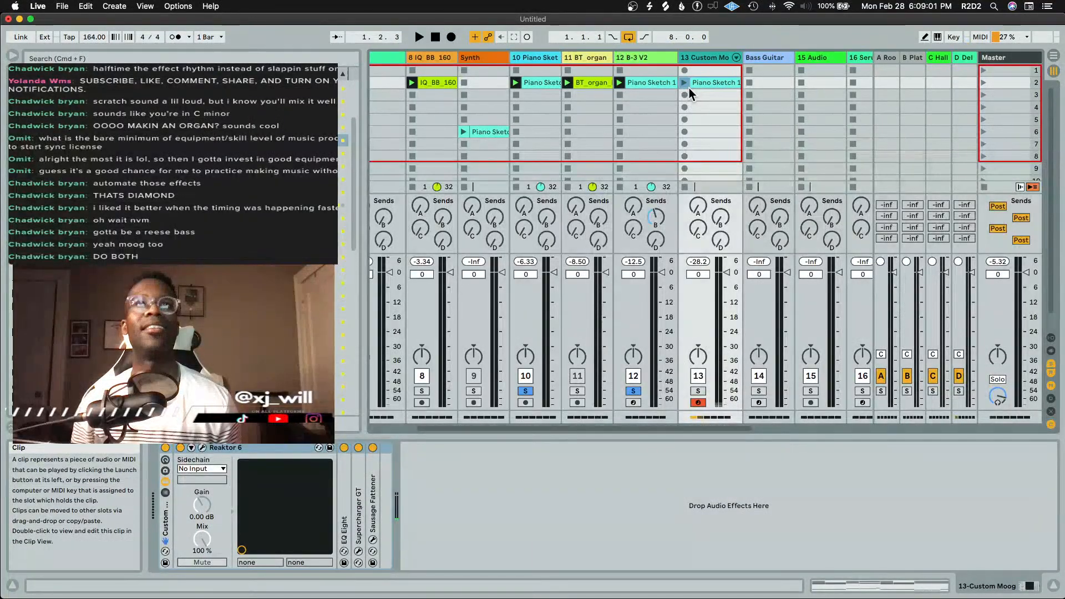
double_click(697, 84)
scroll(433, 419, "up", 6)
left_click_drag(394, 346, 976, 539)
key("Delete")
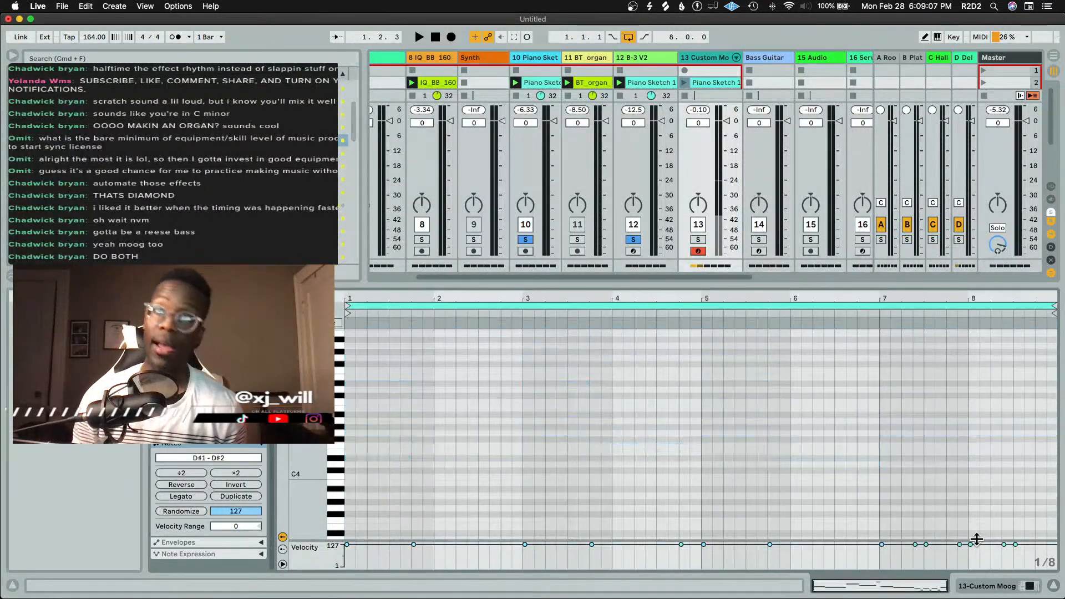
key("shift+Tab")
double_click(718, 81)
scroll(495, 402, "down", 6)
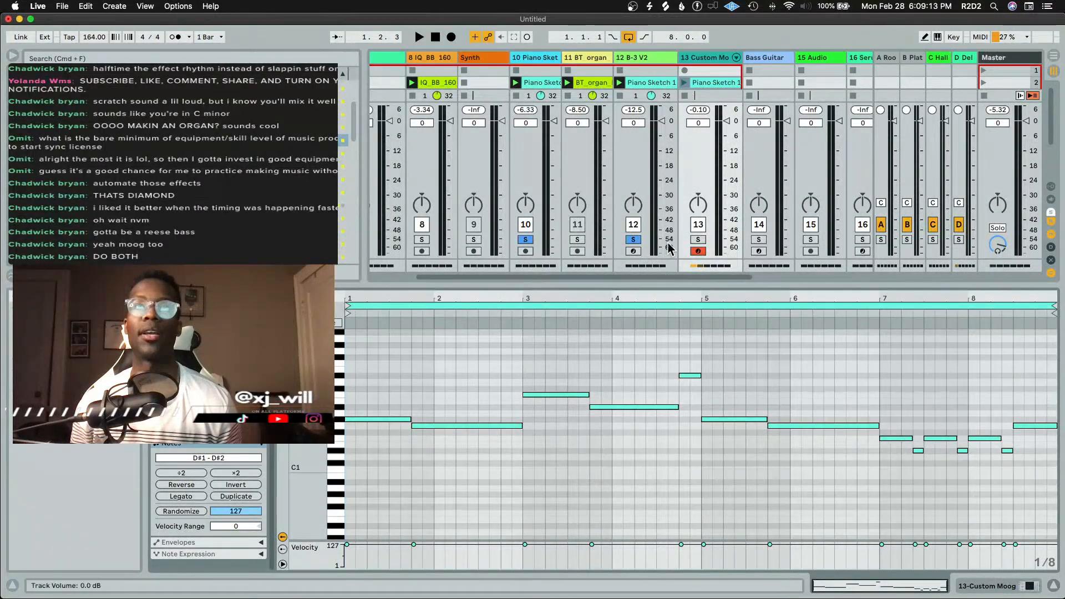
Solo the Custom Moog track, audition its clip, and take the B-3 V2 track out of solo
left_click(698, 239)
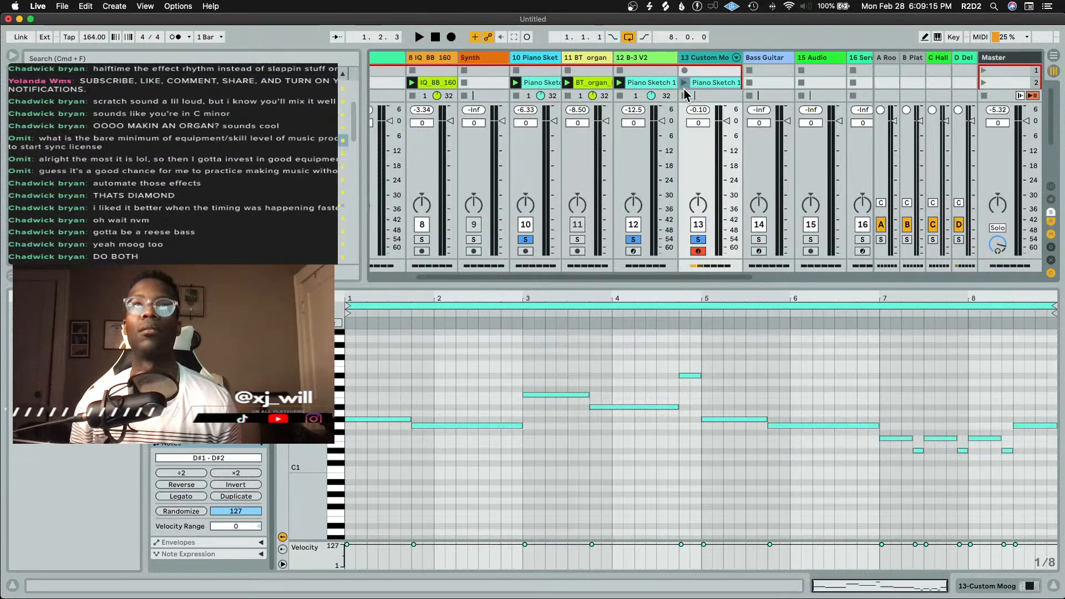
left_click(684, 82)
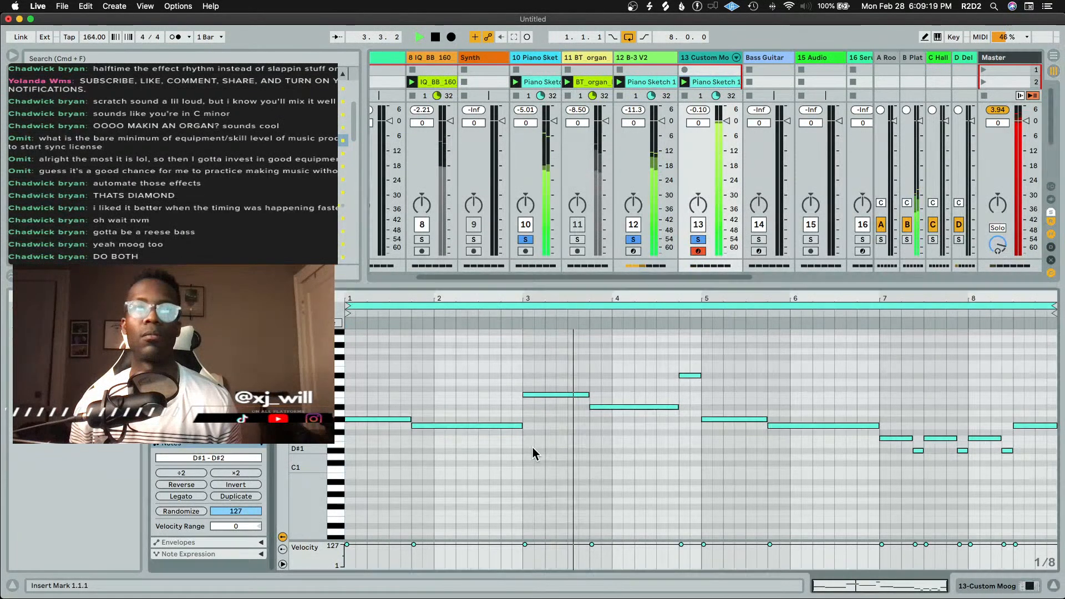
key("space")
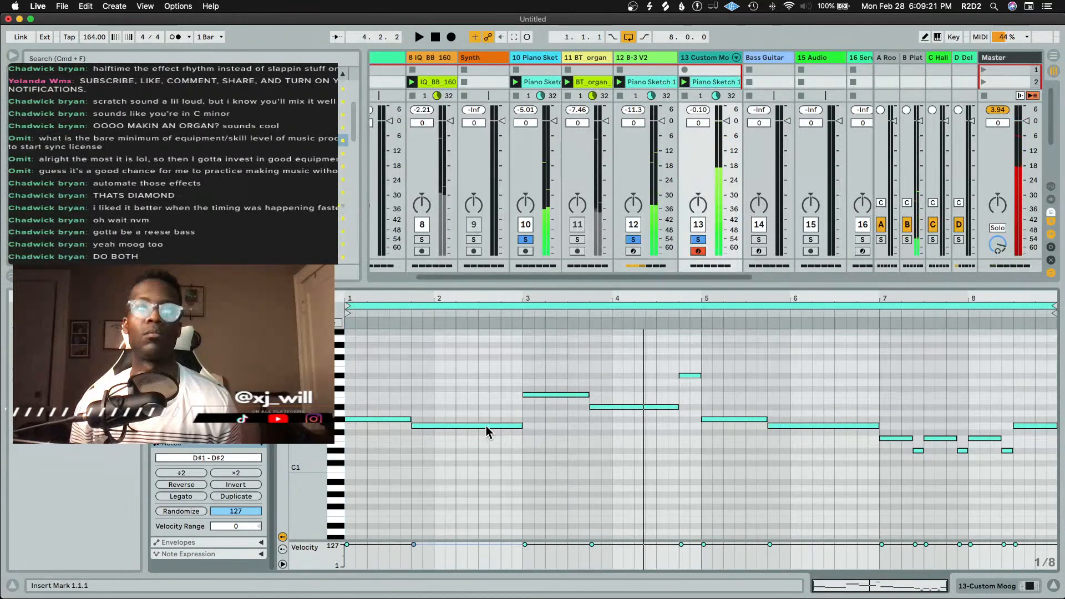
left_click(632, 239)
Shorten the first bass note to one beat, duplicate it at 1.2.1 an octave higher as G#2, and audition it
left_click_drag(409, 420, 364, 421)
key("super+d")
key("shift+Up")
key("space")
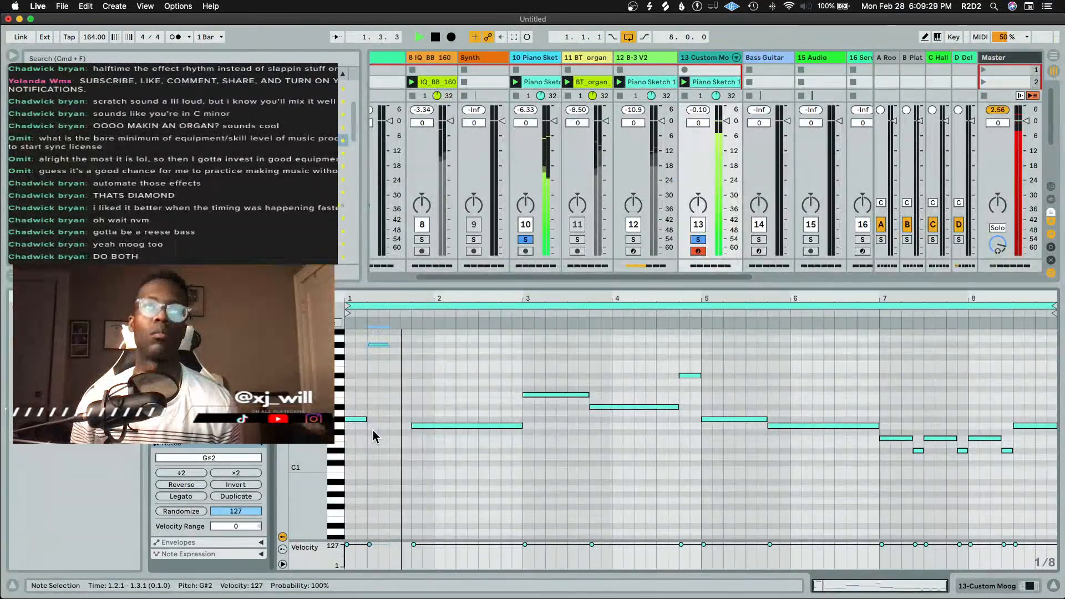
key("space")
Shorten the G1 note at 1.4.1 to one beat, repeat it three times through 2.3.1, and play it back
left_click(516, 427)
left_click_drag(516, 427, 430, 425)
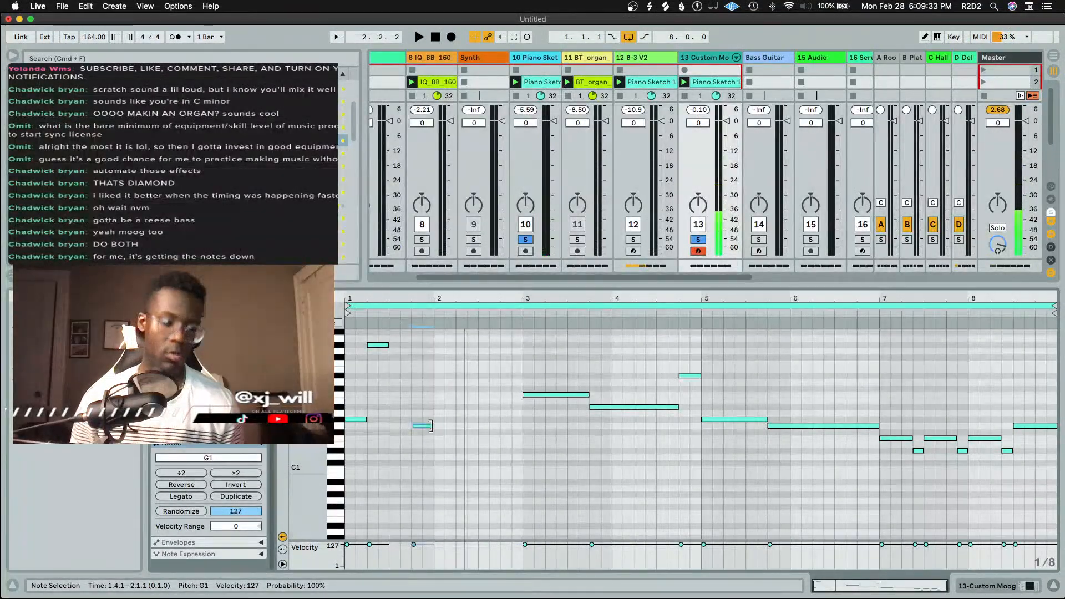
key("super+d")
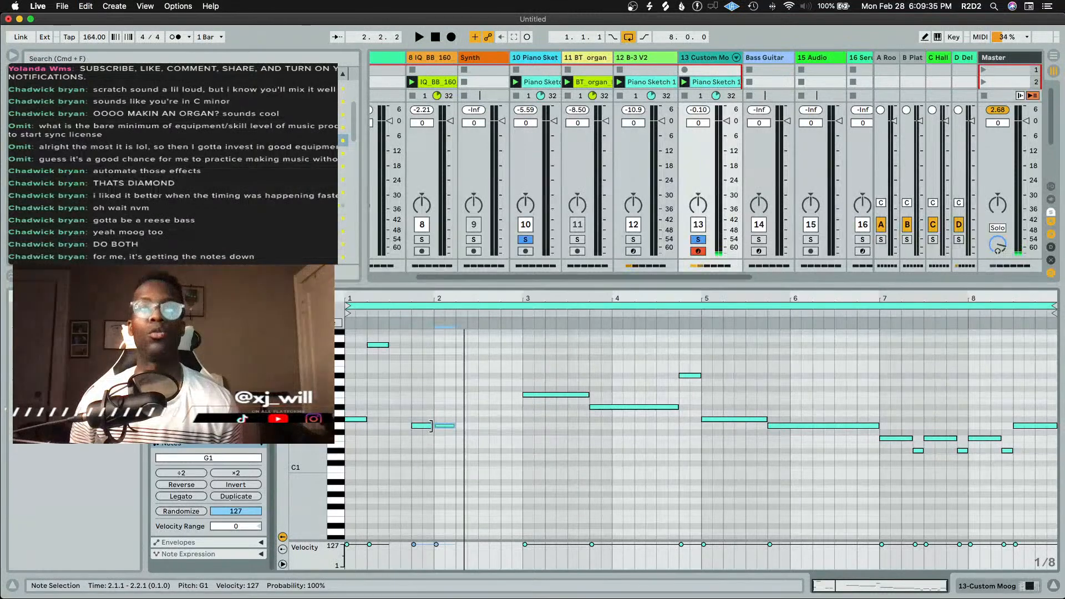
key("super+d")
key("super+d")
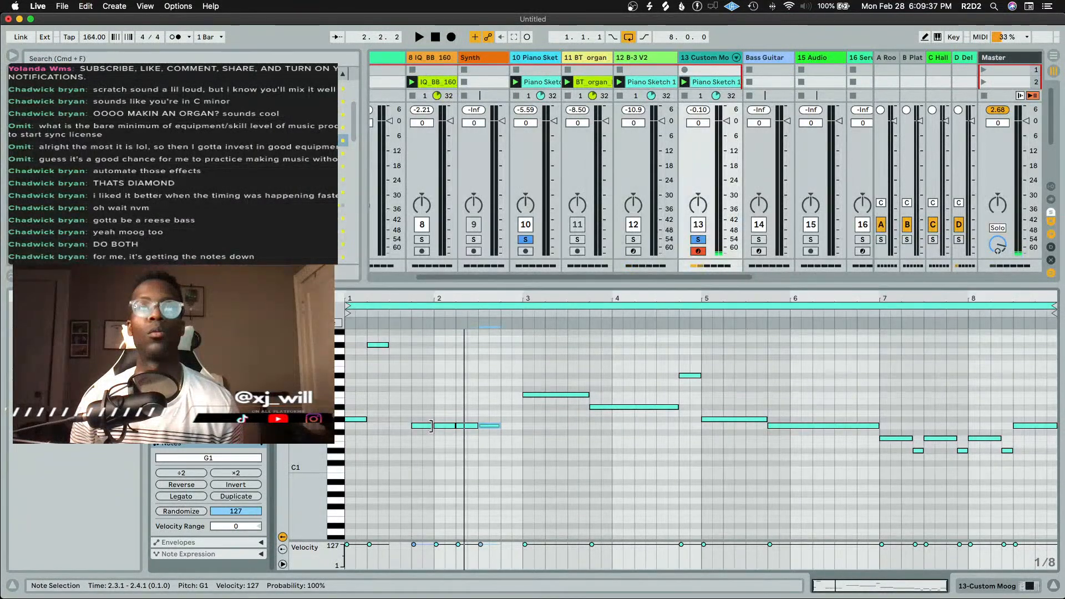
key("space")
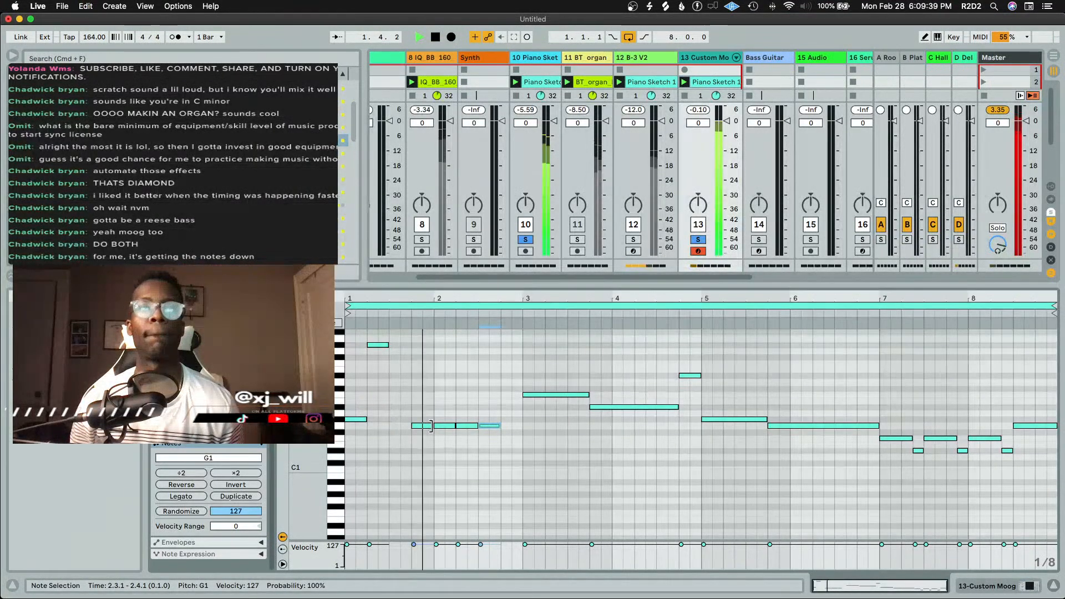
key("space")
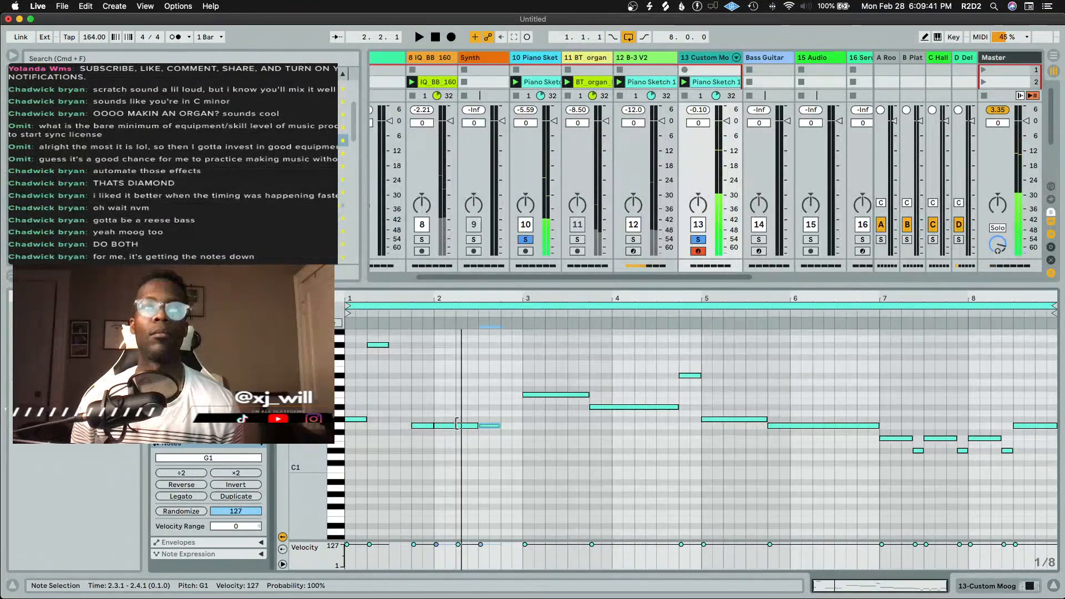
Rework the G1 repeats early in bar 2 into half-beat notes at 2.1.1, 2.1.3 and 2.2.1, and play them back
left_click_drag(471, 425, 460, 425)
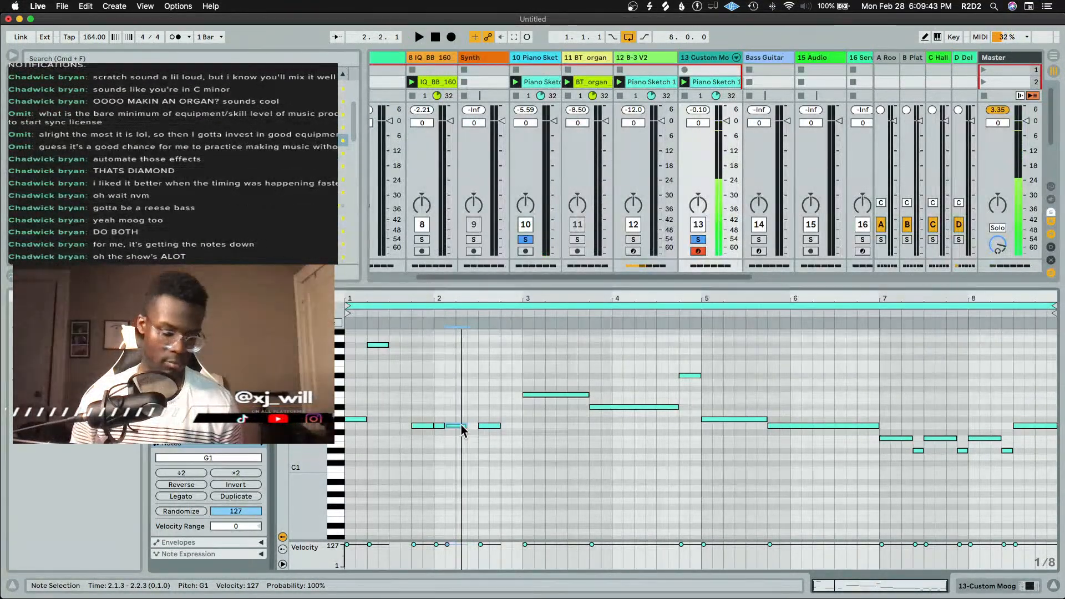
key("shift+Left")
key("super+d")
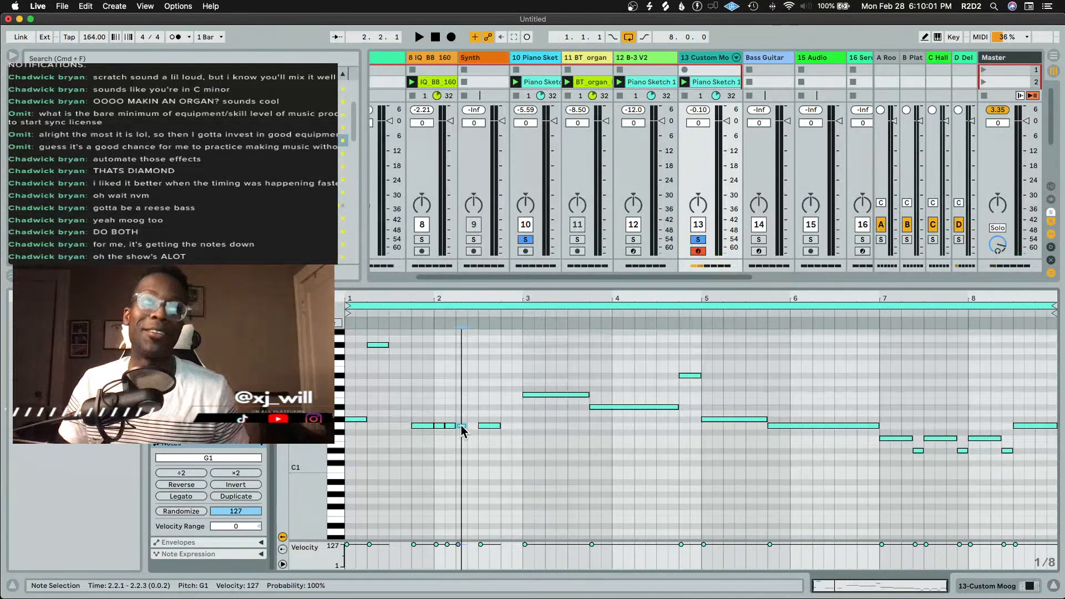
left_click(414, 364)
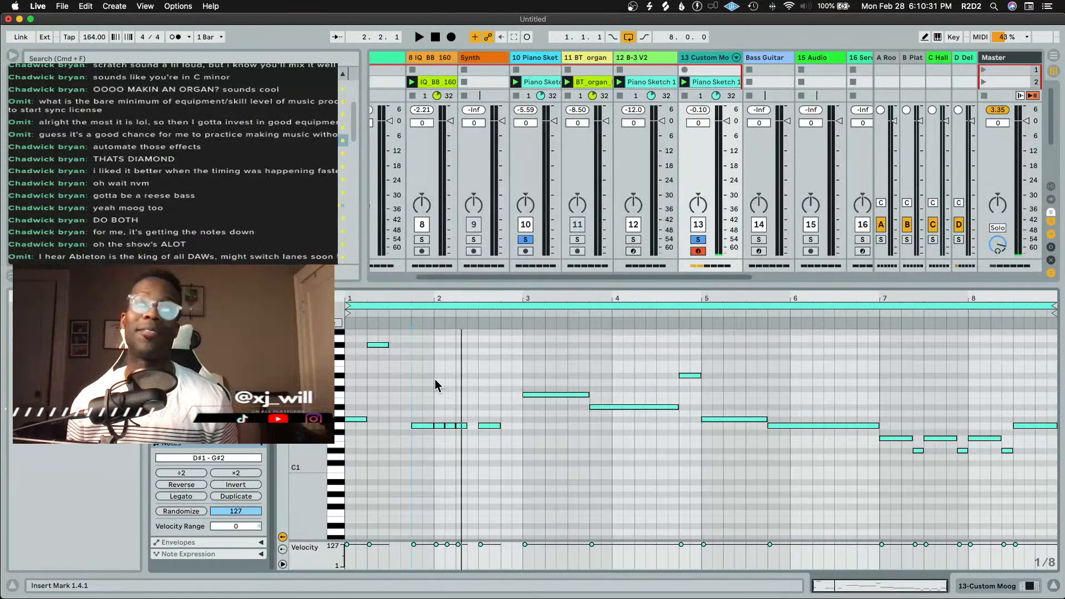
key("space")
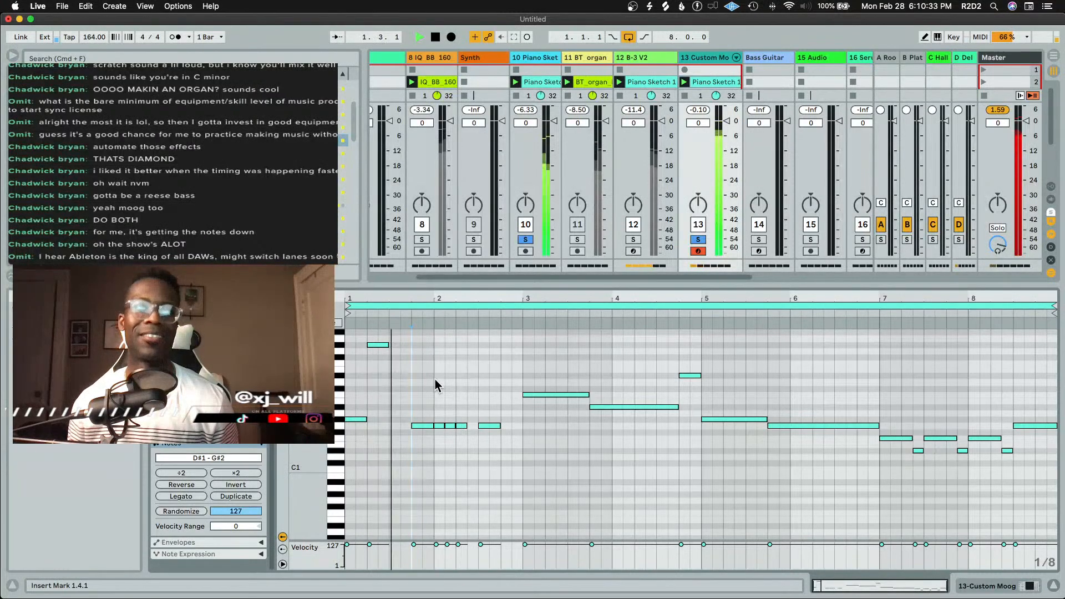
key("space")
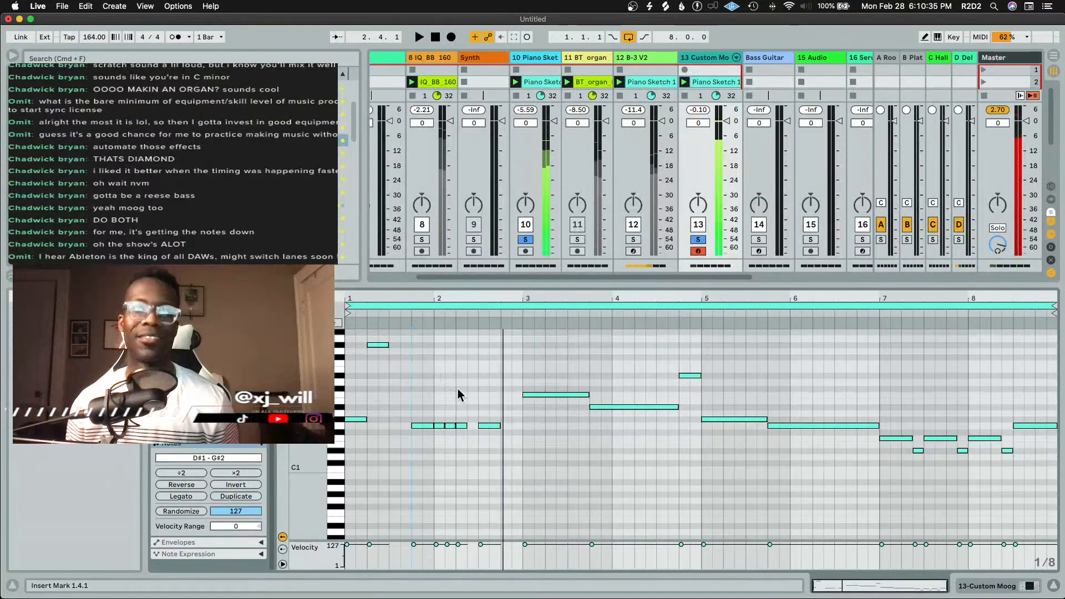
Shorten the G1 note at 2.3.1 to half a beat and duplicate it into a descending F1, D#1, C1 run ending bar 2
left_click_drag(500, 425, 491, 425)
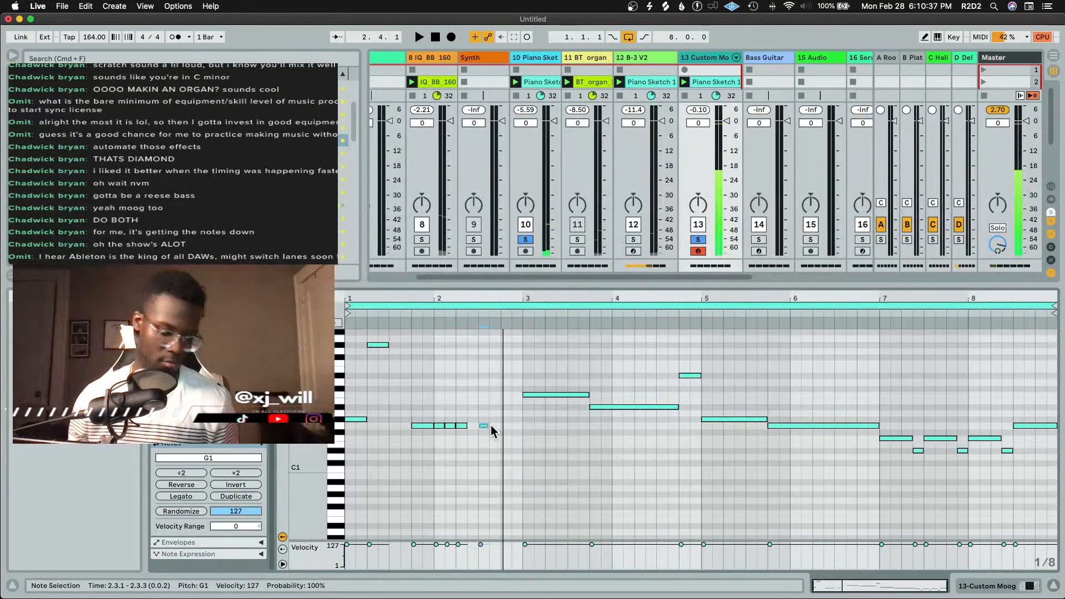
key("Down")
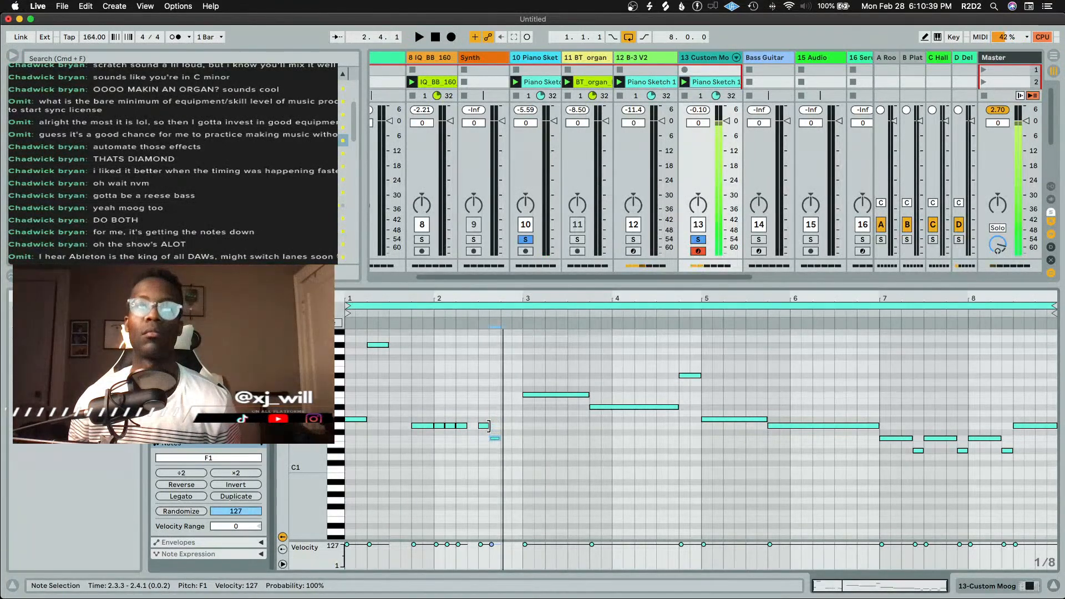
key("super+d")
key("Down")
key("Down")
key("Down")
key("space")
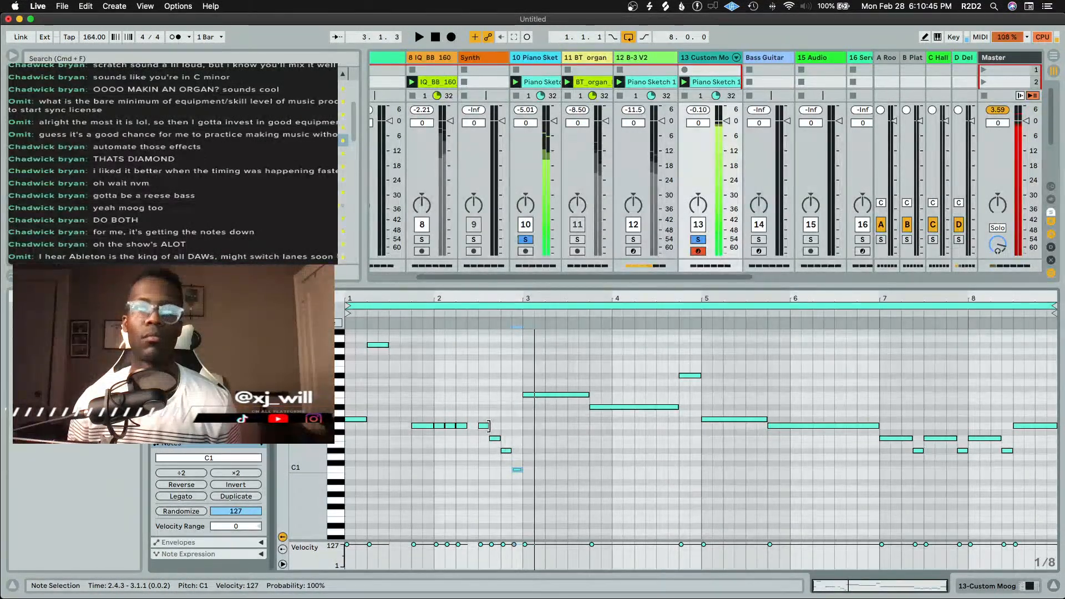
key("space")
Raise the last note of the bar 2 run two octaves to C3 and play the bass line
key("shift+Up")
key("shift+Up")
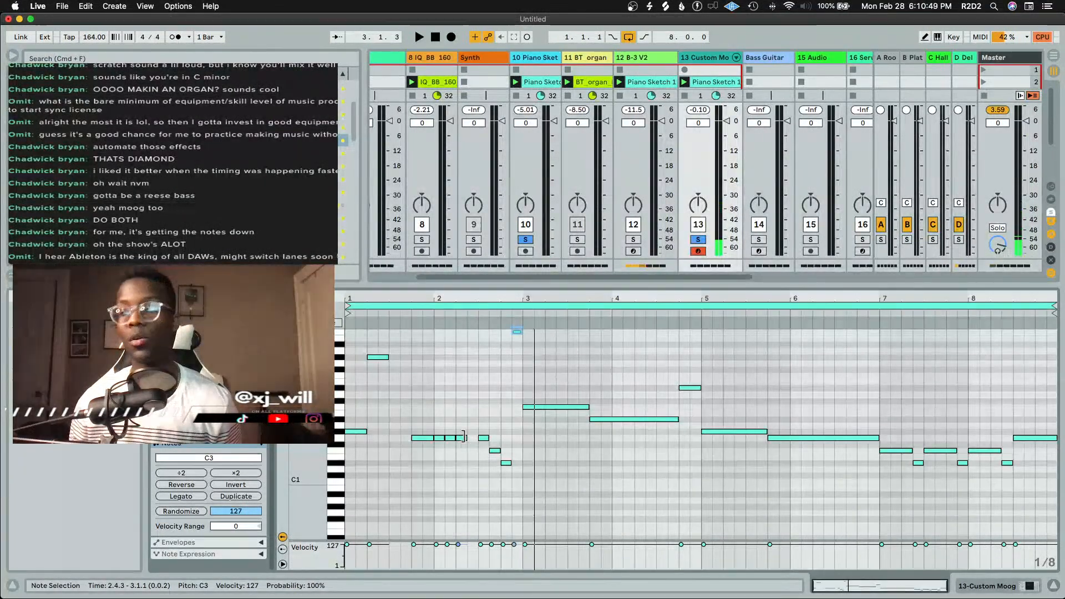
key("space")
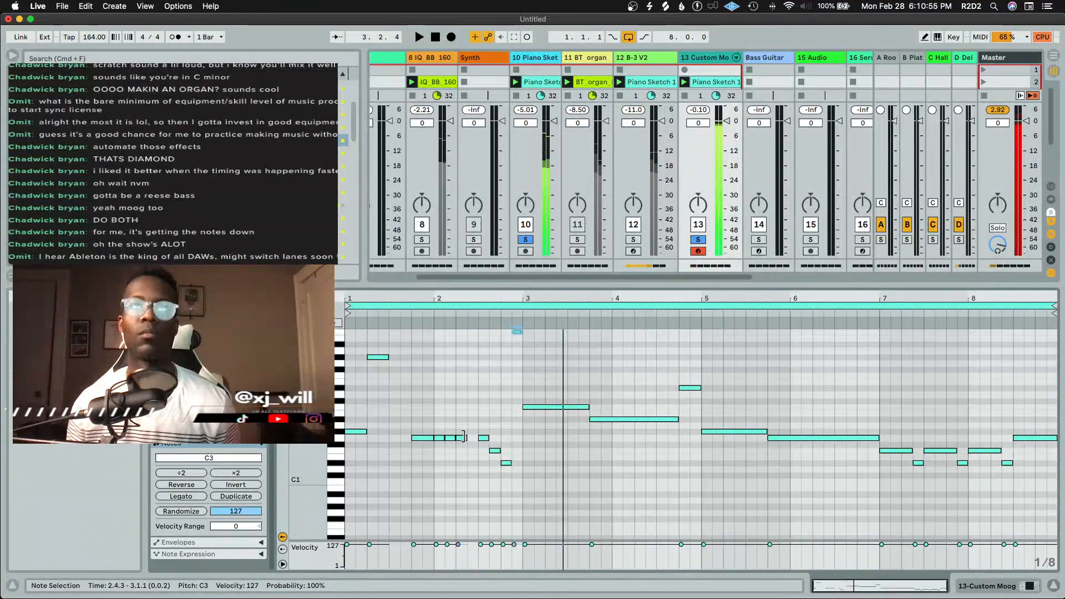
key("space")
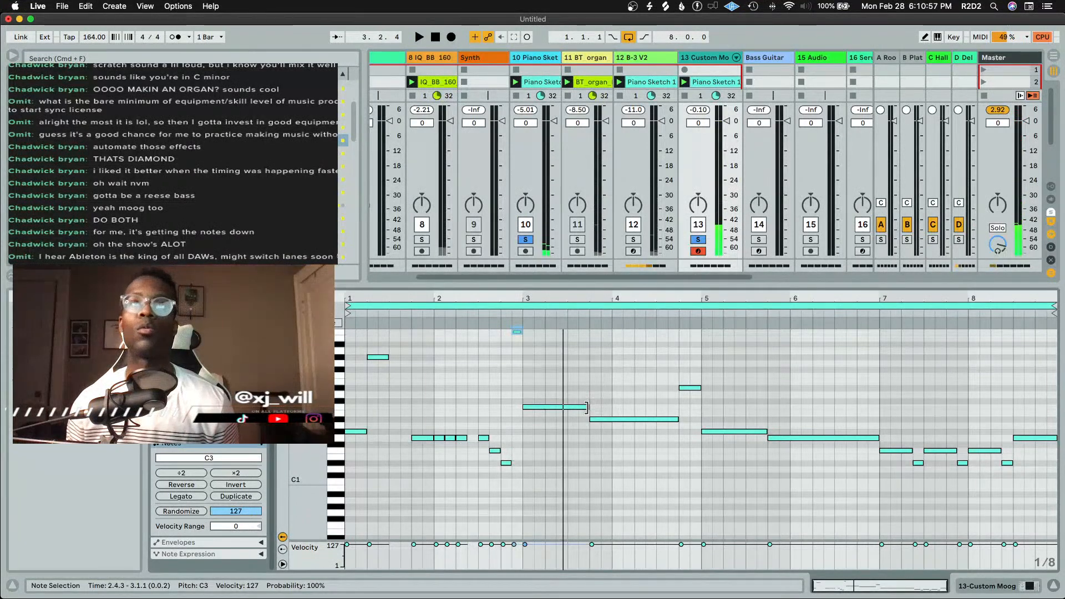
Shorten the C2 note at 3.1.1 to one beat and add a half-beat C3 note at 3.2.1
left_click_drag(587, 407, 553, 407)
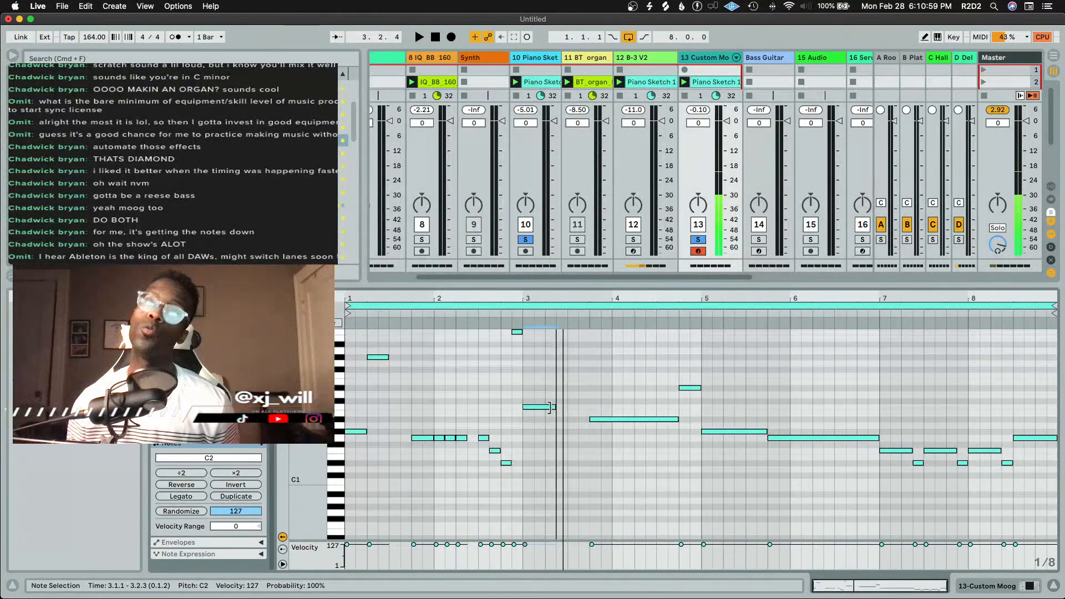
double_click(559, 362)
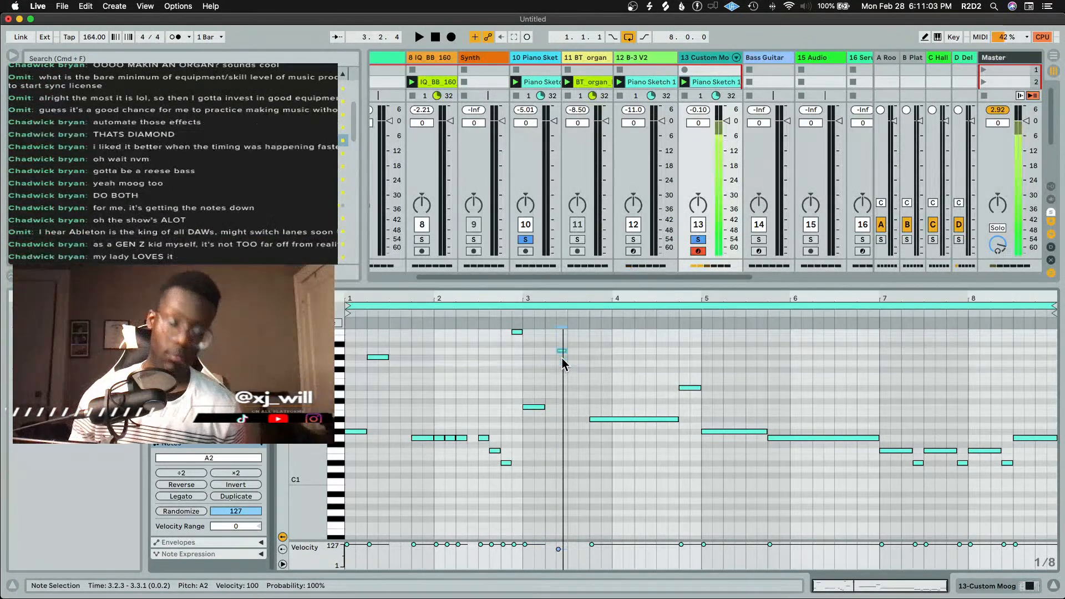
key("Up")
key("Up")
key("Up")
key("Up")
key("Up")
key("Left")
Duplicate the new C3 note into descending A#2 and G2 notes at 3.2.3 and 3.3.1, and play them back
key("super+d")
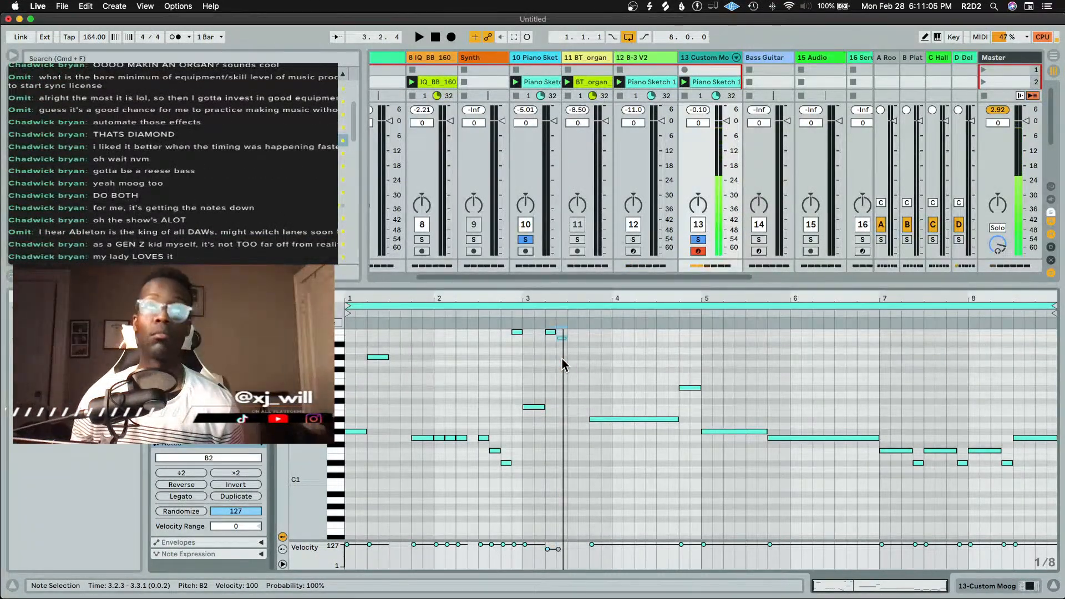
key("Down")
key("Down")
key("super+d")
key("Down")
key("Down")
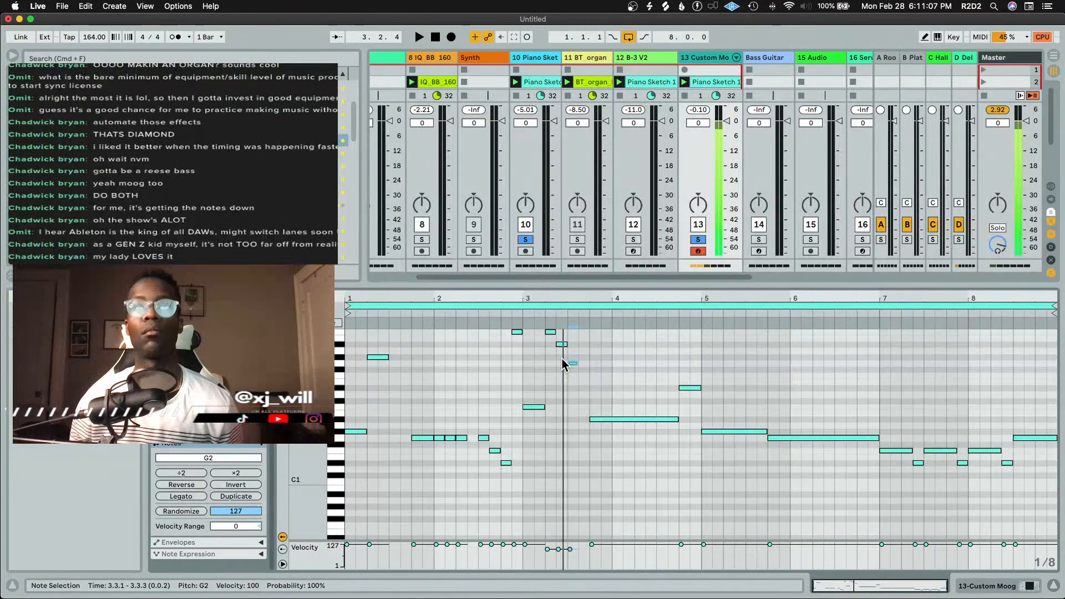
key("space")
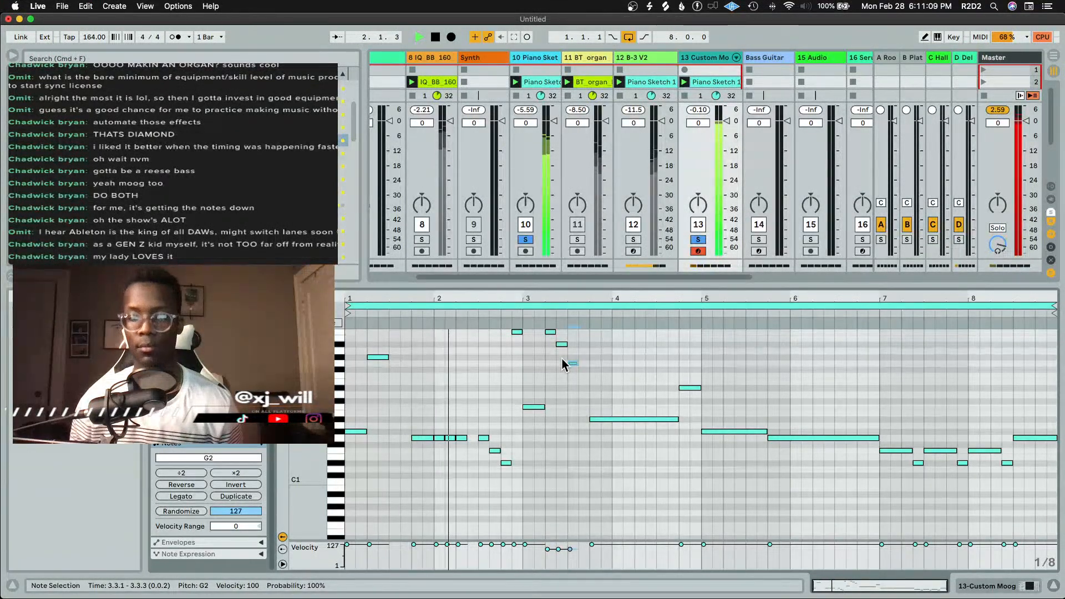
key("space")
Shift the C3, A#2, G2 run to start at 3.2.3, and replace the C2 note with half-beat notes at 3.1.1 and 3.1.3
left_click(577, 380)
left_click_drag(576, 380, 567, 337)
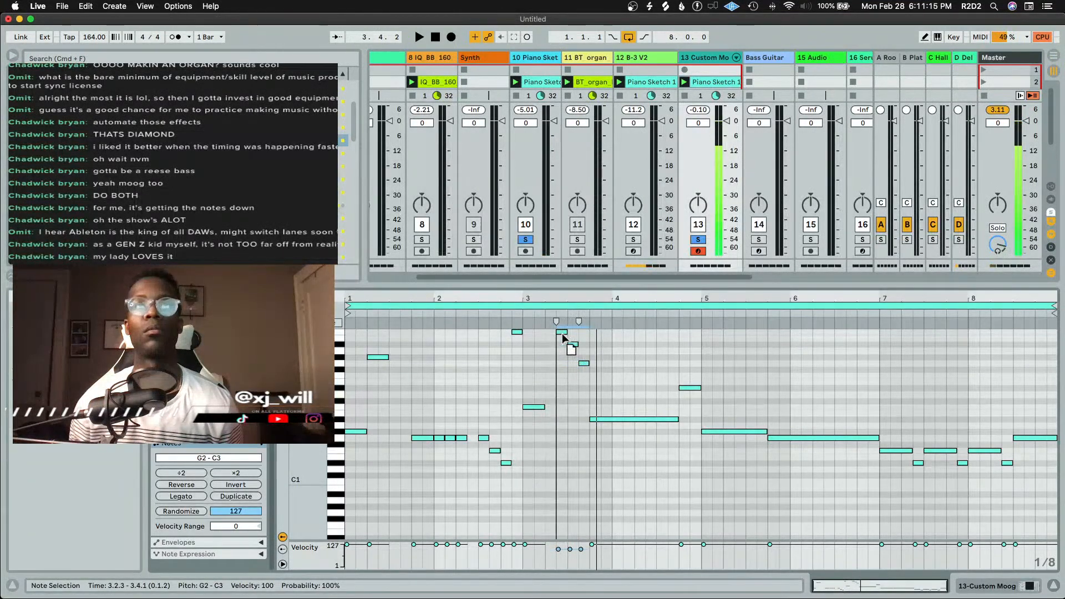
left_click_drag(543, 408, 530, 408)
key("super+d")
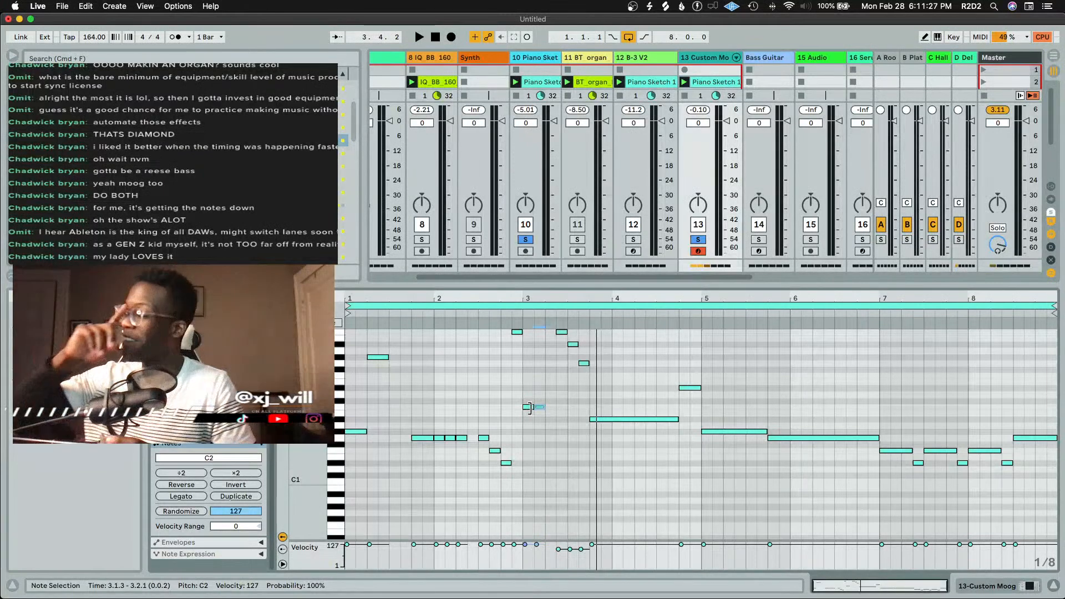
key("space")
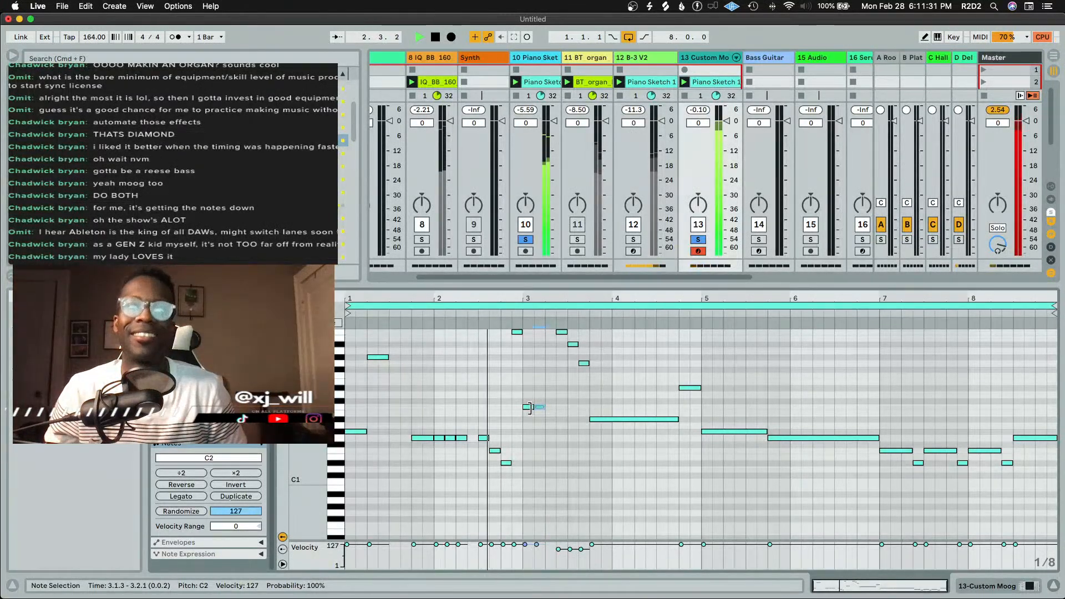
Lengthen the C2 note at 3.1.1 to one beat, move the second C2 note to 3.2.1, and play them back
key("space")
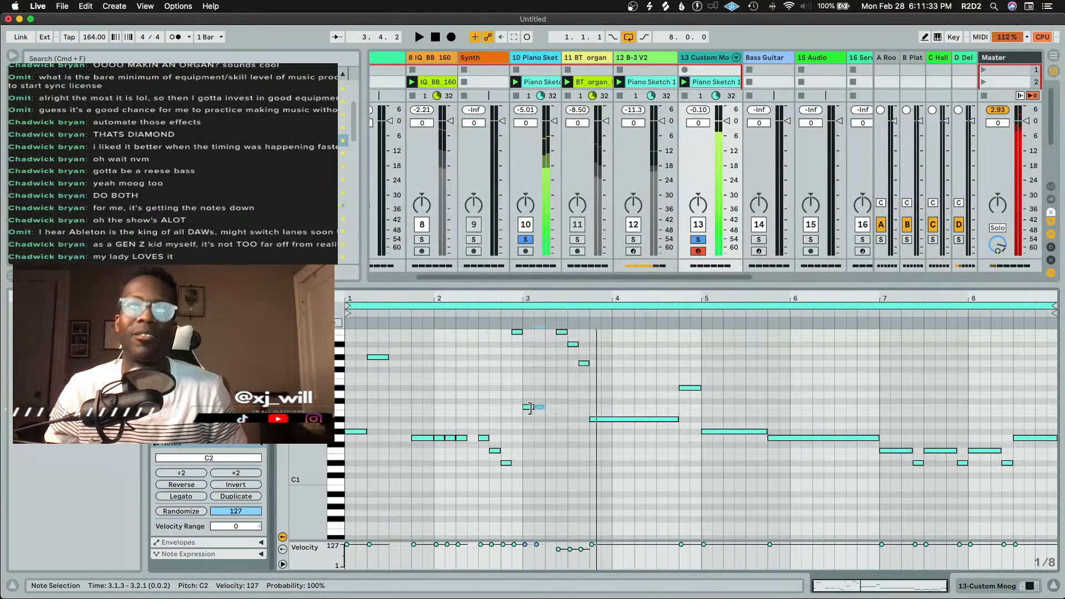
mouse_move(537, 408)
left_mouse_down()
mouse_move(553, 408)
mouse_move(541, 409)
left_mouse_up()
key("space")
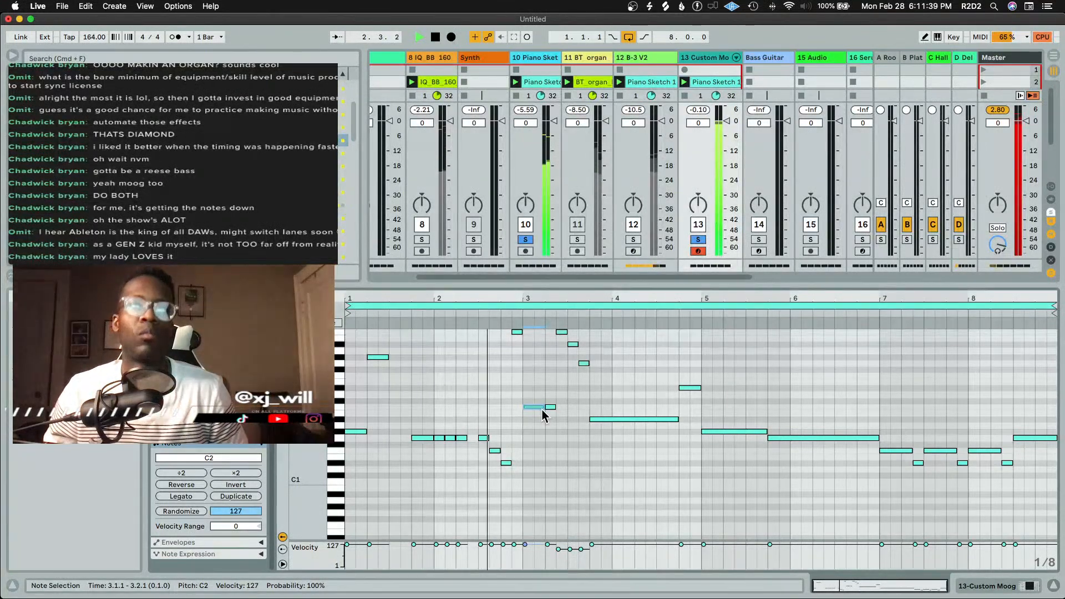
key("space")
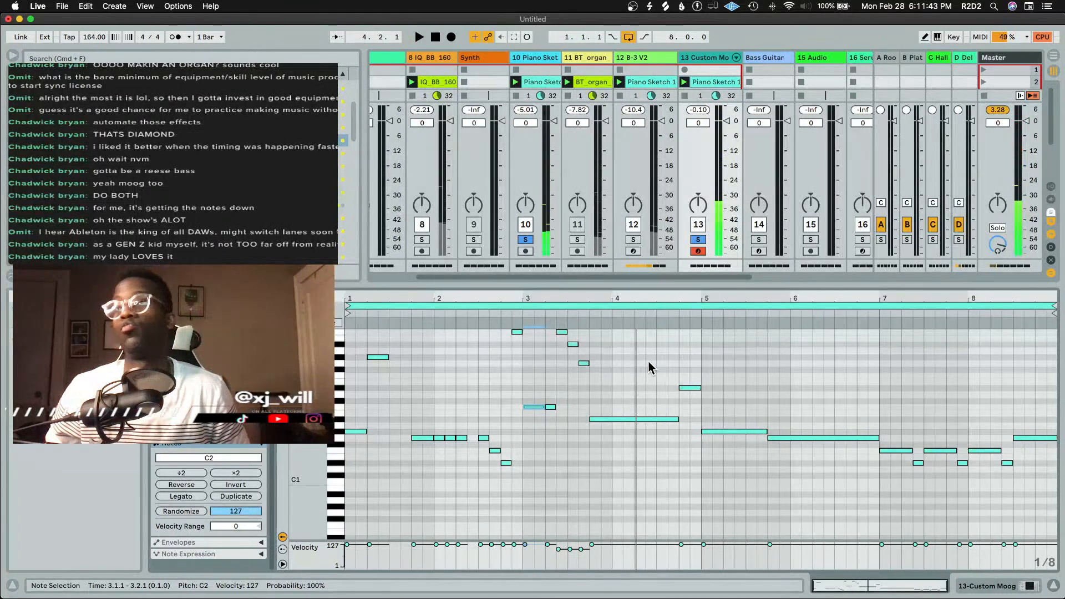
Add a run of eighth-note triplets from 4.2.1 to 4.4.1 on D#2, F2, G2, G2, F2 and D#2
key("super+3")
double_click(638, 364)
key("Down")
key("Down")
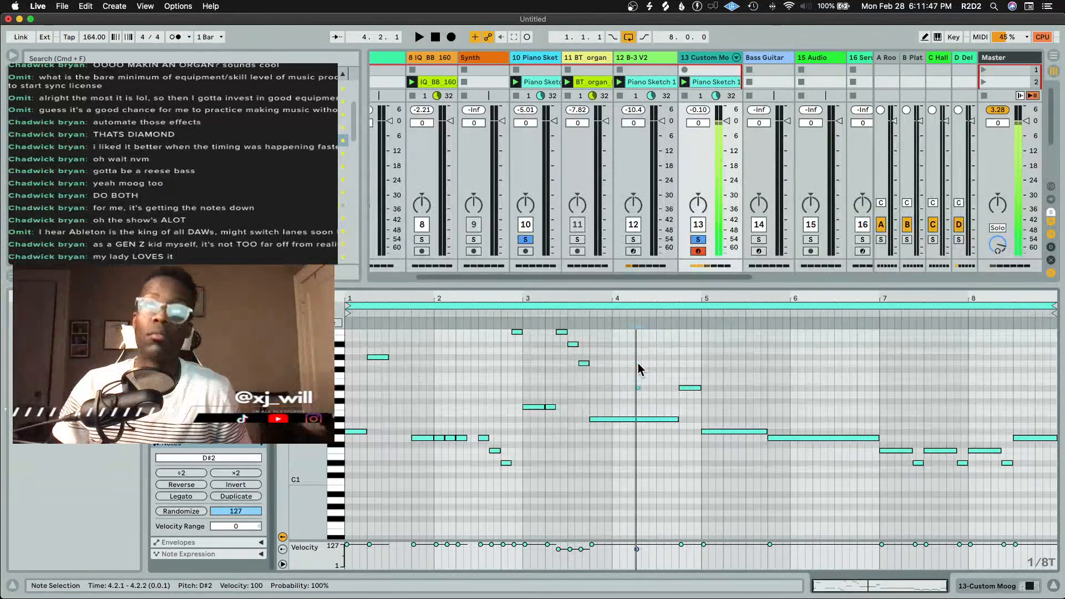
key("super+d")
key("Up")
key("Up")
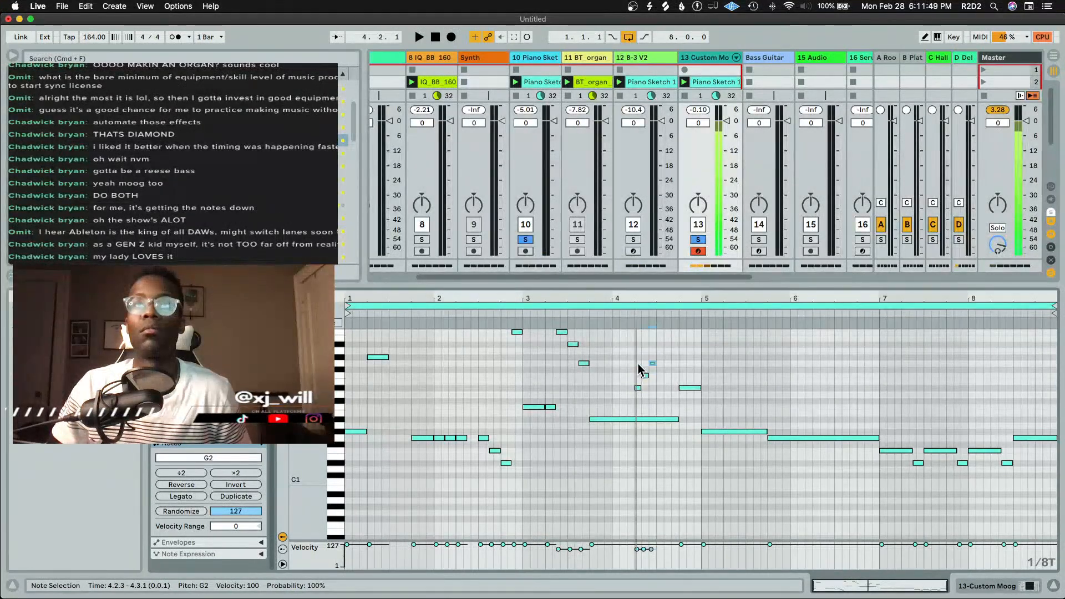
key("super+d")
key("Down")
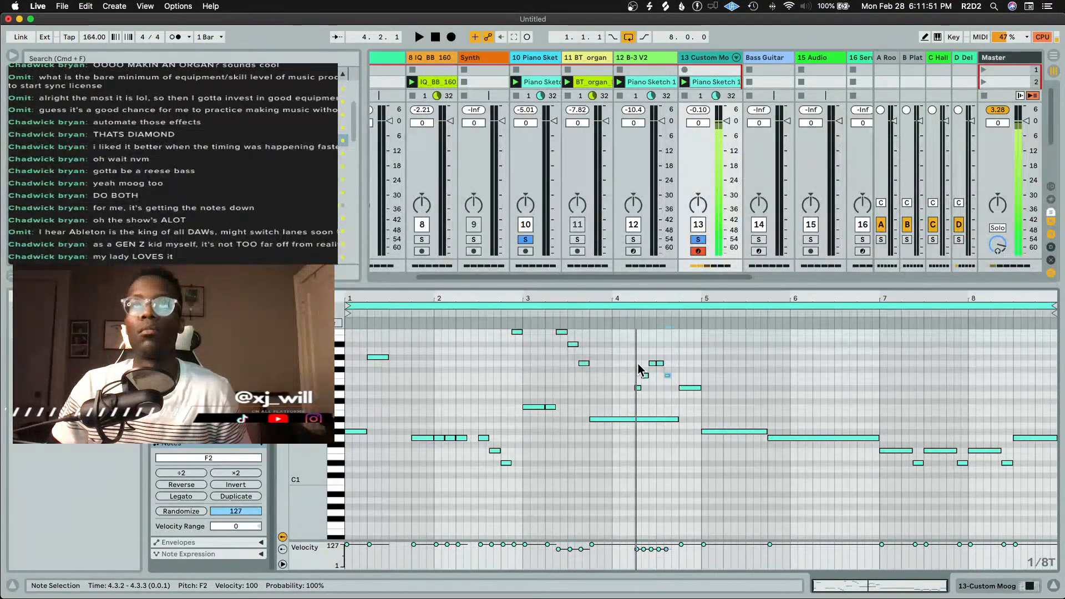
key("Down")
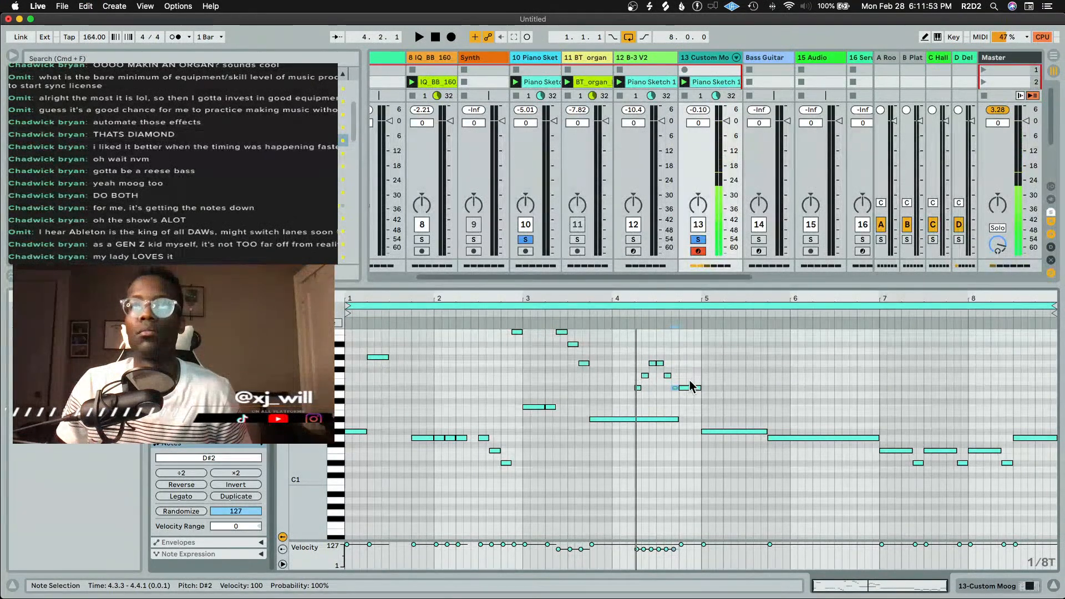
Raise the note at 4.4.1 one octave to D#3 and play the bass line
key("shift+Up")
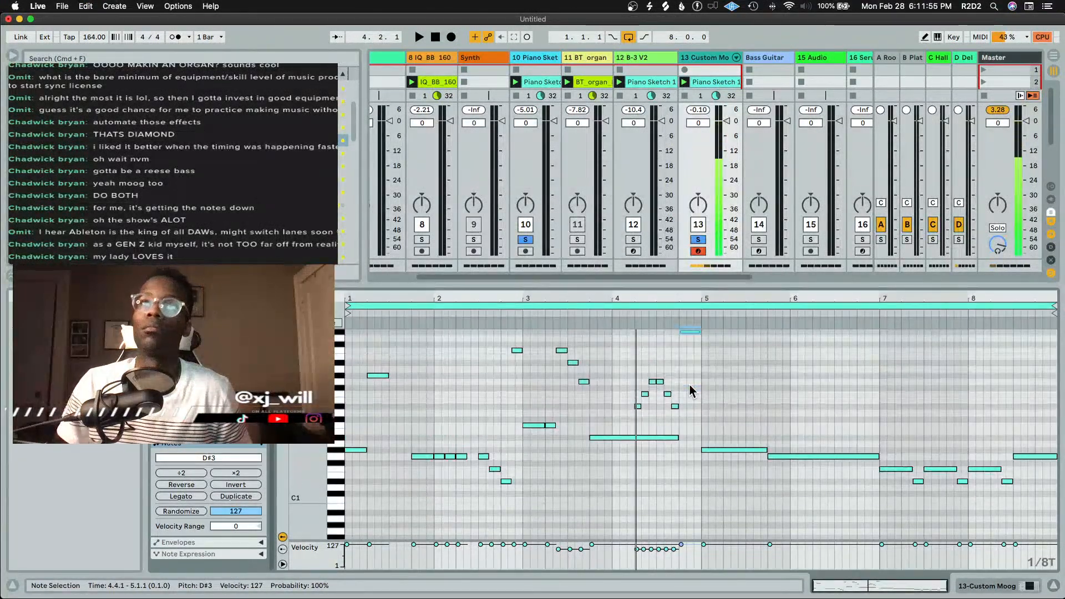
key("space")
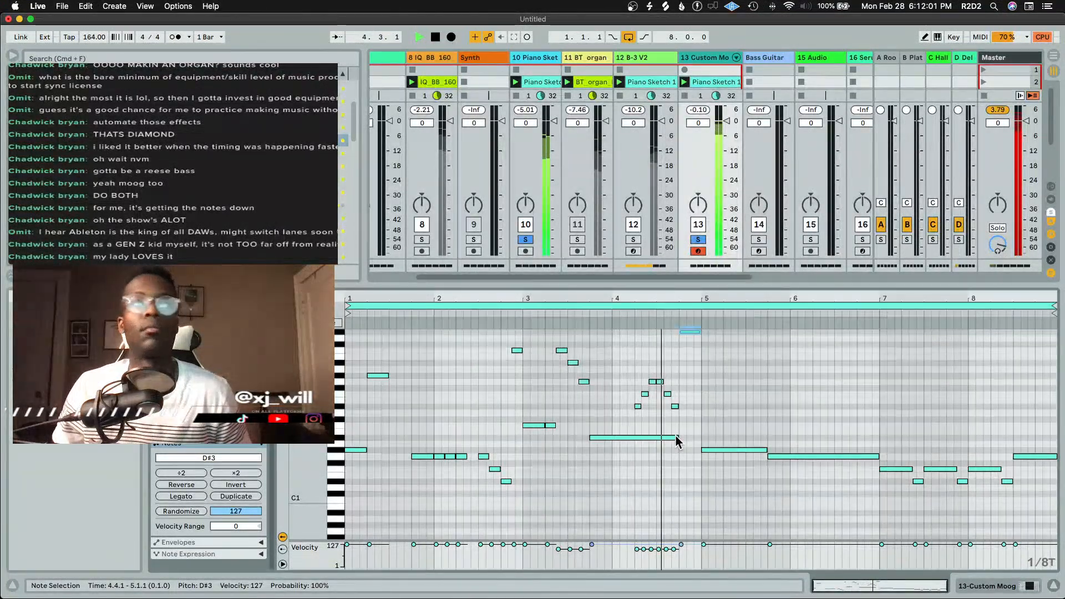
key("space")
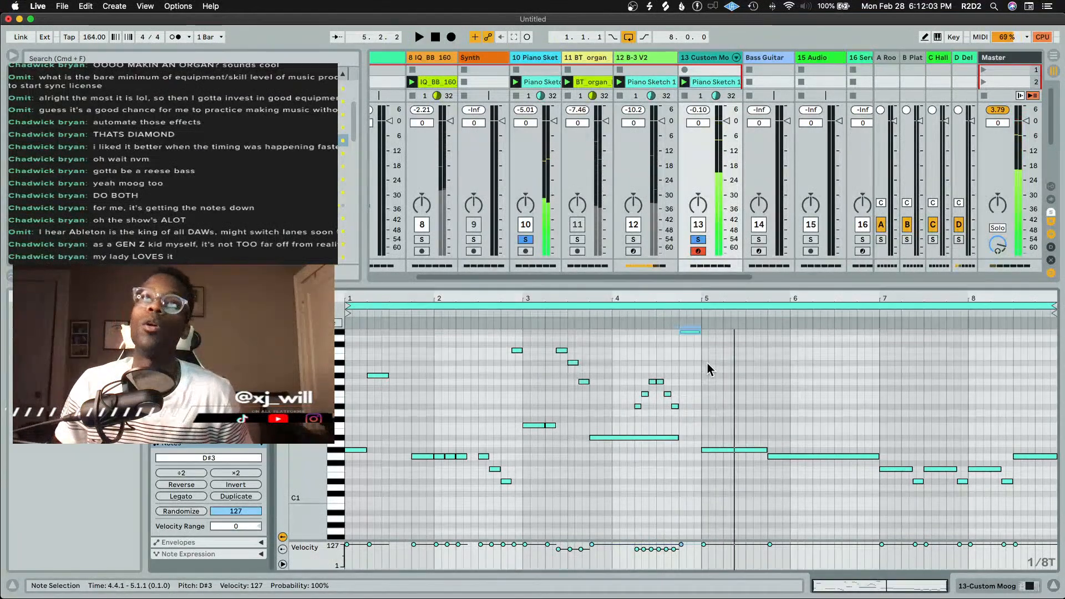
Shorten the D#3 note at 4.4.1 to an eighth-note triplet on the 1/8T grid
key("super+3")
left_click(696, 333)
scroll(684, 400, "up", 3)
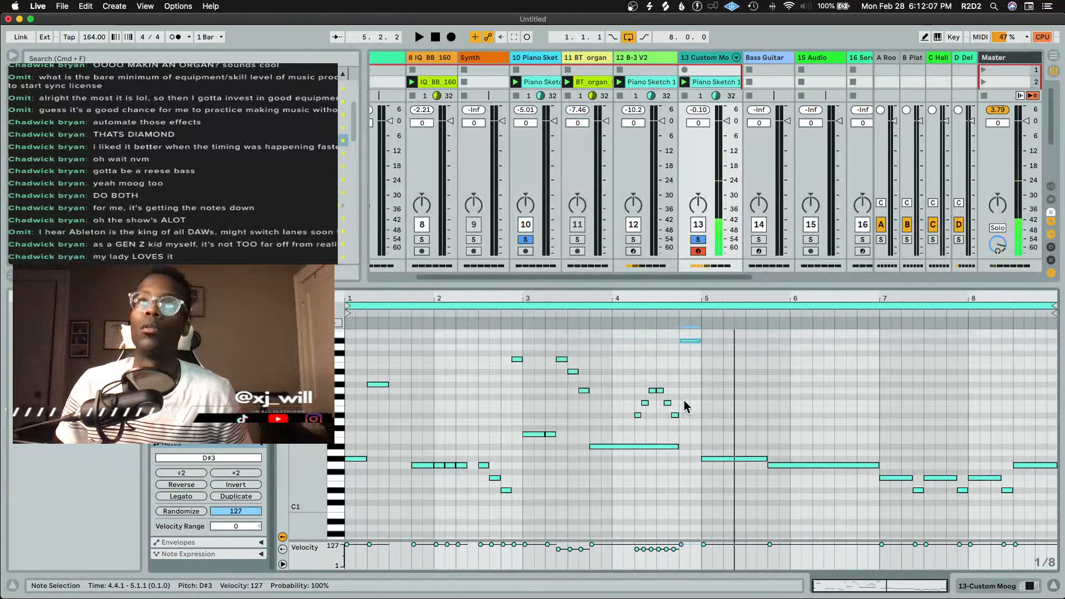
key("super+3")
left_click(697, 366)
left_click_drag(698, 365, 686, 366)
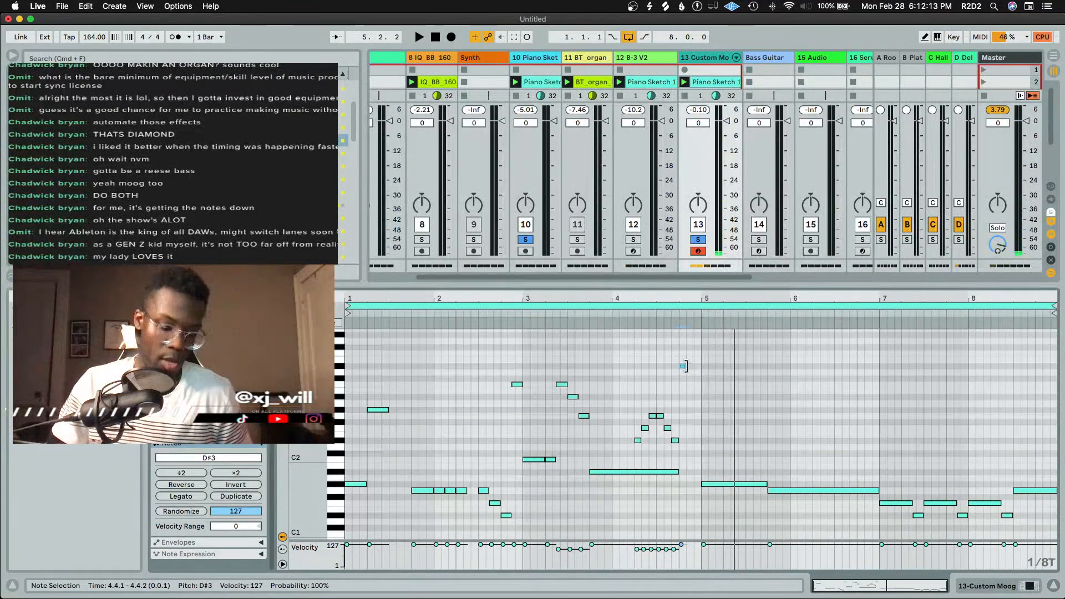
Add two eighth-note triplet G3 notes after the D#3 note, at 4.4.2 and 4.4.3
double_click(689, 366)
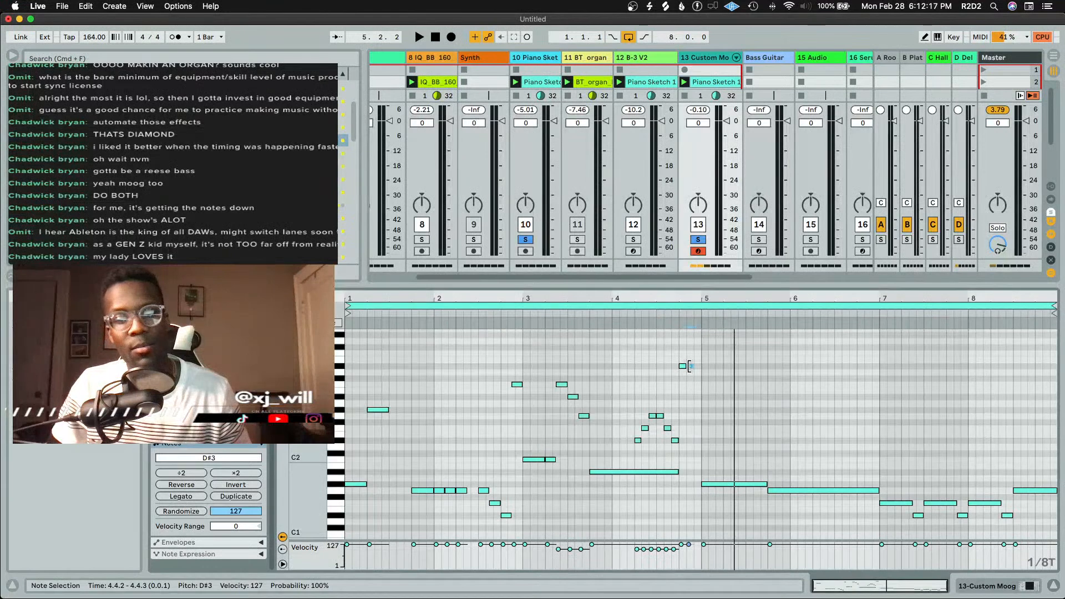
key("Up")
key("Up")
key("Up")
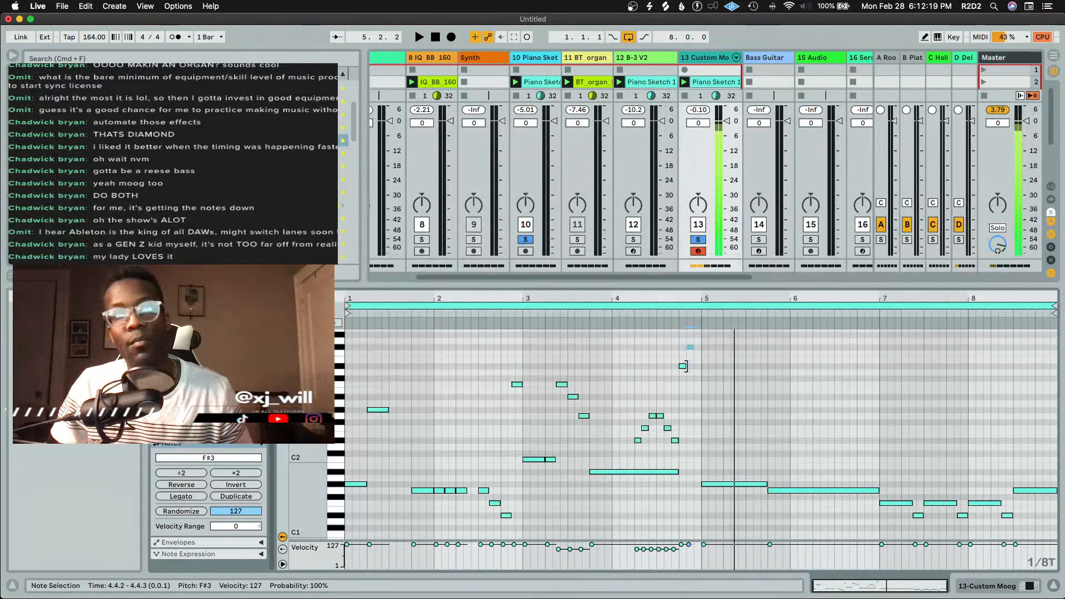
key("super+d")
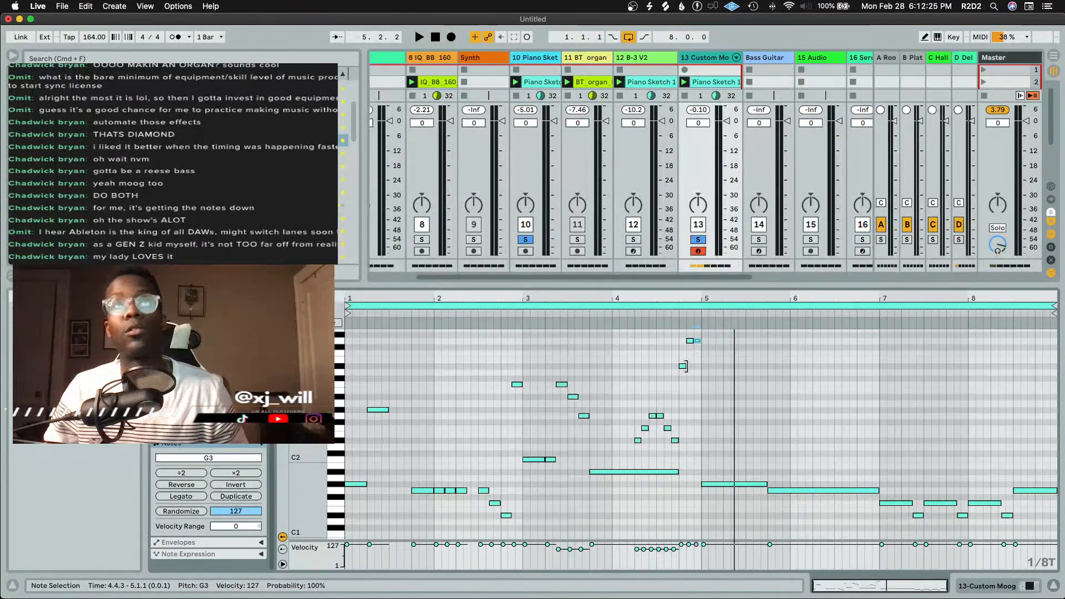
Play back the new triplet run and lower its middle note at 4.4.2 to F3
key("space")
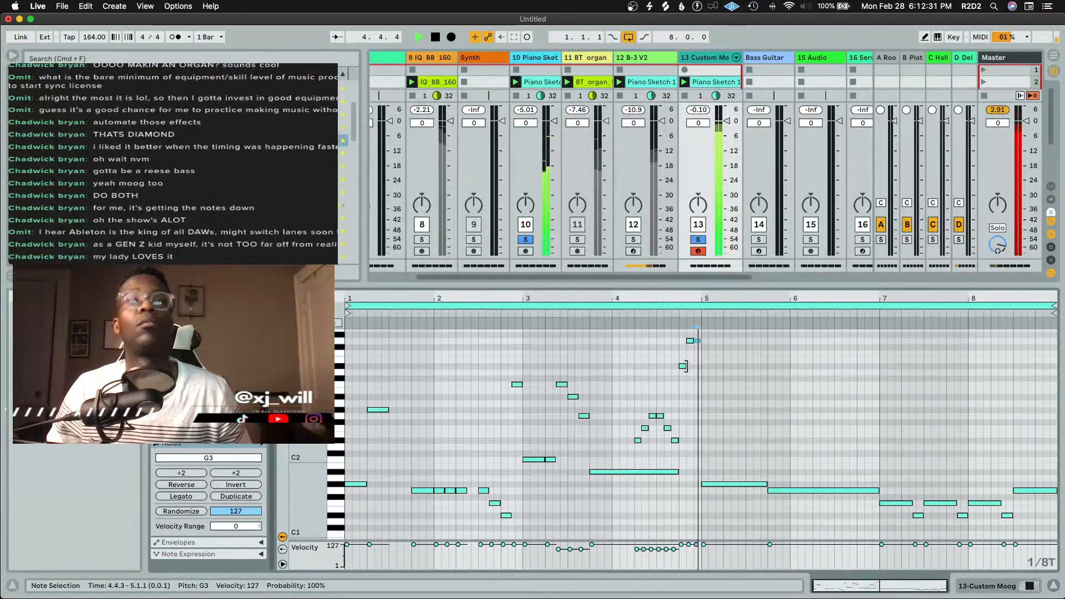
key("space")
left_click(690, 340)
left_click_drag(691, 341, 690, 354)
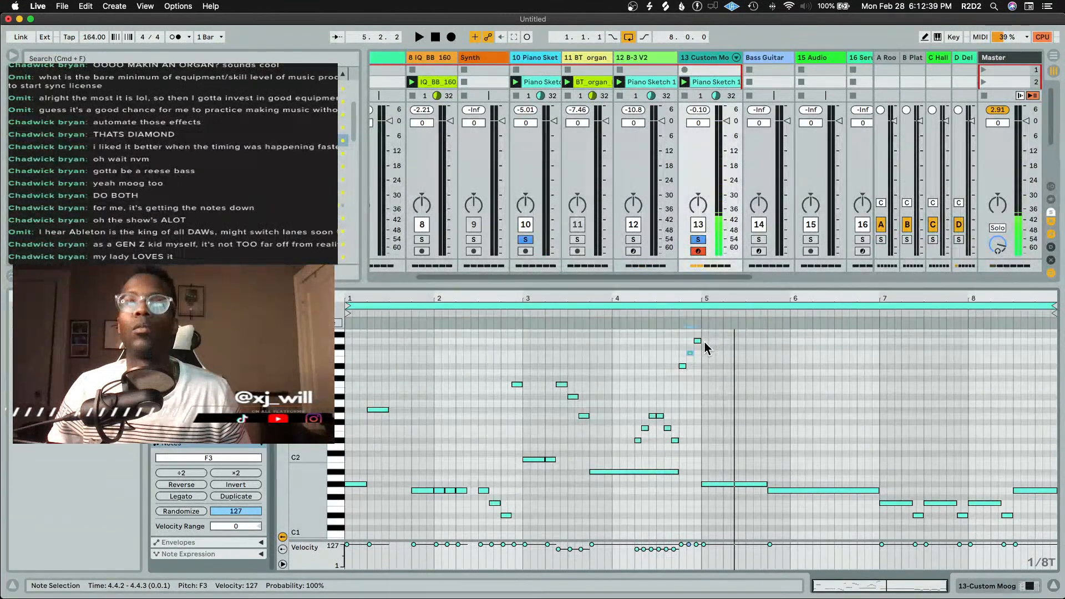
Shorten the G#1 note at 5.1.1 to one beat and duplicate it at 5.2.1, raised to C4
scroll(704, 342, "up", 3)
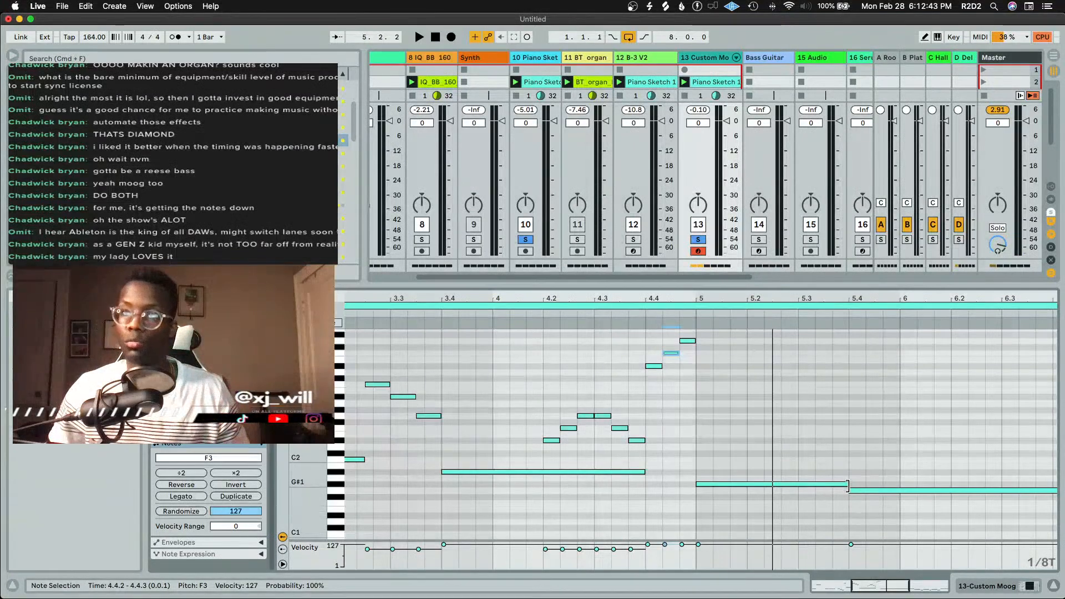
left_click_drag(846, 484, 747, 489)
key("super+d")
key("shift+Up")
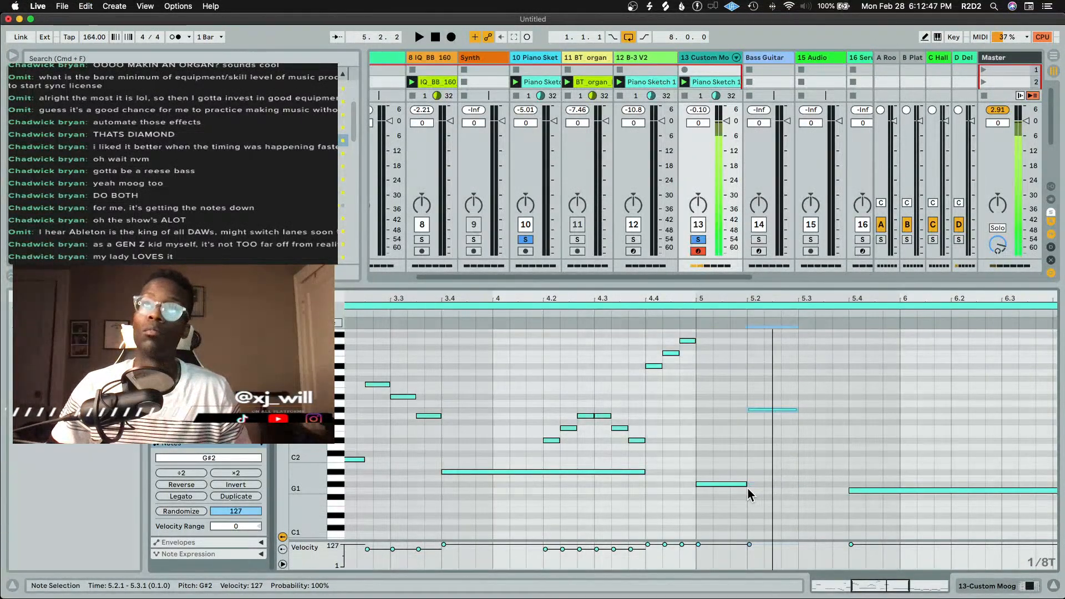
key("shift+Up")
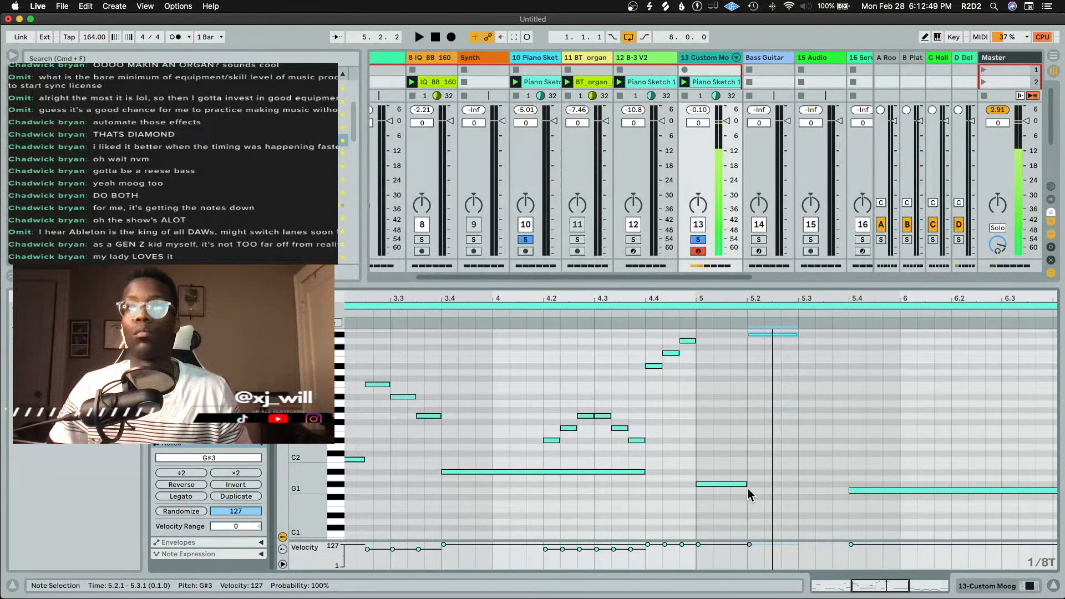
key("Up")
key("Up")
key("Up")
key("Up")
Play the bass line from the beginning through the C4 note in bar 5
key("space")
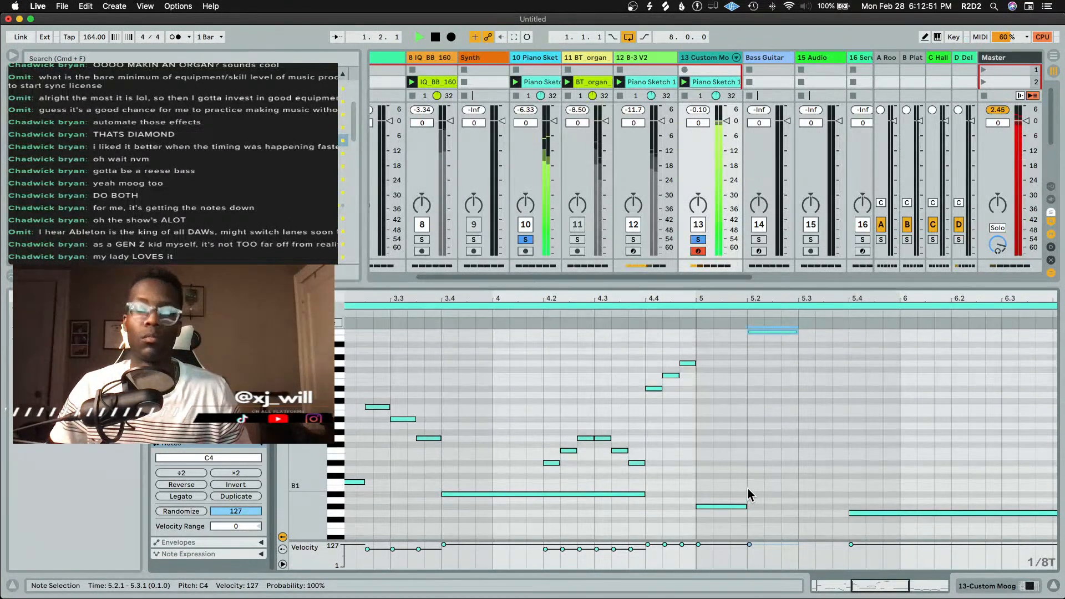
scroll(747, 488, "down", 5)
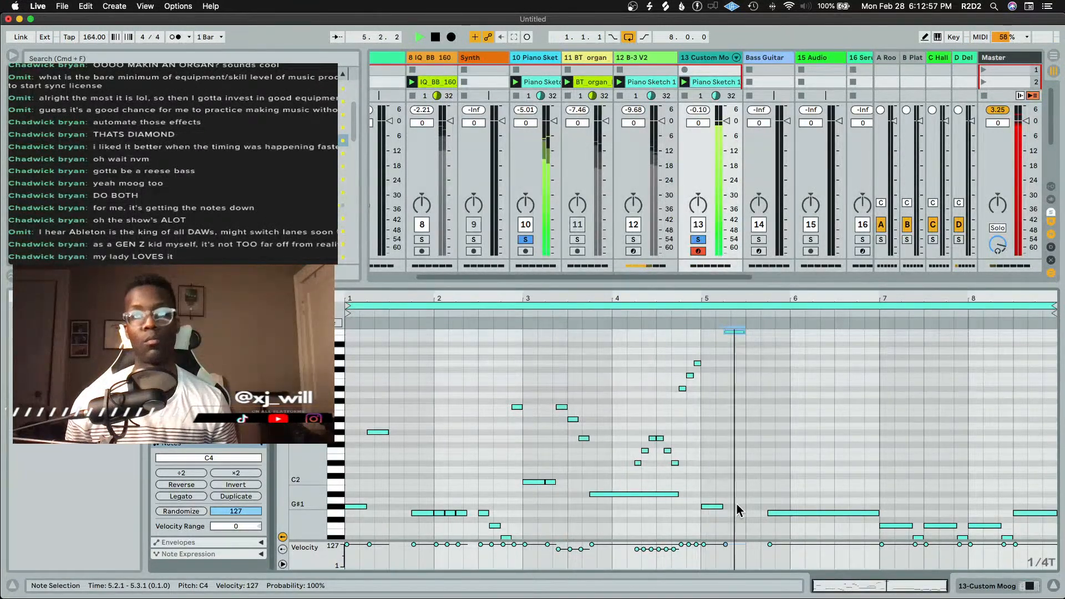
key("space")
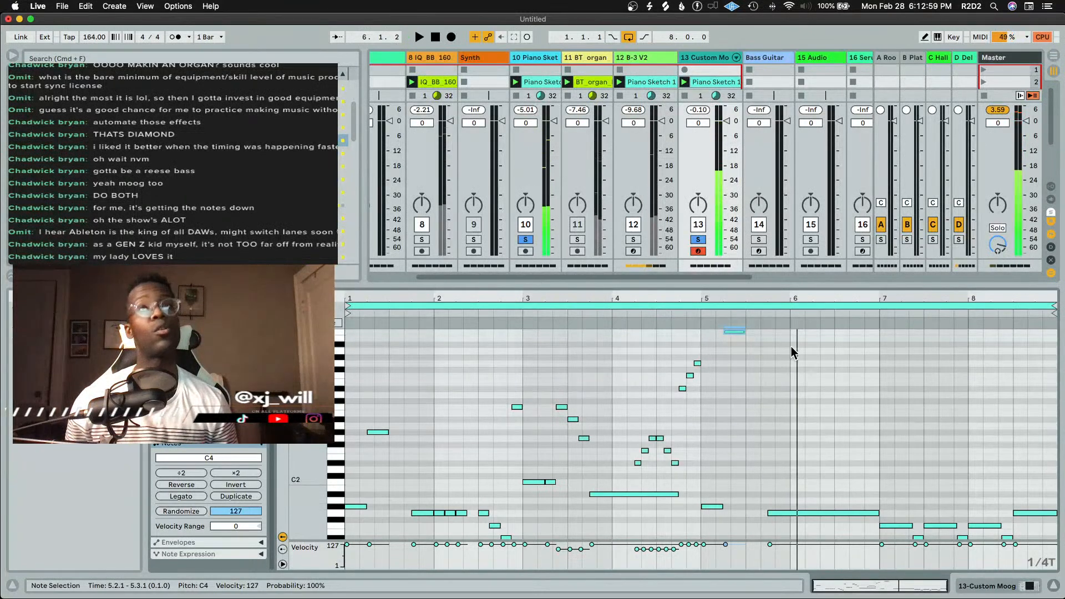
Copy the C4 note to 6.1.1 and to 6.1.3 as B3, then shorten the 6.1.1 note so it ends at 6.1.3
left_click_drag(735, 331, 823, 337)
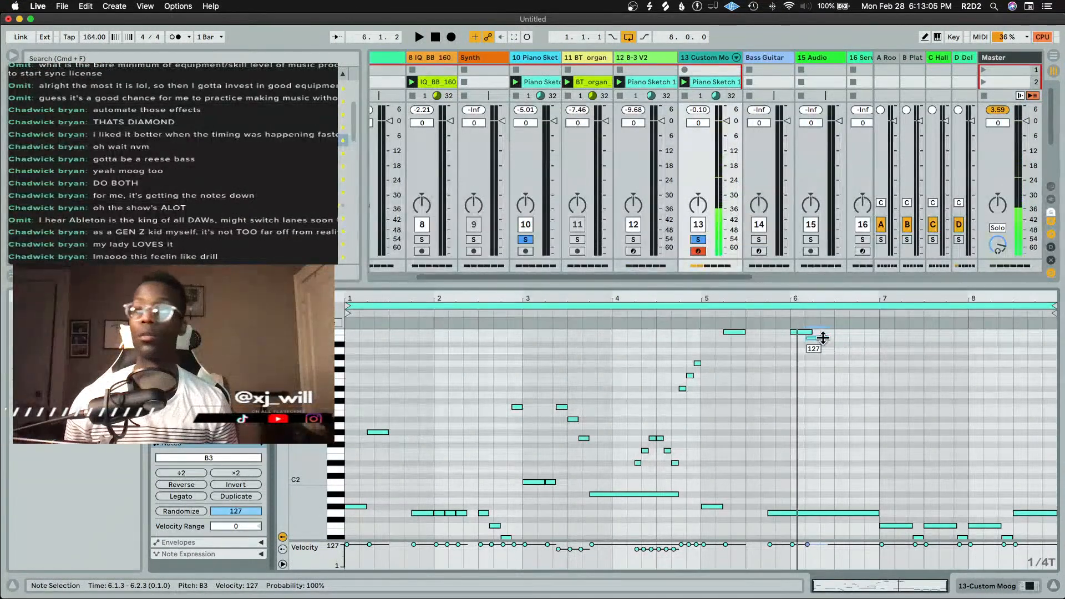
key("super+1")
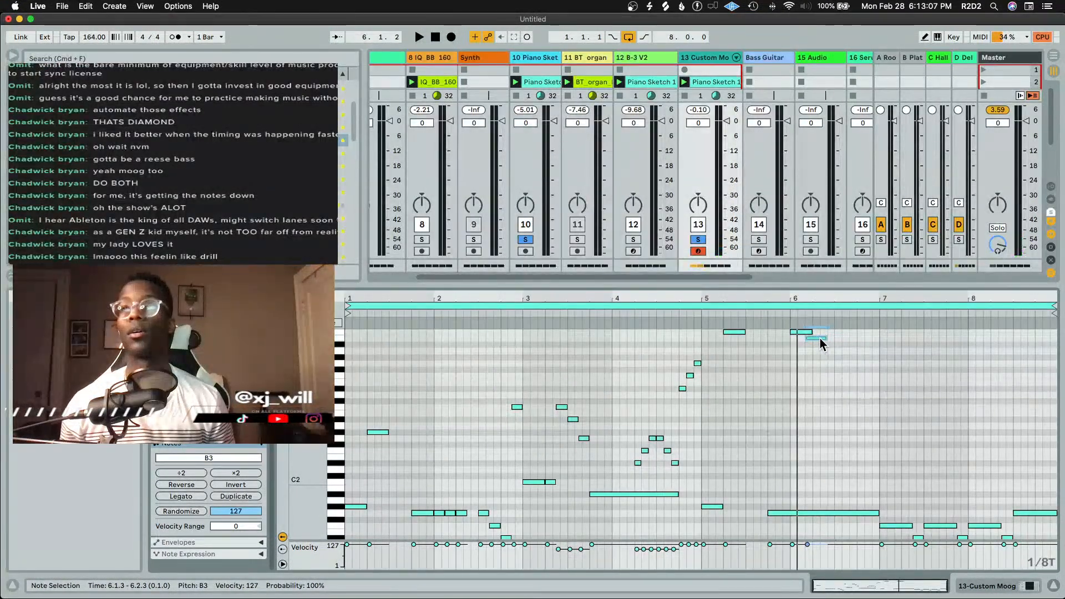
key("super+2")
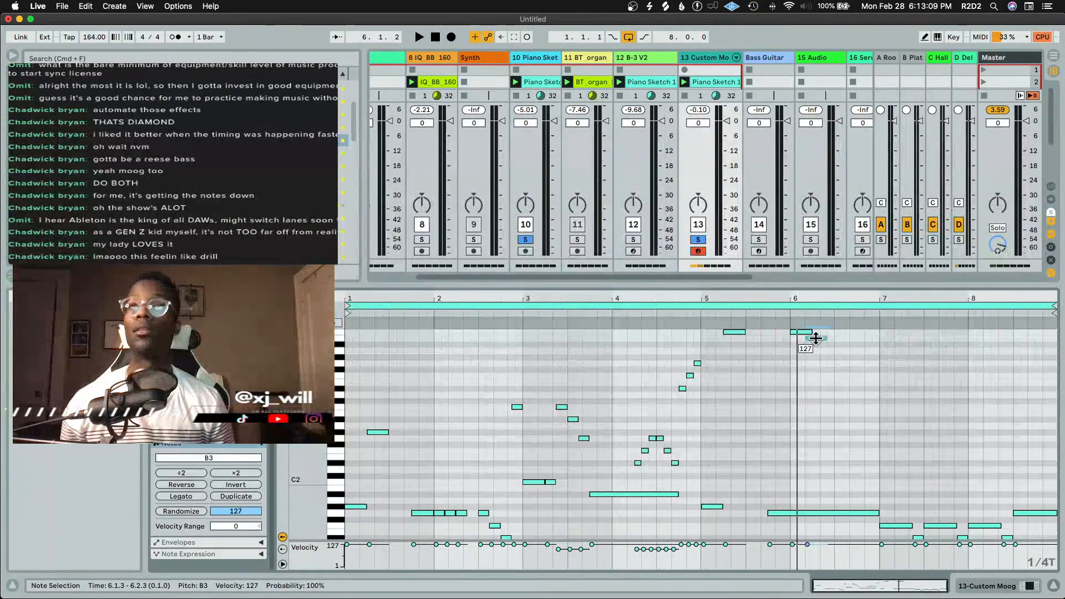
left_click_drag(811, 331, 801, 332)
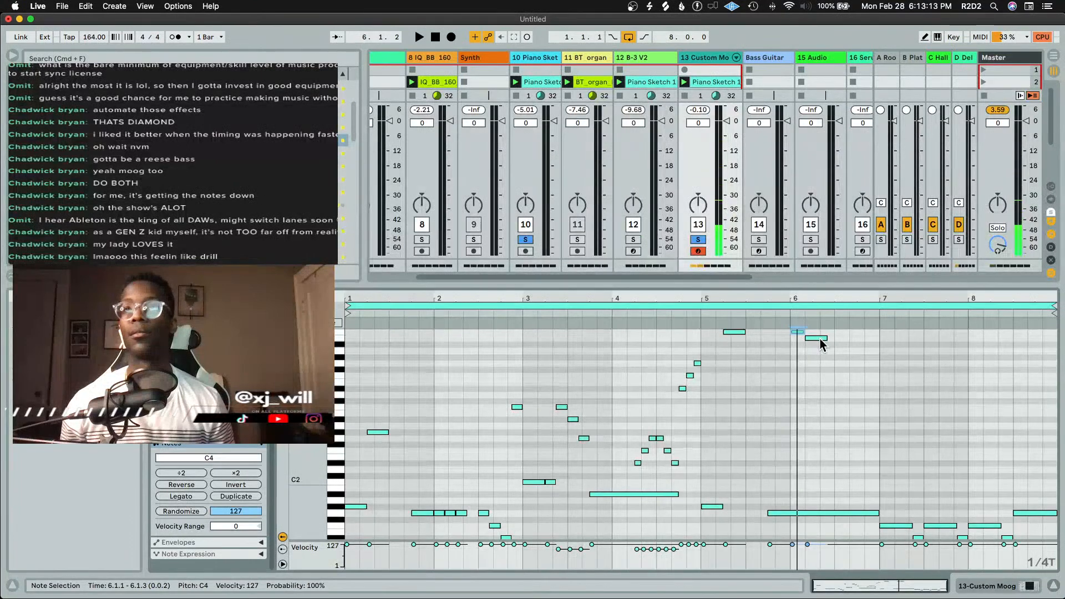
Add a one-beat G#3 note in bar 6, and align the B3 note to 6.2.1 and the G#3 note to 6.3.1
double_click(831, 357)
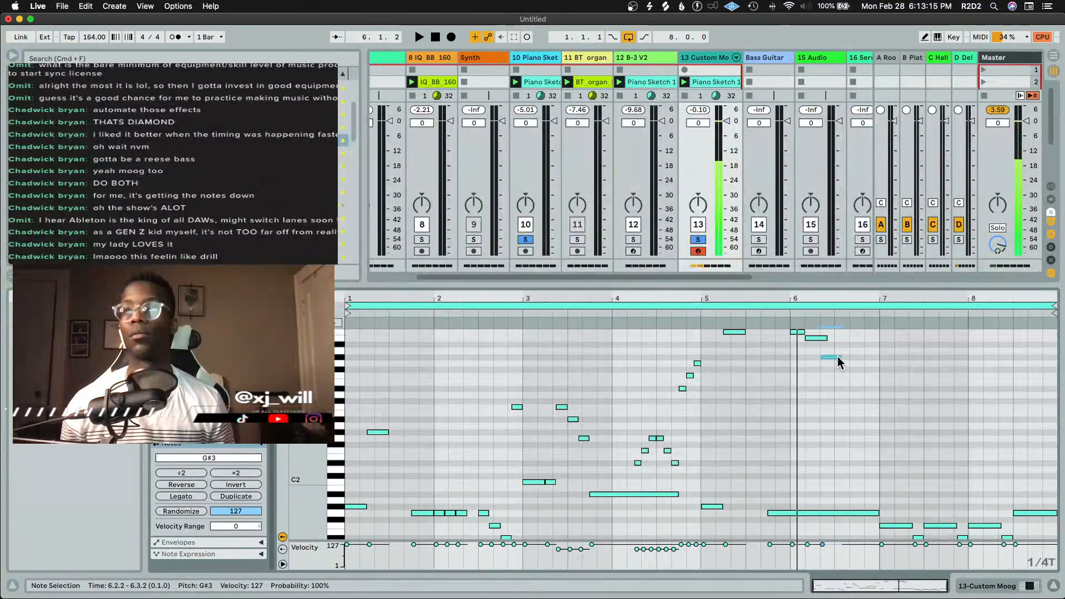
key("super+3")
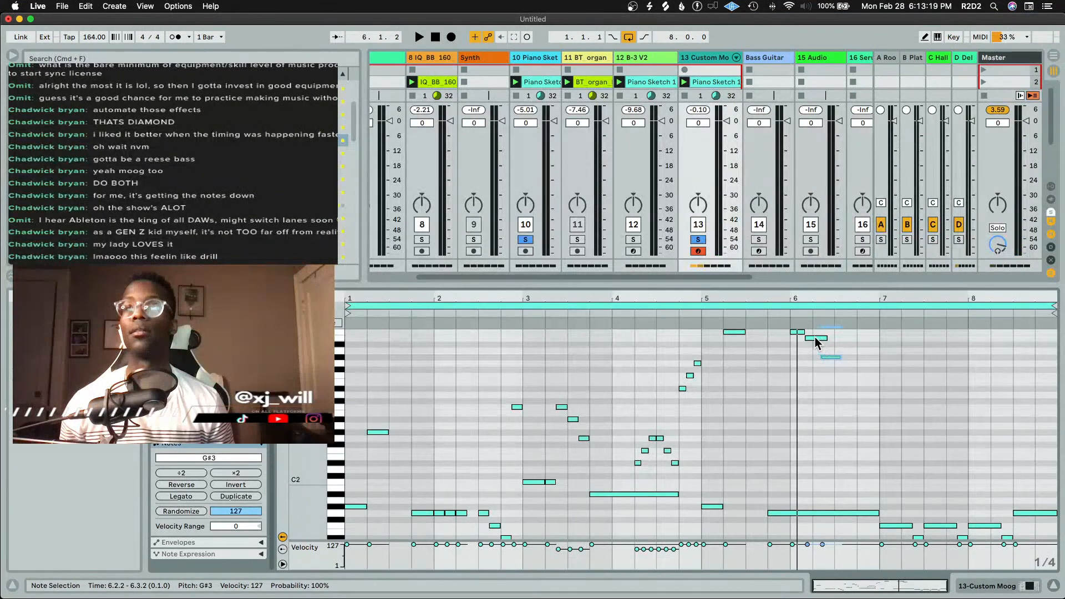
left_click_drag(817, 338, 850, 358)
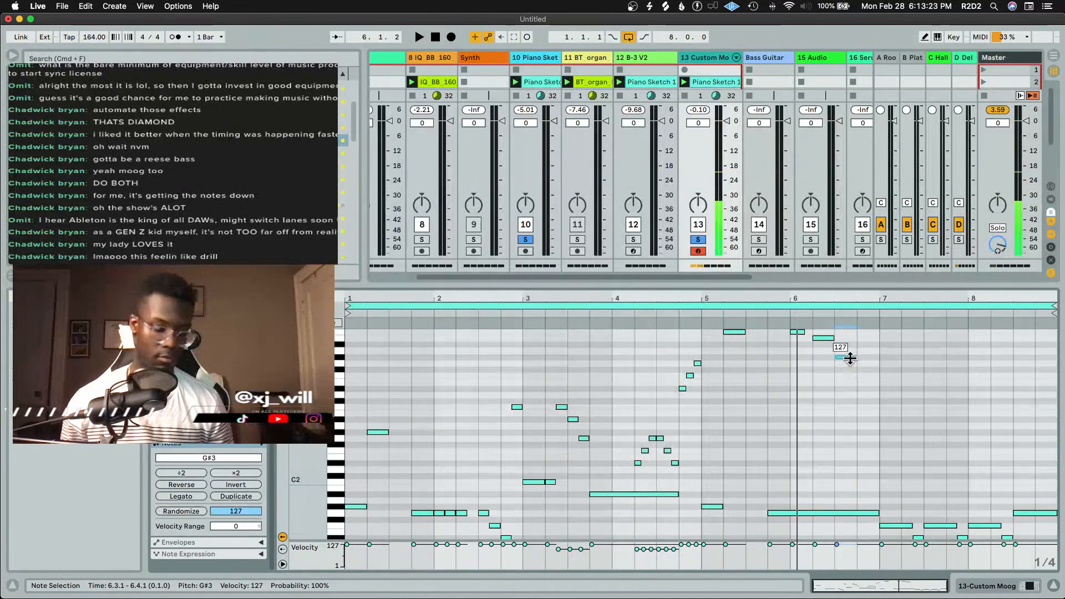
Continue the descending line with one-beat duplicates on G3 at 6.4.1 and B2 at 7.1.1
key("Down")
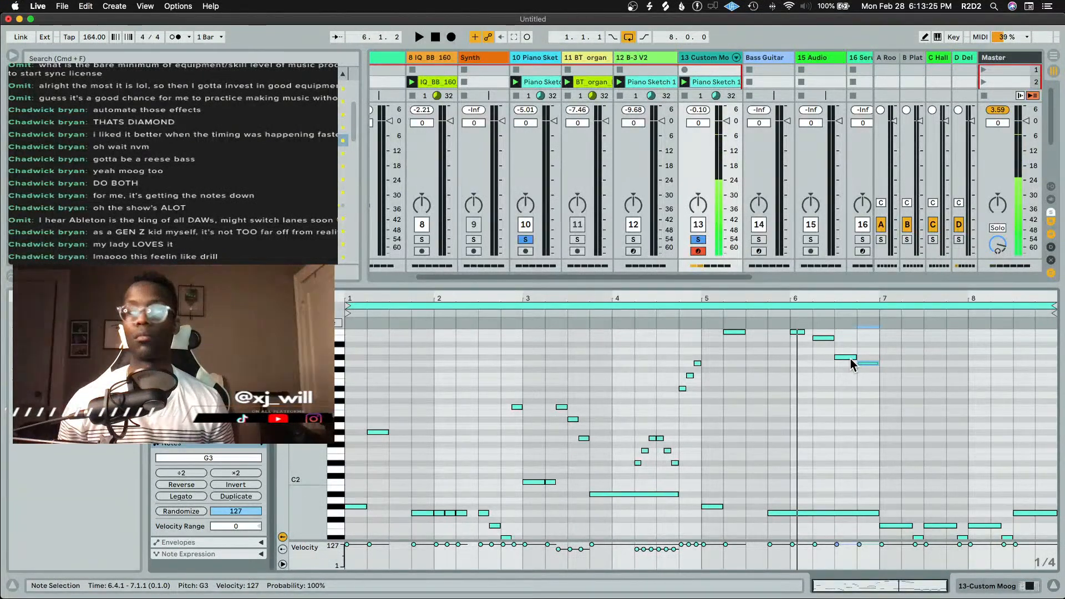
key("super+d")
key("shift+Down")
key("Up")
key("Up")
key("Up")
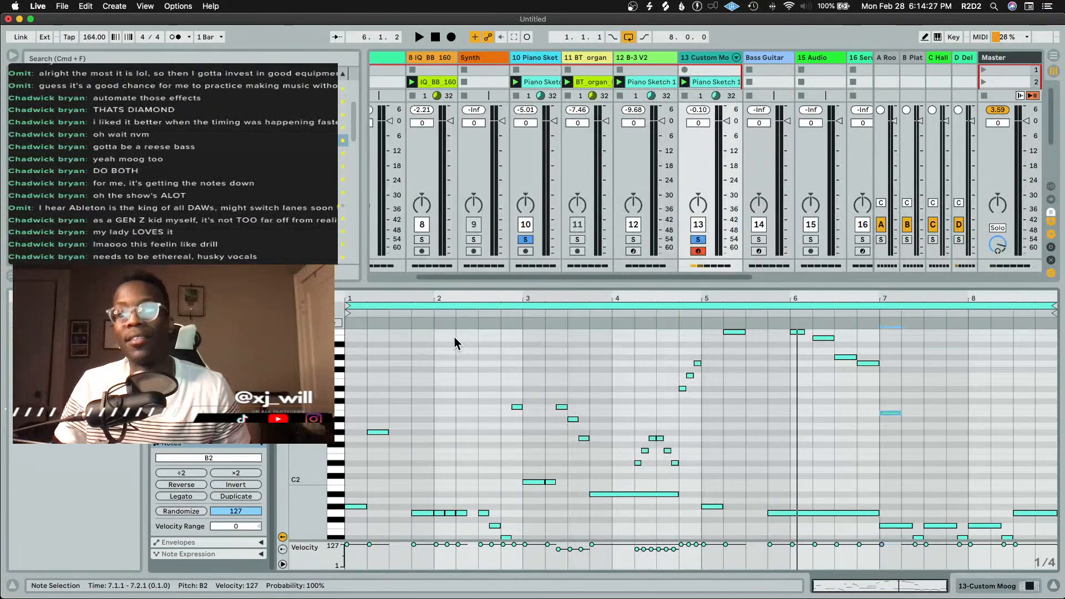
Deselect the notes, show the Custom Moog track's device chain, and play the beat
left_click(419, 349)
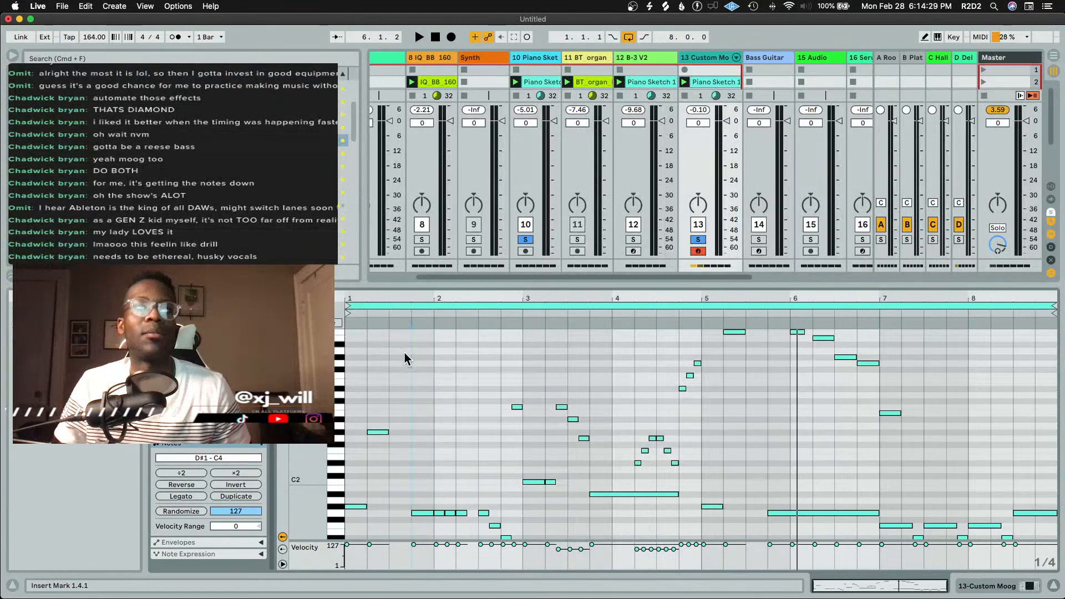
key("shift+Tab")
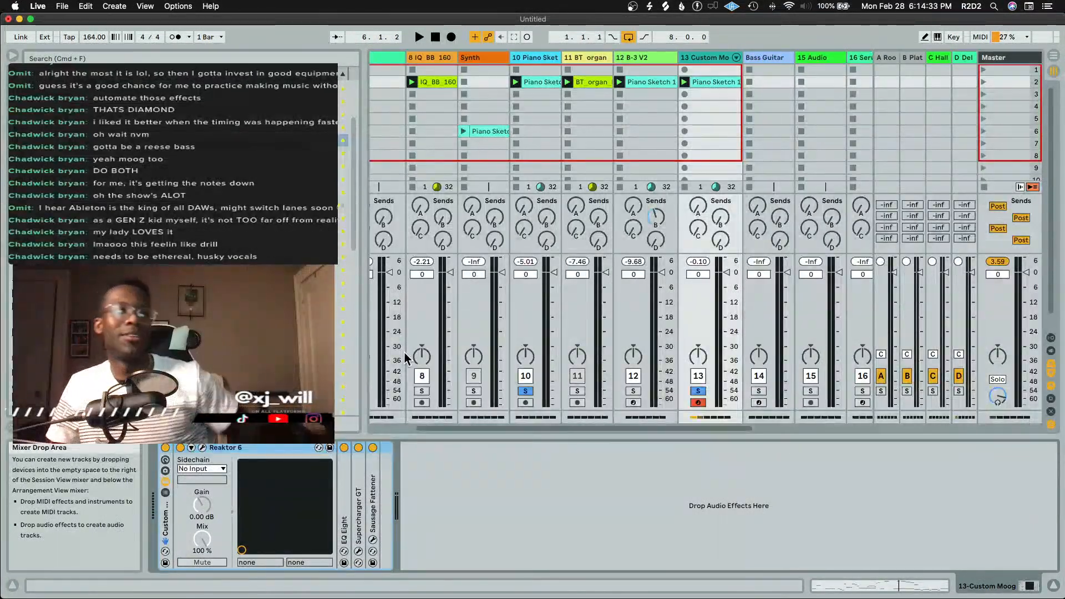
key("space")
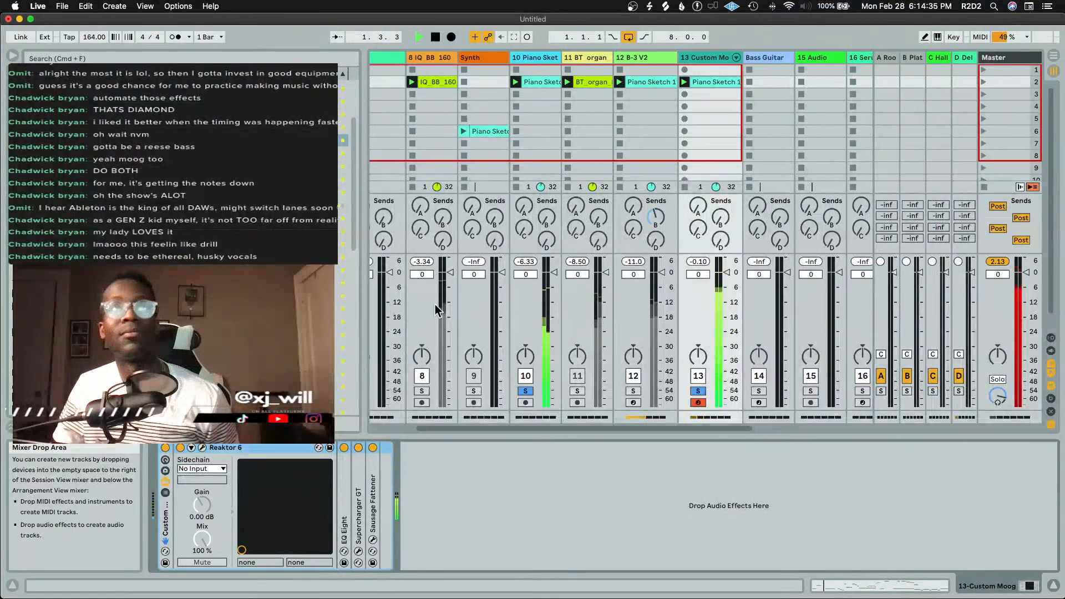
Lower the Custom Moog track's volume to -14.8 dB and play the beat
key("space")
scroll(540, 296, "left", 3)
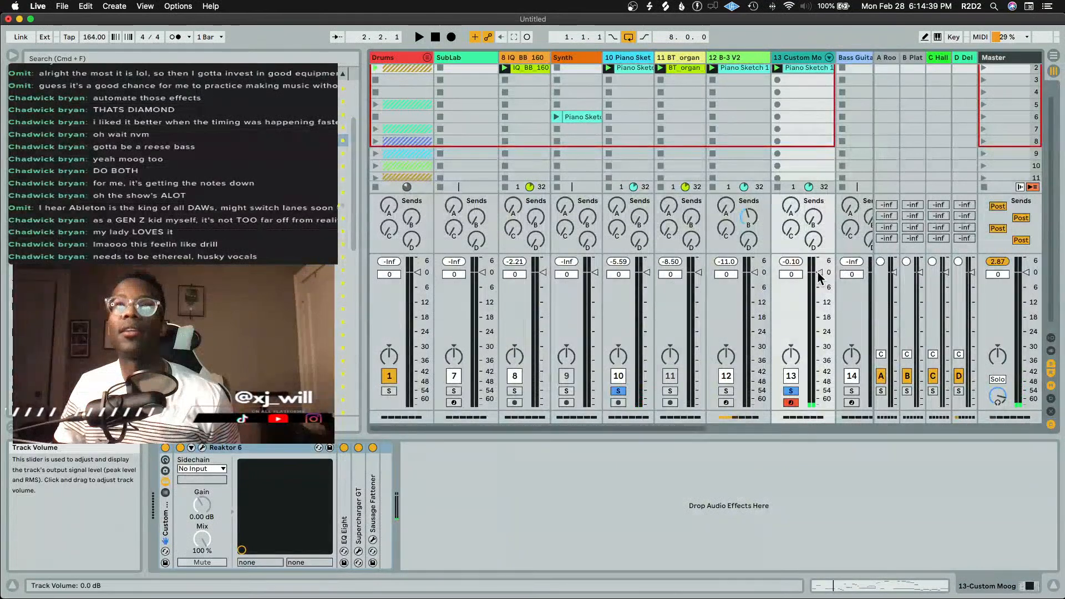
left_click_drag(818, 277, 820, 309)
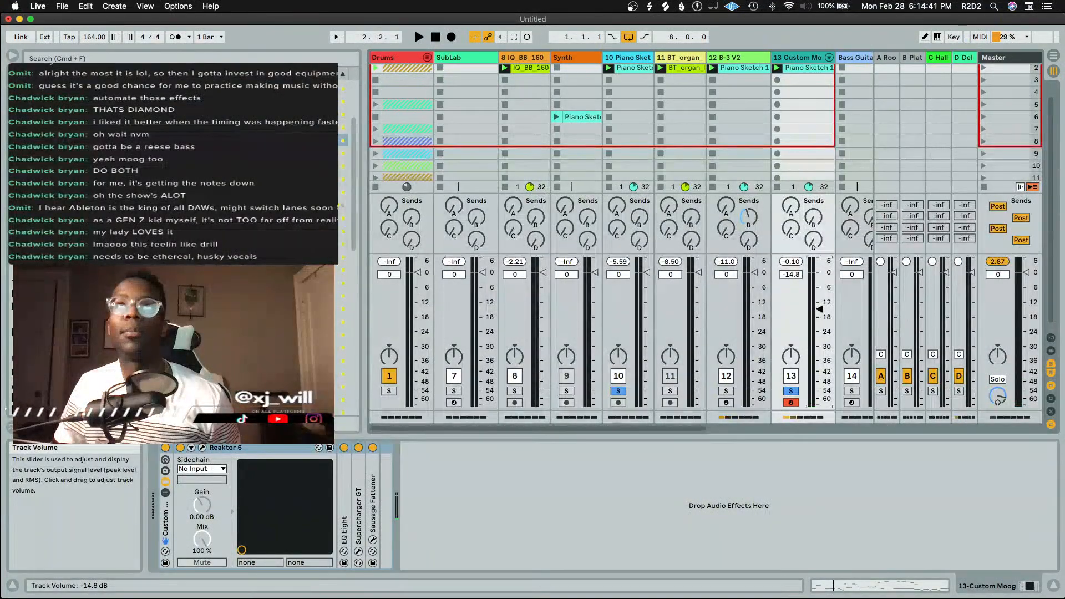
key("space")
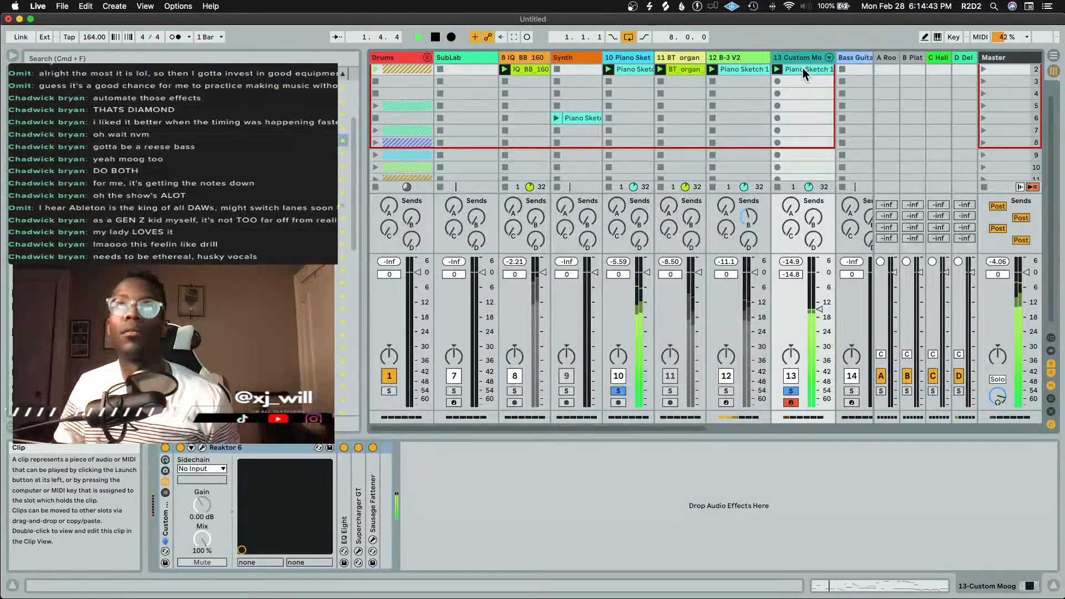
Open the playing Custom Moog clip, compress the four descending B3 to B2 notes from 6.2.1 to half their length and spacing, and audition it
double_click(803, 68)
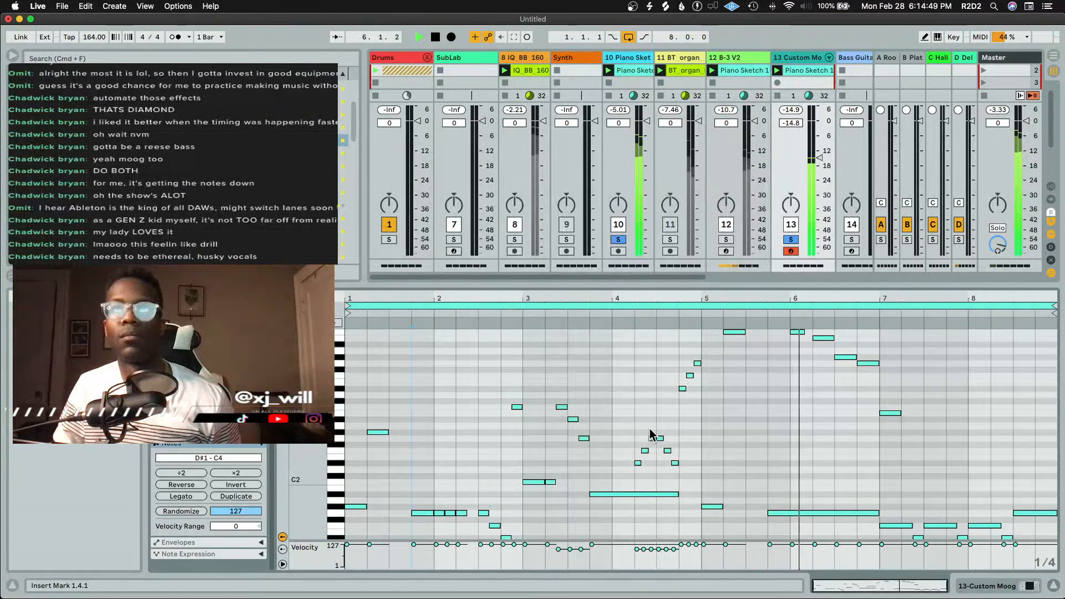
key("space")
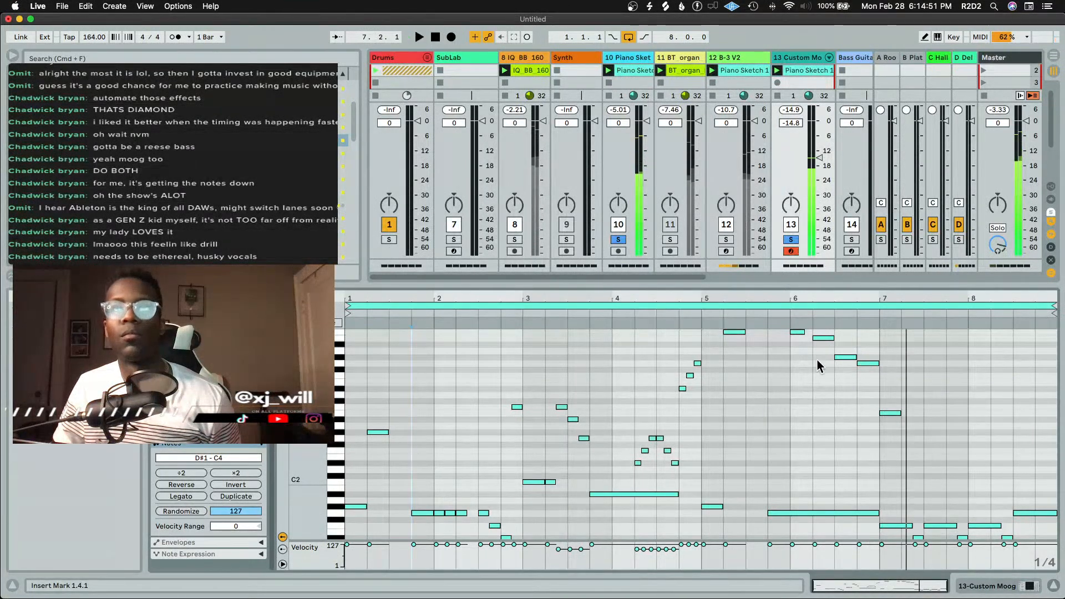
left_click_drag(824, 332, 883, 418)
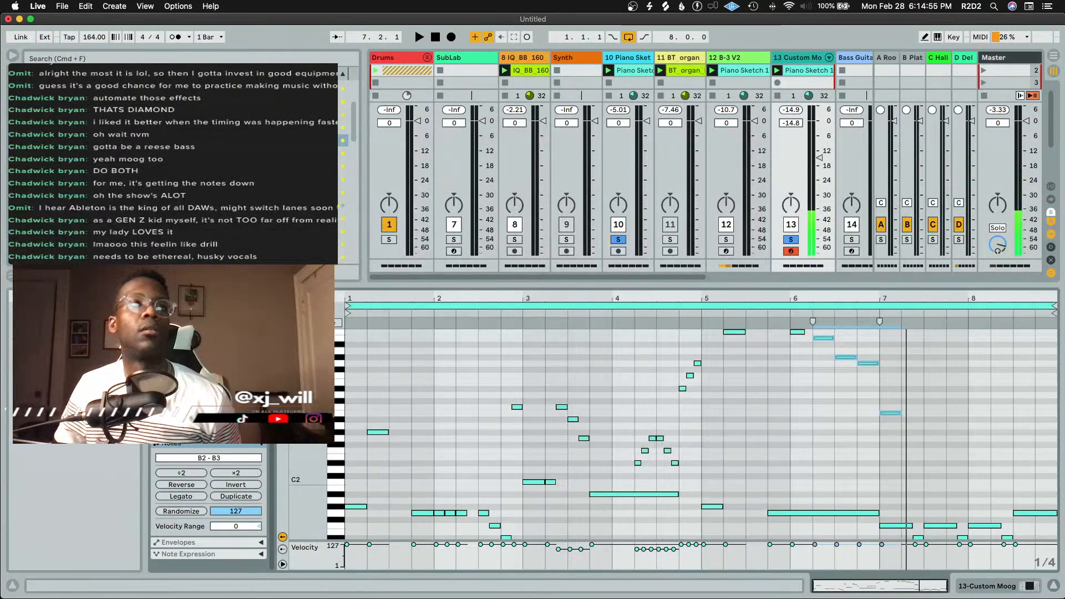
left_click(182, 472)
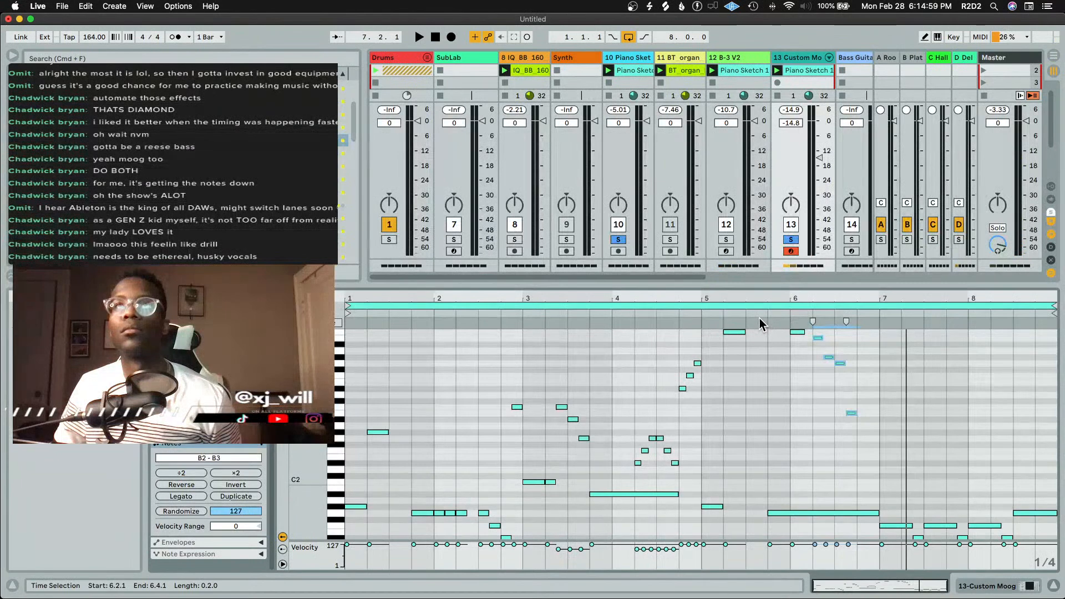
key("space")
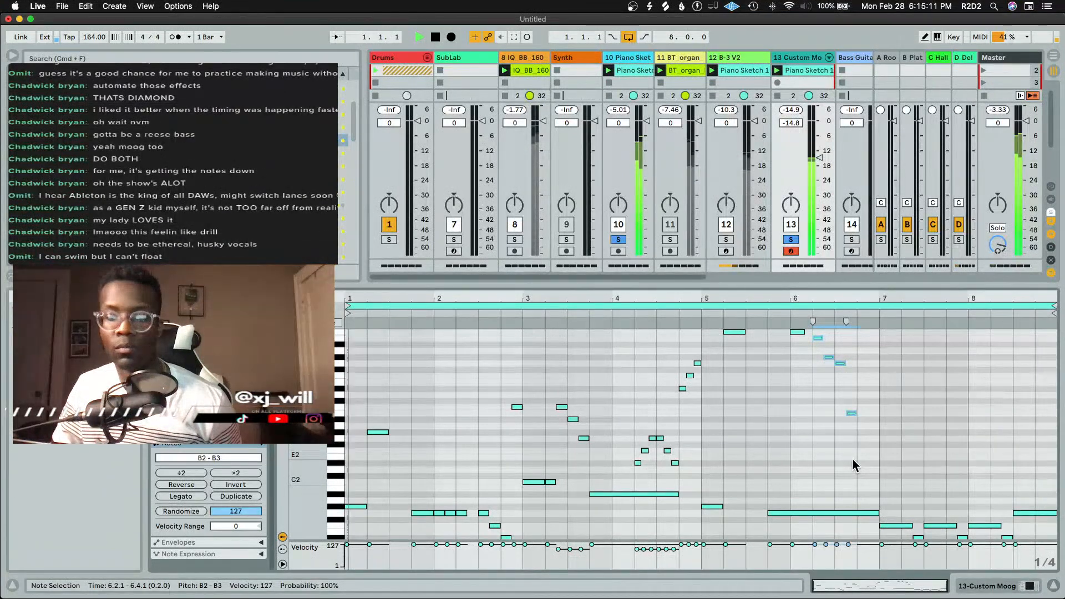
key("space")
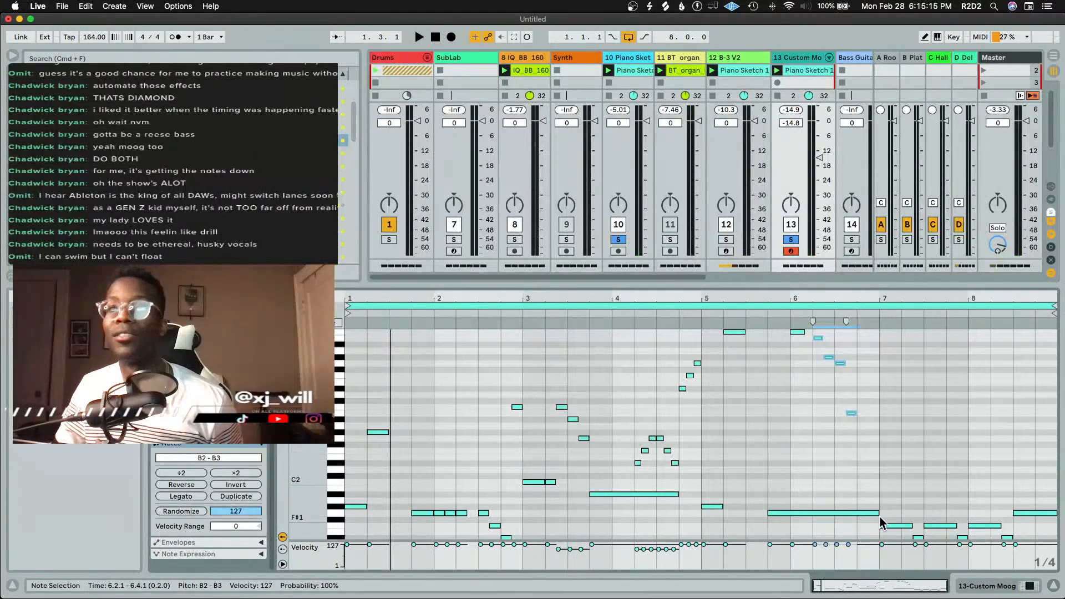
Shorten the long G1 note from 5.4.1 to end at 6.4.1, and move the B2 note to 6.4.1 two octaves lower as B0
left_click_drag(877, 512, 857, 512)
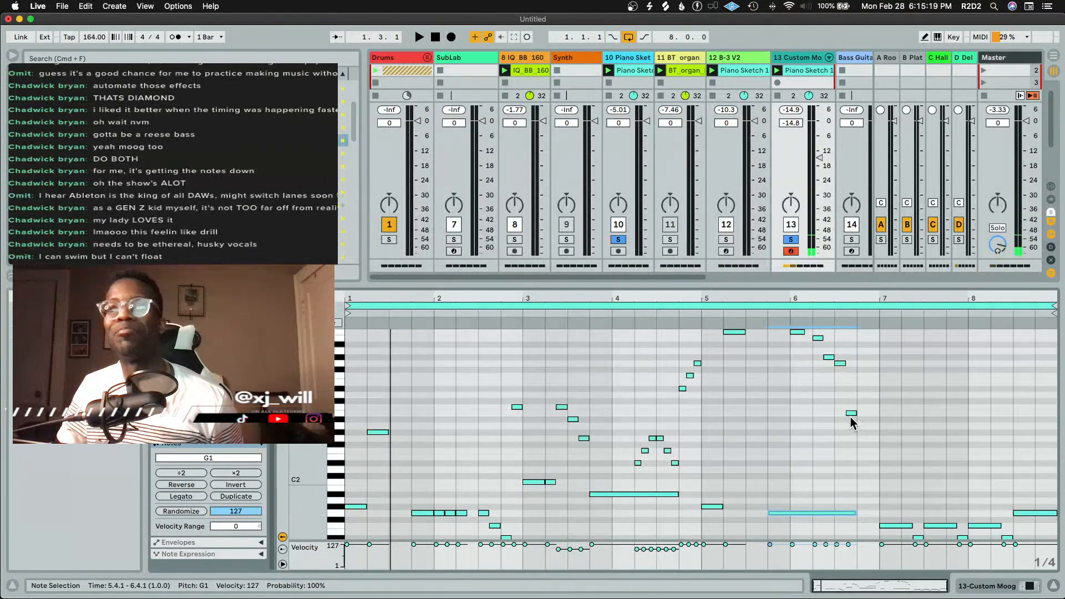
left_click_drag(850, 414, 862, 413)
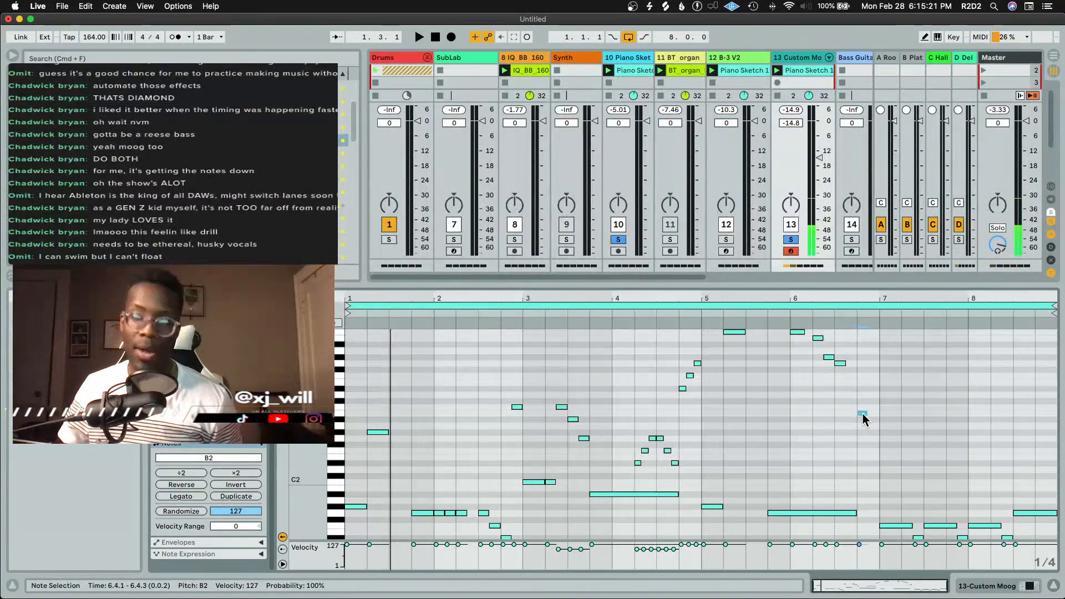
key("shift+Down")
key("shift+Down")
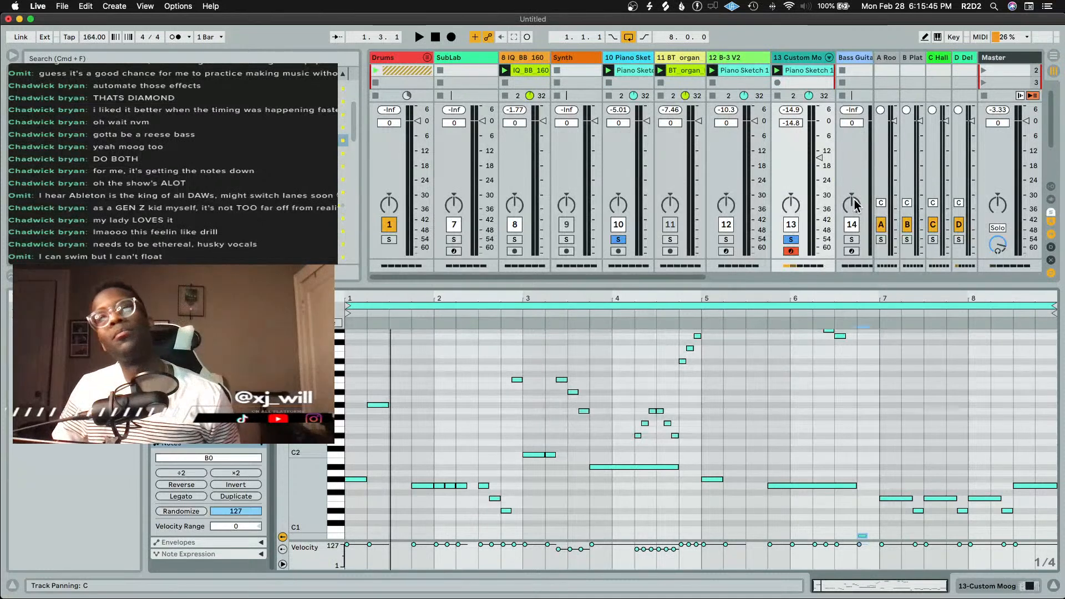
Unsolo the Custom Moog and Piano Sketch tracks, play the full beat, and set the Custom Moog volume to 0 dB
left_click(792, 239)
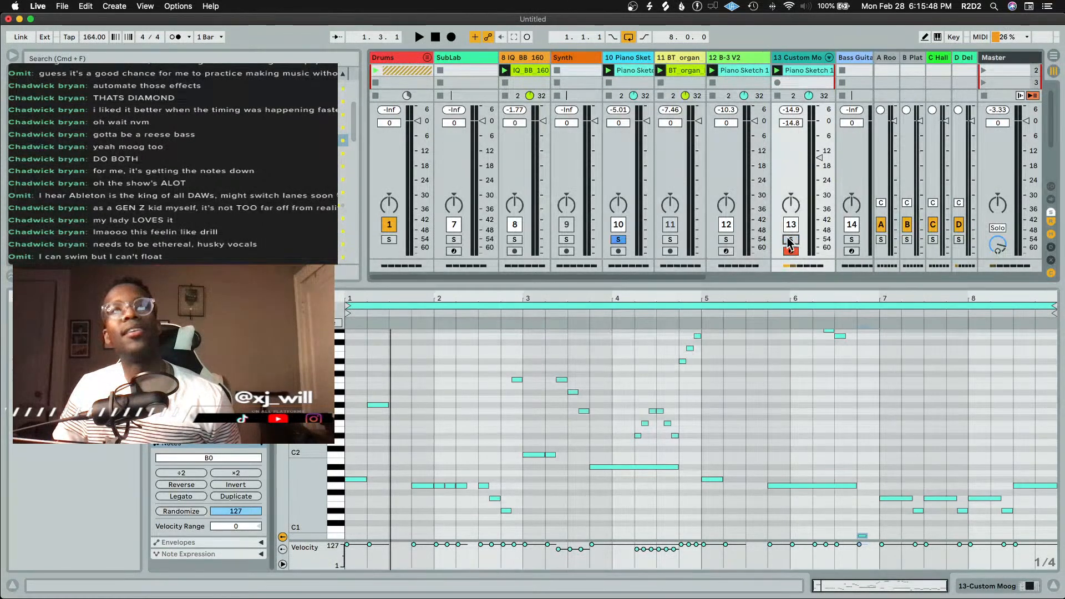
left_click(617, 239)
key("space")
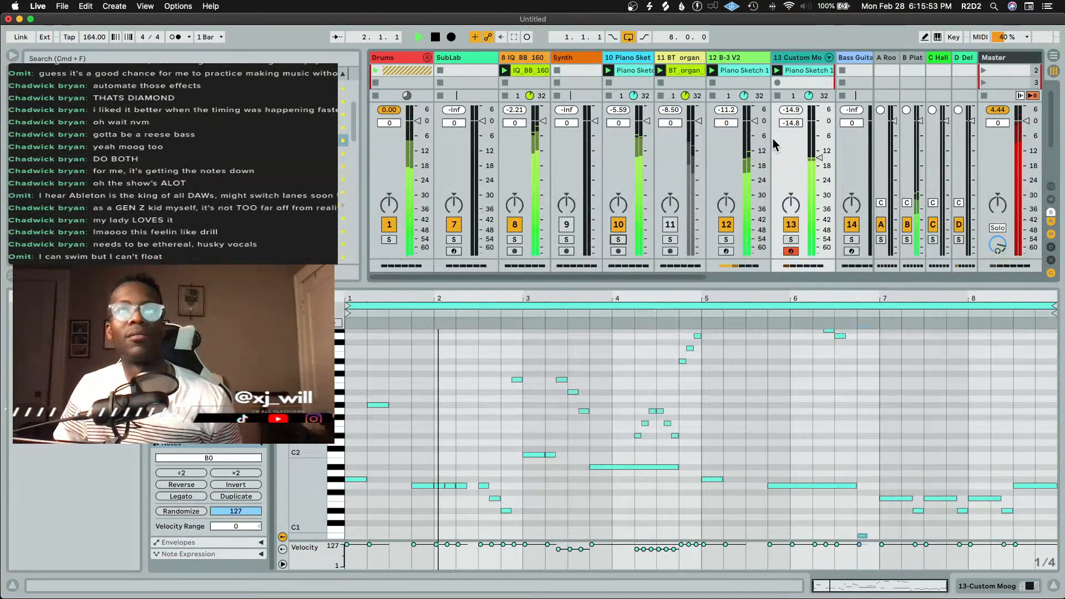
left_click_drag(819, 161, 819, 120)
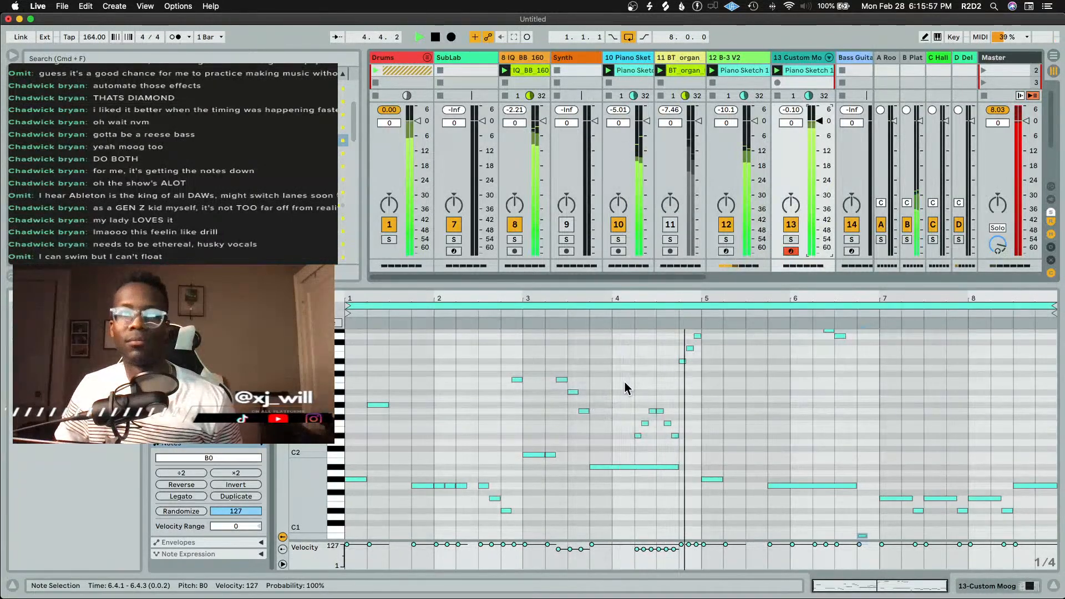
Extend the B0 note at 6.4.1 so it ends at 7.1.1, and play the beat again
scroll(625, 382, "up", 3)
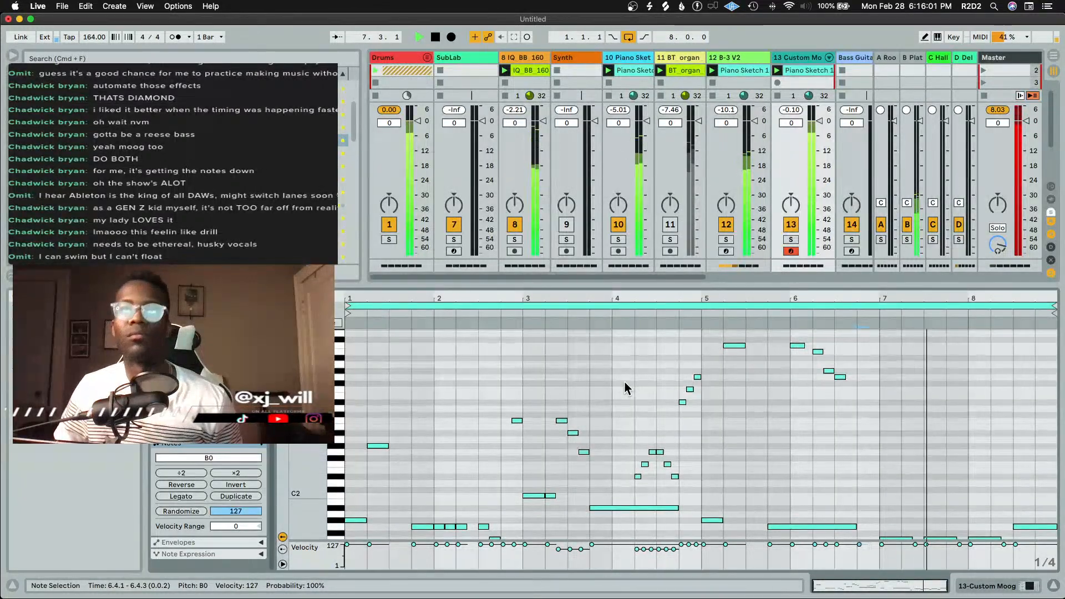
scroll(625, 382, "down", 8)
key("space")
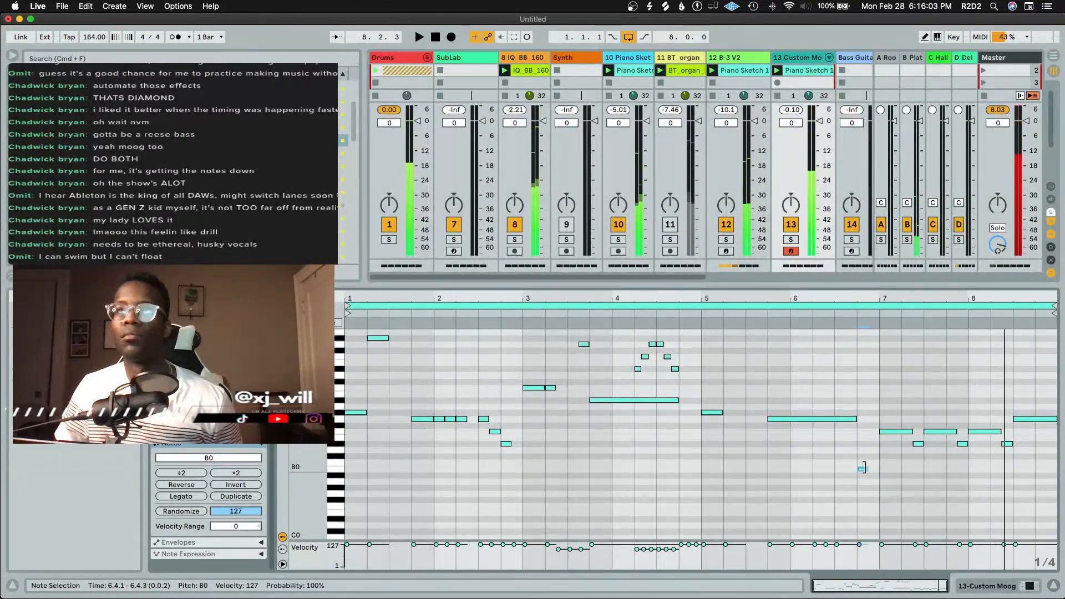
left_click_drag(866, 469, 879, 469)
key("space")
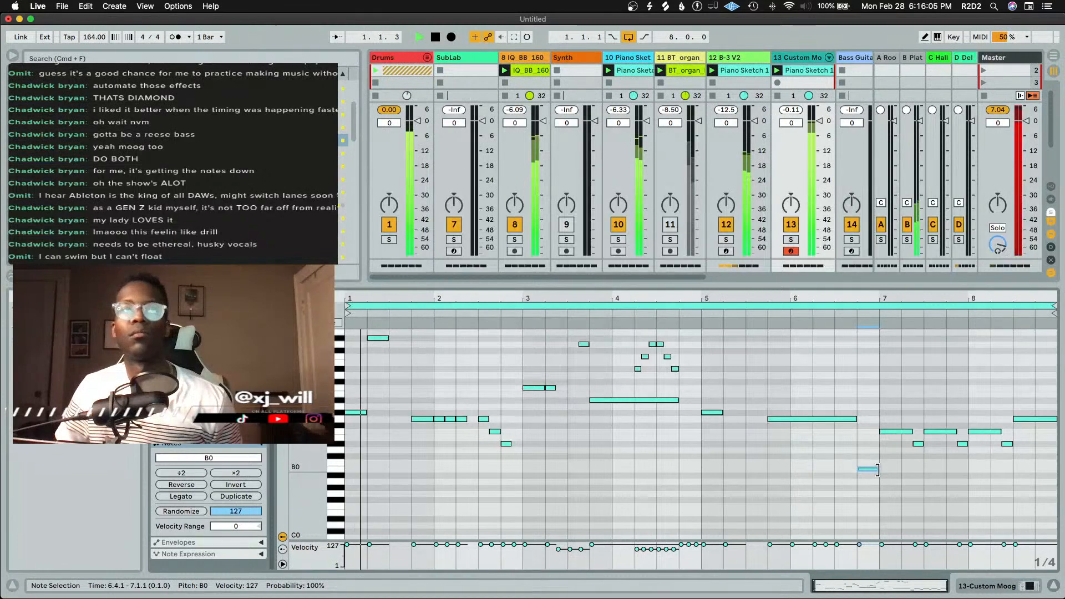
Drop the G1 note at 2.2.1 one octave to G0, stretch it to end just before 2.3.1, and play the beat
scroll(511, 430, "up", 2)
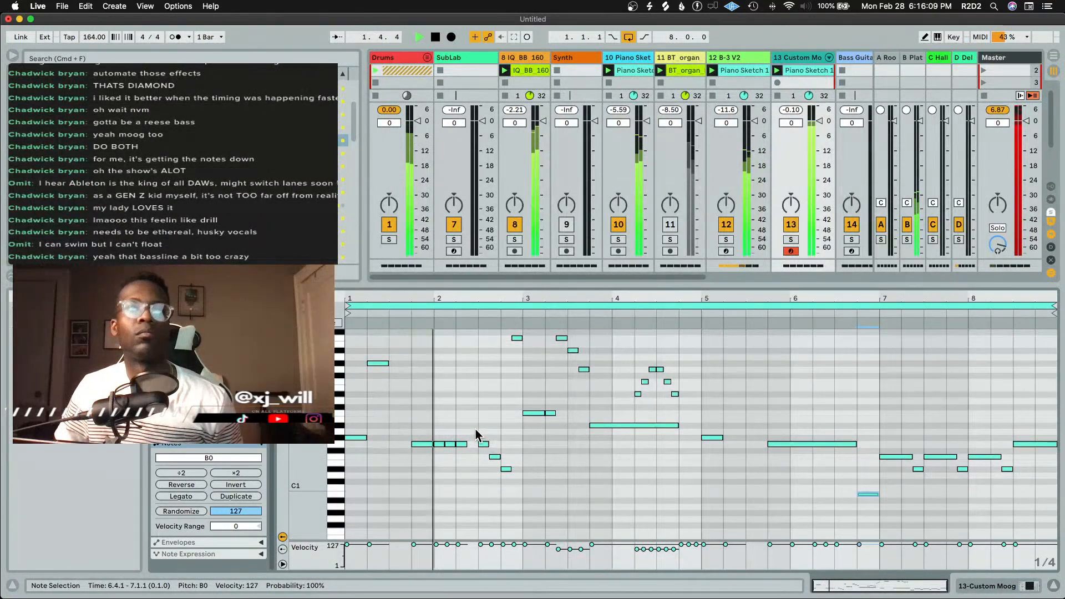
key("space")
left_click(463, 445)
key("shift+Down")
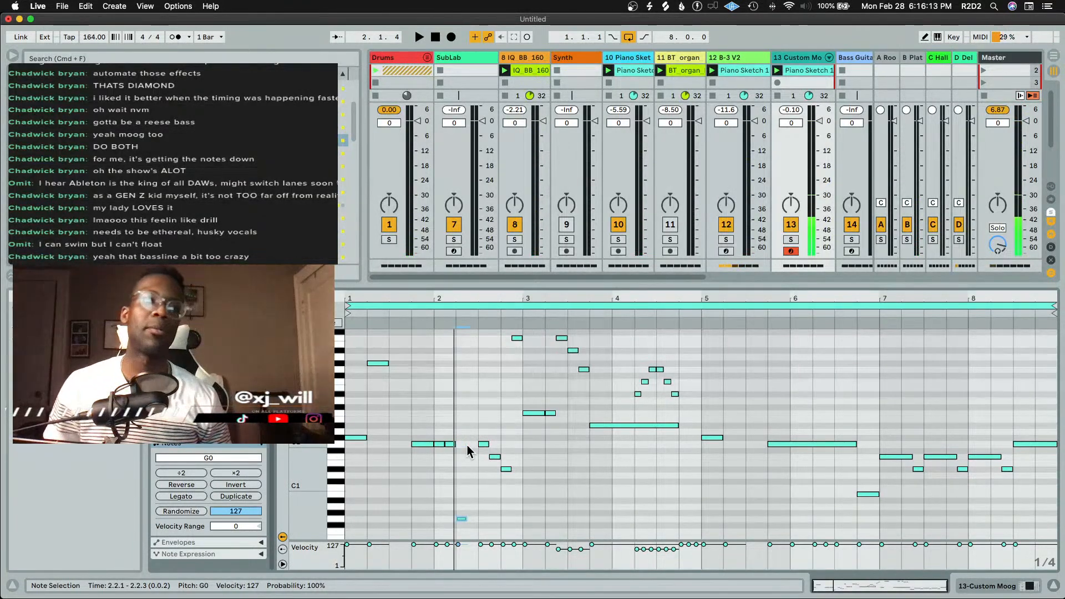
key("space")
left_click(467, 445)
key("space")
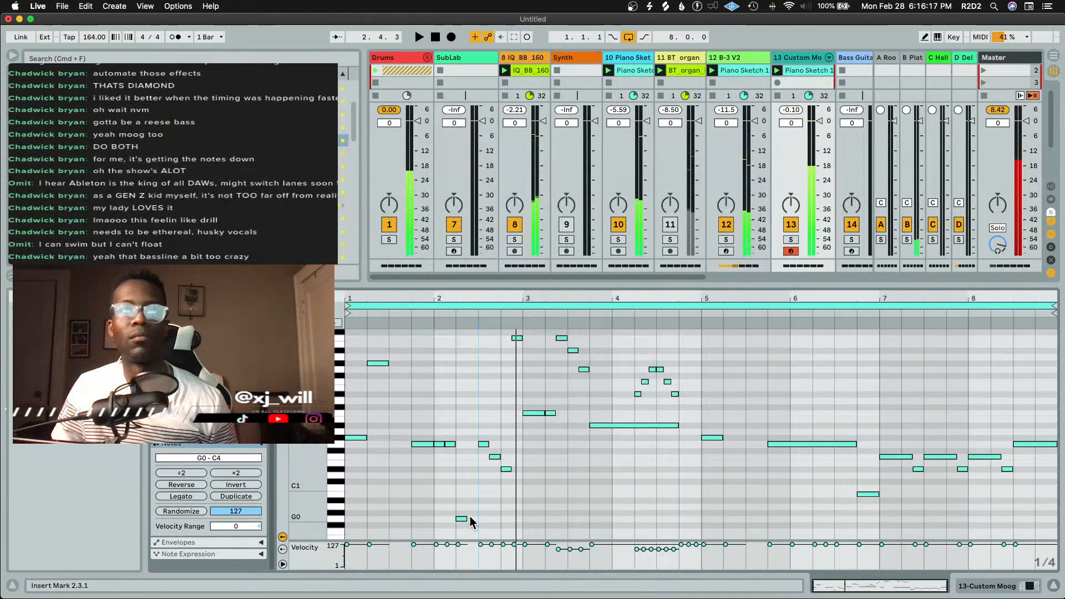
left_click_drag(463, 518, 476, 519)
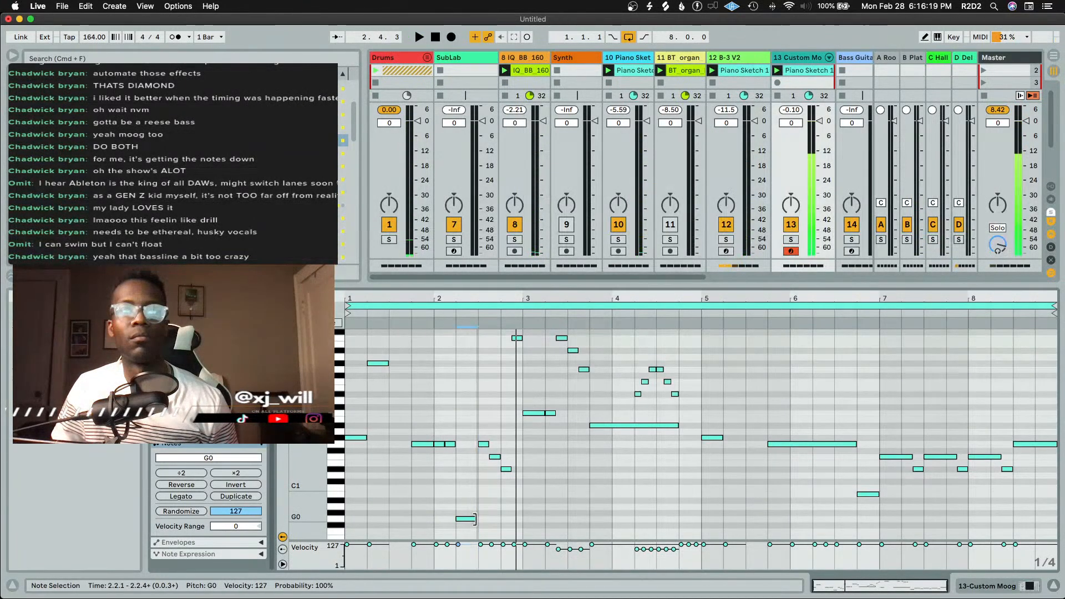
key("space")
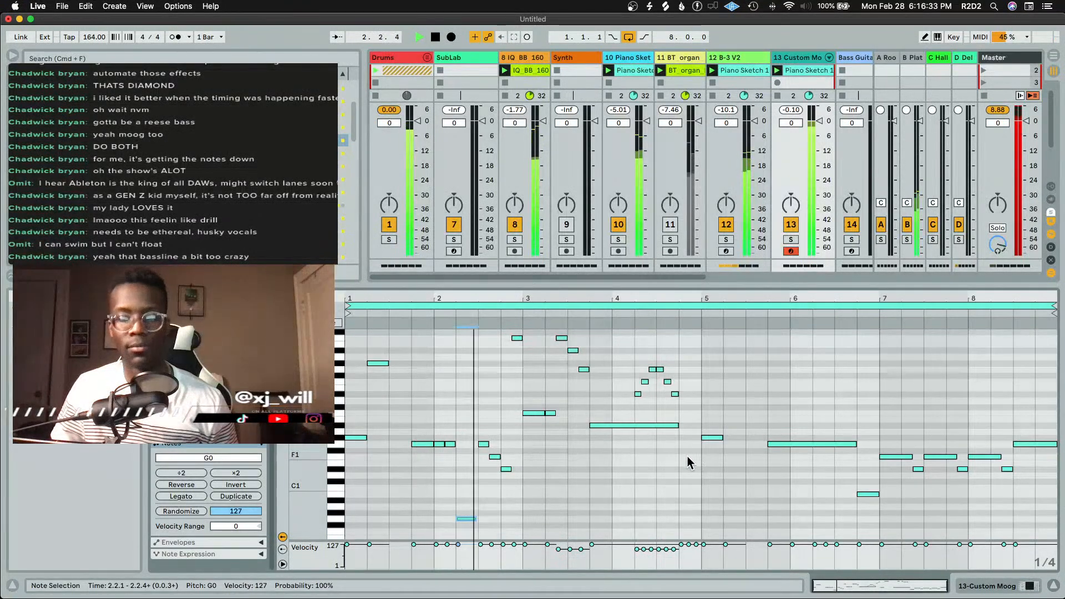
Copy the Custom Moog clip into the slot below as a backup, and reopen the original clip for editing
key("space")
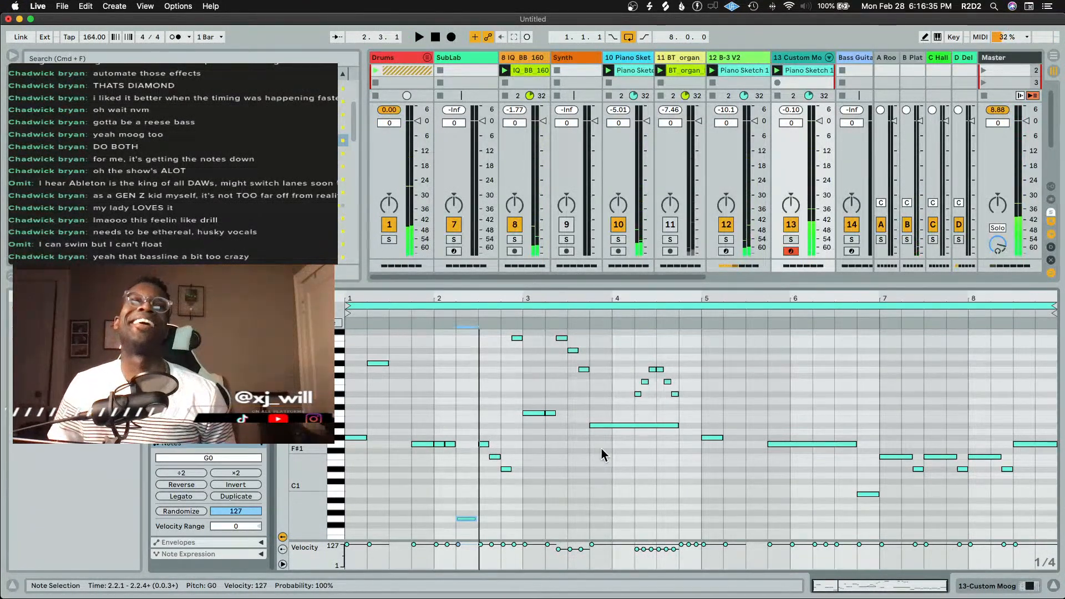
scroll(601, 448, "up", 4)
scroll(601, 448, "down", 1)
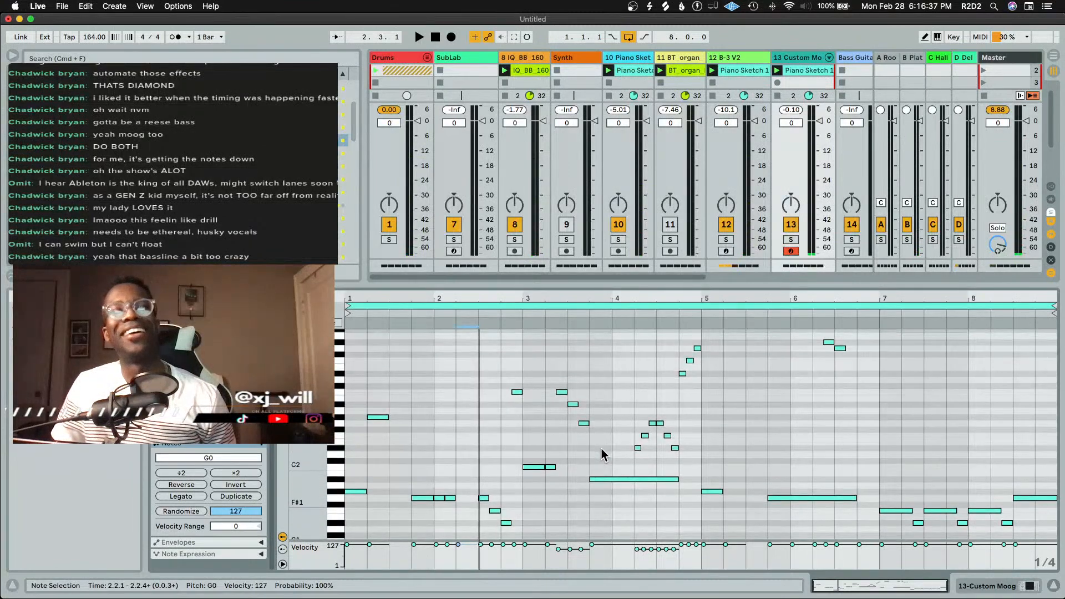
key("shift+Tab")
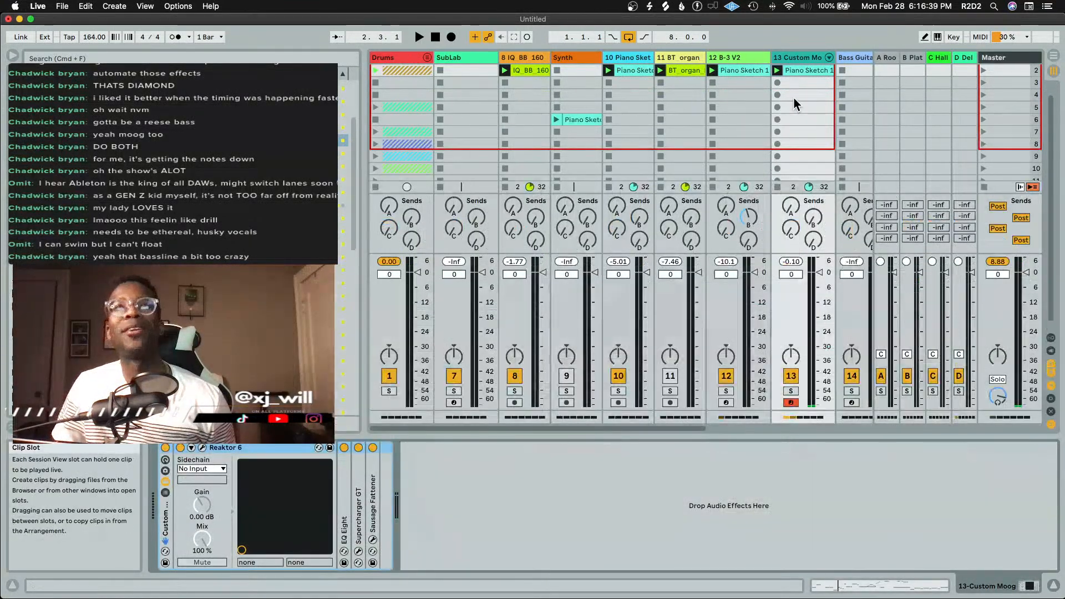
mouse_move(798, 69)
left_mouse_down()
mouse_move(807, 100)
mouse_move(800, 87)
left_mouse_up()
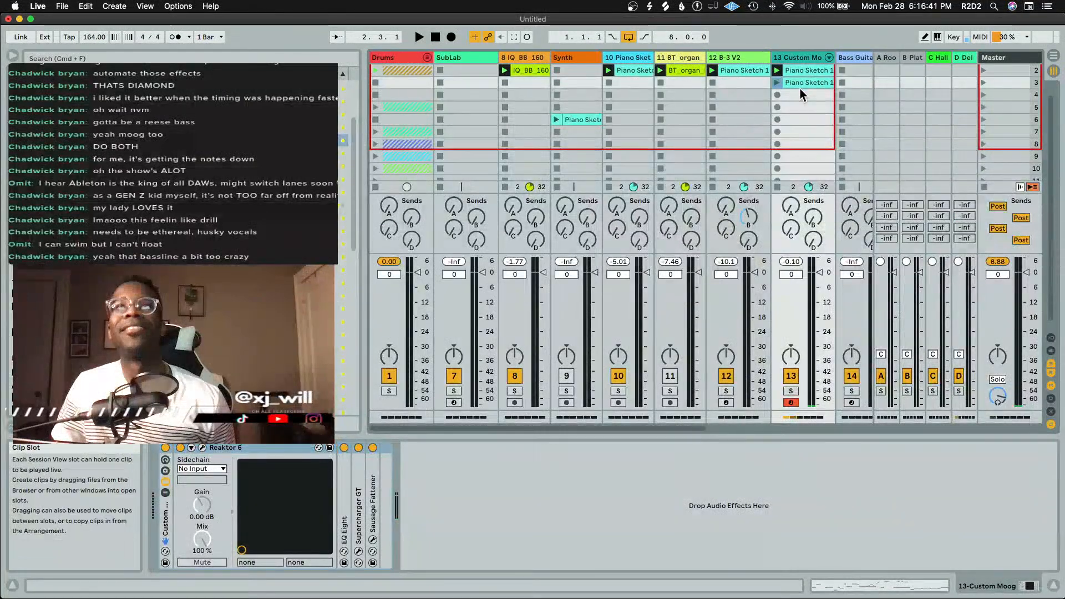
double_click(803, 72)
Deactivate the three descending notes from G1 to D#1 starting at 2.3.1, and play the beat
left_click(466, 468)
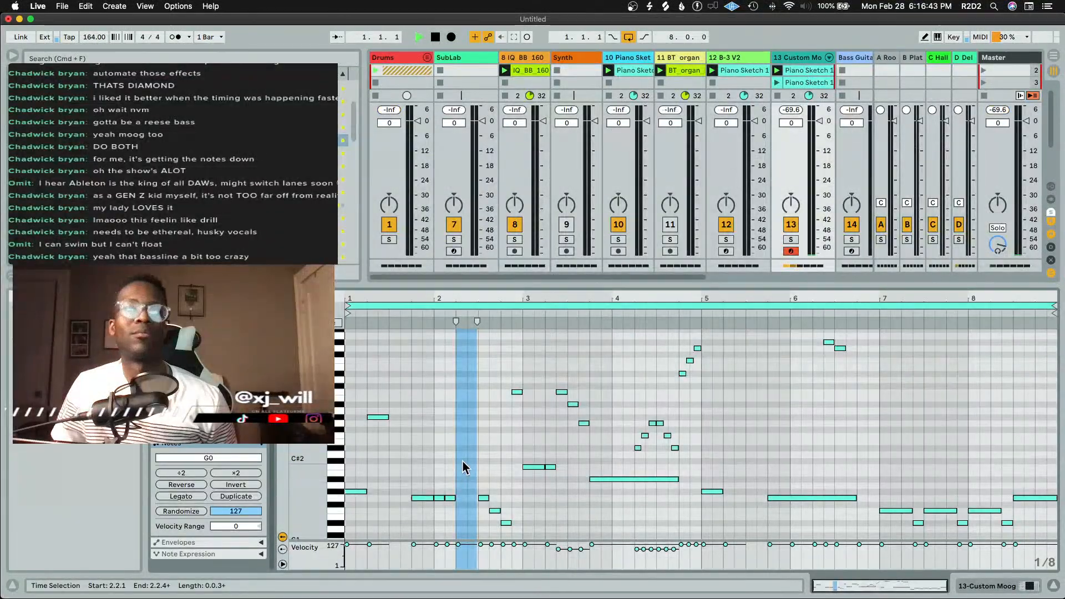
key("space")
scroll(472, 463, "down", 4)
key("space")
left_click_drag(479, 462, 503, 506)
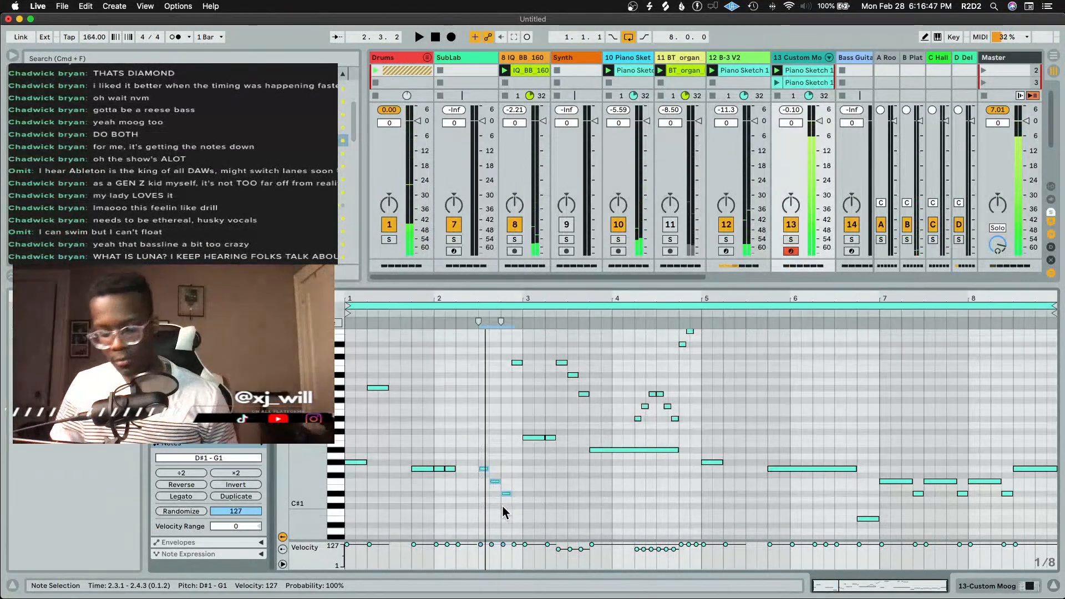
key("space")
scroll(503, 507, "down", 7)
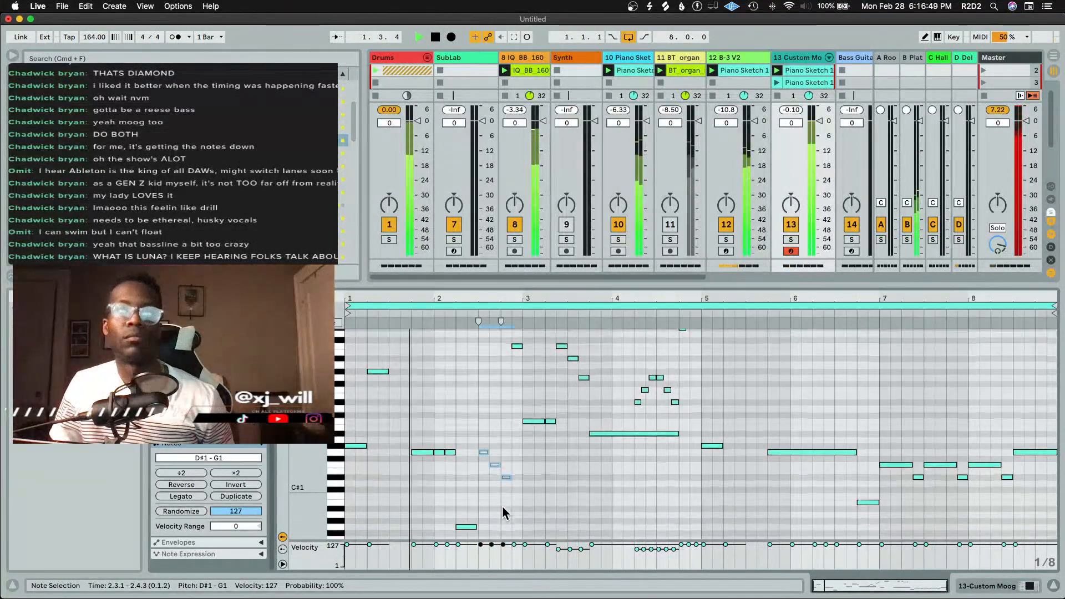
scroll(503, 507, "up", 10)
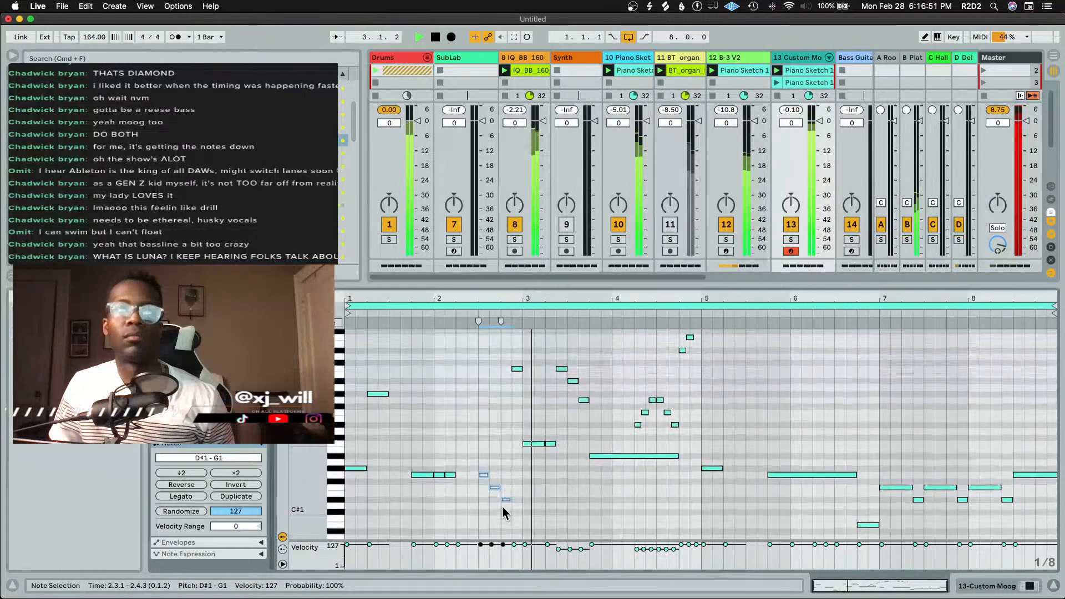
Deactivate the A#2 and G2 notes at 3.3.1 and 3.3.3, and play the beat
key("space")
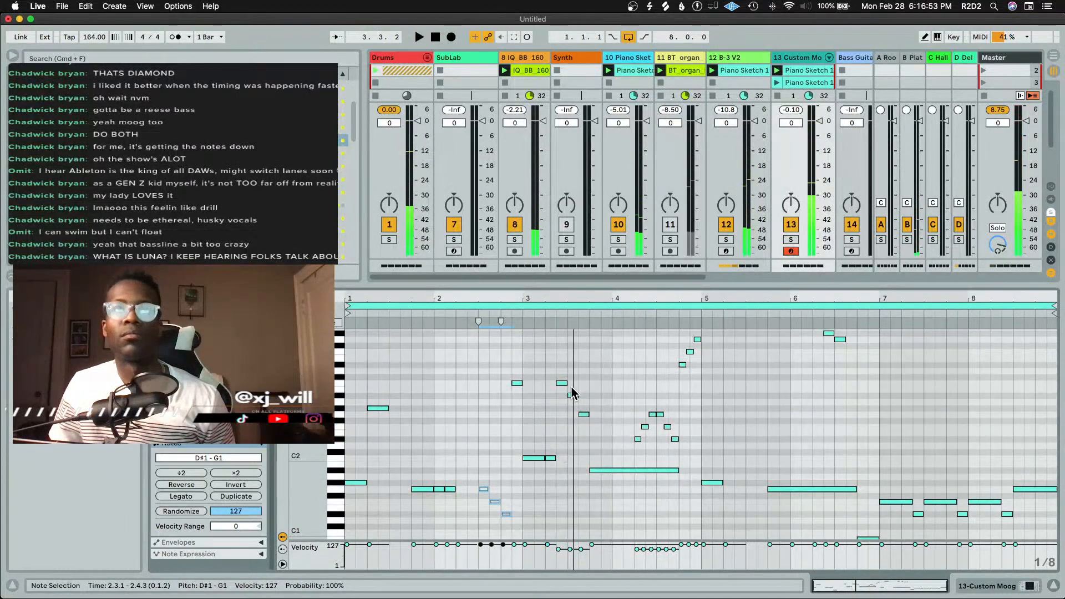
left_click_drag(572, 384, 581, 424)
key("0")
key("space")
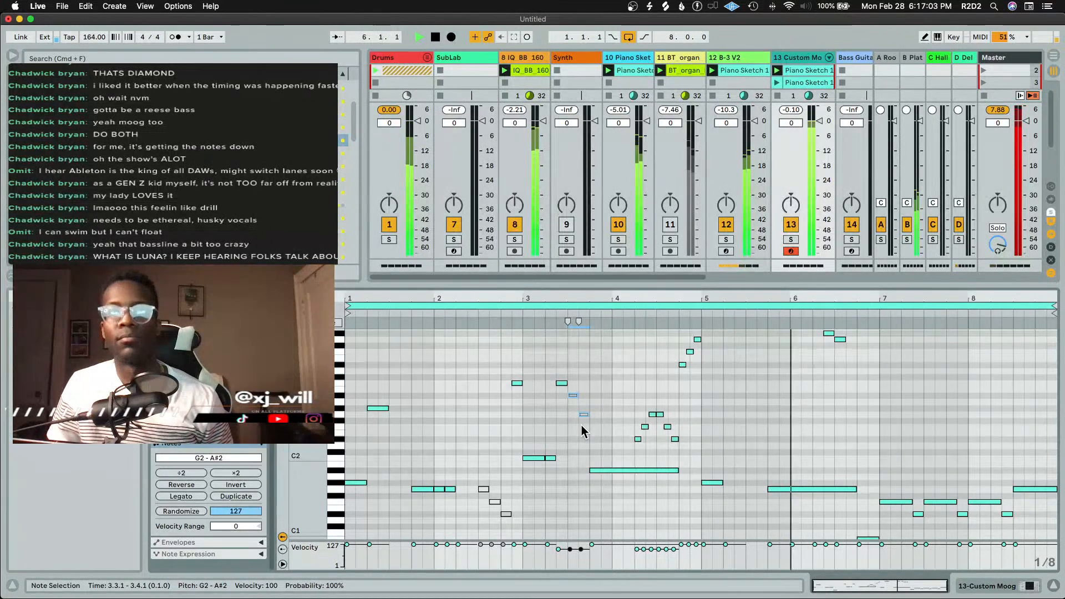
Deactivate the four descending notes from 6.1.1 to 6.3.3, and shorten the G1 note at 5.4.1 to end at 6.1.1
scroll(783, 416, "up", 3)
scroll(783, 416, "up", 3)
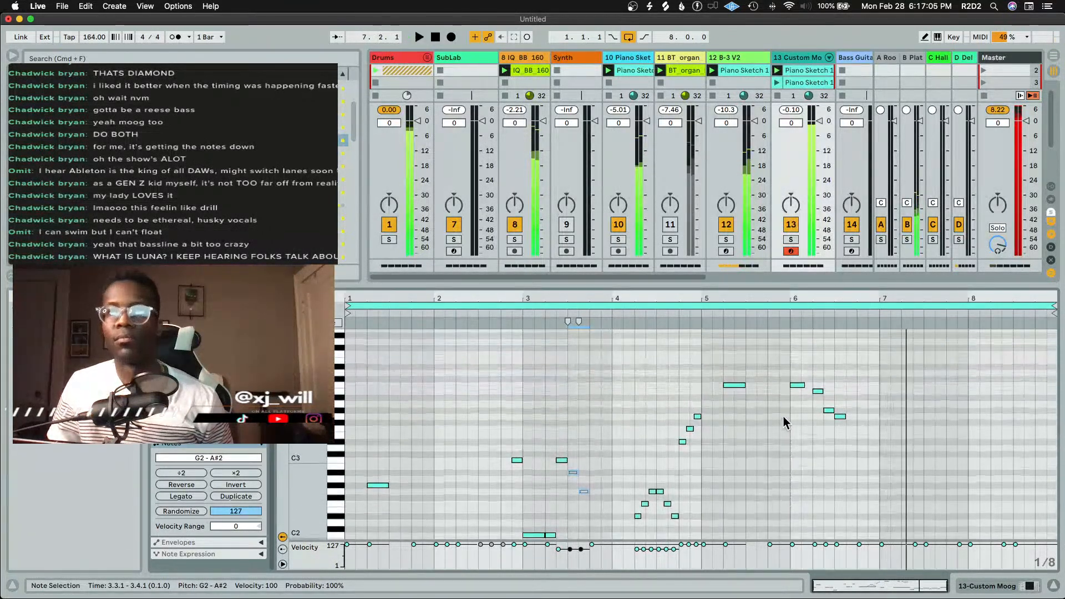
key("space")
left_click_drag(795, 368, 847, 427)
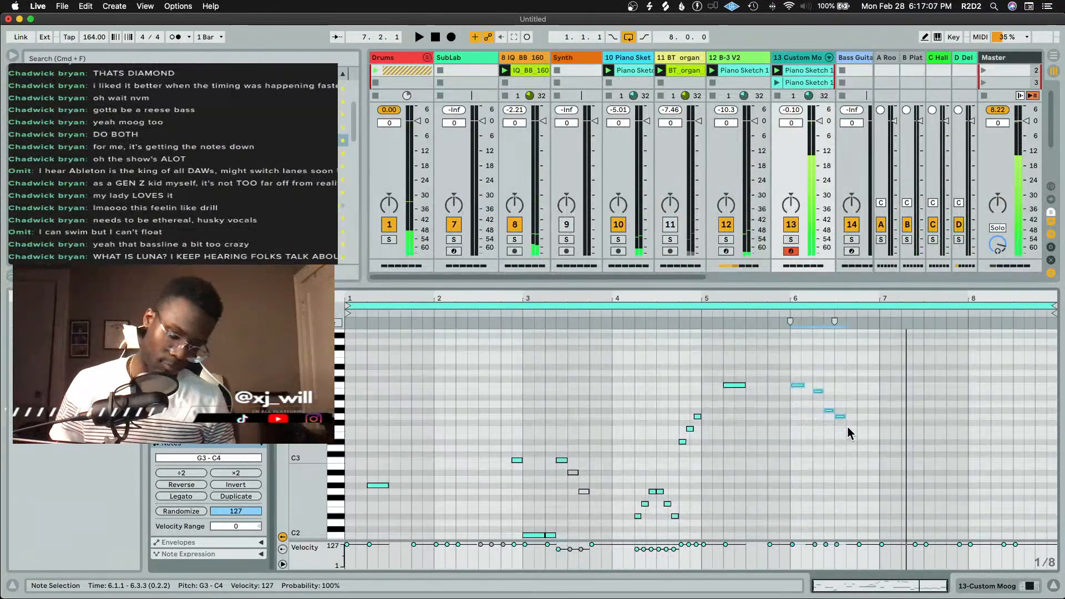
scroll(847, 428, "down", 6)
scroll(847, 434, "down", 1)
left_click_drag(855, 468, 794, 469)
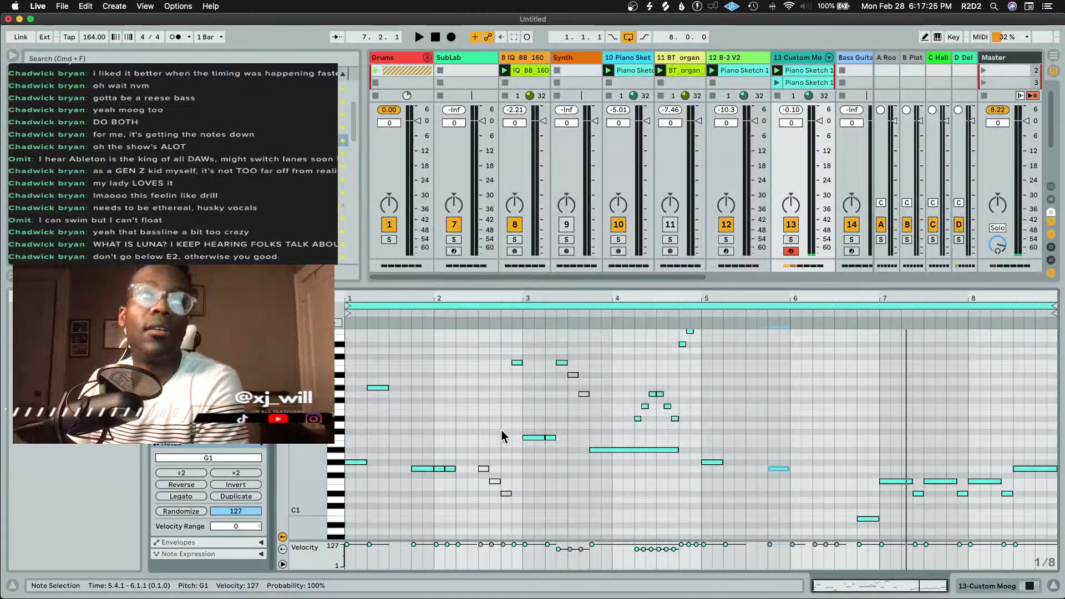
Examine the low bass notes from G0 to C2 across the whole clip
scroll(487, 427, "down", 5)
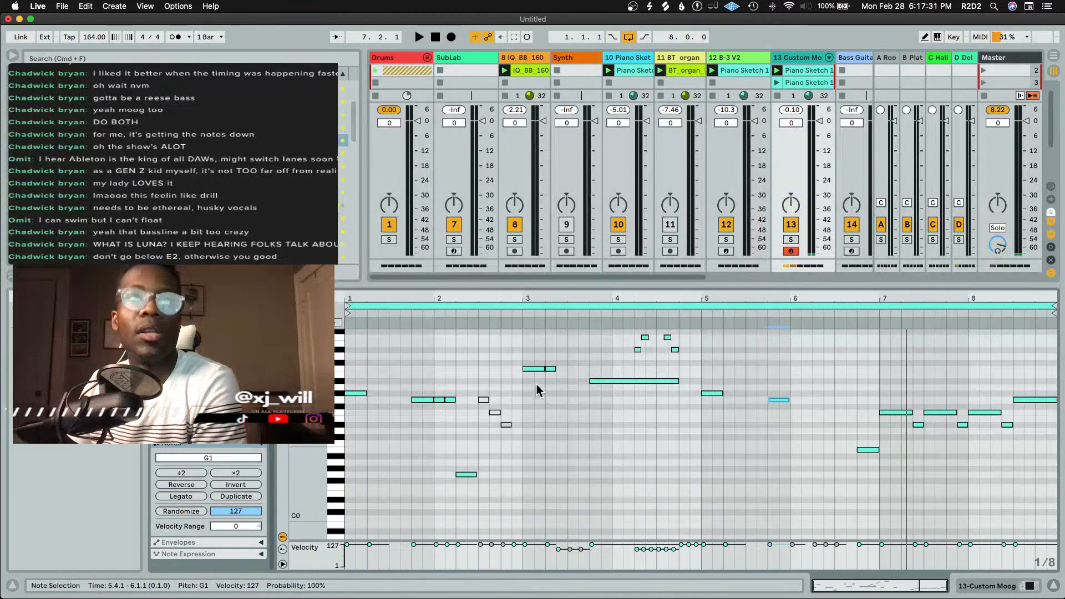
scroll(539, 362, "up", 3)
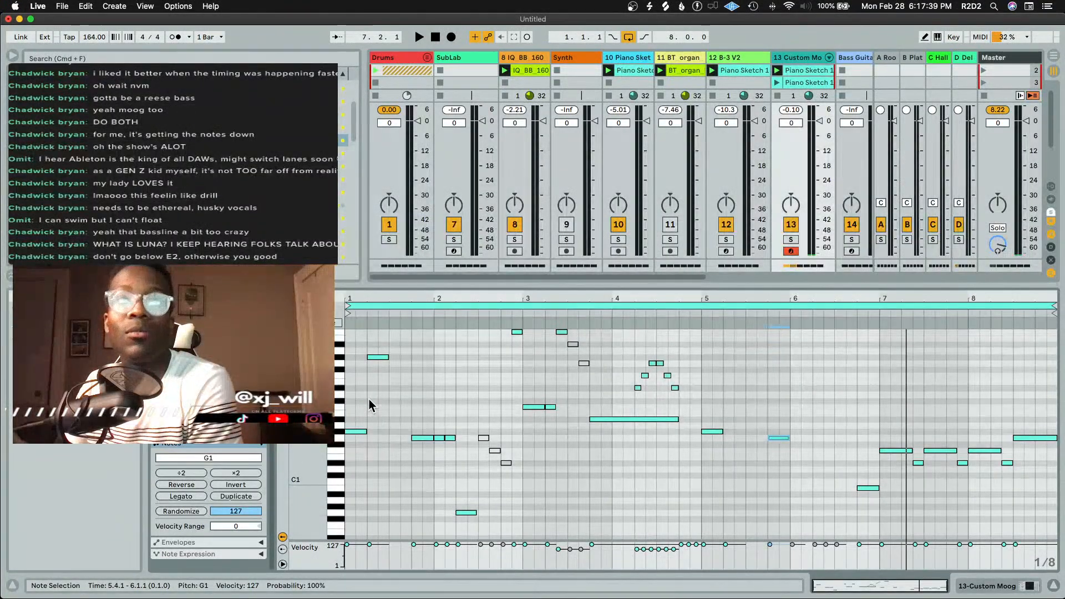
left_click_drag(358, 392, 1030, 536)
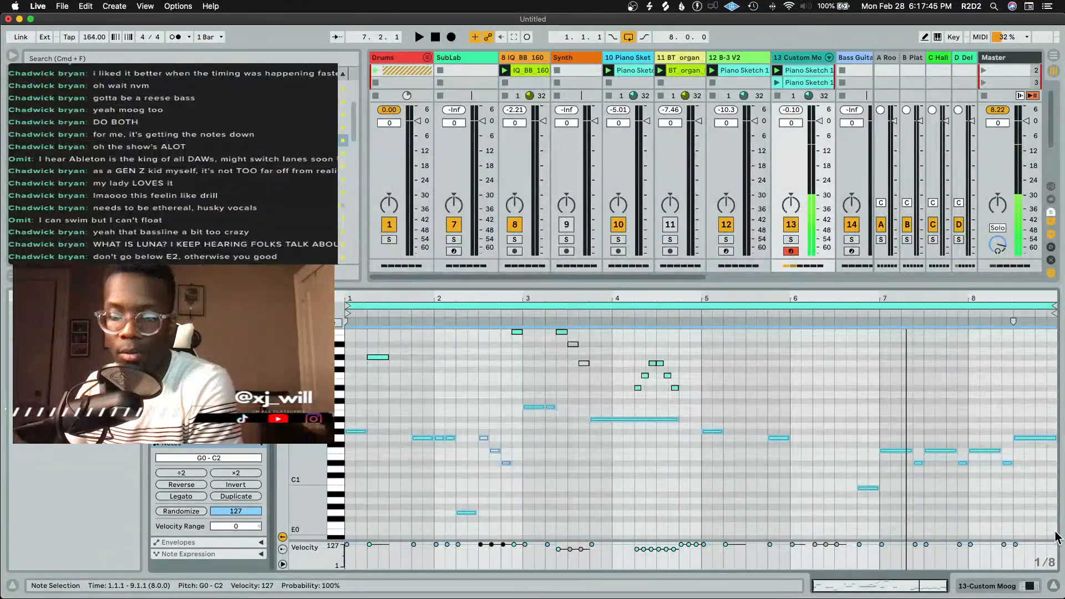
left_click(480, 490)
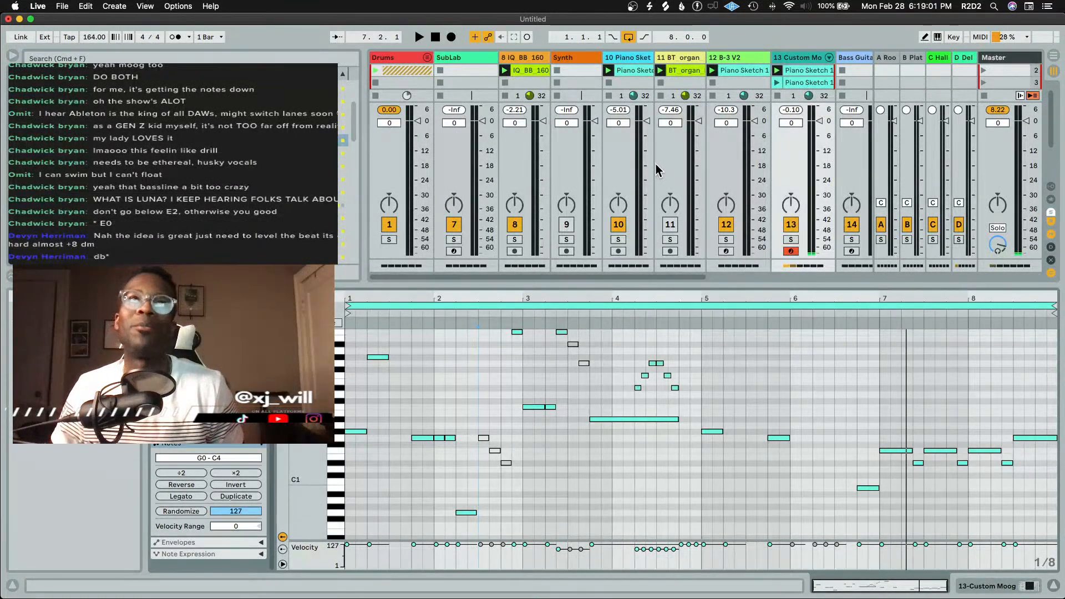
Audition Drum Buss's Hard distortion on the soloed Drums track, switch it back to Soft, and unsolo the track
key("shift+Tab")
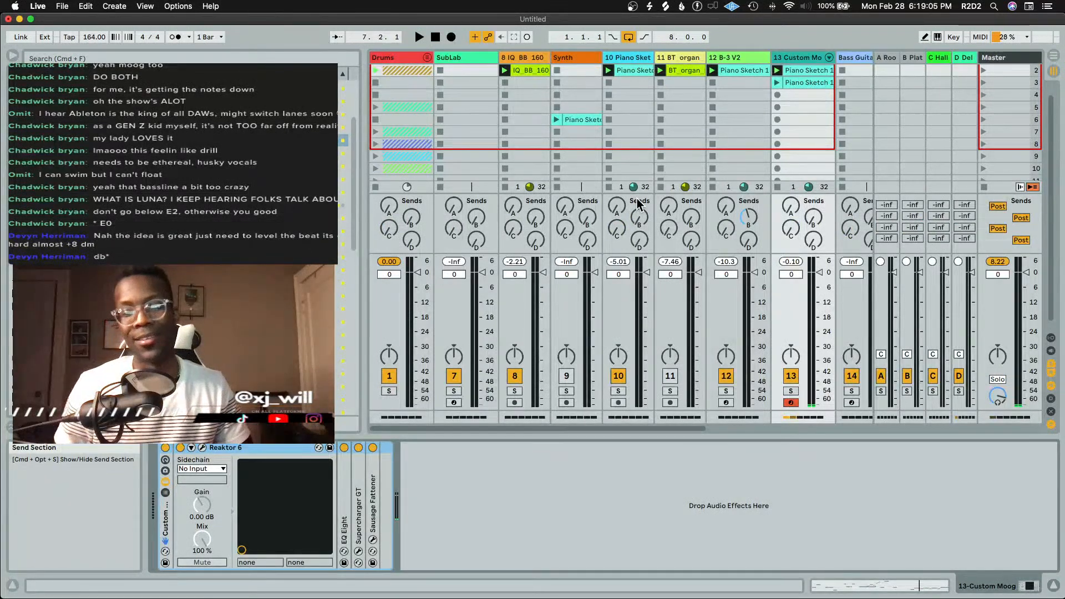
key("space")
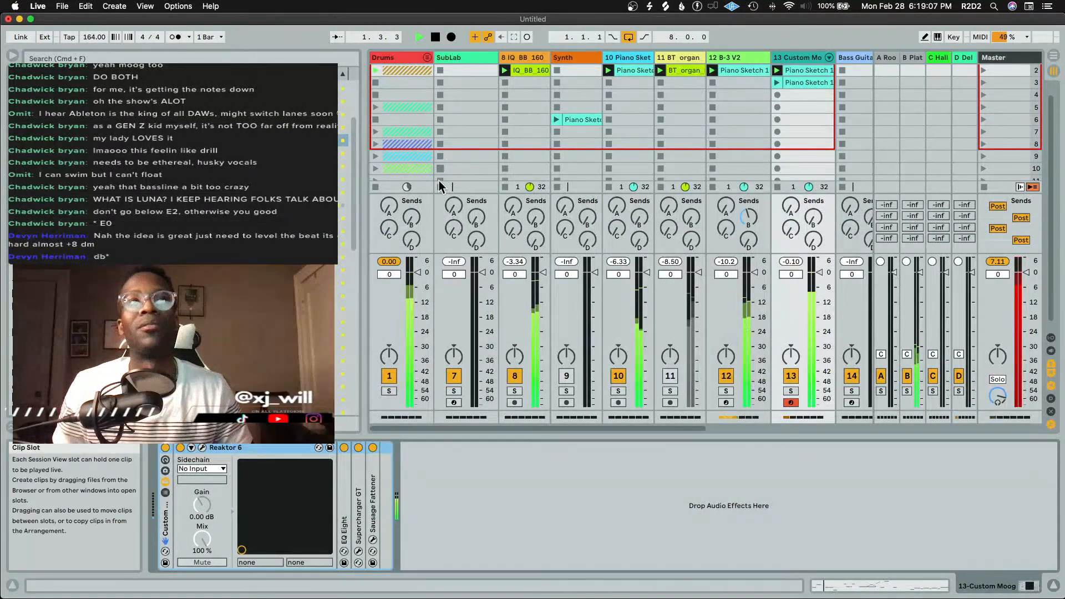
key("space")
left_click(401, 57)
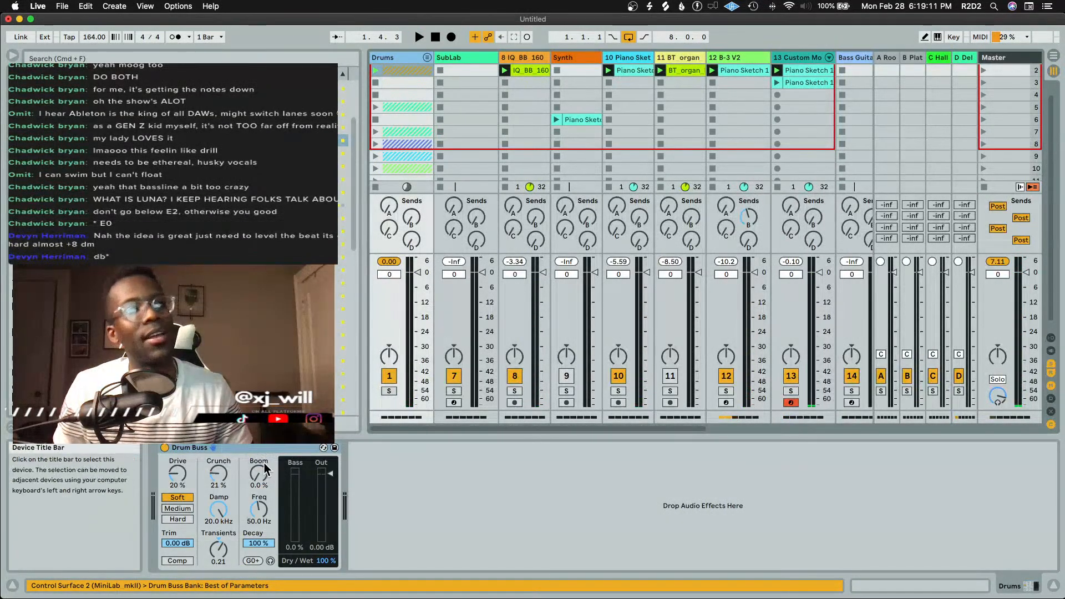
left_click(184, 520)
key("space")
left_click(393, 391)
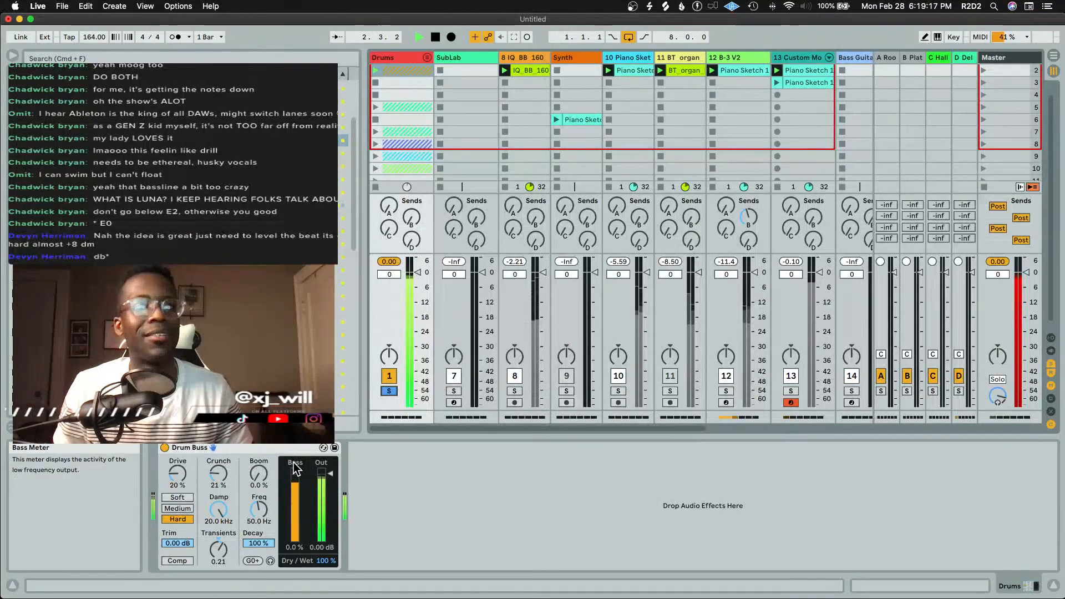
left_click(177, 497)
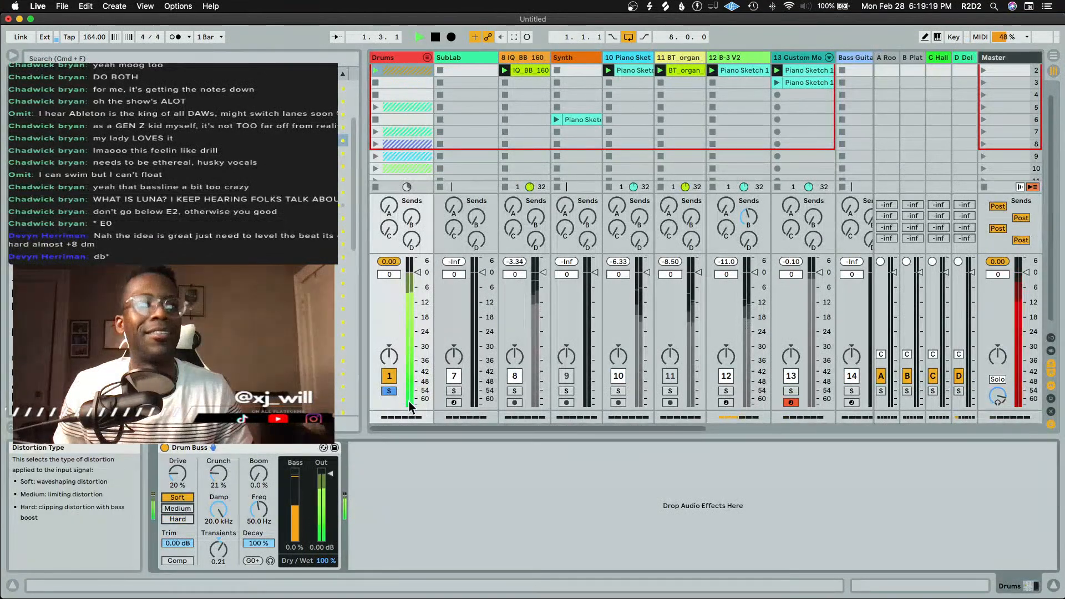
left_click(390, 391)
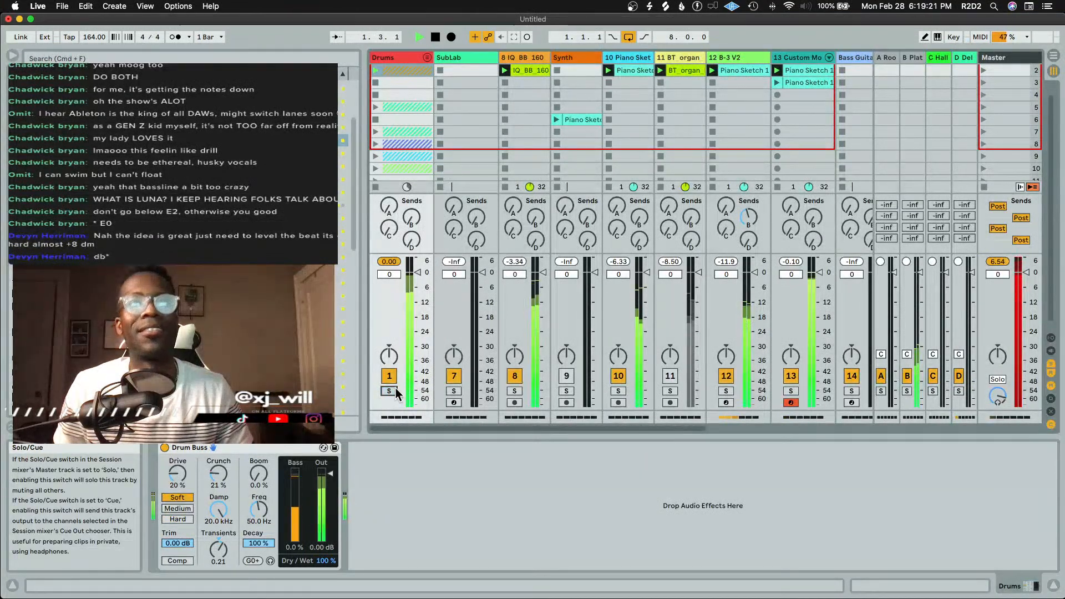
Set the Custom Moog track's Supercharger GT sidechain source to 2-Drum Rack, tapping the Kick chain Pre FX
left_click(790, 54)
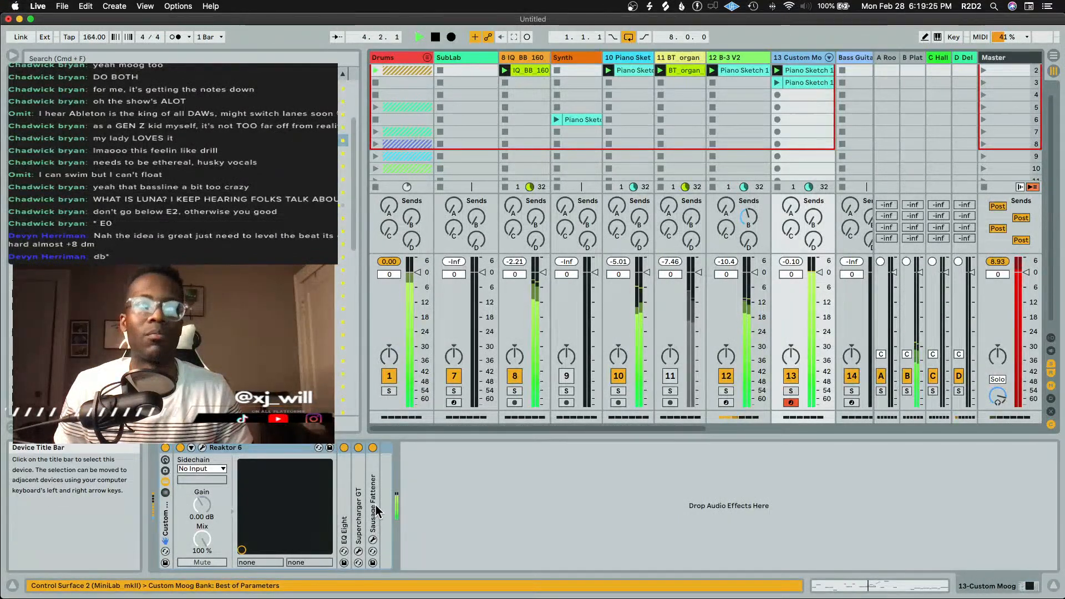
double_click(358, 504)
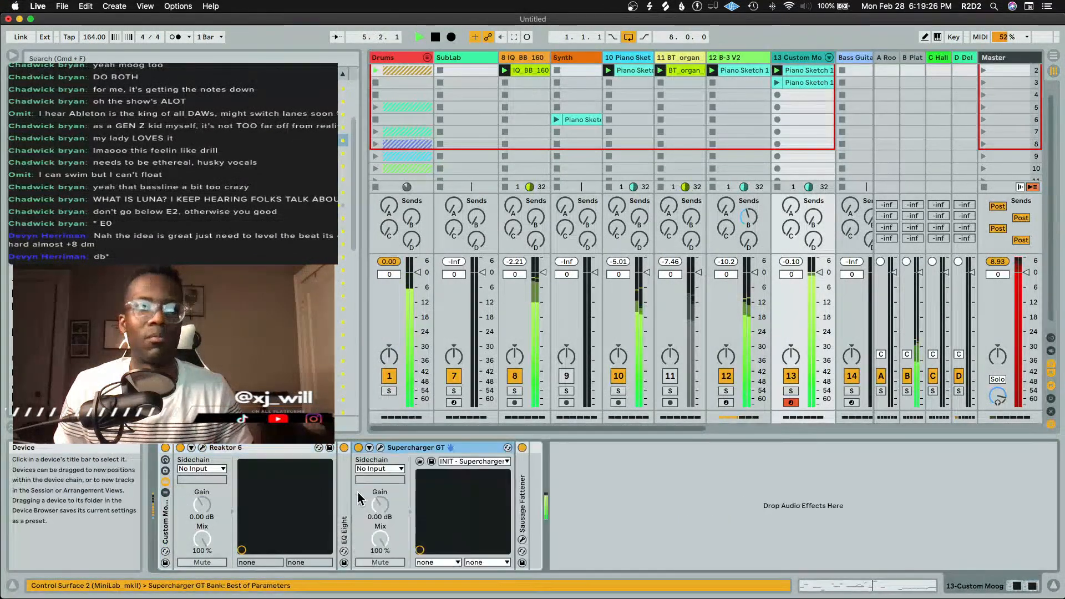
left_click(391, 469)
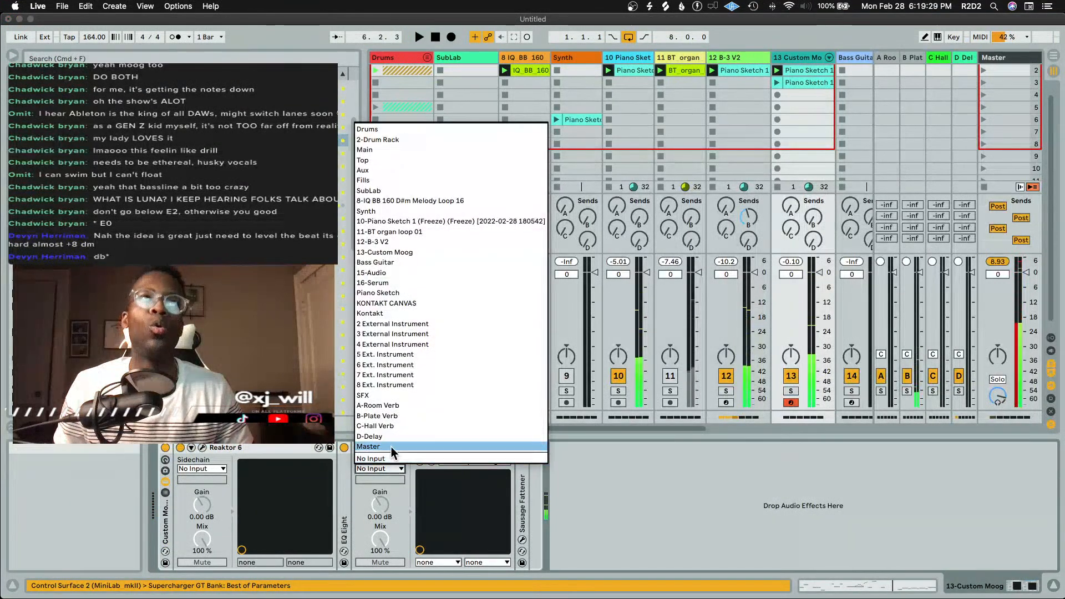
left_click(388, 139)
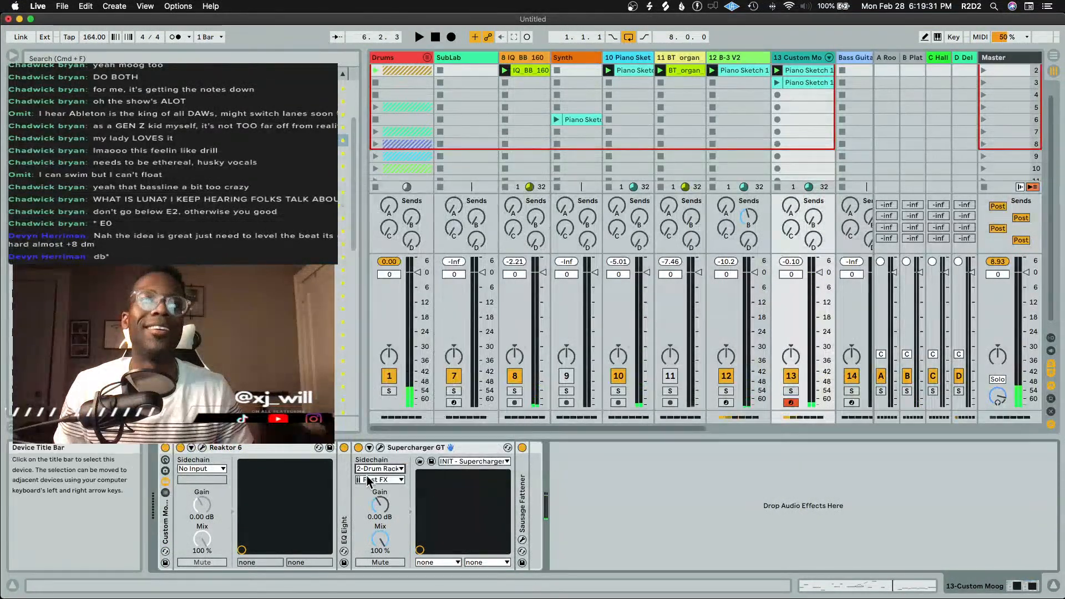
left_click(365, 480)
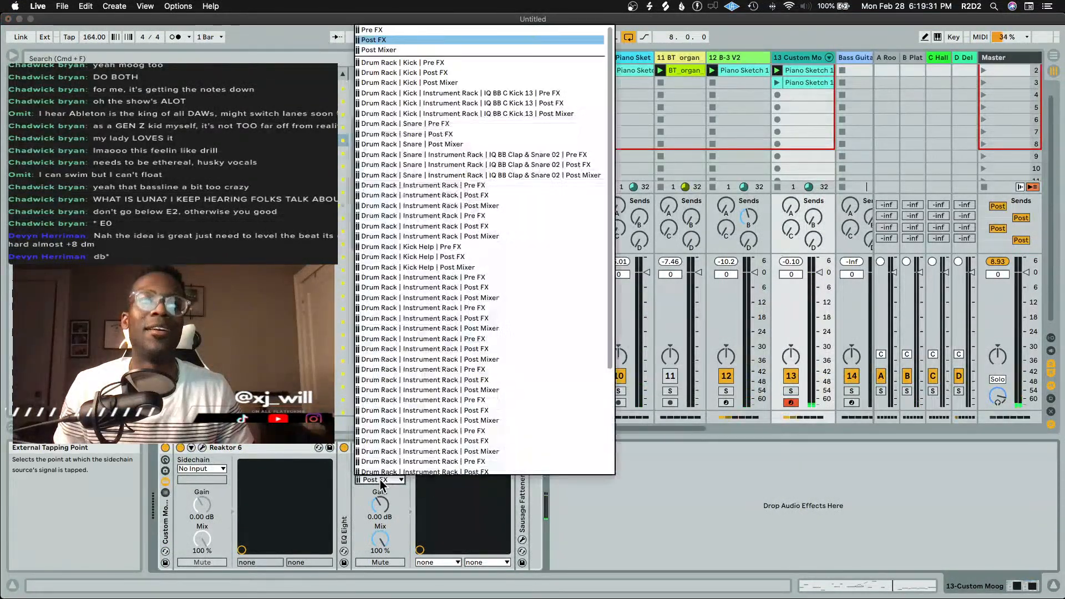
left_click(447, 64)
Enable the external sidechain inside the Supercharger GT plugin, and solo the Custom Moog and Drums tracks
left_click(381, 448)
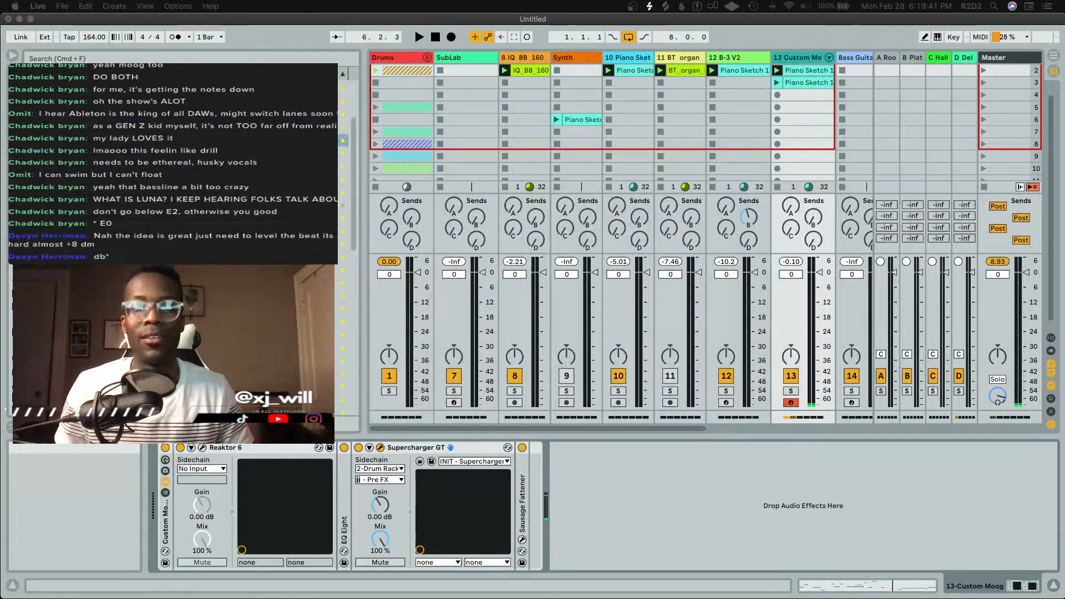
left_click_drag(689, 121, 637, 147)
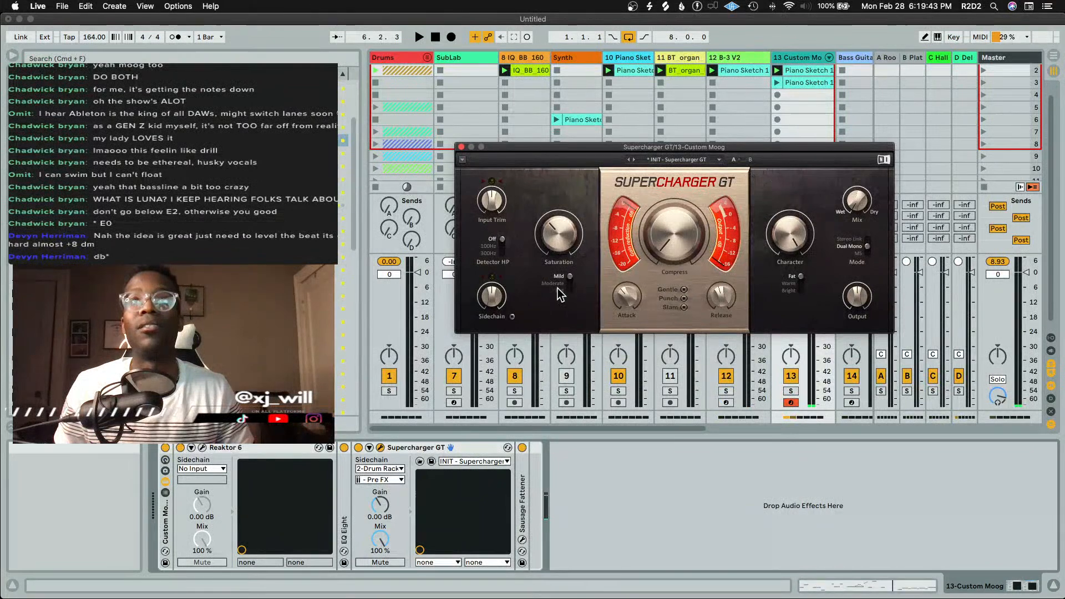
left_click(511, 316)
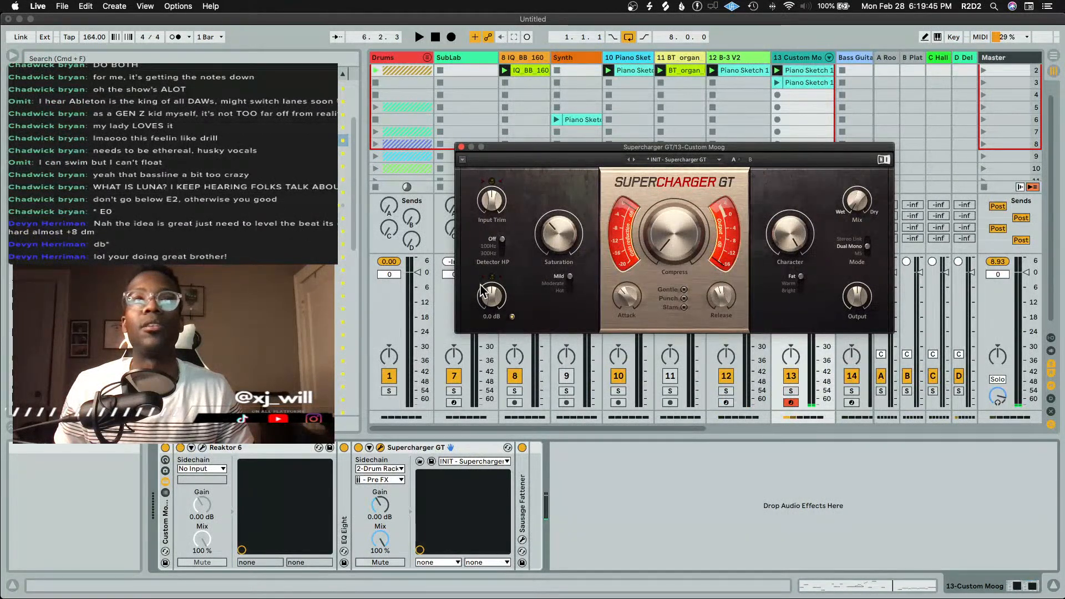
left_click(791, 391)
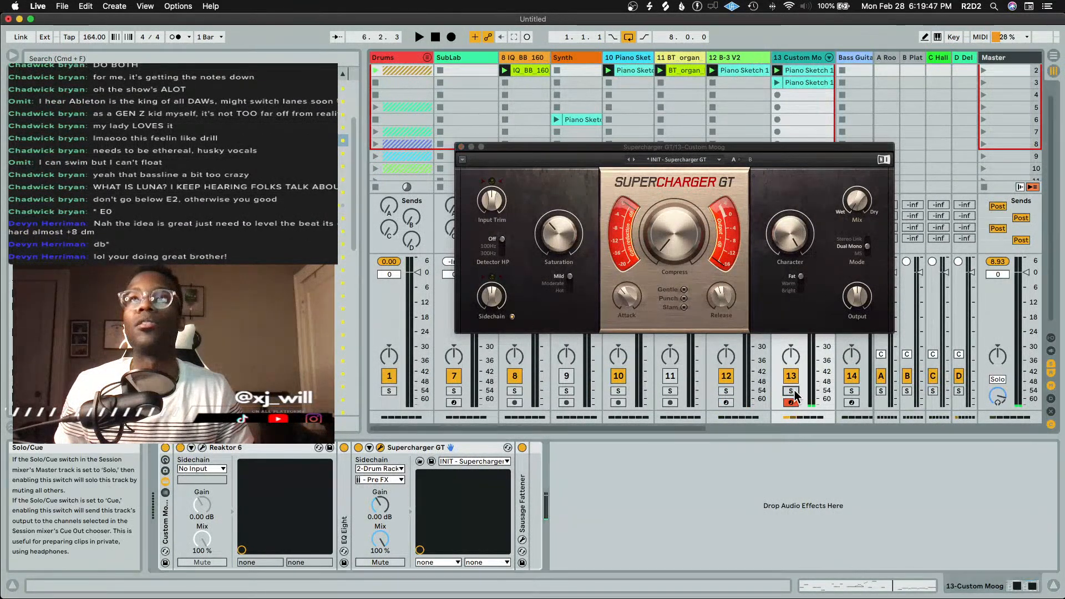
left_click(388, 391)
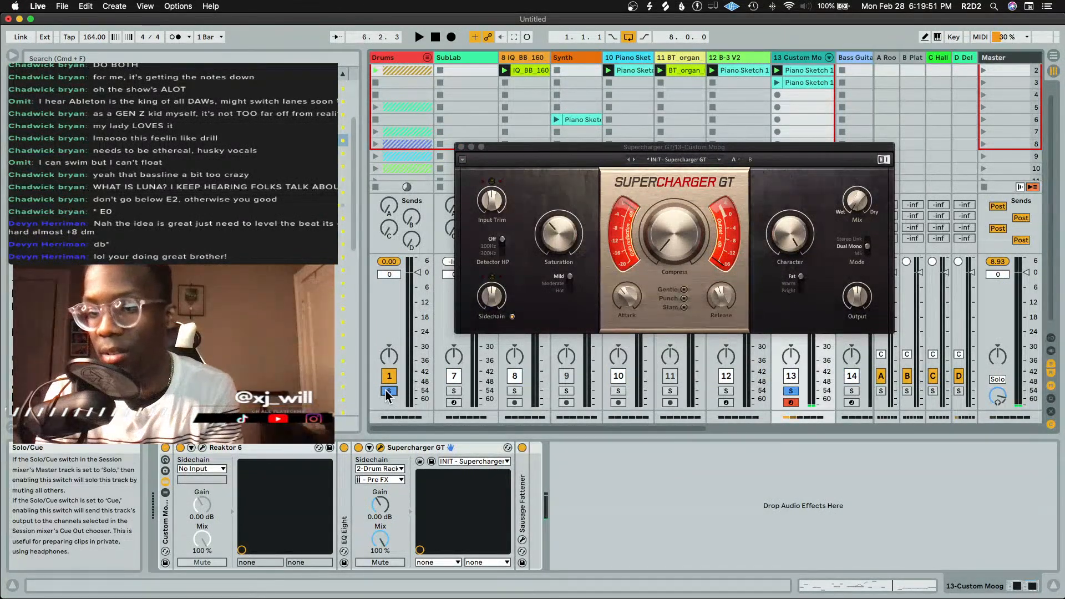
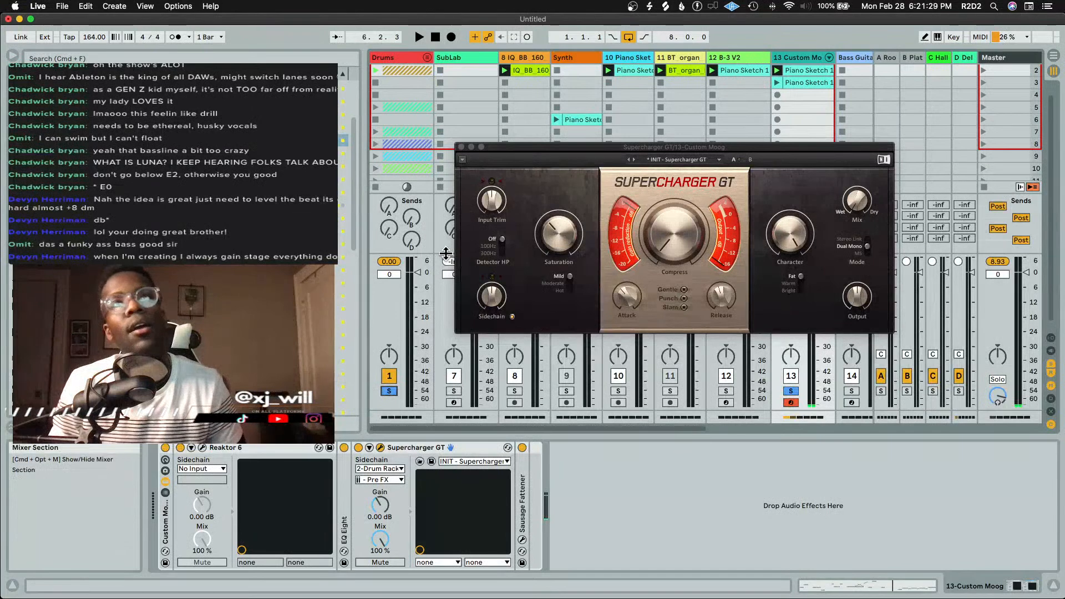
With the soloed tracks playing, set Supercharger GT's Compress to 5.15 and Release to 5.50, and lower its Attack and Input Trim
mouse_move(674, 251)
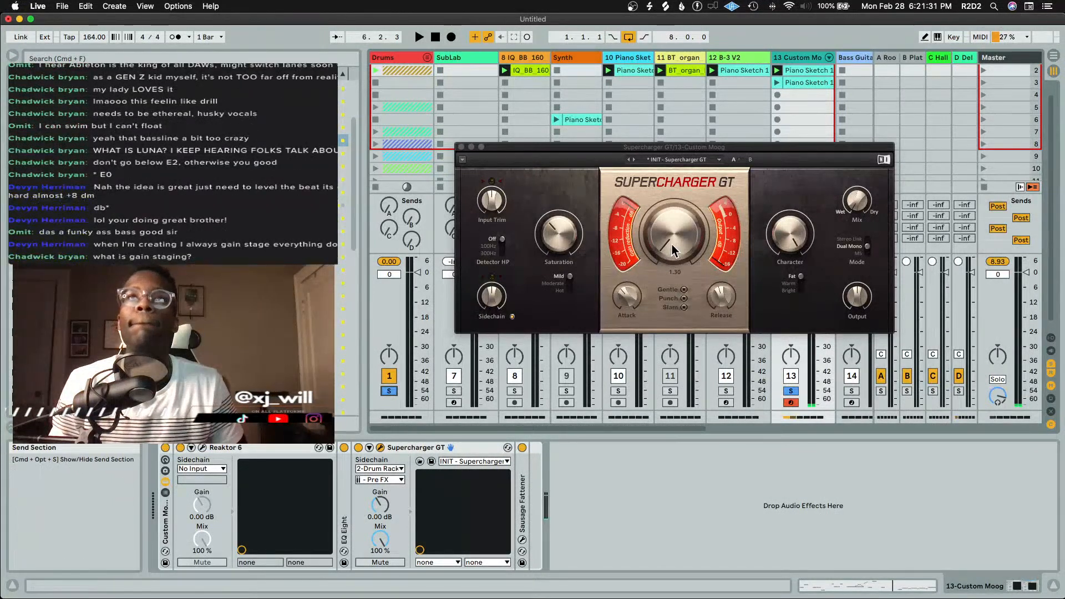
left_click_drag(633, 294, 633, 309)
mouse_move(722, 292)
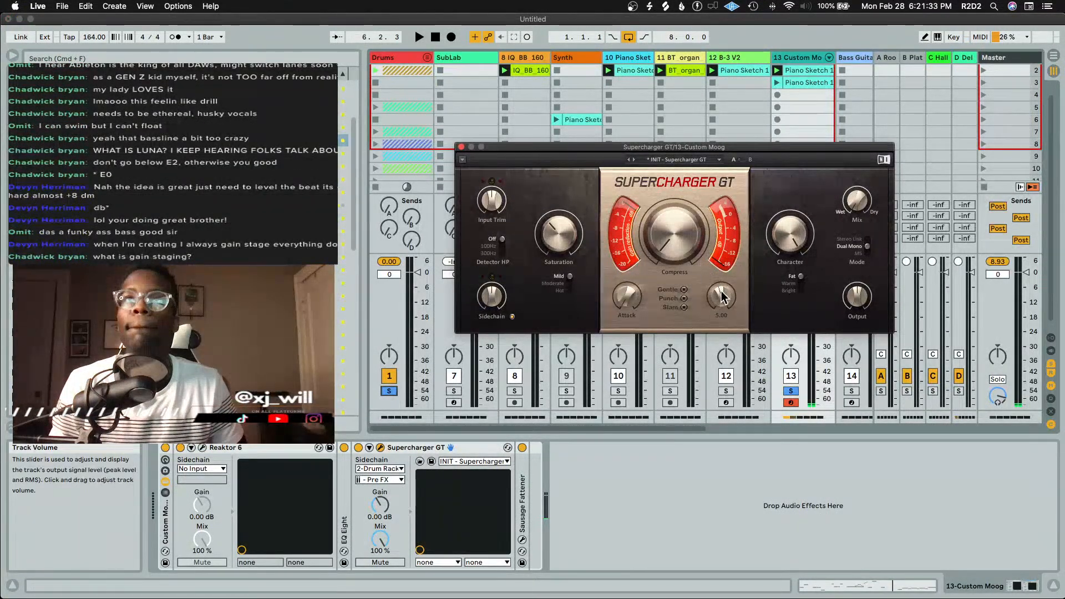
mouse_move(681, 216)
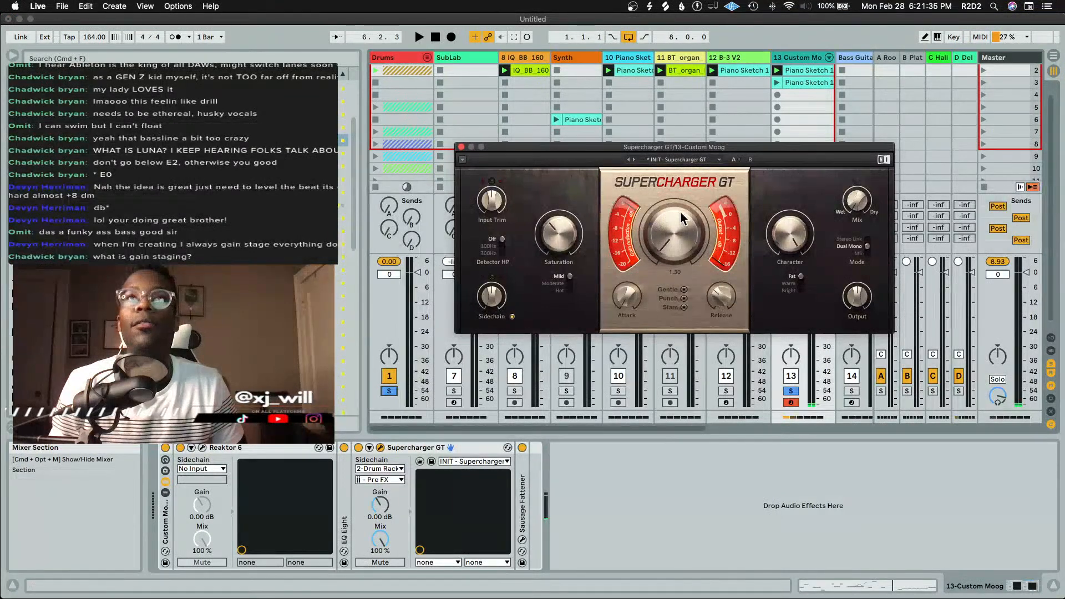
left_click_drag(679, 232, 679, 212)
key("space")
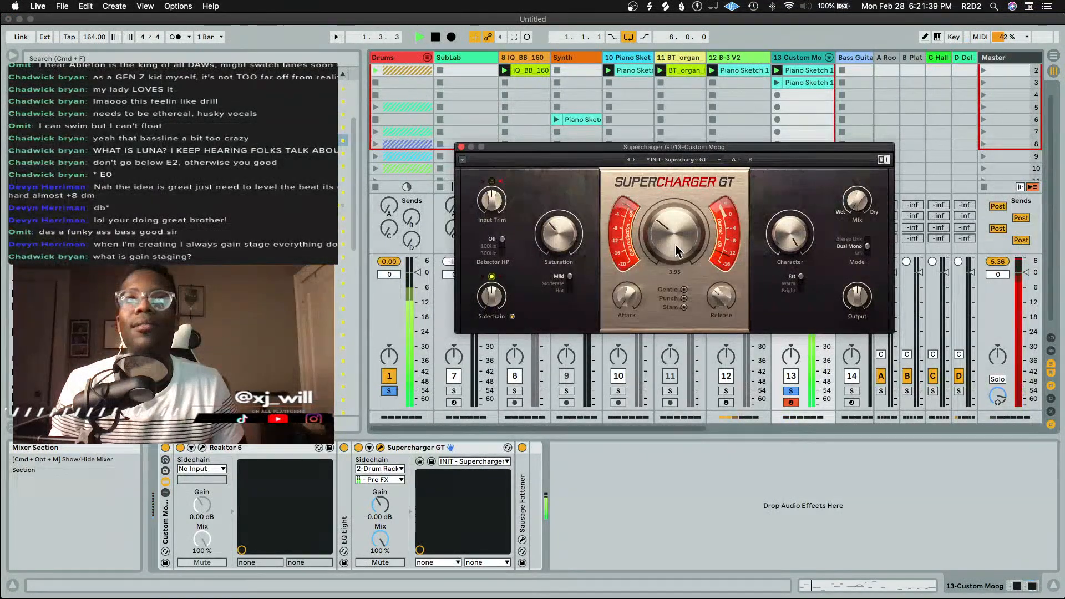
left_click_drag(721, 297, 721, 284)
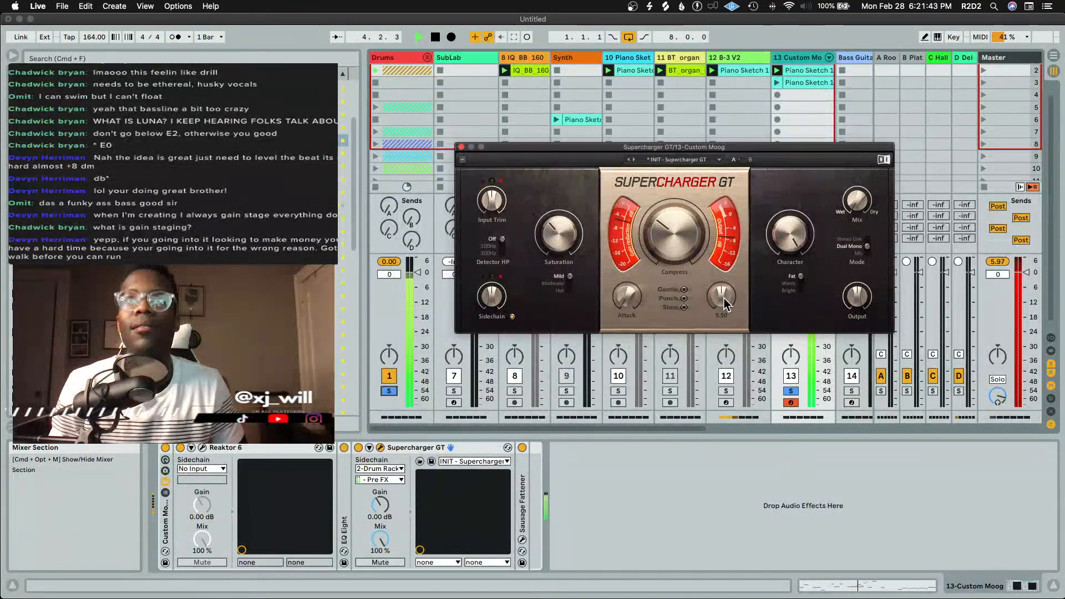
left_click_drag(671, 234, 671, 221)
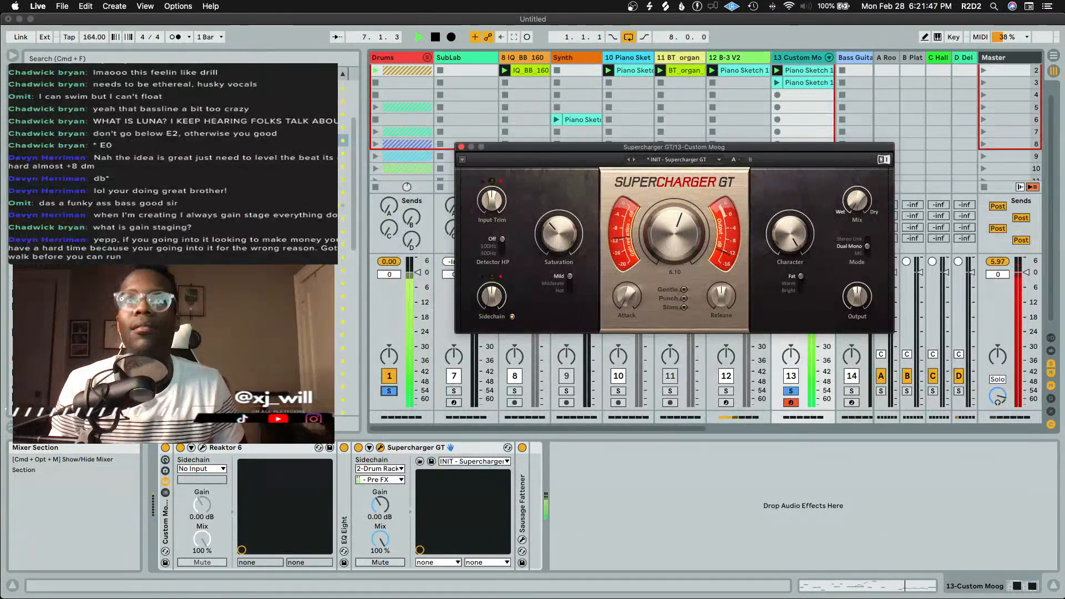
left_click_drag(672, 232, 672, 238)
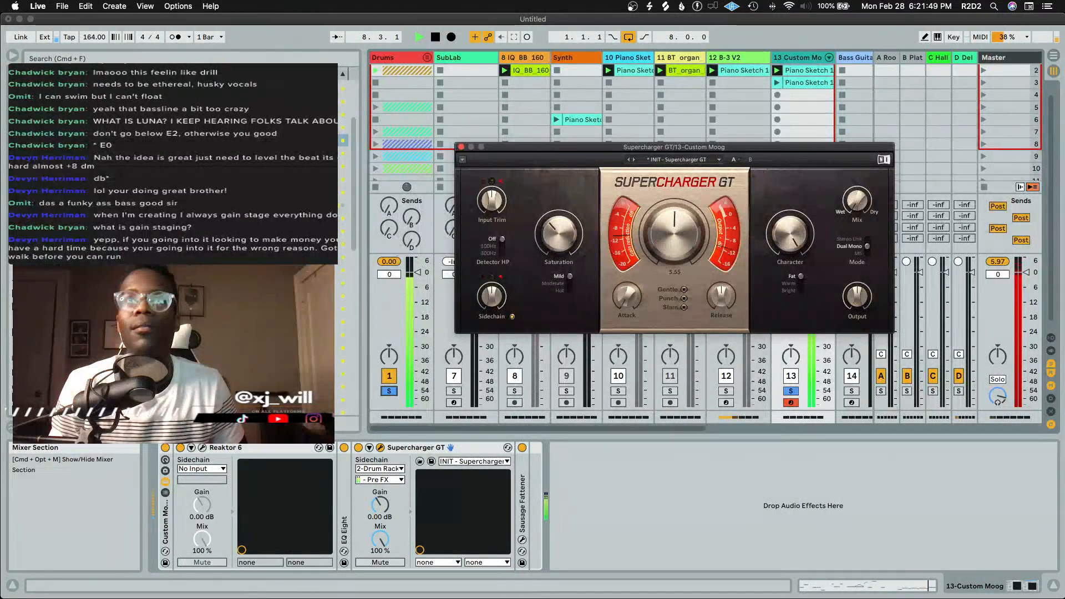
left_click_drag(673, 237, 672, 247)
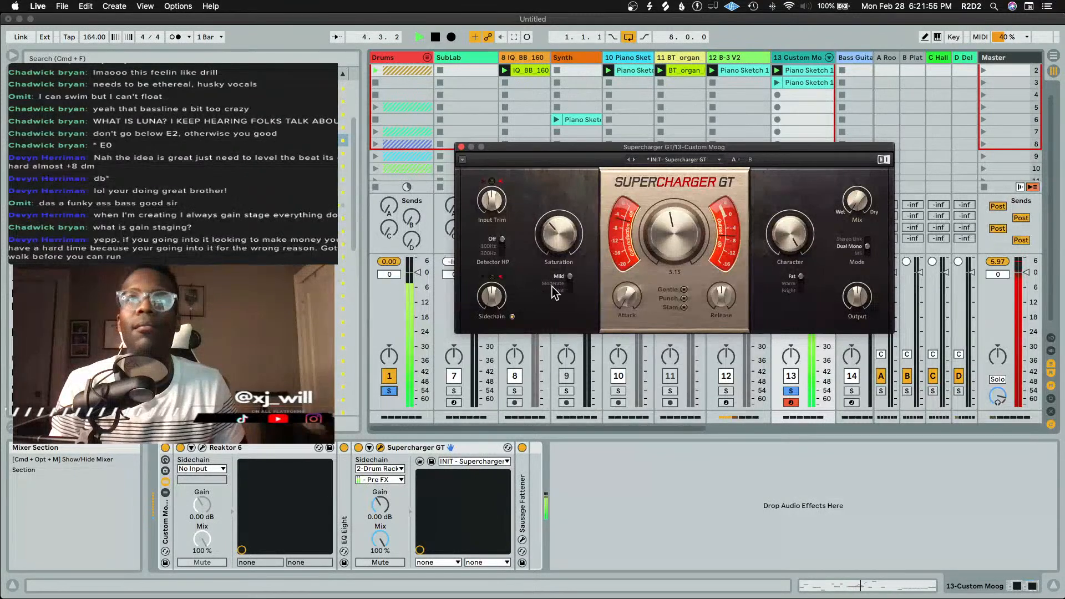
mouse_move(495, 201)
left_click_drag(497, 207, 497, 226)
Close the Supercharger GT window, stop playback, and unsolo the Custom Moog track
left_click(461, 147)
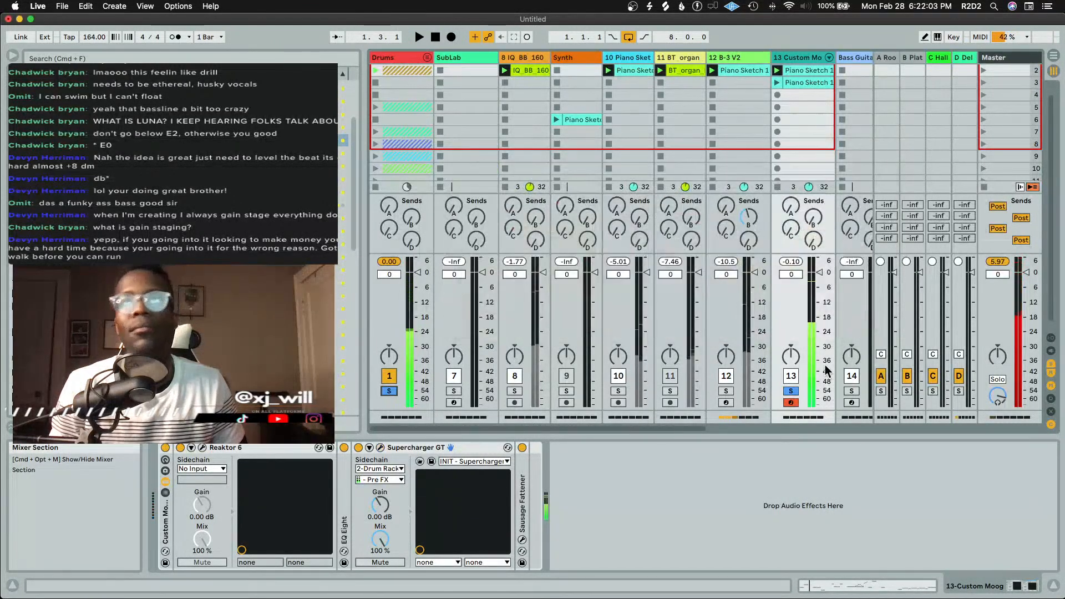
key("space")
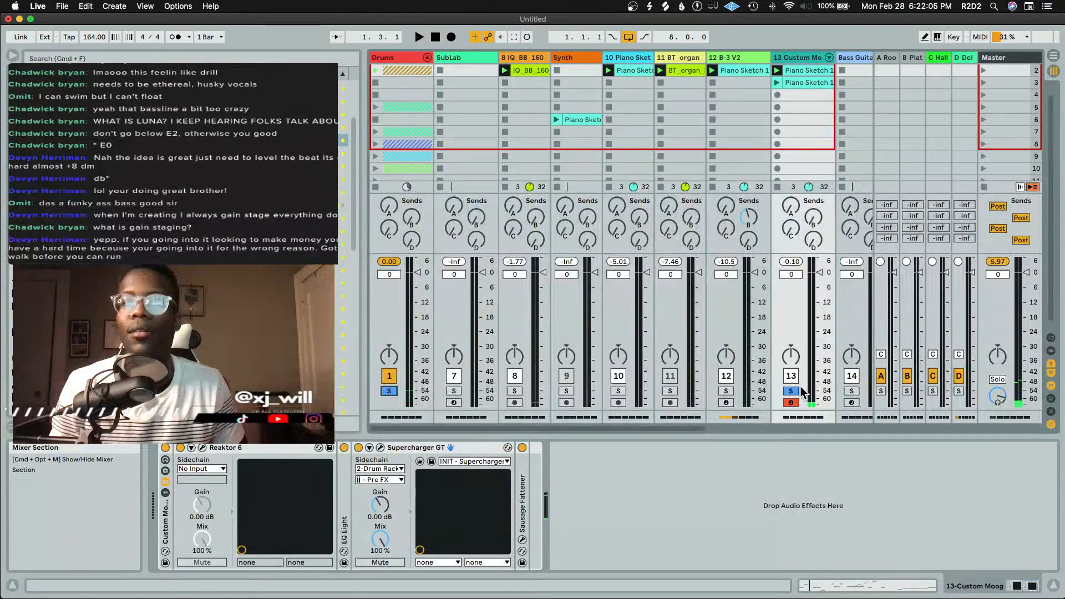
left_click(795, 392)
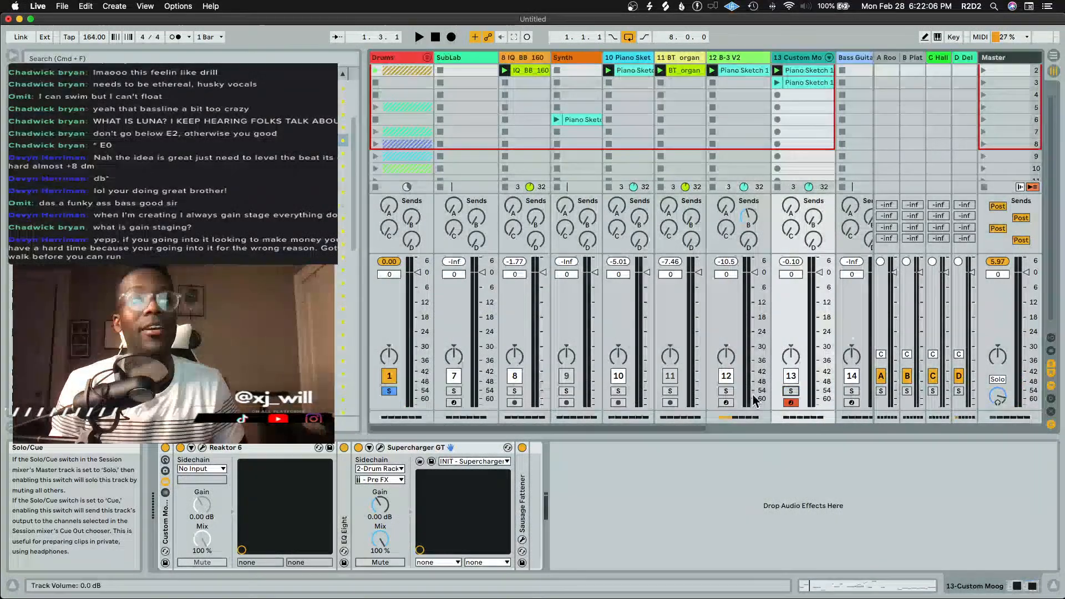
Unsolo the Drums track, restore Supercharger GT's Output to its default on Custom Moog, and clear the Master peak level
left_click(390, 391)
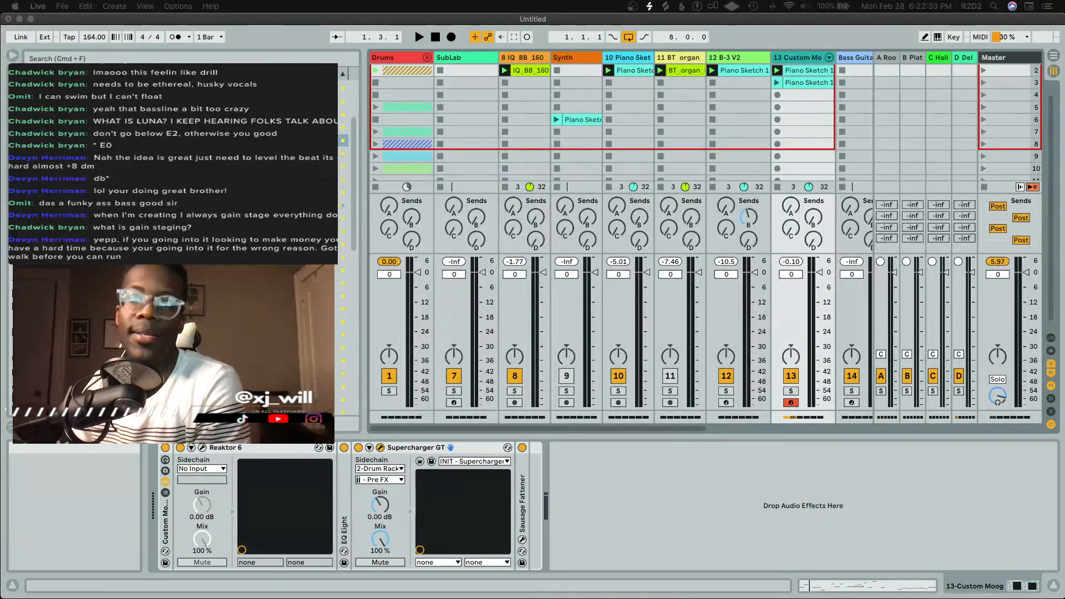
left_click_drag(777, 596, 642, 165)
mouse_move(863, 321)
left_click_drag(864, 320, 863, 336)
double_click(863, 319)
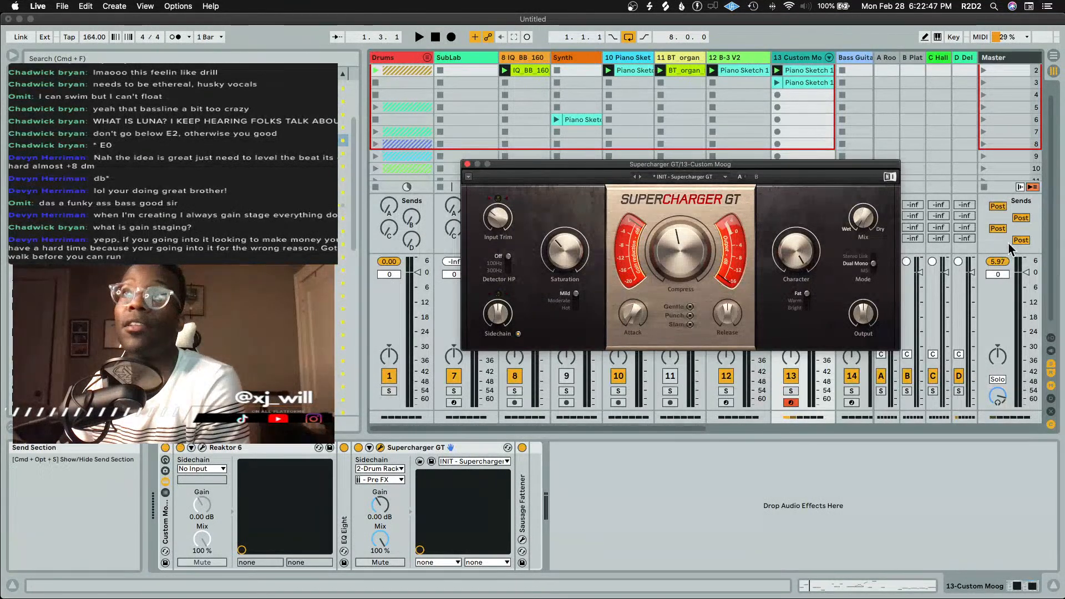
left_click(998, 261)
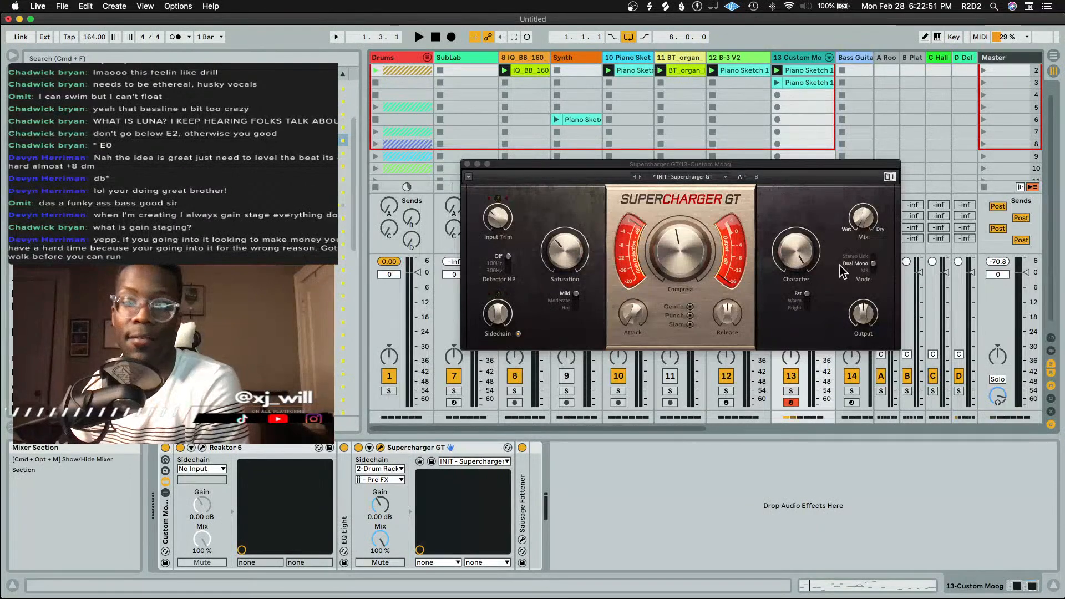
left_click(467, 164)
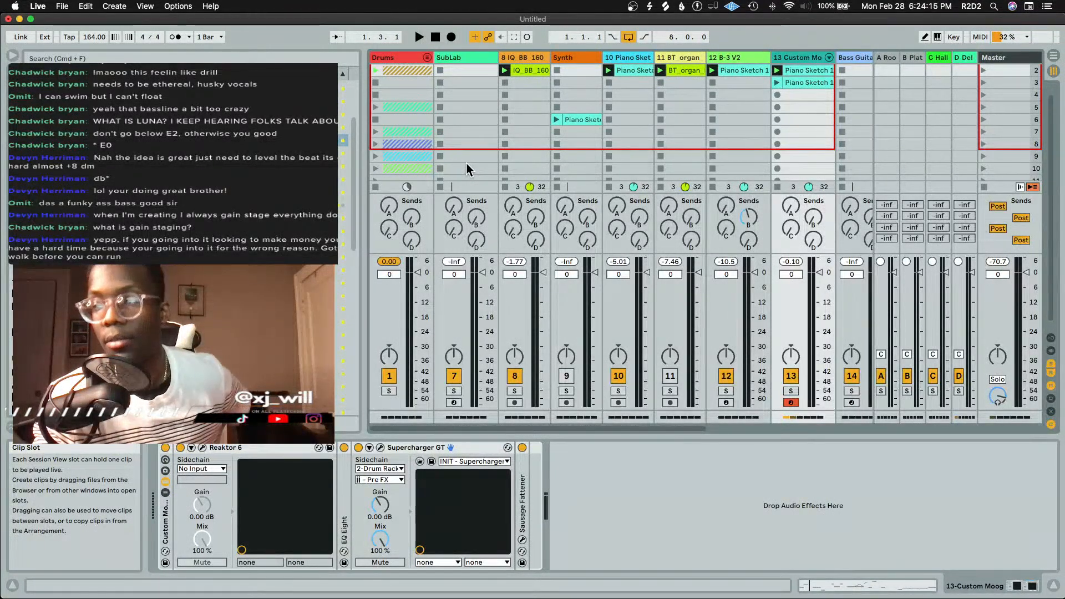
Play back the full beat, and move the Synth track to sit directly after the Custom Moog track
key("space")
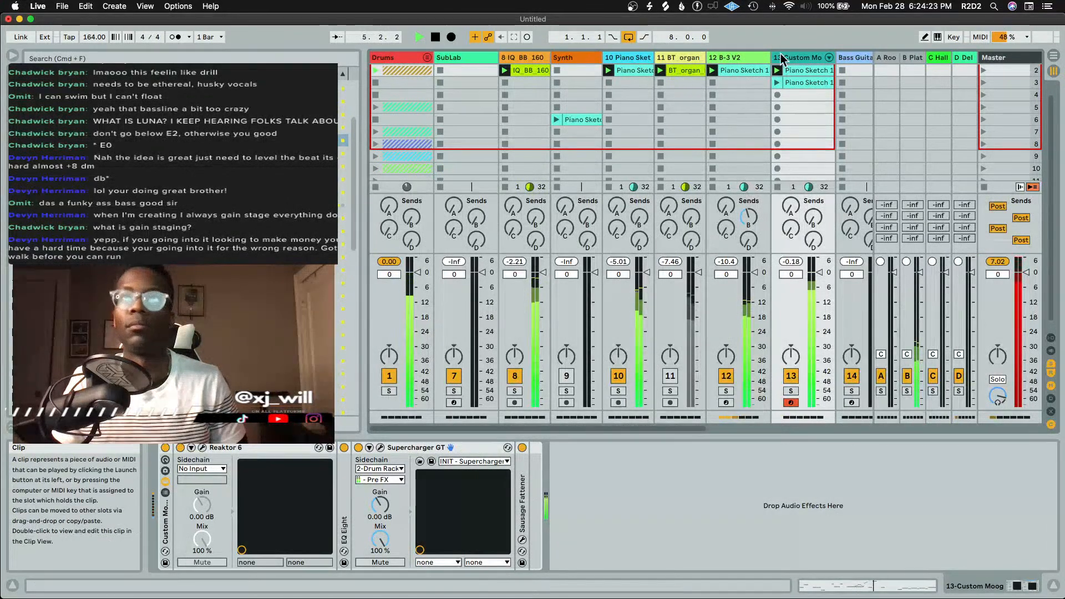
key("space")
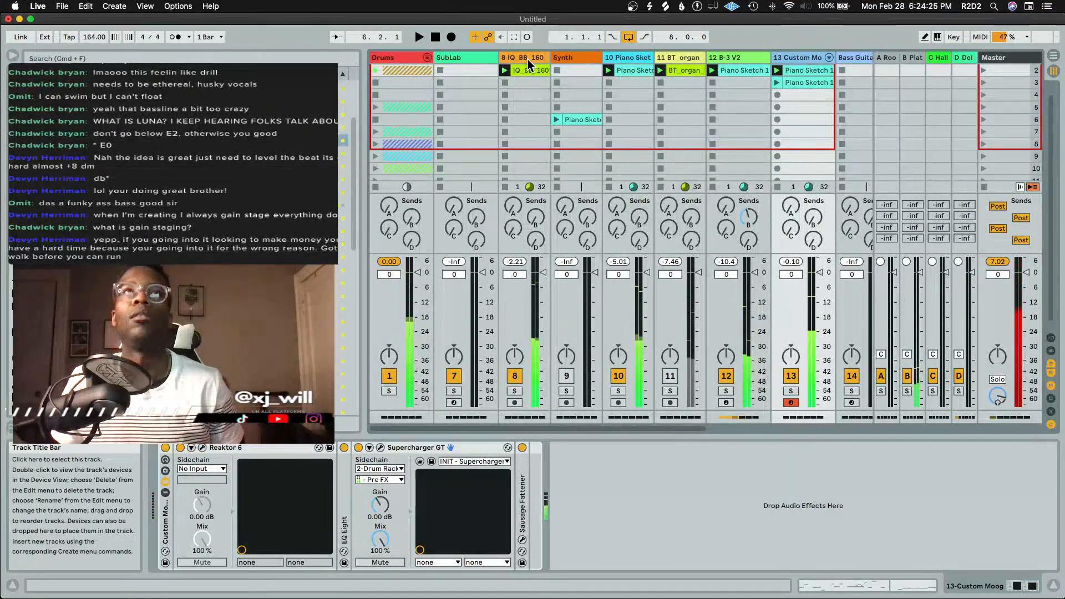
left_click(581, 57)
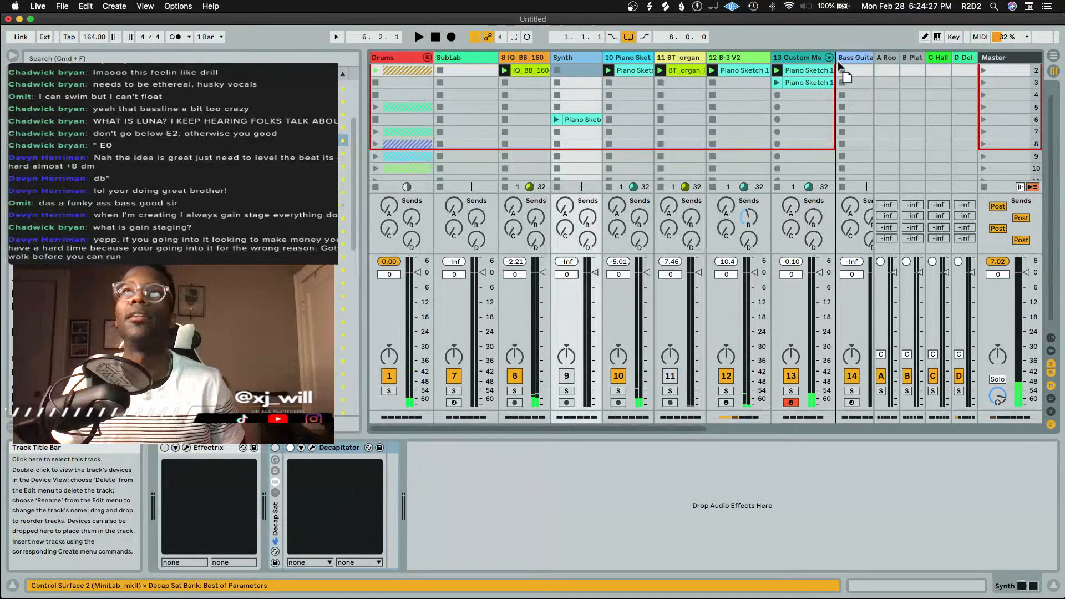
left_click_drag(791, 56, 783, 58)
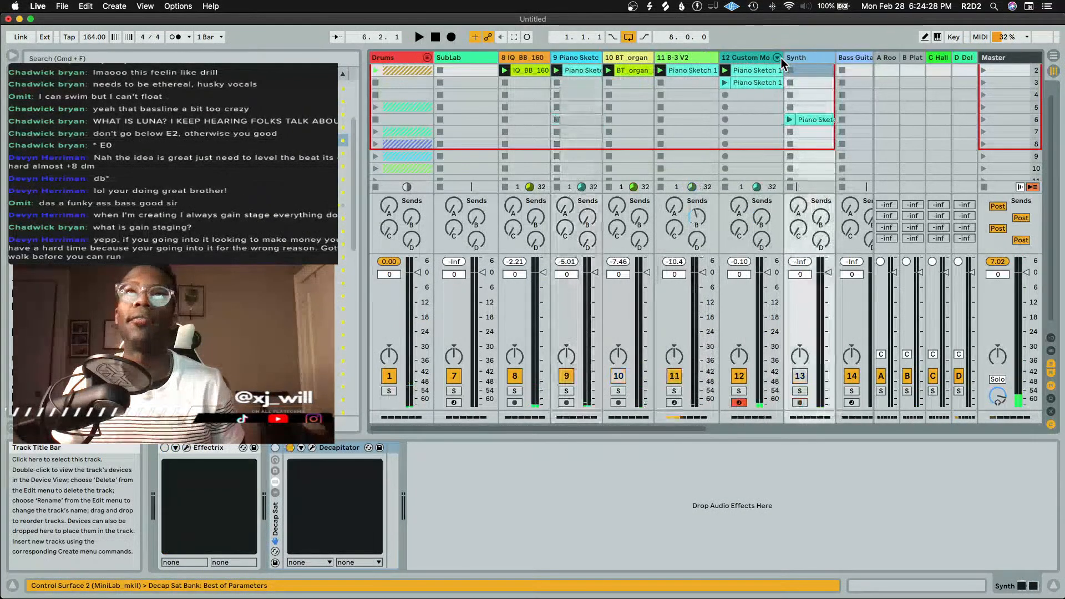
Group the melodic tracks from IQ_BB 160 through Custom Moog into one group track
left_click(733, 57)
left_click(691, 54)
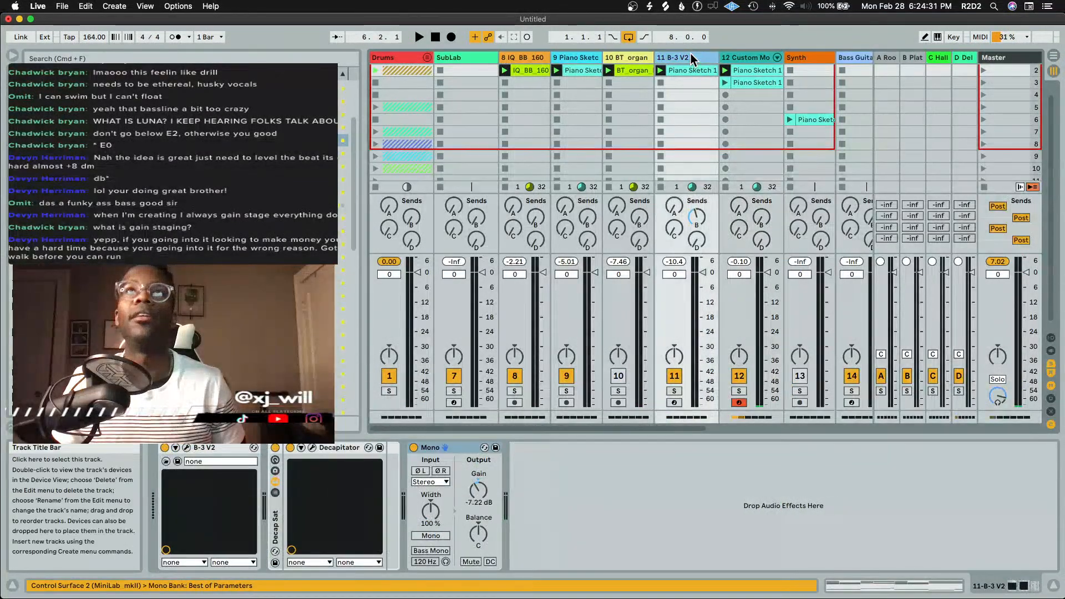
key("super+g")
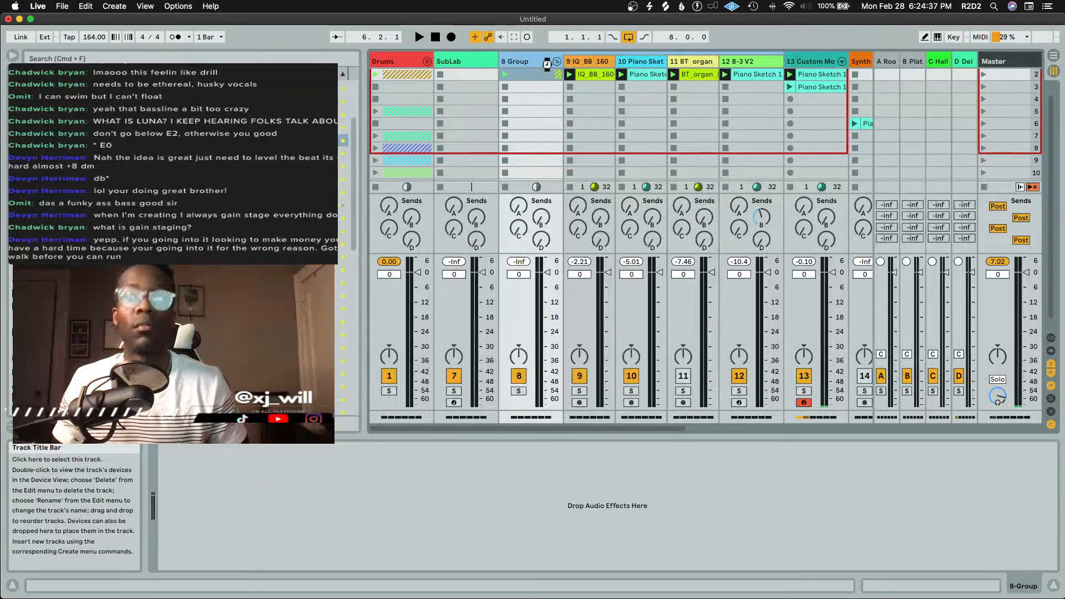
Add the Ducking rack with Glue Compressor to the new group and set its sidechain source to 2-Drum Rack
key("super+v")
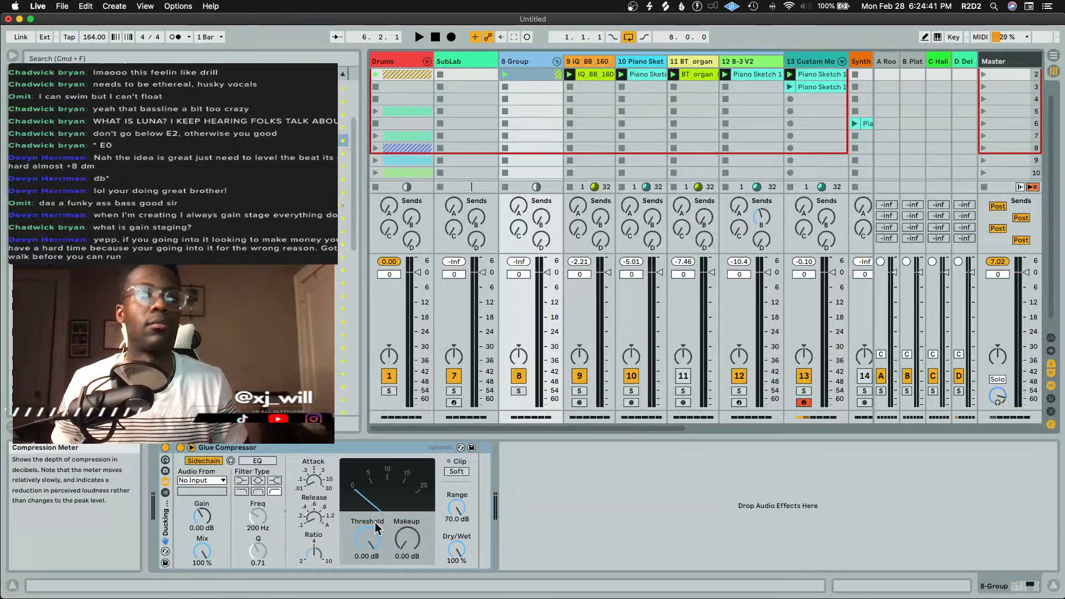
left_click(201, 480)
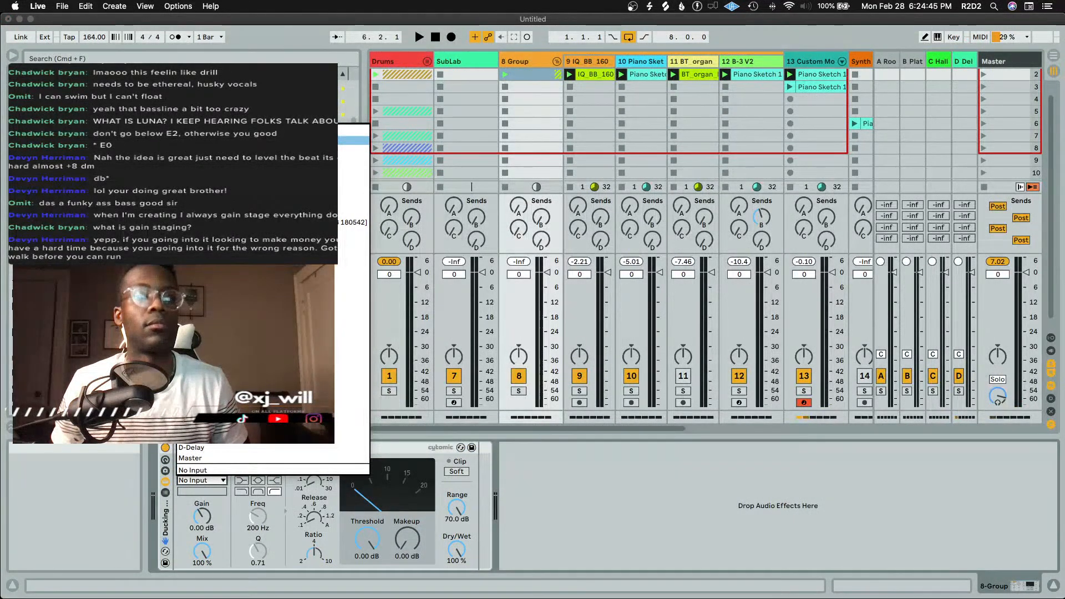
left_click(288, 141)
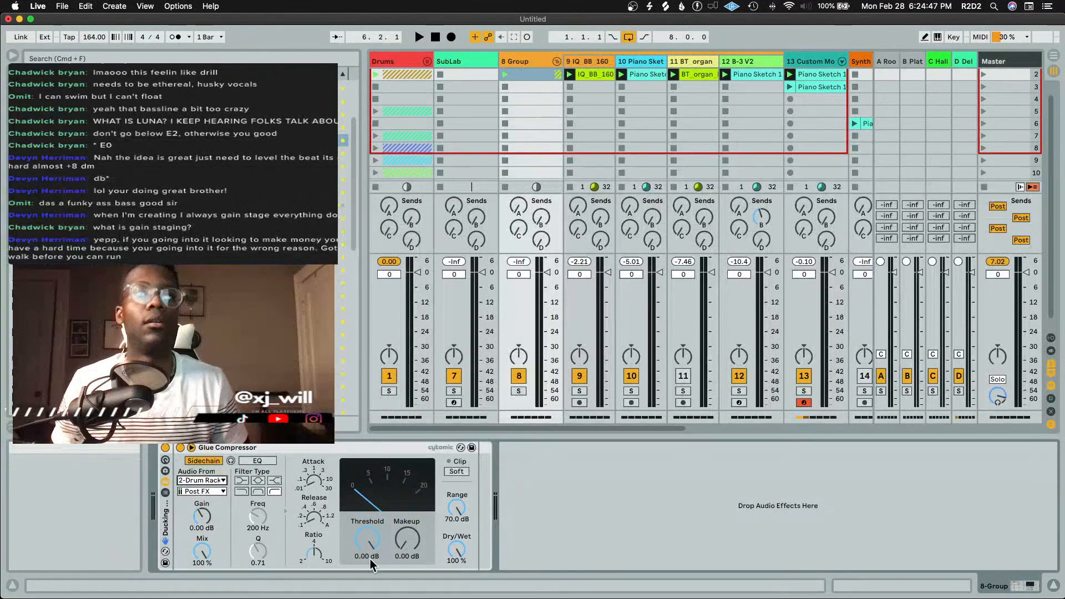
With the beat playing, lower the Glue Compressor's Threshold to -33.3 dB and adjust its Release
left_click_drag(369, 535, 369, 585)
key("space")
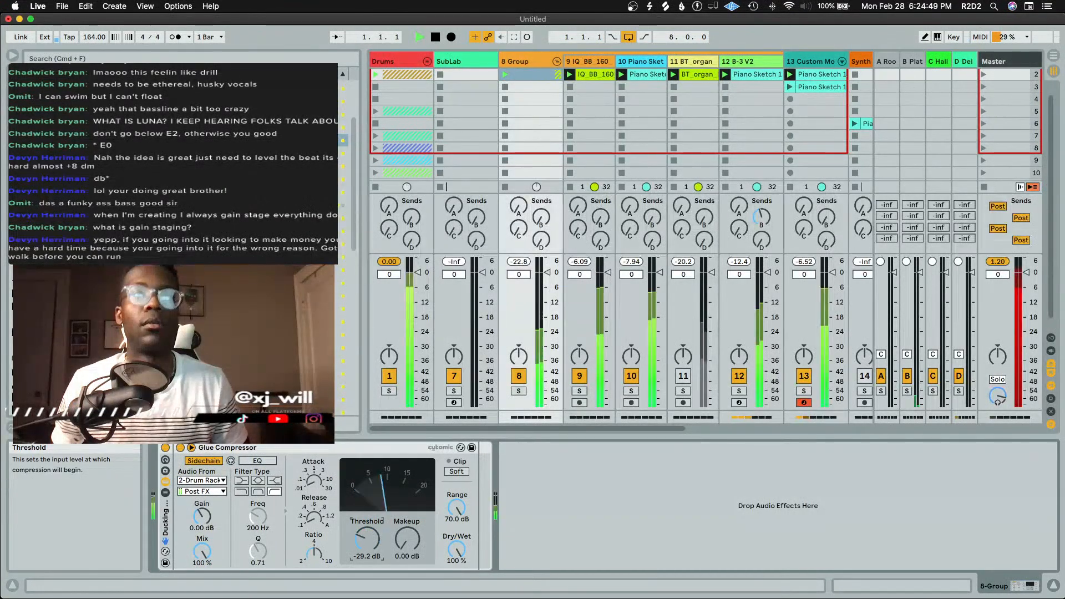
left_click_drag(367, 539, 368, 545)
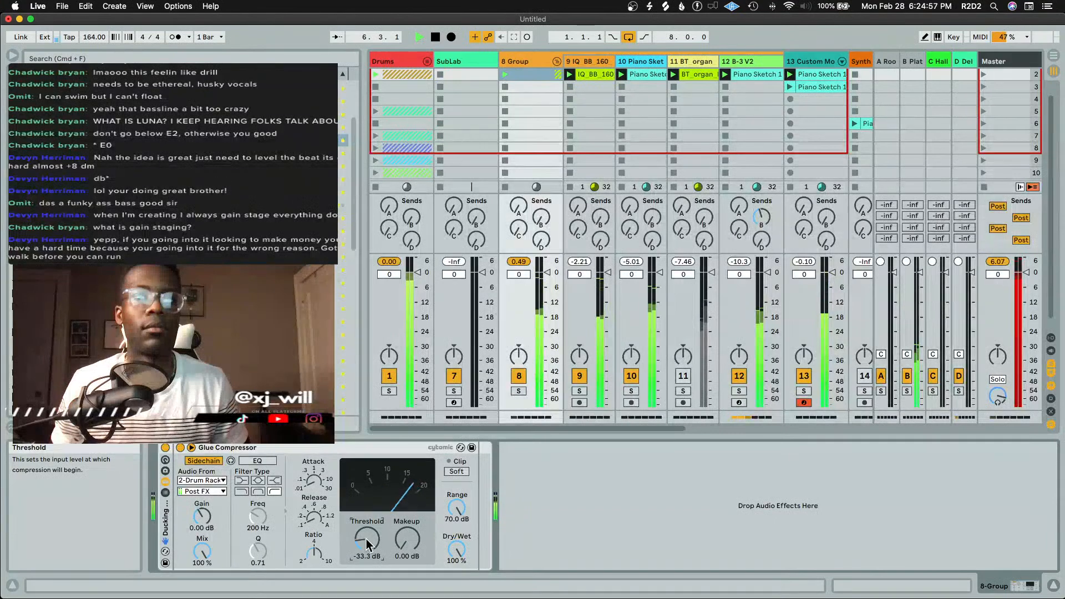
left_click(314, 517)
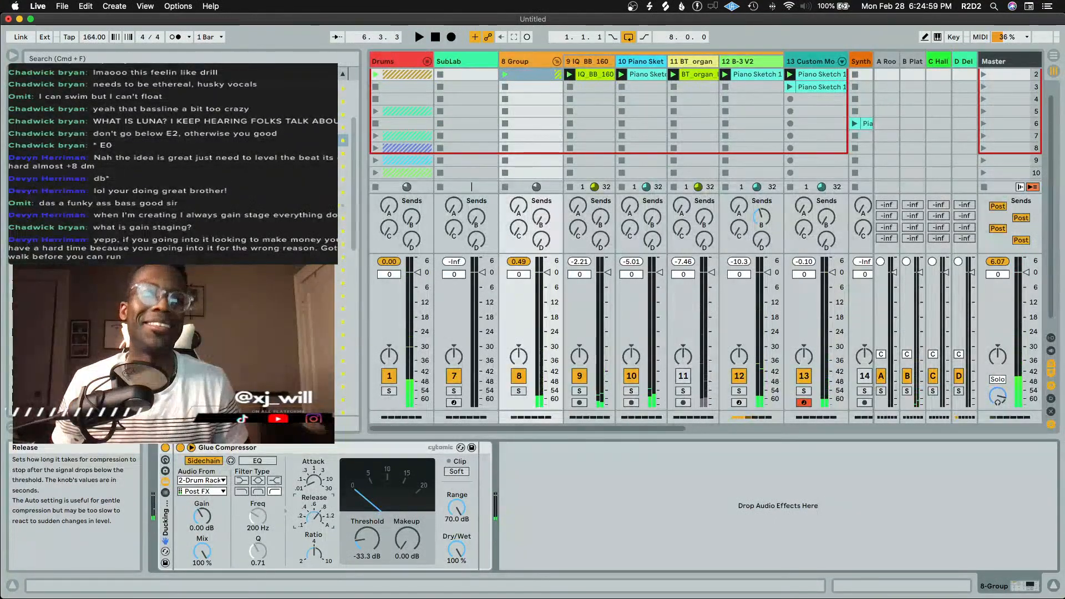
key("space")
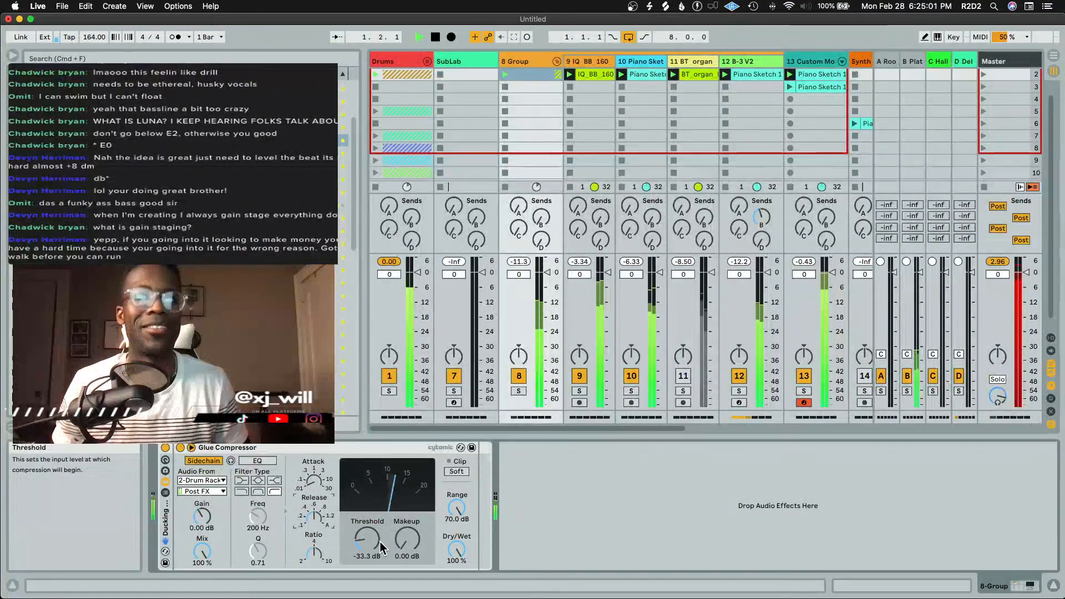
key("space")
Set the Glue Compressor's sidechain tap to the Drum Rack's Kick chain Pre FX, and audition the ducking
left_click(211, 489)
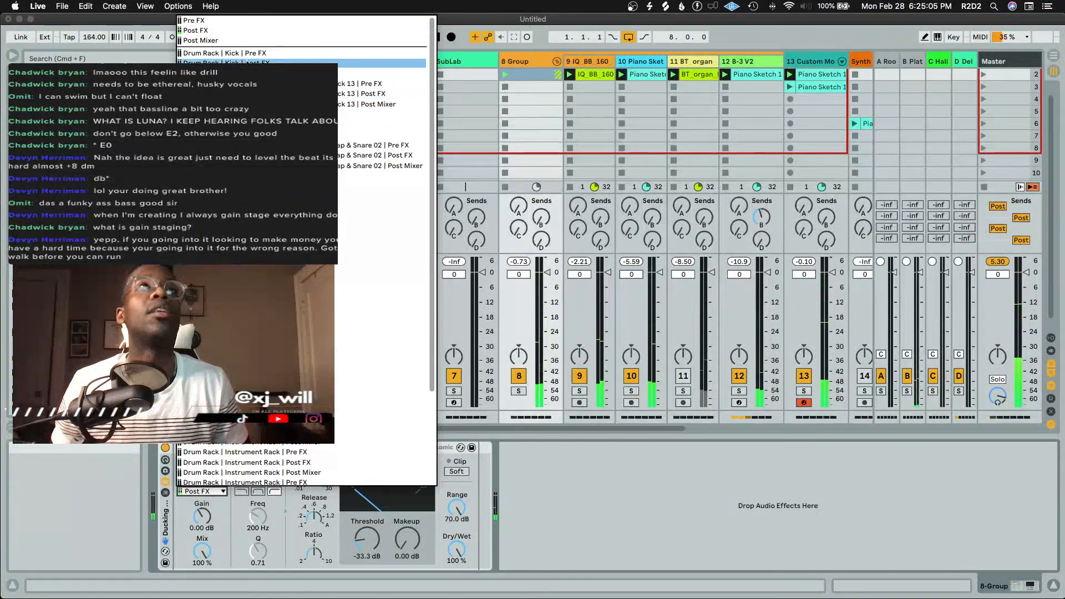
left_click(222, 52)
key("space")
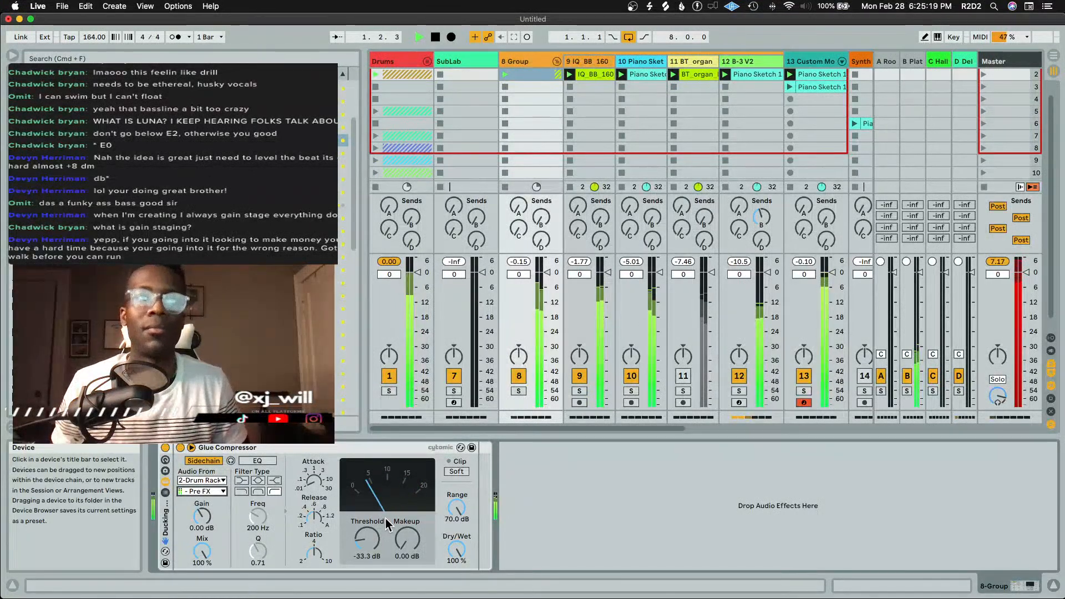
key("space")
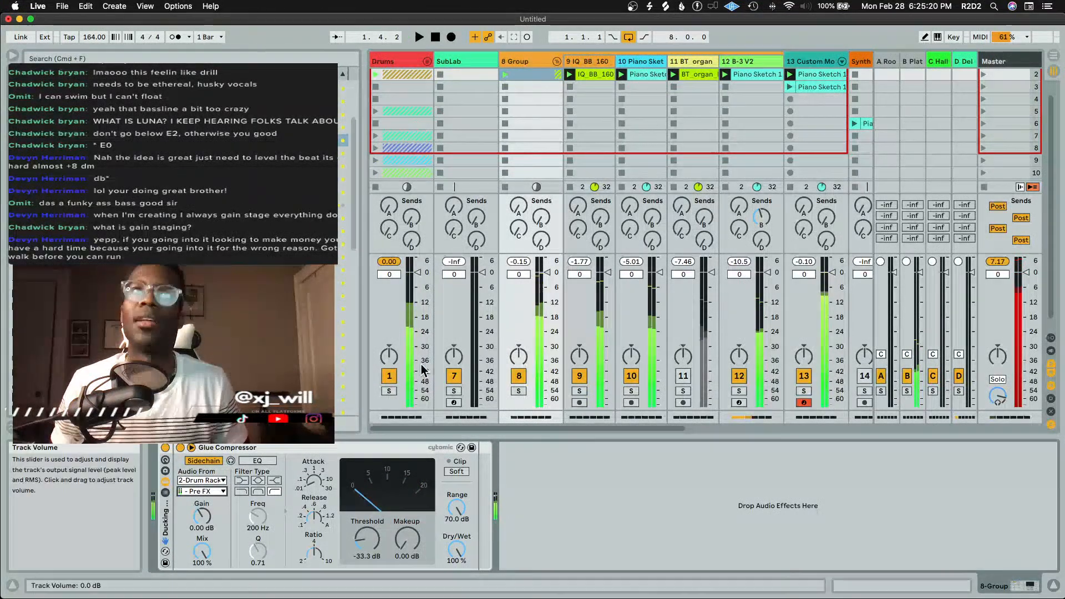
Solo the Drums track and listen to the drums on their own
left_click(390, 390)
key("space")
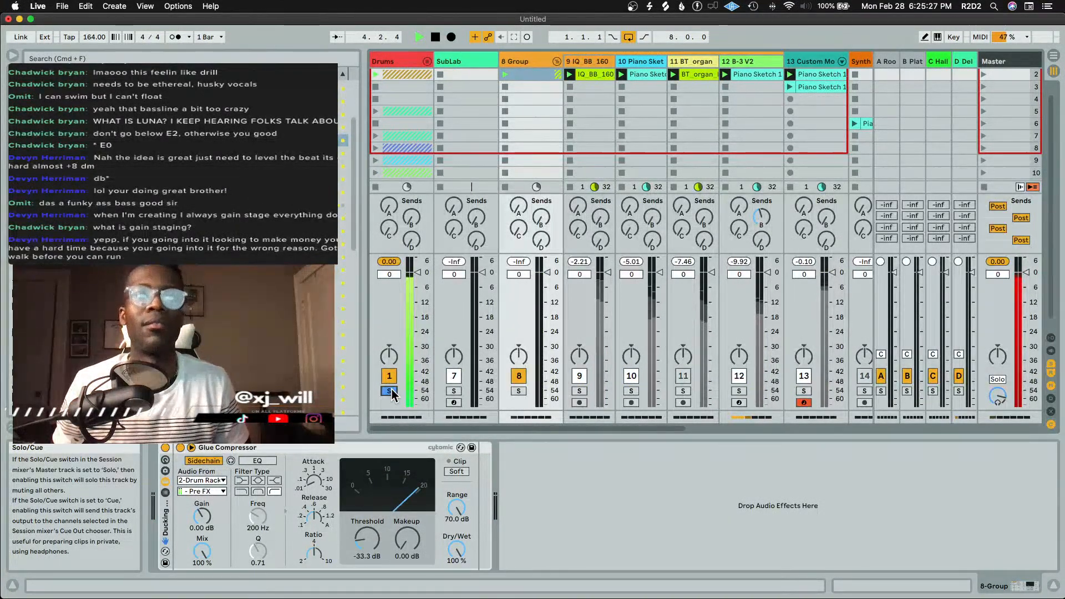
key("space")
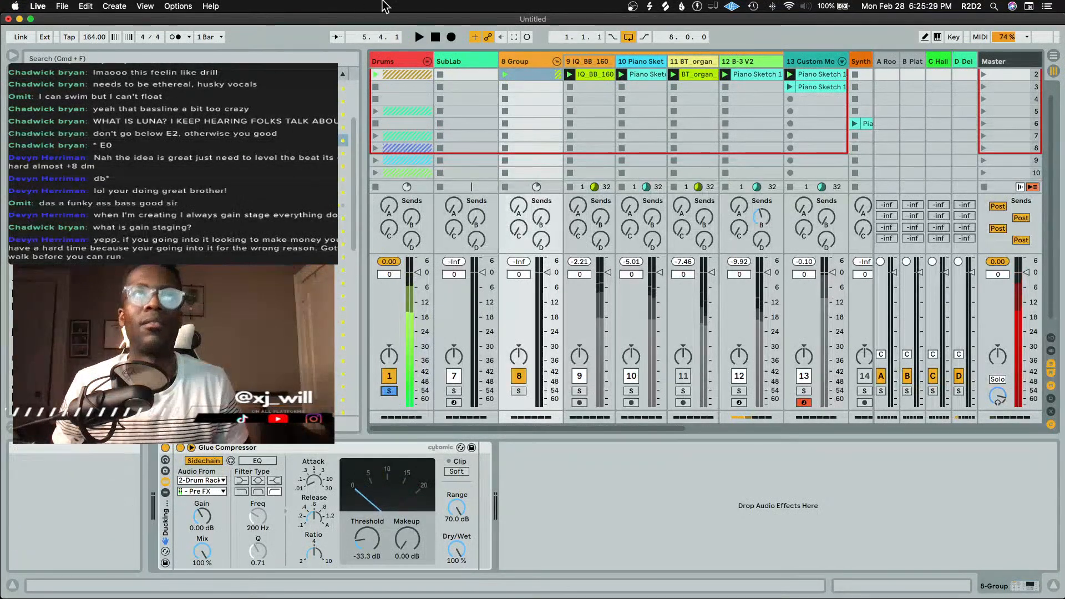
Unfold the Drums group, arm the 2-Drum Rack track, and show the snare sampler's controls to check its random pan
left_click(426, 61)
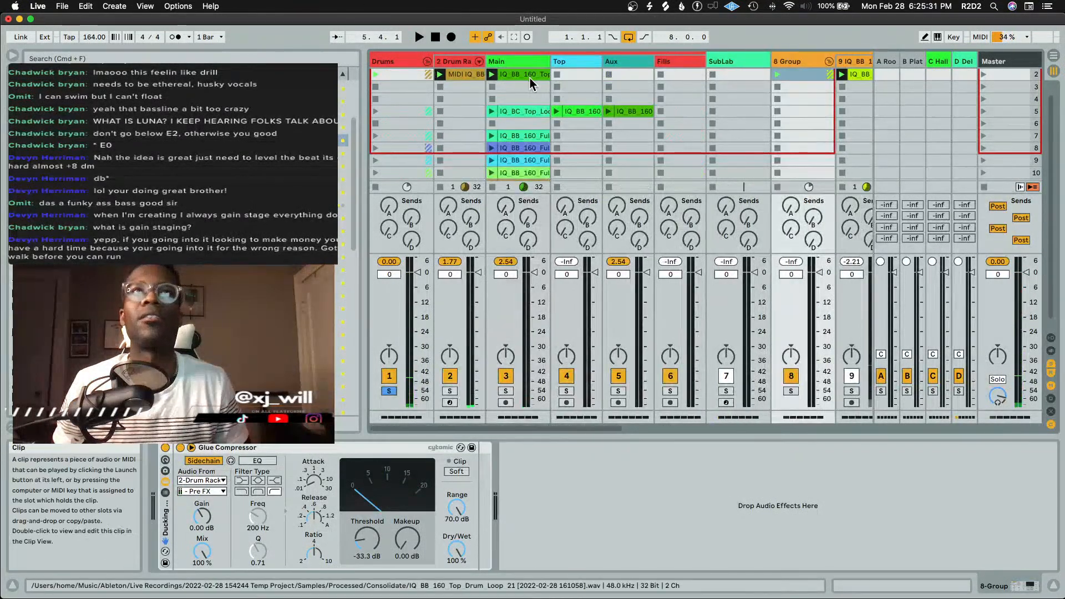
left_click(516, 62)
left_click(465, 64)
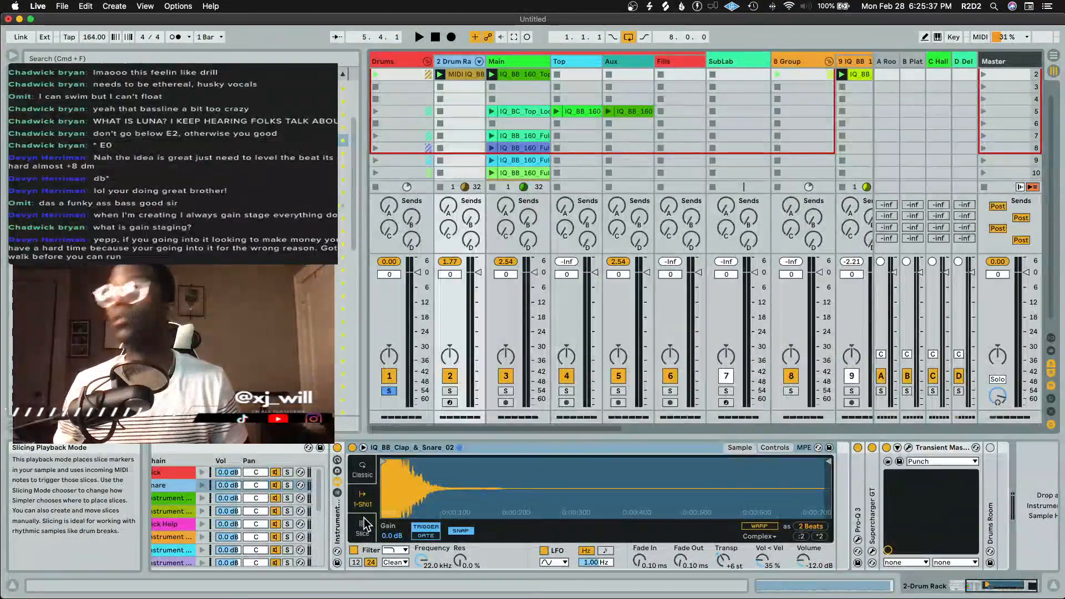
left_click(445, 402)
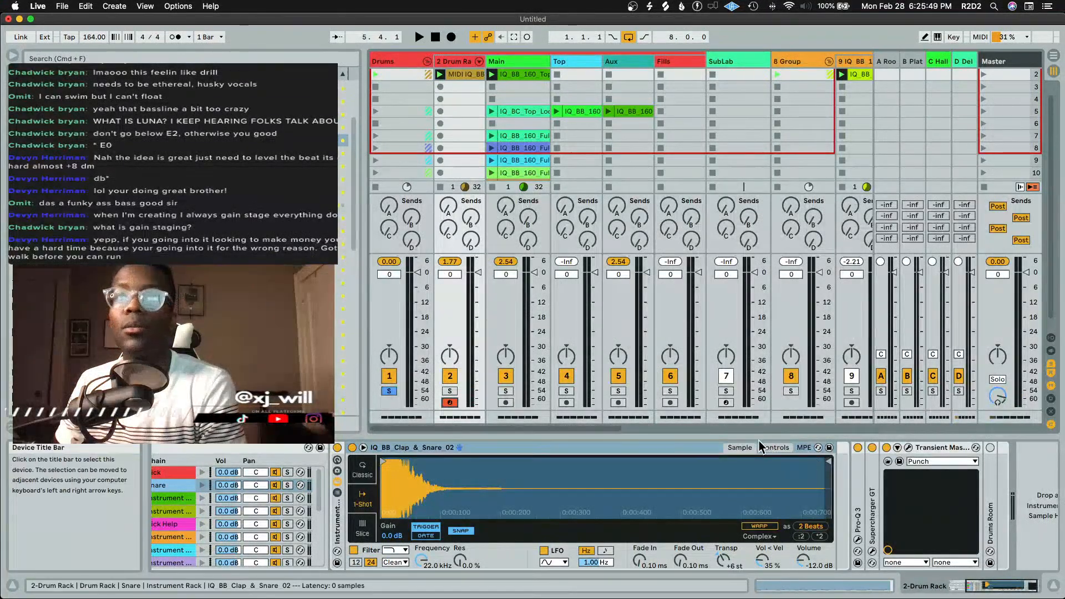
left_click(773, 448)
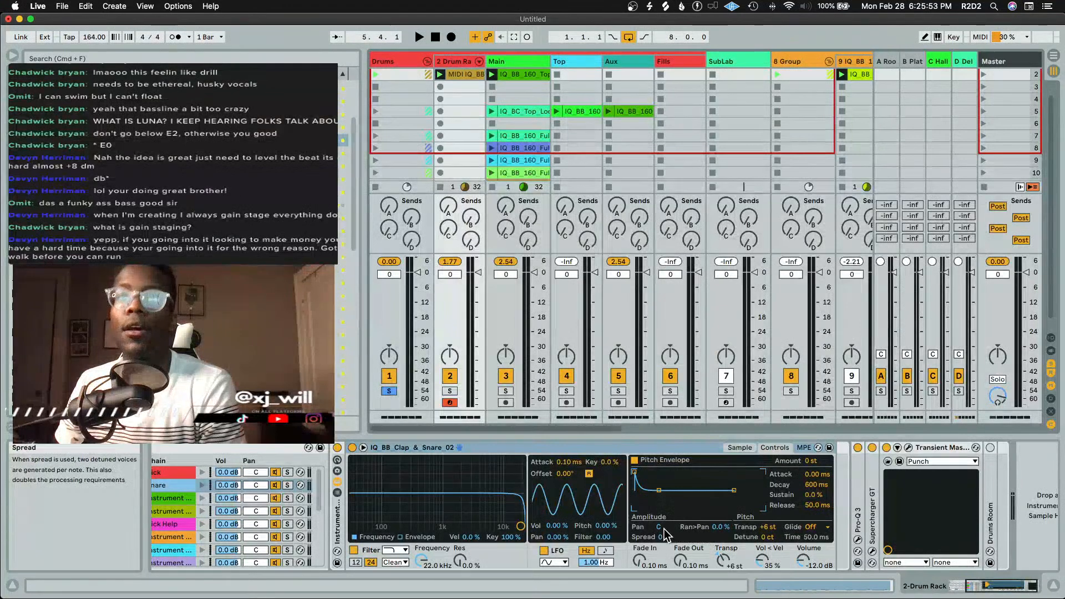
left_click_drag(725, 528, 725, 530)
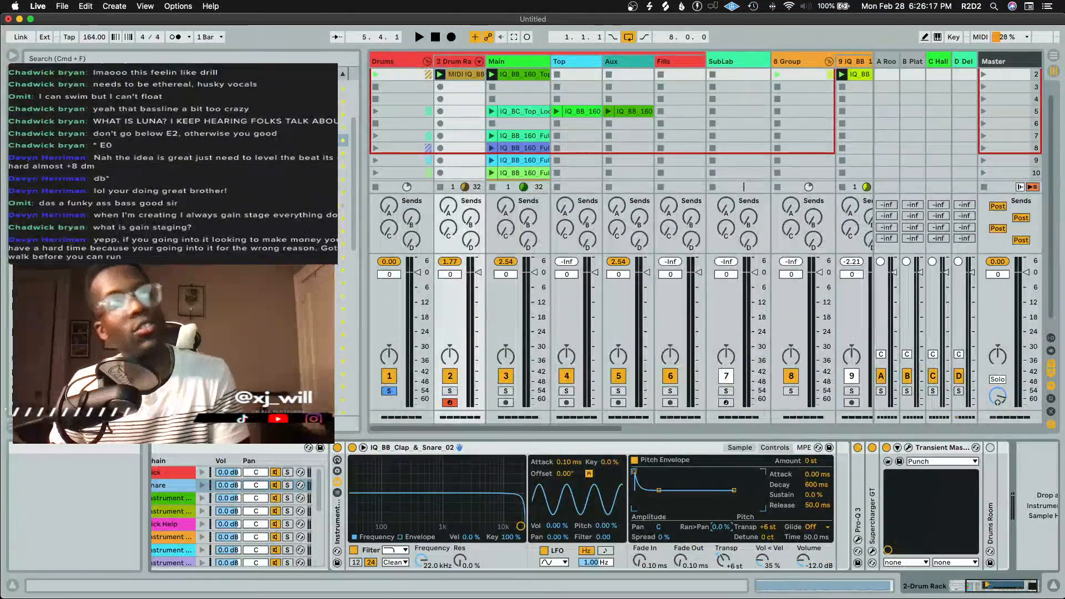
Play the soloed drums and unfold the 2-Drum Rack's chains in the mixer to check the kick and snare levels
key("space")
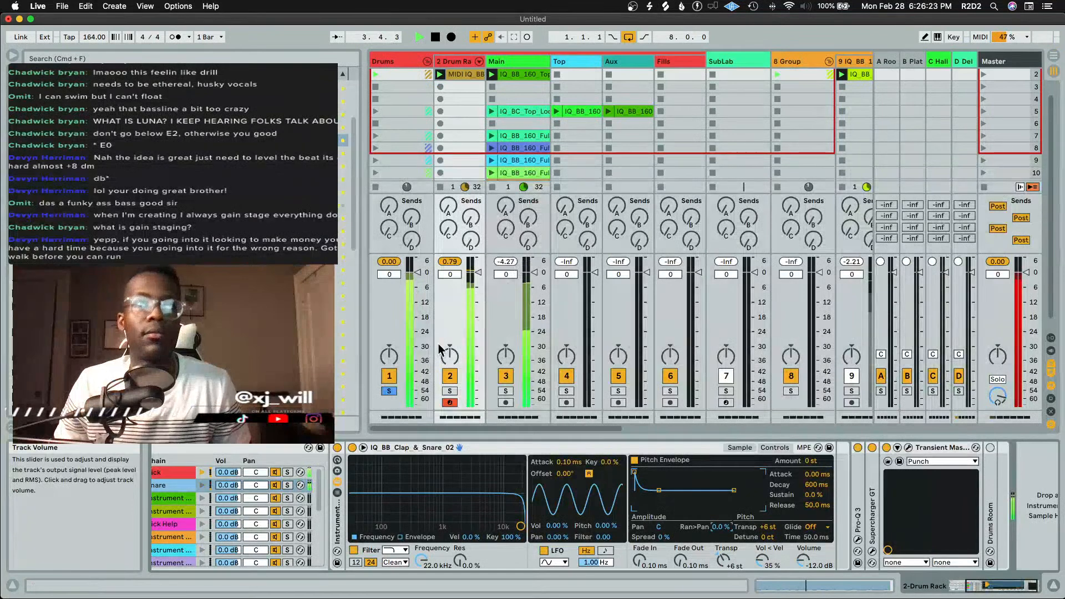
key("space")
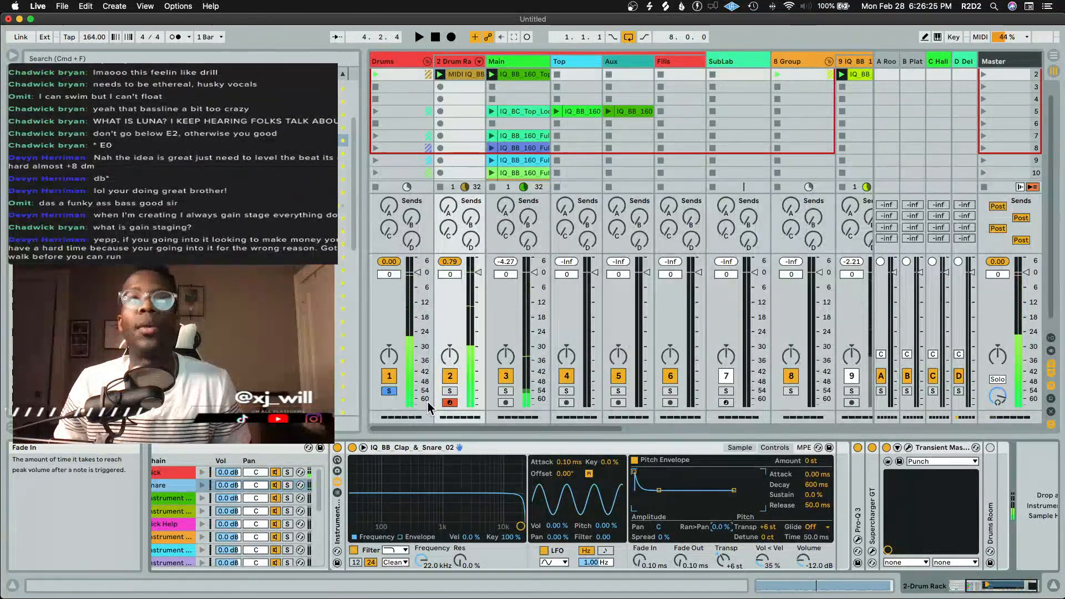
left_click(479, 62)
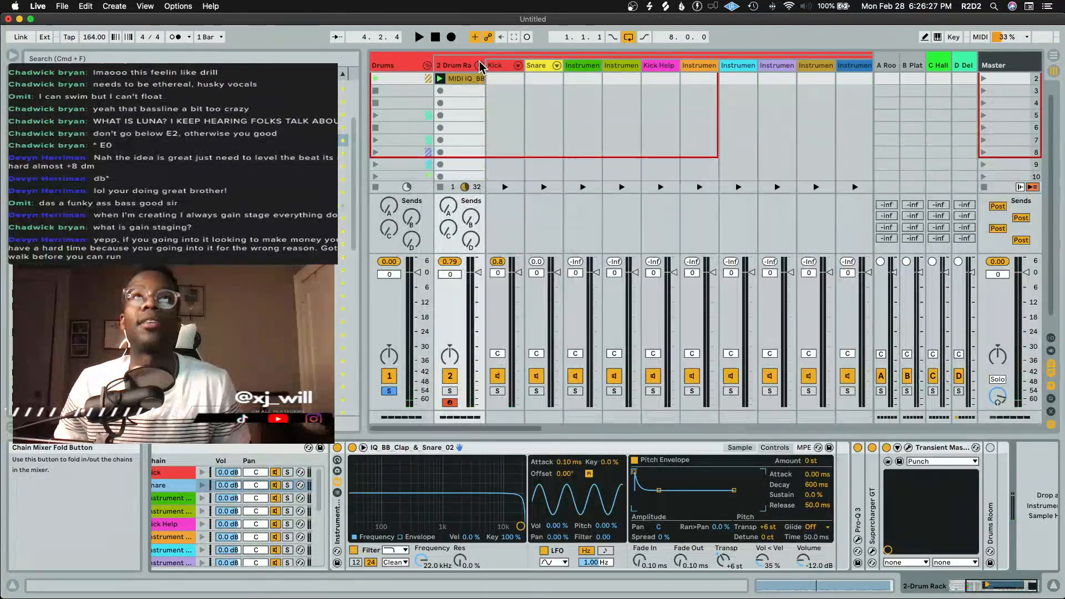
key("space")
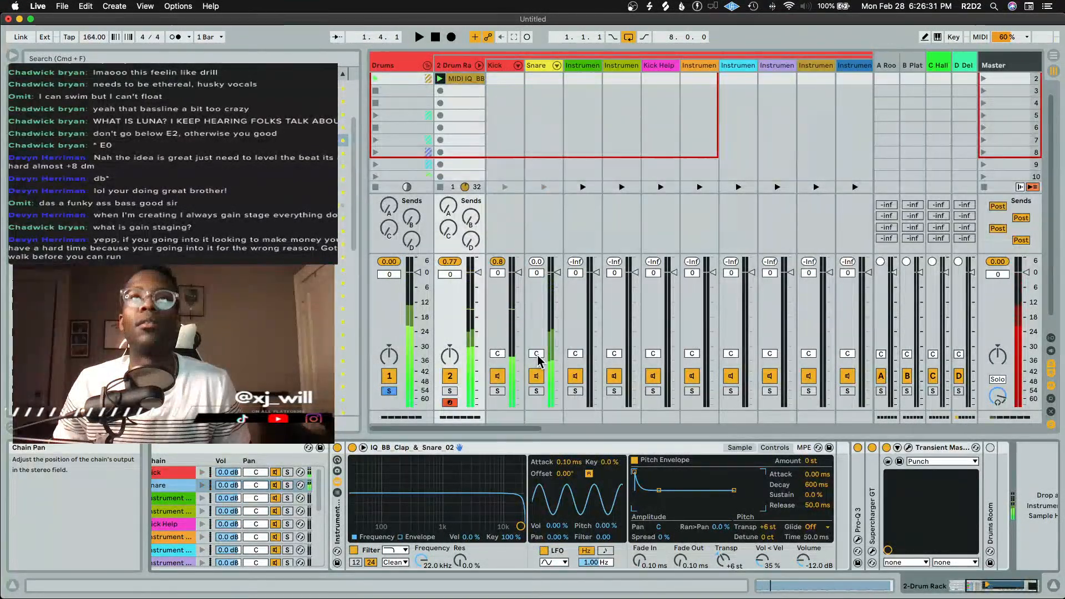
Reset the Snare chain's pan to center, add the Mono Utility device to the end of that chain, and play the drums
left_click(536, 354)
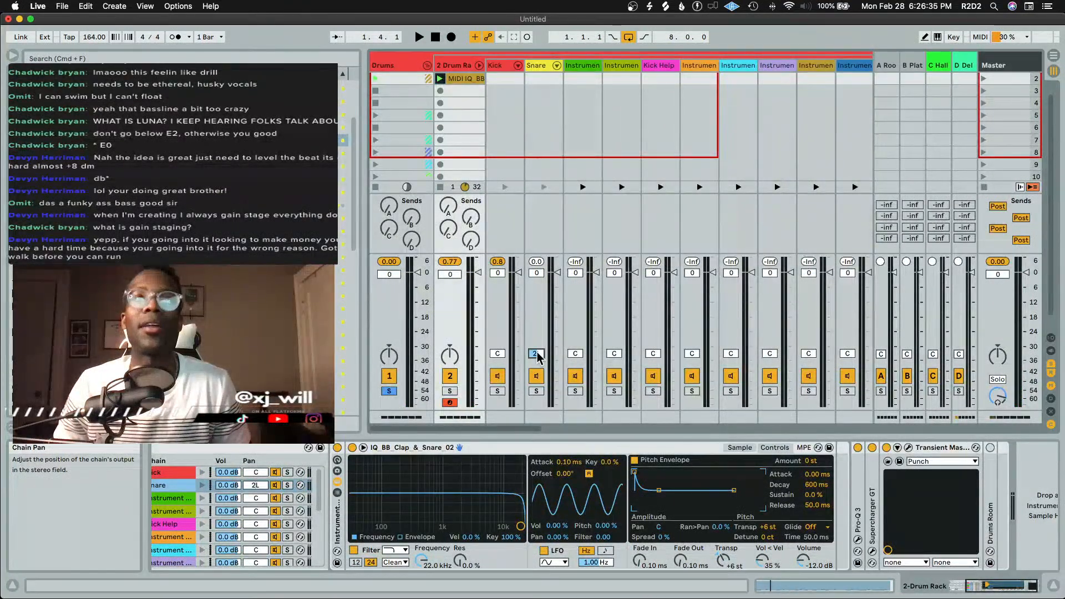
key("Delete")
left_click(542, 71)
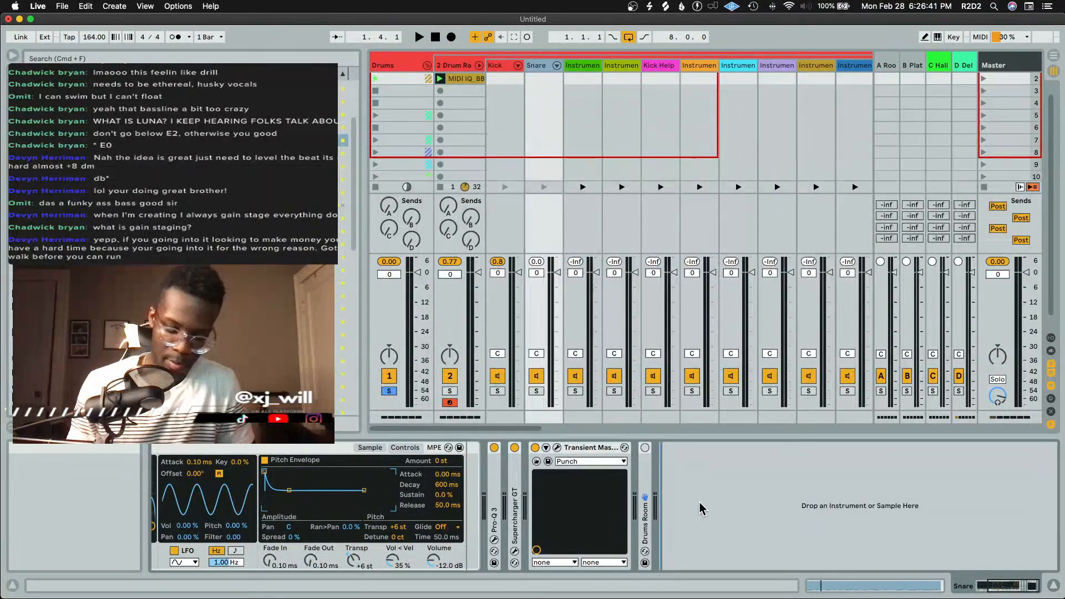
key("super+v")
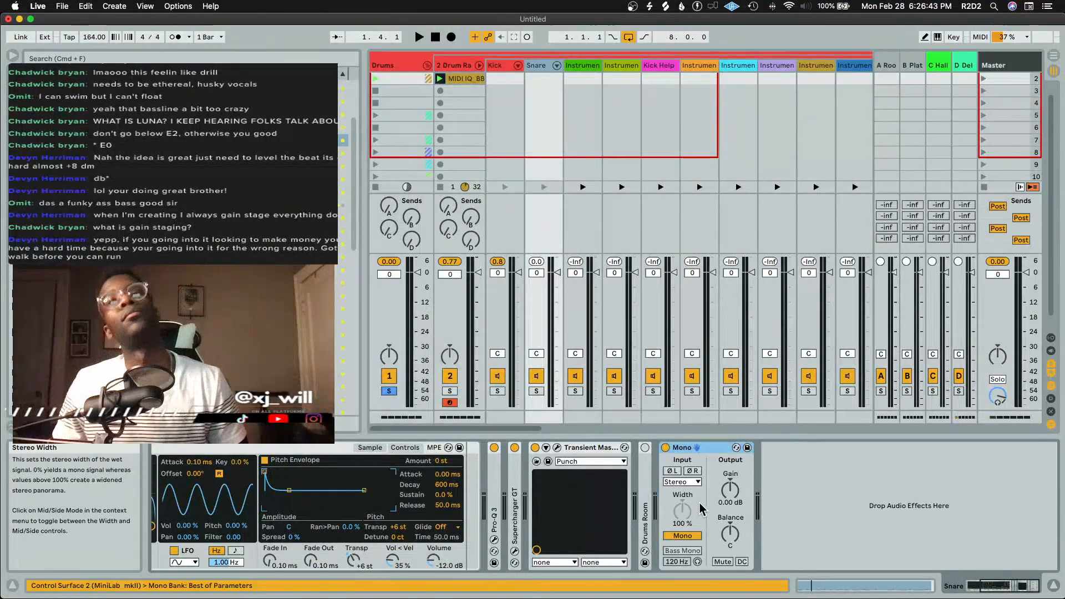
key("space")
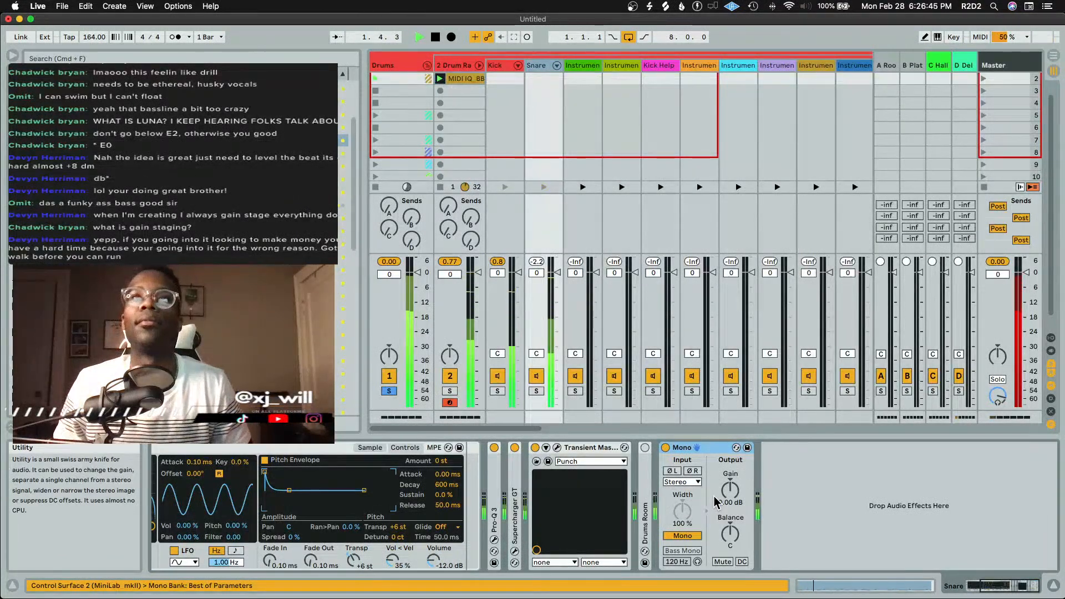
Fold the 2-Drum Rack chains and the Drums group, unsolo the drums, and listen to the full beat
key("space")
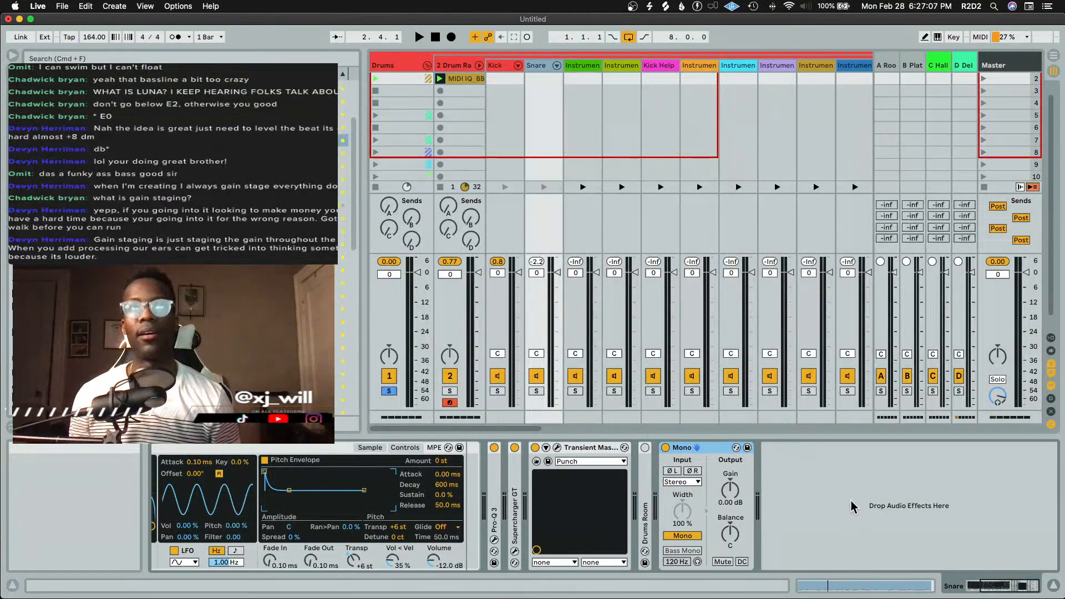
left_click(478, 65)
key("space")
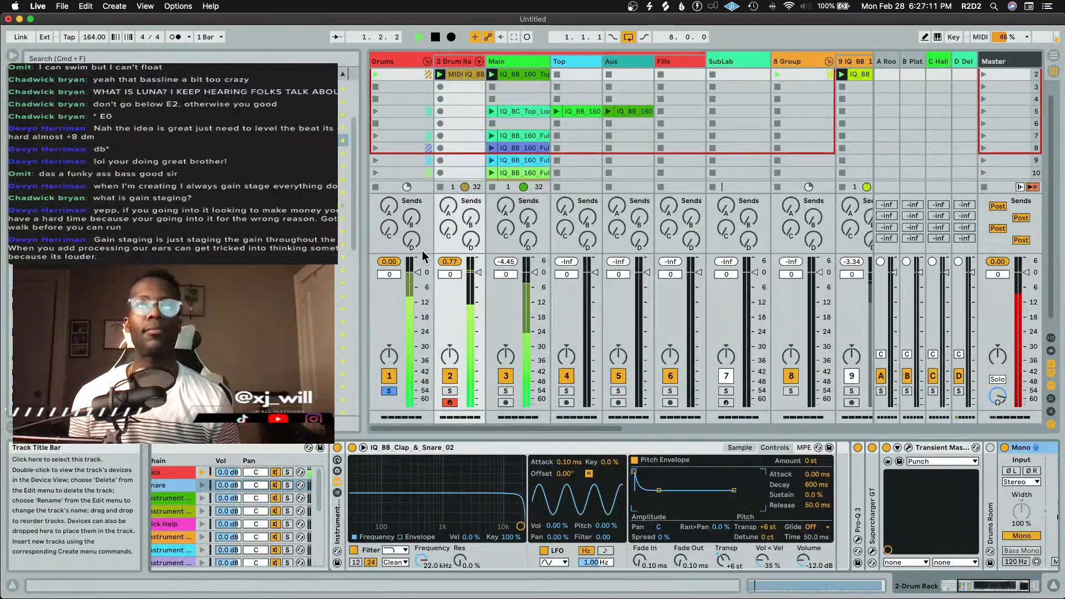
left_click(389, 391)
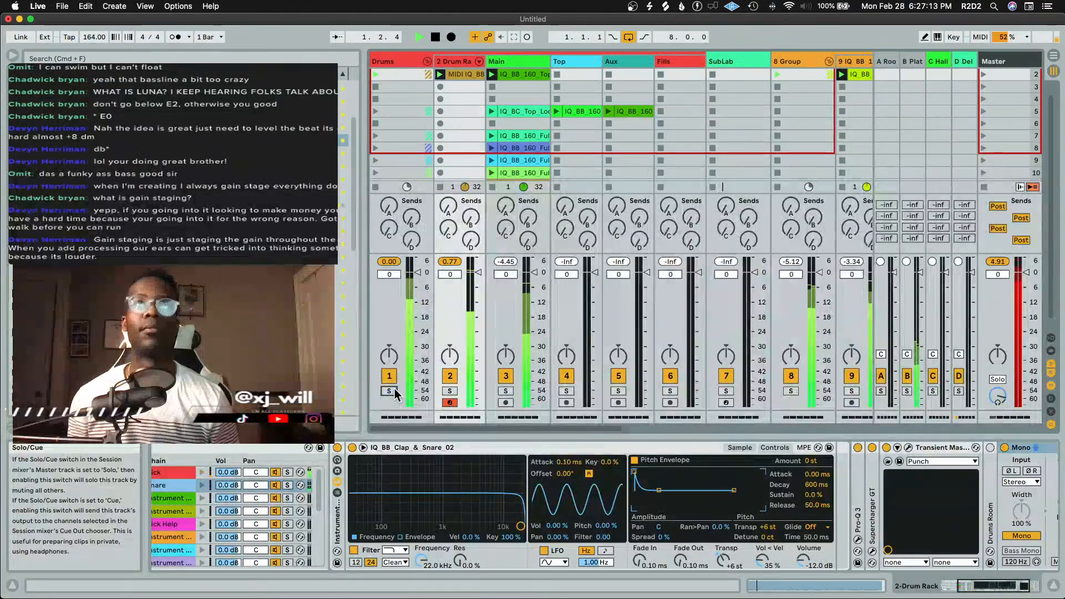
left_click(426, 61)
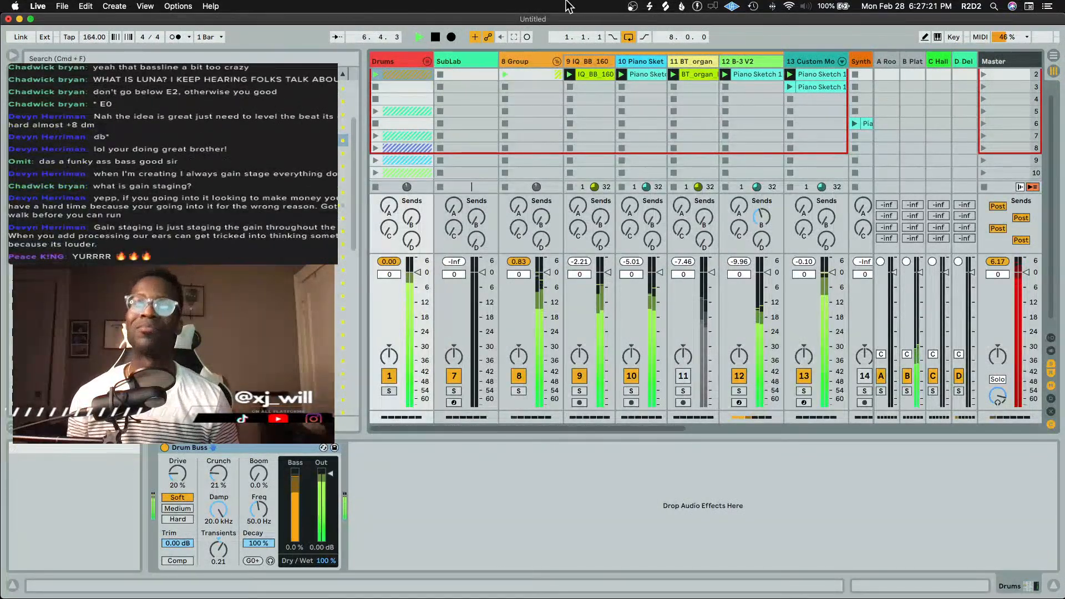
key("space")
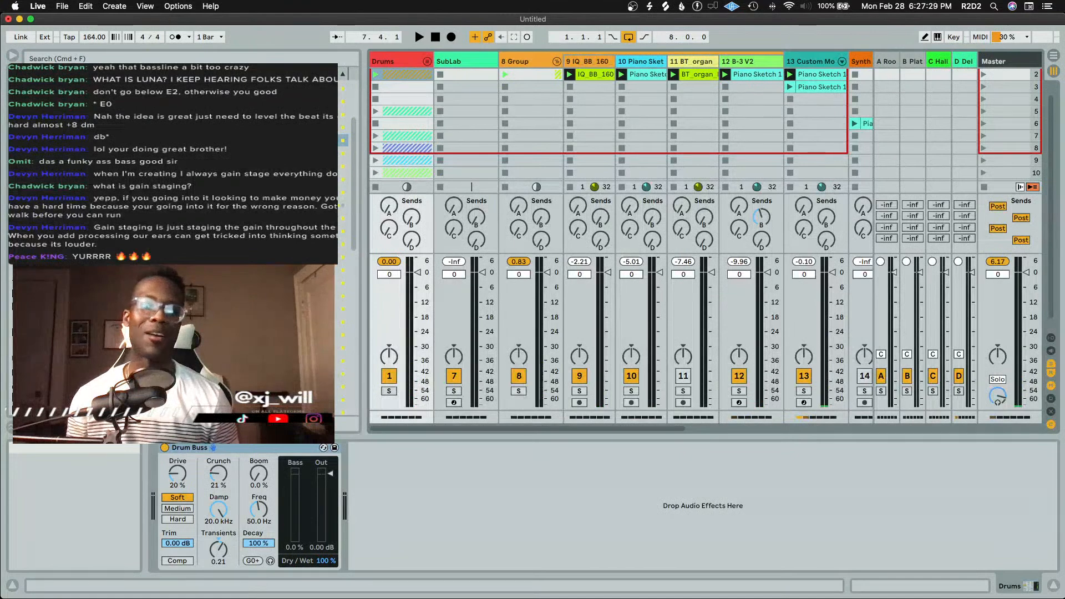
Play the beat with the B-3 V2 track soloed to hear that part on its own
key("space")
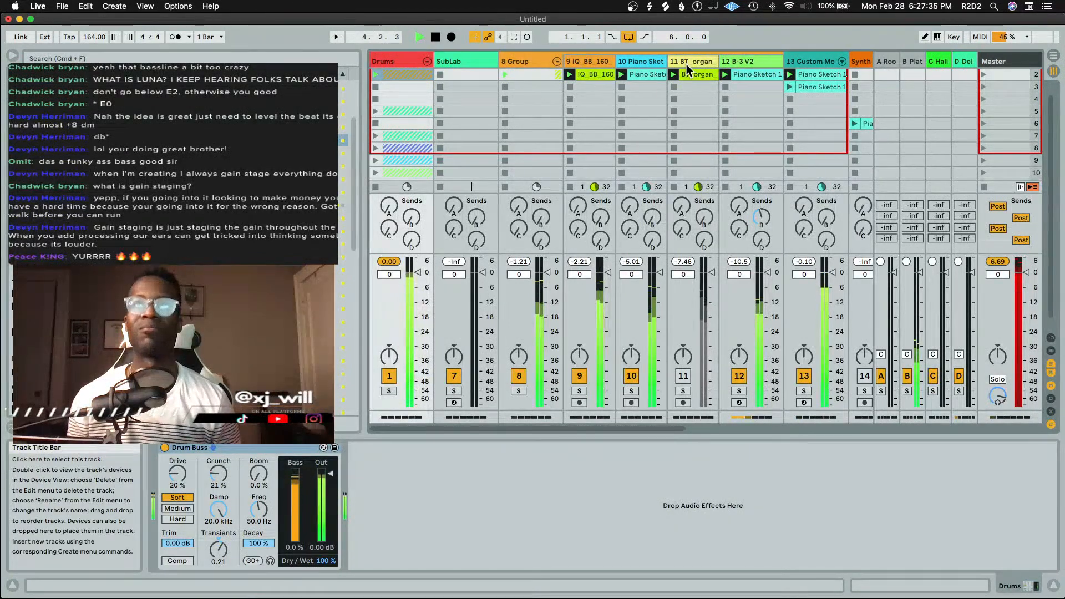
left_click(739, 391)
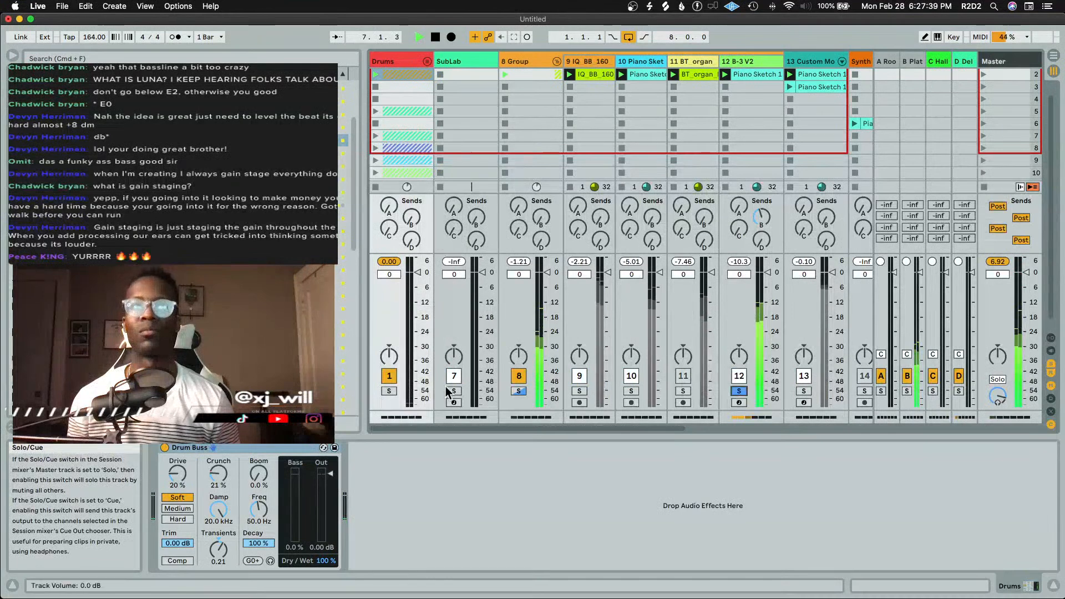
key("space")
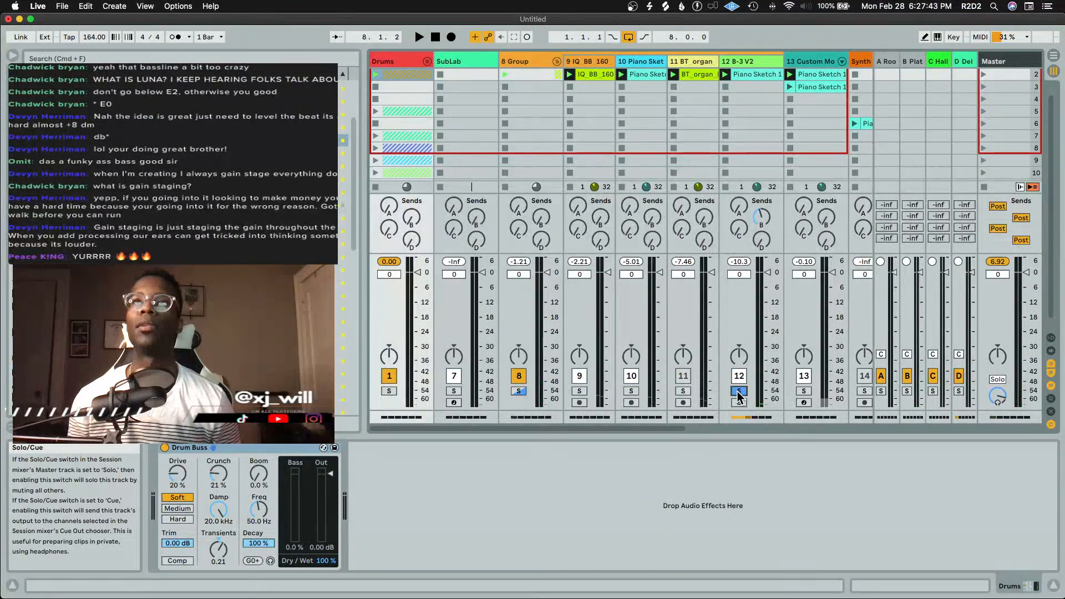
Solo the Piano Sketch track while playing and move it out of the melodic group to sit right after SubLab
left_click(632, 390)
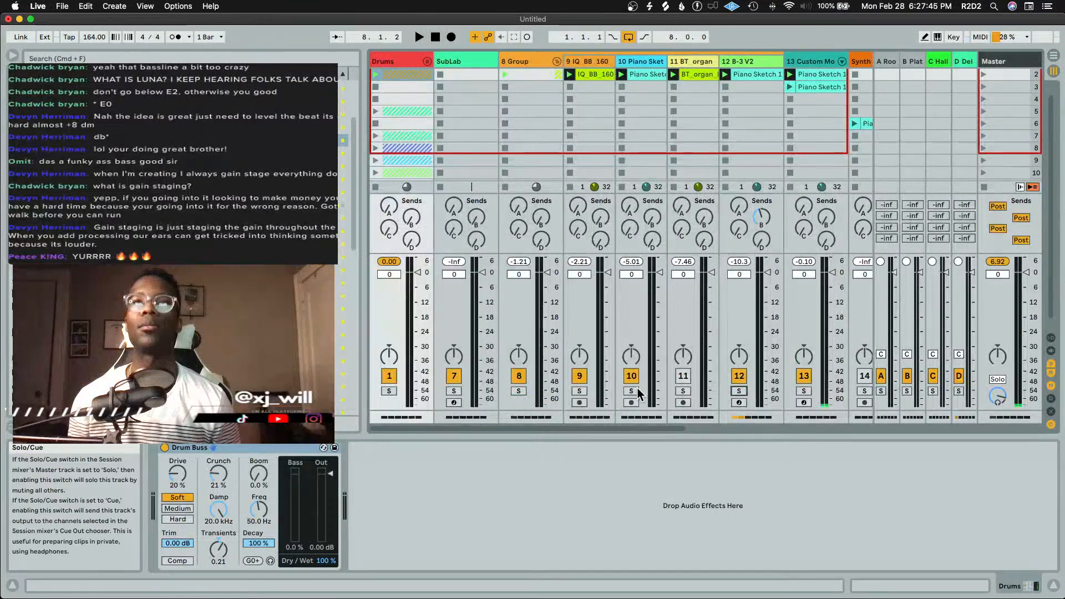
key("space")
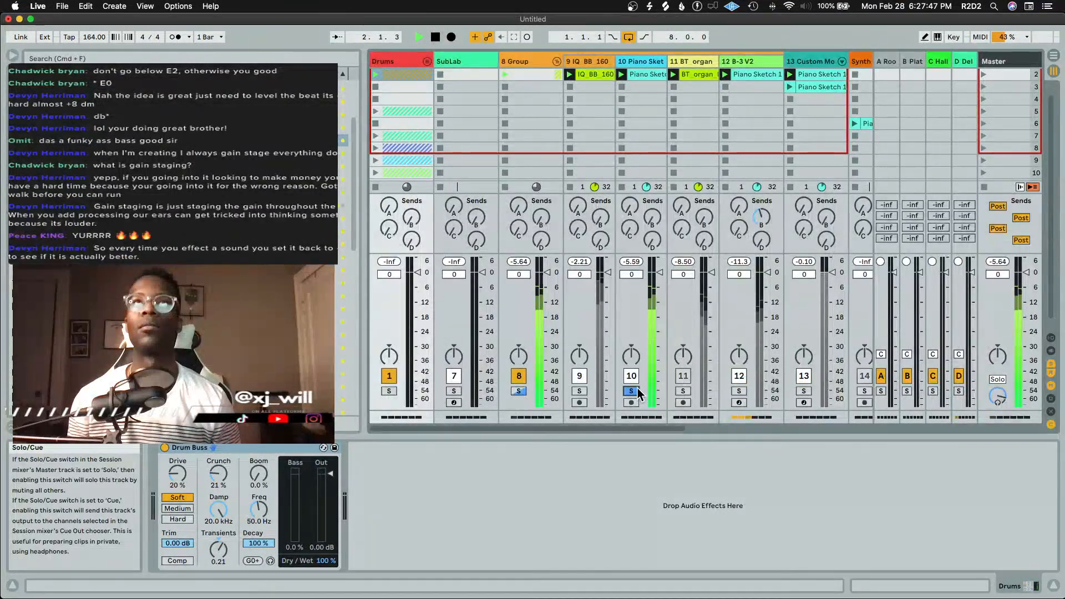
key("space")
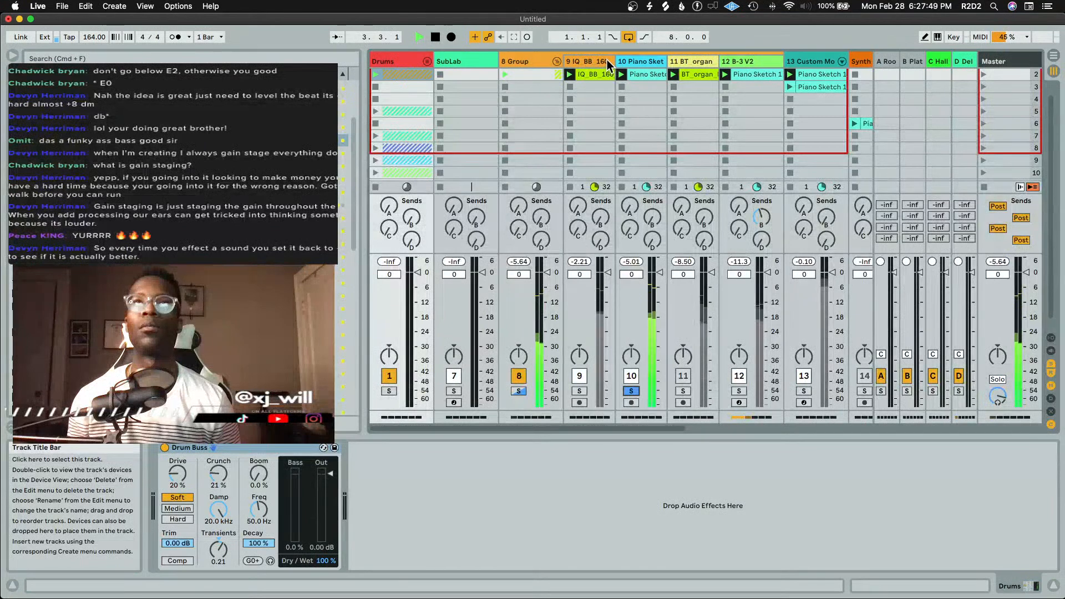
mouse_move(642, 60)
left_mouse_down()
mouse_move(485, 61)
mouse_move(500, 59)
left_mouse_up()
key("space")
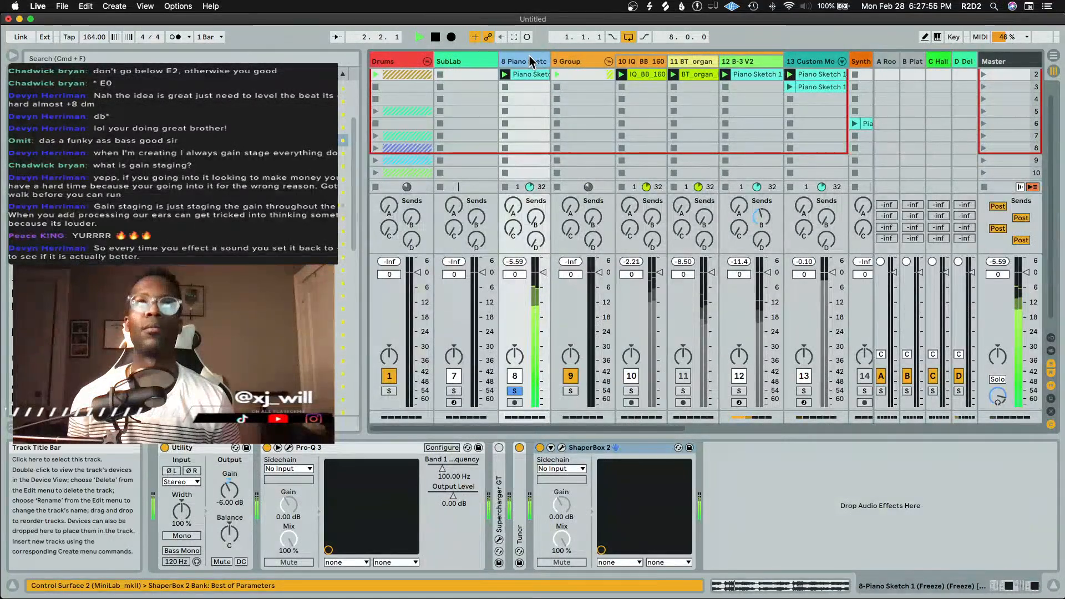
Transpose the Piano Sketch 1 clip up 12 semitones and listen to it
double_click(527, 72)
key("space")
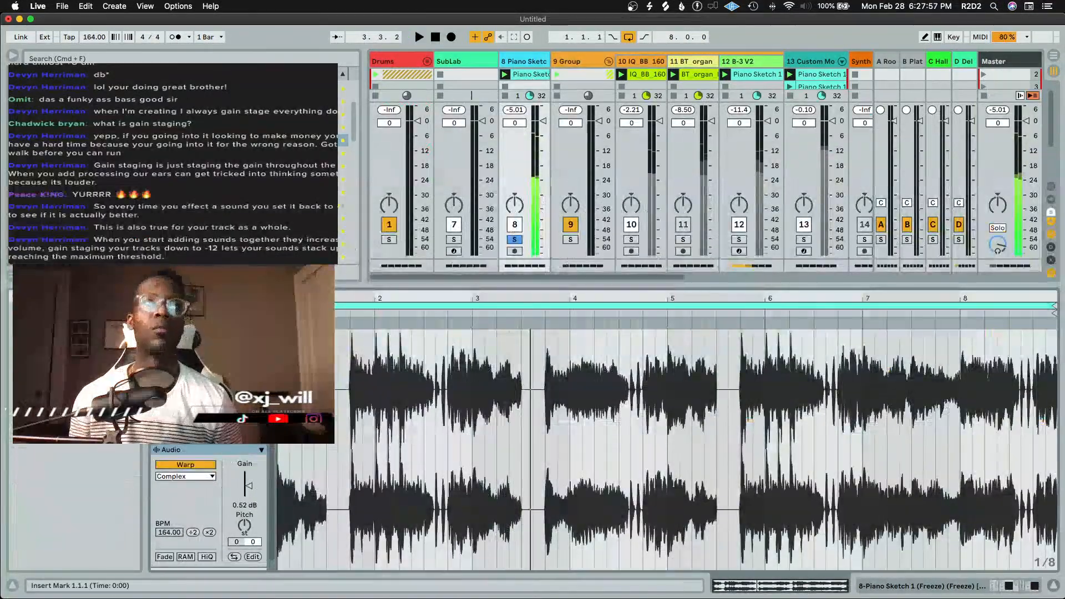
left_click_drag(244, 524, 244, 525)
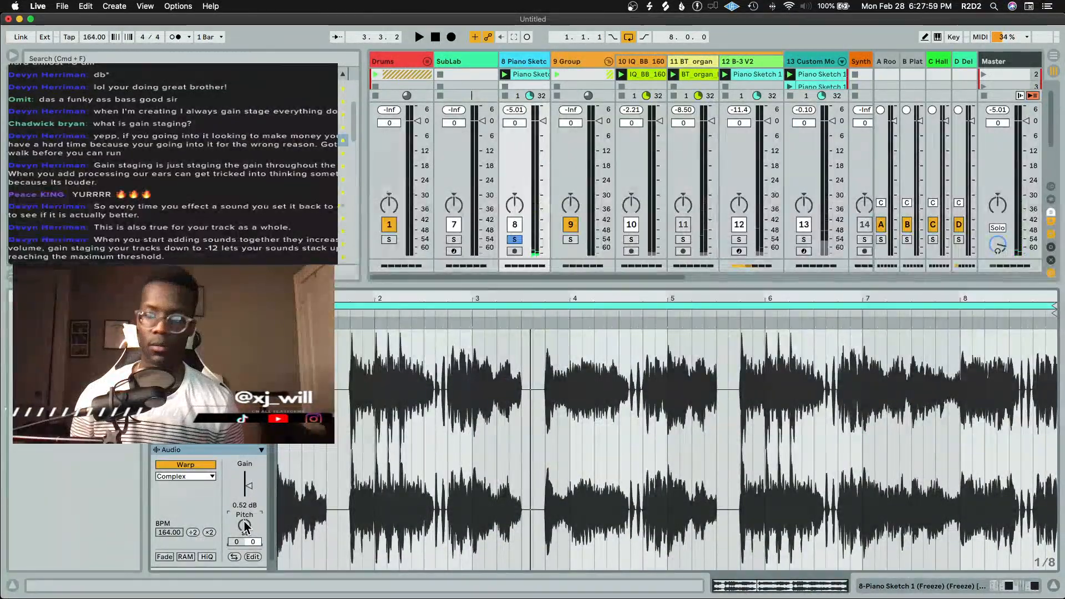
key("space")
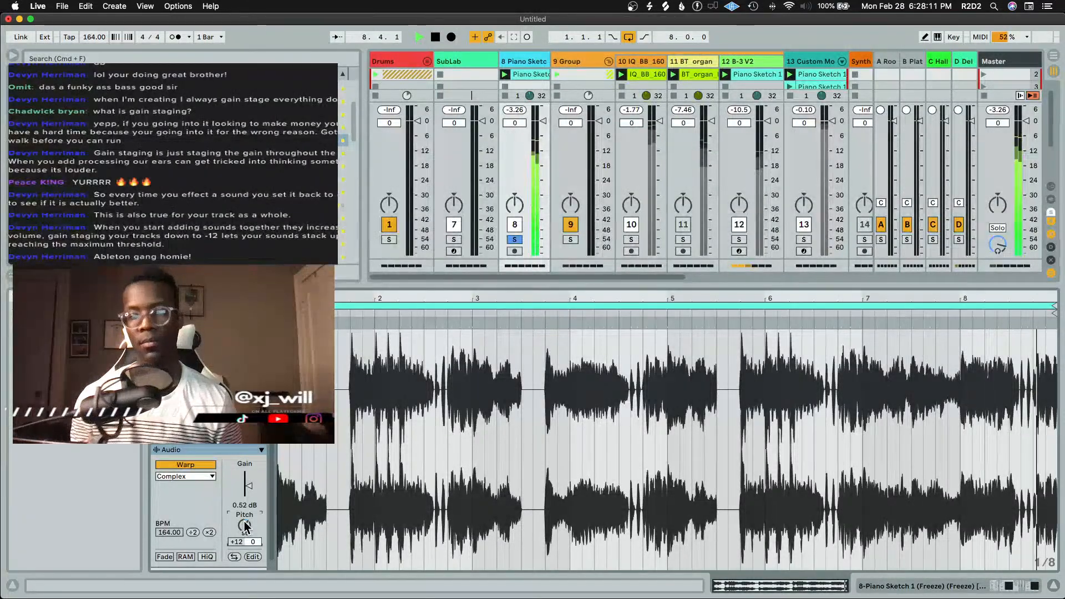
key("space")
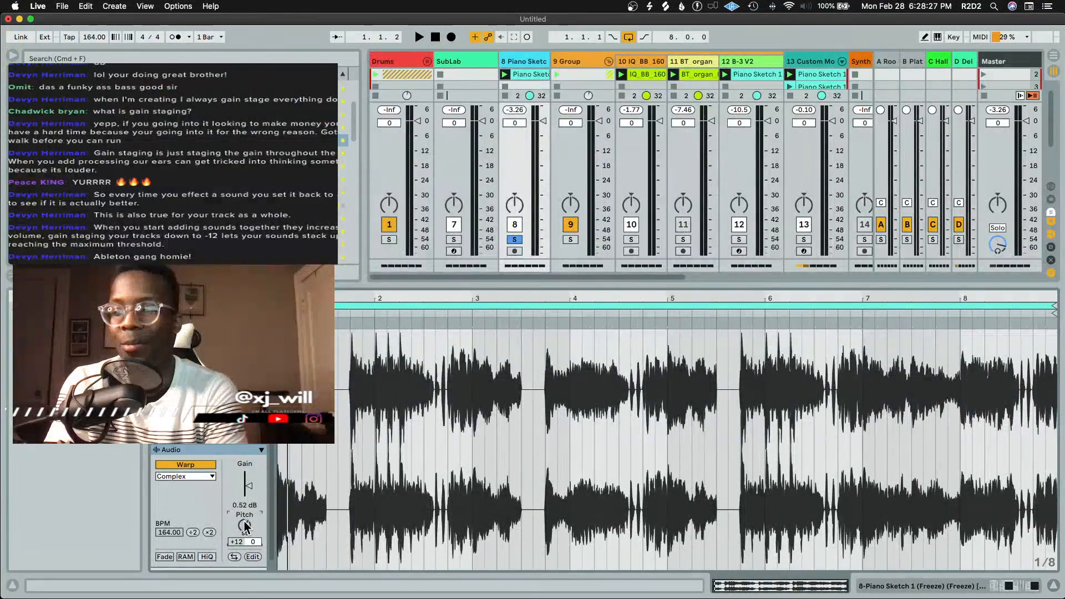
Search the browser for "alt" and add Little AlterBoy to the end of the Piano Sketch track's device chain
key("shift+Tab")
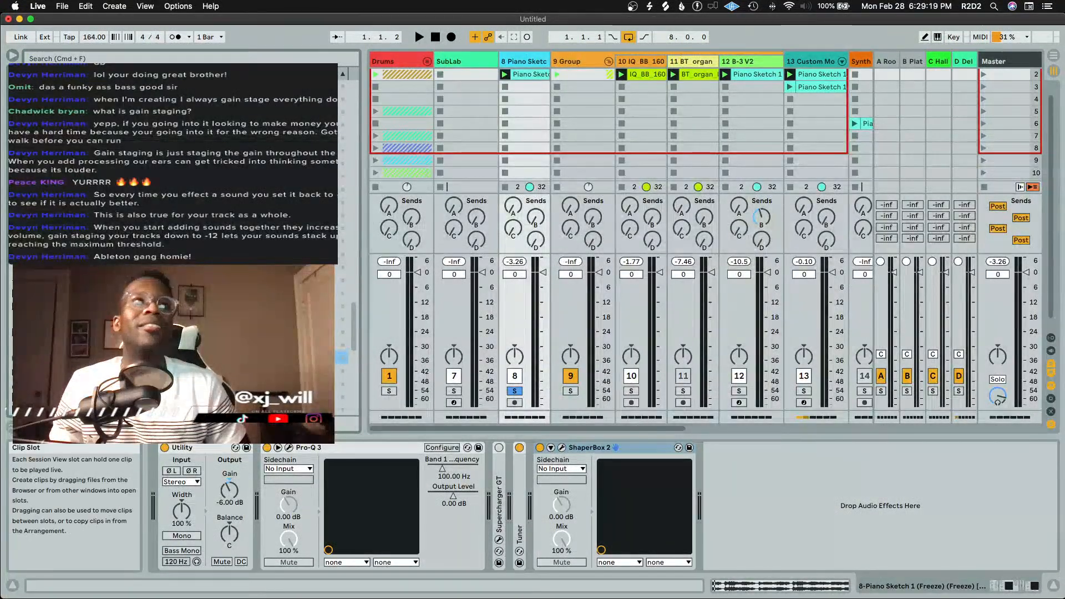
left_click(185, 58)
type("a")
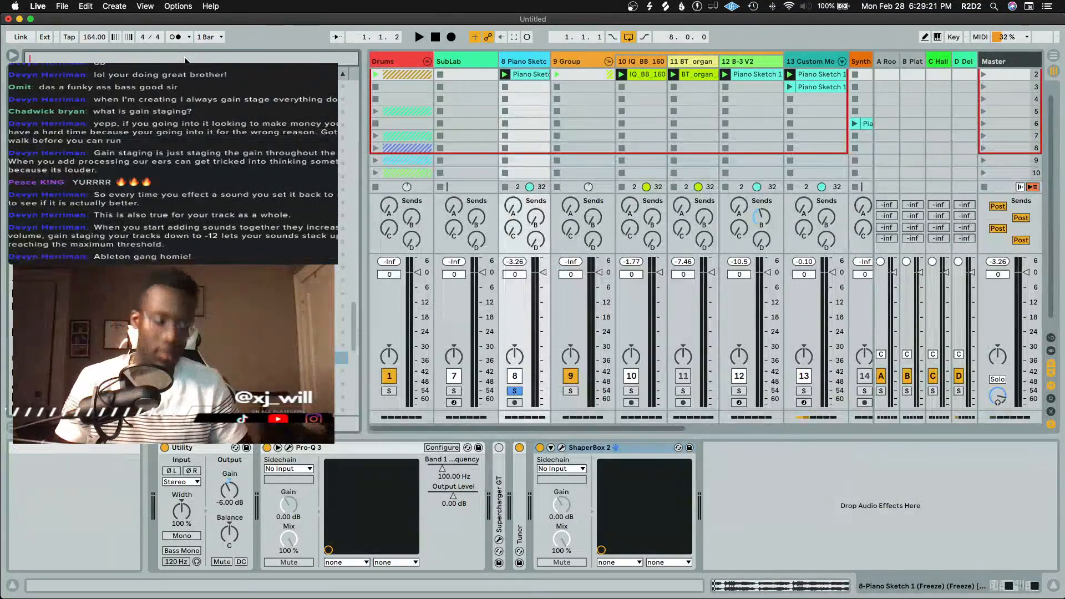
type("lt")
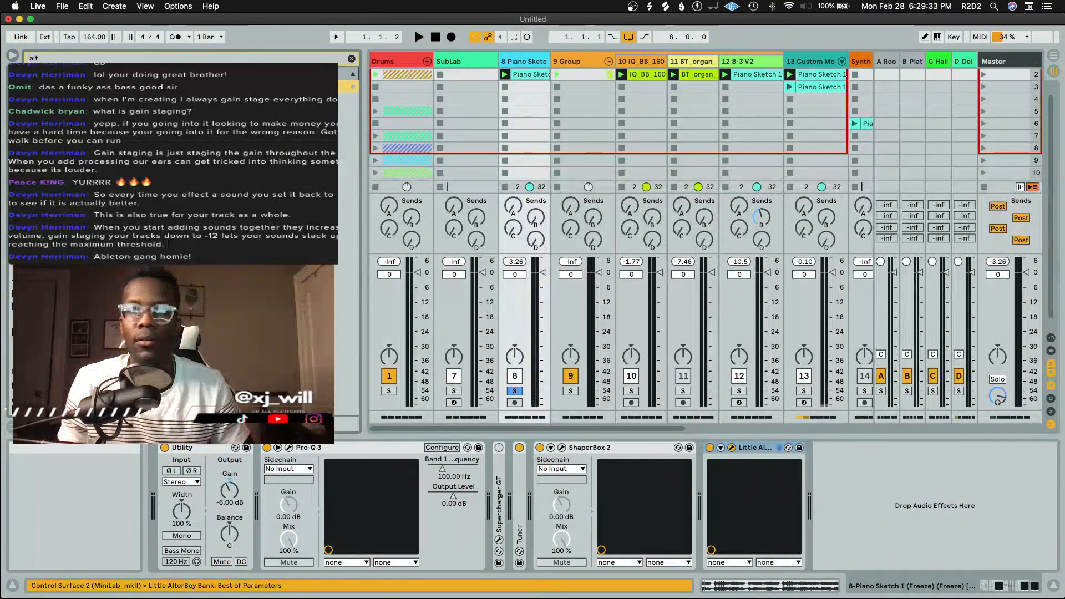
left_click_drag(571, 447, 744, 230)
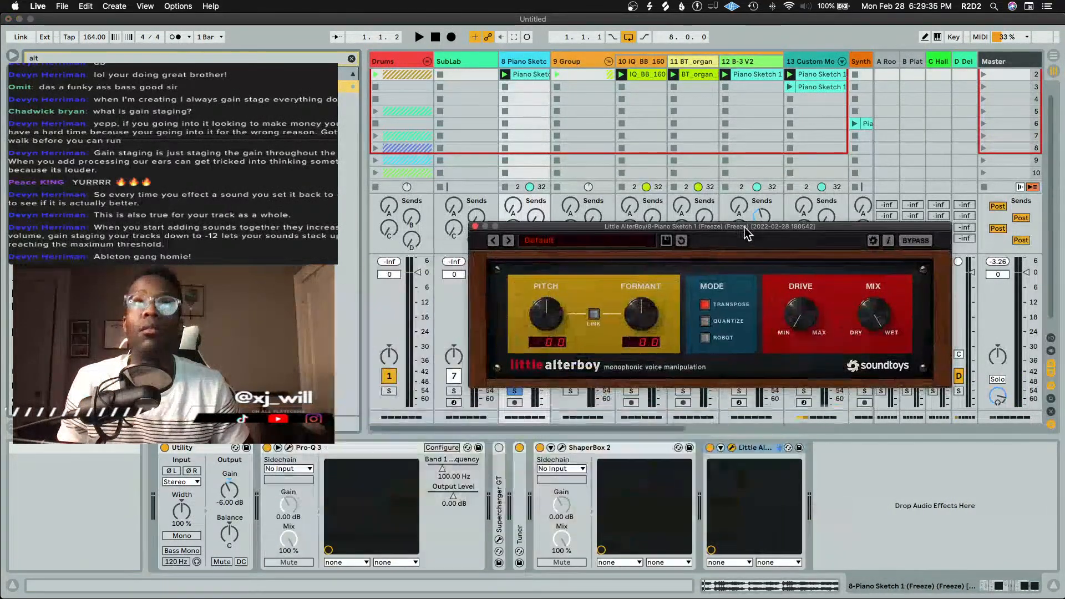
Reset the piano clip's transposition to 0, and link Little AlterBoy's pitch and formant at 12
double_click(537, 81)
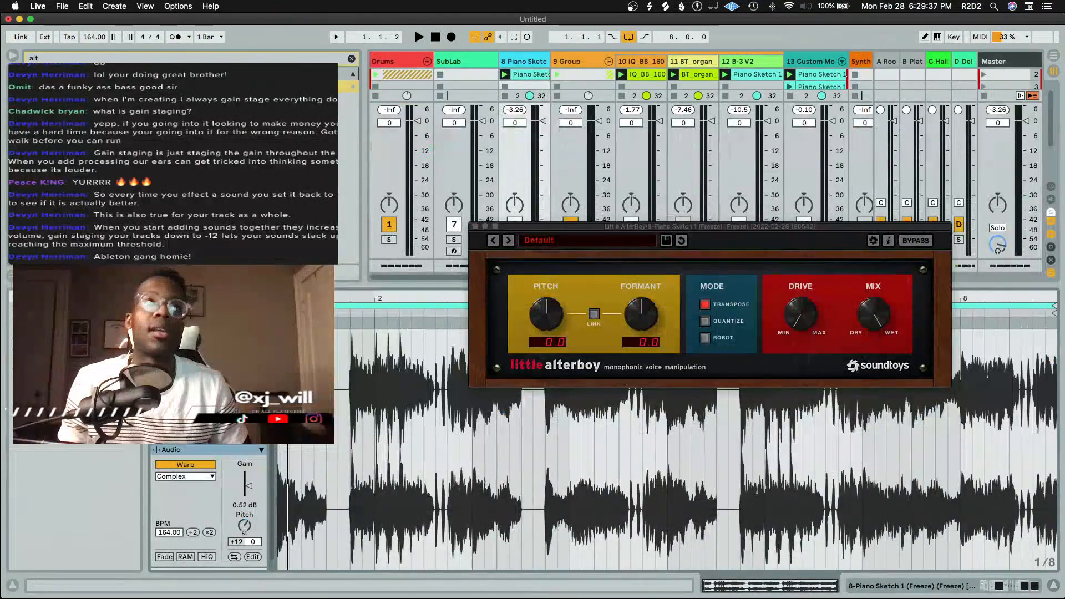
double_click(246, 524)
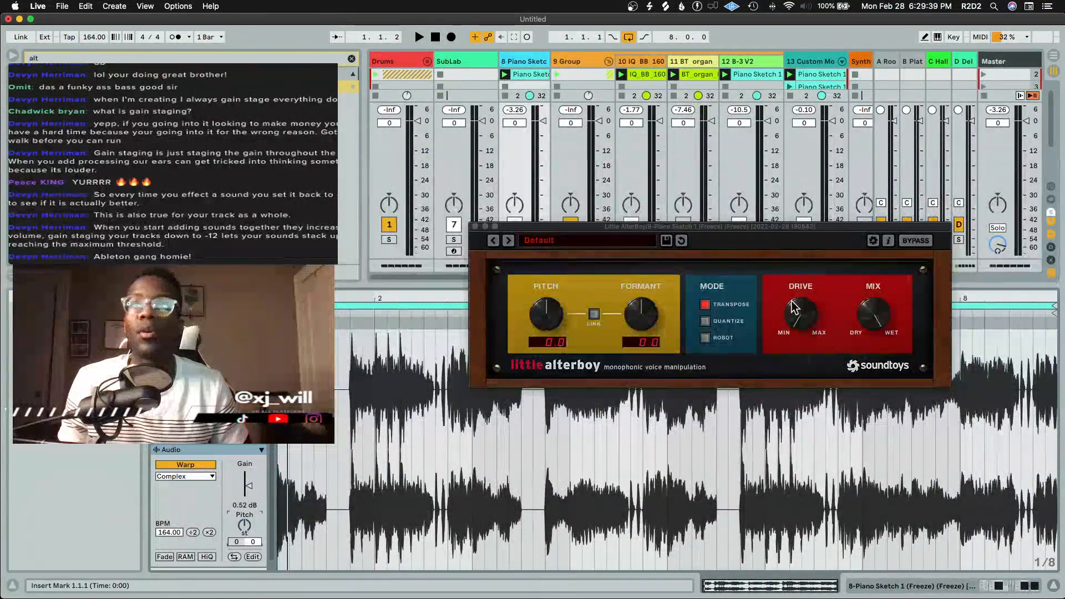
left_click(593, 314)
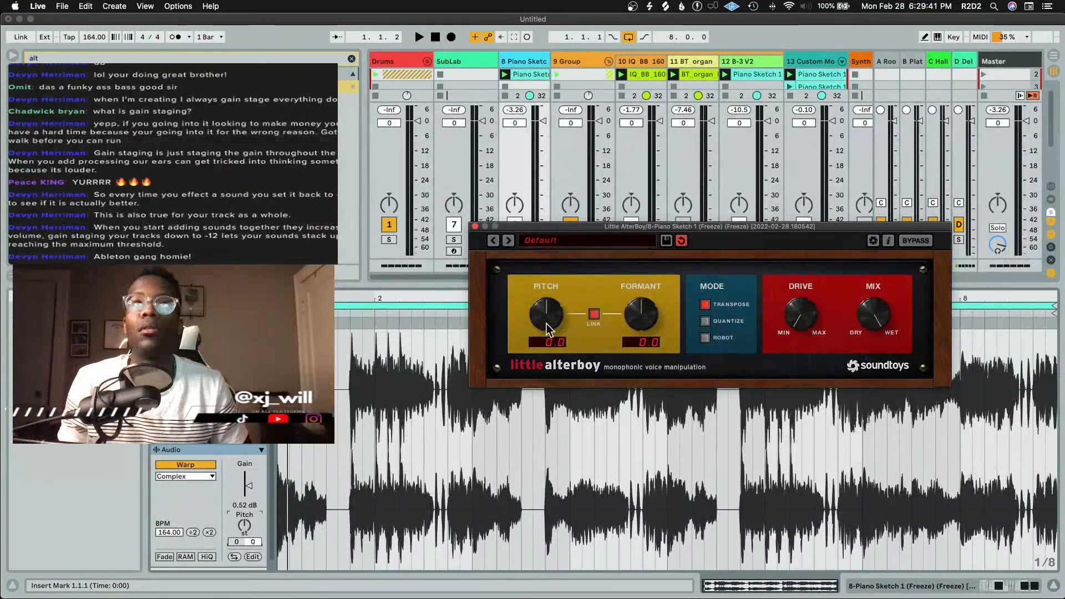
left_click_drag(538, 322, 541, 277)
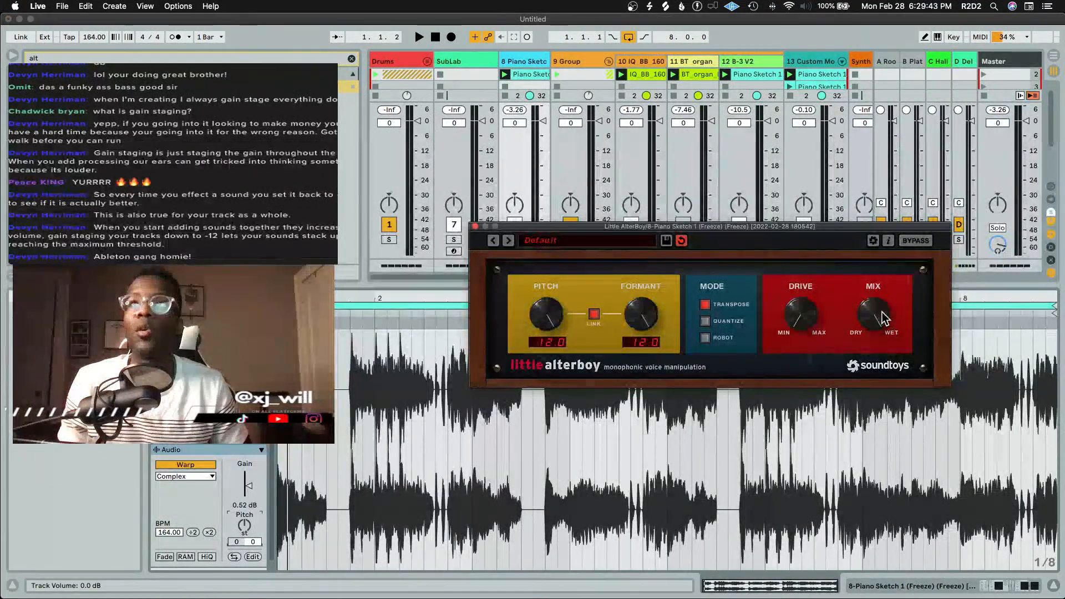
Lower Little AlterBoy's mix and raise its drive slightly while playing the piano, and return to the track's device chain
left_click_drag(882, 333, 879, 370)
key("space")
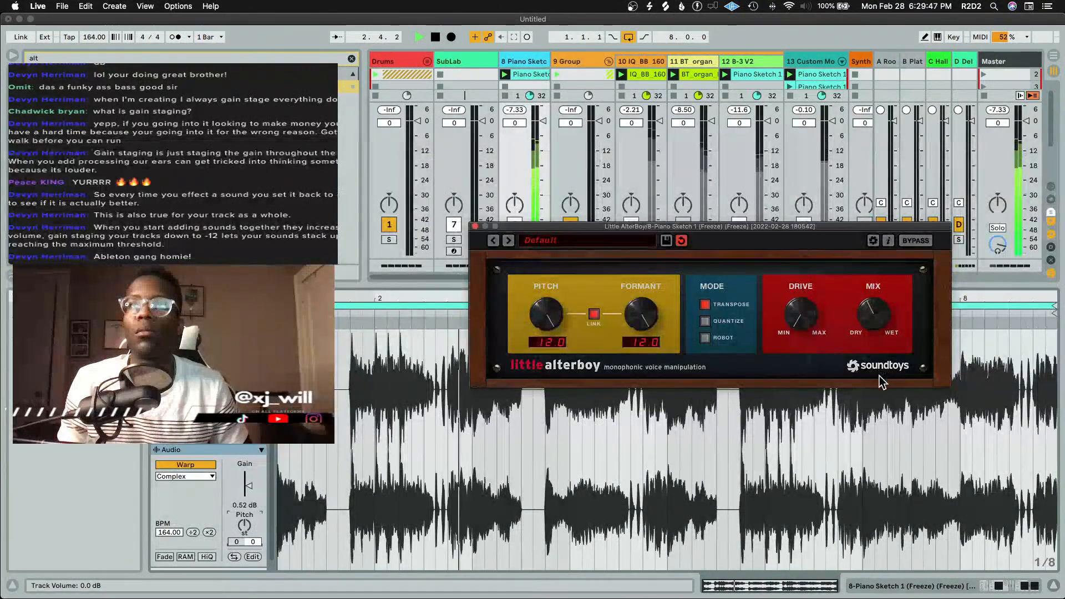
left_click_drag(804, 337, 799, 302)
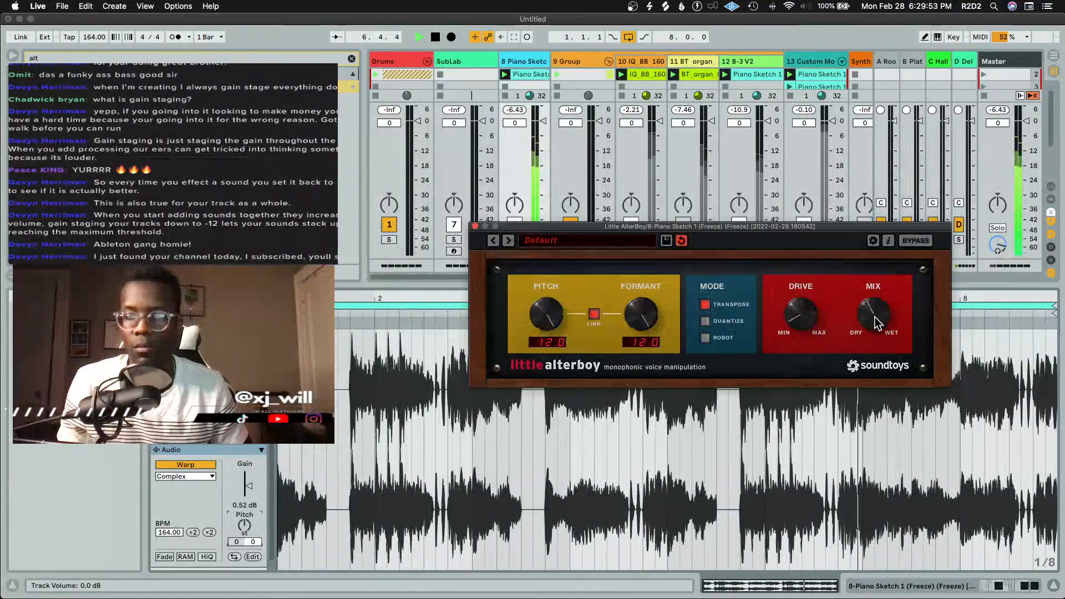
key("space")
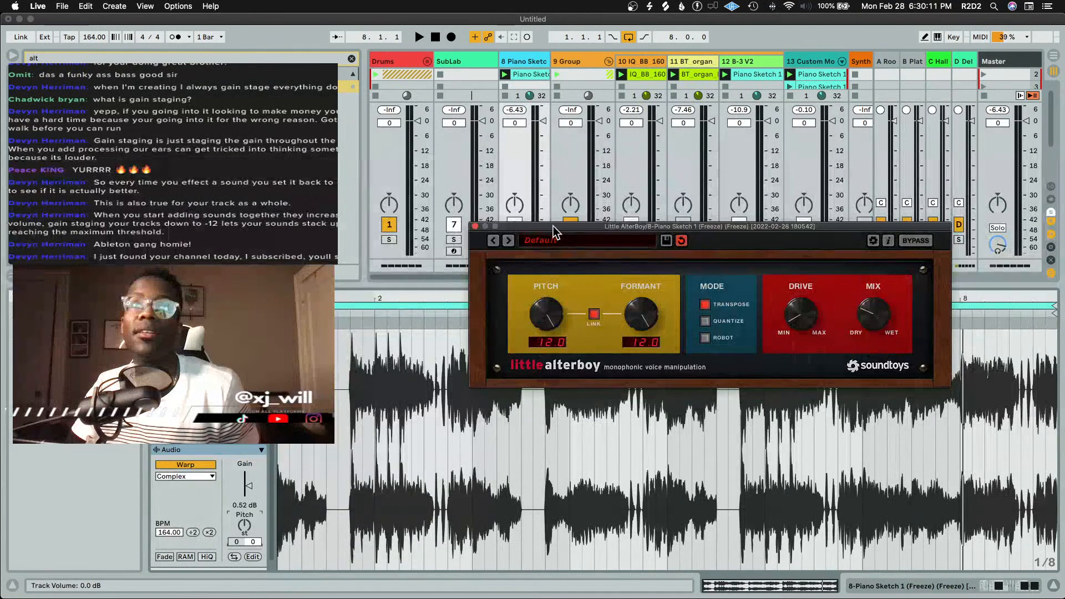
left_click(474, 227)
key("shift+Tab")
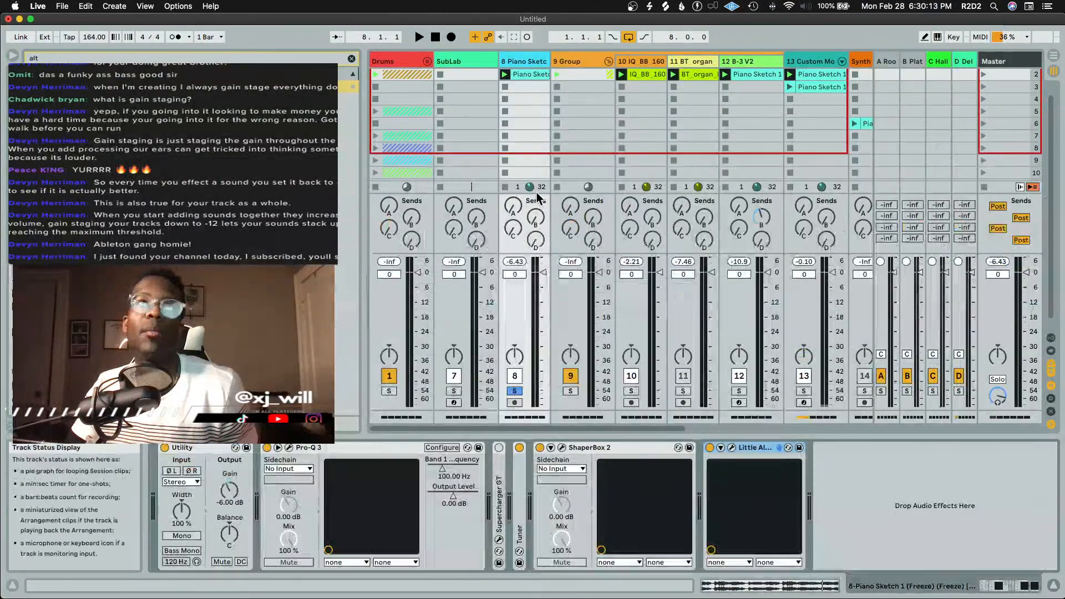
Play the piano with the Moog bass on track 13 soloed alongside it, and reset the piano track's peak level
key("space")
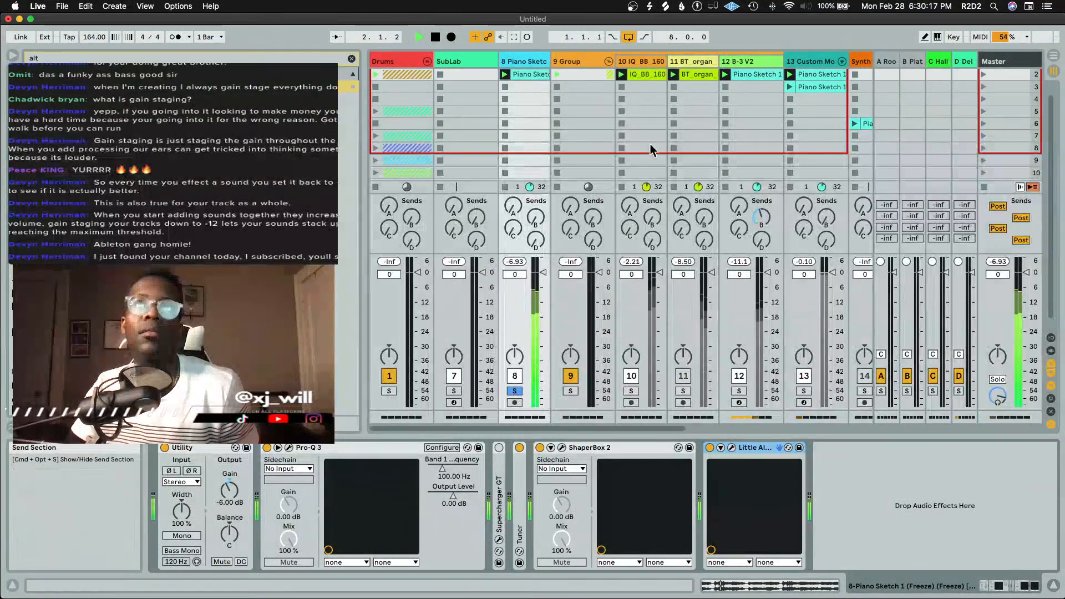
left_click(804, 391)
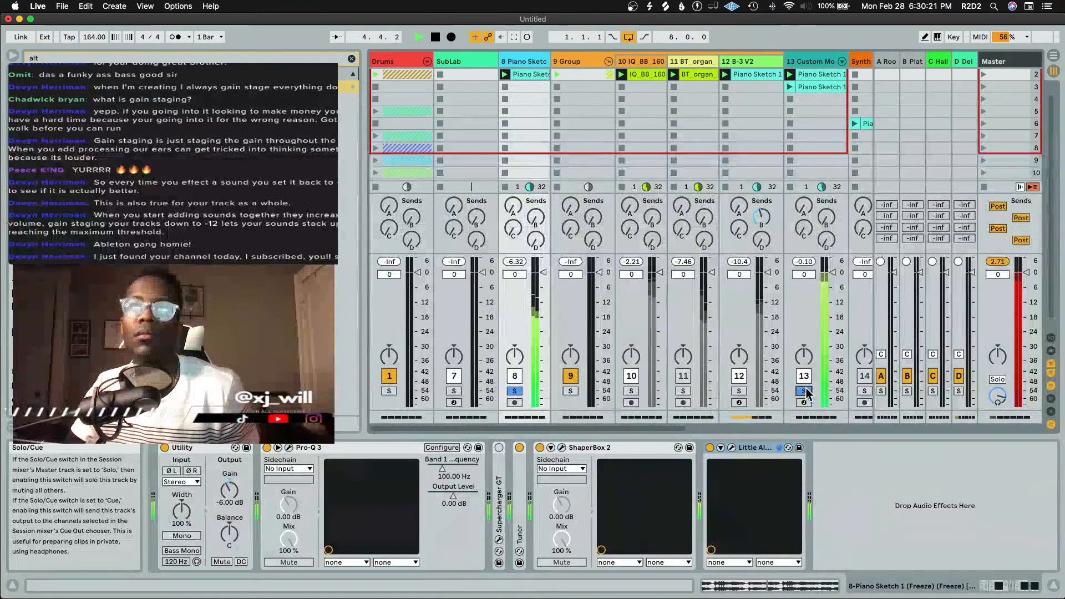
left_click(517, 261)
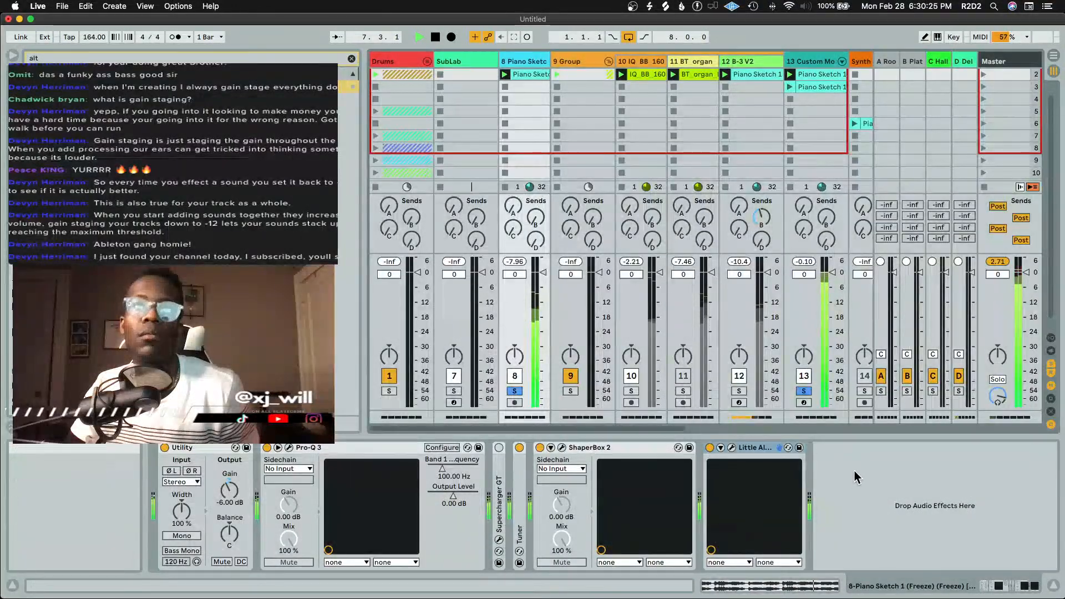
Add the Decap Sat rack to the end of the piano track's chain and deactivate Little AlterBoy for playback
key("space")
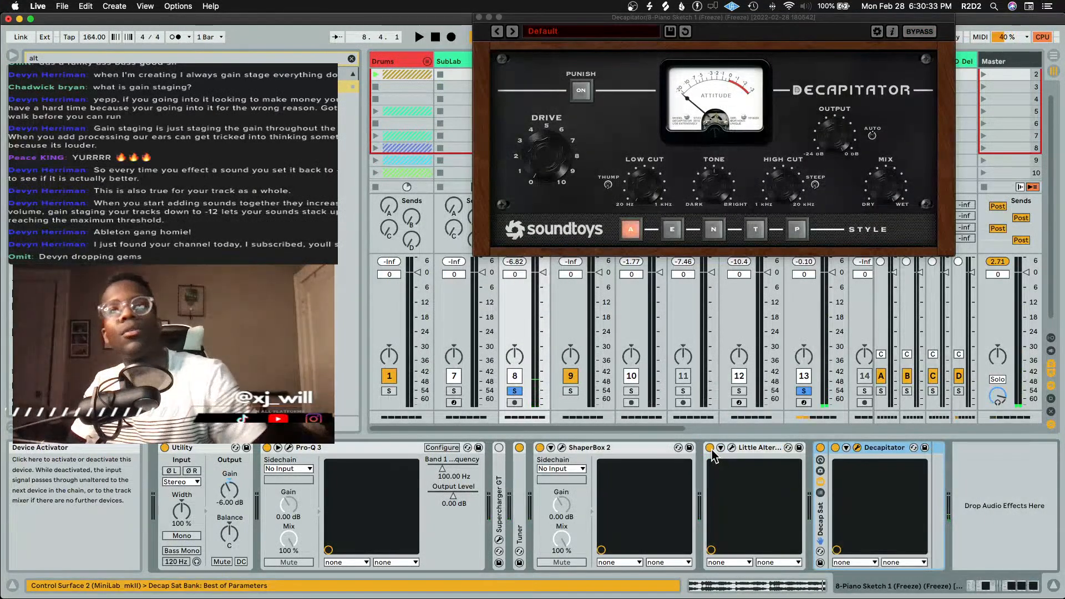
left_click(709, 448)
key("space")
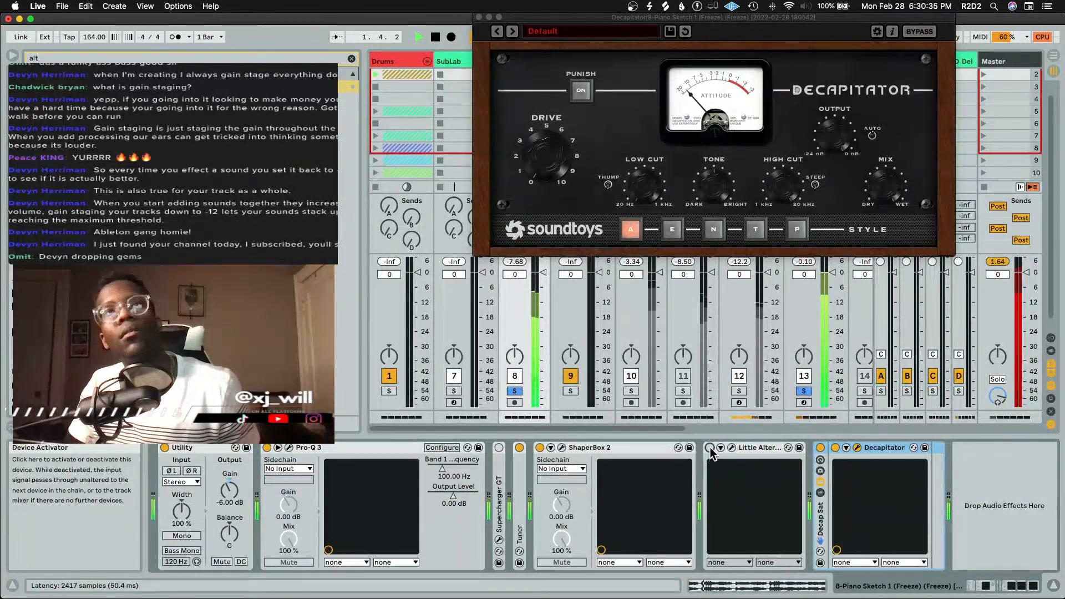
Raise Decapitator's drive and switch its style to E while auditioning the piano, taking track 13 out of solo
left_click_drag(548, 159, 537, 124)
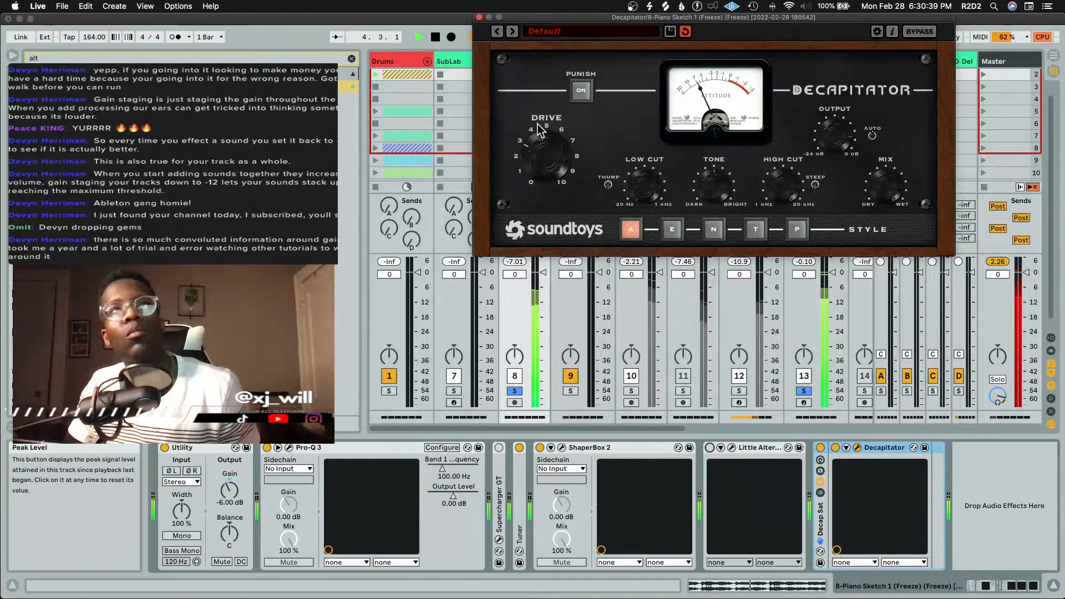
left_click(672, 229)
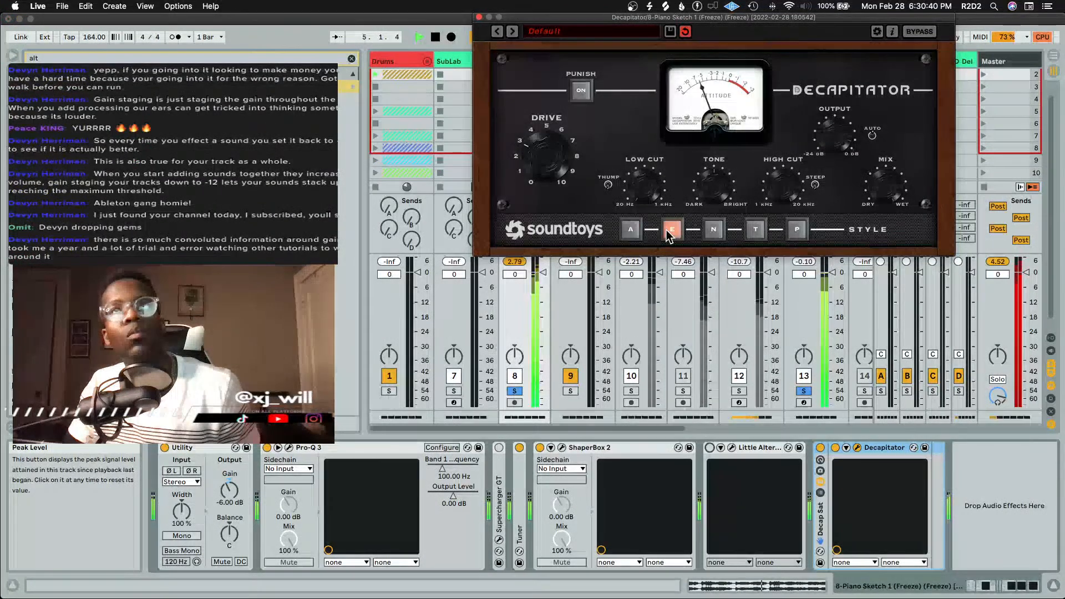
left_click(803, 391)
left_click(879, 201)
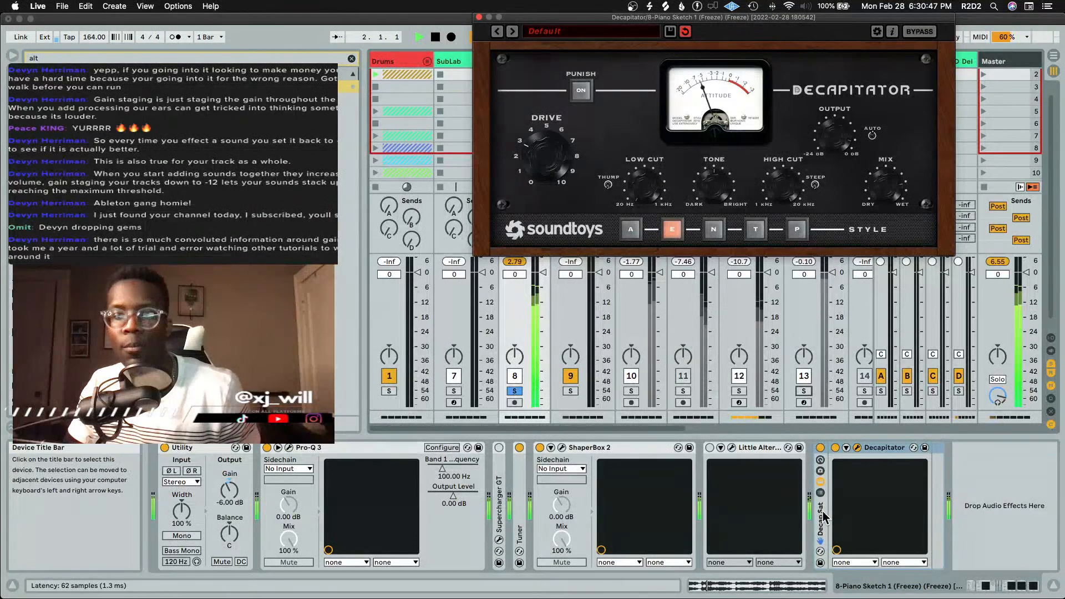
key("space")
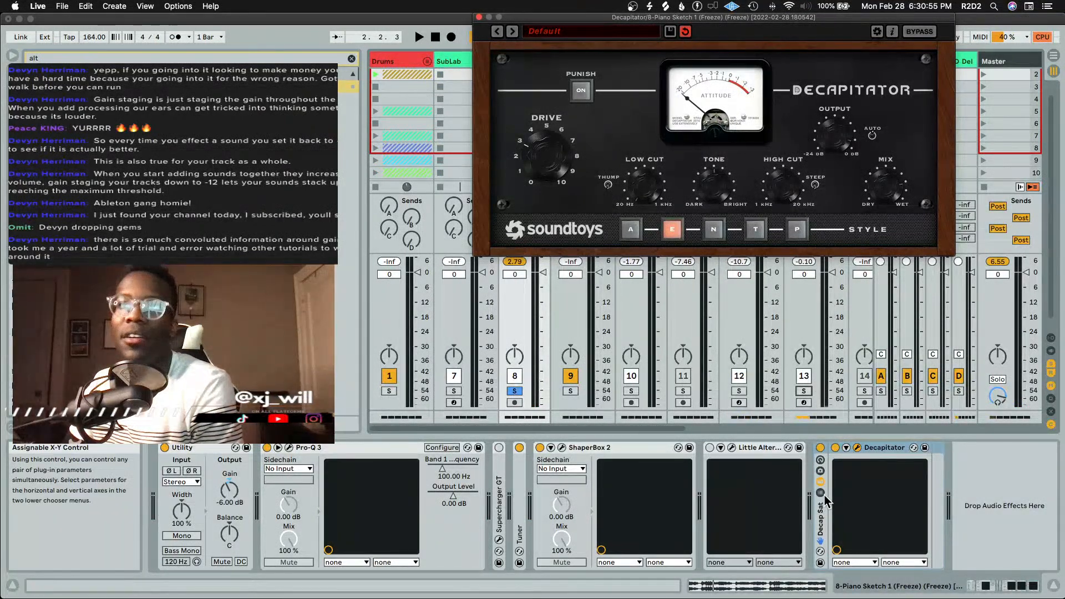
Move the Decap Sat rack ahead of Little AlterBoy in the piano track's chain and reopen Decapitator
left_click_drag(817, 524, 623, 519)
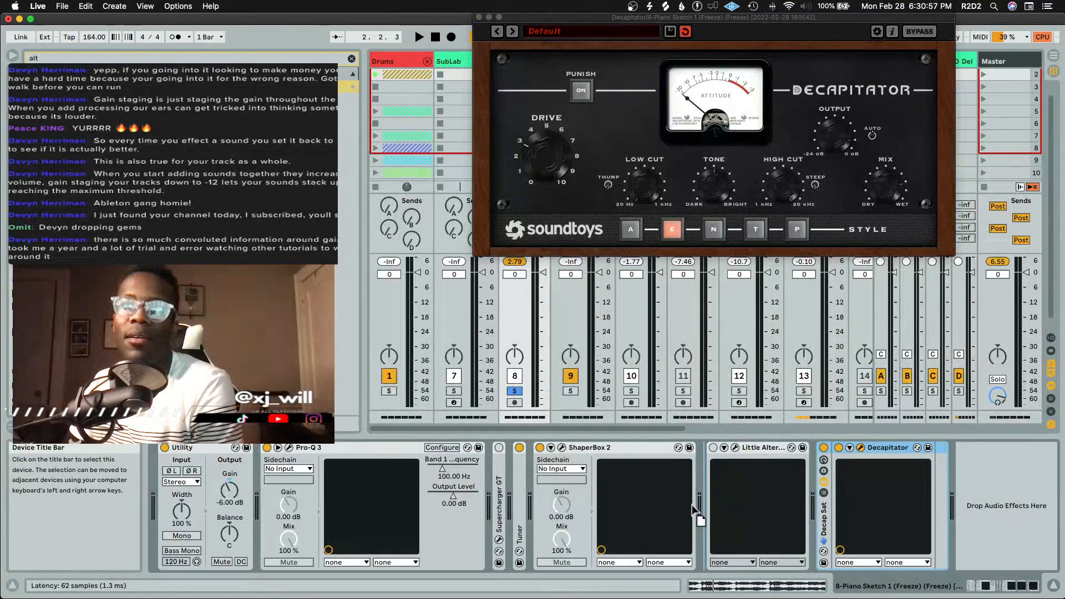
left_click_drag(697, 501, 697, 501)
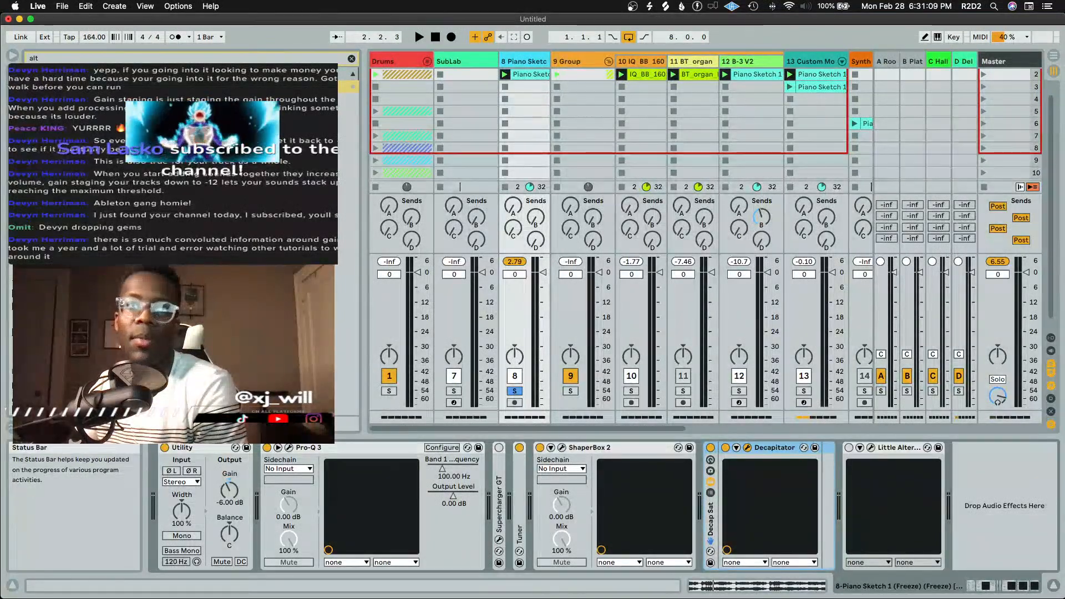
left_click(747, 447)
left_click_drag(614, 158, 559, 173)
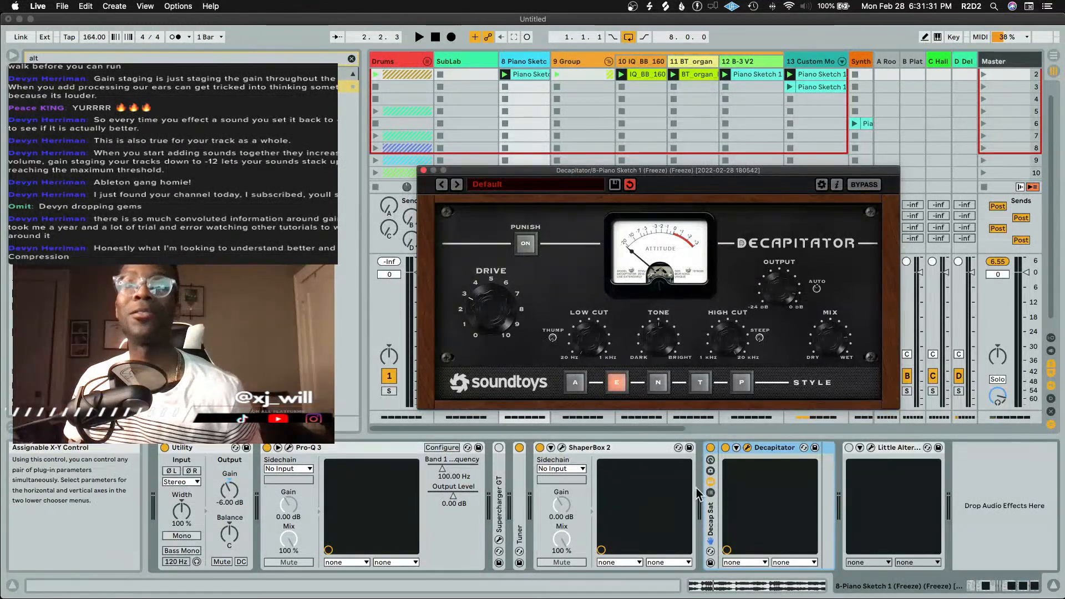
Reactivate Little AlterBoy and fine-tune Decapitator's drive during piano playback, and close the Decapitator window
key("space")
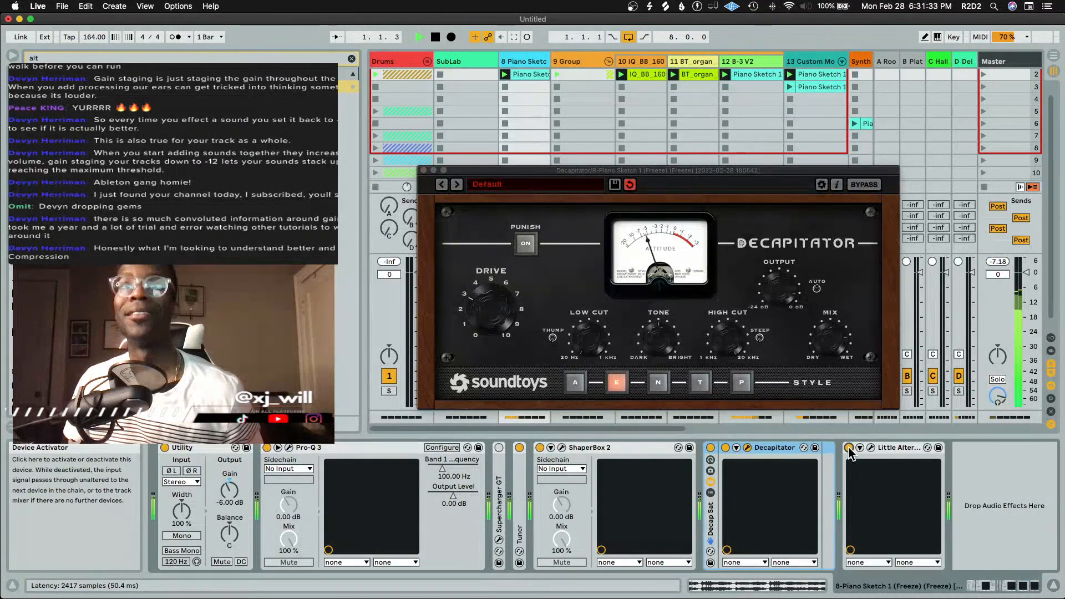
left_click_drag(497, 303, 496, 300)
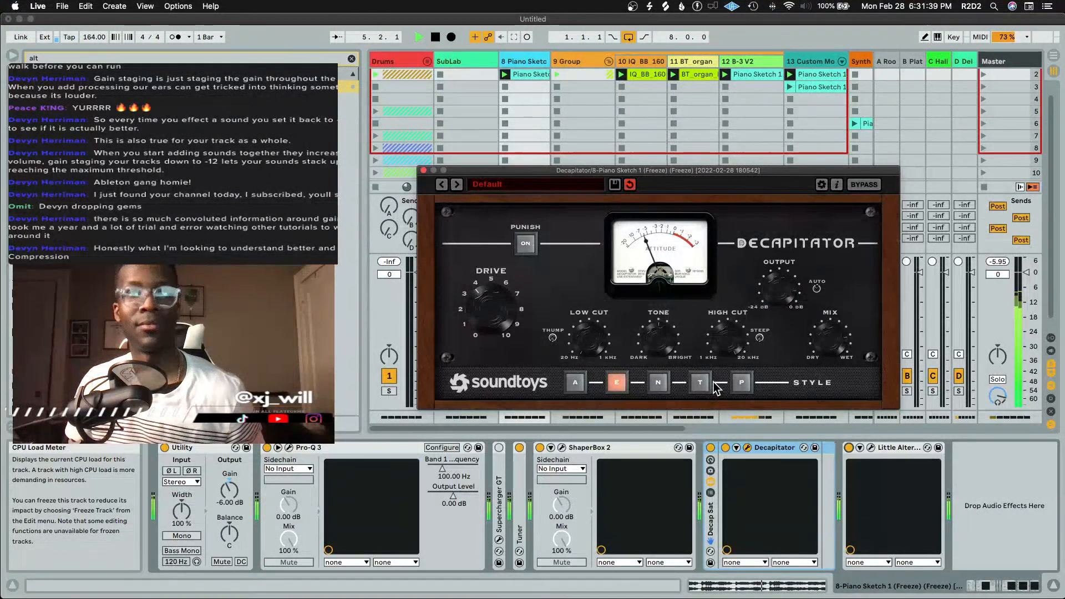
key("space")
left_click(747, 448)
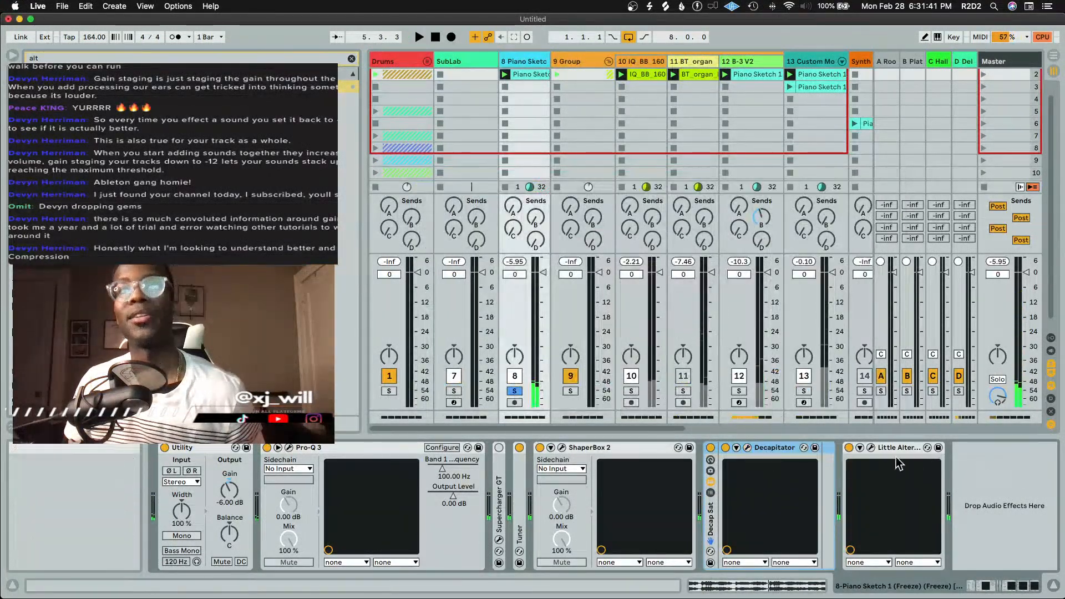
Audition the piano through Decapitator and Little AlterBoy, and solo the Drums group alongside it
key("space")
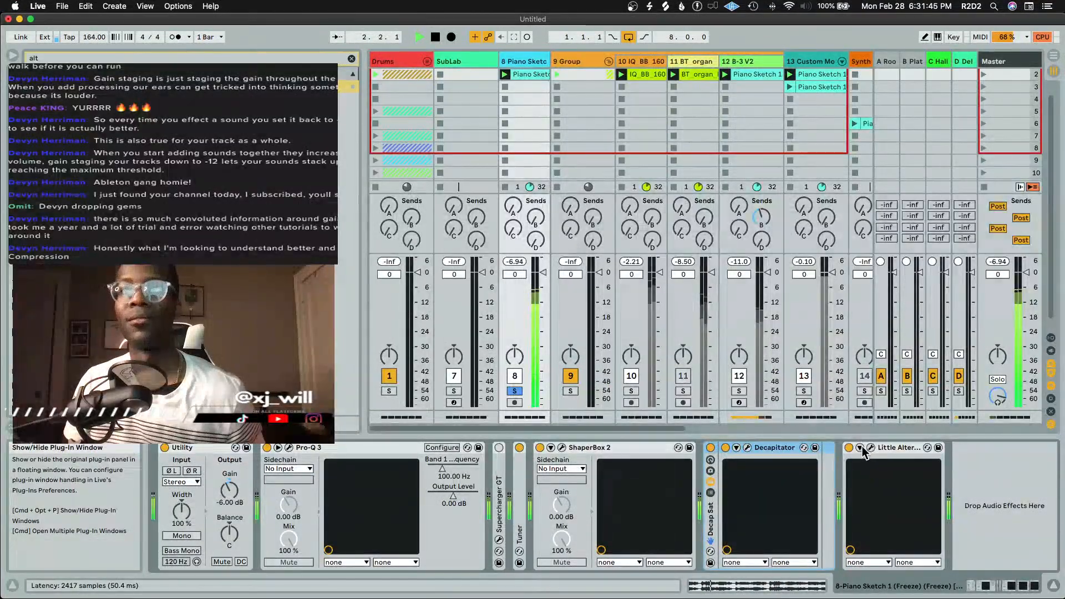
left_click(848, 447)
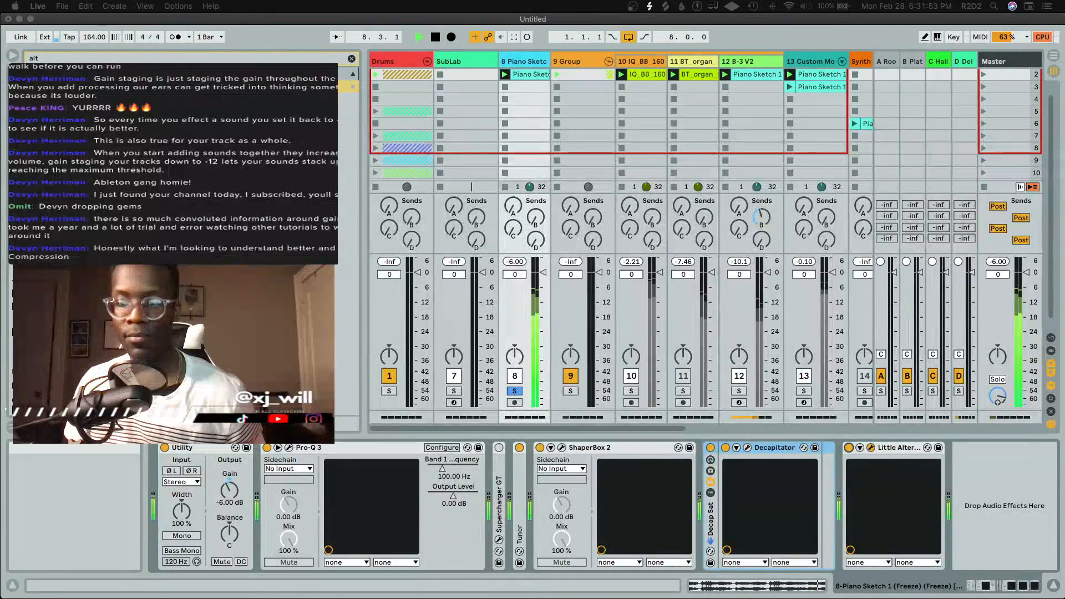
key("space")
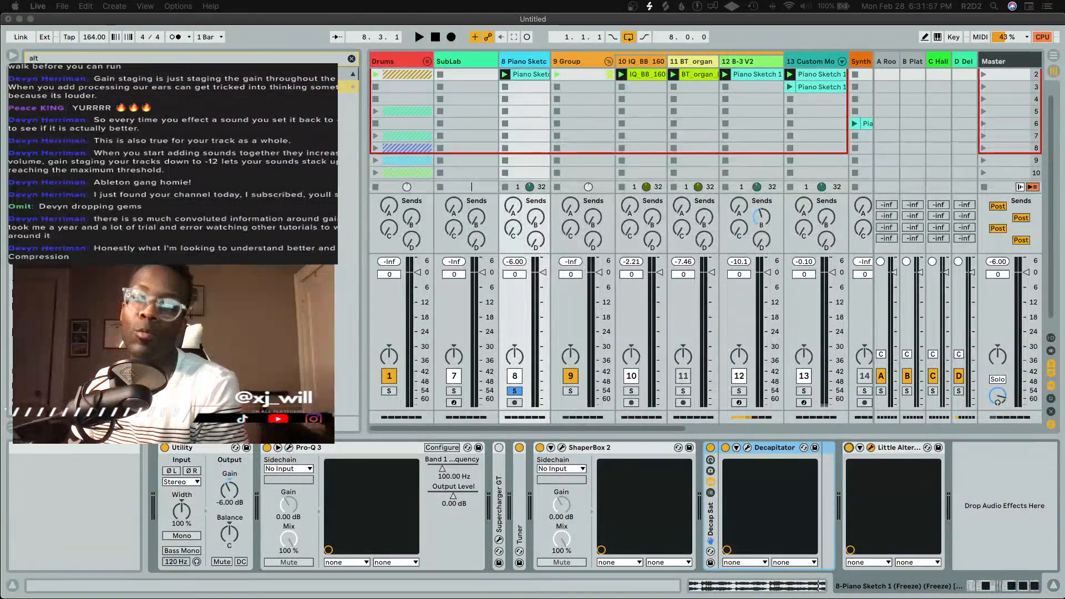
left_click_drag(748, 185, 752, 207)
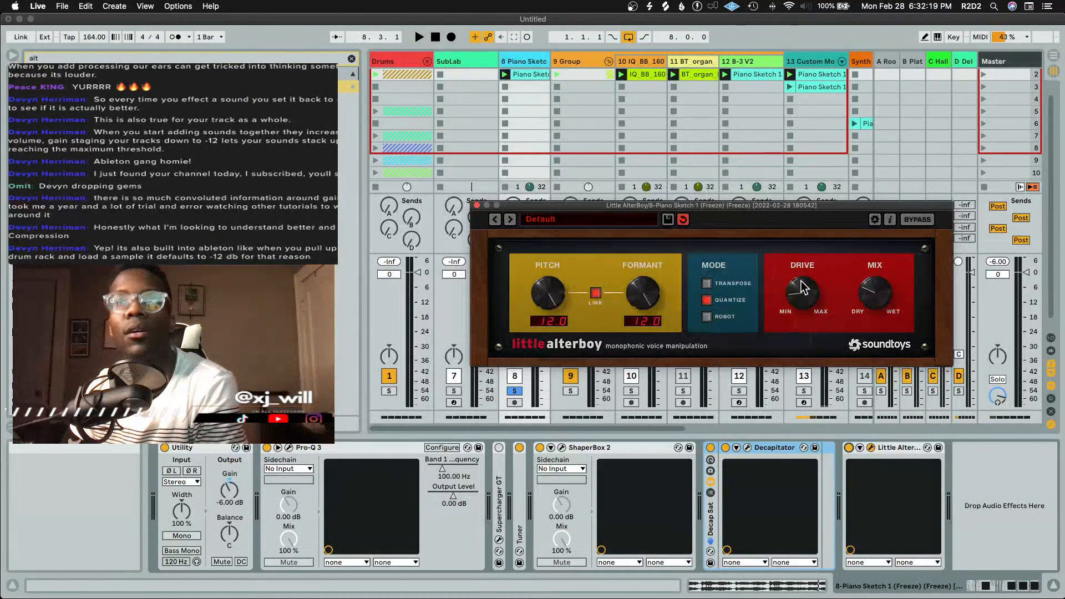
key("space")
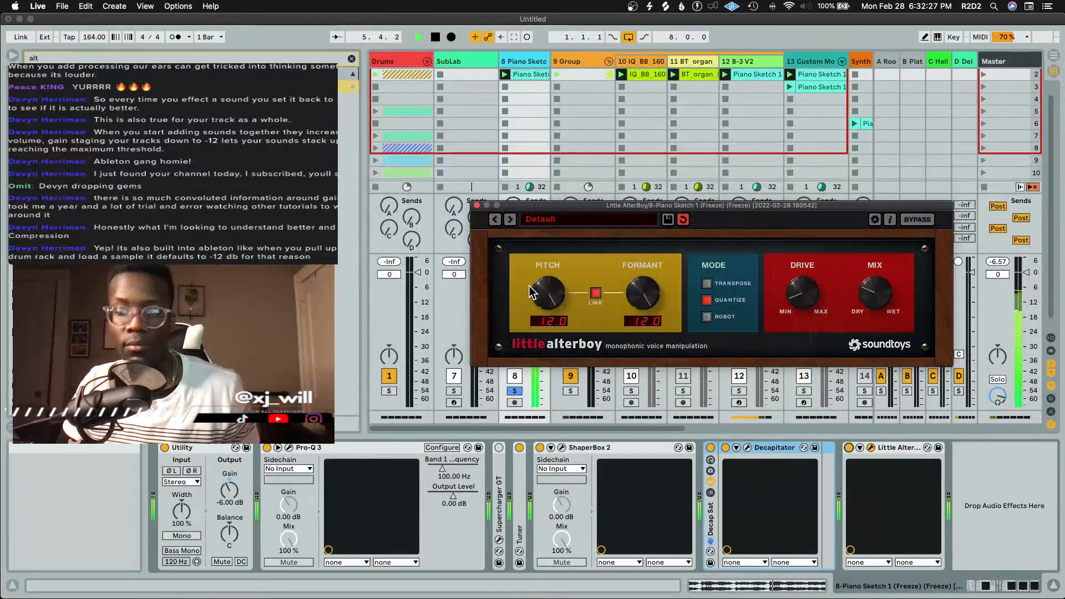
left_click(476, 205)
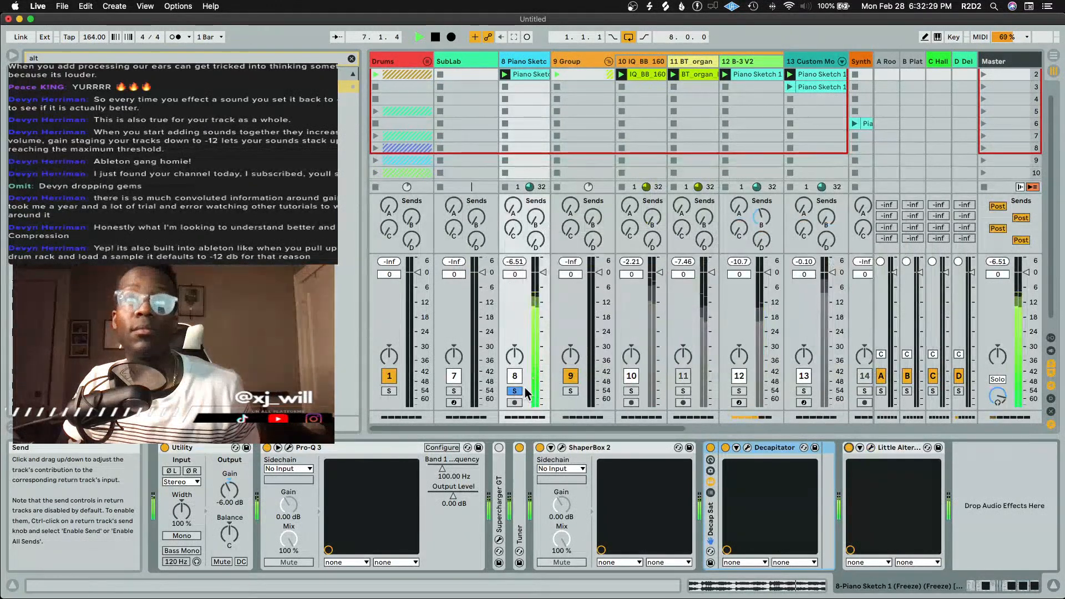
left_click(389, 391)
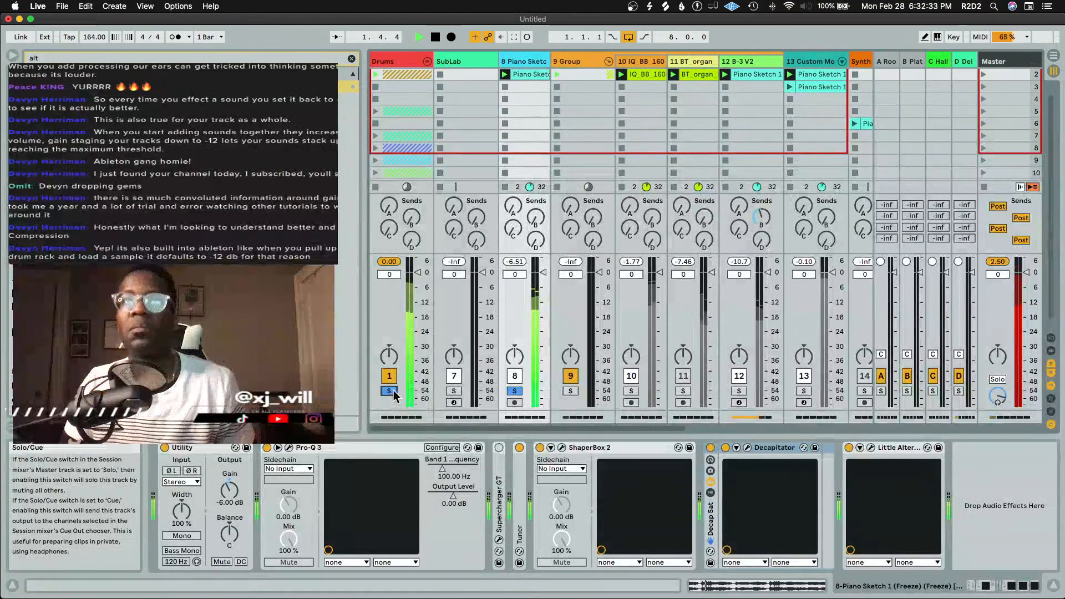
Move Supercharger GT between the Decap Sat rack and Little AlterBoy, activating Supercharger GT and deactivating Little AlterBoy for playback
mouse_move(506, 476)
left_mouse_down()
mouse_move(832, 513)
mouse_move(813, 517)
mouse_move(830, 512)
mouse_move(821, 514)
mouse_move(855, 457)
left_mouse_up()
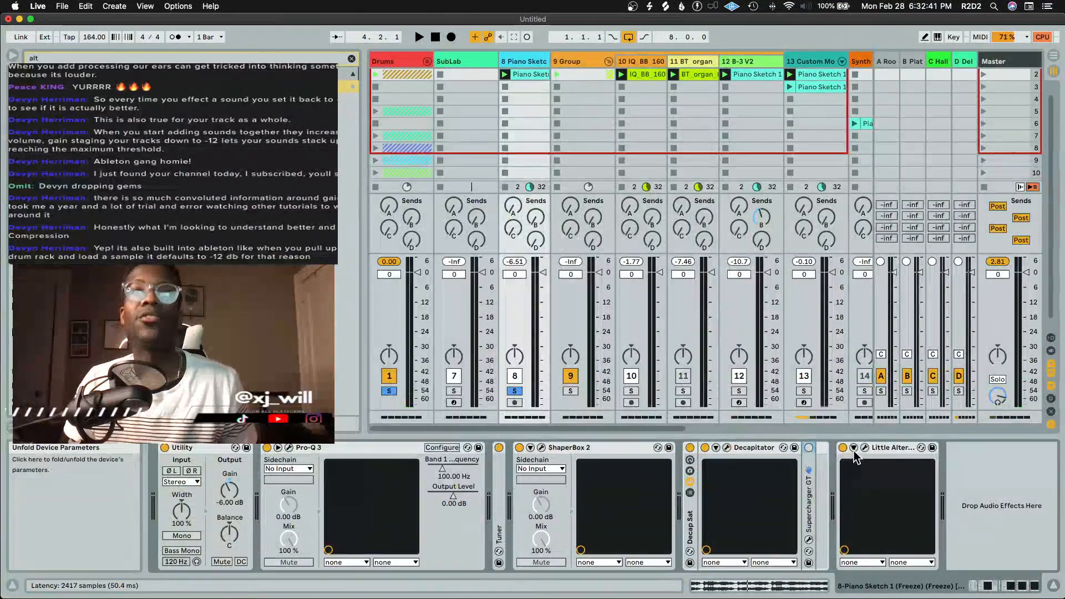
left_click(842, 448)
left_click(808, 448)
key("space")
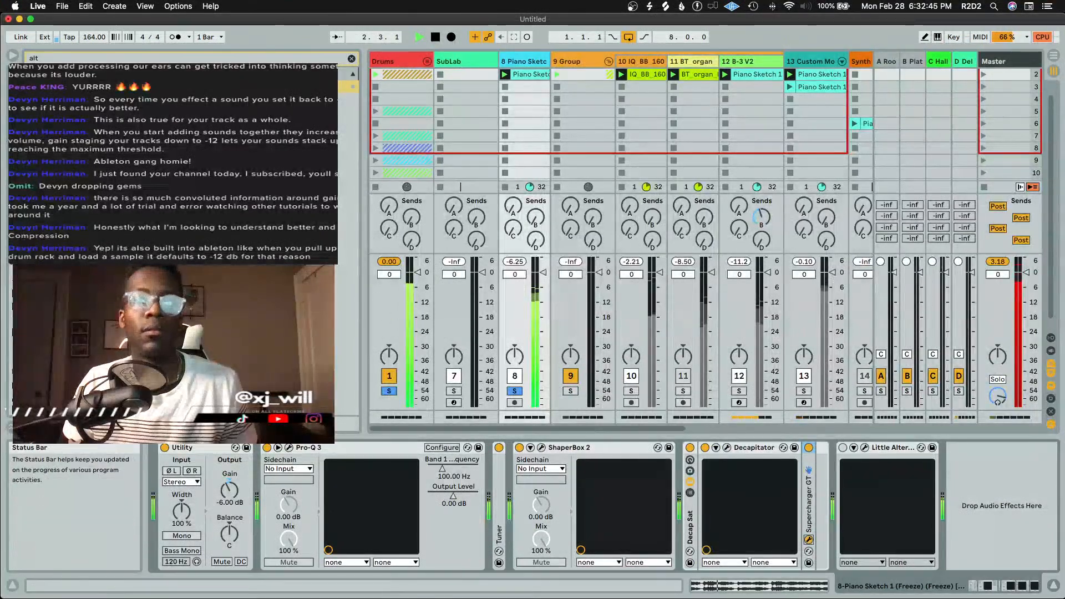
Lower Supercharger GT's input trim to about -5.8 dB and raise its saturation
left_click_drag(724, 598, 724, 163)
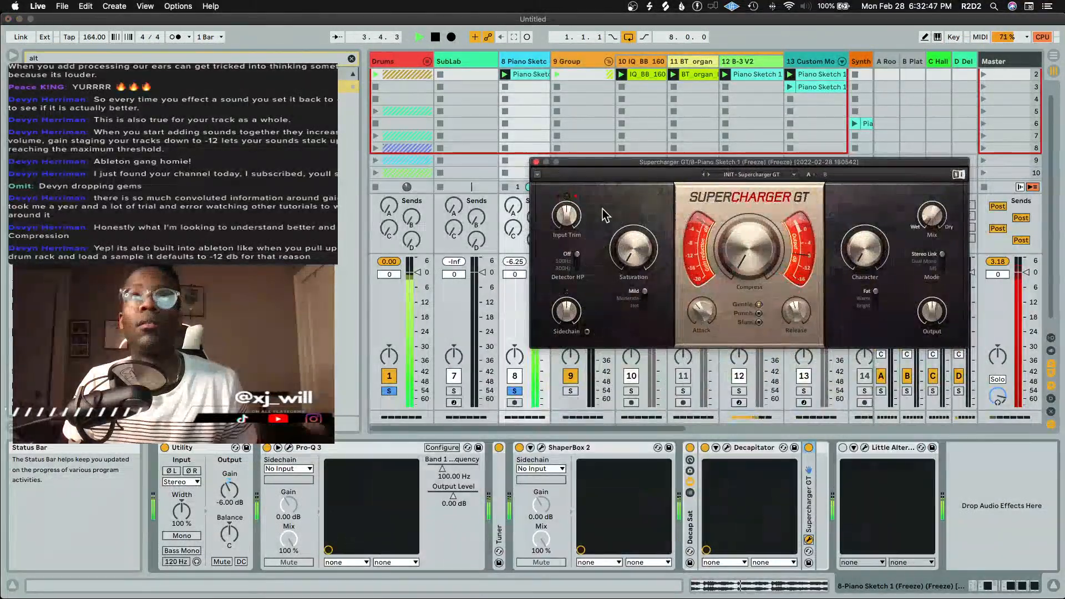
left_click_drag(569, 205, 569, 215)
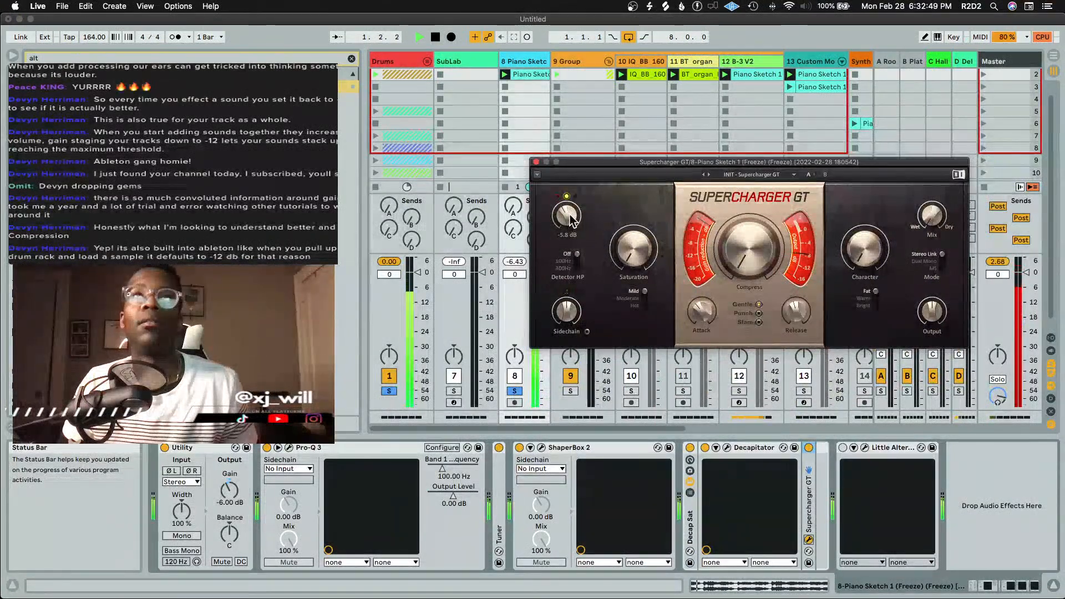
left_click_drag(626, 256, 626, 243)
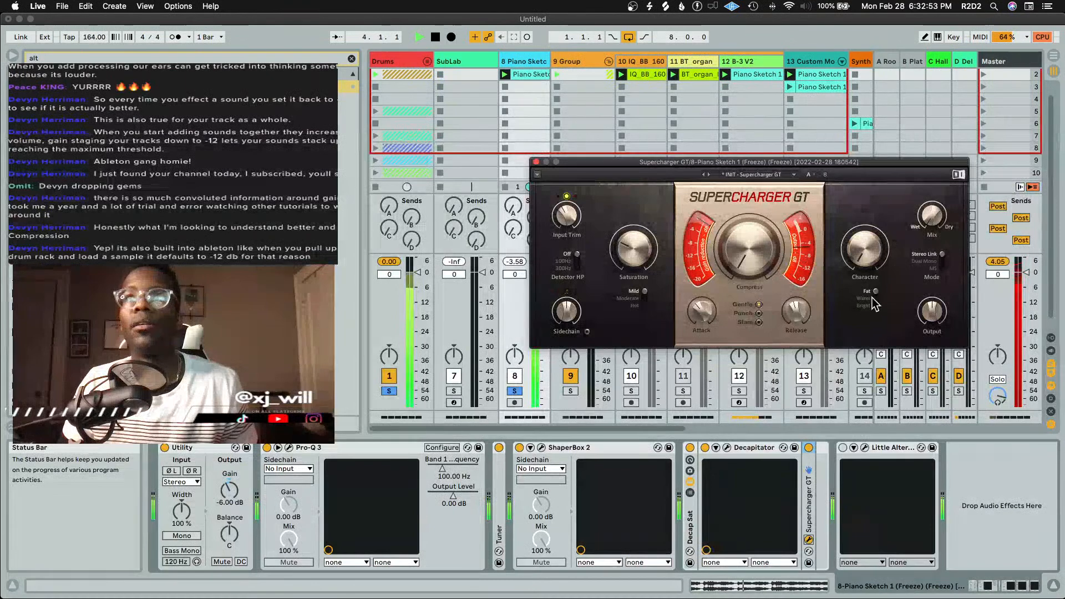
Set Supercharger GT's character to Bright with a raised amount and its compression to 2.40, and end playback
left_click(869, 292)
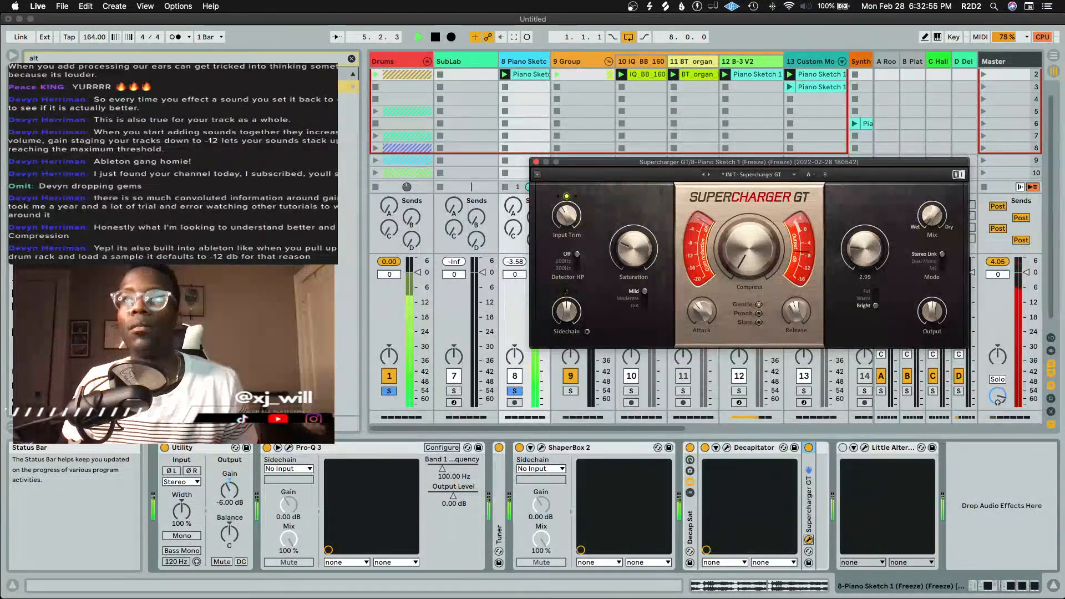
left_click_drag(740, 269, 740, 263)
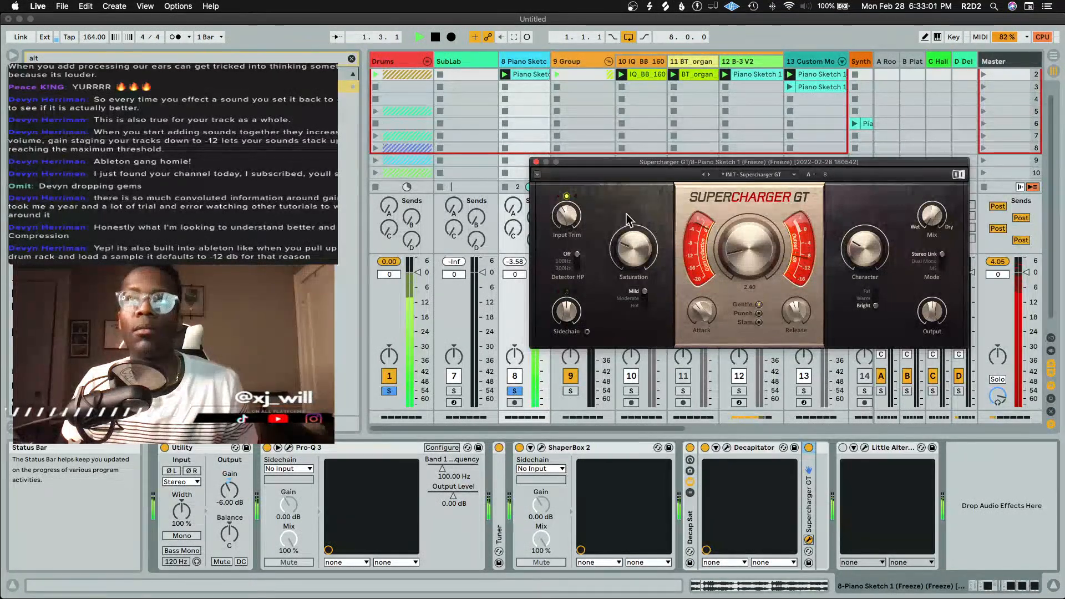
left_click(535, 162)
key("space")
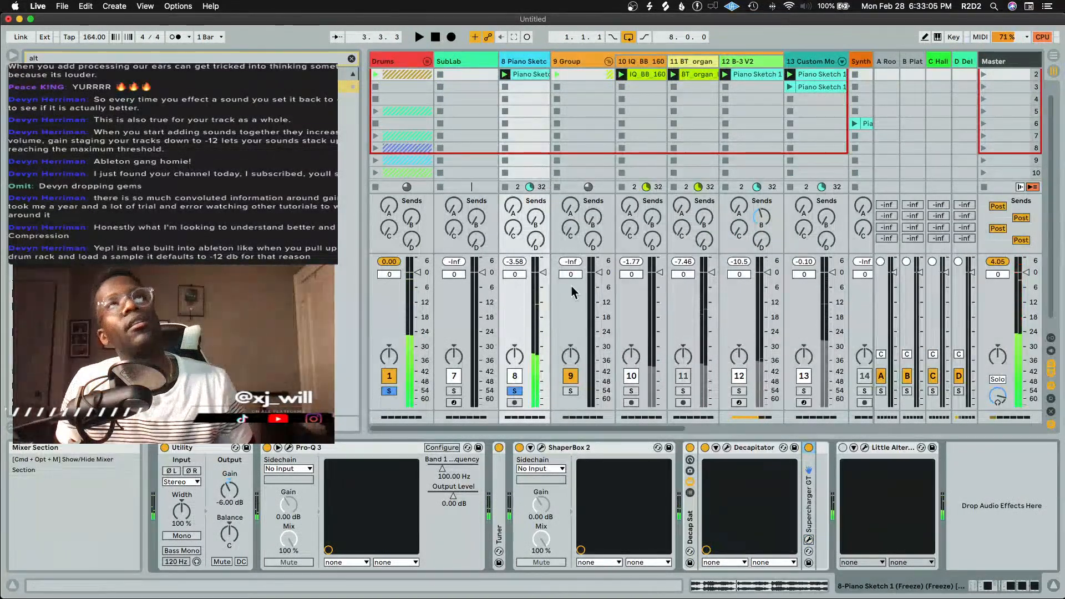
Search the browser for "scheps" and add Scheps Parallel Particles to the end of the piano track's chain
left_click(352, 59)
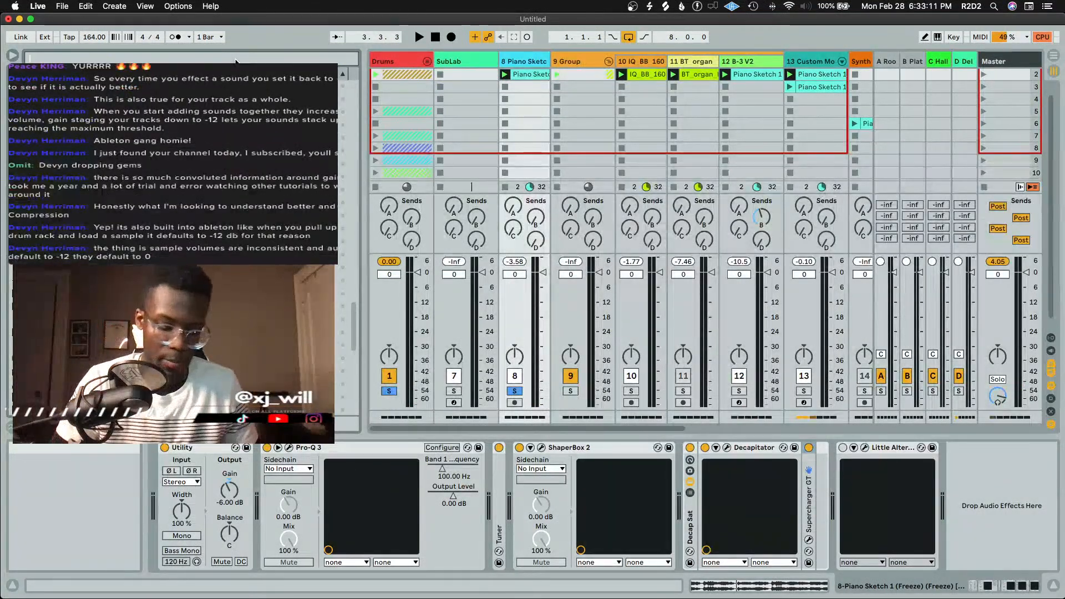
type("scheps")
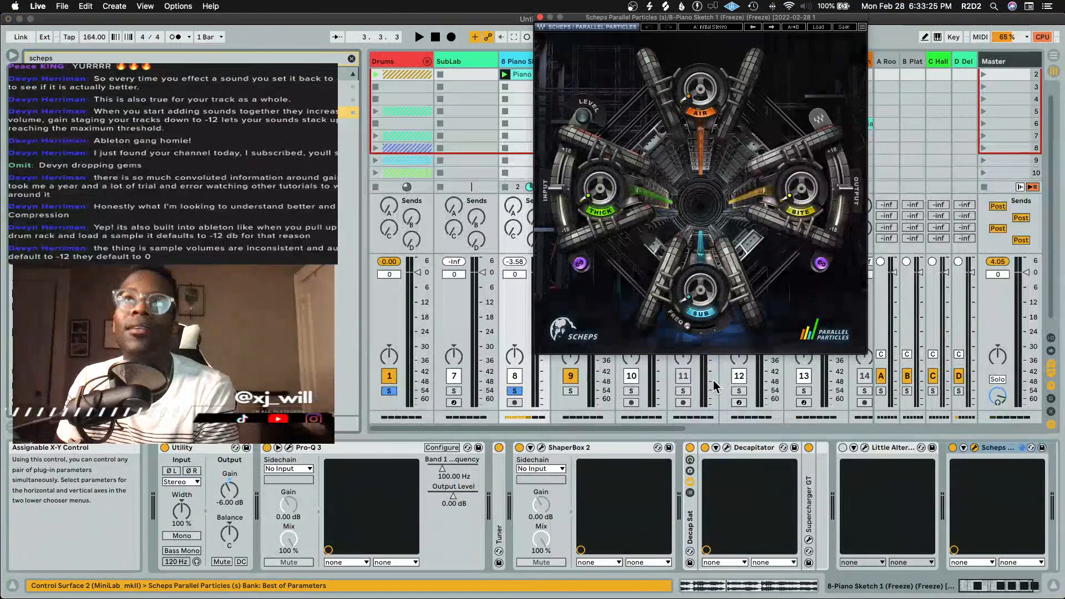
left_click_drag(702, 19, 679, 110)
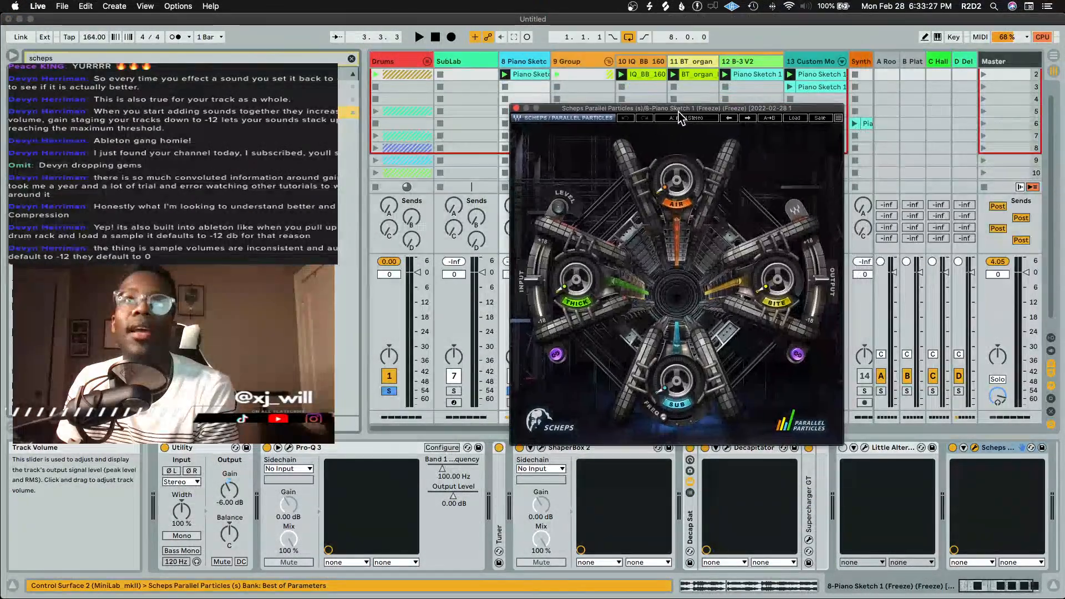
Raise Bite in Scheps Parallel Particles during playback and deactivate Supercharger GT
key("space")
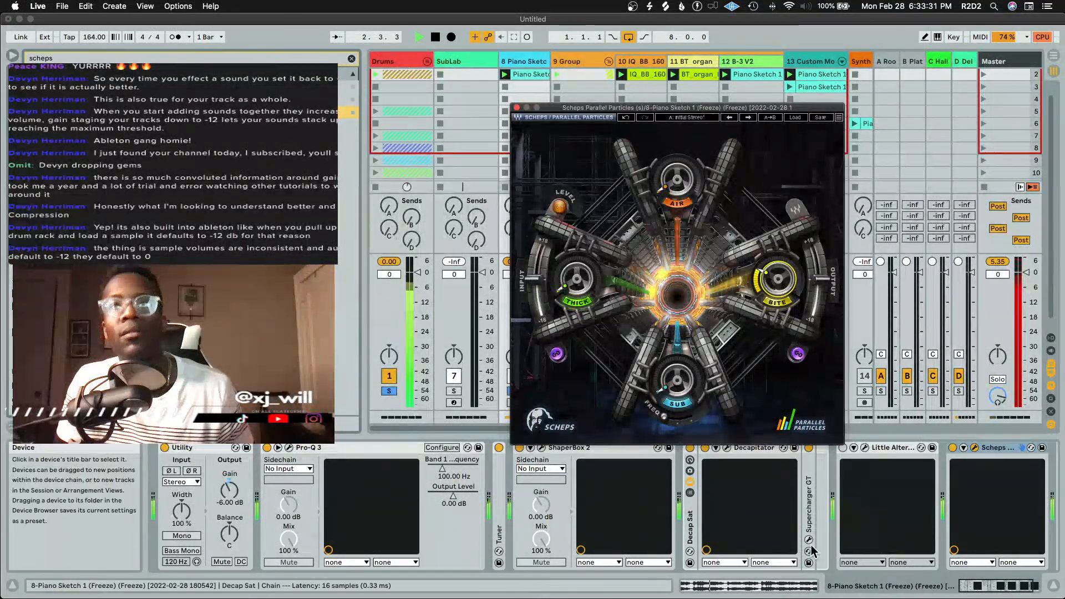
left_click(808, 448)
key("space")
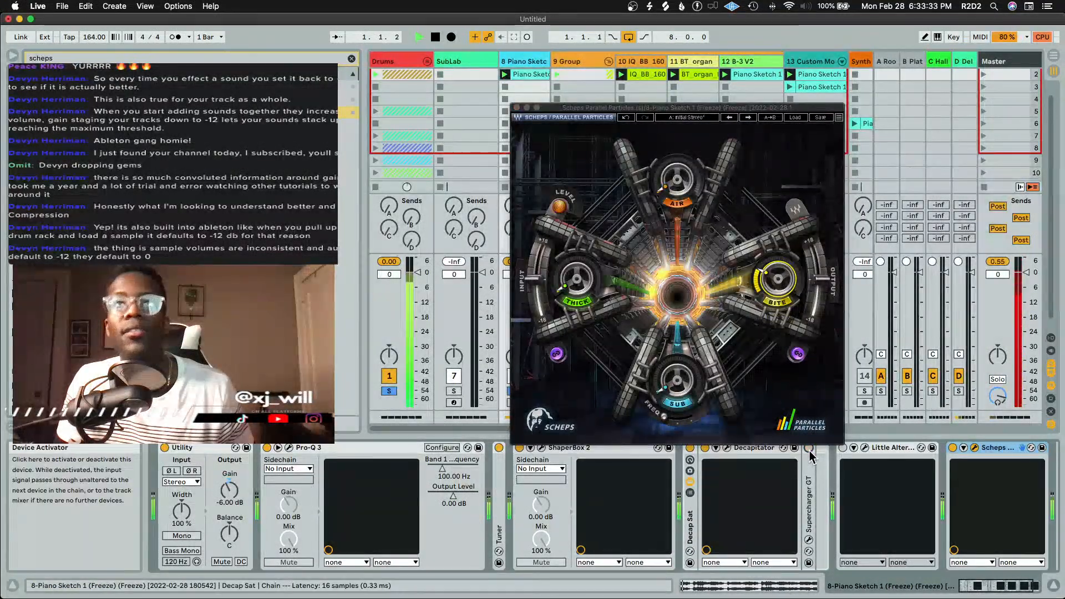
Raise Thick slightly and Air strongly in Scheps Parallel Particles, stop playback and close the plug-in window
left_click_drag(574, 284, 535, 282)
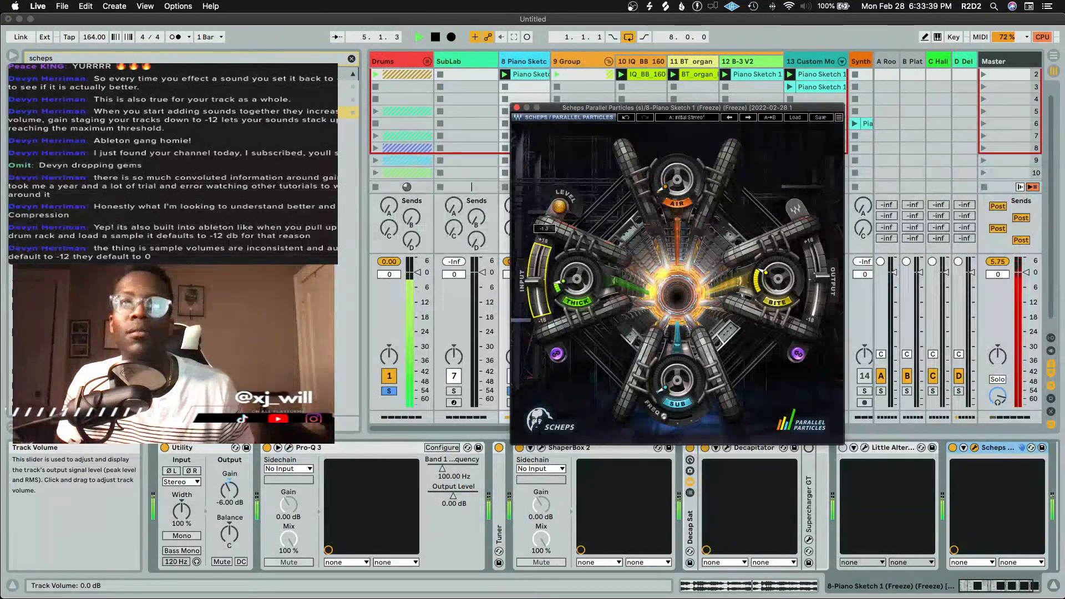
left_click_drag(676, 179, 677, 139)
key("space")
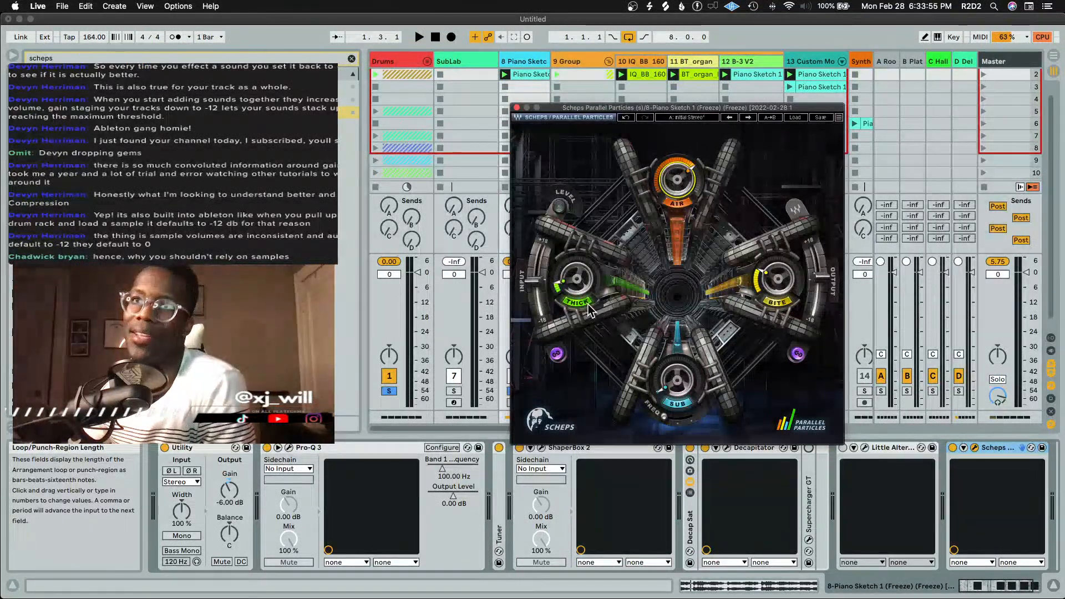
left_click(517, 108)
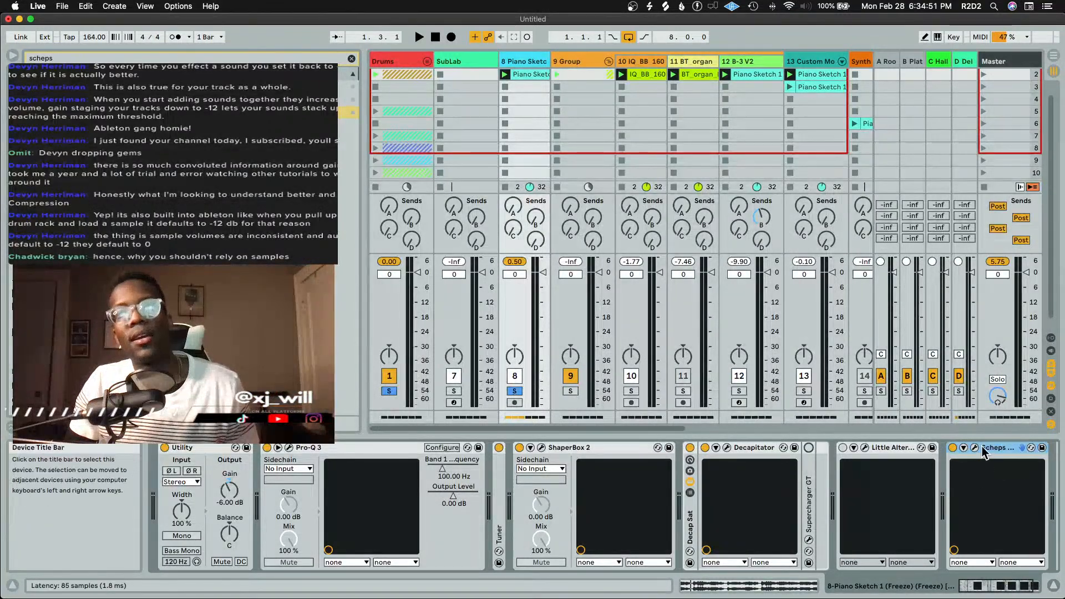
Play the soloed piano and drums, and review the Scheps Parallel Particles settings before closing the plug-in window
key("space")
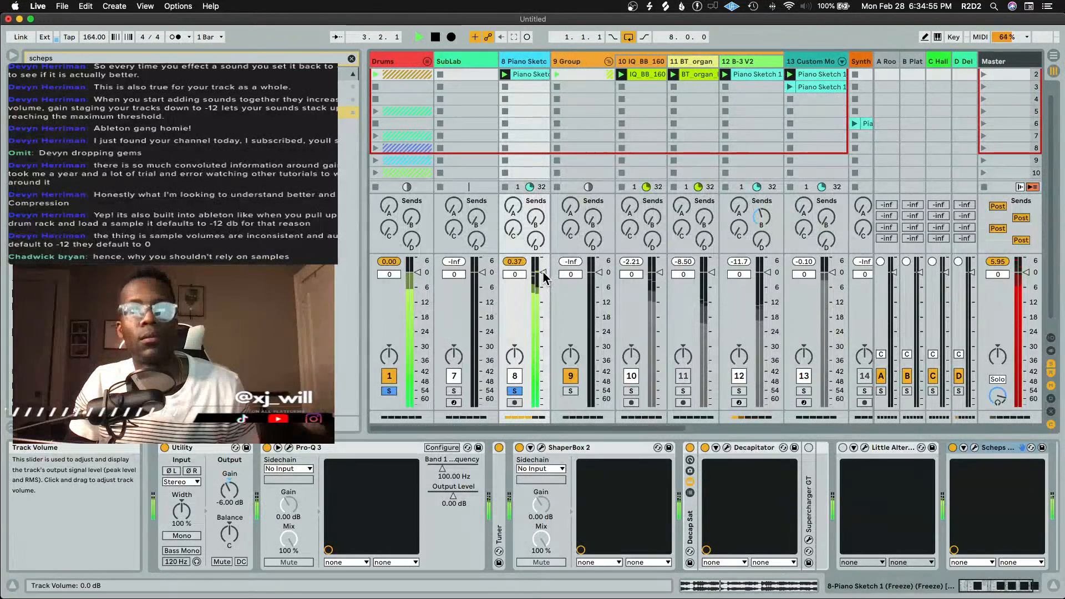
left_click(974, 448)
key("space")
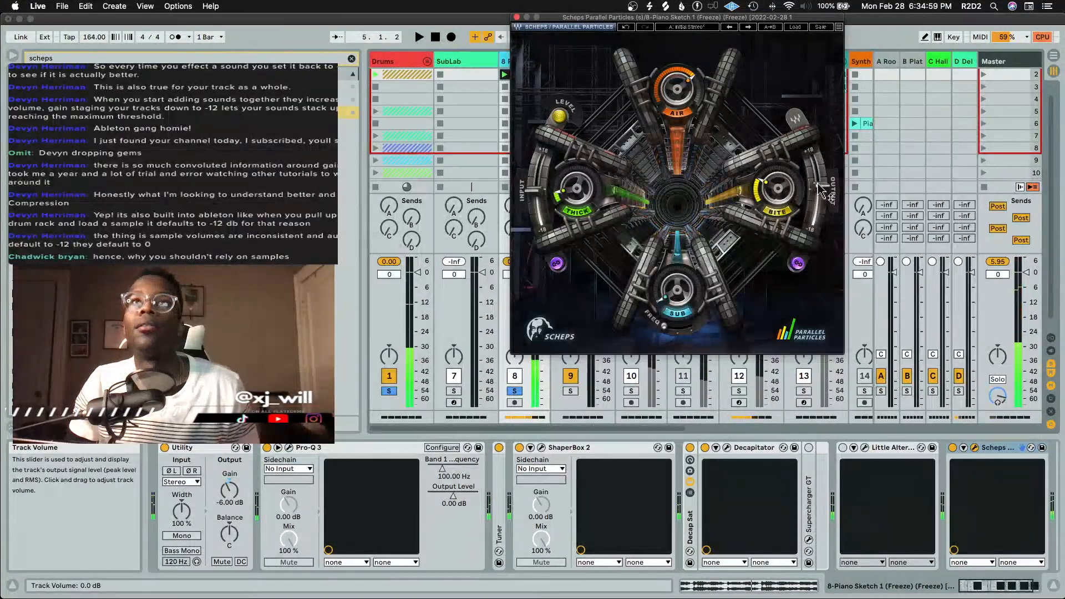
left_click(516, 18)
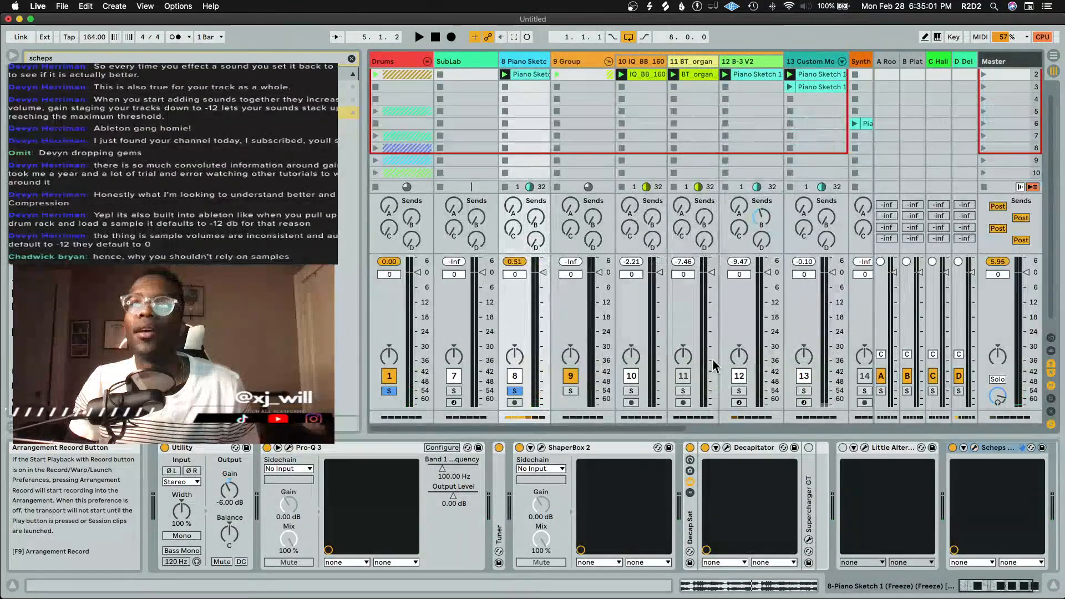
Move Supercharger GT after Scheps Parallel Particles, reactivate it, and set its compression, saturation and character to 1.00
left_click_drag(806, 488, 1020, 506)
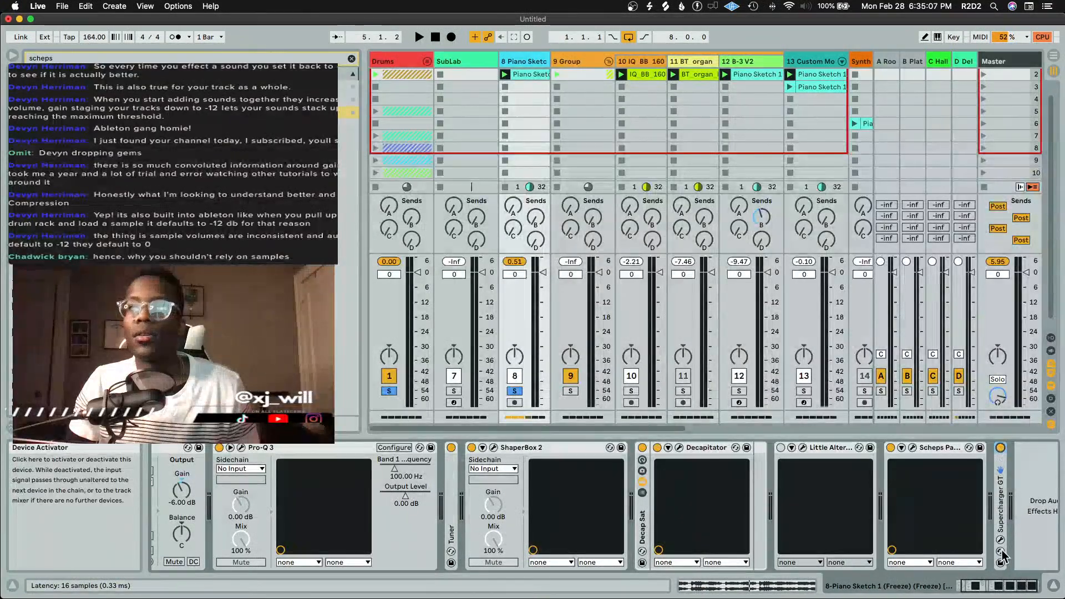
left_click(1000, 539)
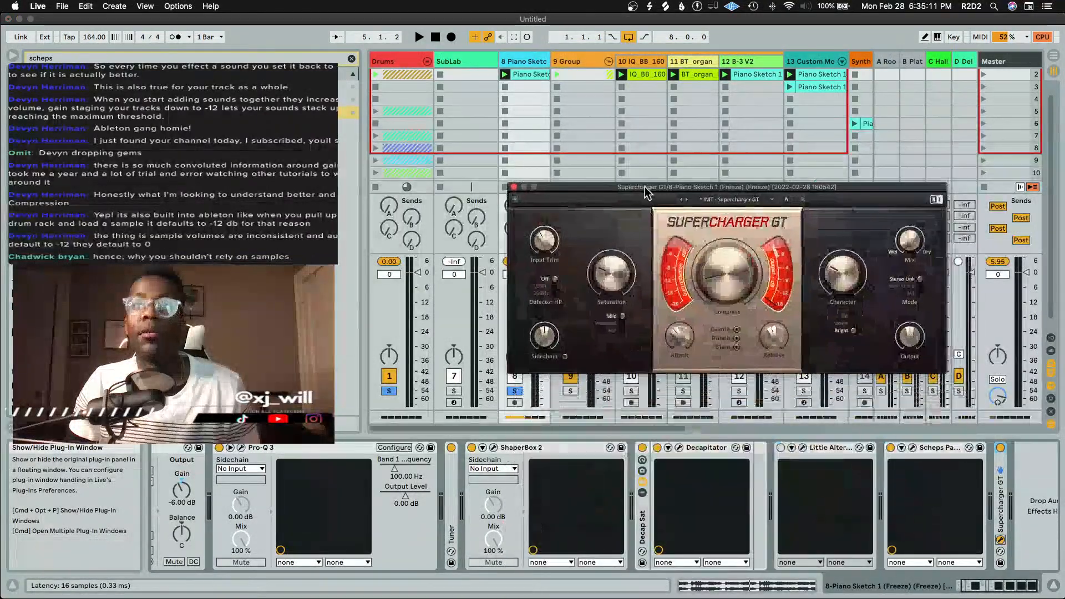
left_click_drag(724, 278, 723, 303)
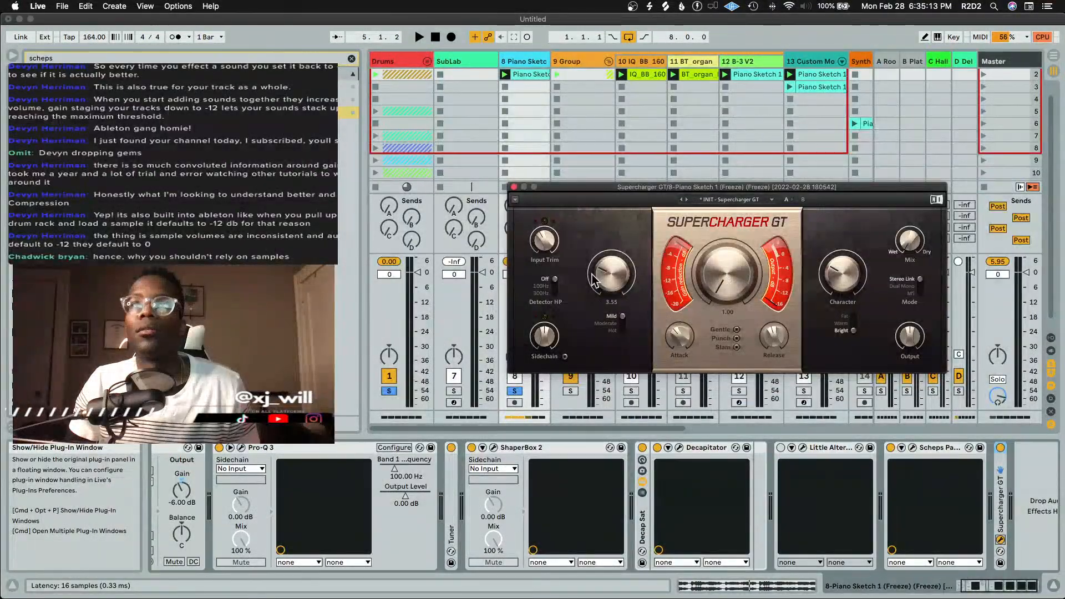
left_click_drag(607, 270, 607, 302)
left_click_drag(826, 264, 827, 299)
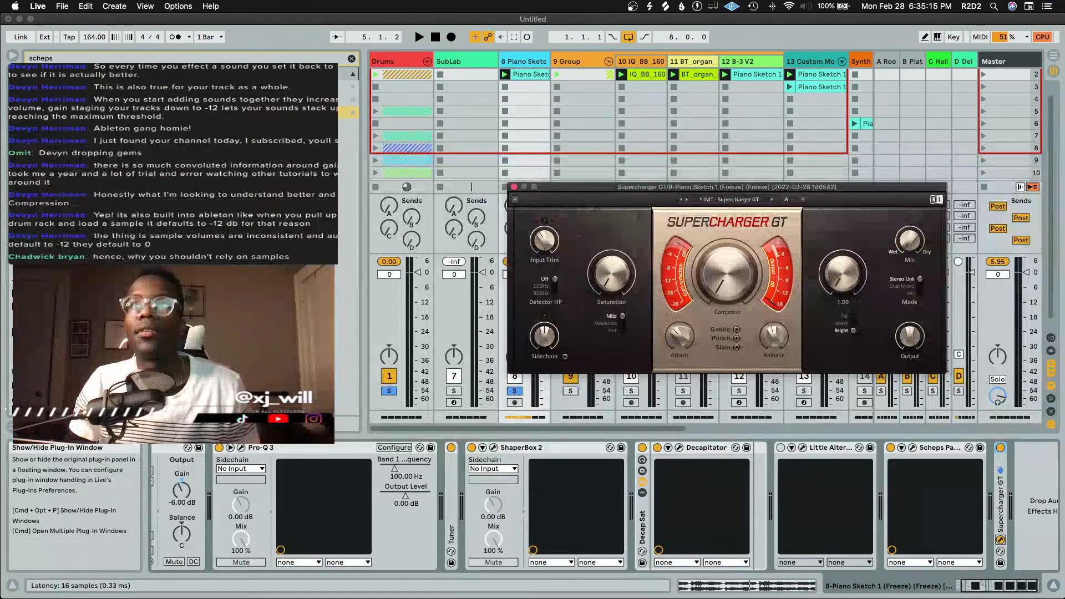
Set Supercharger GT's output to -4.9 dB during playback, close the plug-in window and stop playback
key("space")
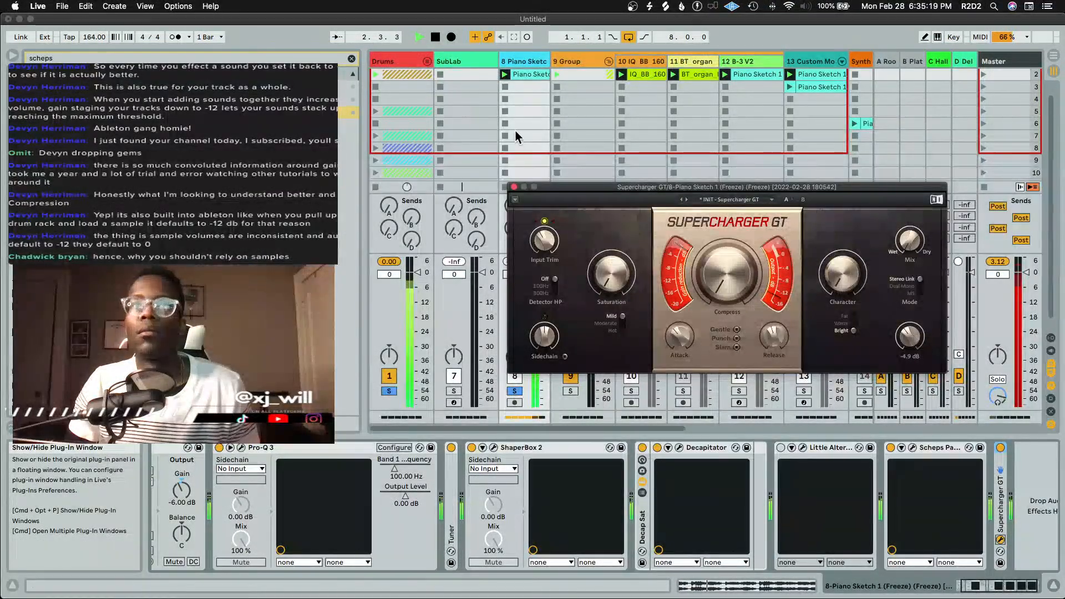
left_click(514, 186)
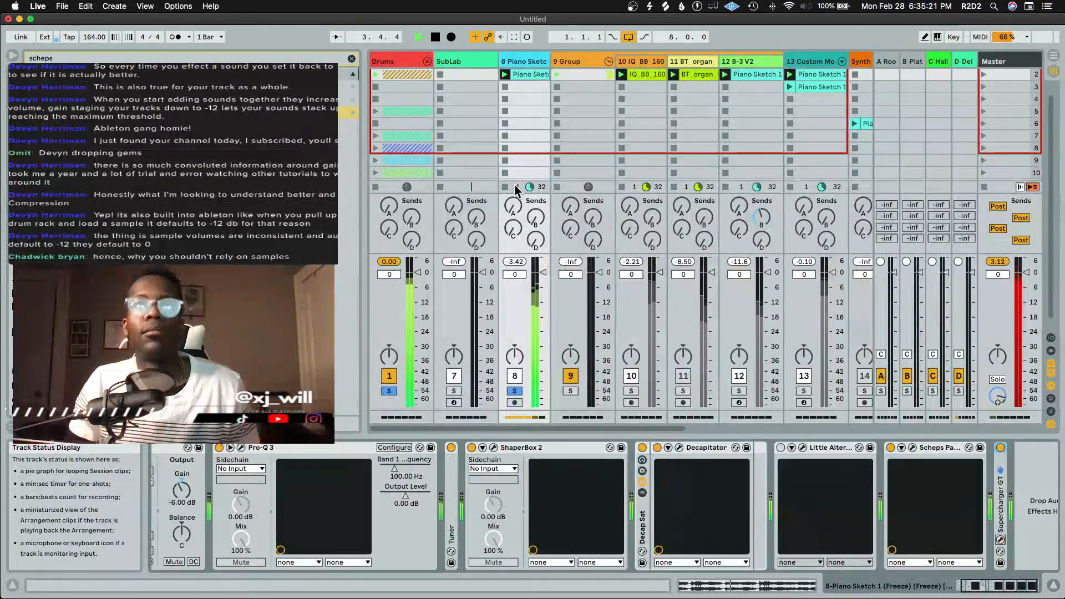
key("space")
Unsolo the Drums and piano tracks and play the full beat
left_click(389, 391)
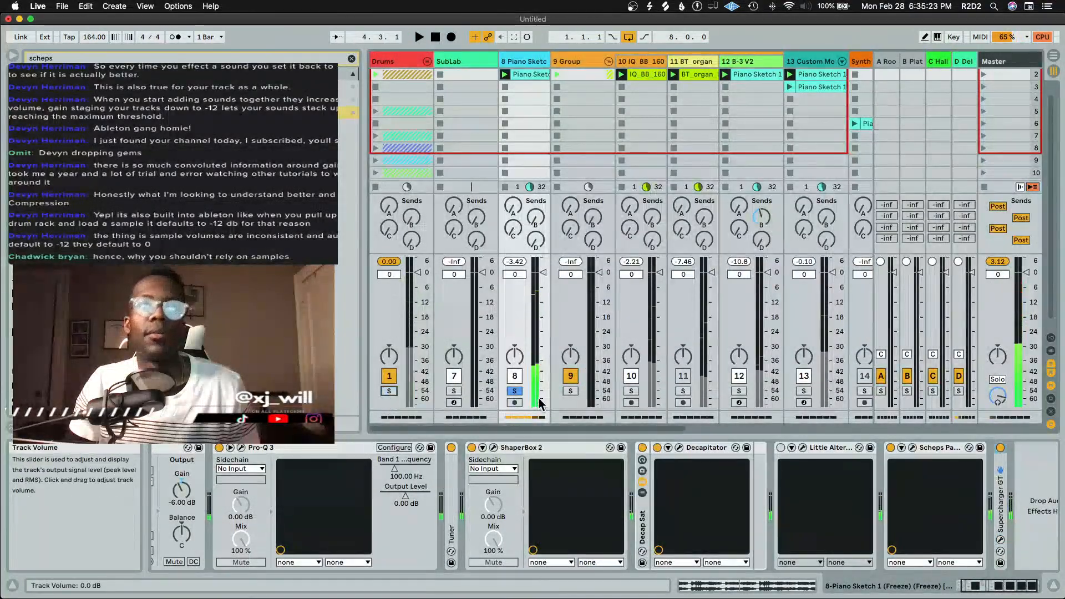
left_click(515, 390)
key("space")
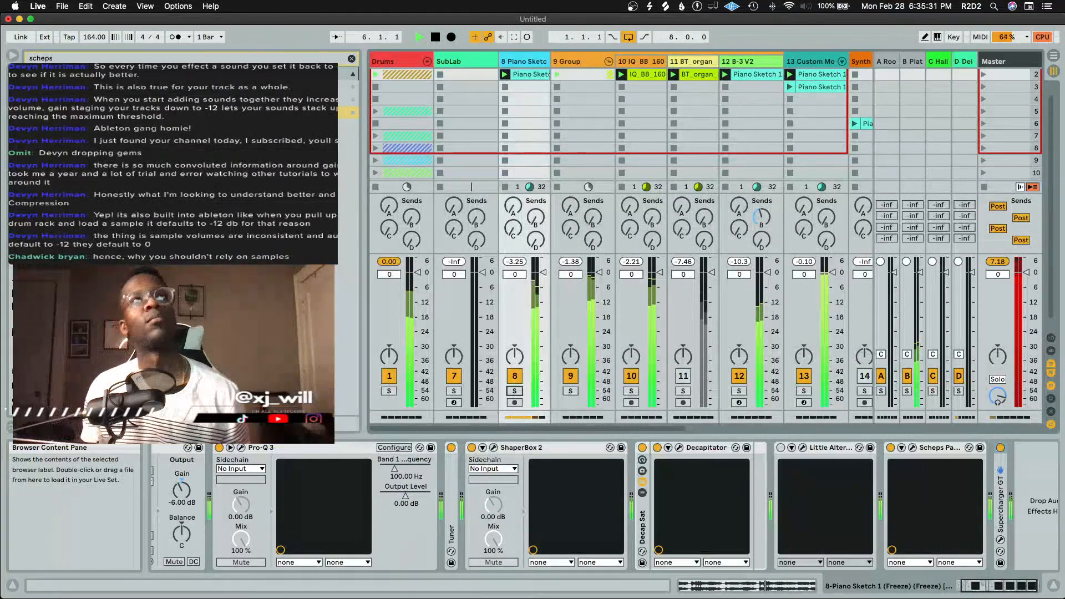
Clear the browser search, narrow the browser and search for "vox"
left_click(351, 58)
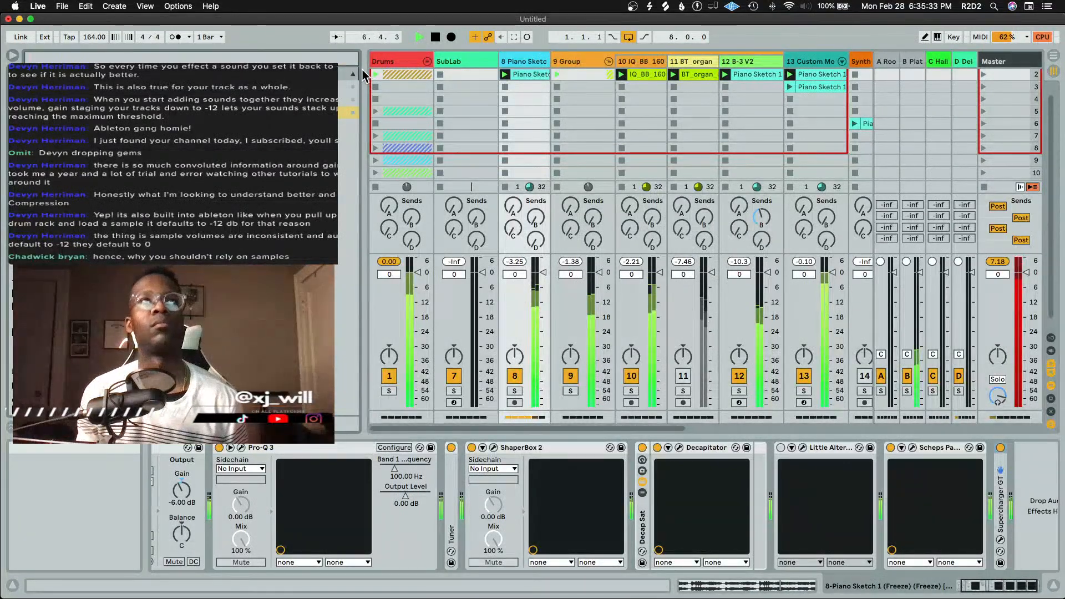
left_click_drag(363, 73, 304, 73)
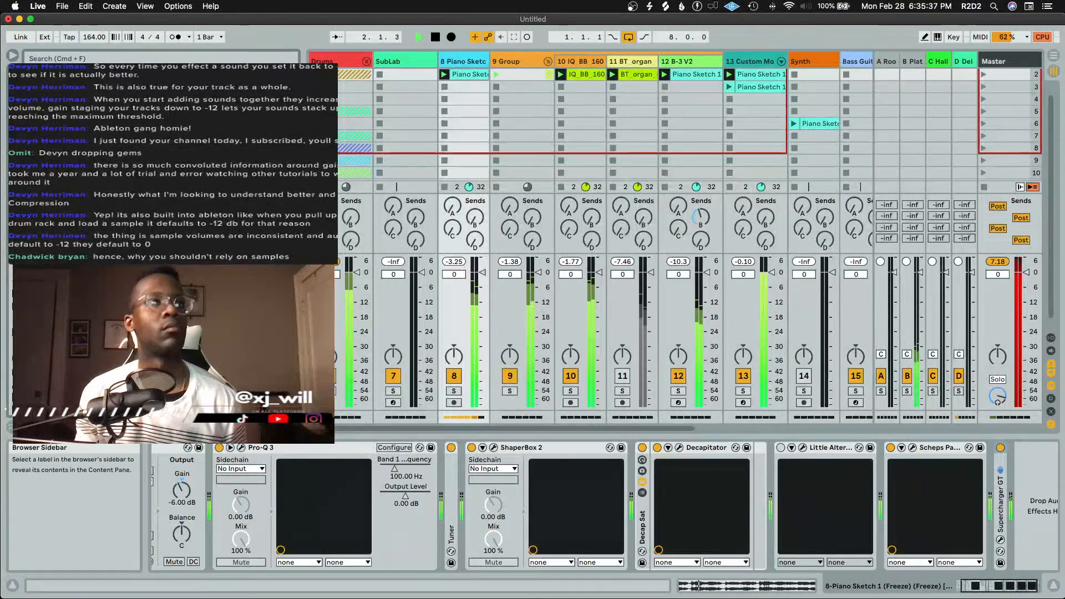
left_click(197, 59)
type("vox")
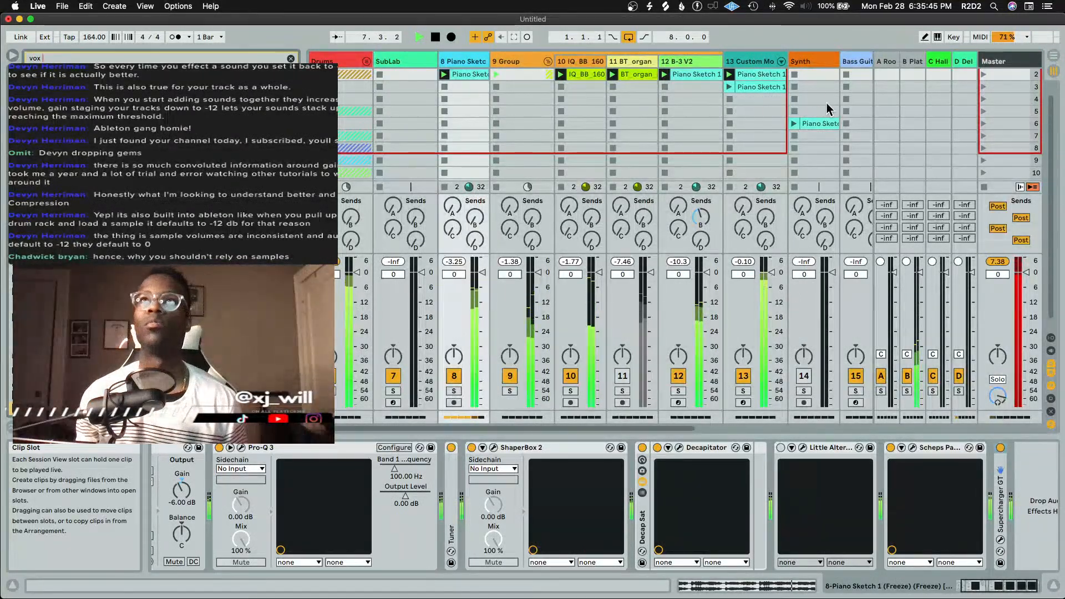
Stop playback and add a short C3 note at 6.3.3 in the Custom Moog track's first Piano Sketch clip
double_click(775, 77)
key("space")
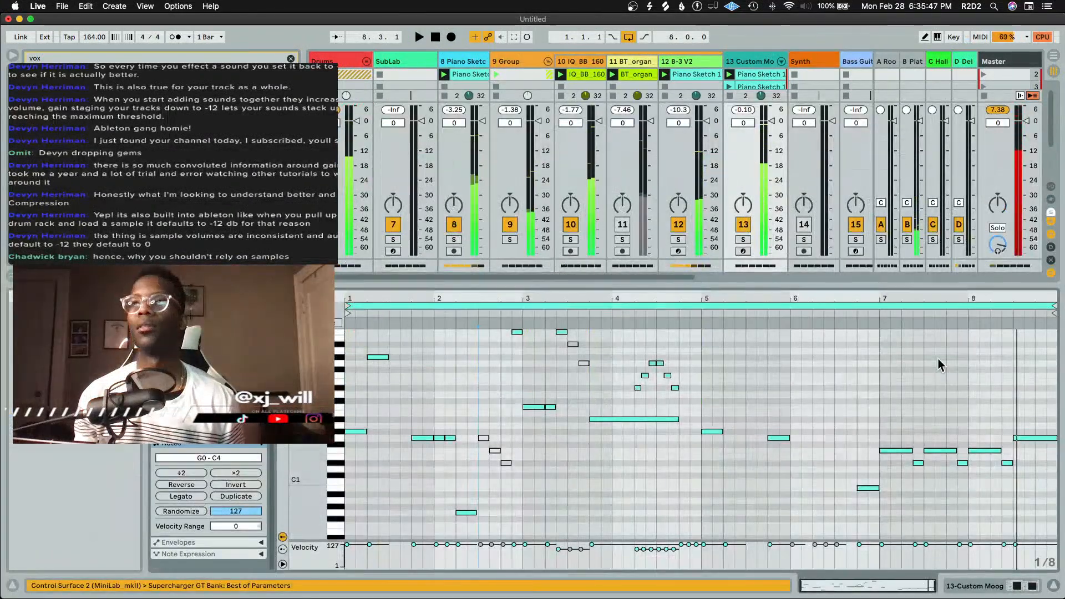
scroll(937, 358, "up", 2)
double_click(841, 349)
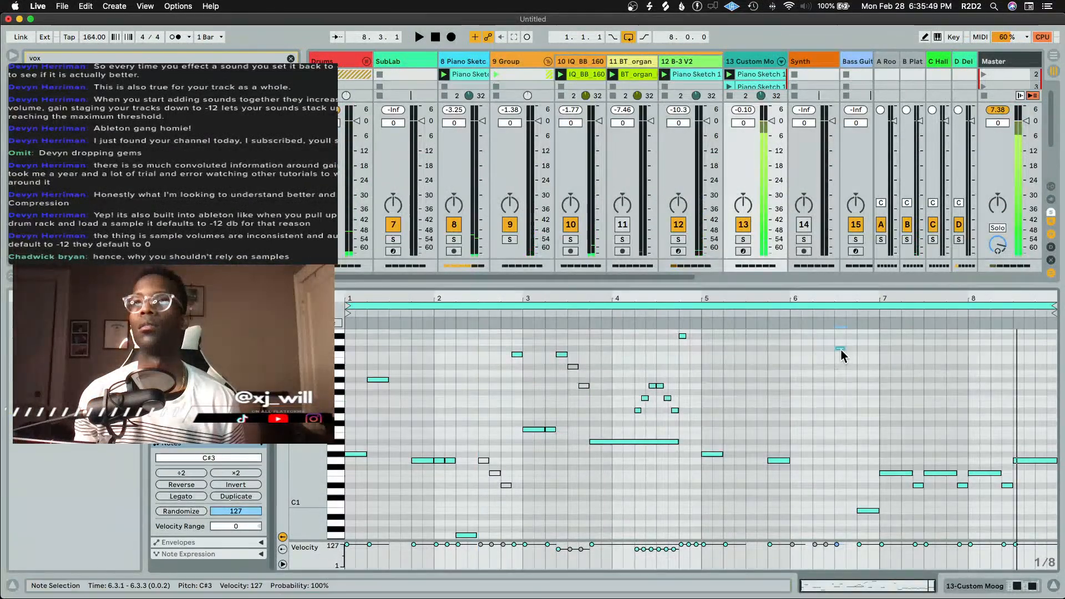
left_click_drag(841, 350, 850, 355)
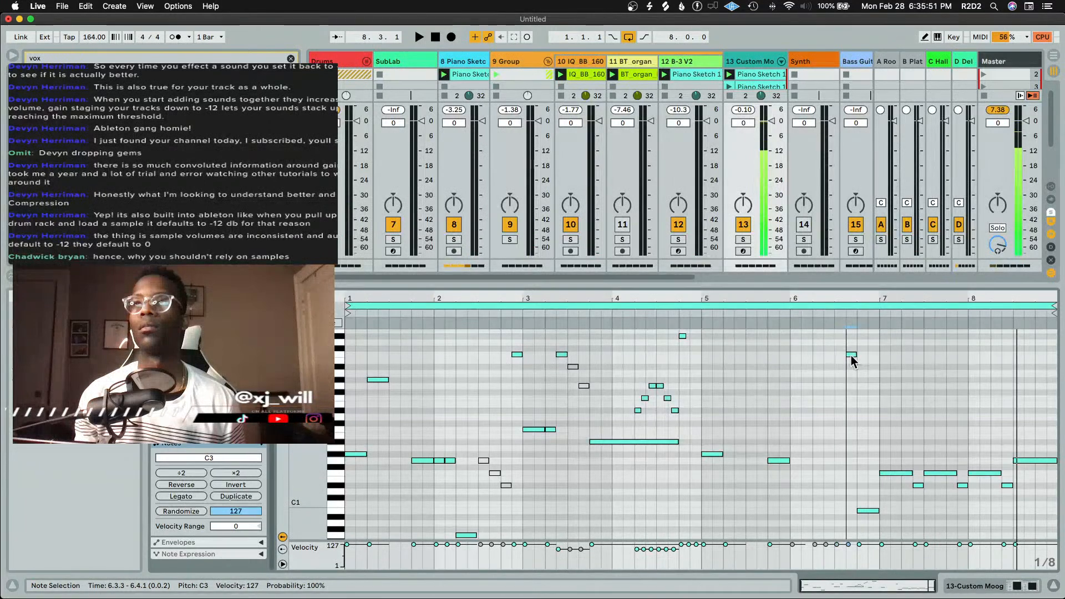
Raise the low note at 6.4.1 in the Custom Moog clip to D#1 and audition the phrase
double_click(868, 506)
left_click_drag(868, 506, 868, 490)
left_click(849, 327)
key("space")
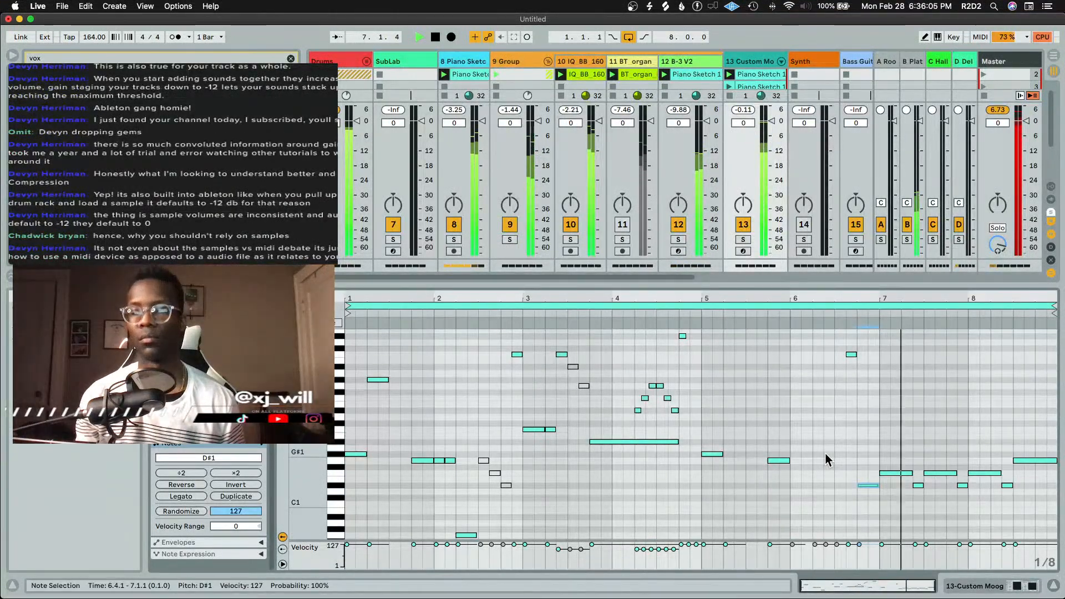
key("space")
Copy the C3 note to D3 at 6.4.1, trim the D#1 note to start at 6.4.3, and return to the device view
mouse_move(850, 355)
left_mouse_down()
mouse_move(863, 340)
mouse_move(870, 351)
mouse_move(864, 345)
left_mouse_up()
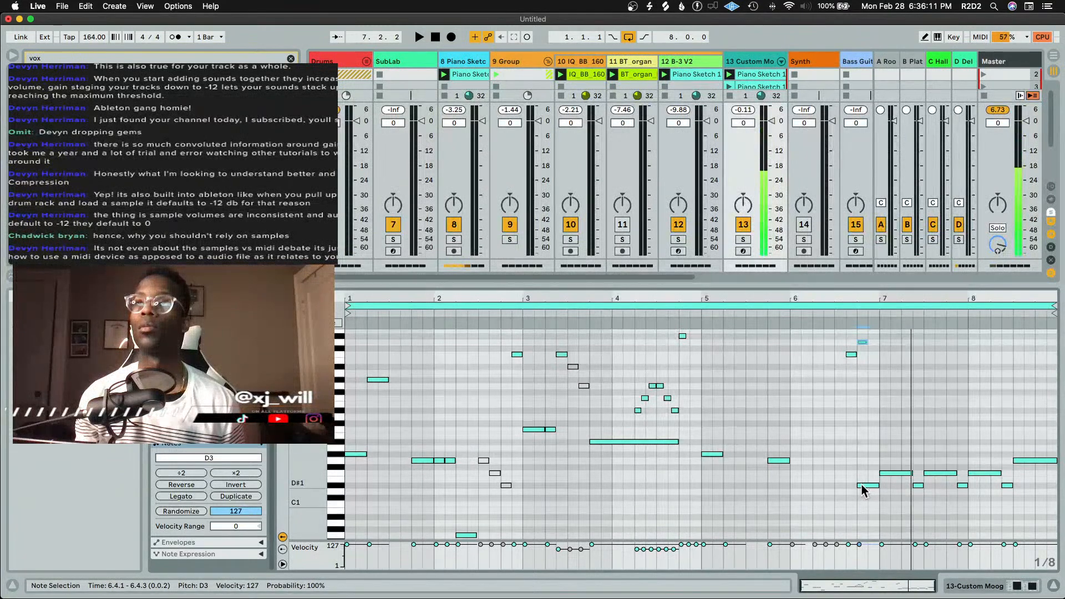
left_click_drag(859, 486, 869, 486)
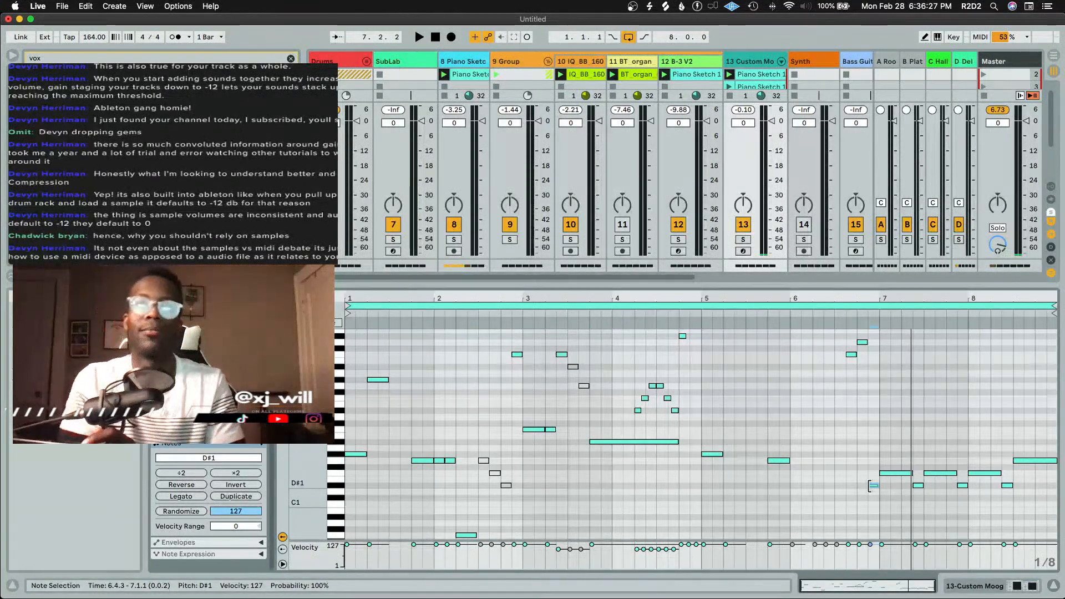
key("shift+Tab")
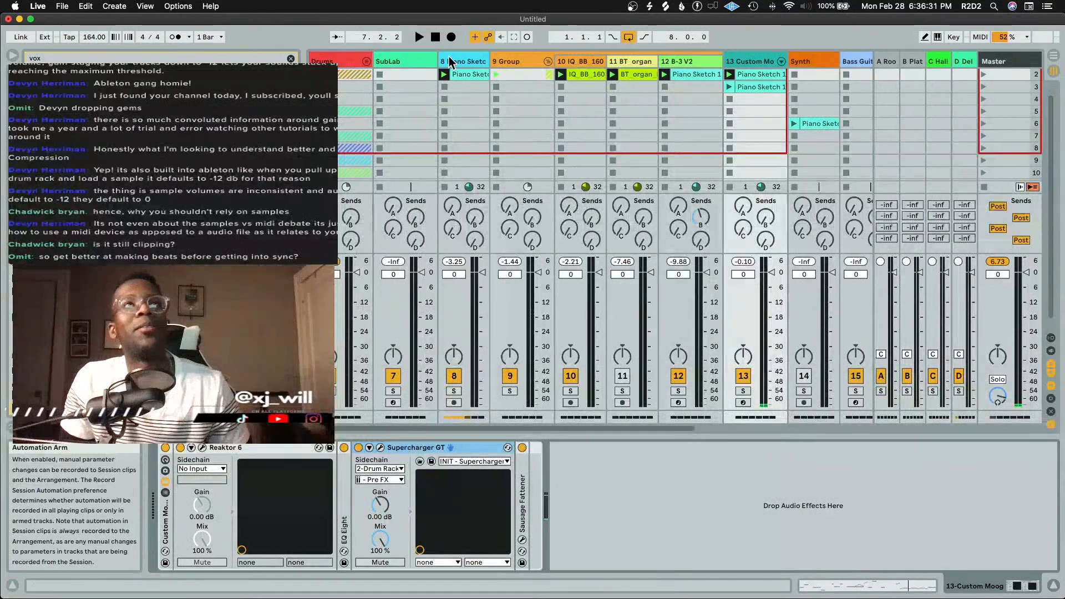
Show the piano track's devices, fold Little AlterBoy and select Scheps Parallel Particles
left_click(466, 62)
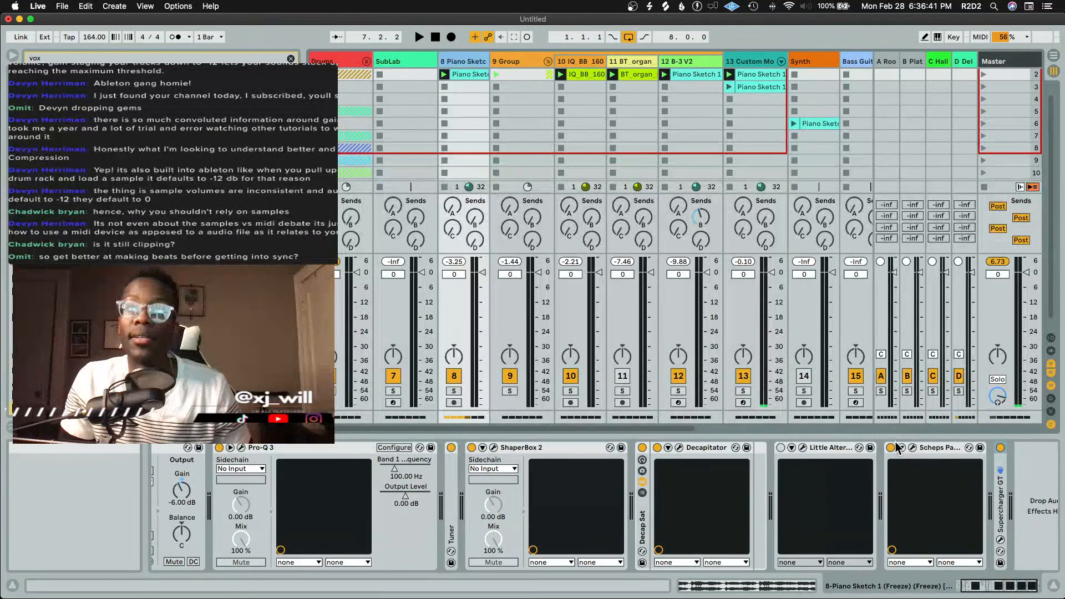
double_click(829, 447)
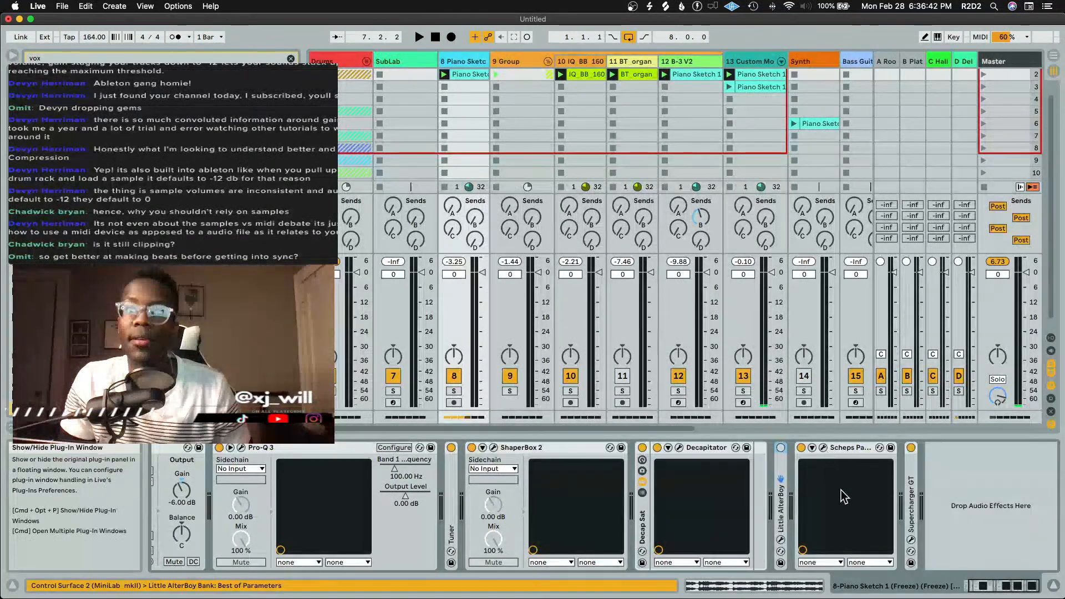
left_click(840, 447)
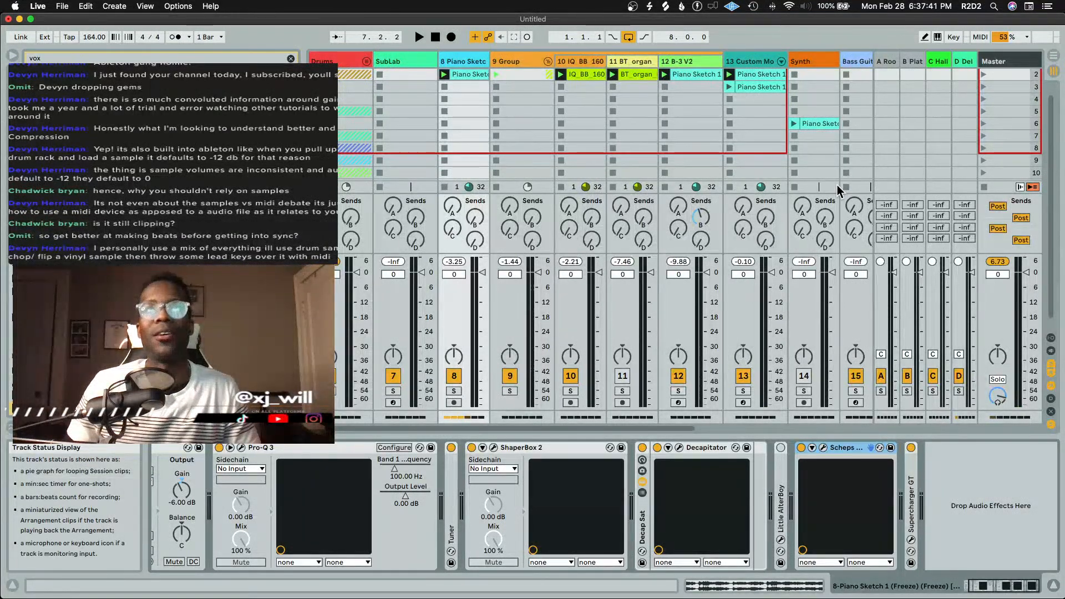
Collapse the 9 Group tracks and play the full beat several times to judge the mix
left_click(547, 61)
key("space")
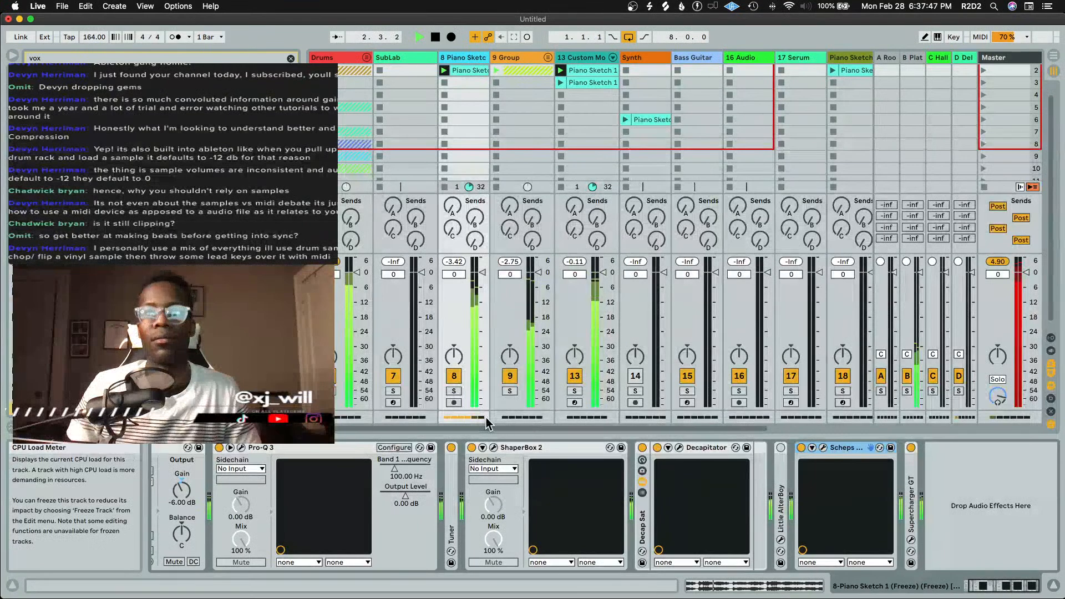
key("space")
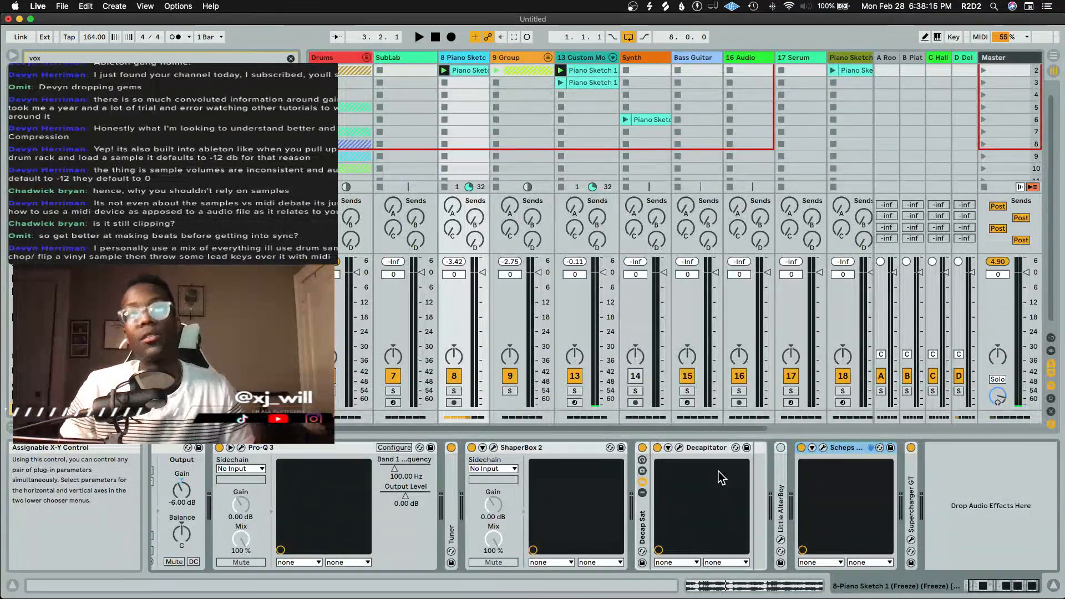
key("space")
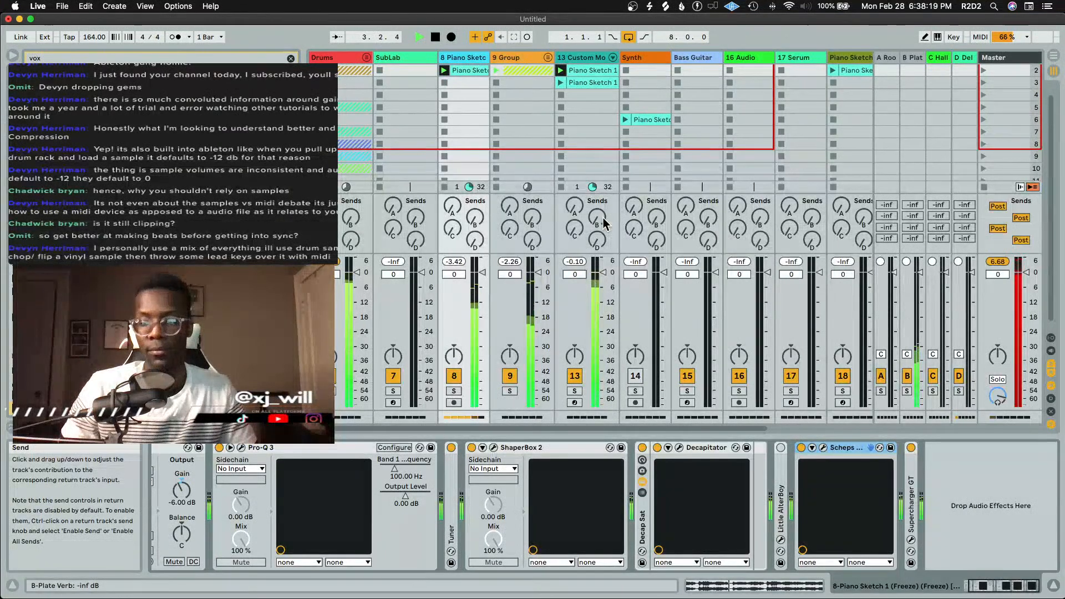
key("space")
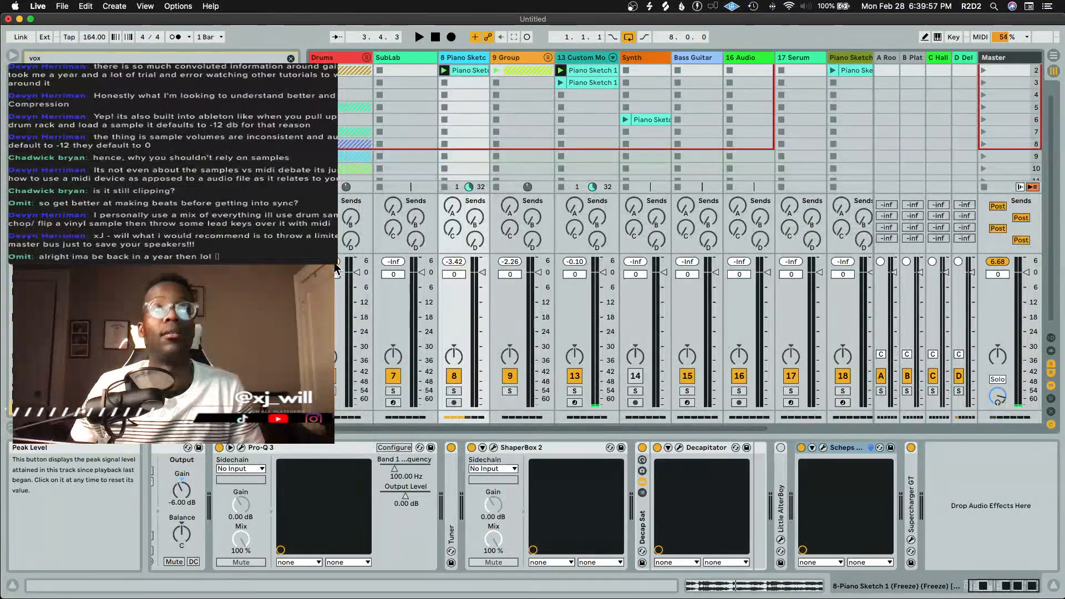
key("space")
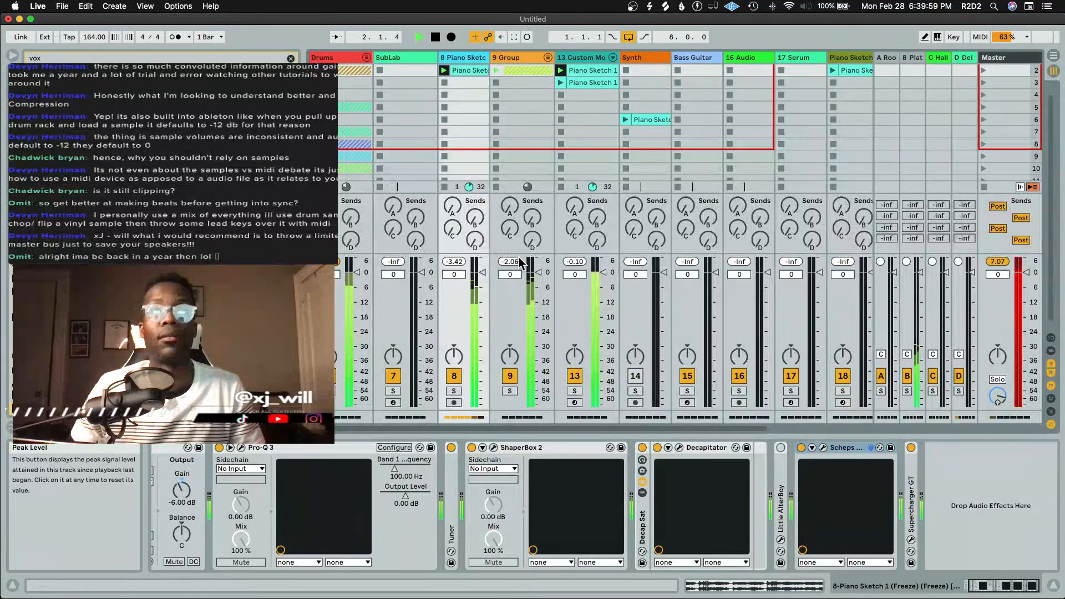
Unfold the Drums group, select the Drum Rack track and play the drums in solo
left_click(366, 57)
key("space")
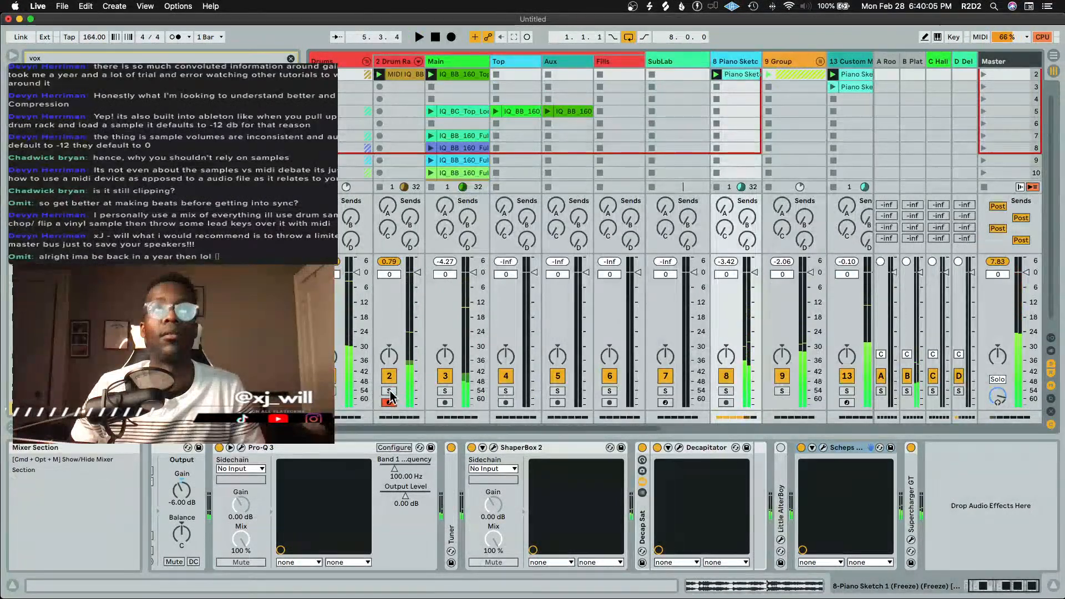
left_click(405, 62)
key("space")
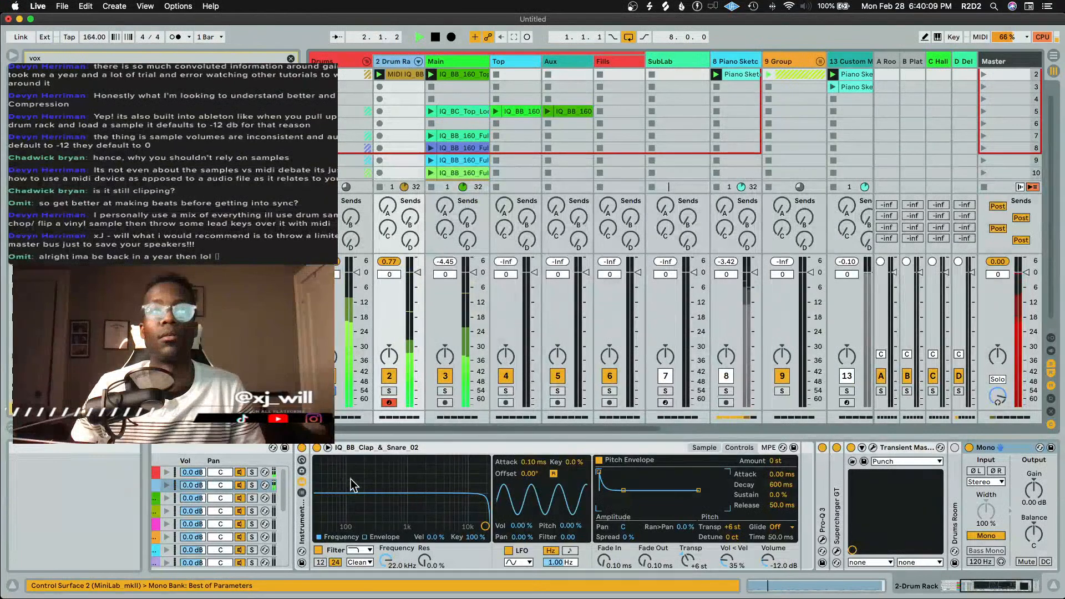
Expand the IQ_BB Clap & Snare_02 sample display, stop playback and move Drums Room after the Mono device on the Drum Rack track
left_click(328, 447)
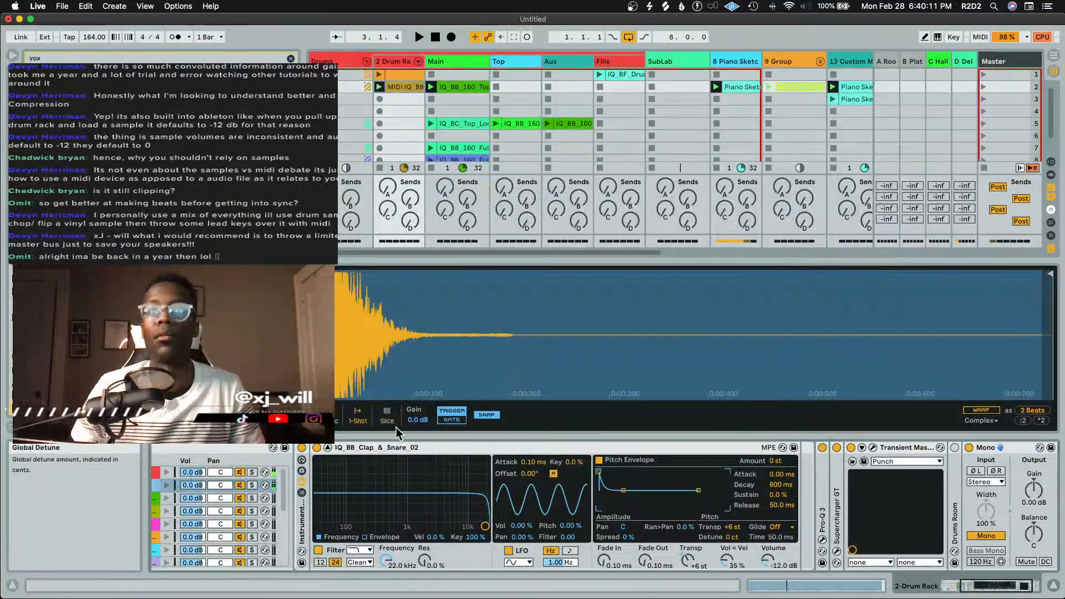
key("space")
scroll(867, 482, "right", 3)
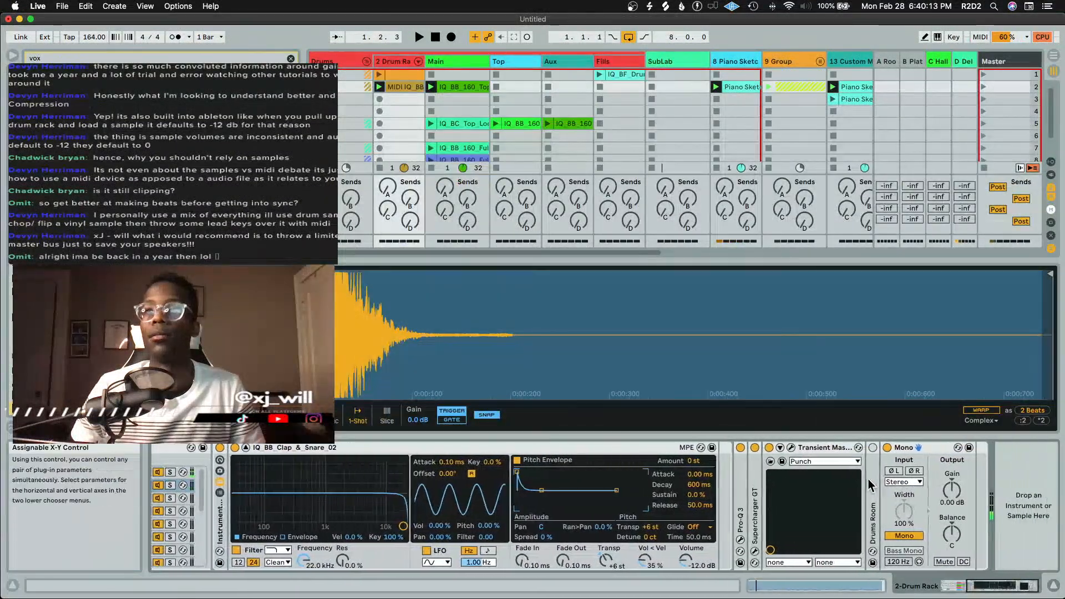
left_click(867, 458)
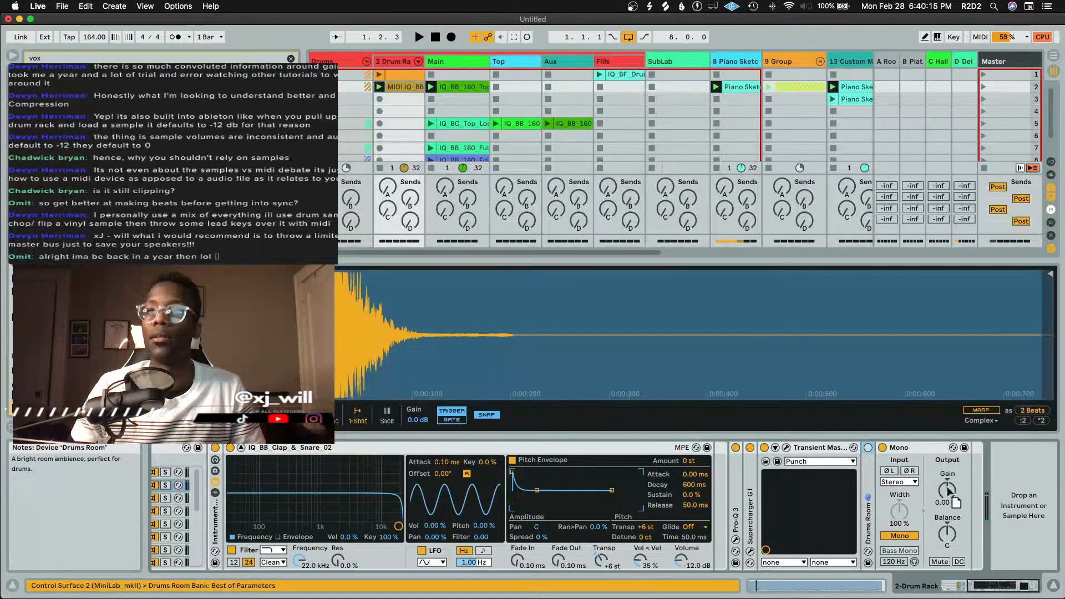
left_click_drag(1026, 504, 969, 503)
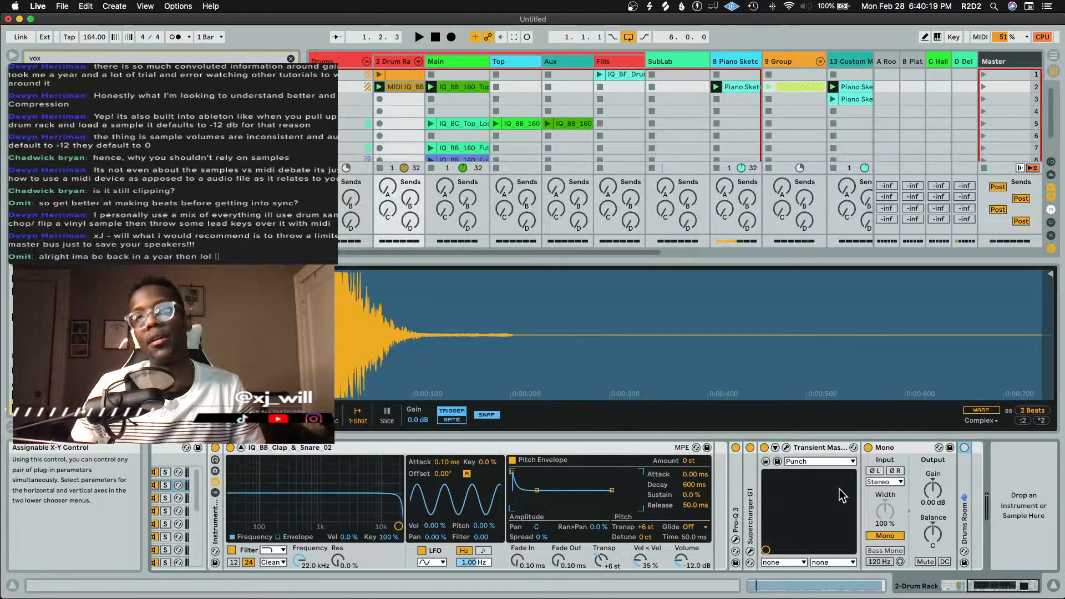
Unfold Drums Room on the Drum Rack track and set its Dry/Wet to 29% and Decay Time to 2.20 s
double_click(964, 476)
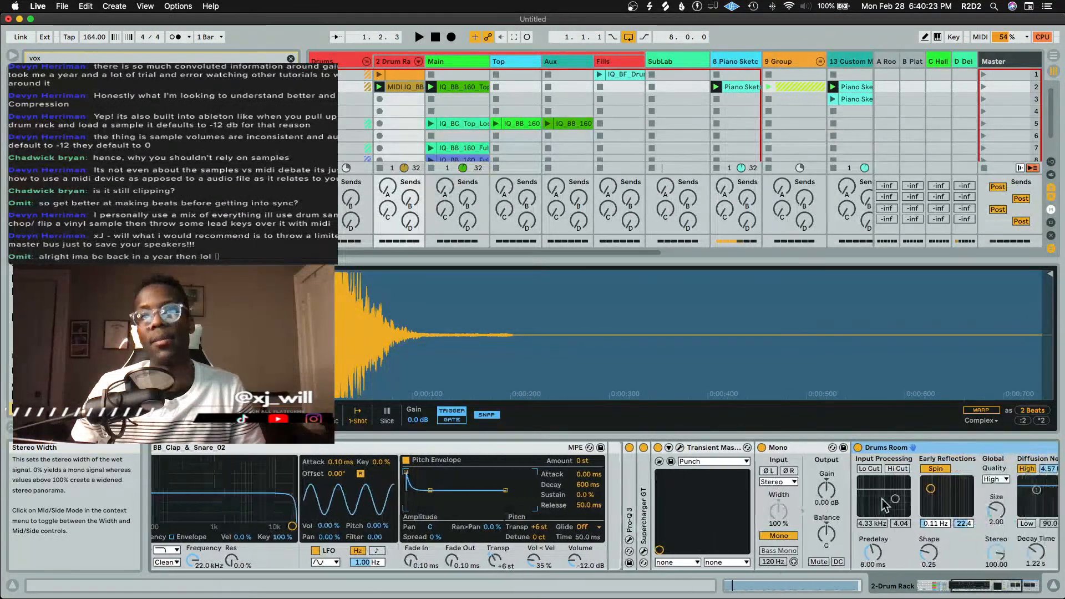
left_click_drag(951, 553, 952, 588)
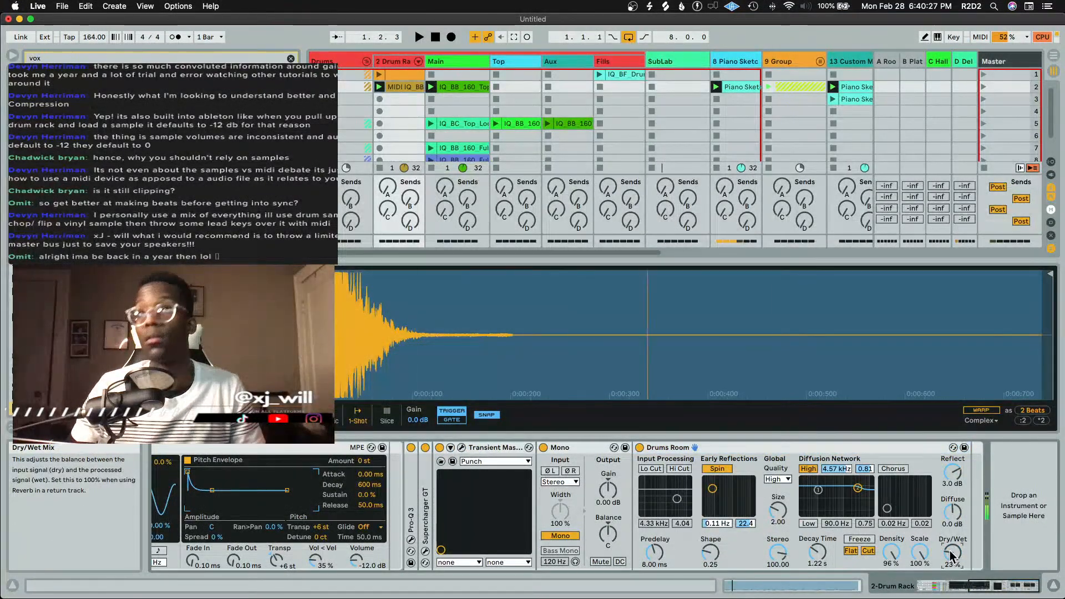
left_click_drag(951, 554, 951, 544)
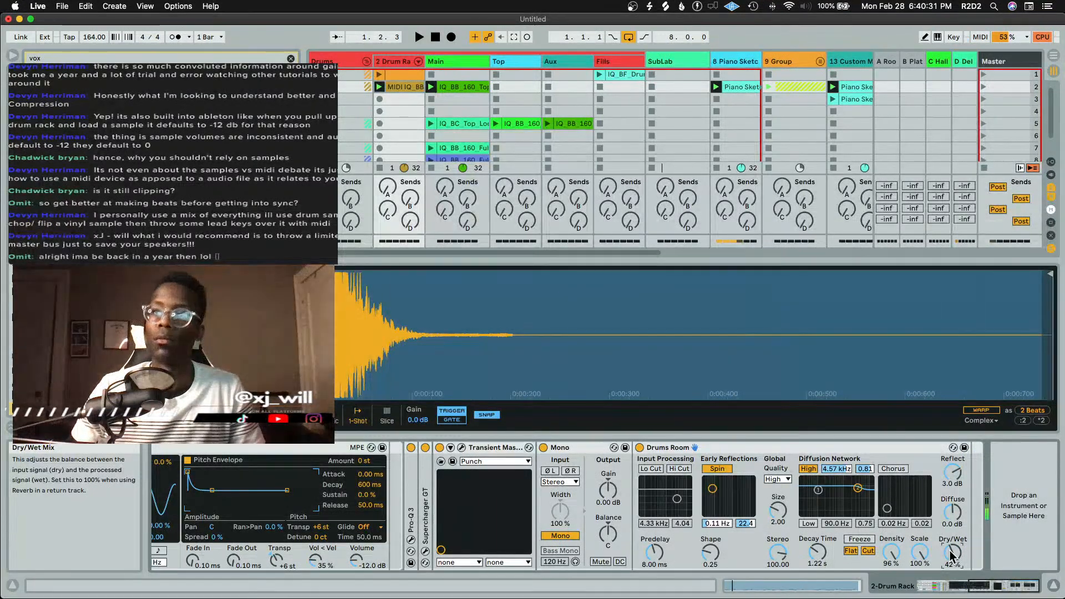
left_click_drag(951, 554, 952, 560)
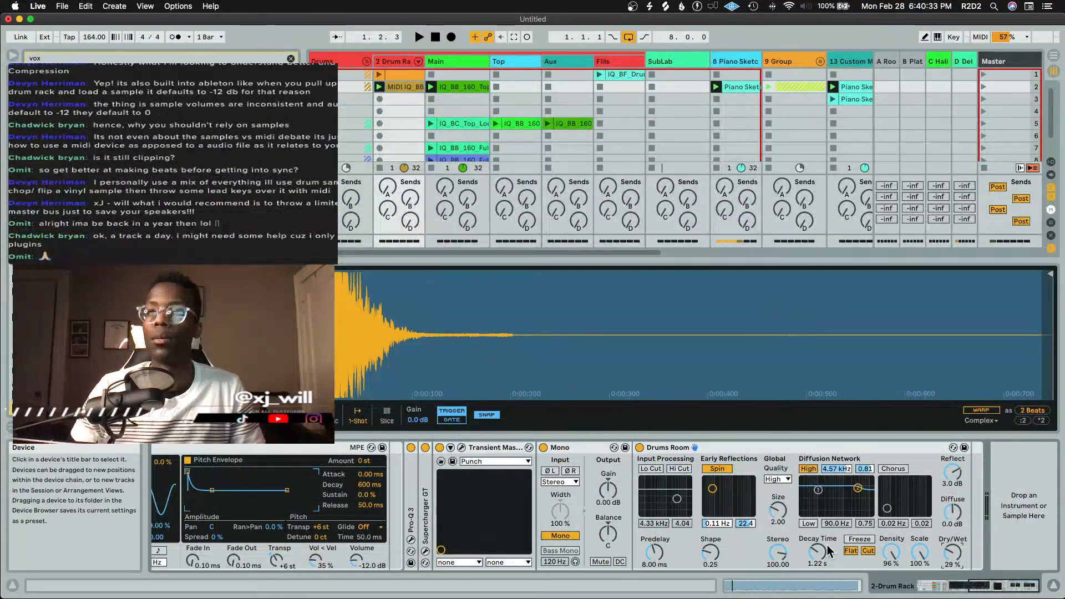
mouse_move(824, 552)
left_mouse_down()
mouse_move(824, 529)
mouse_move(825, 559)
left_mouse_up()
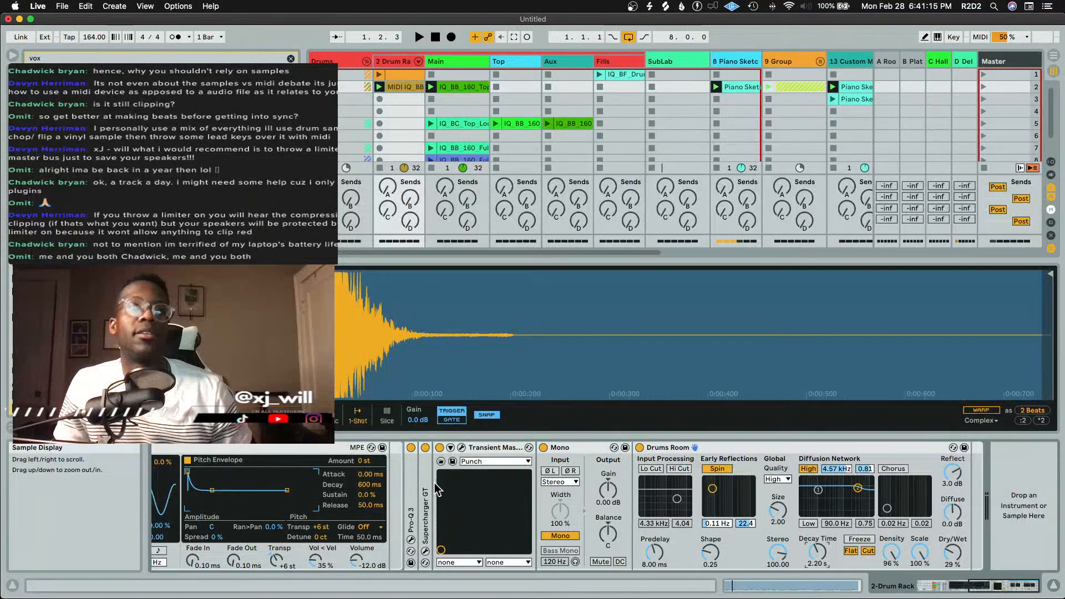
Collapse the expanded sample display of the IQ_BB Clap & Snare_02 Simpler
scroll(476, 499, "left", 10)
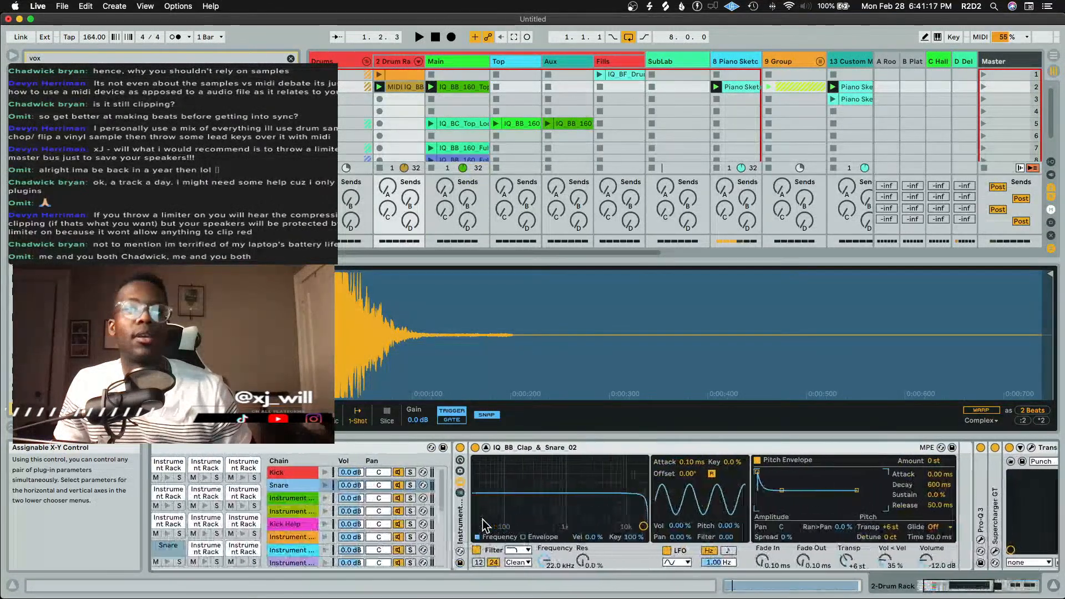
scroll(485, 524, "right", 8)
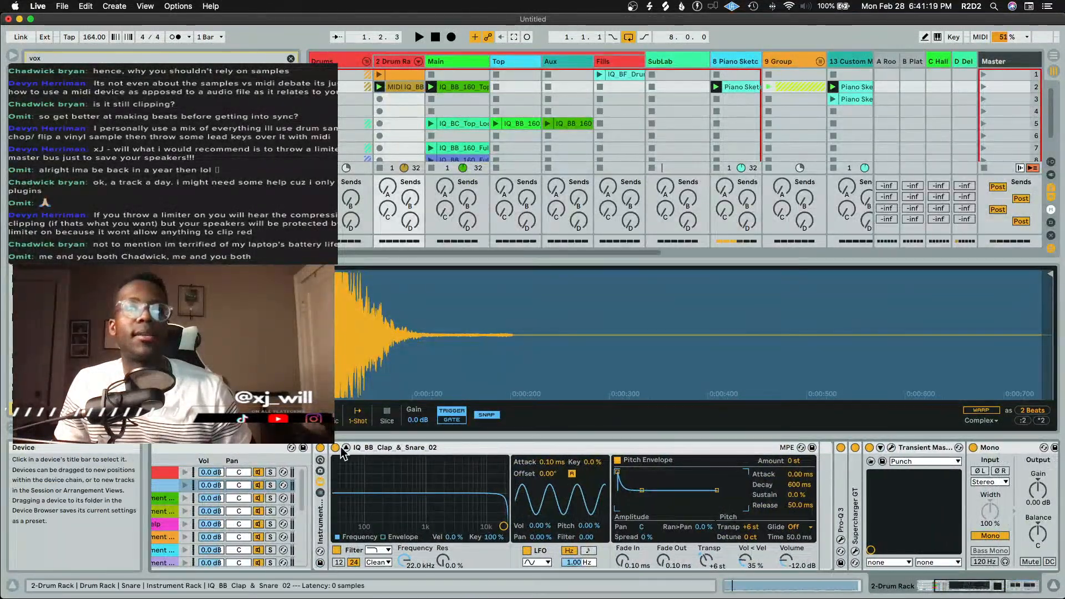
left_click(335, 447)
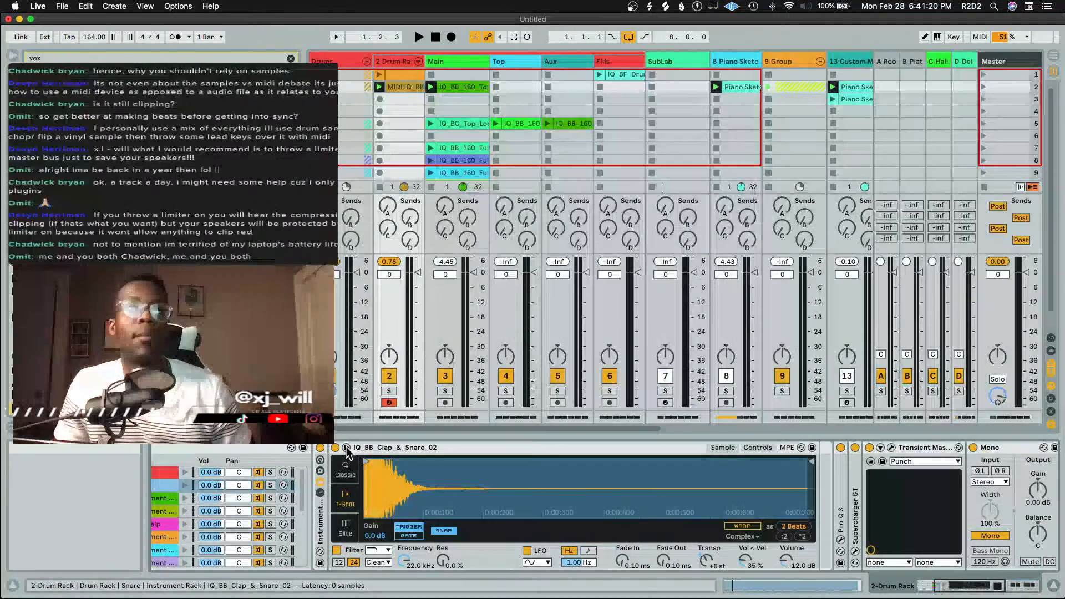
Inspect the device chains of the Master and piano tracks and play the beat briefly to check levels
left_click(1001, 62)
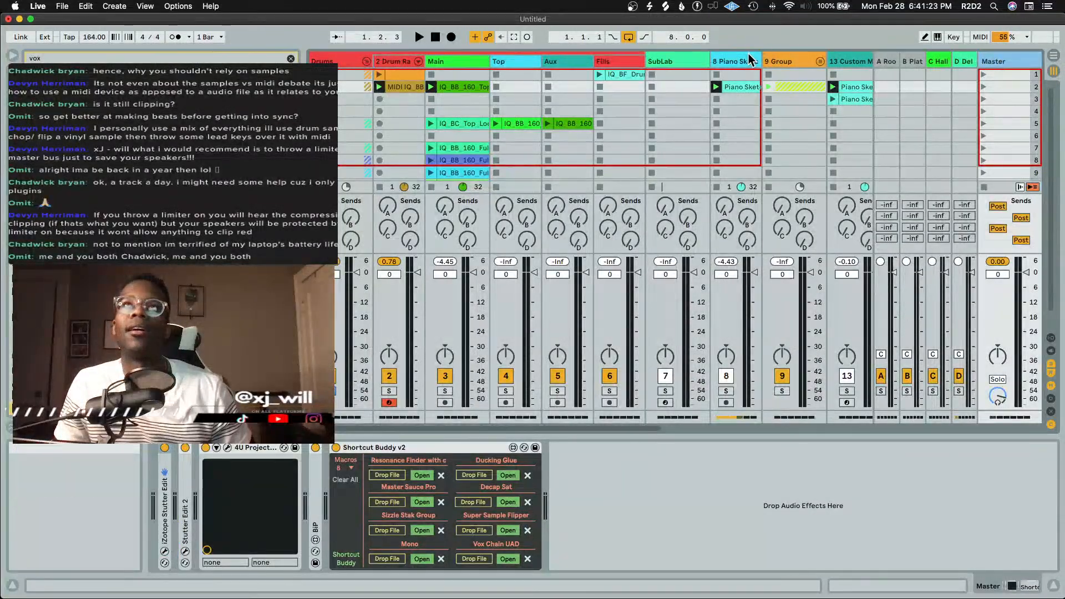
left_click(748, 60)
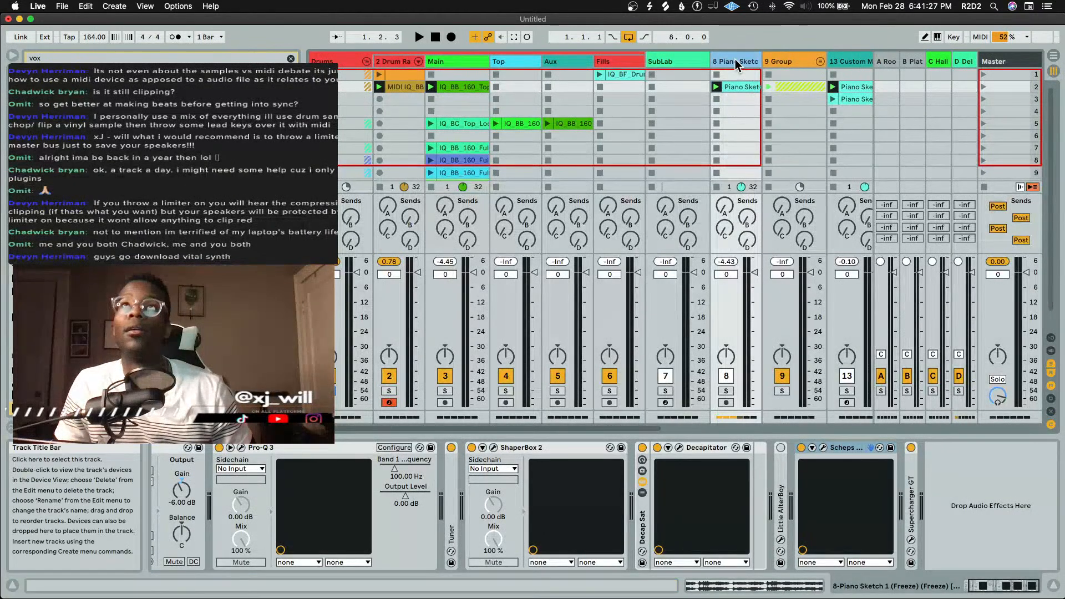
key("space")
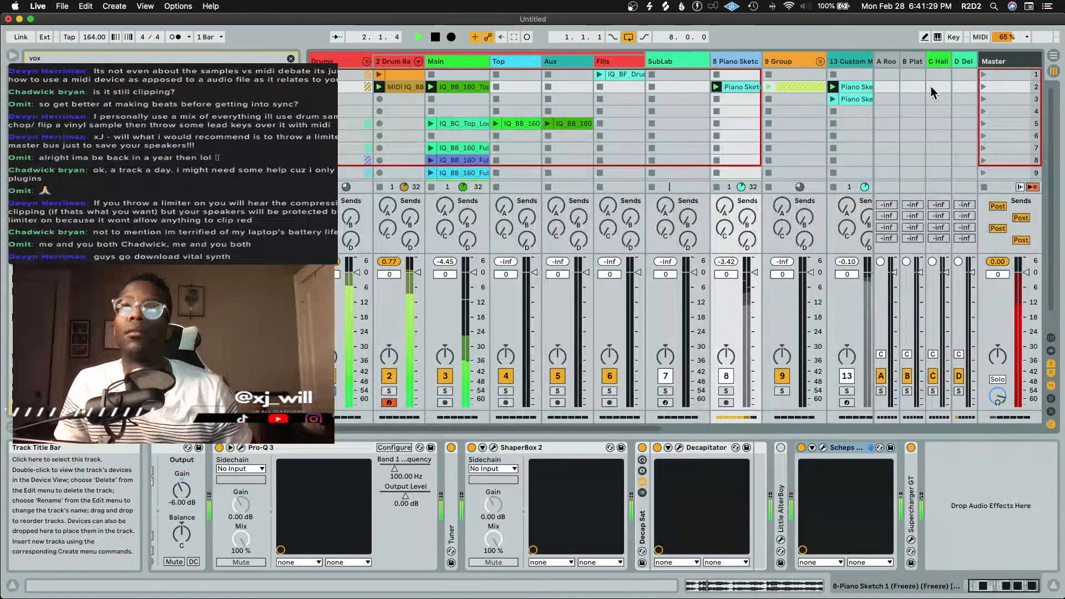
key("space")
Clear the browser search and add a Limiter at the end of the Master track's device chain
left_click(1005, 61)
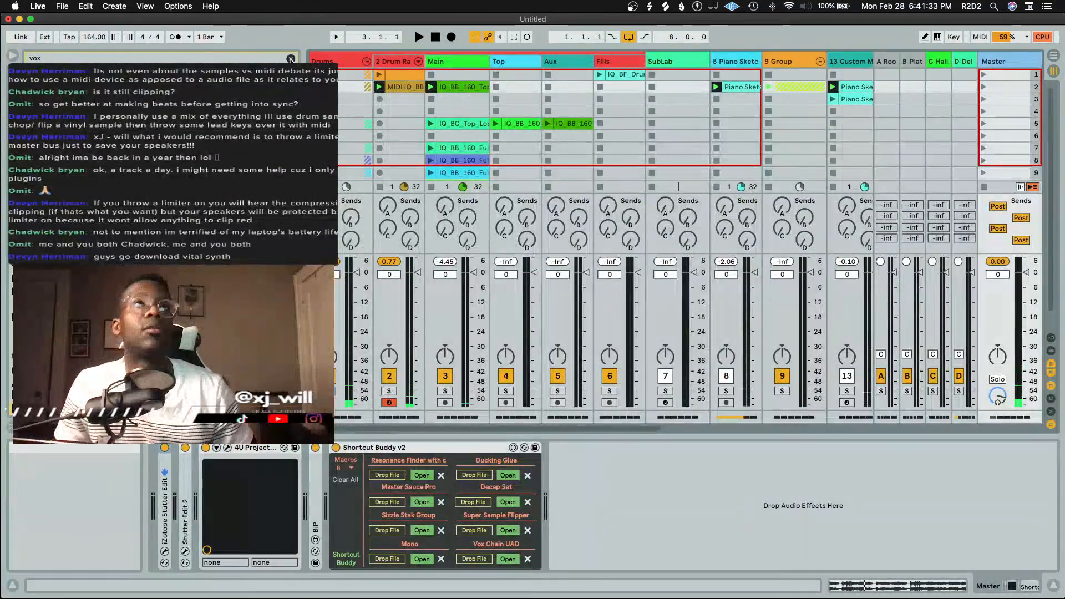
left_click(291, 59)
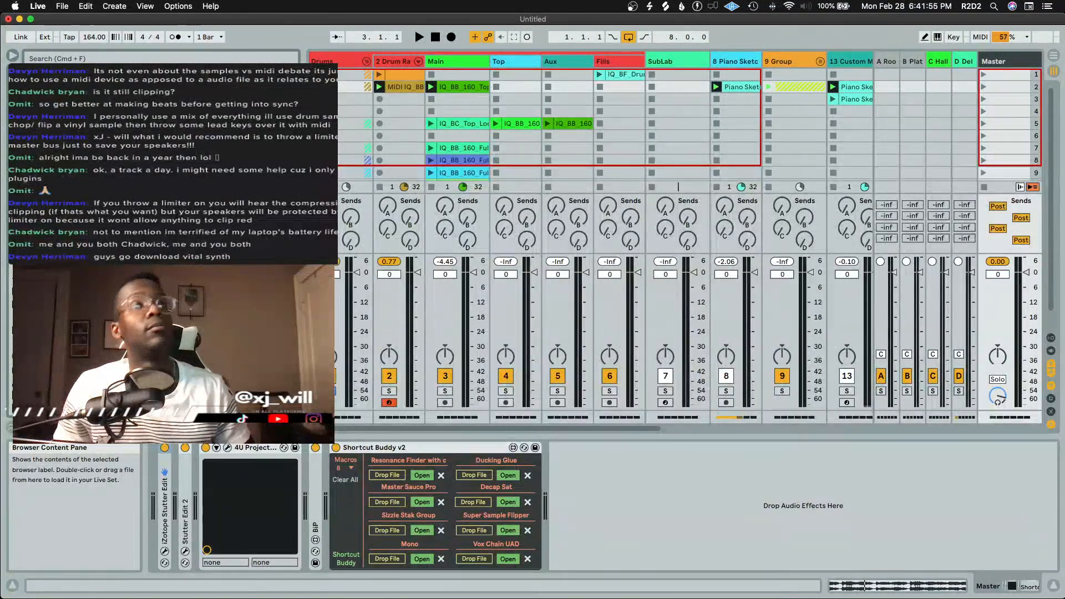
double_click(195, 250)
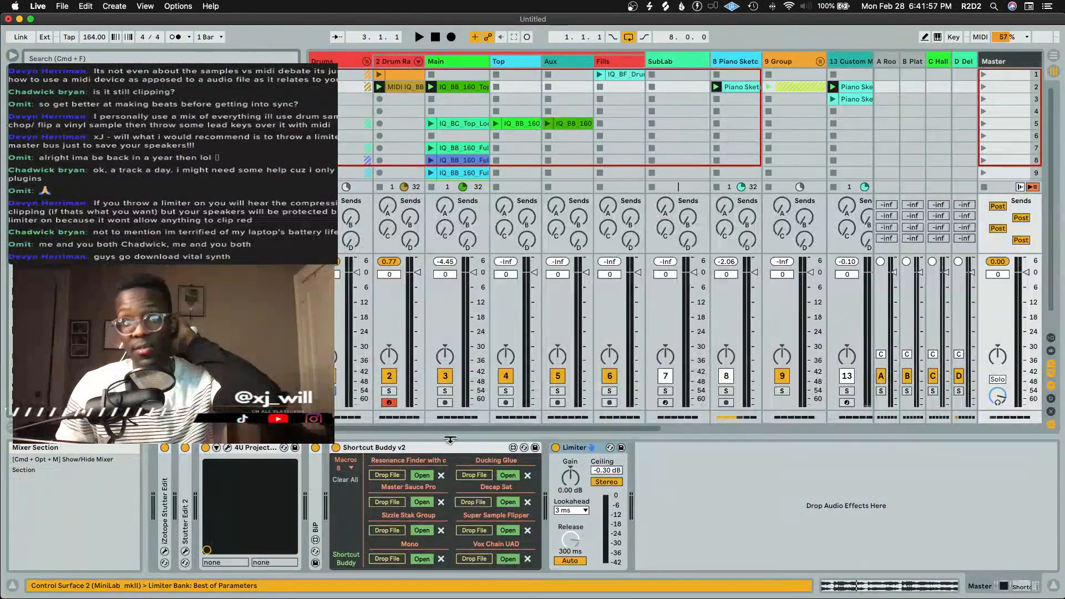
Play the beat through the Master limiter and check the CPU load and temperature in Turbo Boost Switcher
key("space")
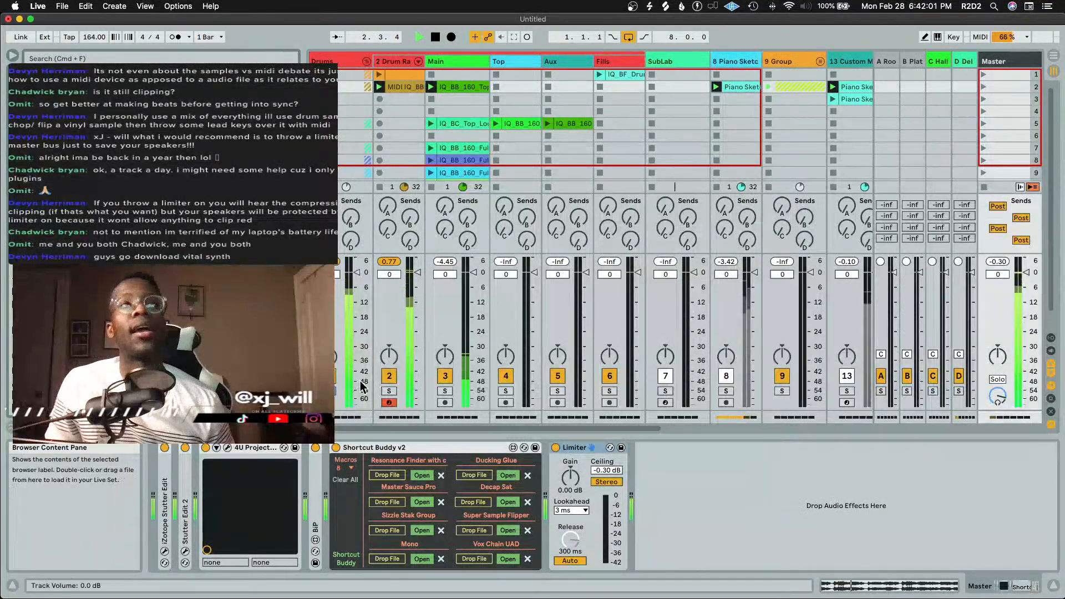
key("space")
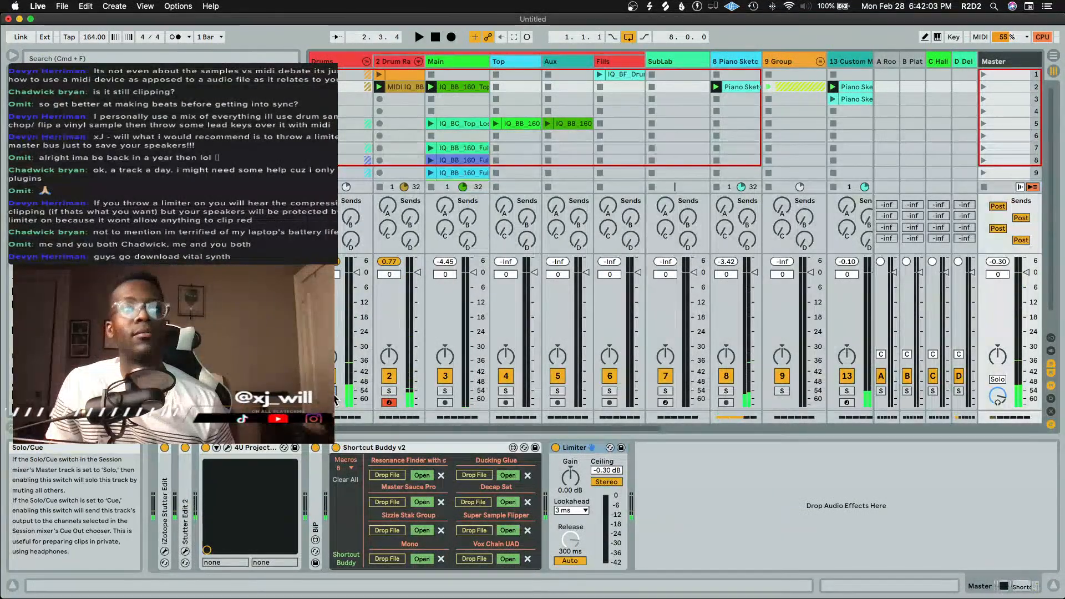
key("space")
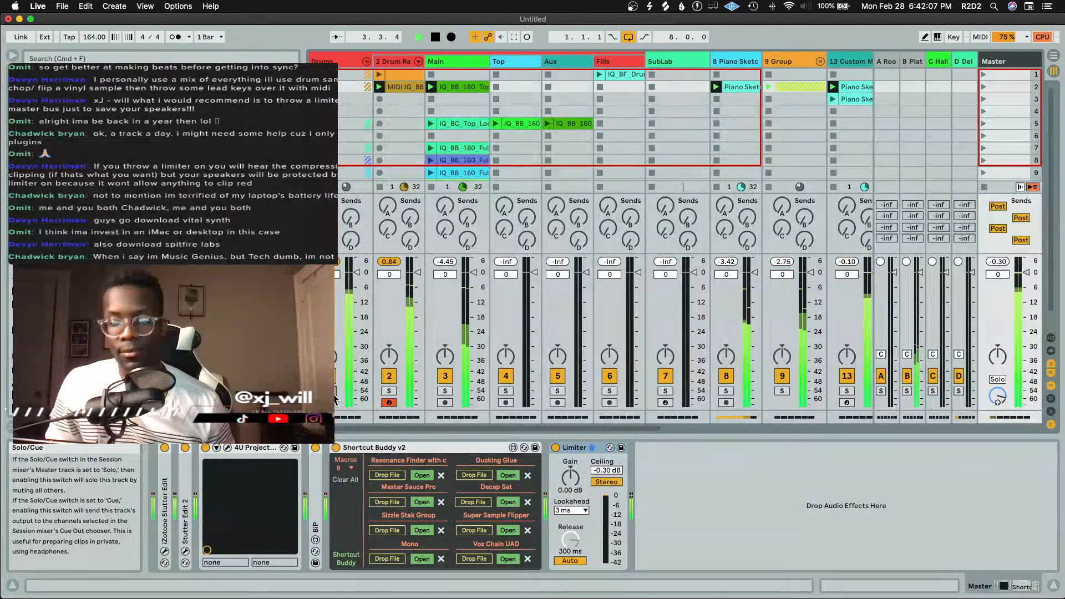
key("space")
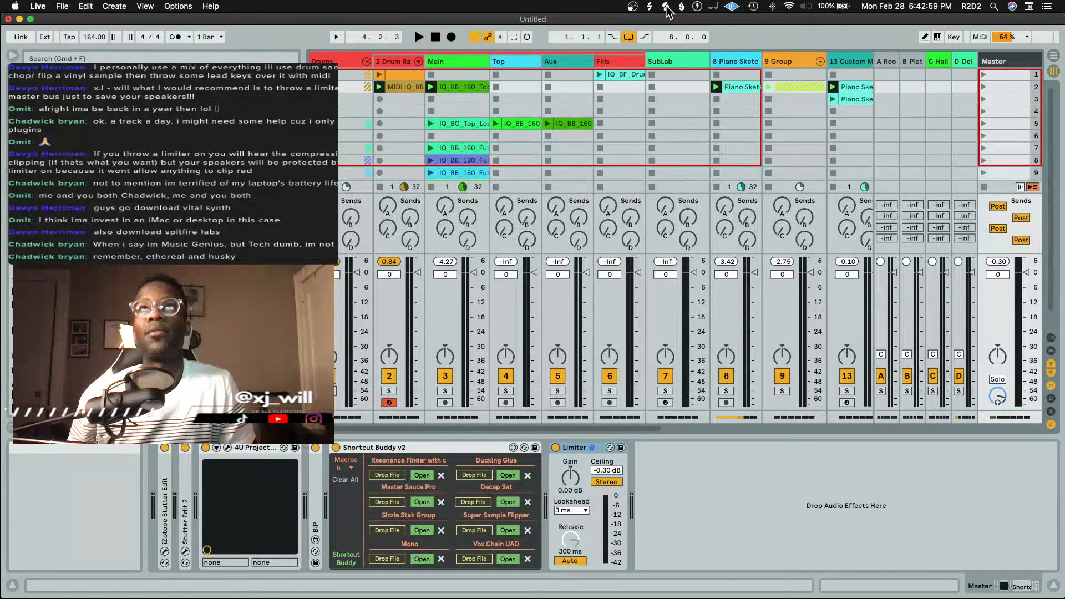
left_click(695, 7)
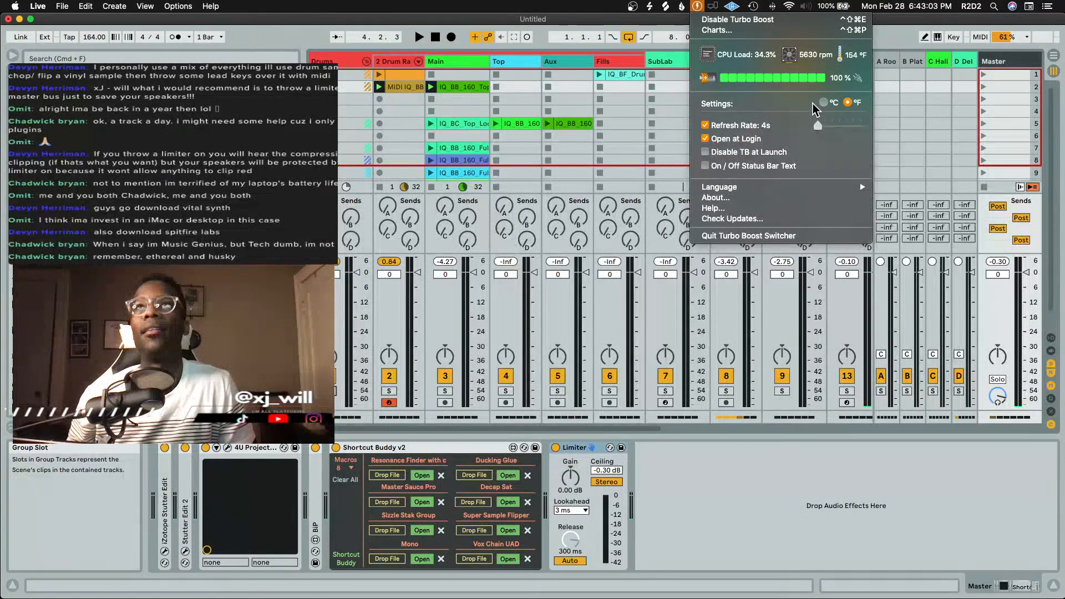
left_click(698, 8)
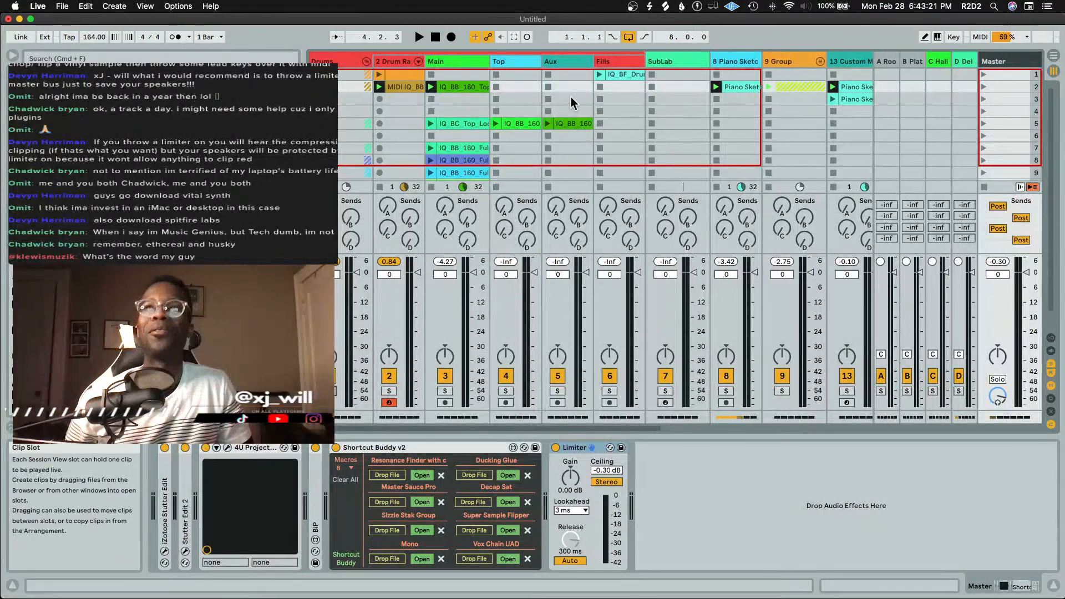
Play the beat from the start, fold the Drums group during playback and stop
key("space")
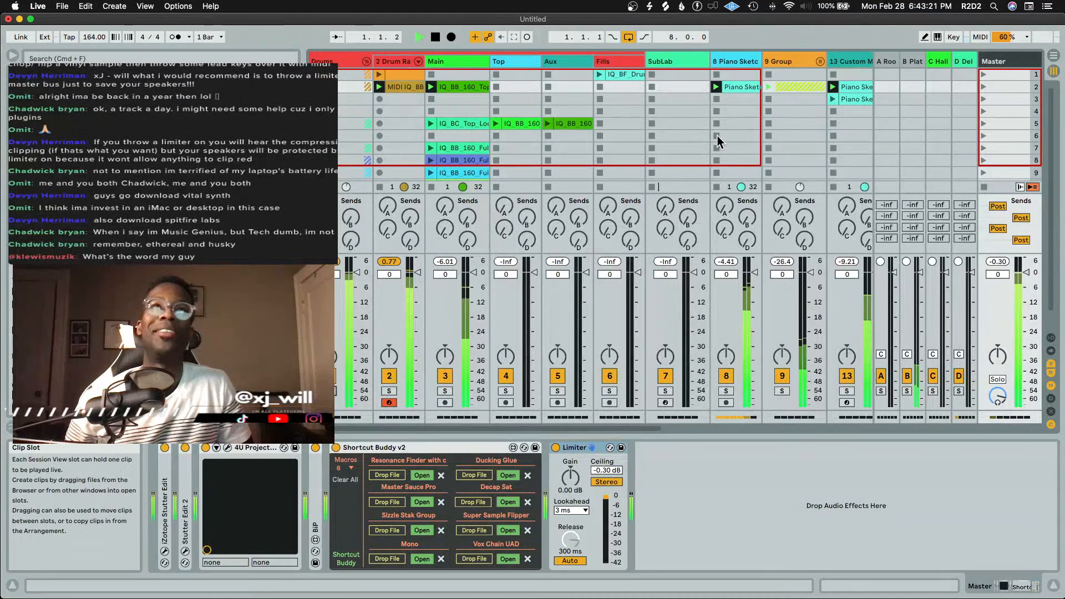
left_click(367, 61)
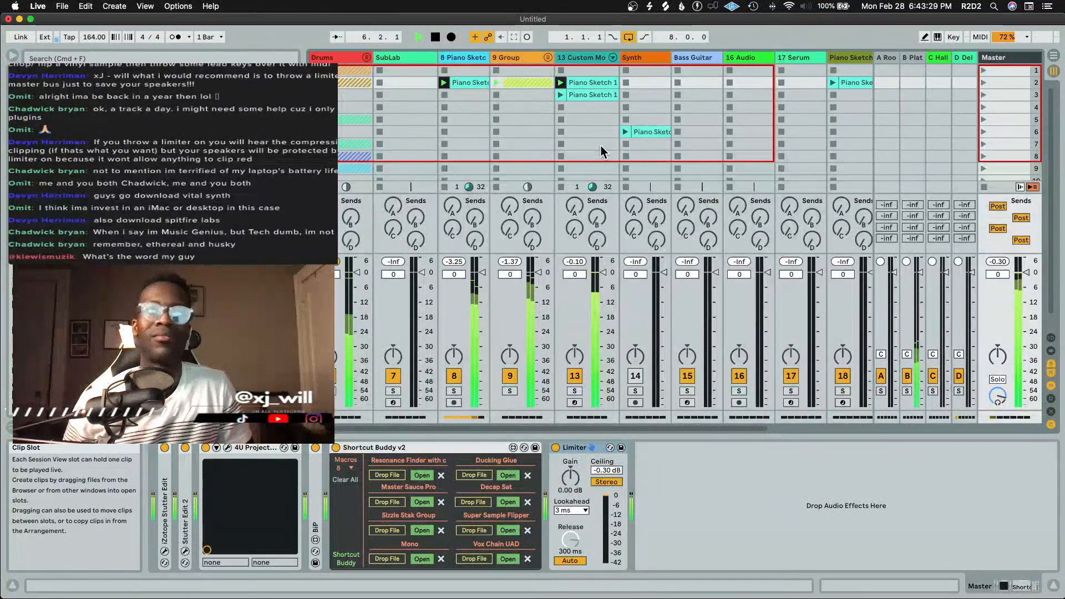
key("space")
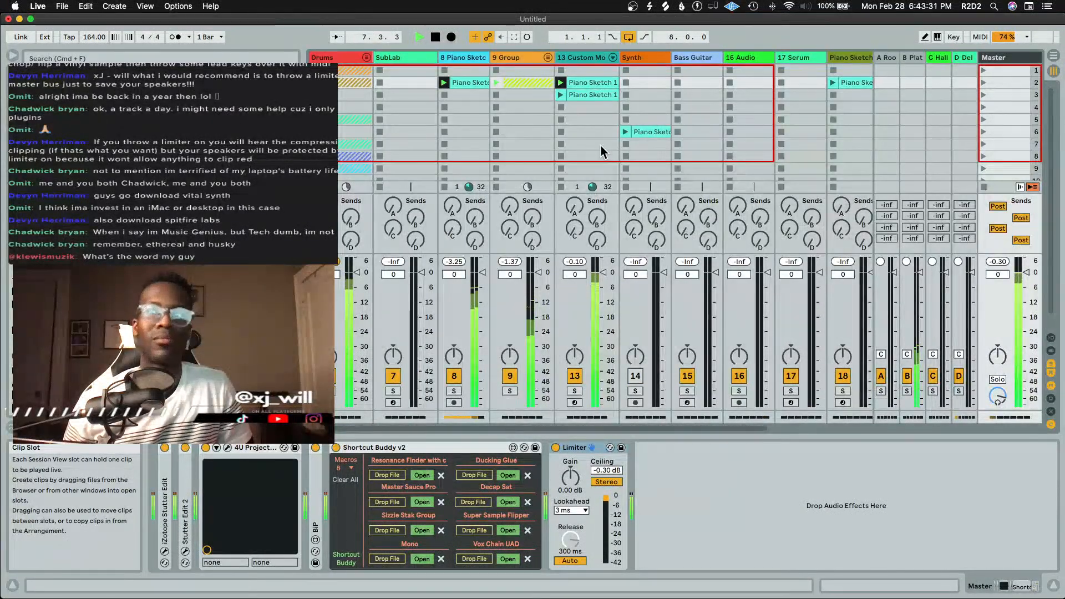
Raise the last high note before bar 7 in the Custom Moog track's scene 2 clip and return to its devices
double_click(600, 83)
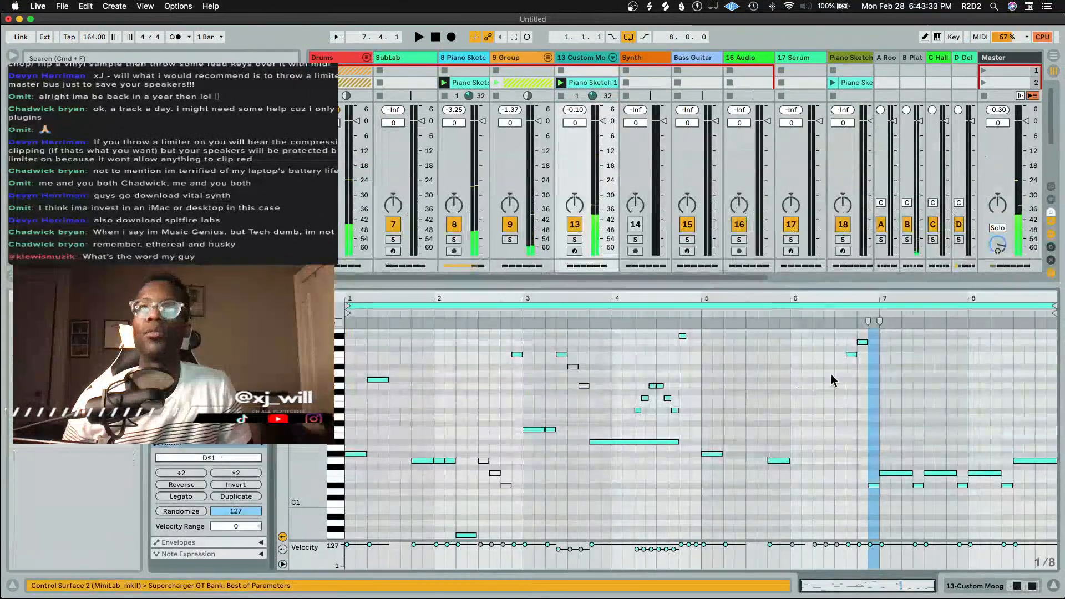
left_click(861, 342)
left_click_drag(861, 343, 860, 335)
key("shift+Tab")
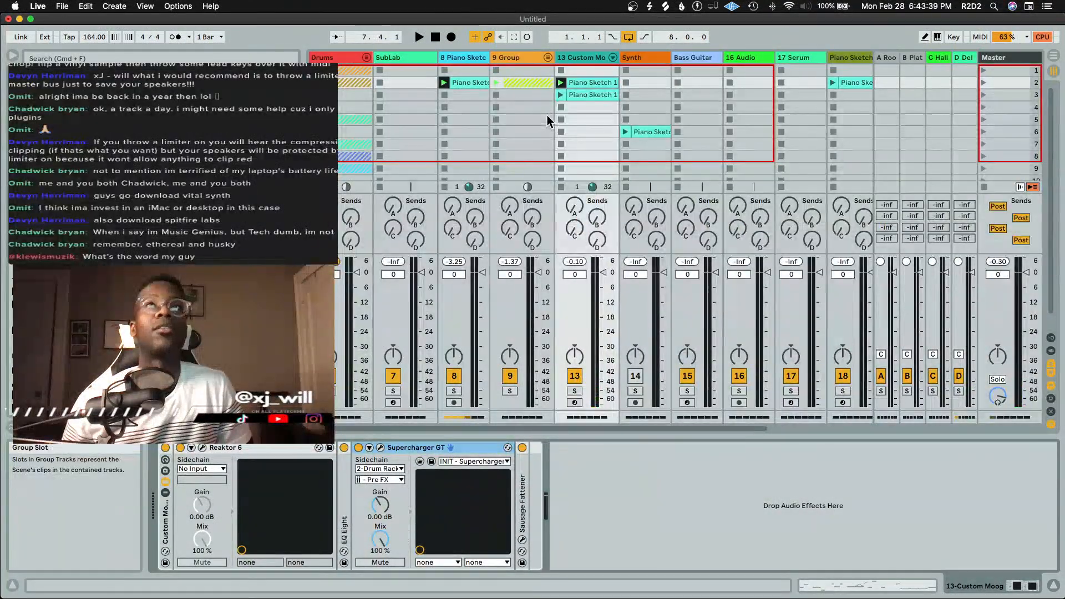
Search the browser for "vox" and widen the browser to read the sample names
scroll(610, 133, "right", 5)
scroll(610, 133, "down", 2)
scroll(610, 128, "up", 2)
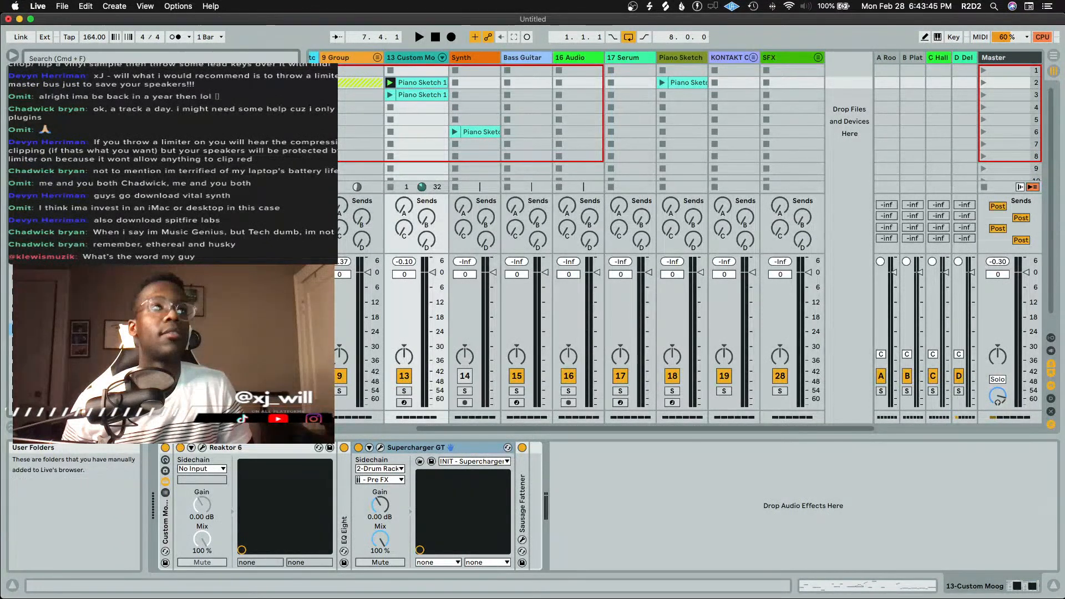
left_click(258, 58)
type("v")
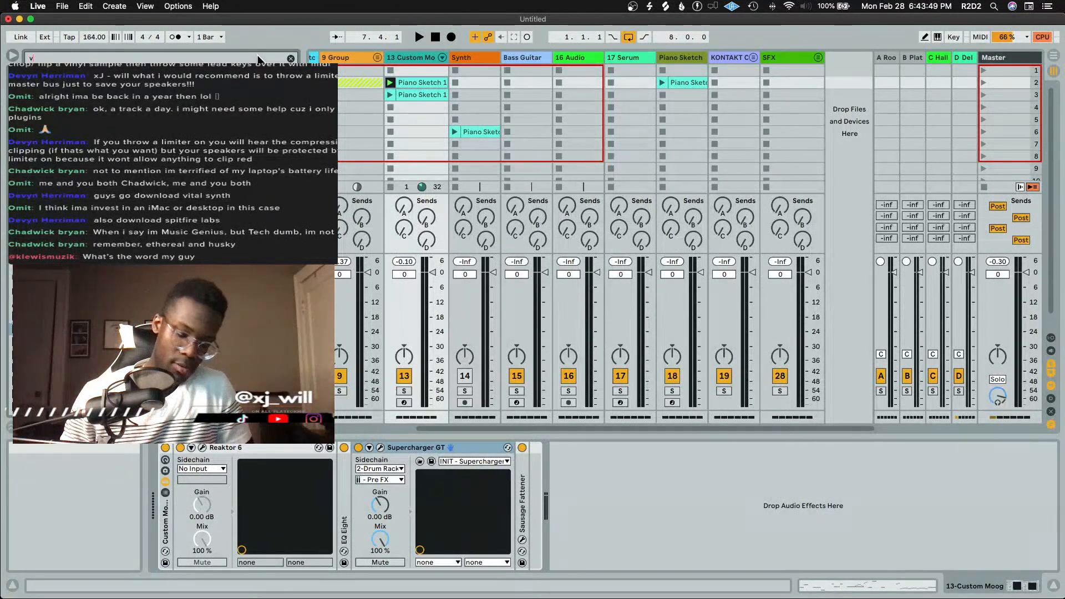
type("ox")
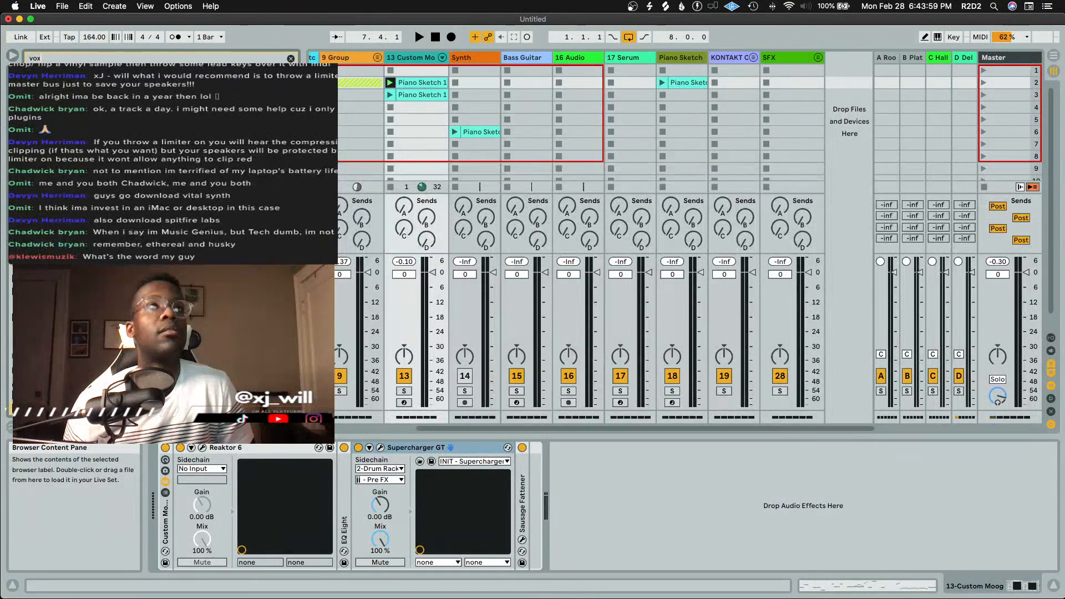
left_click_drag(304, 195, 359, 196)
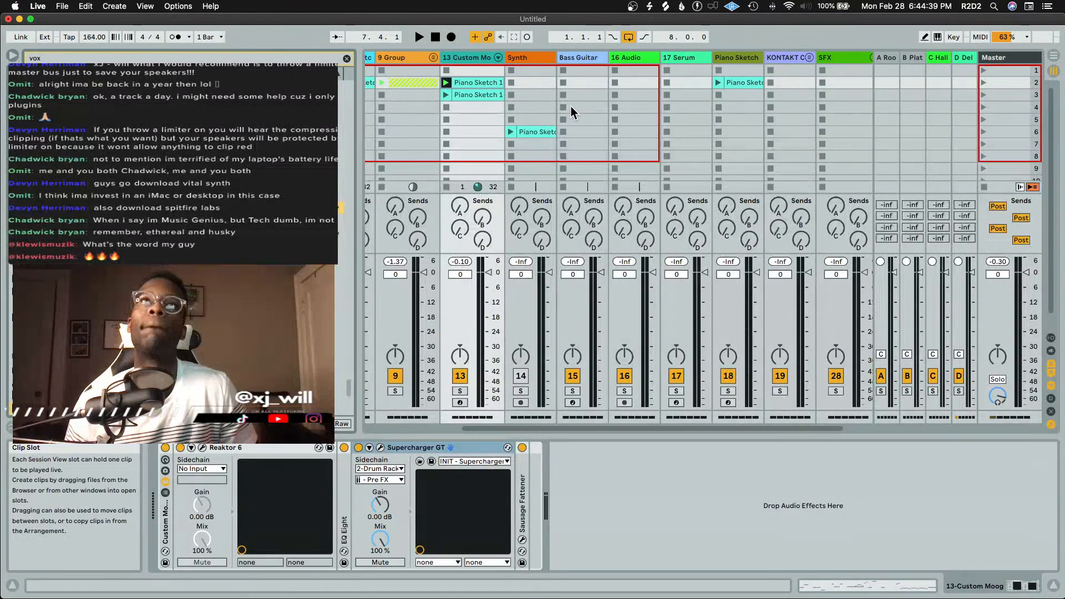
Place the VOX AVS 82 vocal hook dry sample in scene 2 of a new audio track after the SFX track
scroll(570, 105, "left", 5)
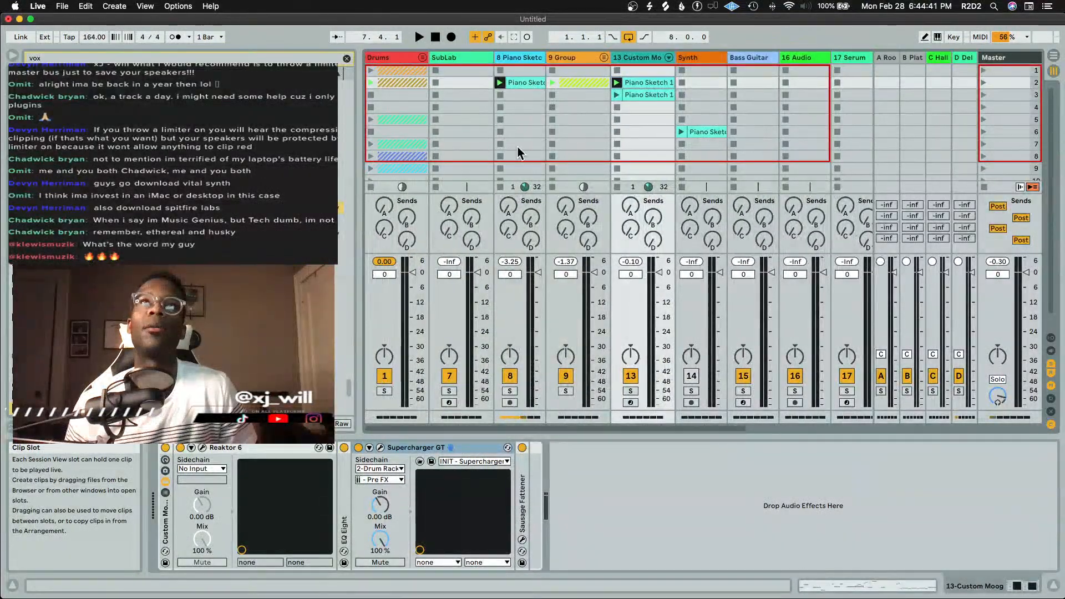
scroll(517, 146, "right", 5)
left_click_drag(463, 198, 846, 76)
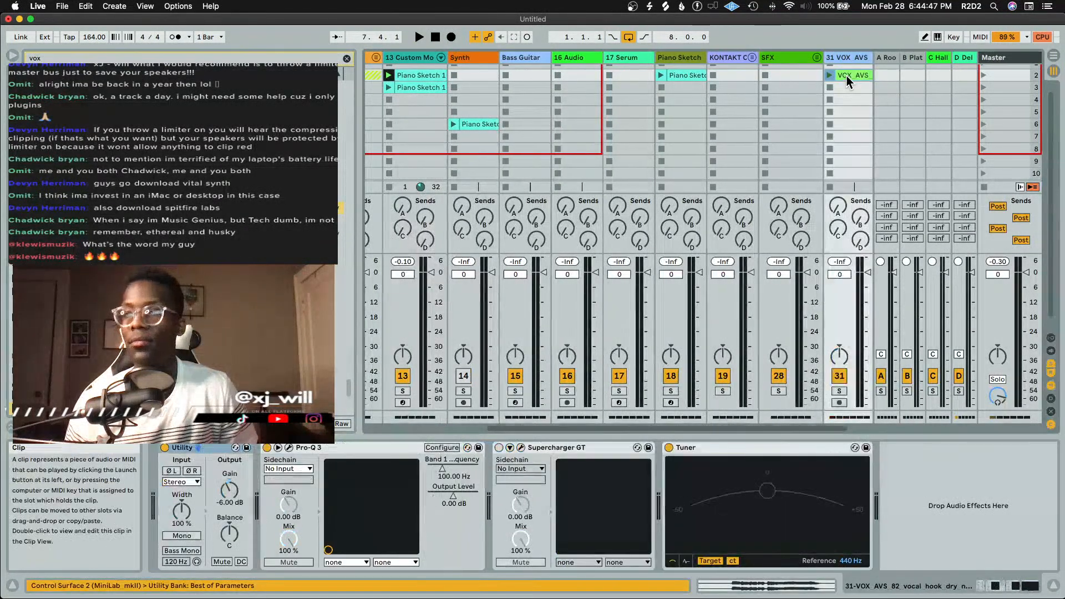
Launch the VOX AVS clip with the beat, transpose it to -2 semitones and restart playback
left_click(829, 75)
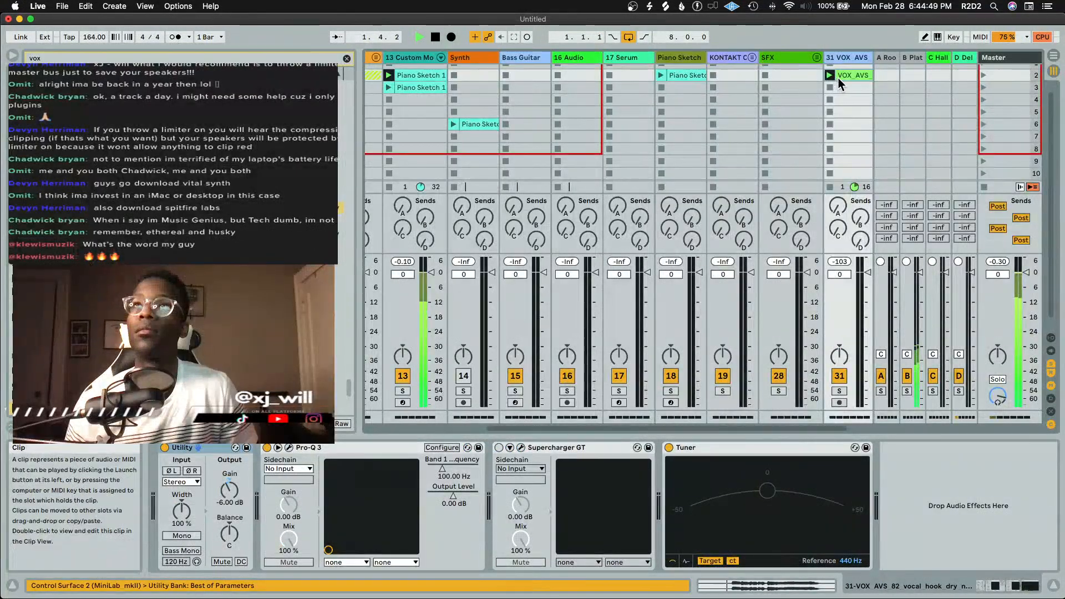
double_click(853, 78)
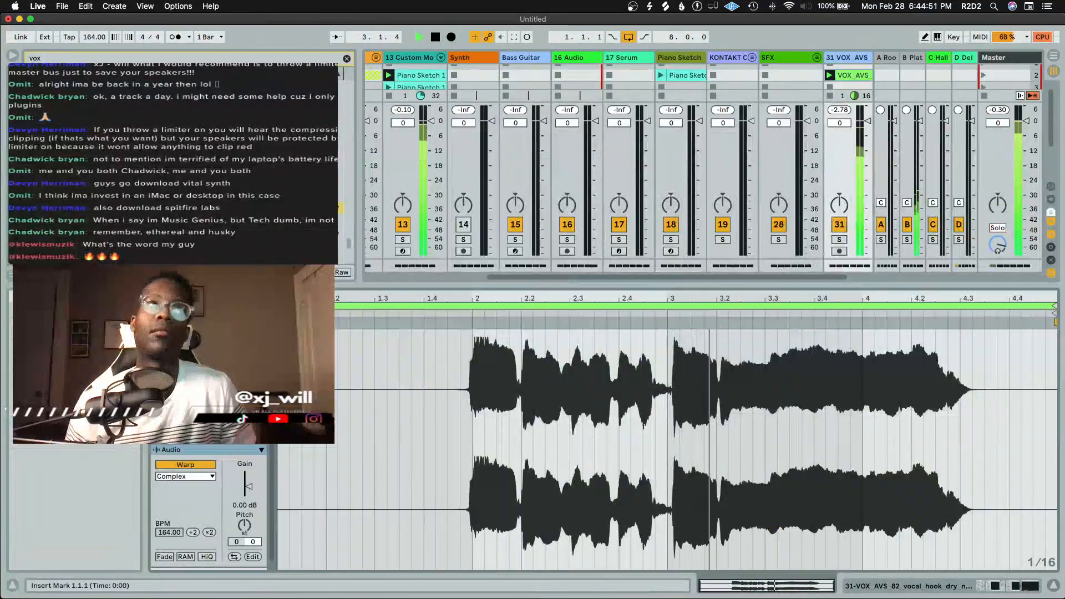
left_click(246, 526)
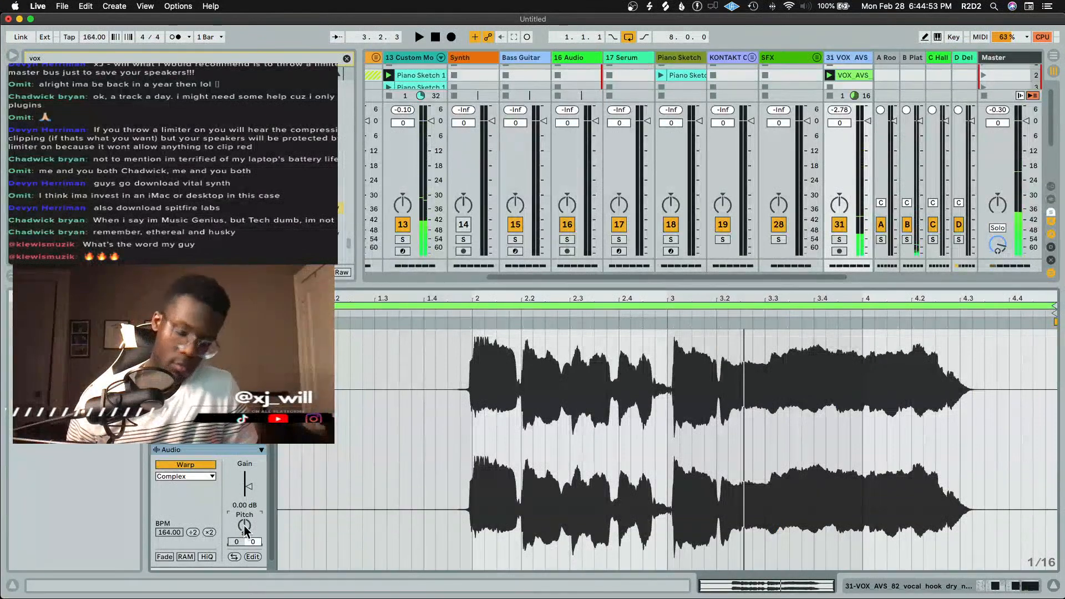
key("Down")
key("Down")
key("space")
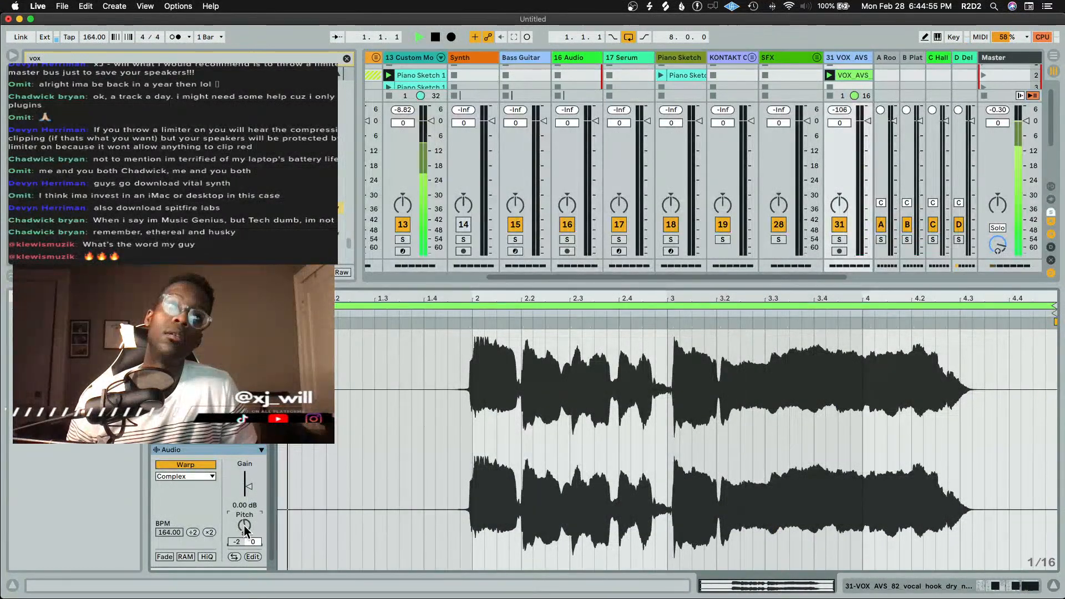
Transpose the VOX AVS clip to -1 semitone, solo its track and restart playback
key("Up")
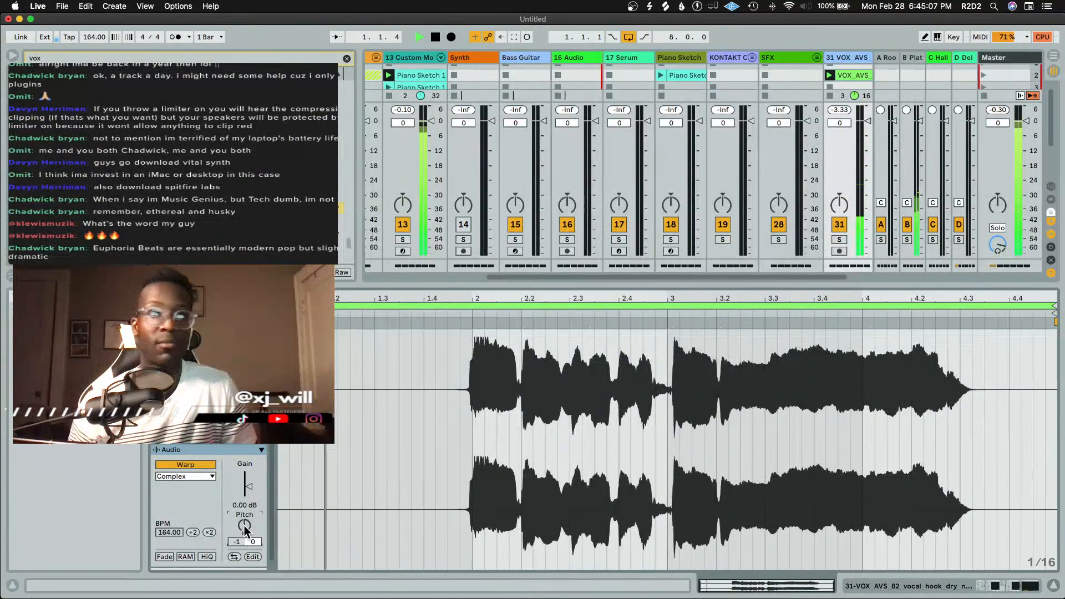
key("shift+Tab")
key("space")
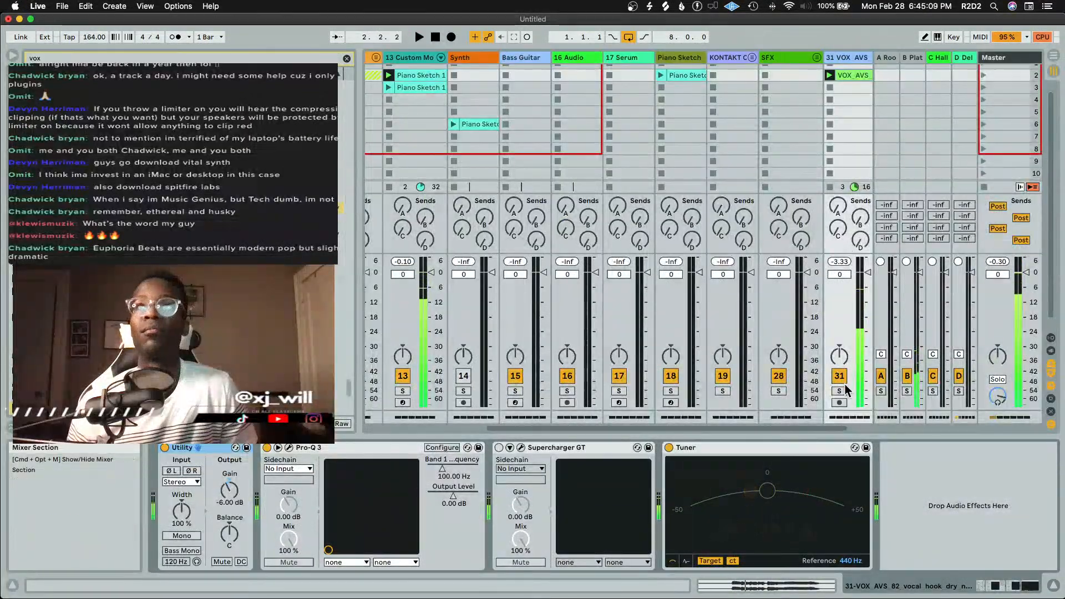
left_click(839, 391)
key("space")
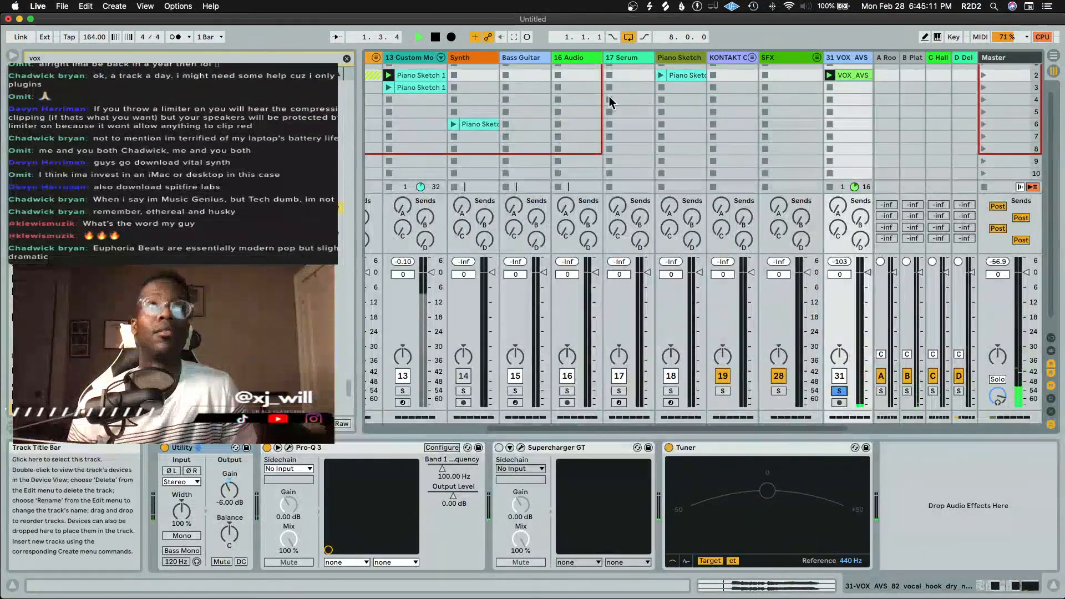
Solo Piano Sketch track 8 along with the vocal track and restart playback
scroll(616, 233, "left", 6)
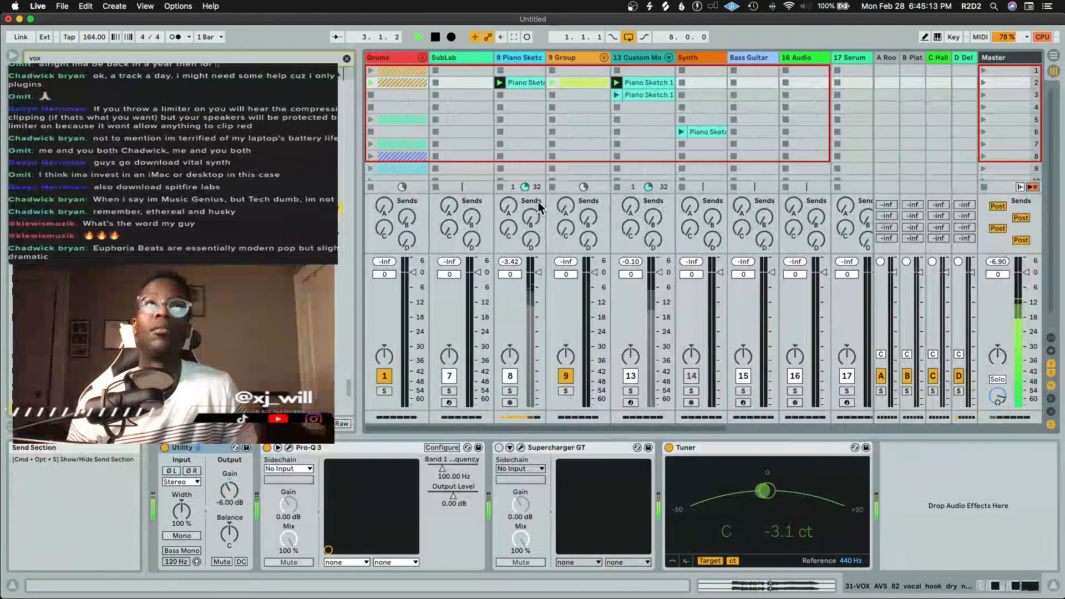
key("space")
left_click(508, 391)
key("space")
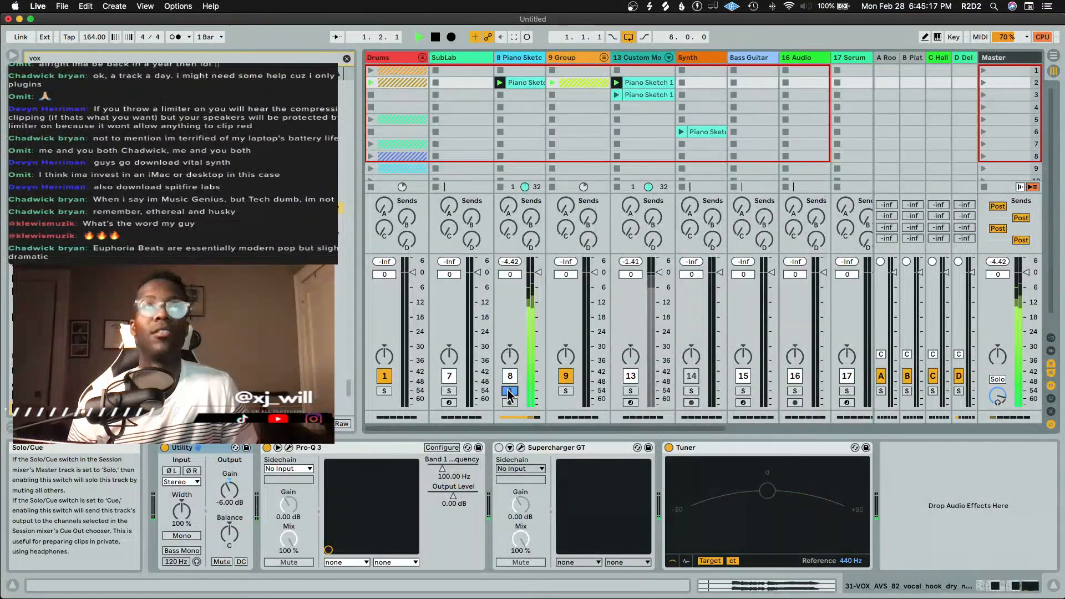
Raise send B on the VOX AVS track and audition the vocal hook with the soloed piano
scroll(508, 392, "right", 6)
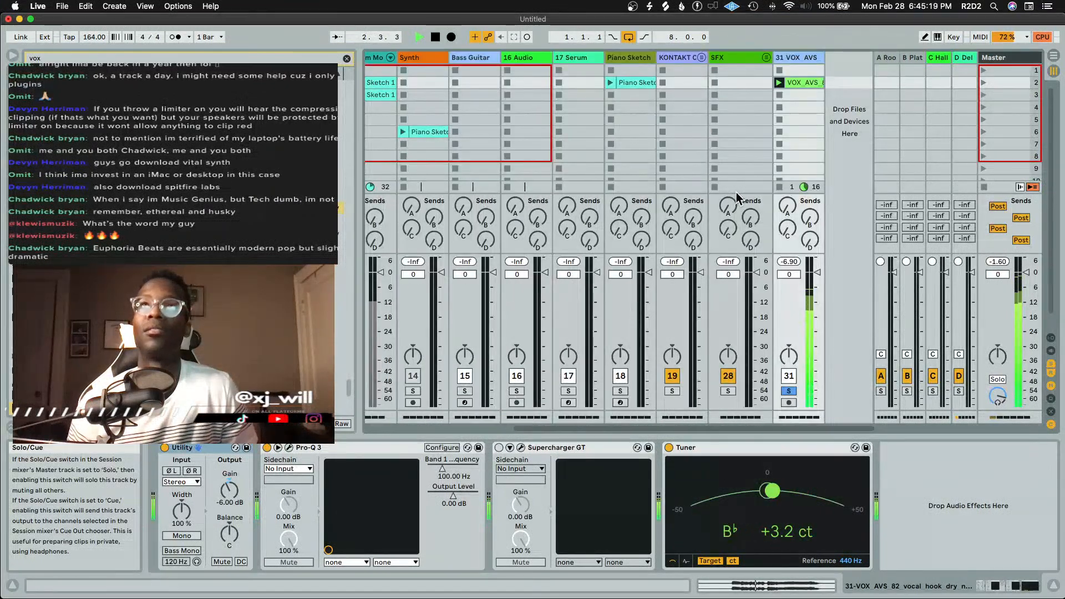
mouse_move(809, 218)
left_mouse_down()
mouse_move(809, 205)
mouse_move(810, 221)
left_mouse_up()
key("space")
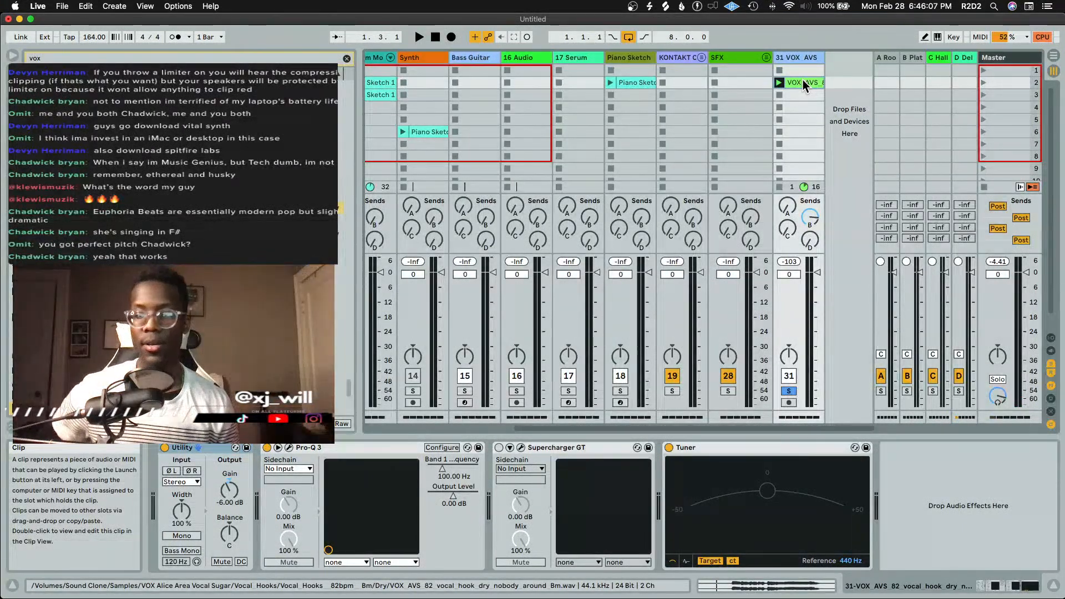
key("space")
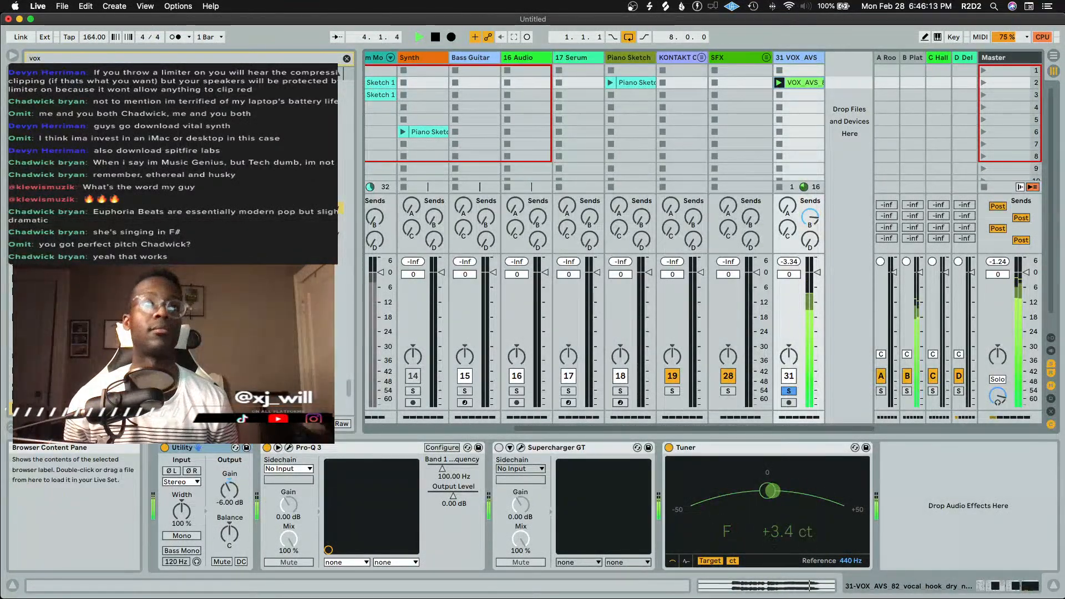
key("space")
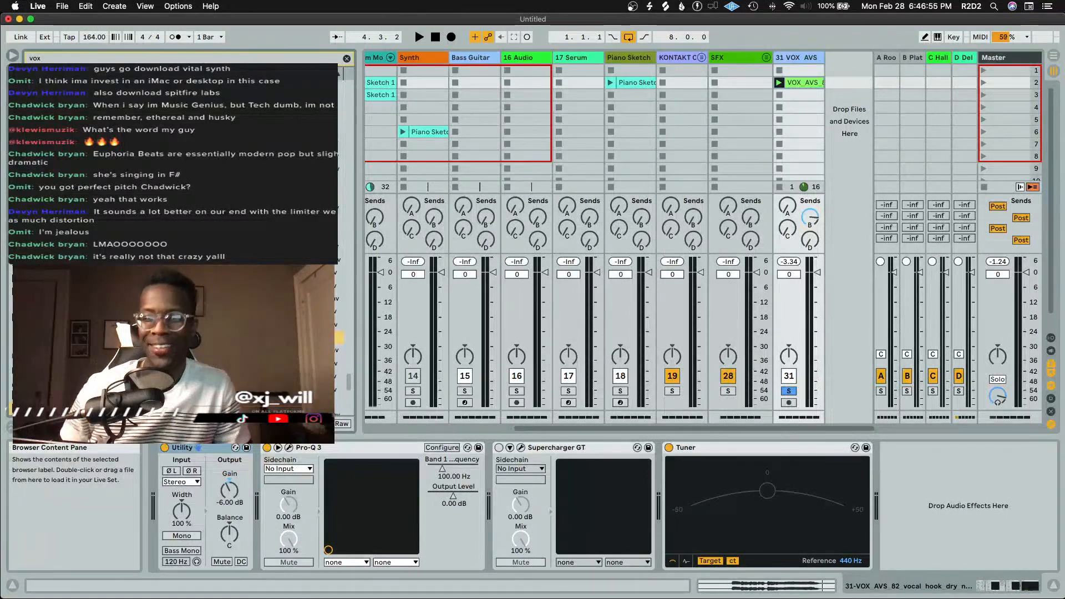
key("space")
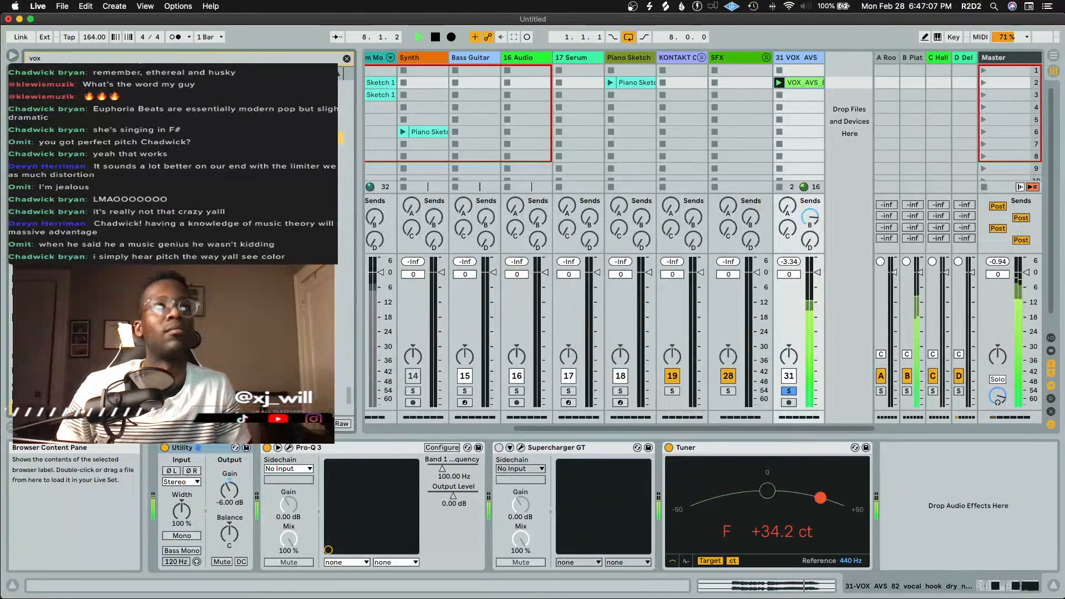
key("space")
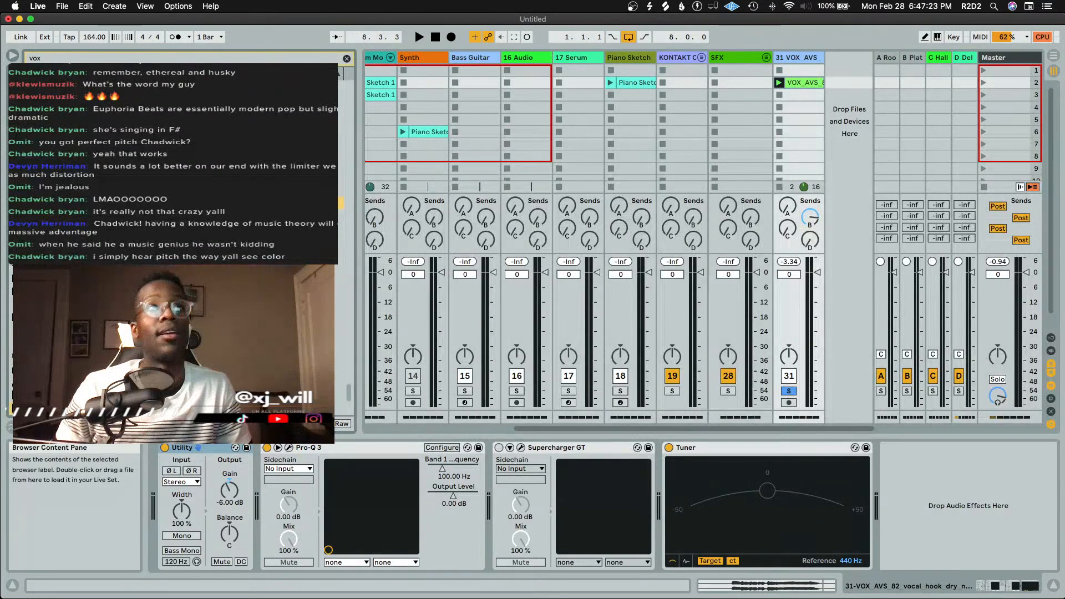
Place the VOX ASV 90 vocal riff dry sample in scene 1 of the VOX AVS track, launch it and open the clip
left_click_drag(785, 103, 786, 99)
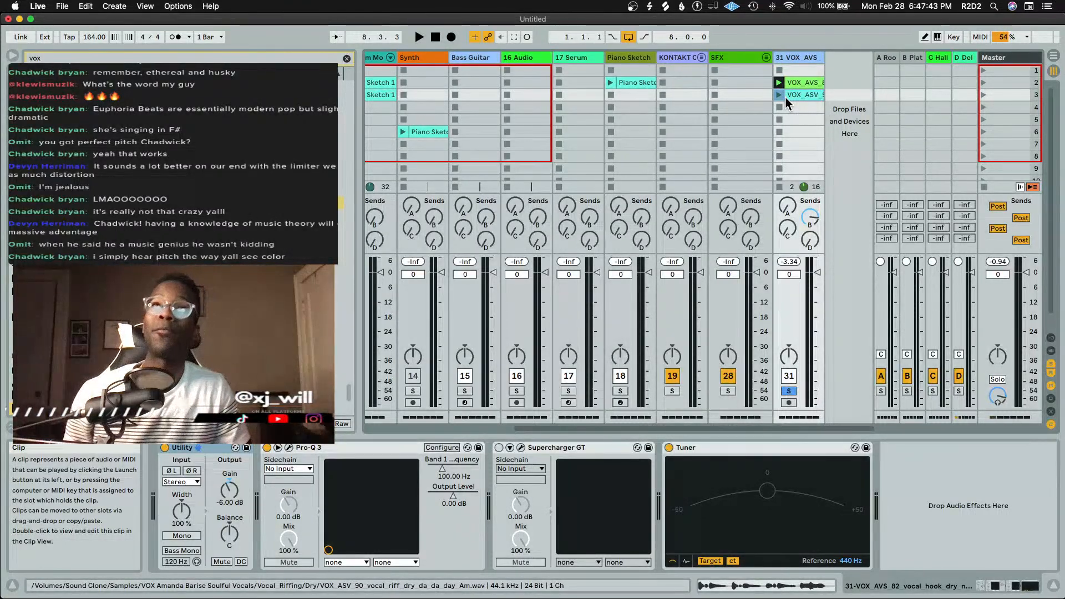
left_click_drag(794, 97, 794, 72)
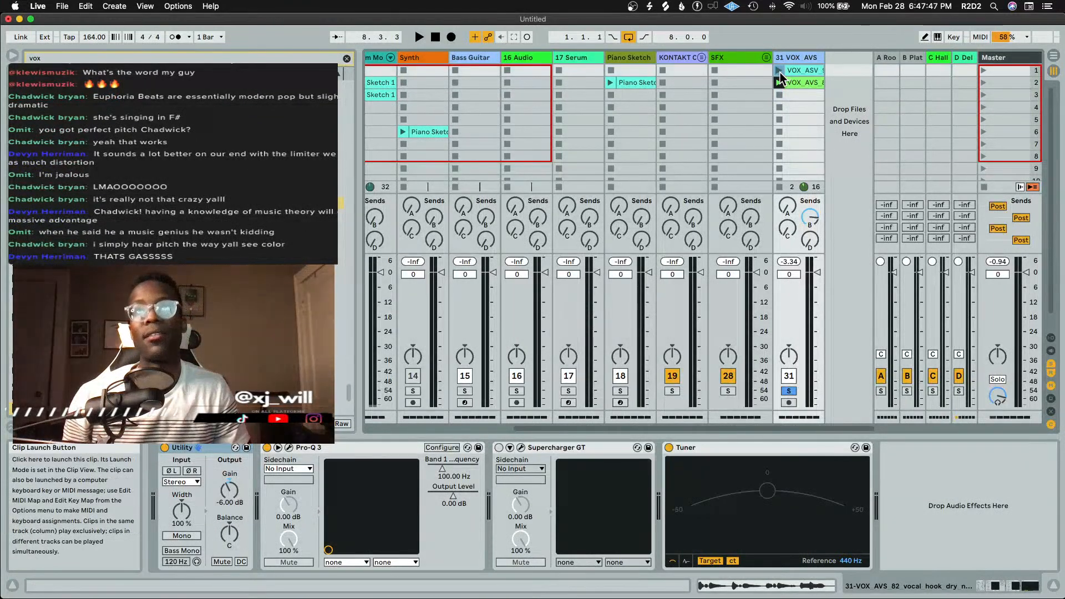
left_click(779, 73)
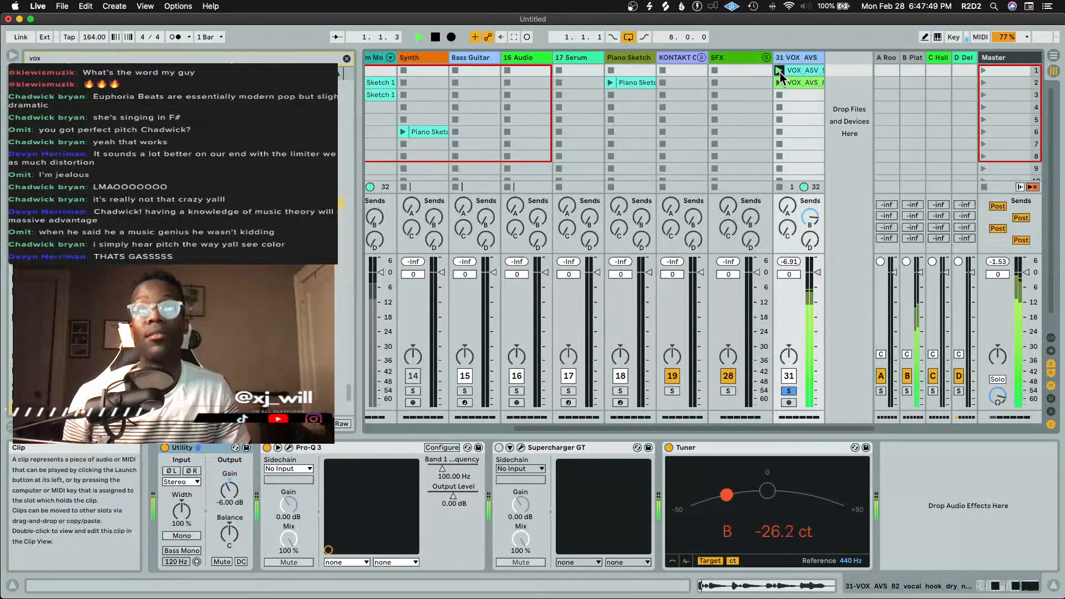
double_click(802, 71)
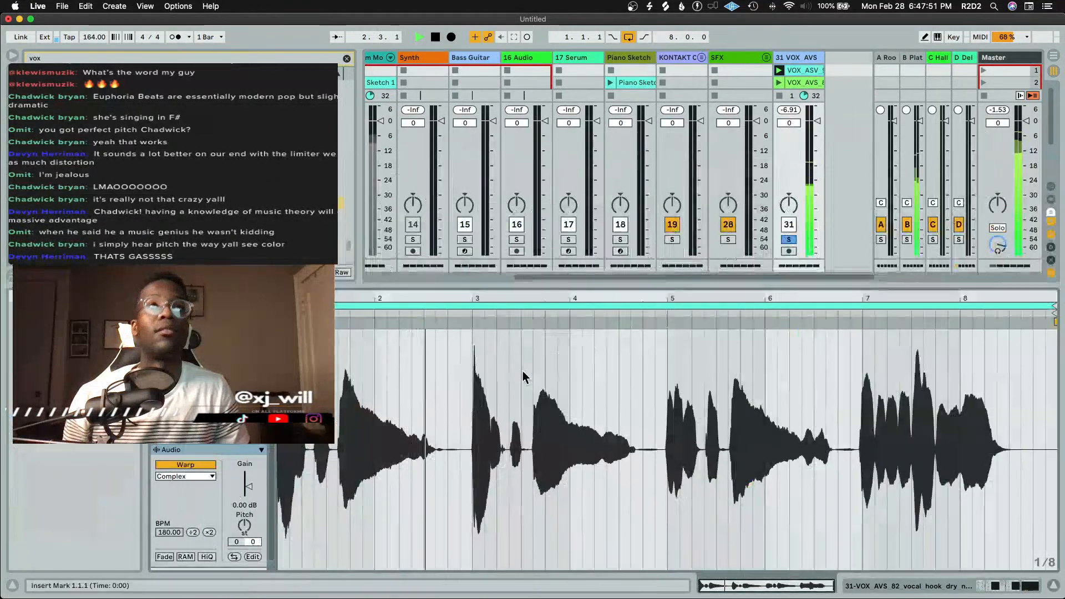
Transpose the VOX ASV riff clip to +8 semitones while auditioning it against the piano
left_click_drag(241, 527, 247, 524)
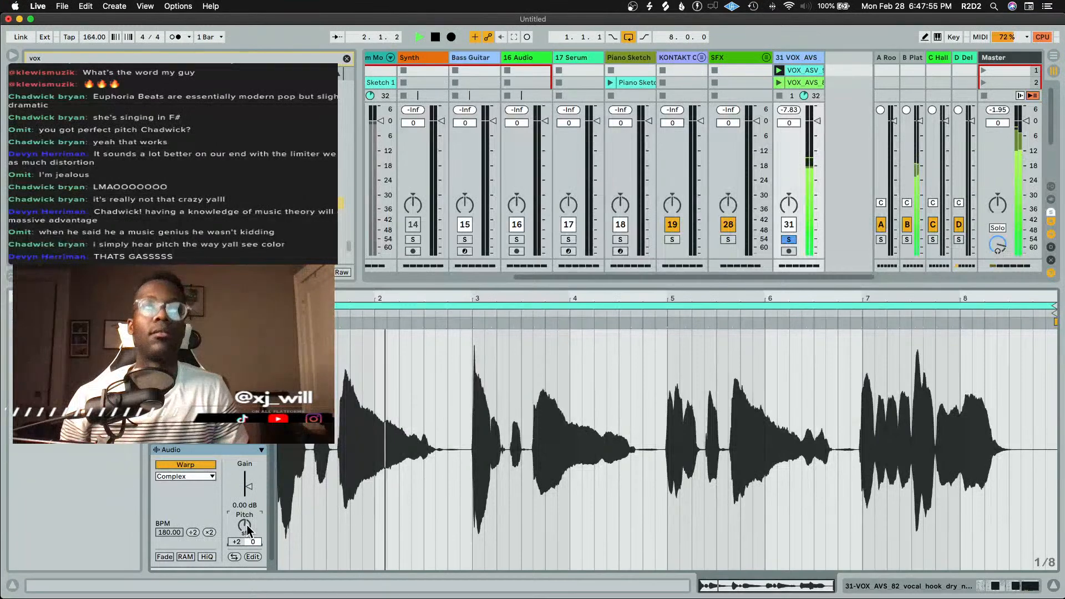
key("Up")
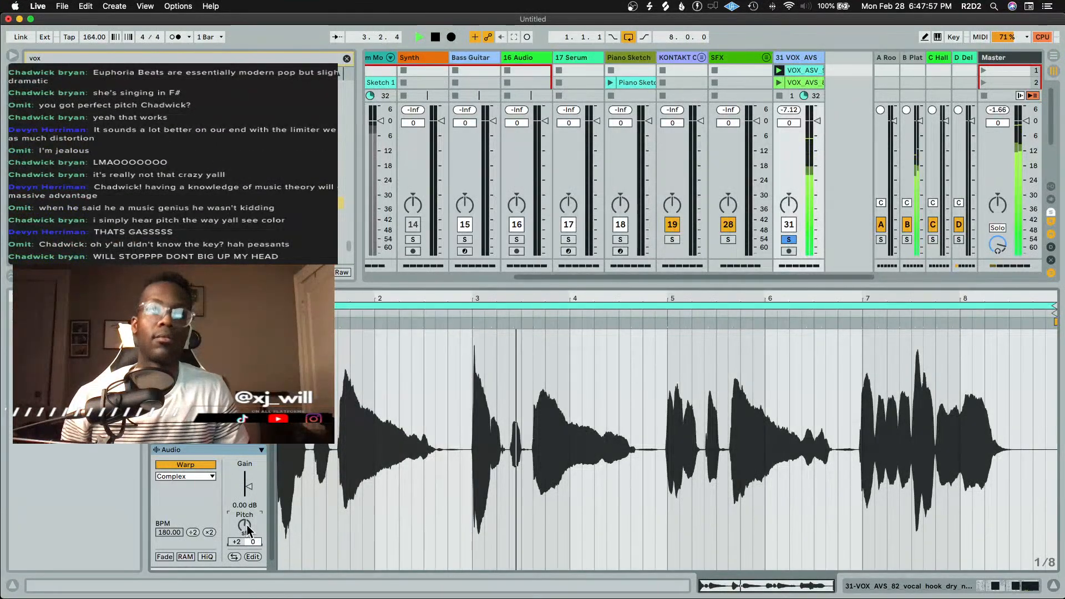
key("Up")
key("Up")
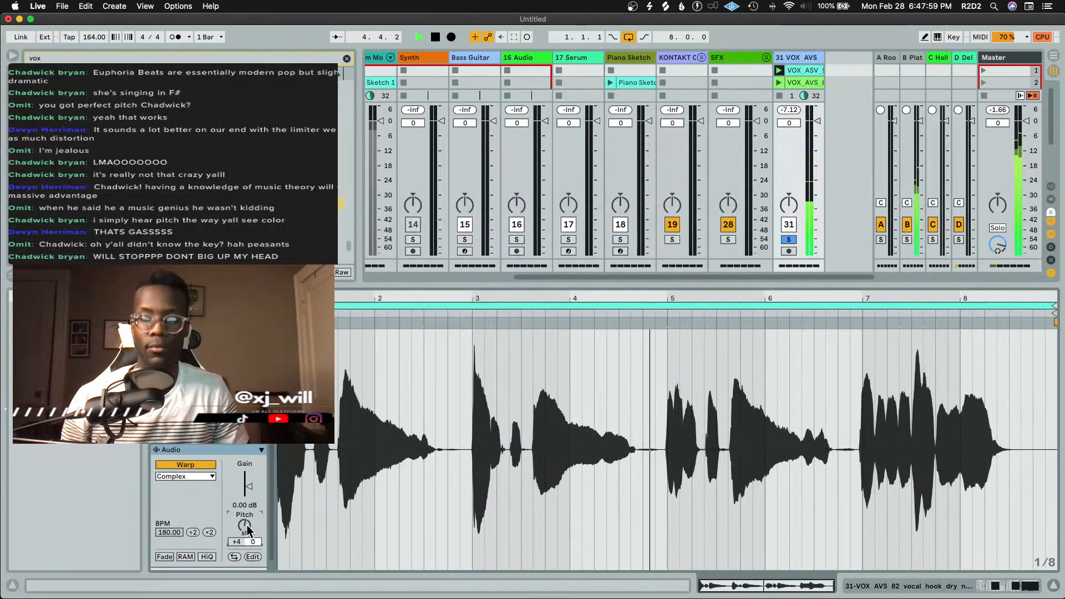
key("Up")
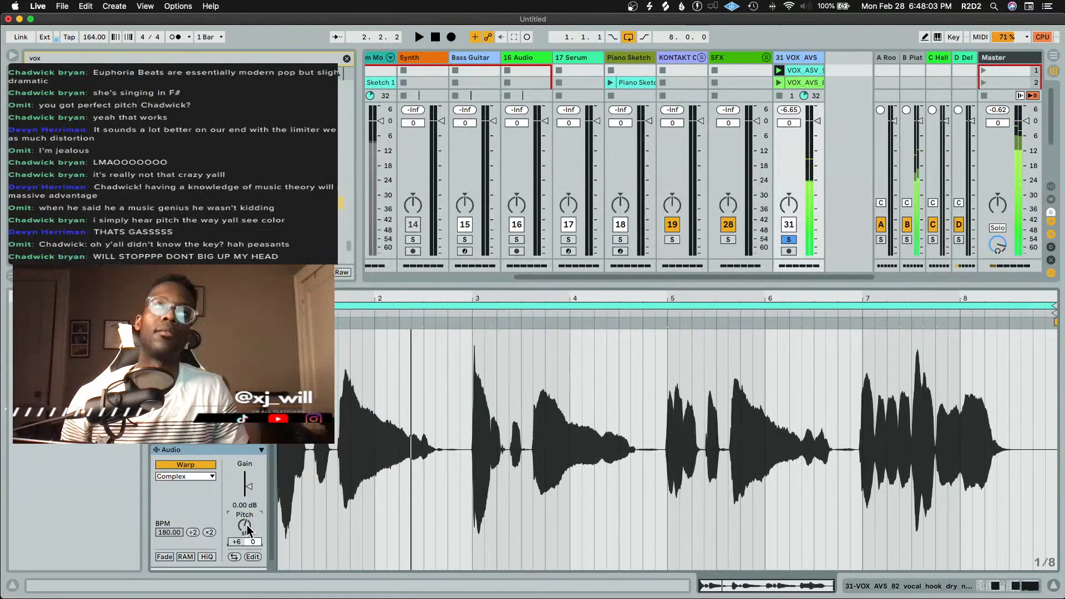
key("Up")
key("Up")
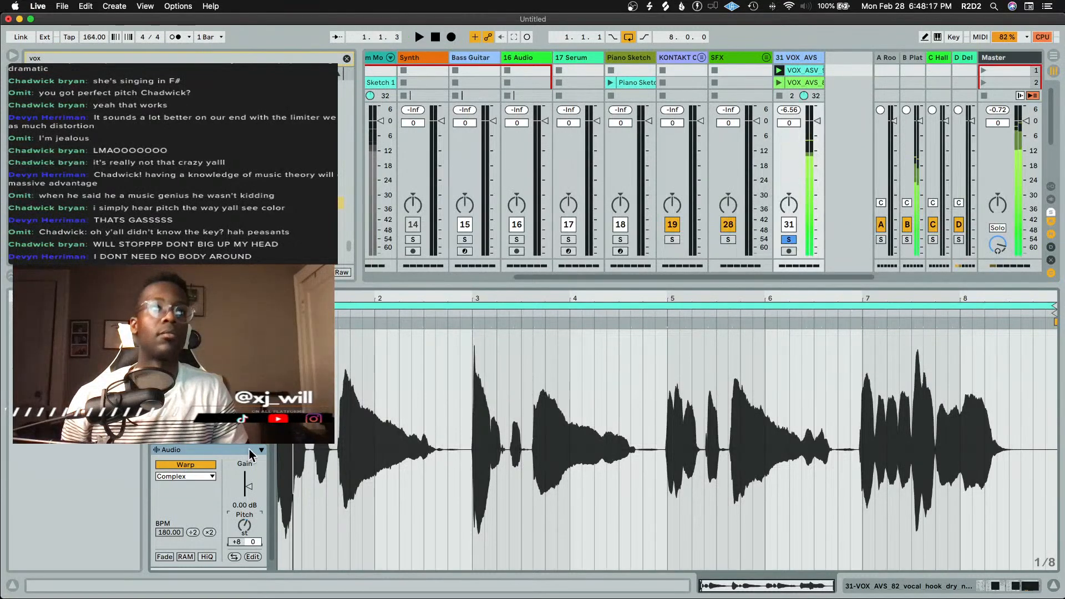
Lower the riff clip's transposition envelope to -2 st from 6.4.3 to the clip's end and audition from bar 5
scroll(210, 499, "down", 5)
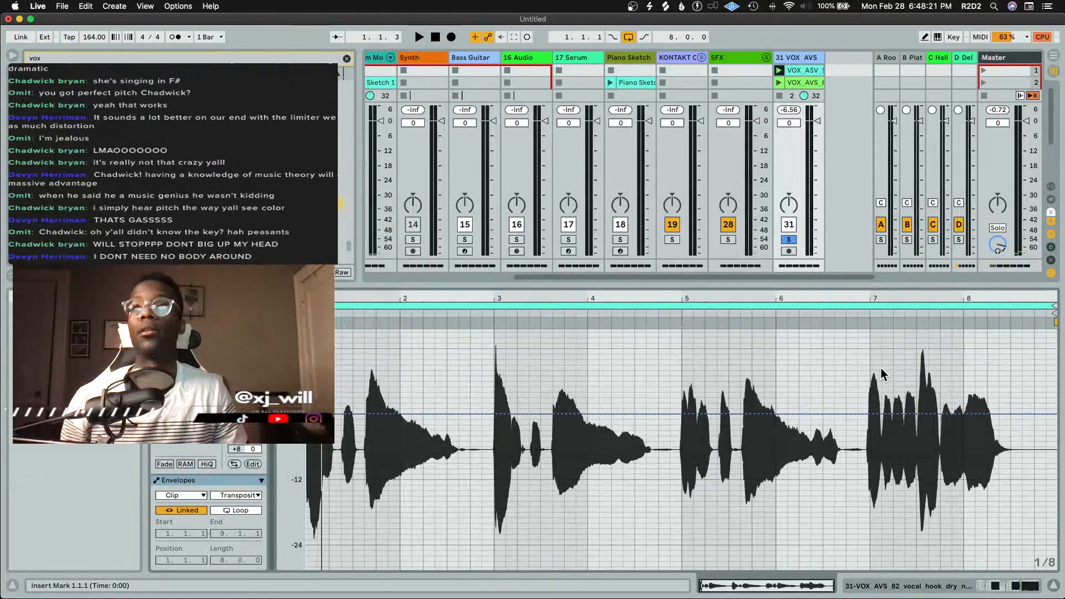
left_click_drag(858, 466, 1056, 472)
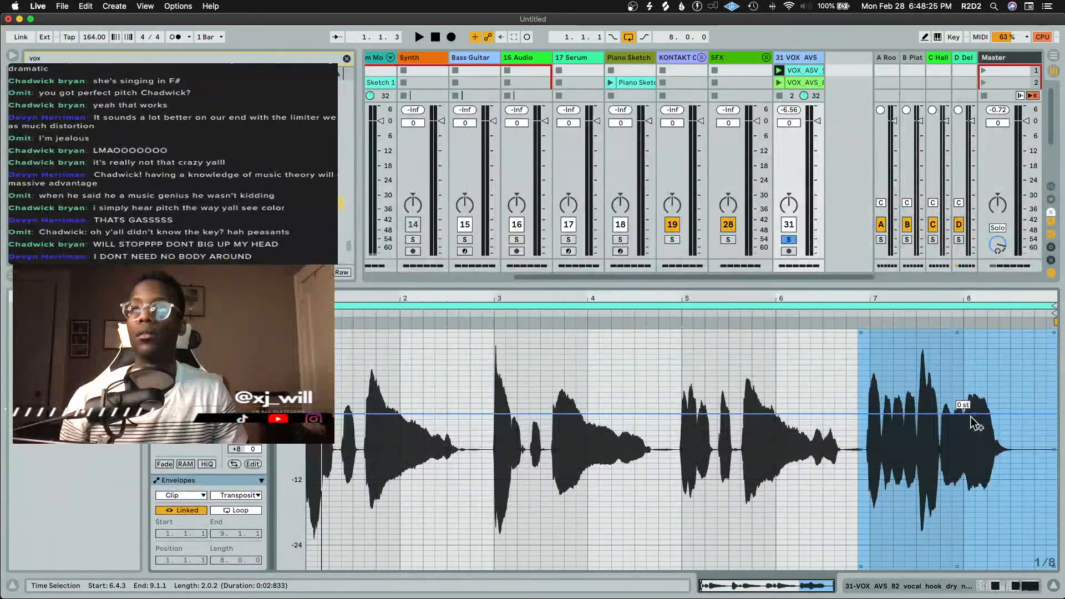
left_click_drag(1046, 414, 1046, 419)
key("space")
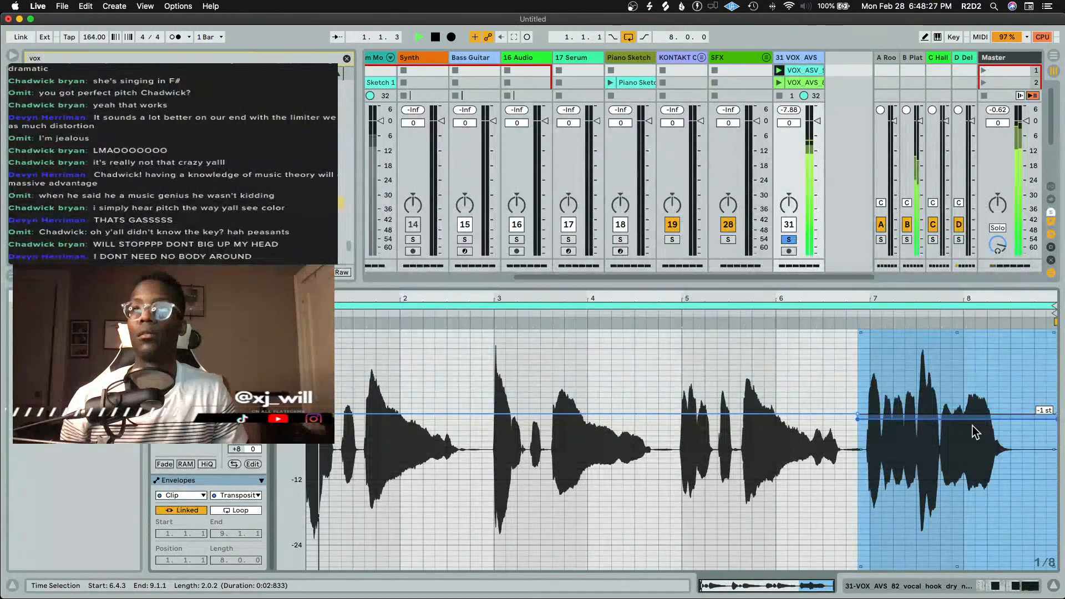
left_click_drag(974, 418, 975, 424)
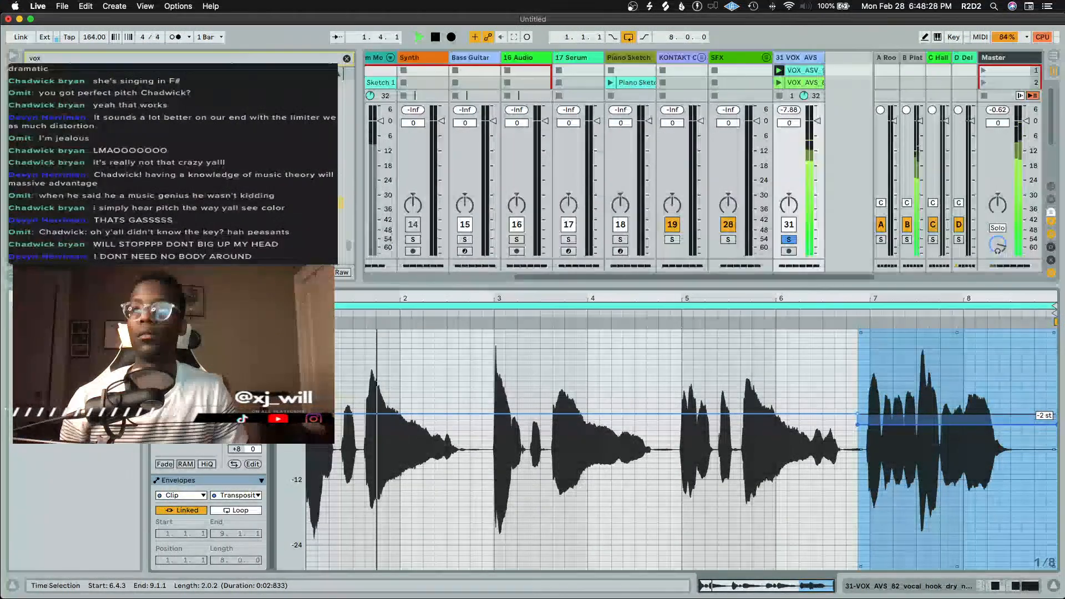
left_click(682, 314)
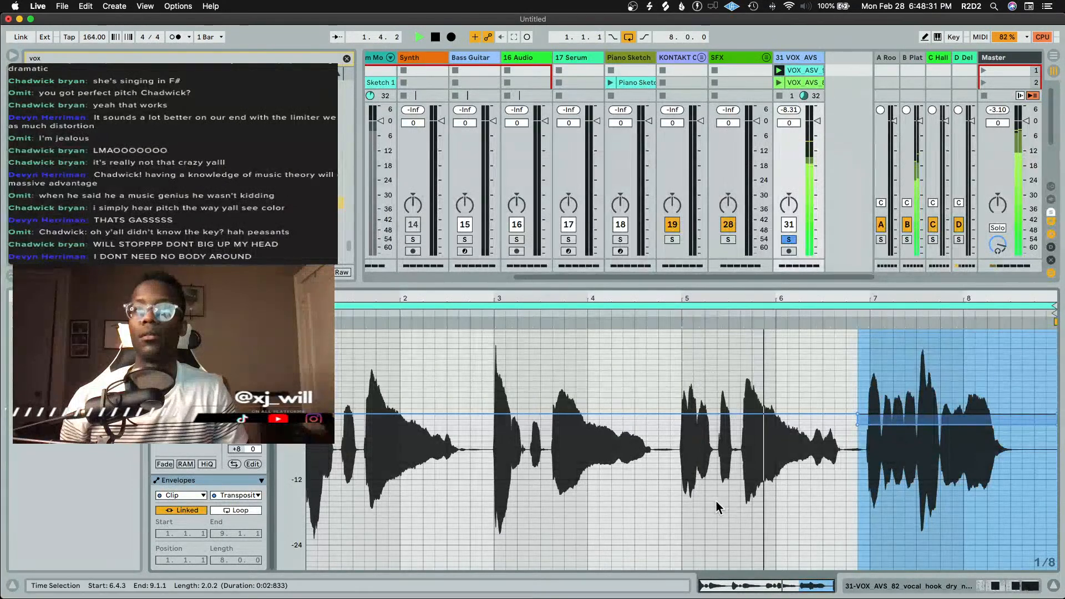
key("space")
Raise the riff clip's transposition envelope to +1 st between 5.3.3 and 6.4.3 and audition from about bar 5
left_click(742, 504)
left_click_drag(746, 506, 857, 498)
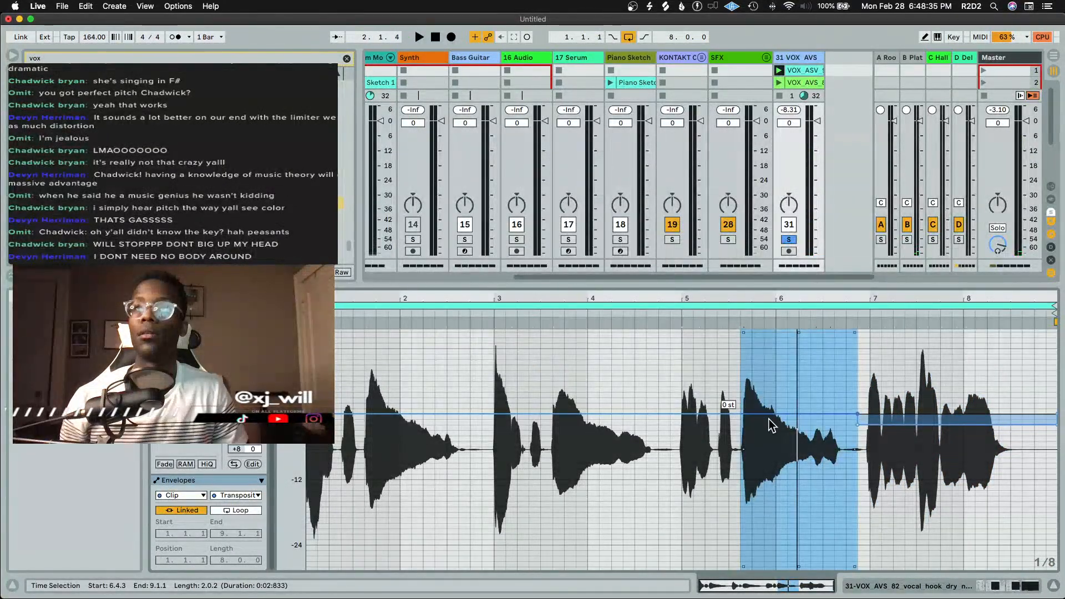
left_click_drag(770, 420, 769, 410)
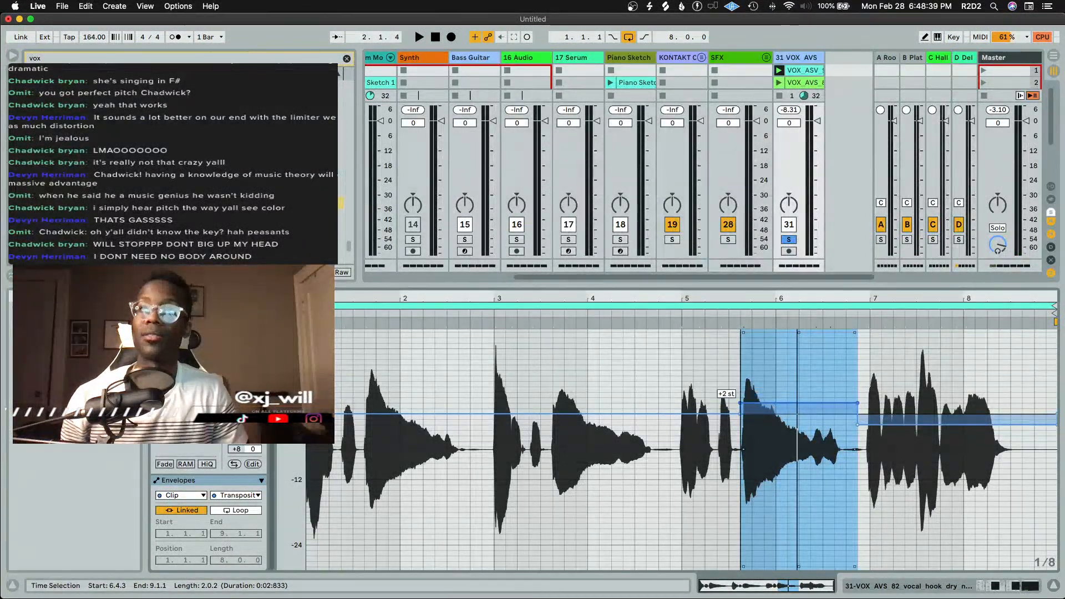
left_click_drag(774, 403, 773, 413)
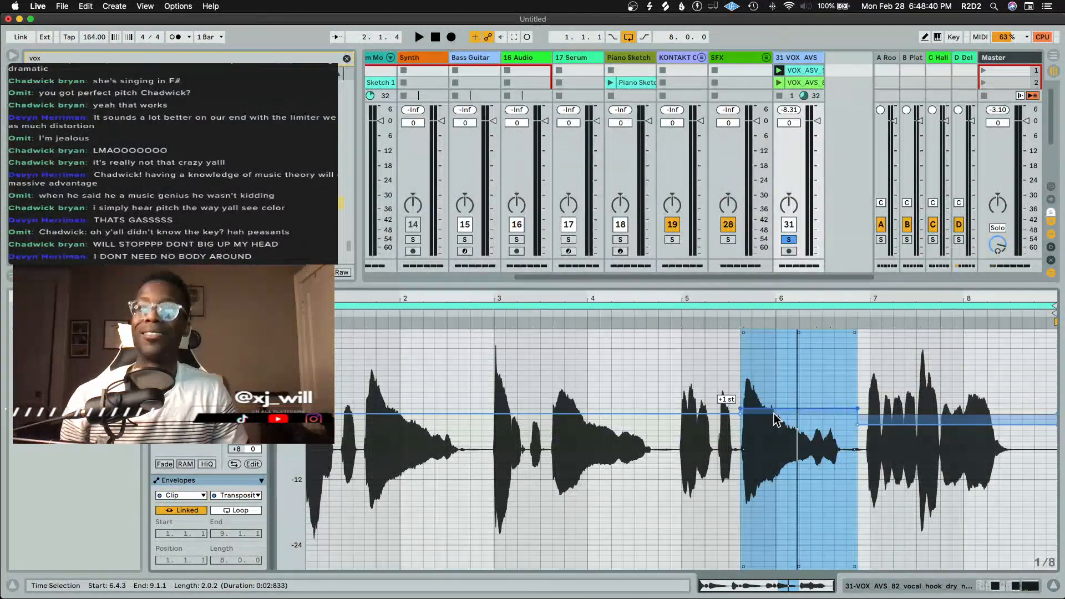
left_click(676, 315)
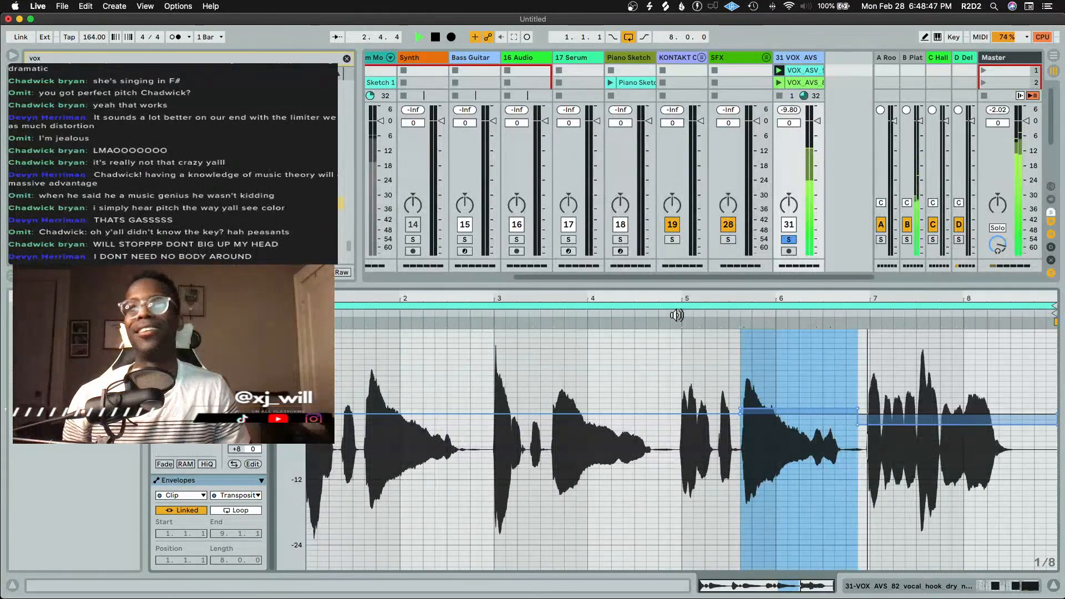
key("space")
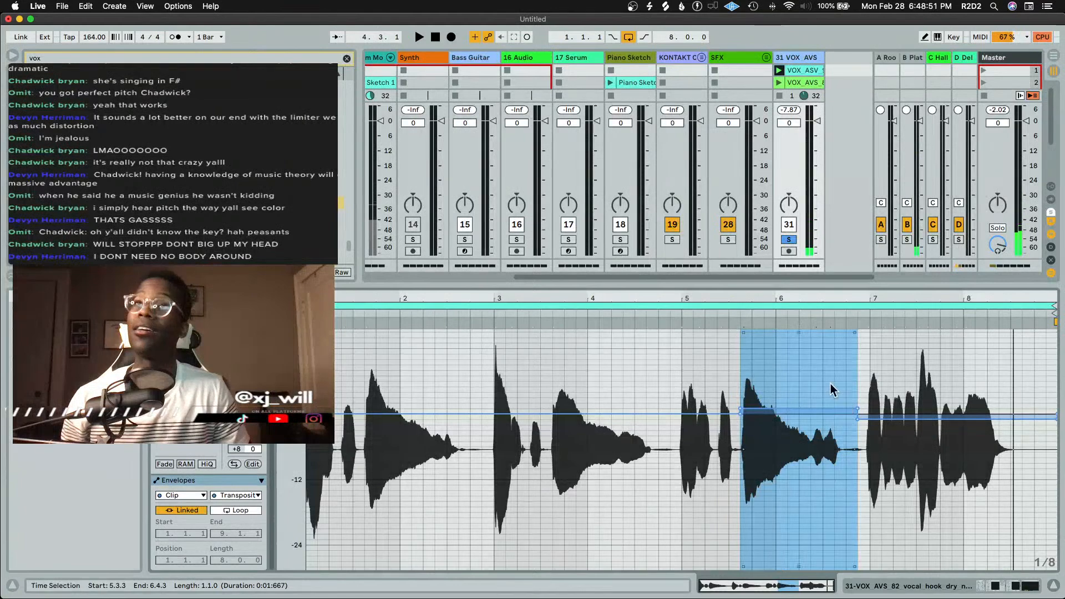
Set the transposition envelope of the riff's final phrase, from 6.4.3 onward, to +1 st and audition from about bar 5
left_click(673, 314)
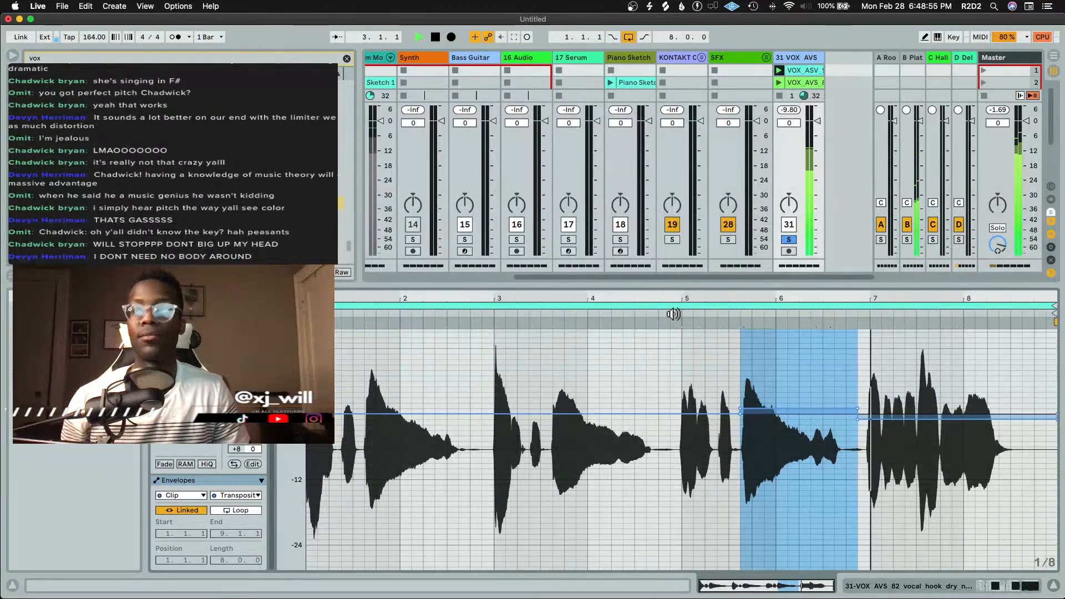
key("space")
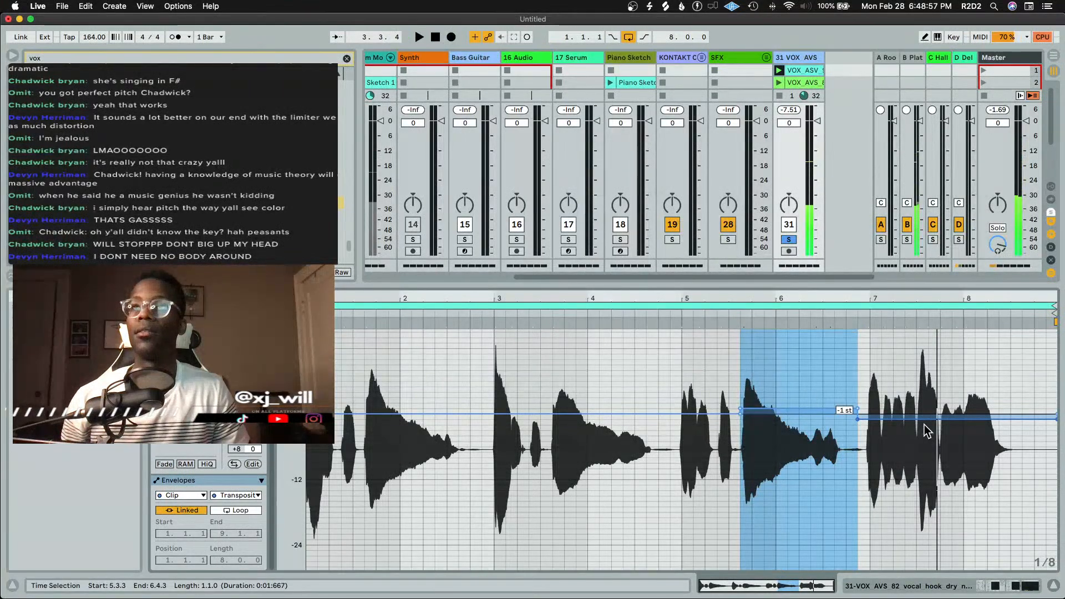
left_click_drag(925, 433, 925, 424)
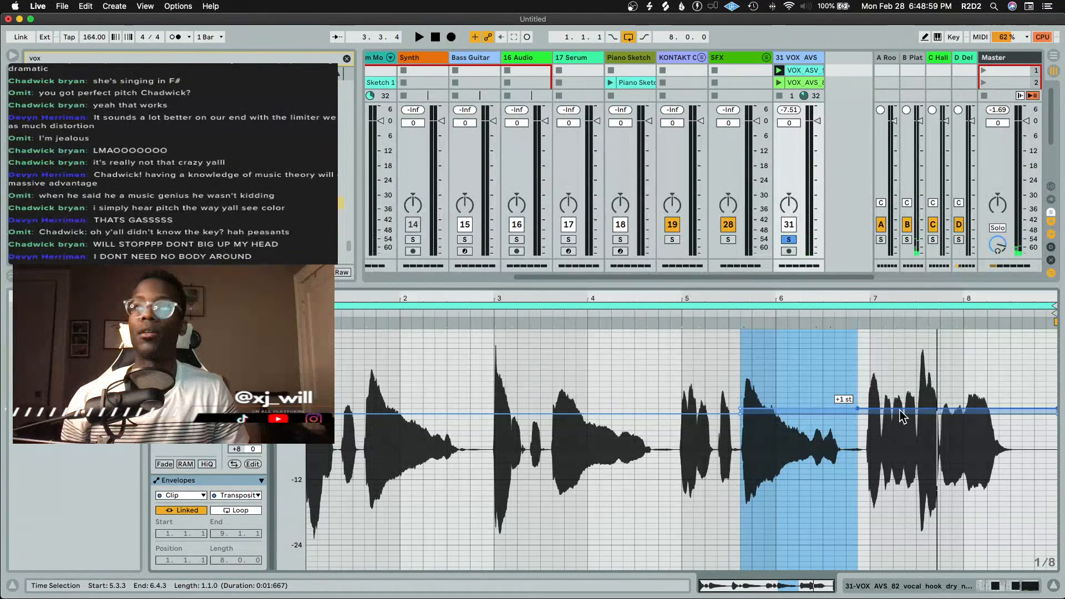
left_click(674, 314)
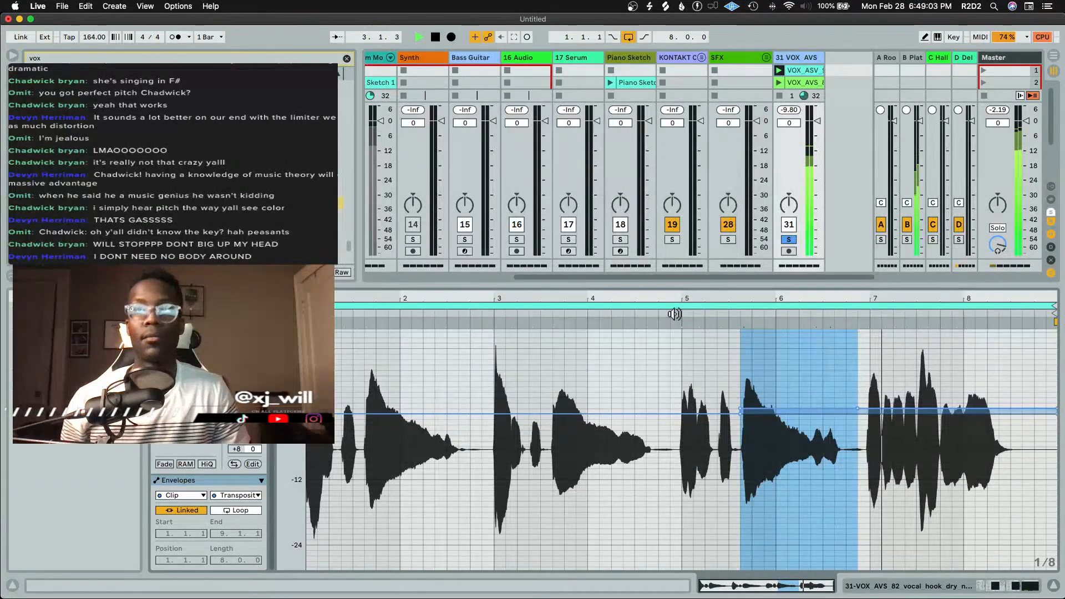
key("space")
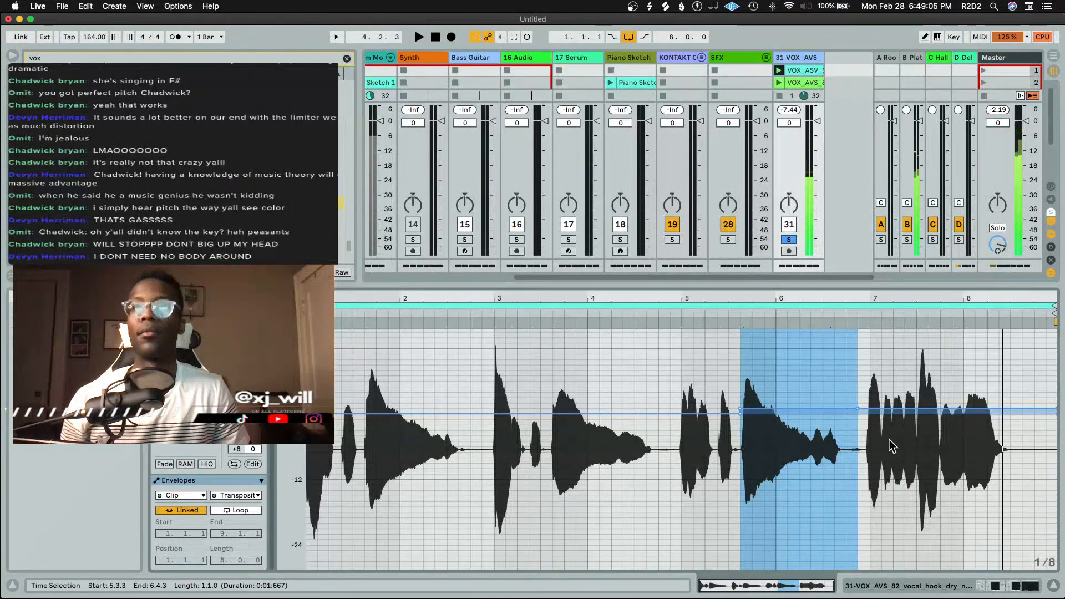
Lower the riff clip's transposition envelope to 0 st from 7.1.3 to the clip's end and audition from bar 5
left_click_drag(884, 444, 917, 451)
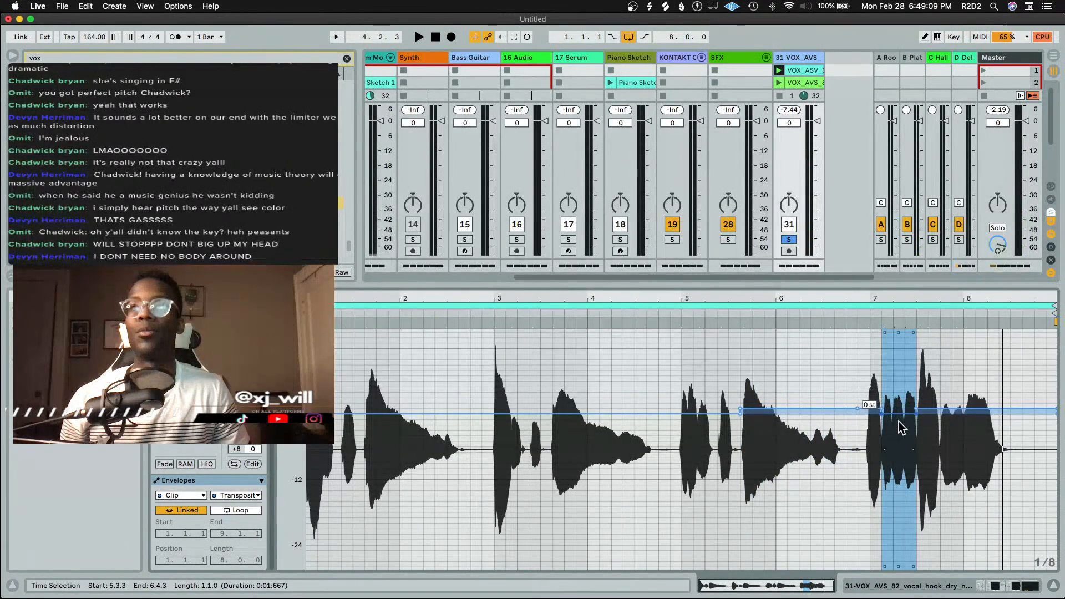
left_click(680, 314)
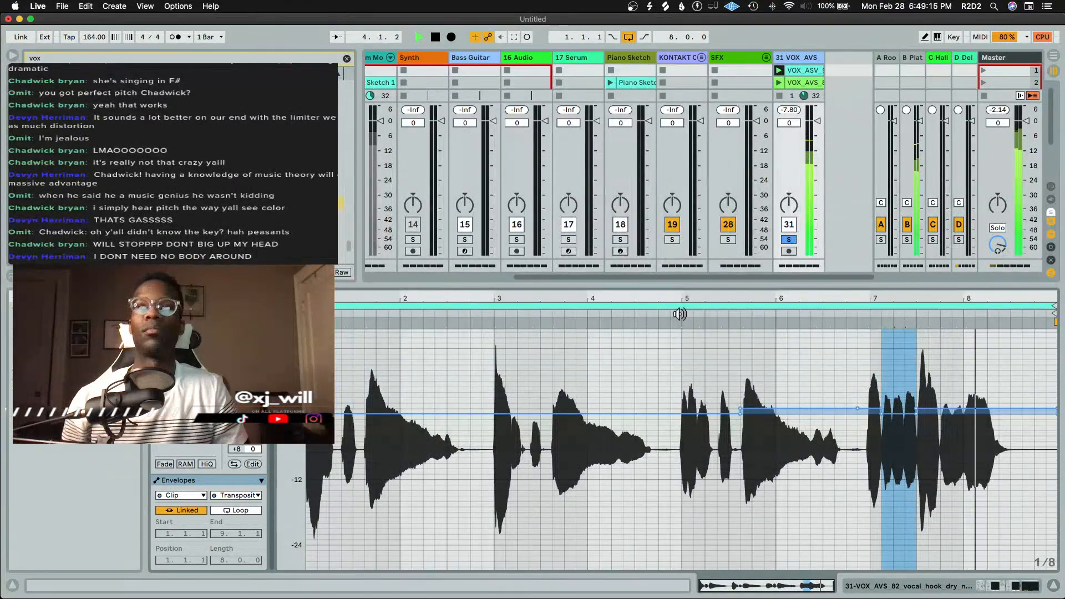
key("space")
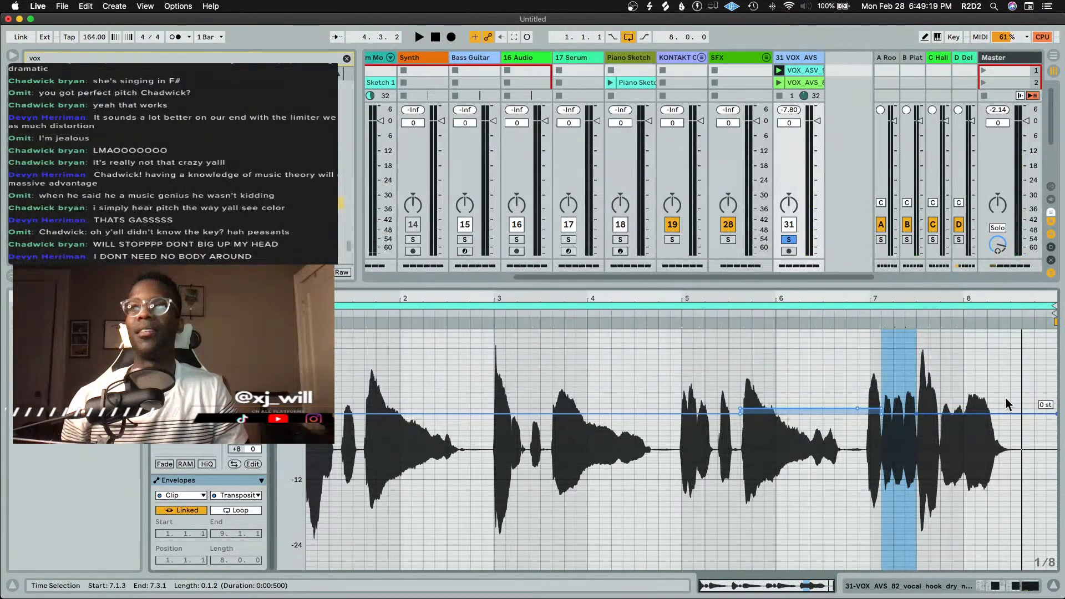
left_click(678, 312)
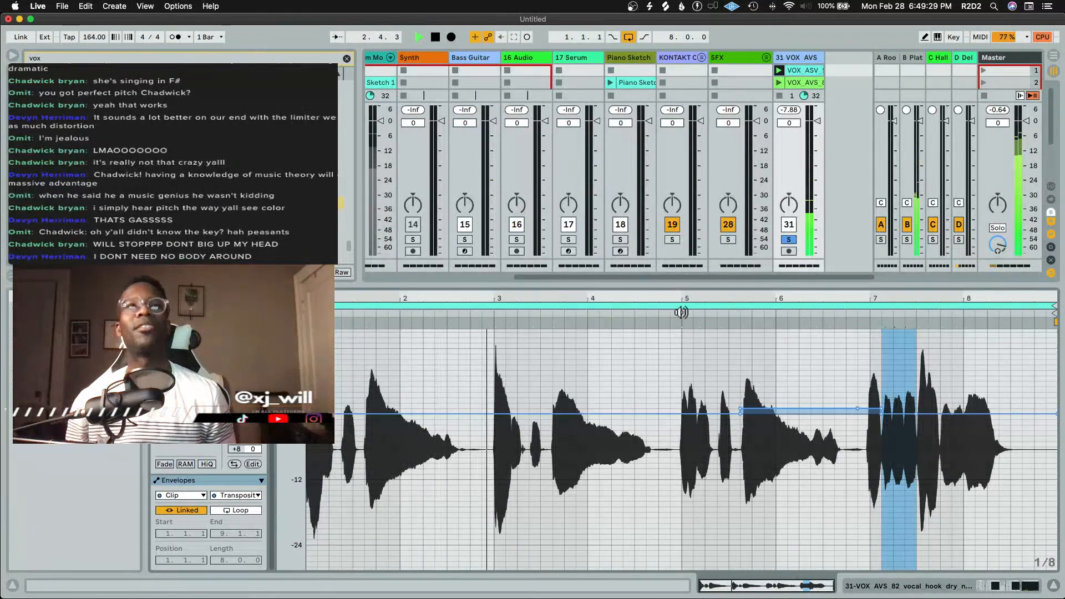
Check the vocal track's pitch in its Tuner and inspect the device chain of the Piano Sketch track 8
key("shift+Tab")
scroll(691, 235, "left", 5)
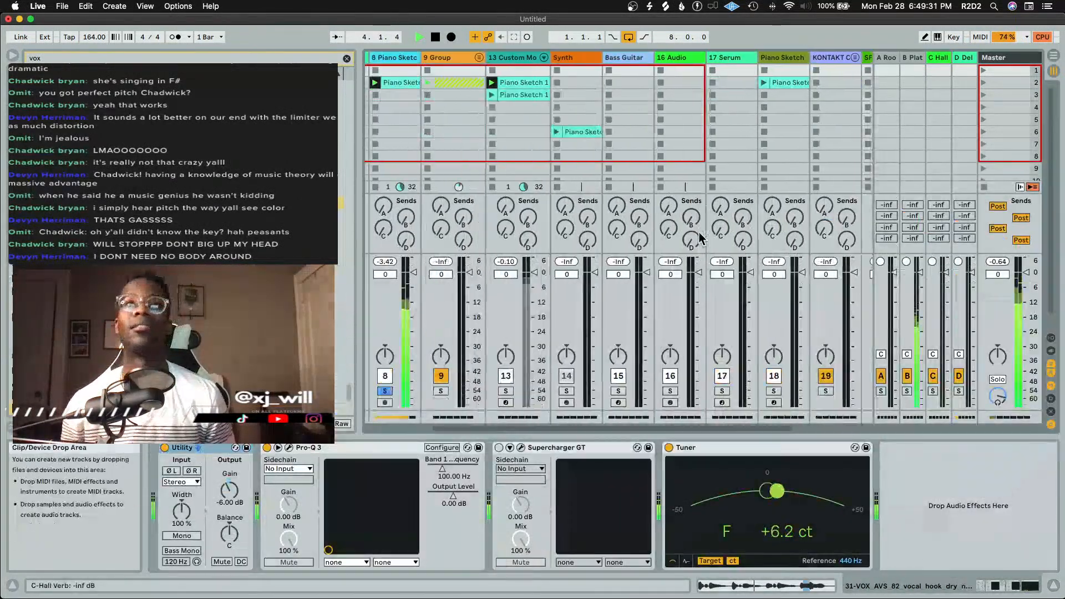
left_click(524, 58)
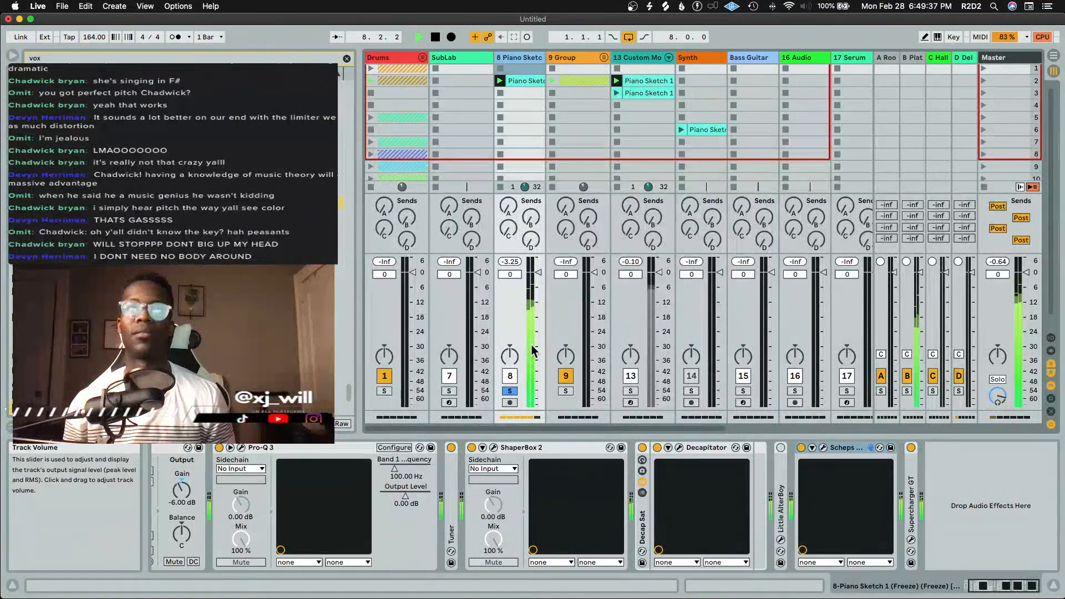
scroll(766, 145, "right", 6)
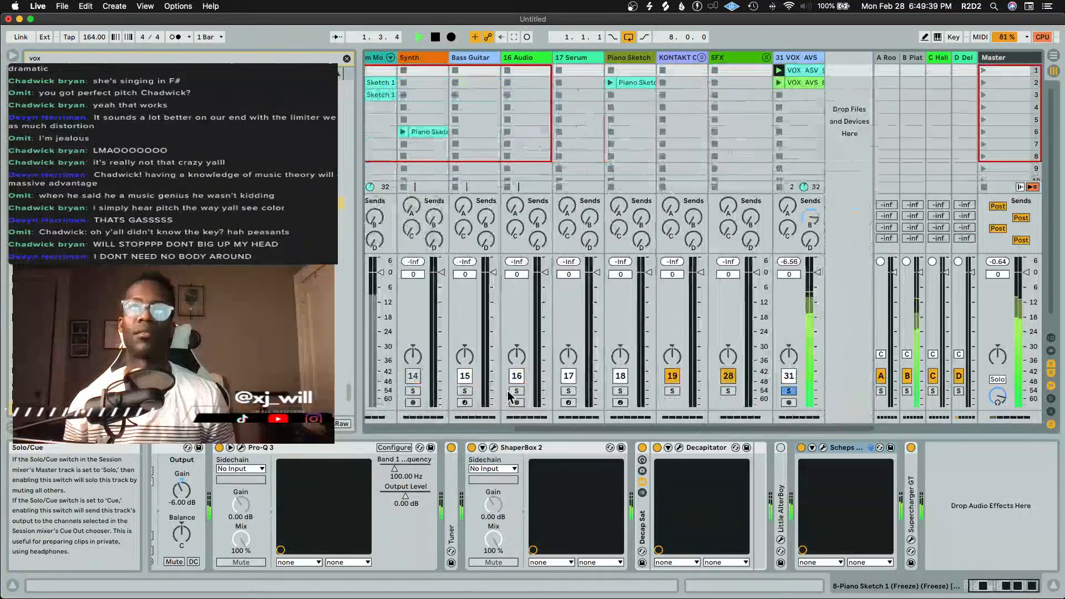
Transpose the VOX ASV riff clip to -4 semitones and play it against the piano
double_click(801, 69)
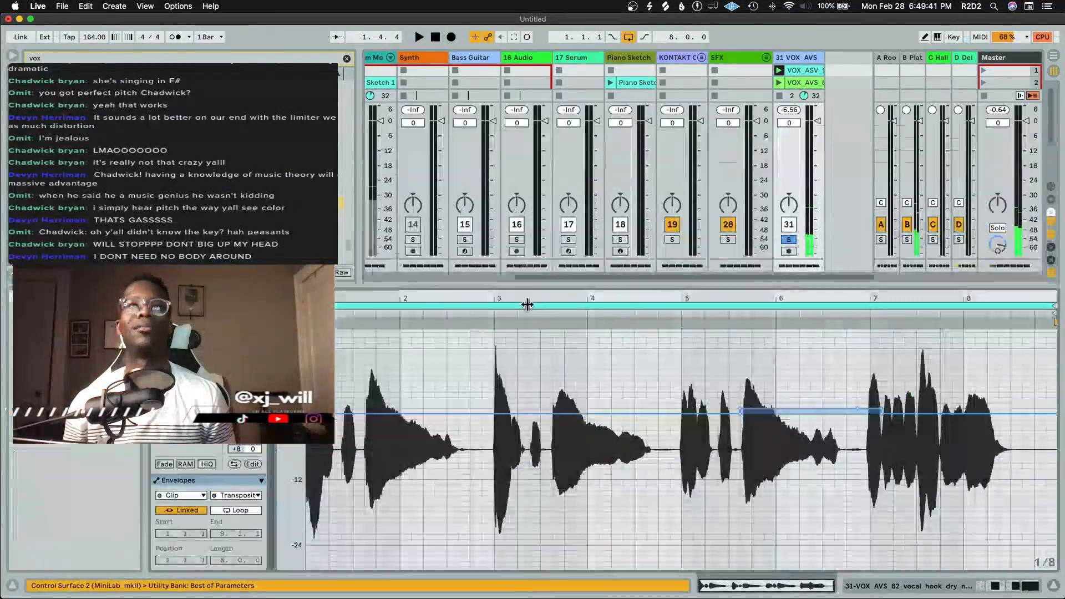
left_click(242, 442)
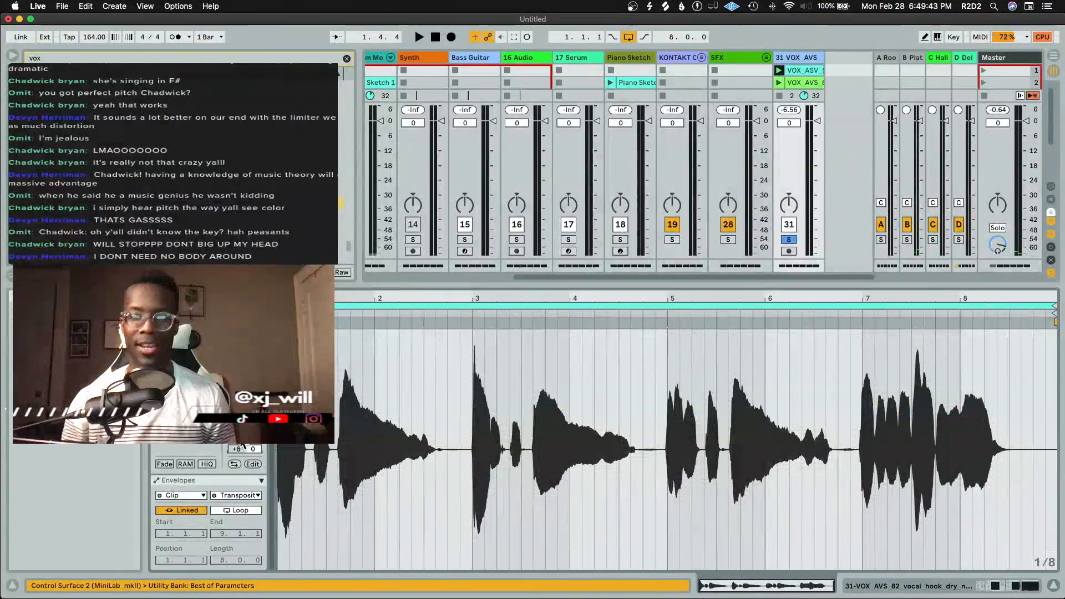
left_click_drag(242, 443, 242, 463)
key("space")
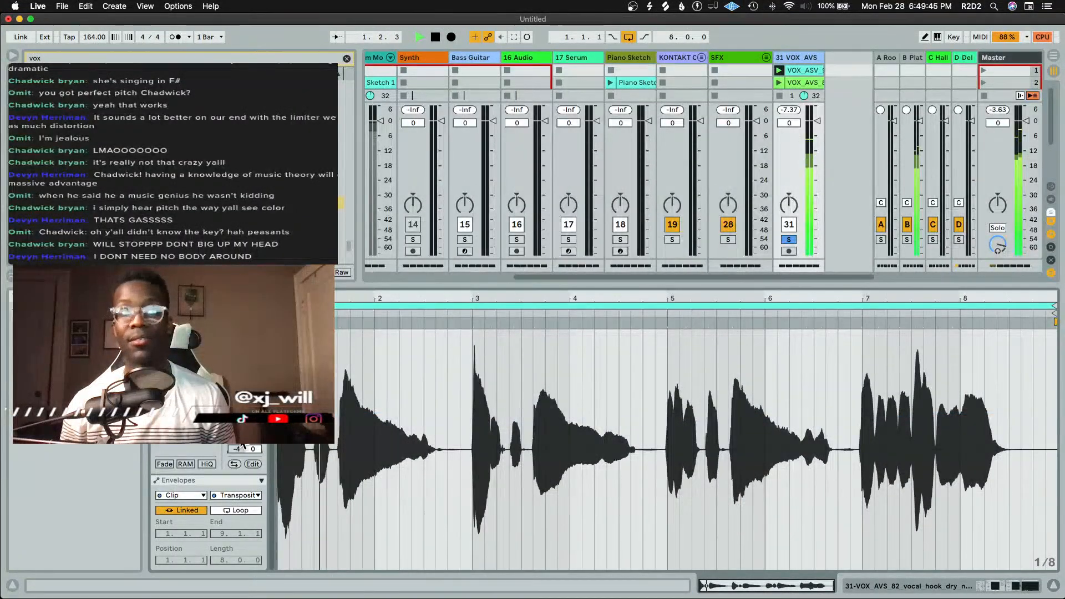
Unsolo the vocal track, audition the riff in the full mix, and launch the VOX AVS hook clip in its place
left_click(796, 58)
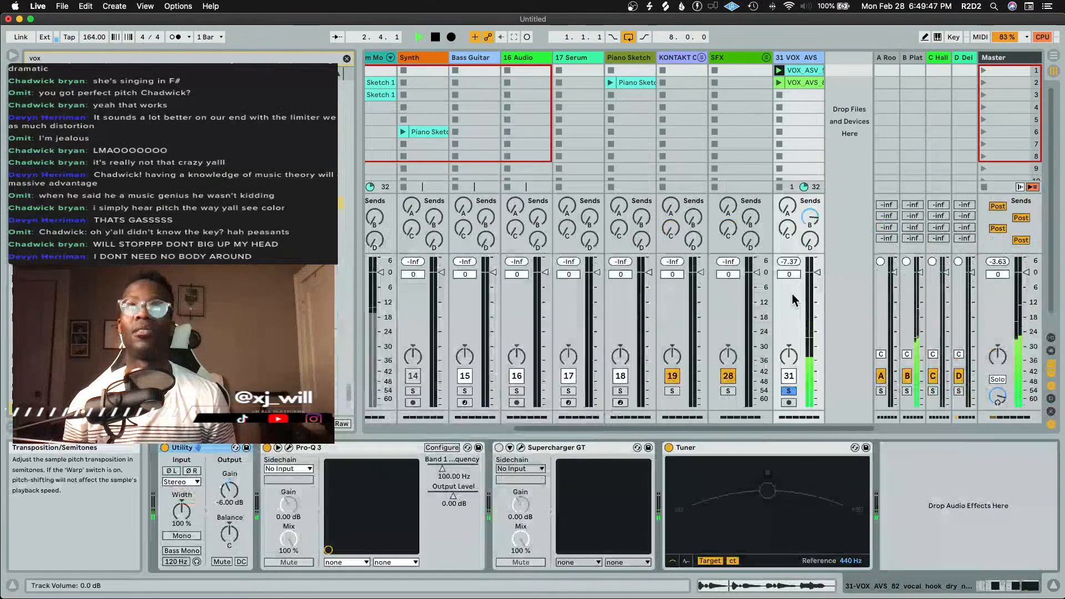
left_click(790, 389)
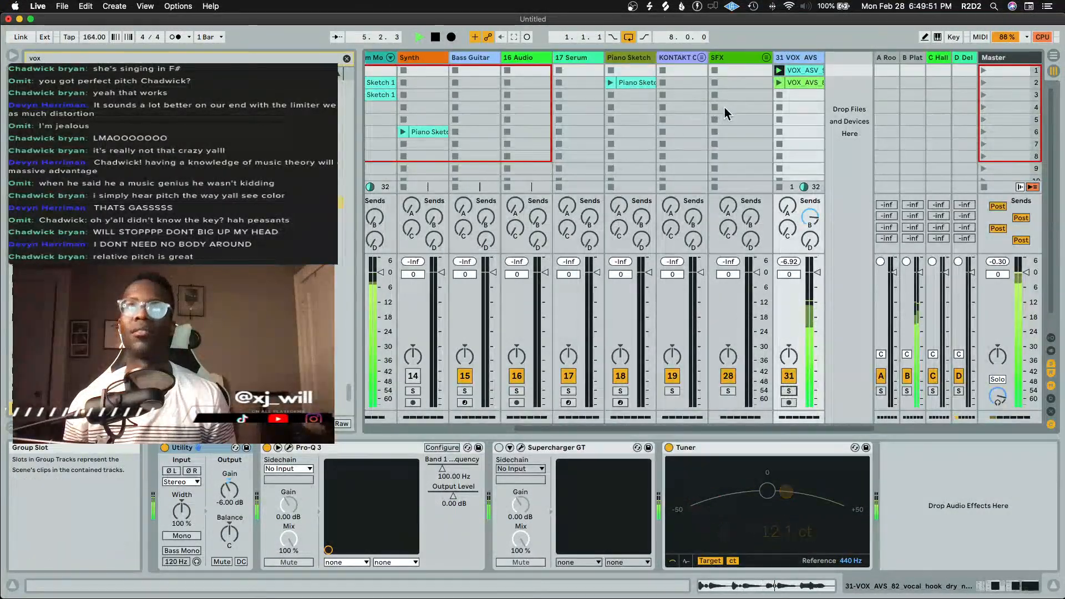
scroll(724, 108, "left", 5)
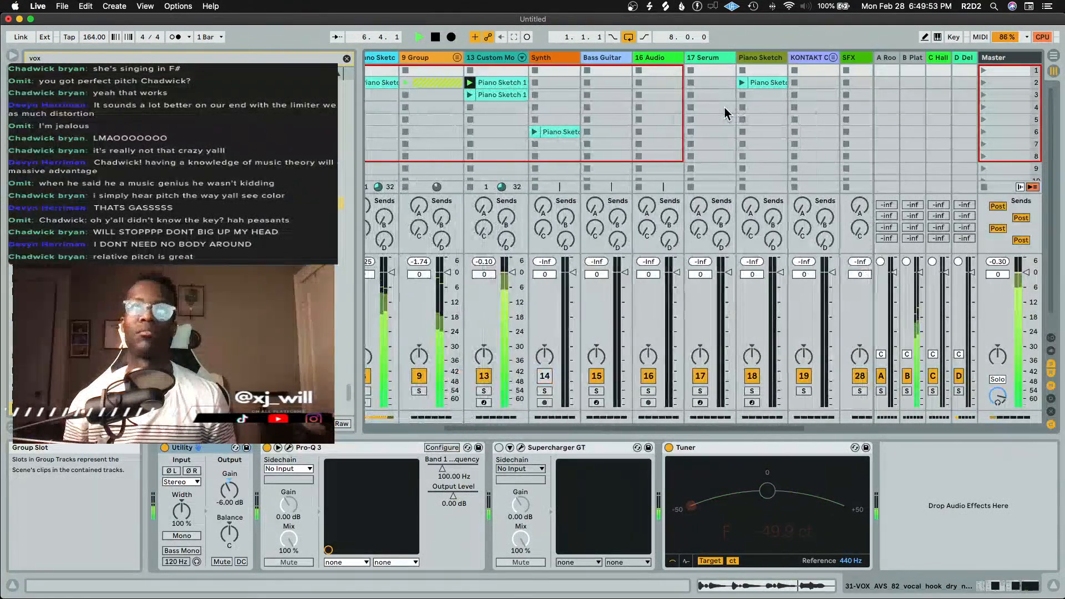
scroll(724, 108, "right", 5)
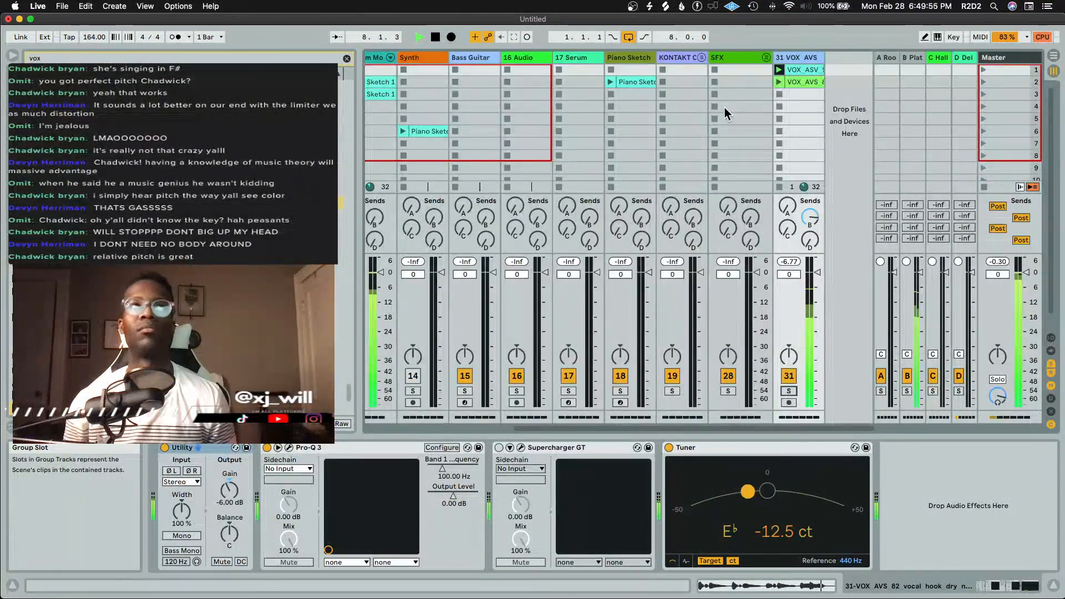
left_click(780, 82)
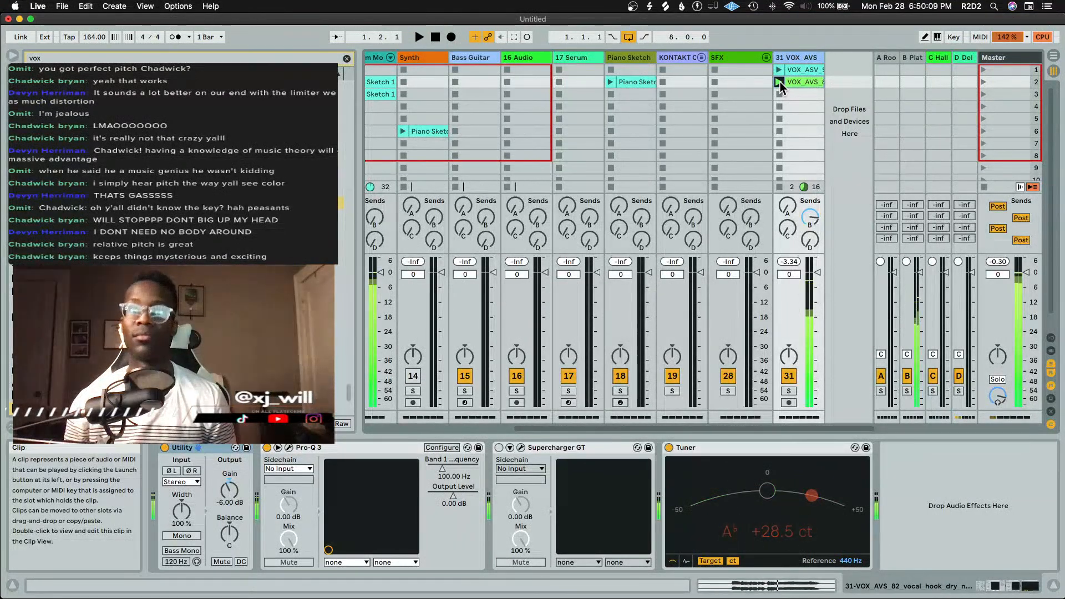
key("space")
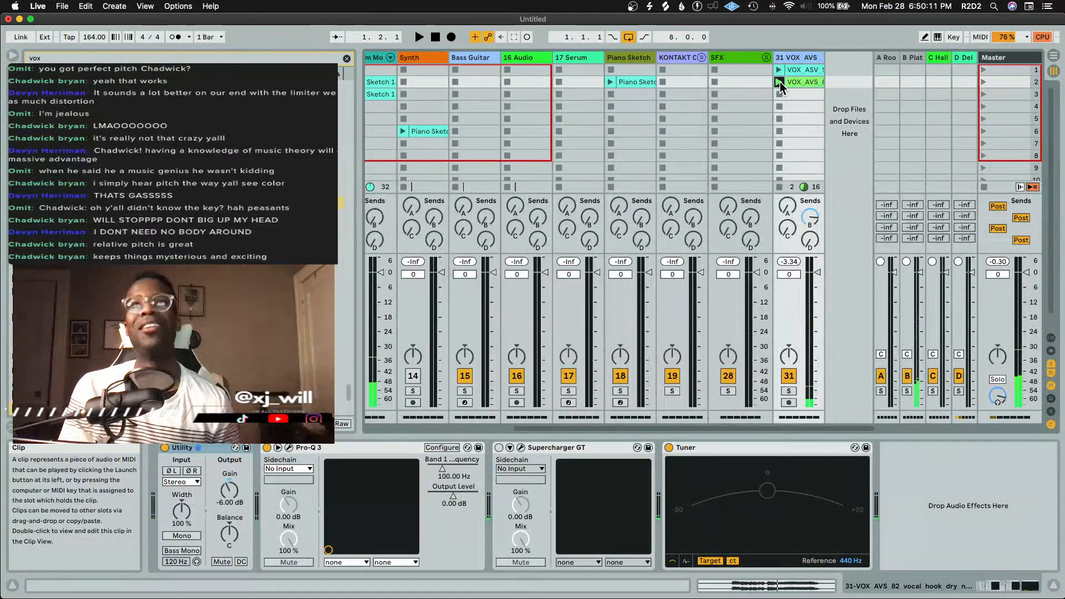
Freeze the Piano Sketch track 8
scroll(780, 82, "left", 5)
scroll(780, 84, "left", 4)
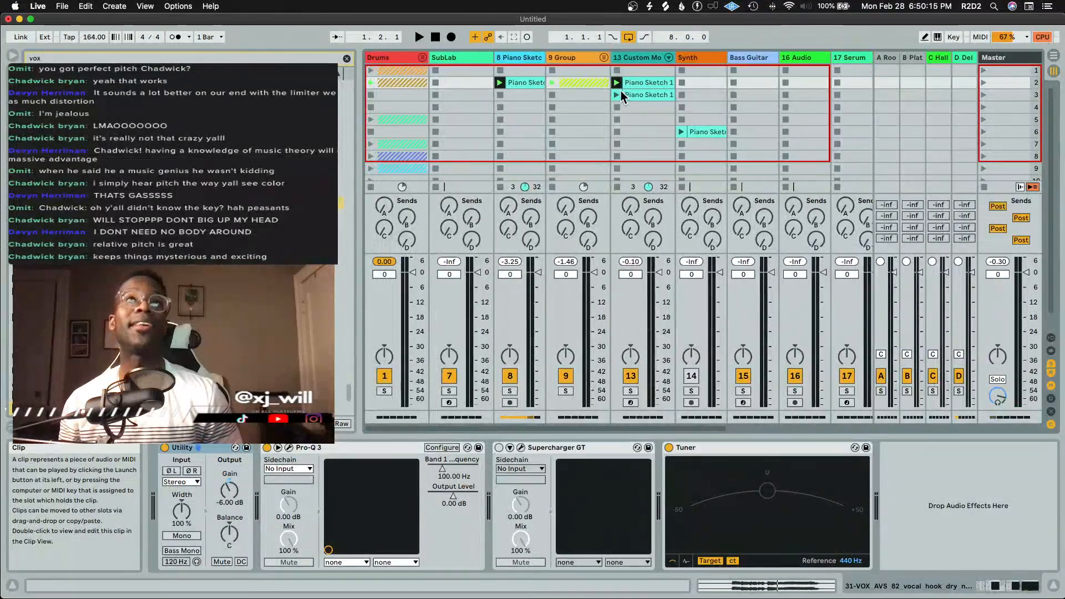
left_click(531, 58)
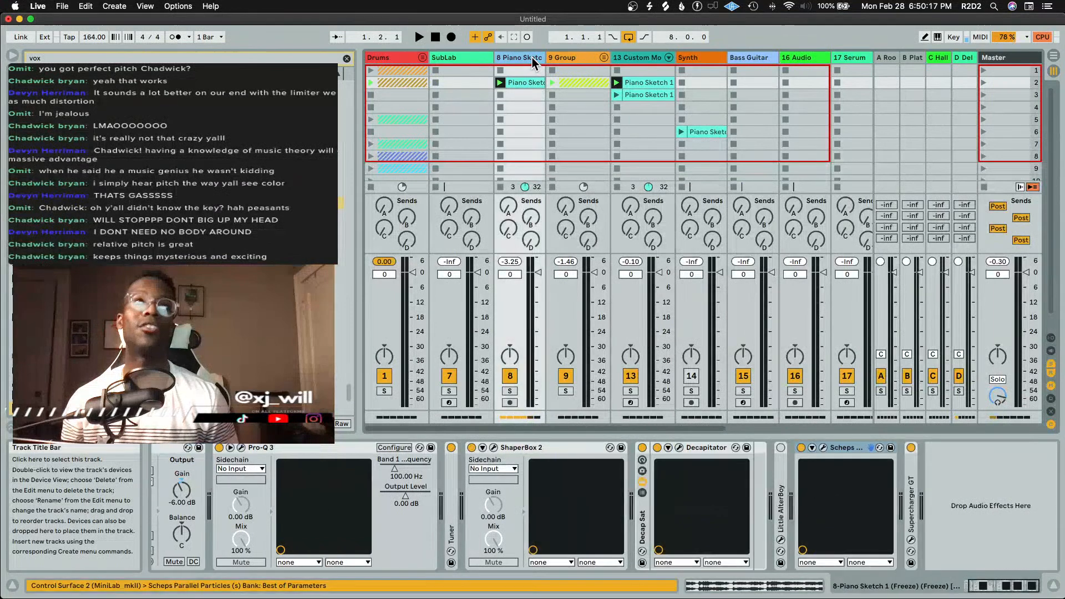
right_click(532, 58)
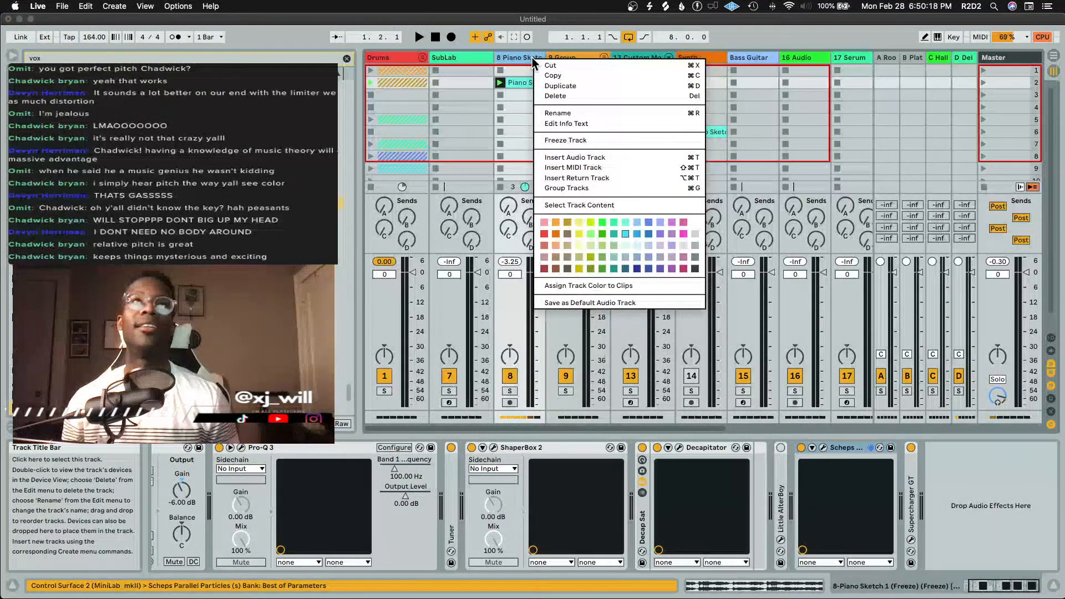
left_click(597, 141)
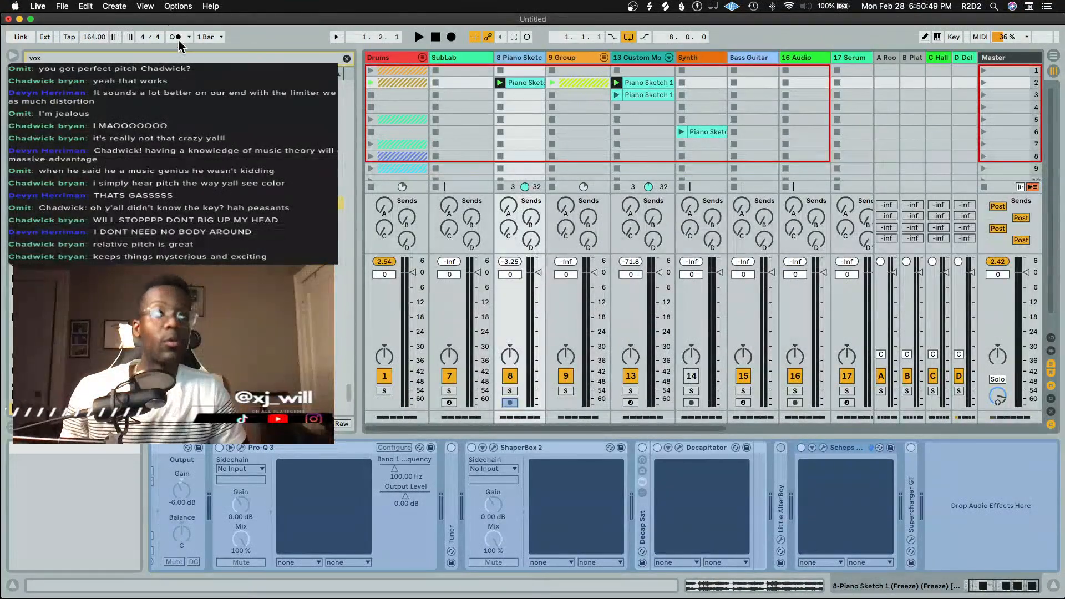
Save the Live Set under a new name and delete the temporary project files
key("super+s")
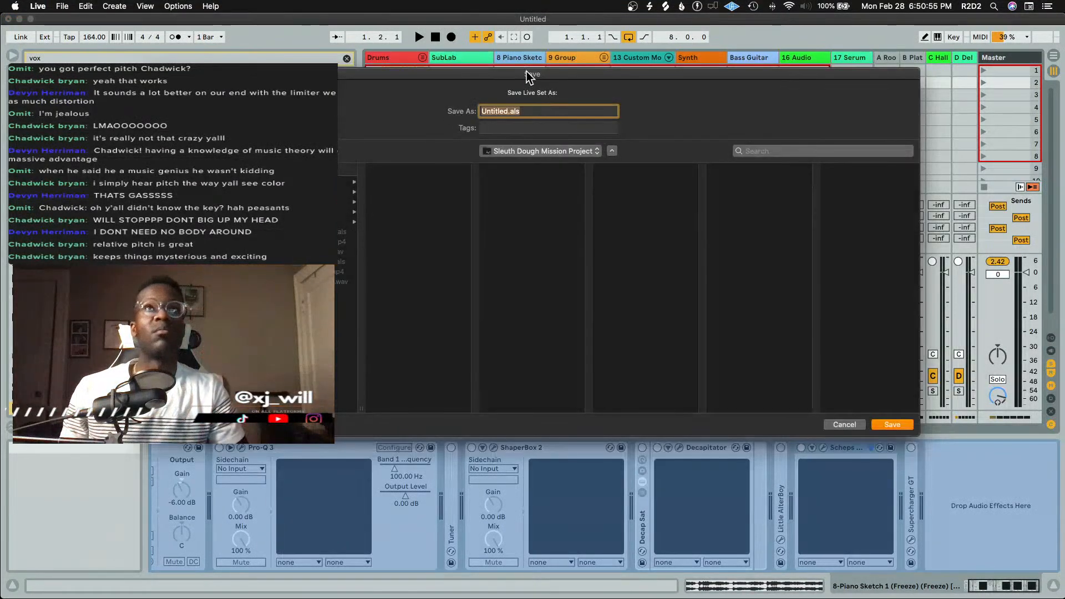
key("Escape")
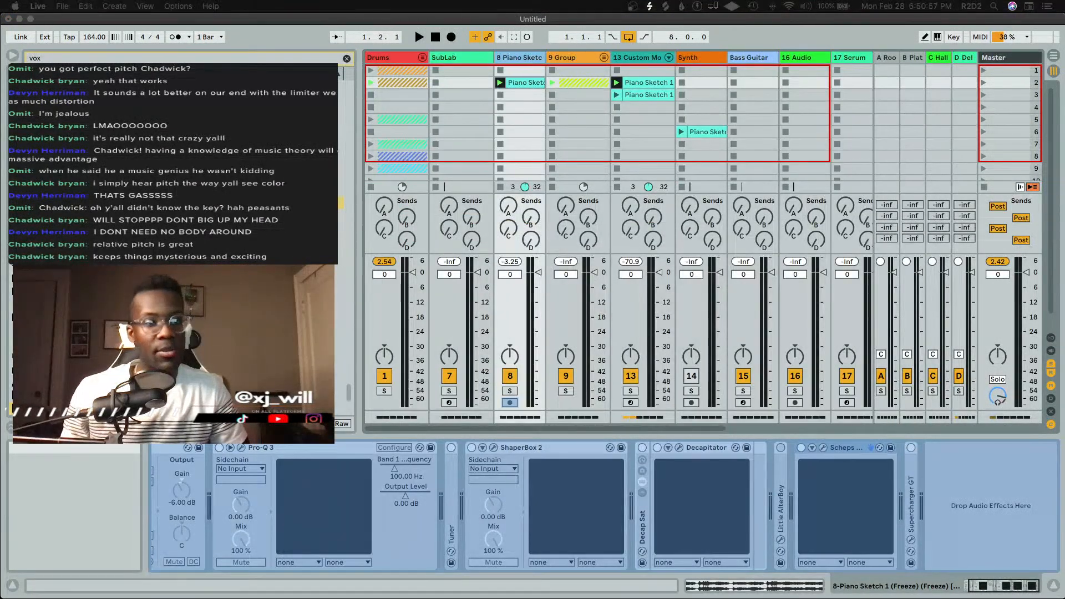
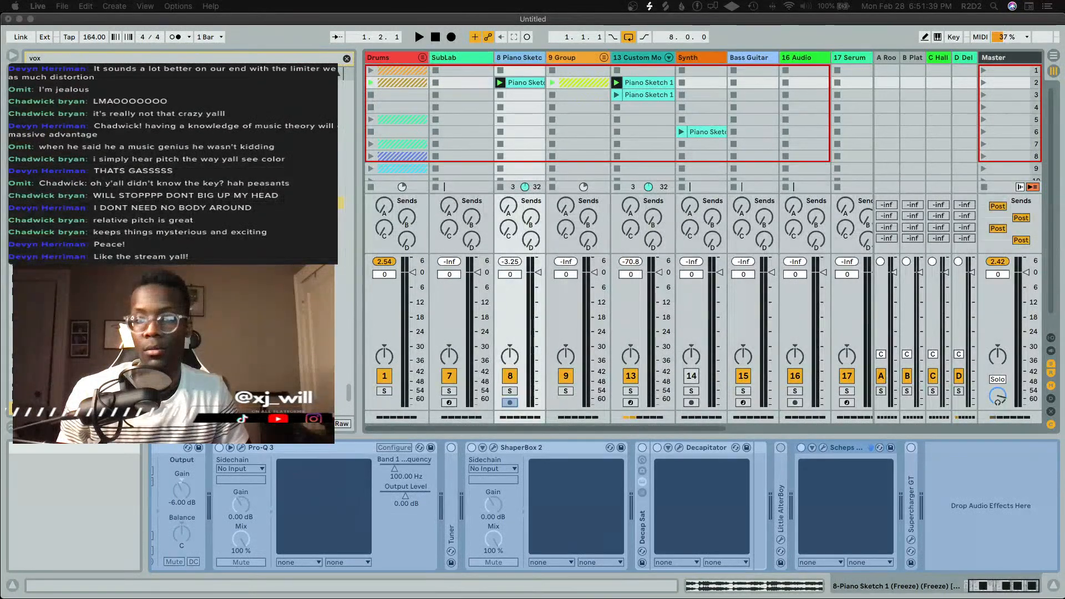
key("Return")
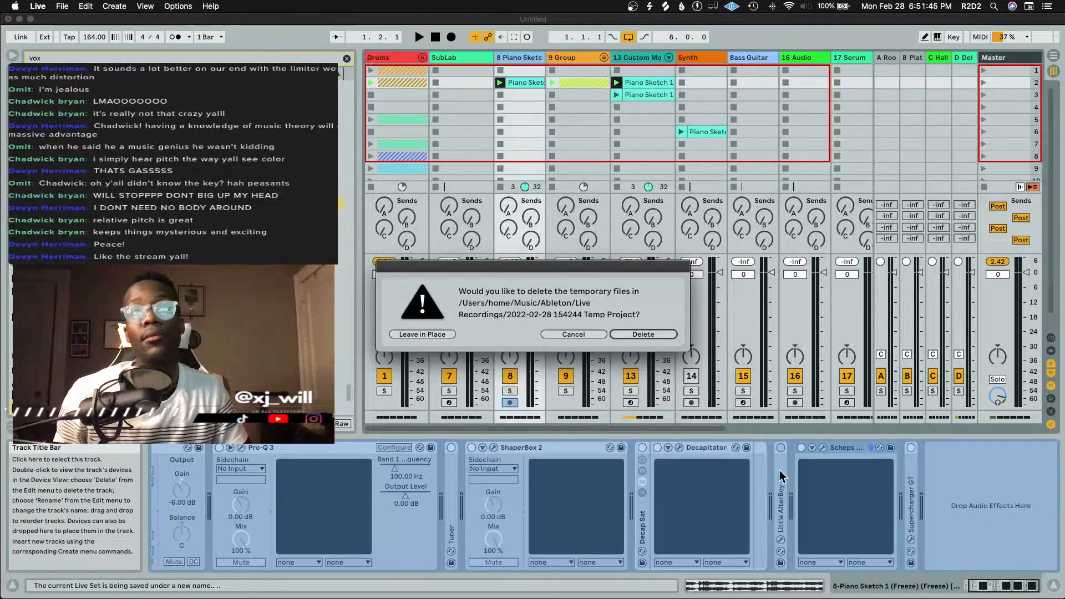
left_click(643, 335)
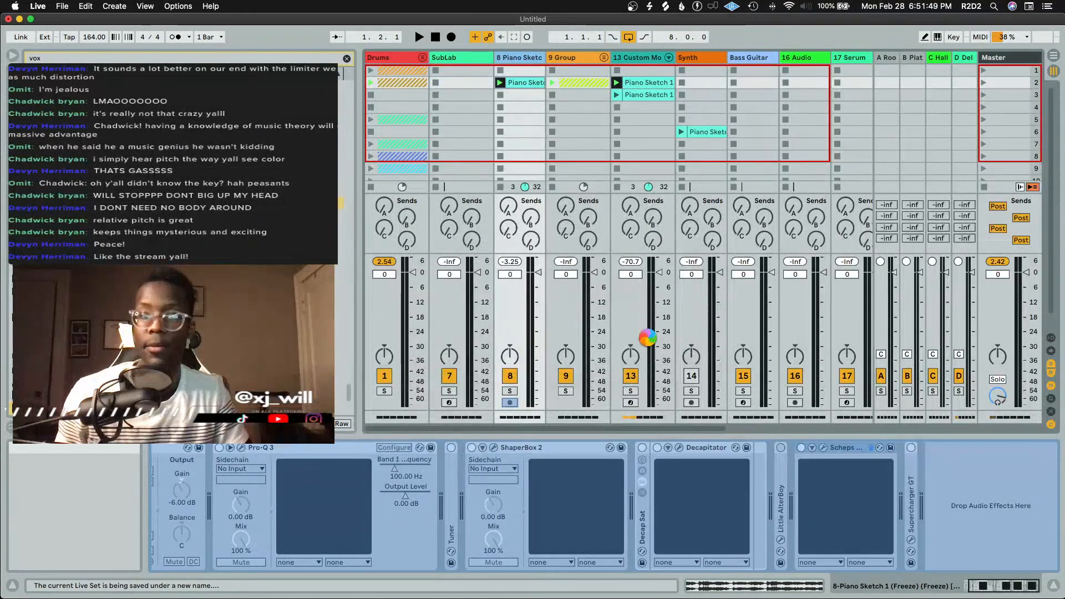